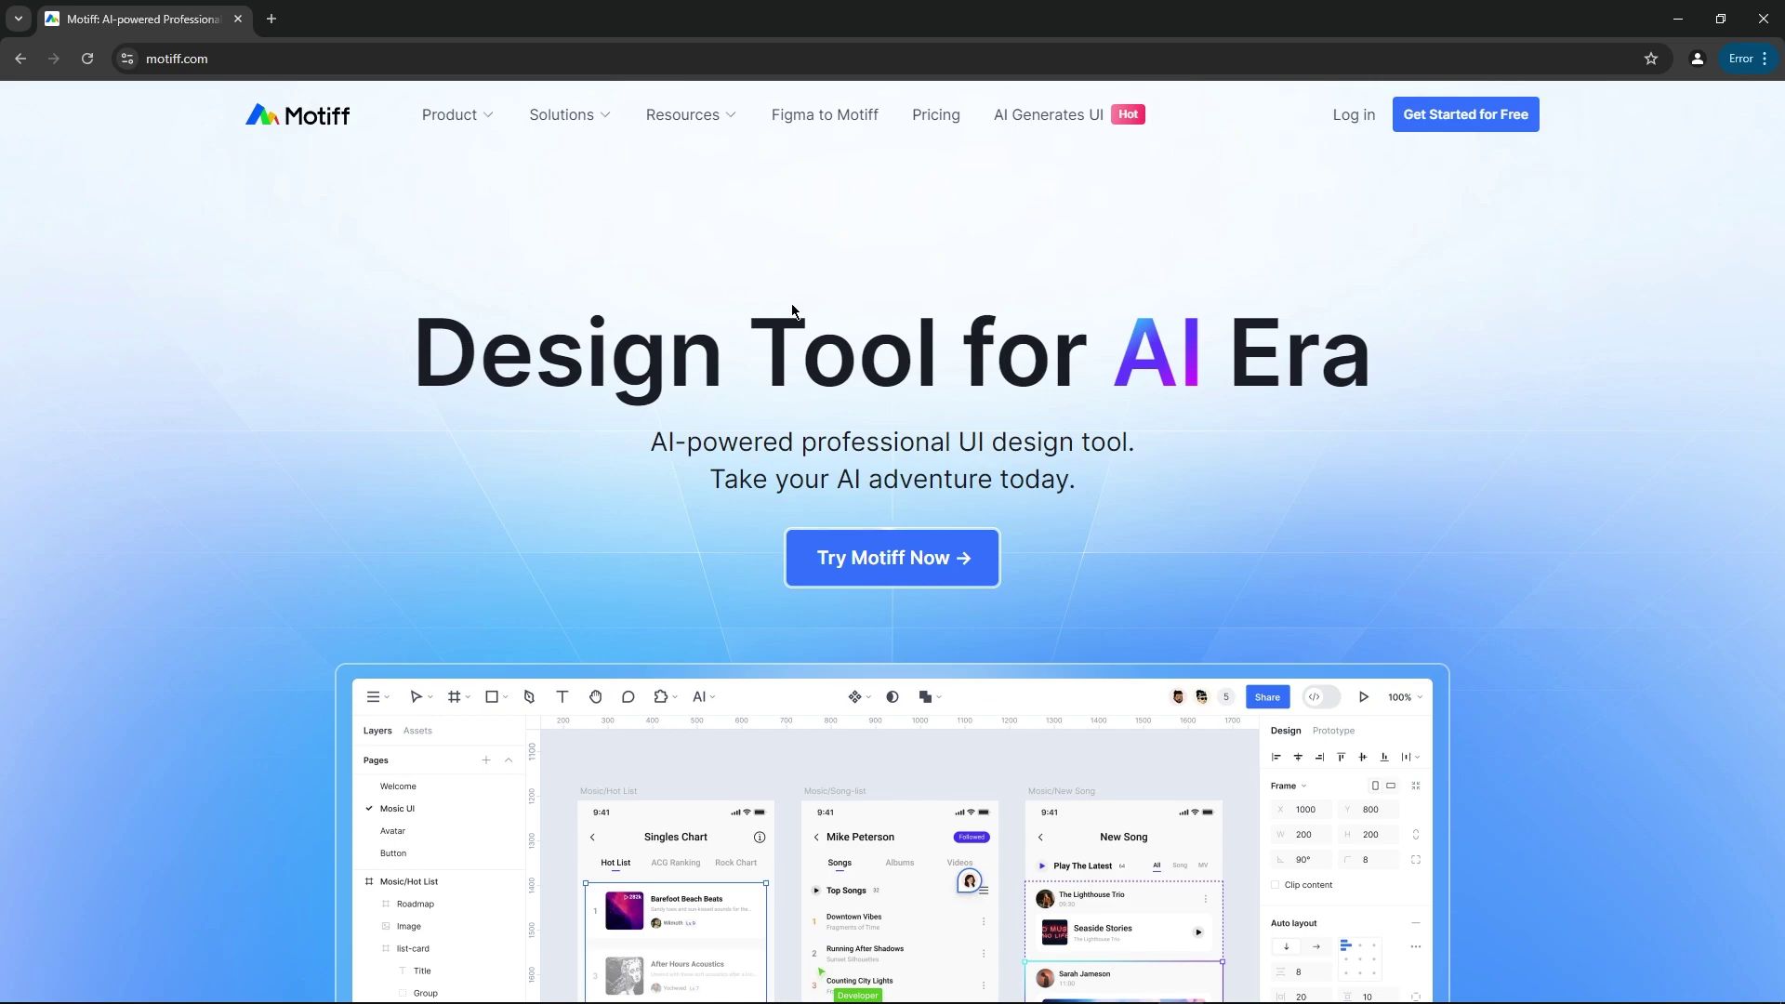
Look through the homepage's Motiff AI overview, covering AI Toolbox, AI Design Systems and Motiff Lab.
scroll(669, 431, "down", 4)
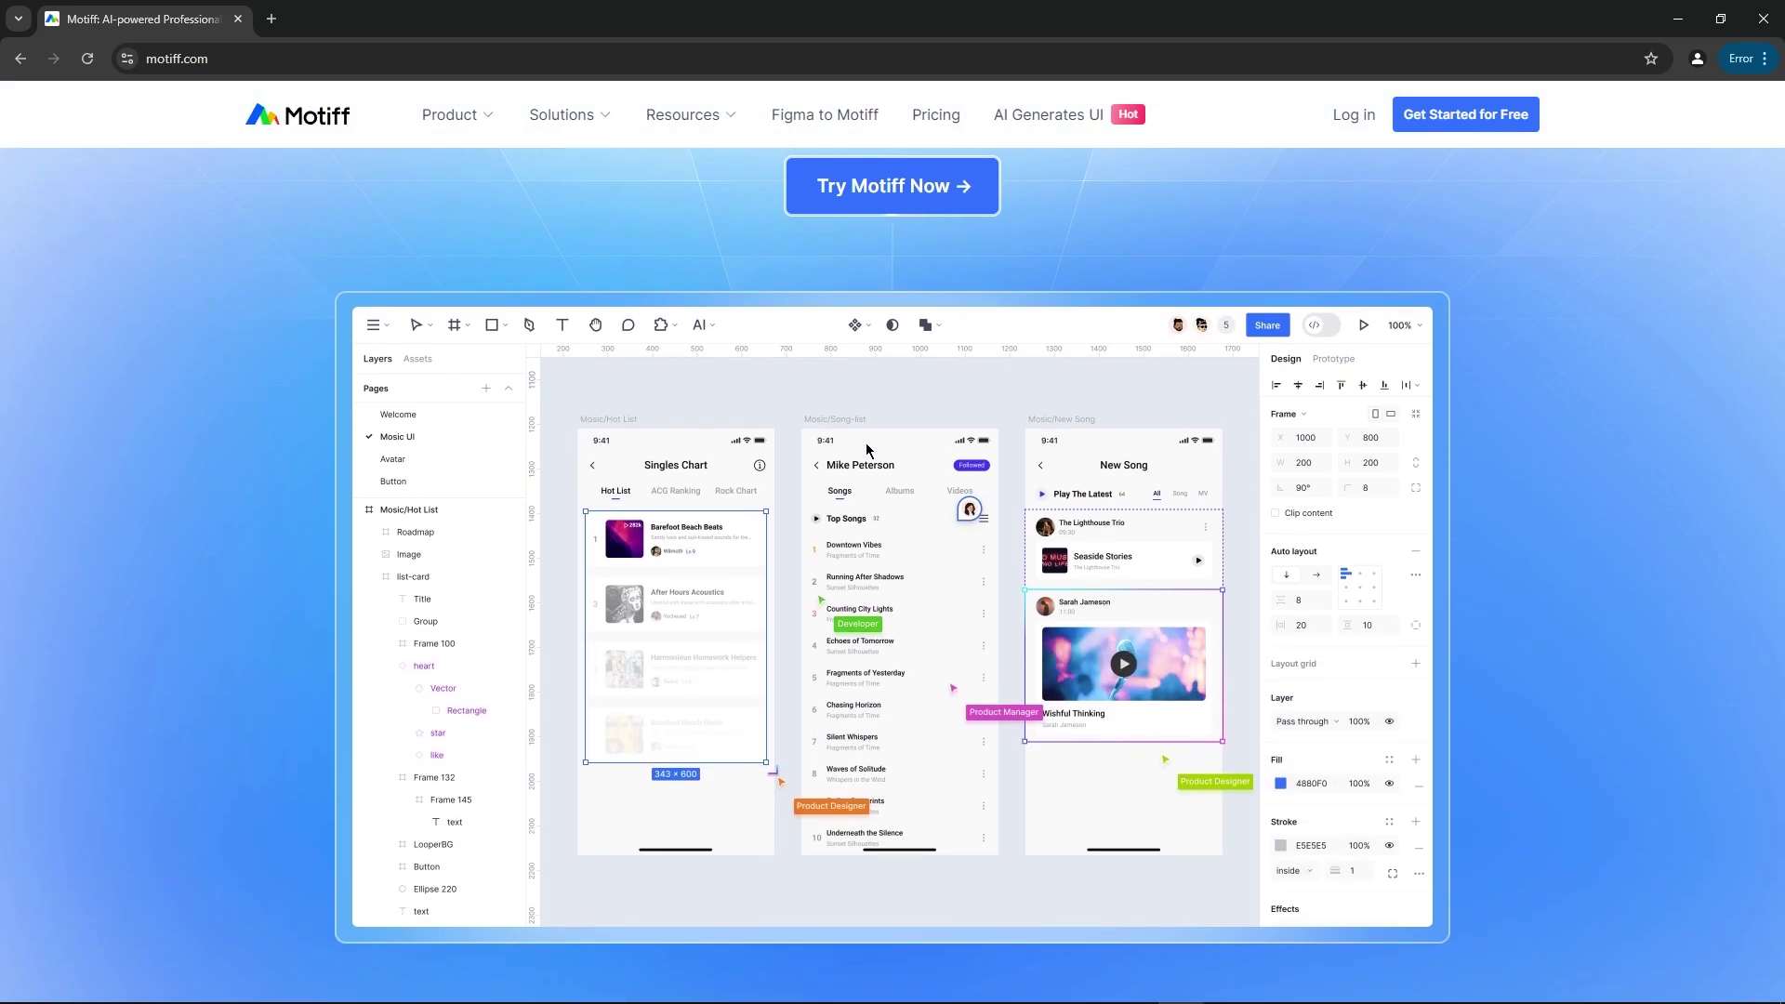
scroll(874, 535, "down", 1)
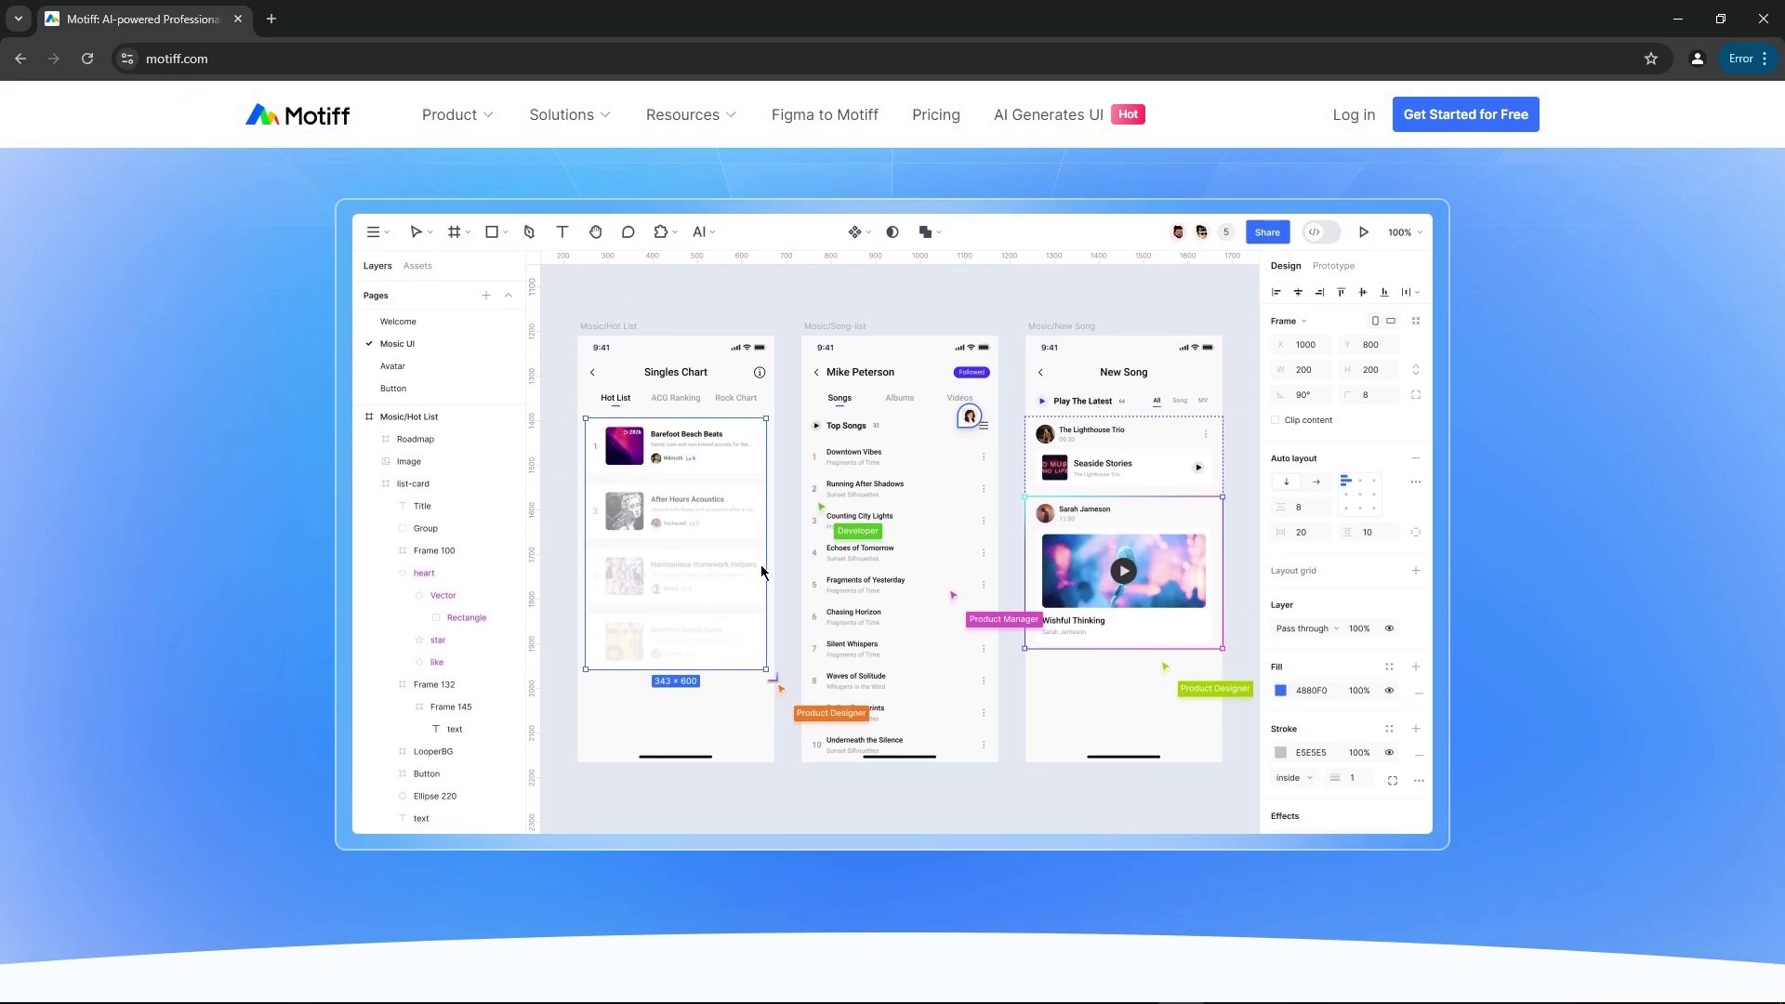
scroll(730, 535, "down", 8)
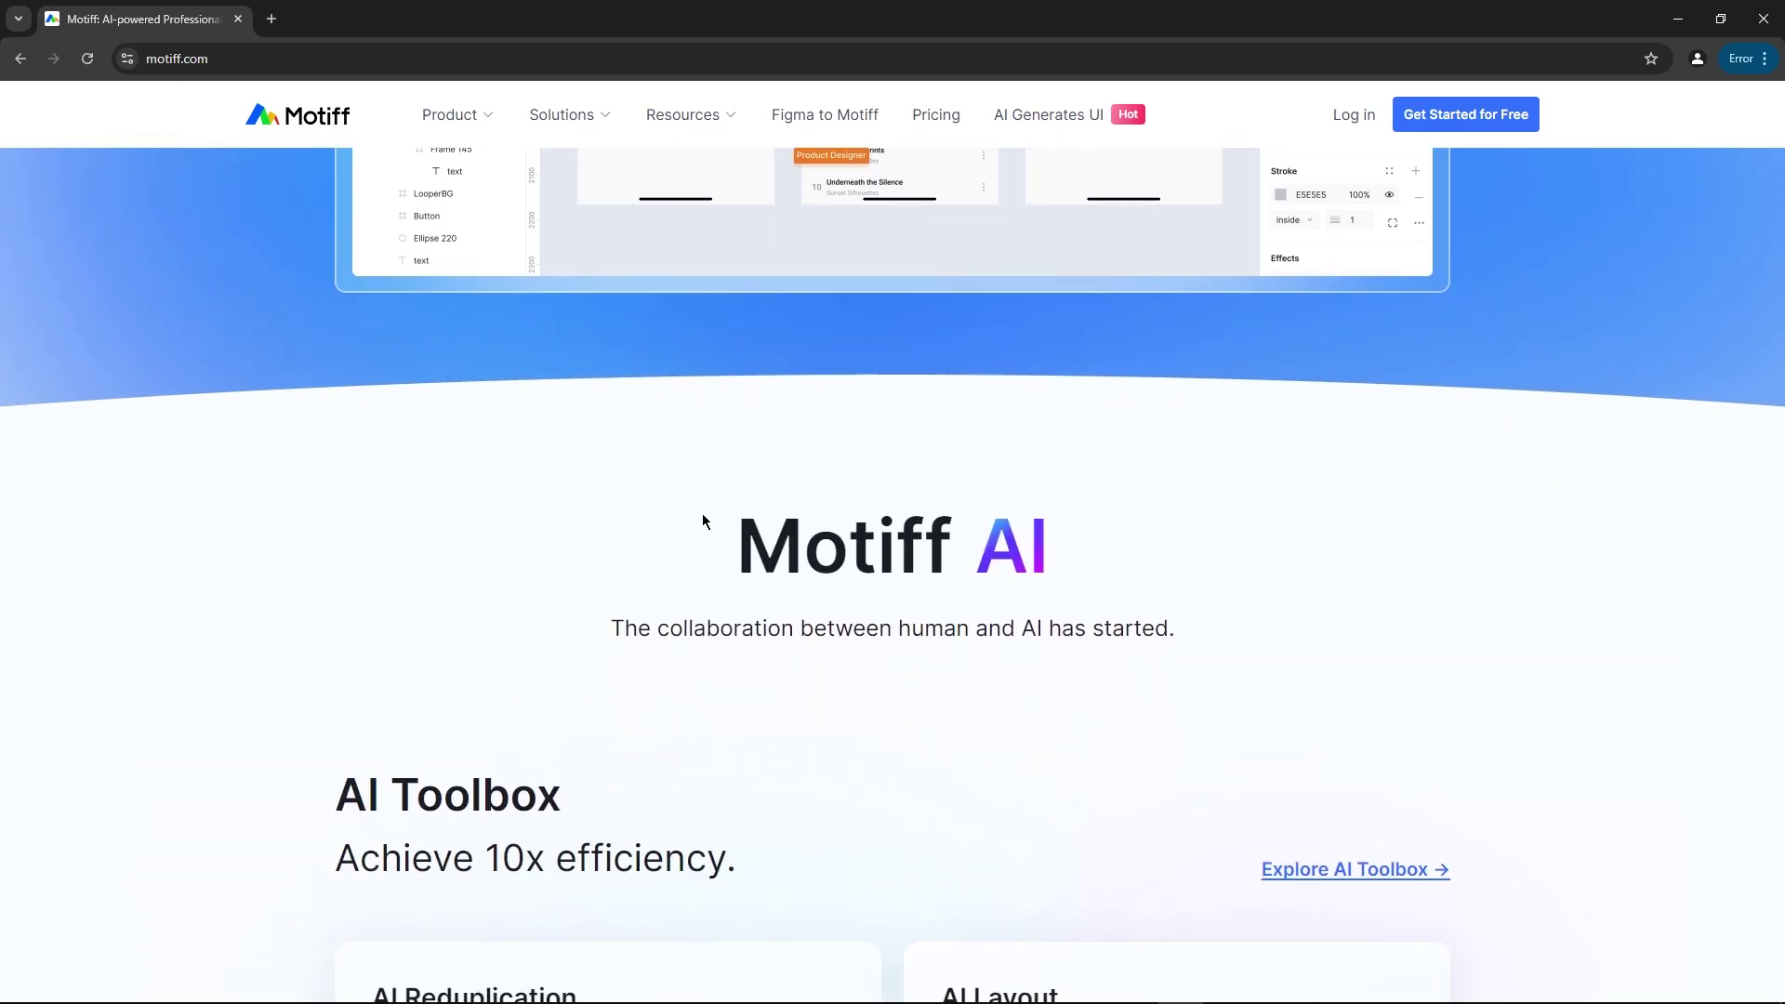
scroll(638, 472, "down", 4)
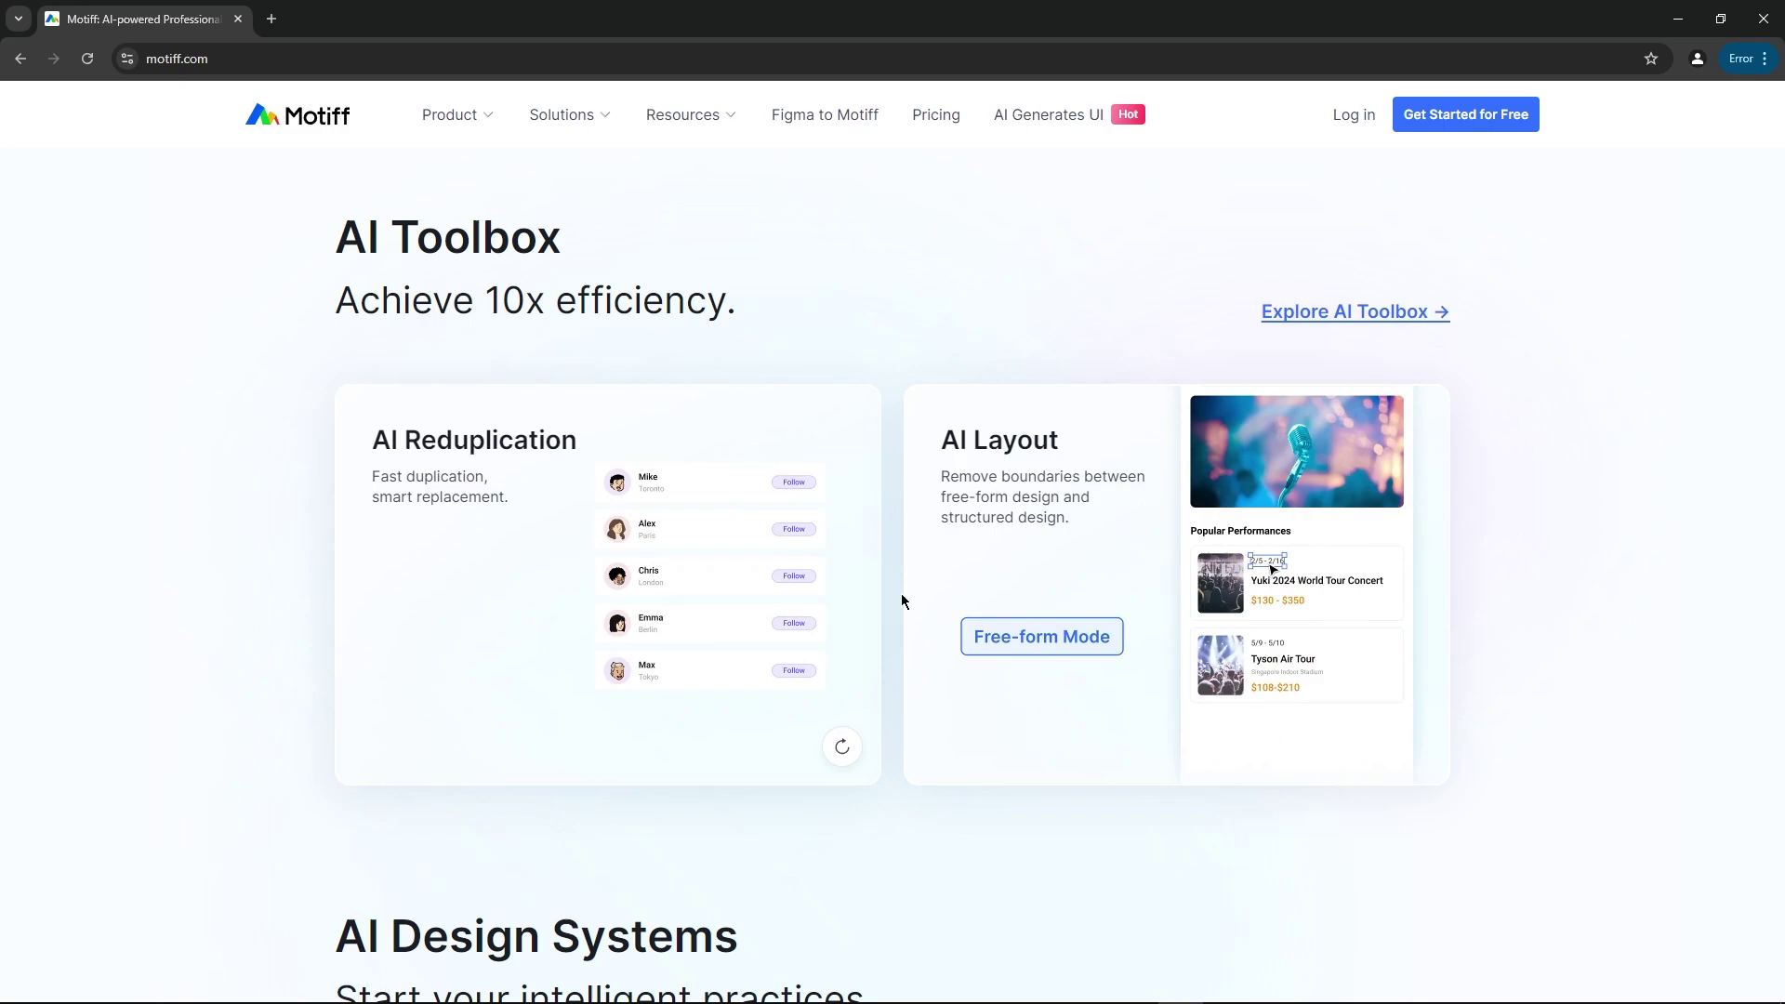
scroll(1073, 488, "down", 2)
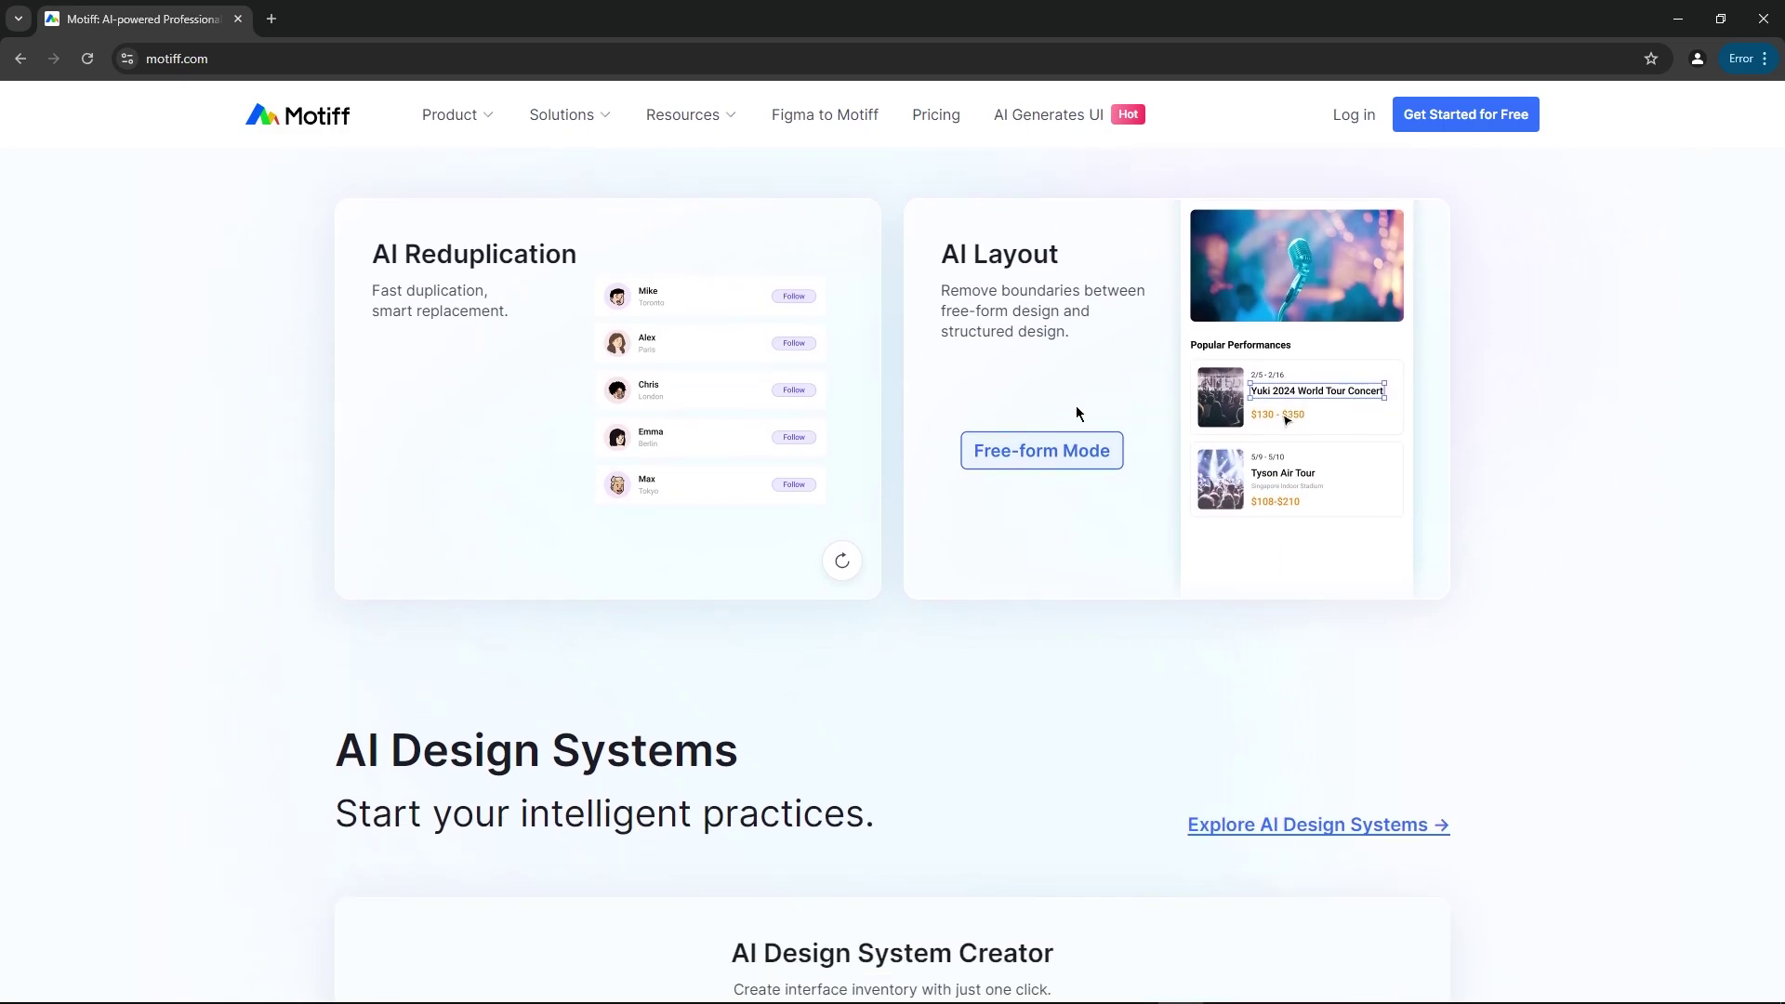
scroll(979, 406, "down", 4)
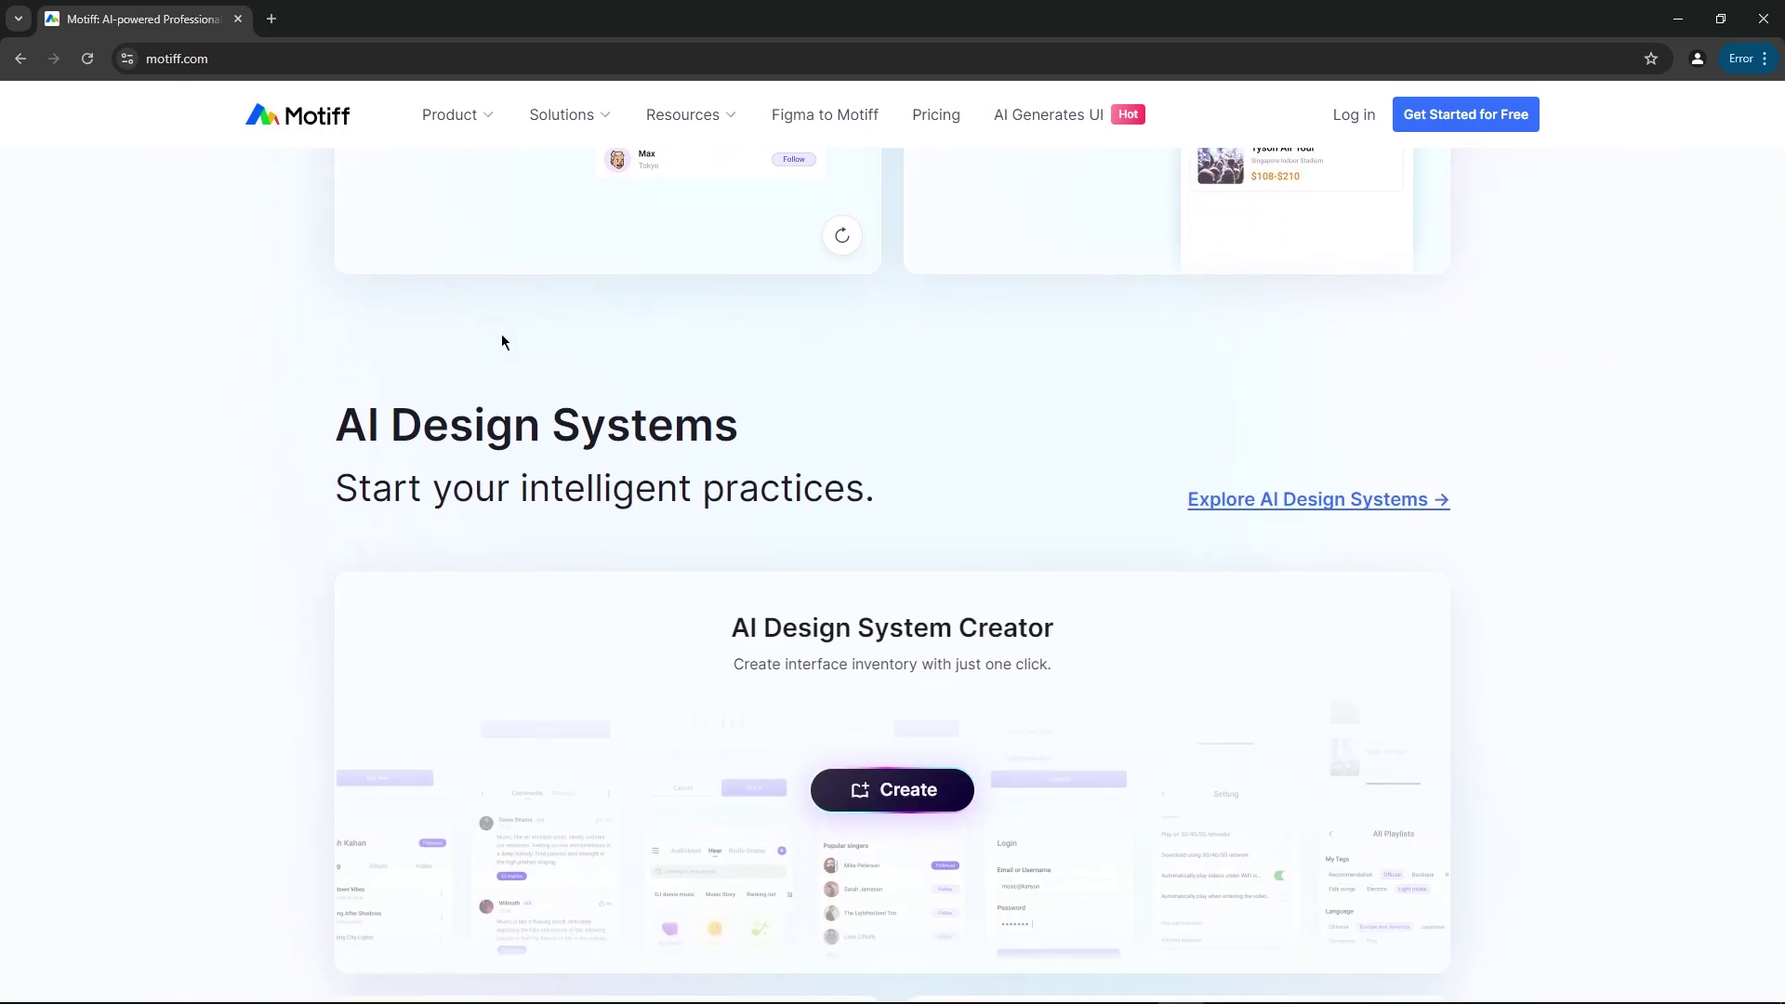
scroll(483, 353, "down", 2)
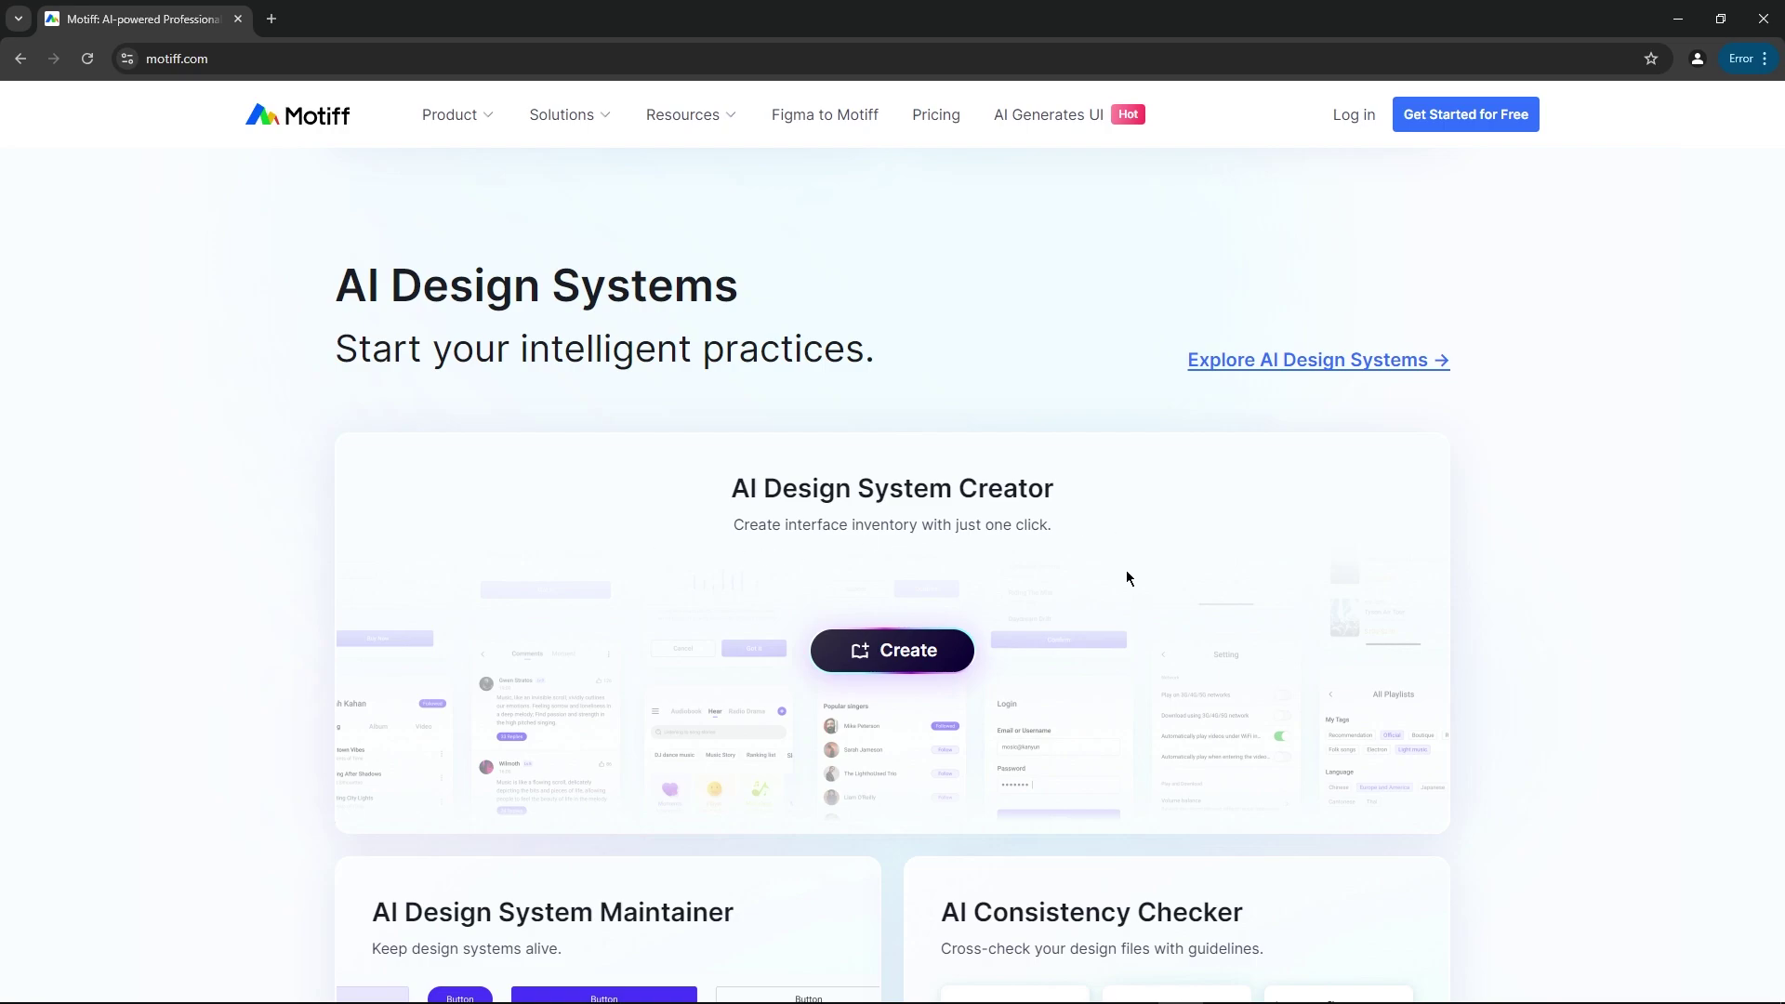
scroll(1127, 578, "down", 3)
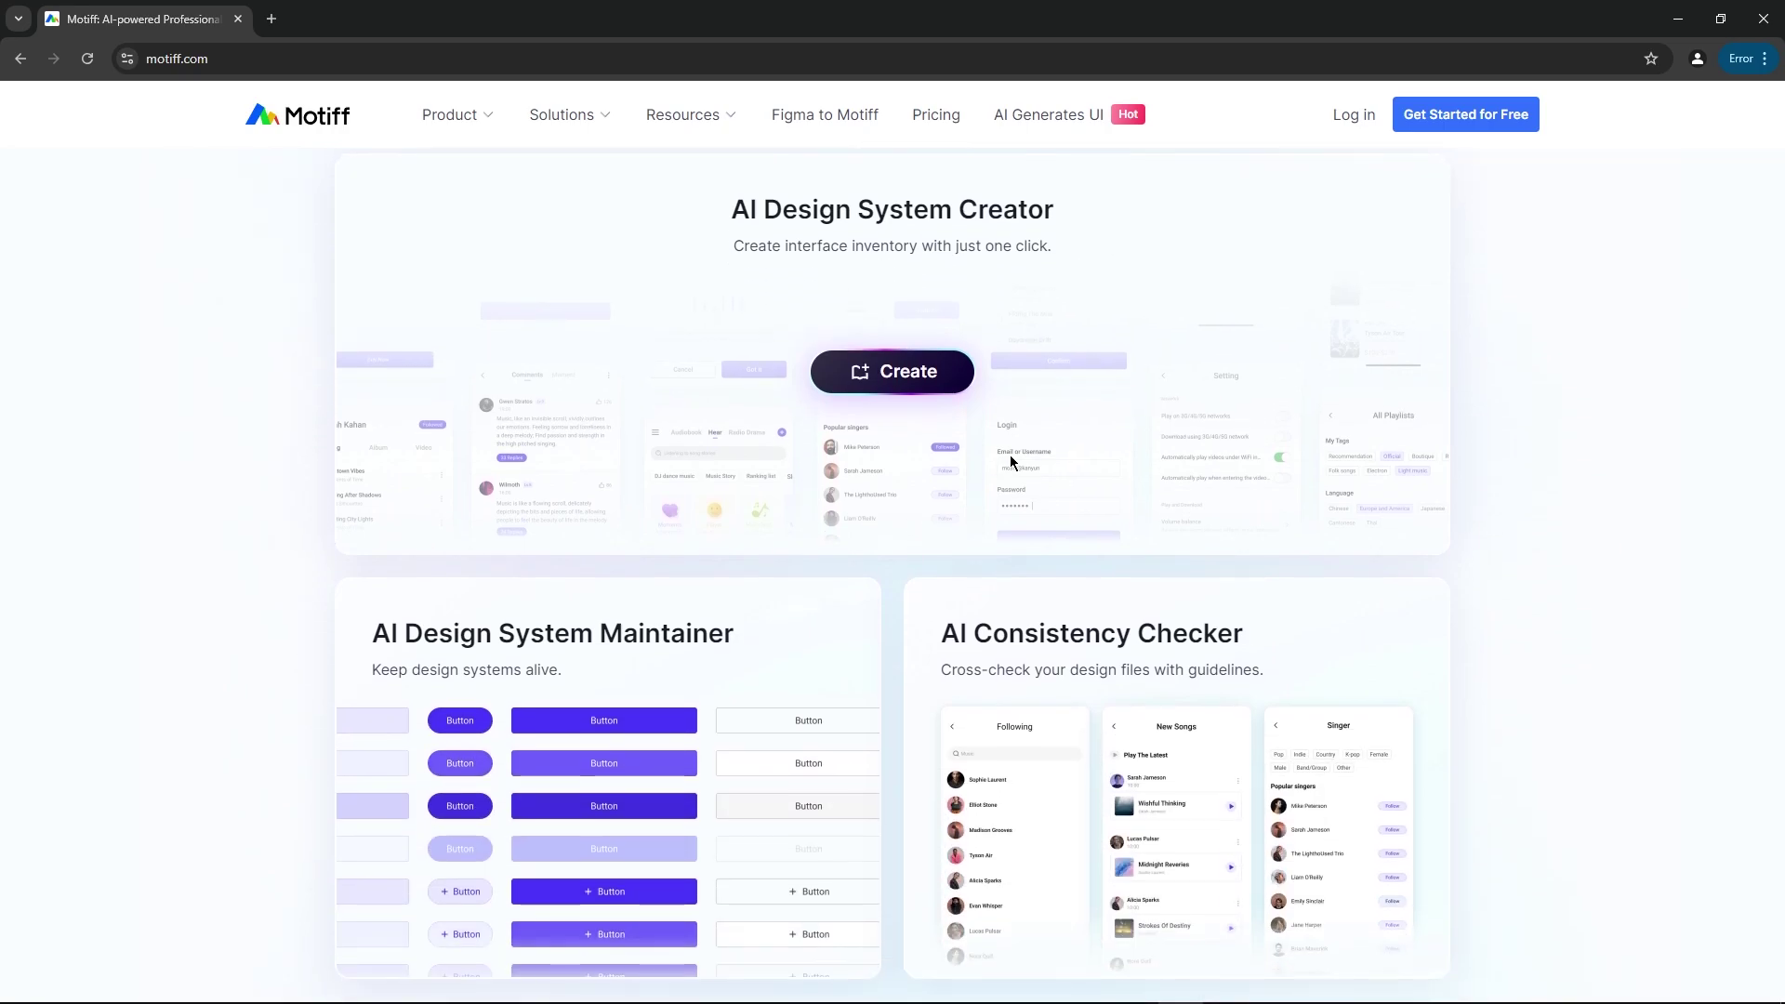
scroll(1012, 462, "down", 2)
scroll(825, 438, "down", 2)
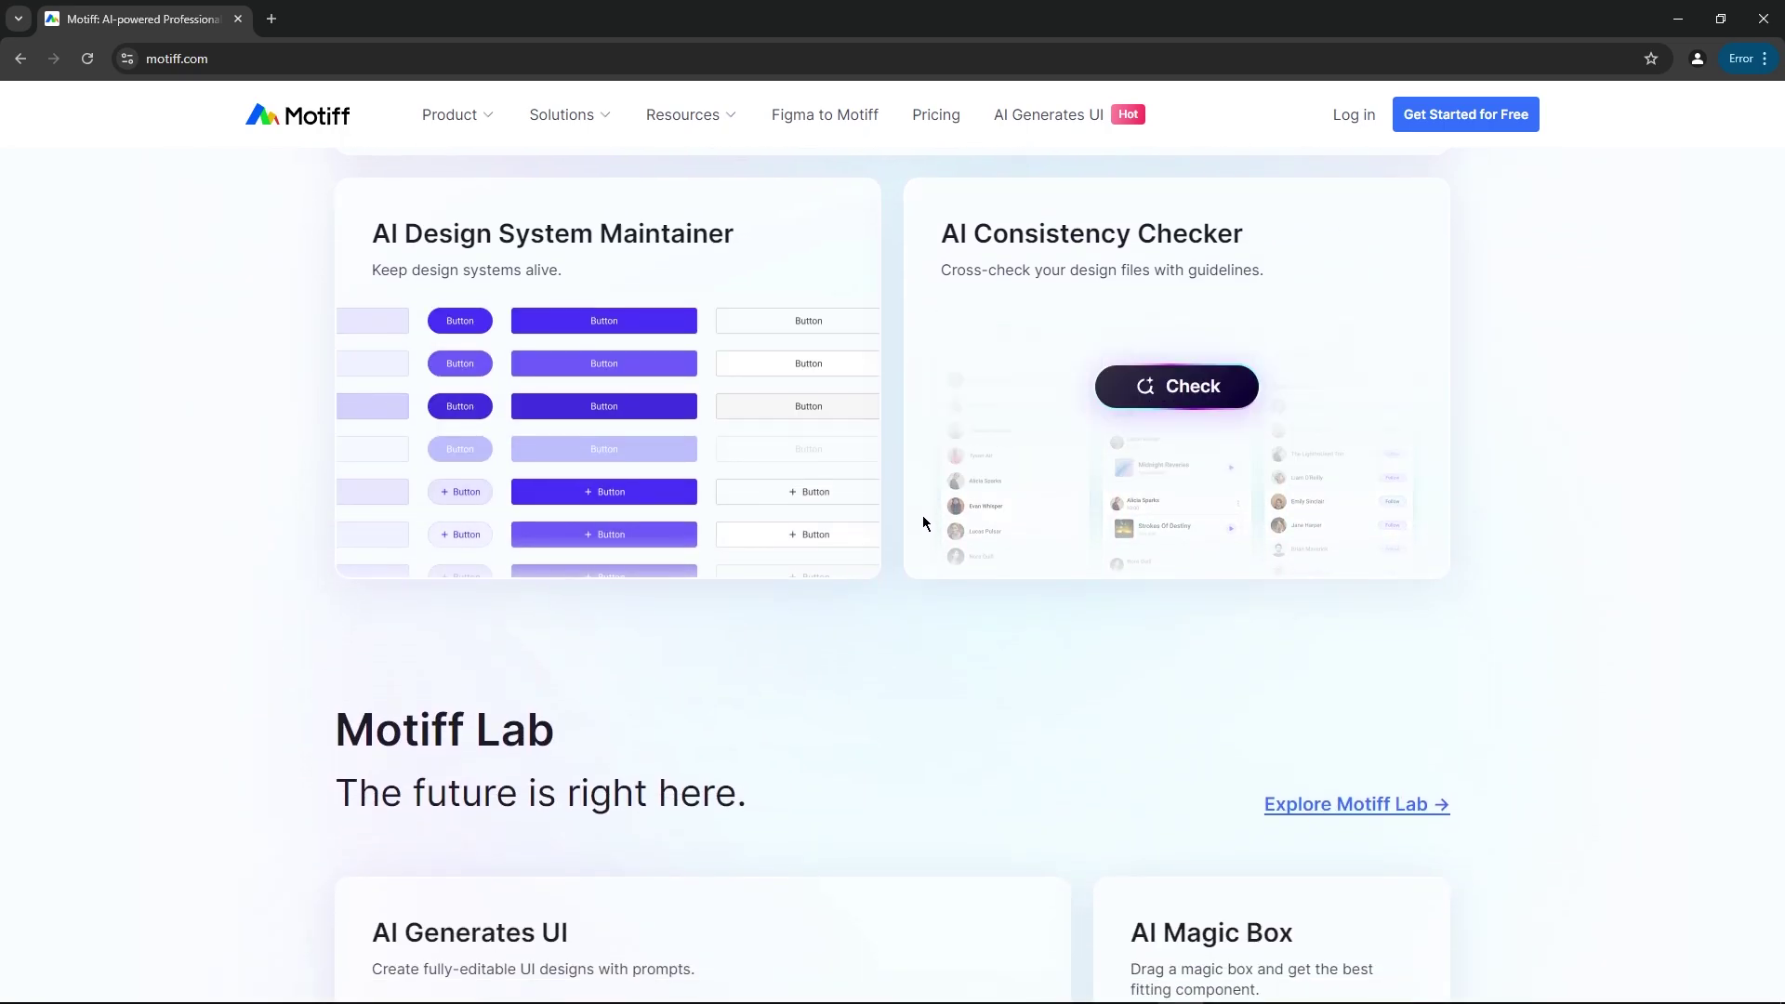
scroll(924, 521, "down", 4)
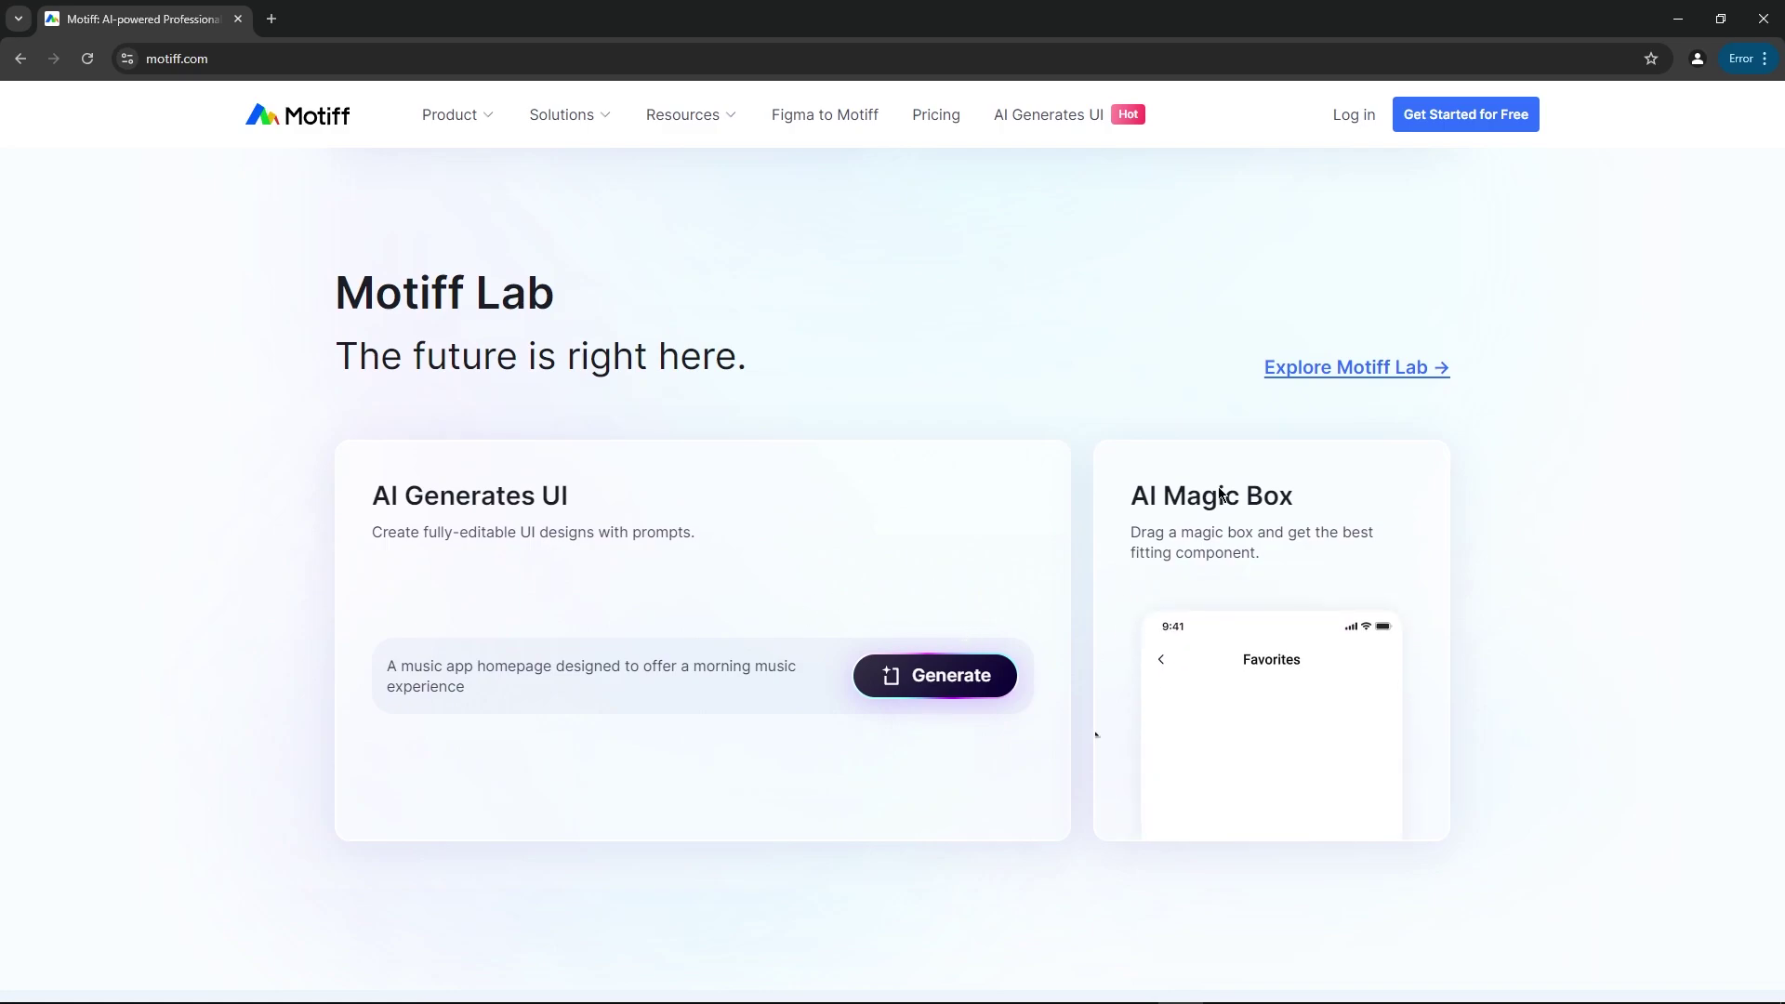
Review the Motiff Basics features on the homepage, from Professional Tools to Dev Mode.
scroll(1042, 725, "down", 5)
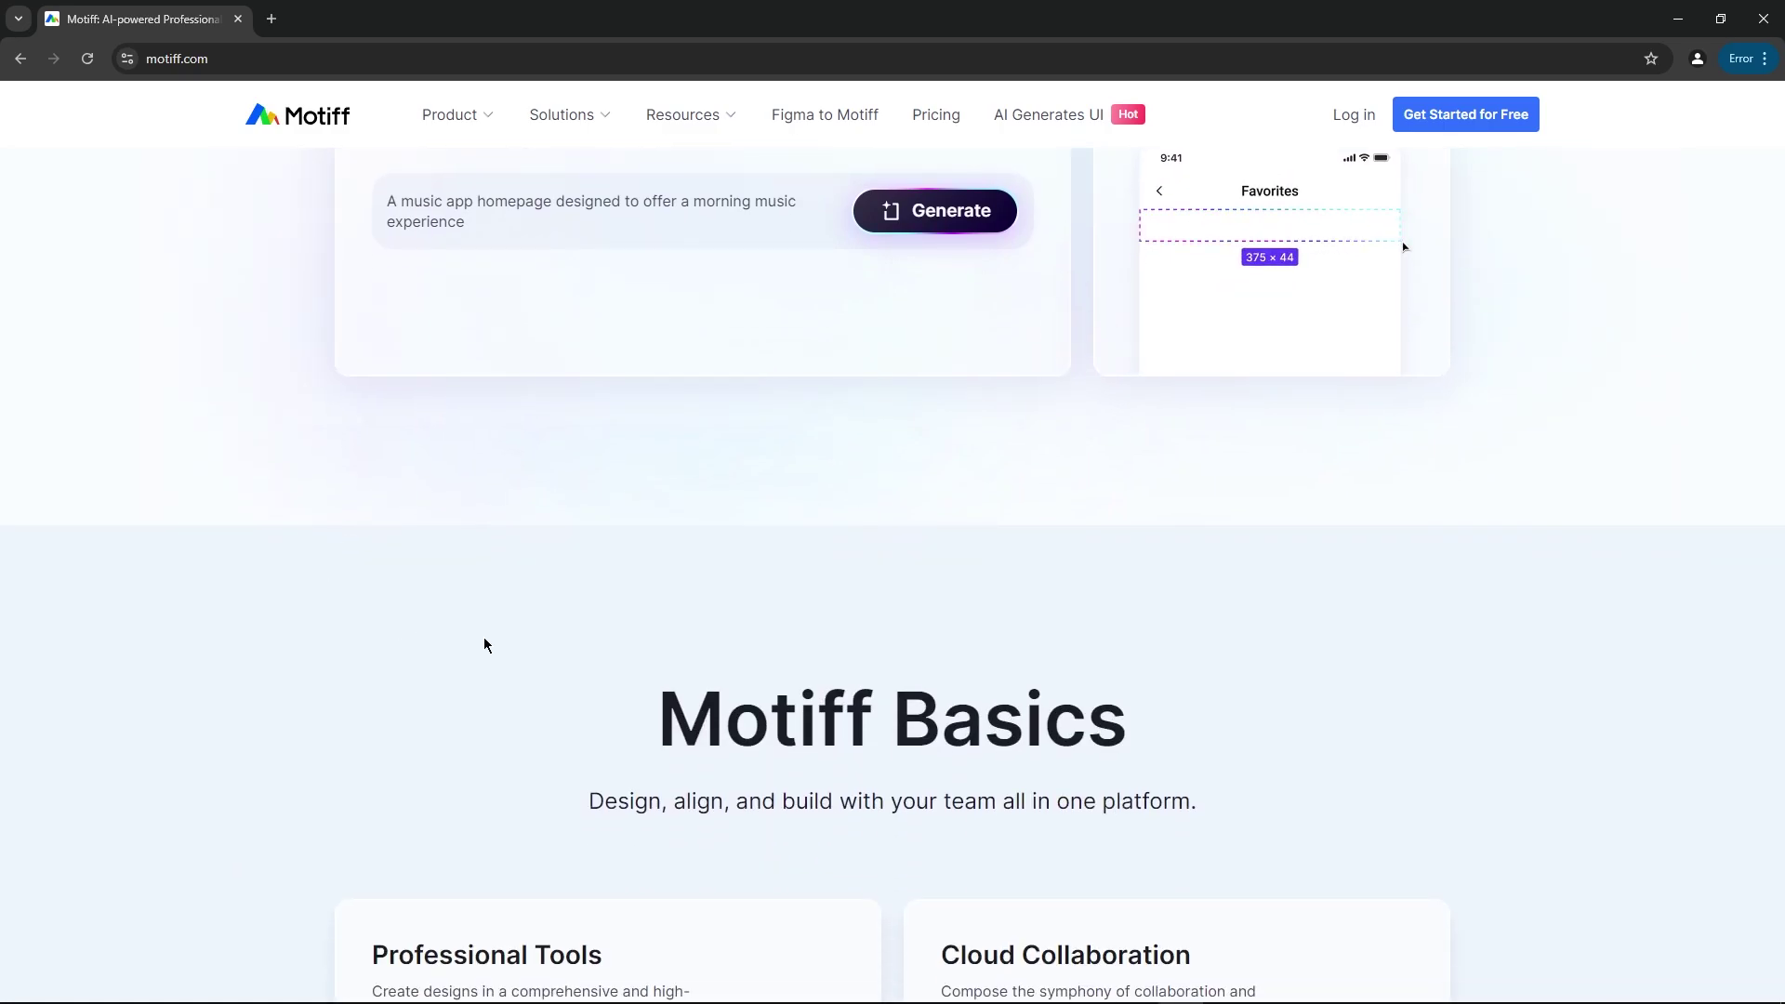
scroll(484, 643, "down", 7)
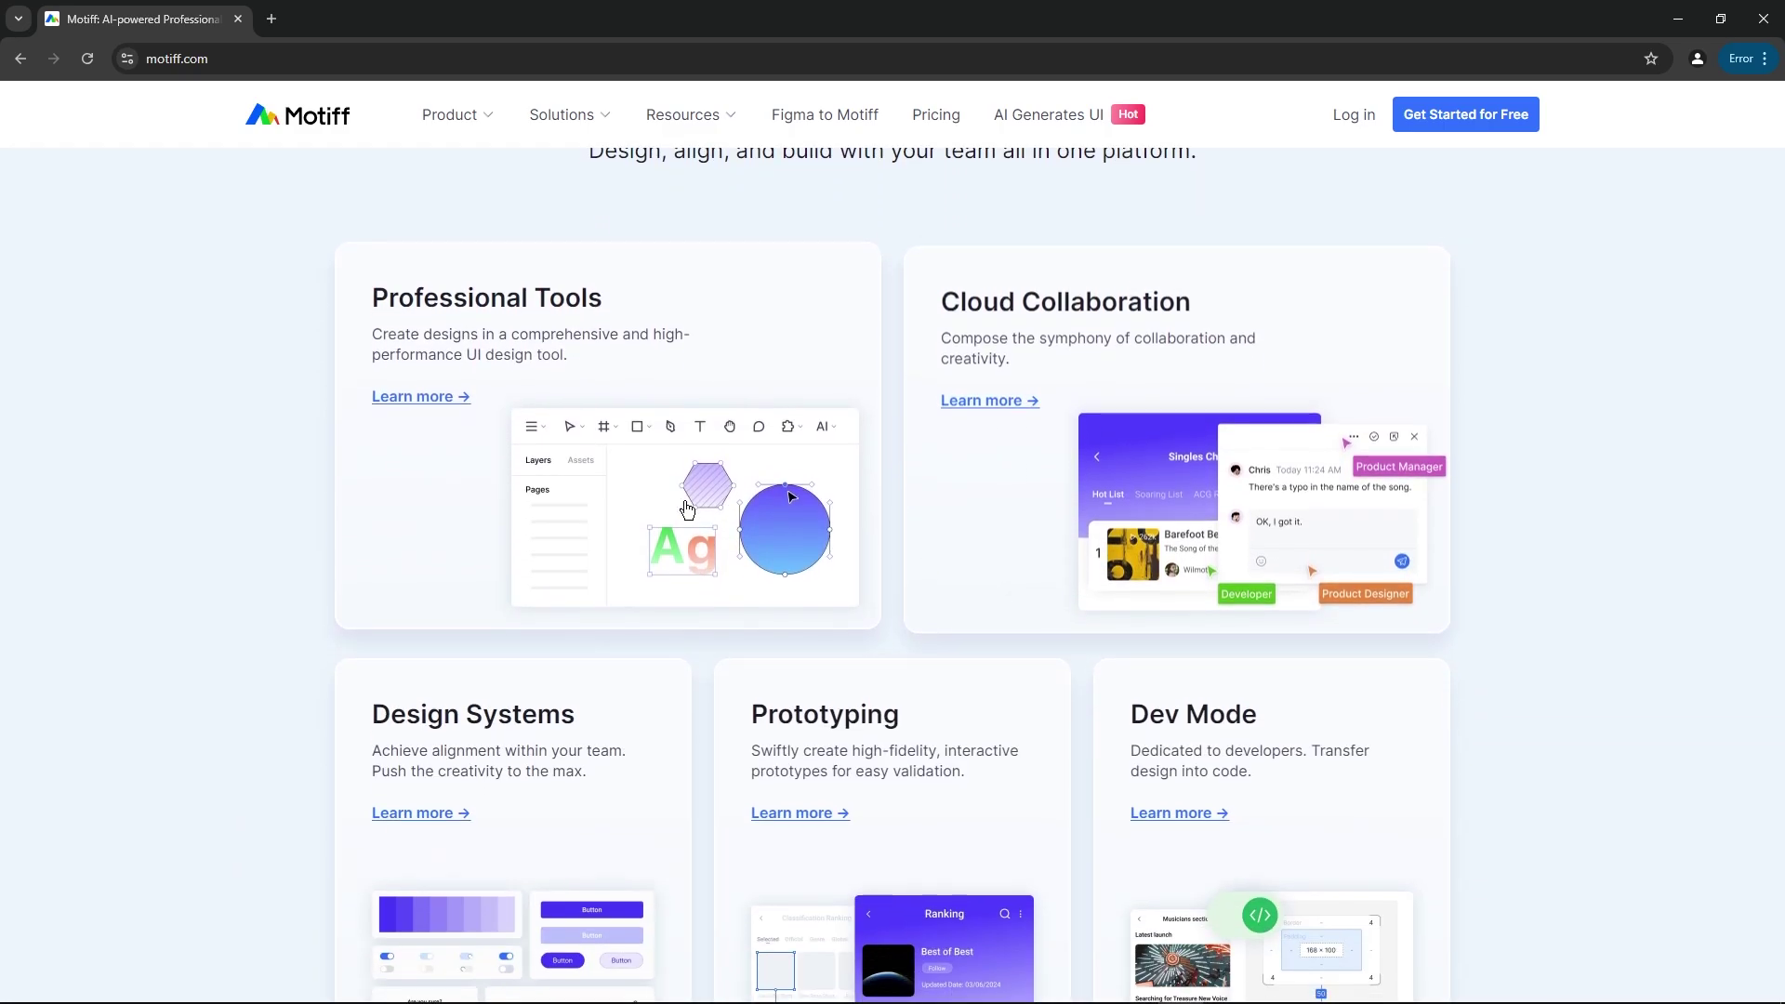
scroll(651, 651, "down", 1)
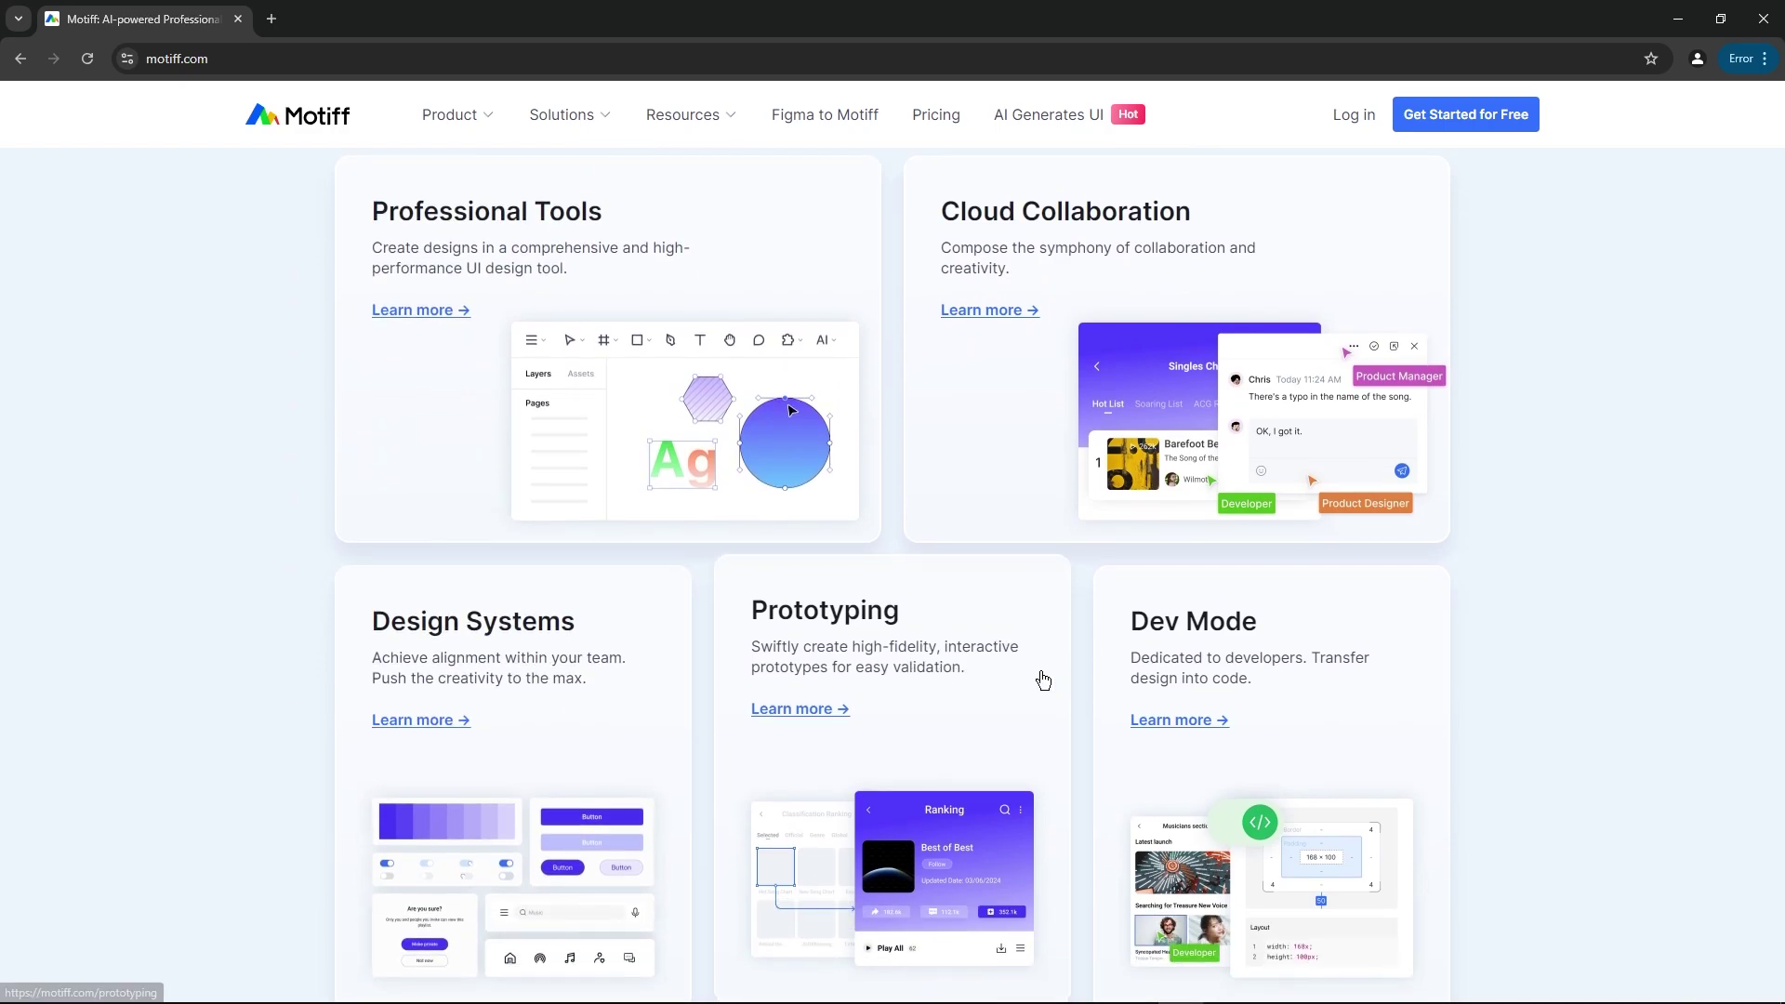
scroll(1087, 649, "down", 2)
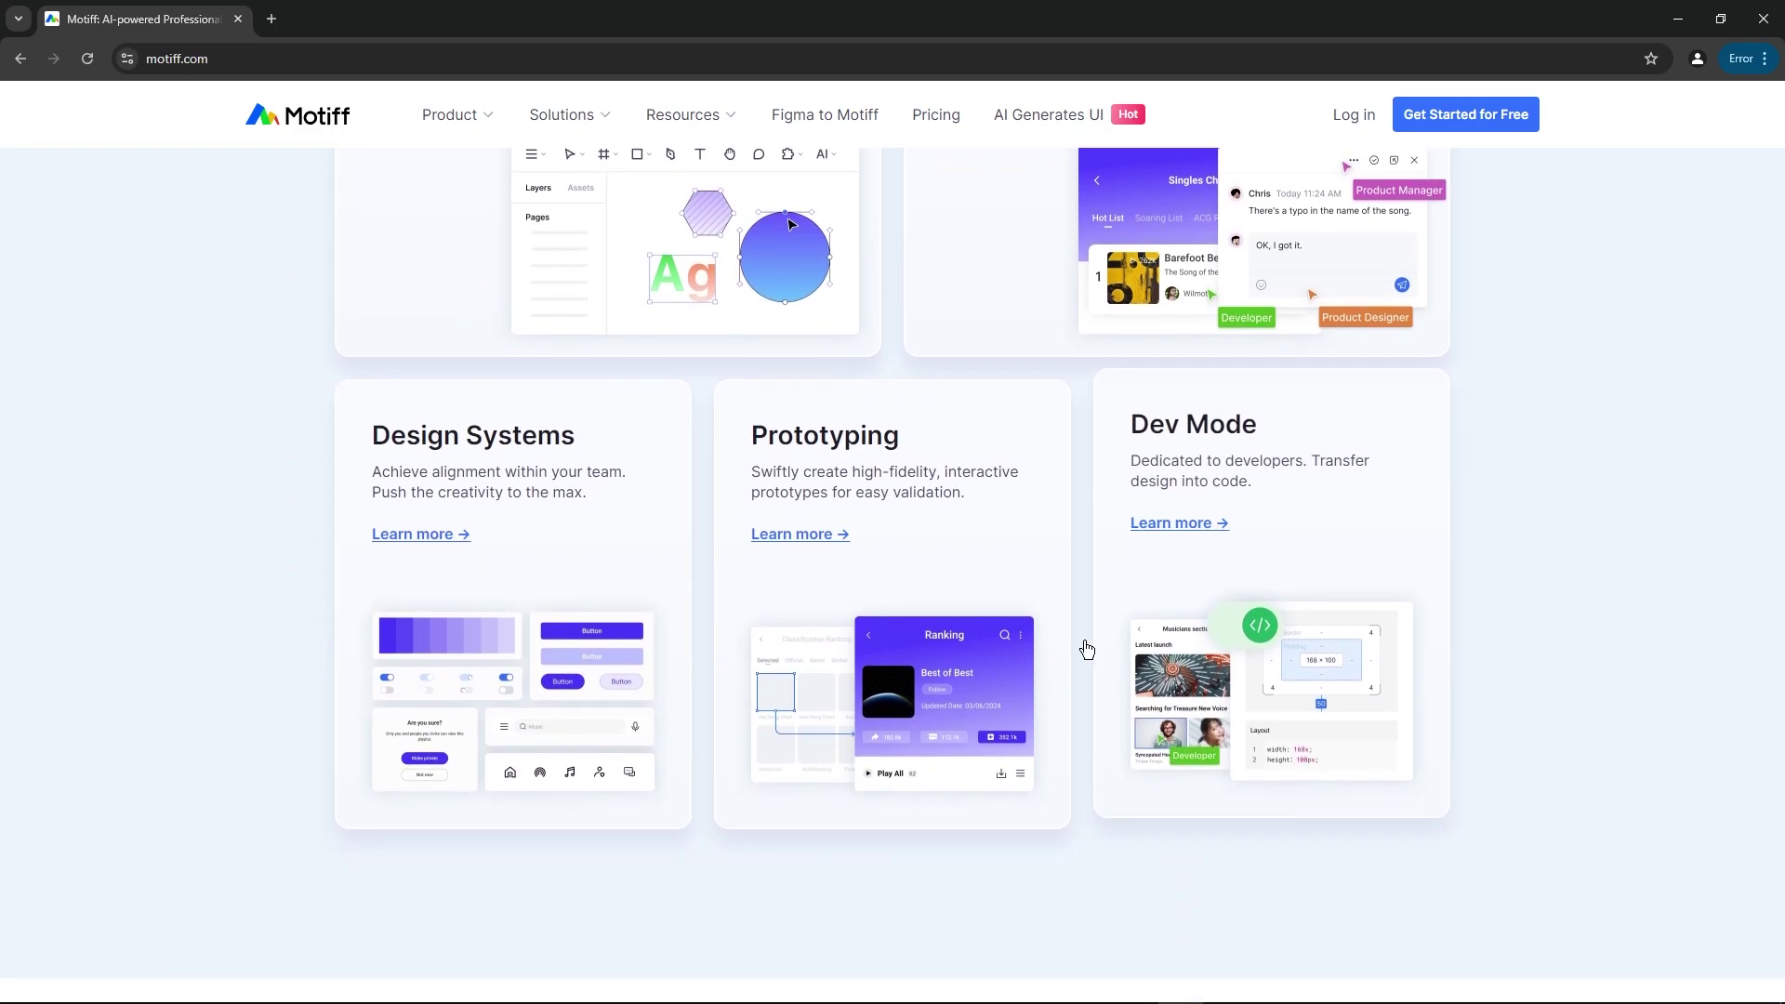
Open the detailed pricing page and review the Starter, Professional and Organization plans and the Motiff AI allowances.
scroll(1087, 649, "down", 7)
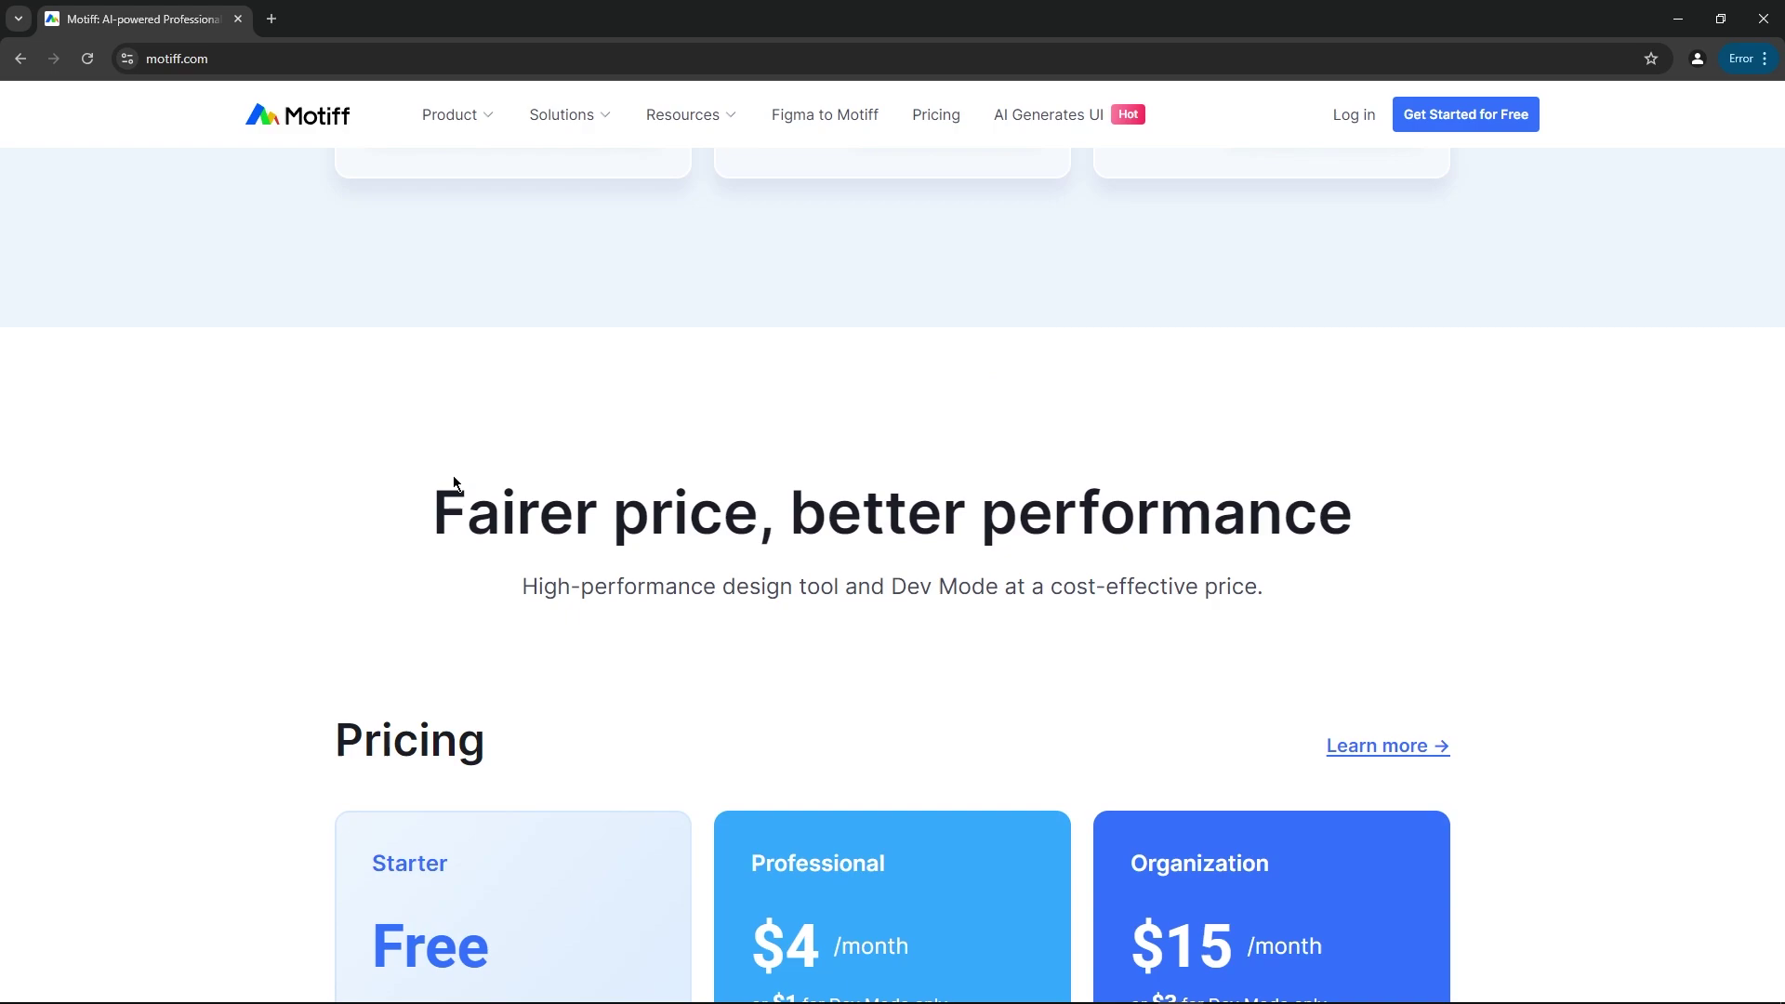
scroll(455, 482, "down", 3)
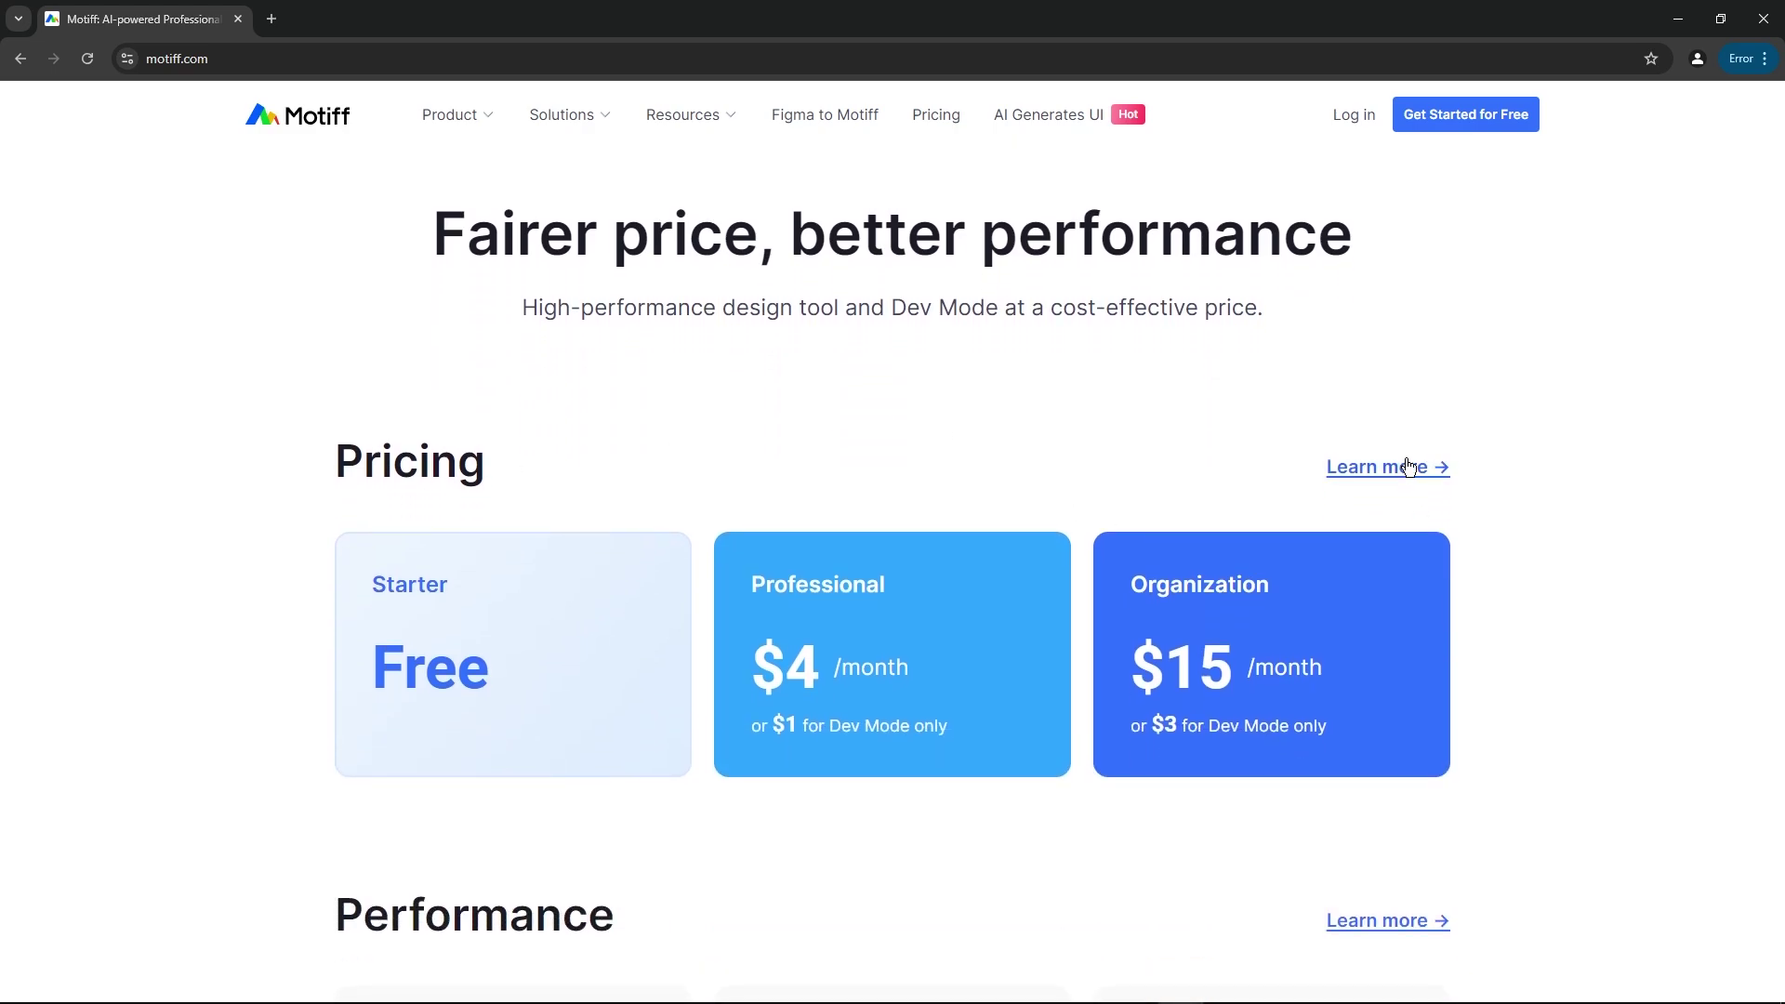
left_click(1406, 465)
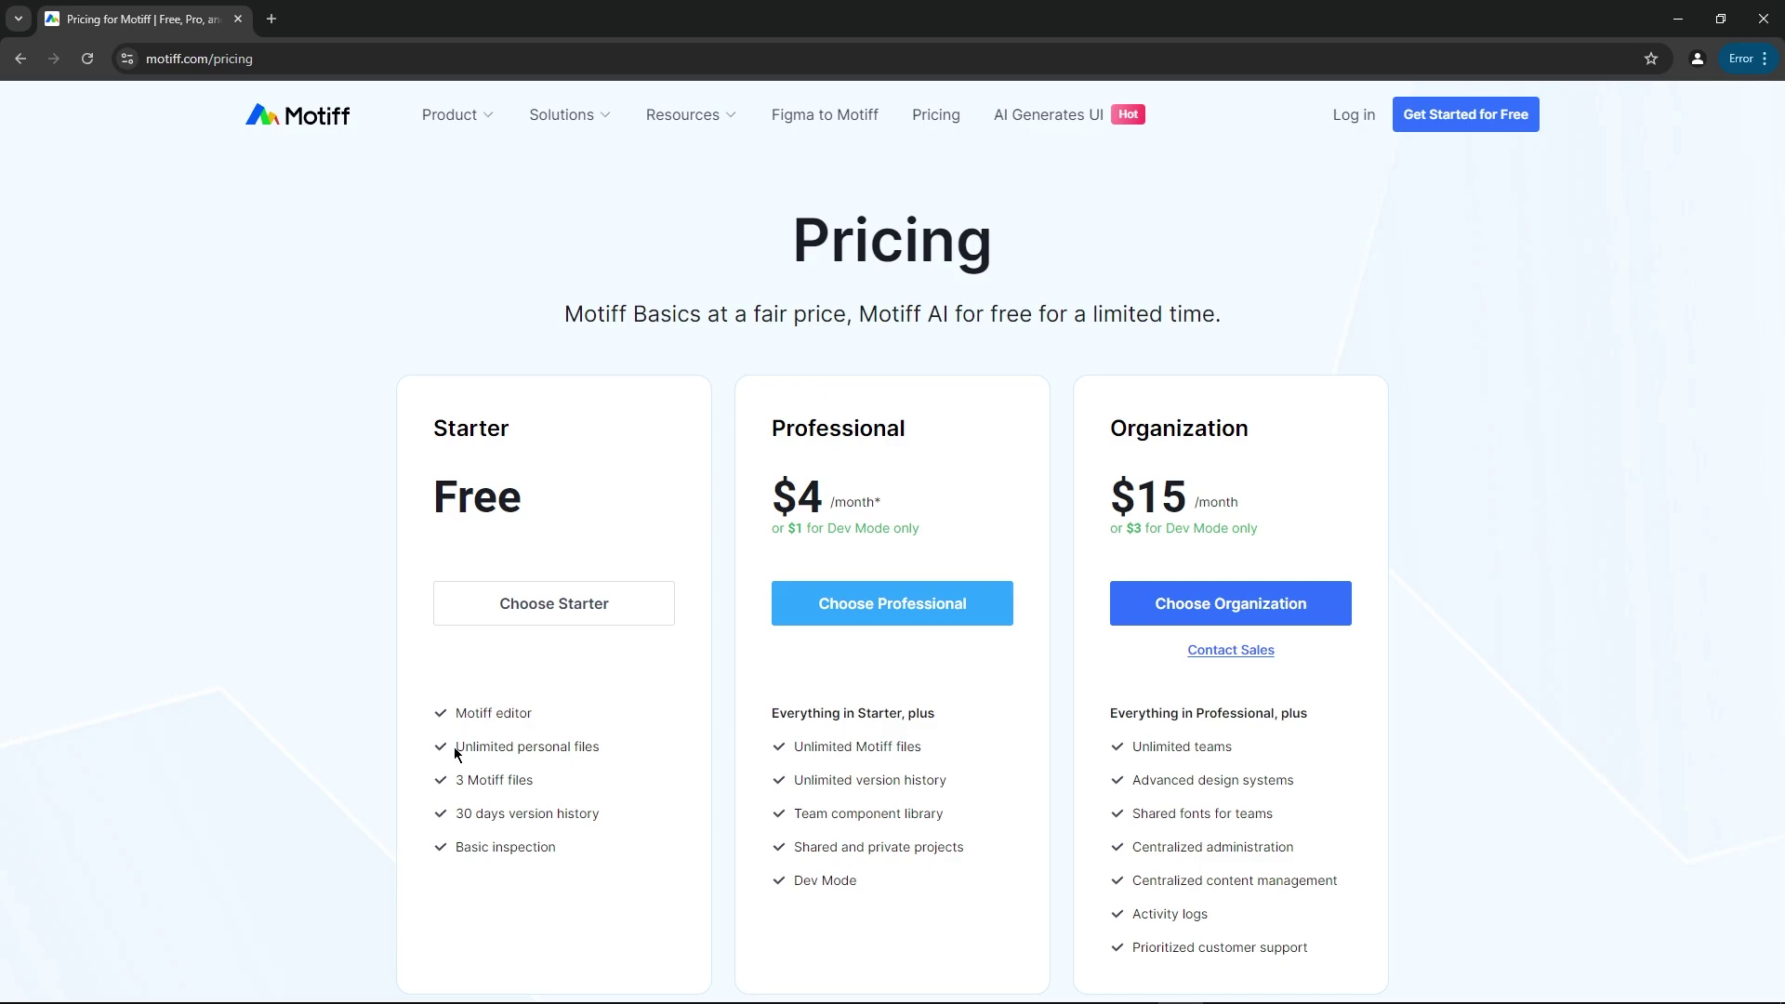
scroll(546, 756, "down", 1)
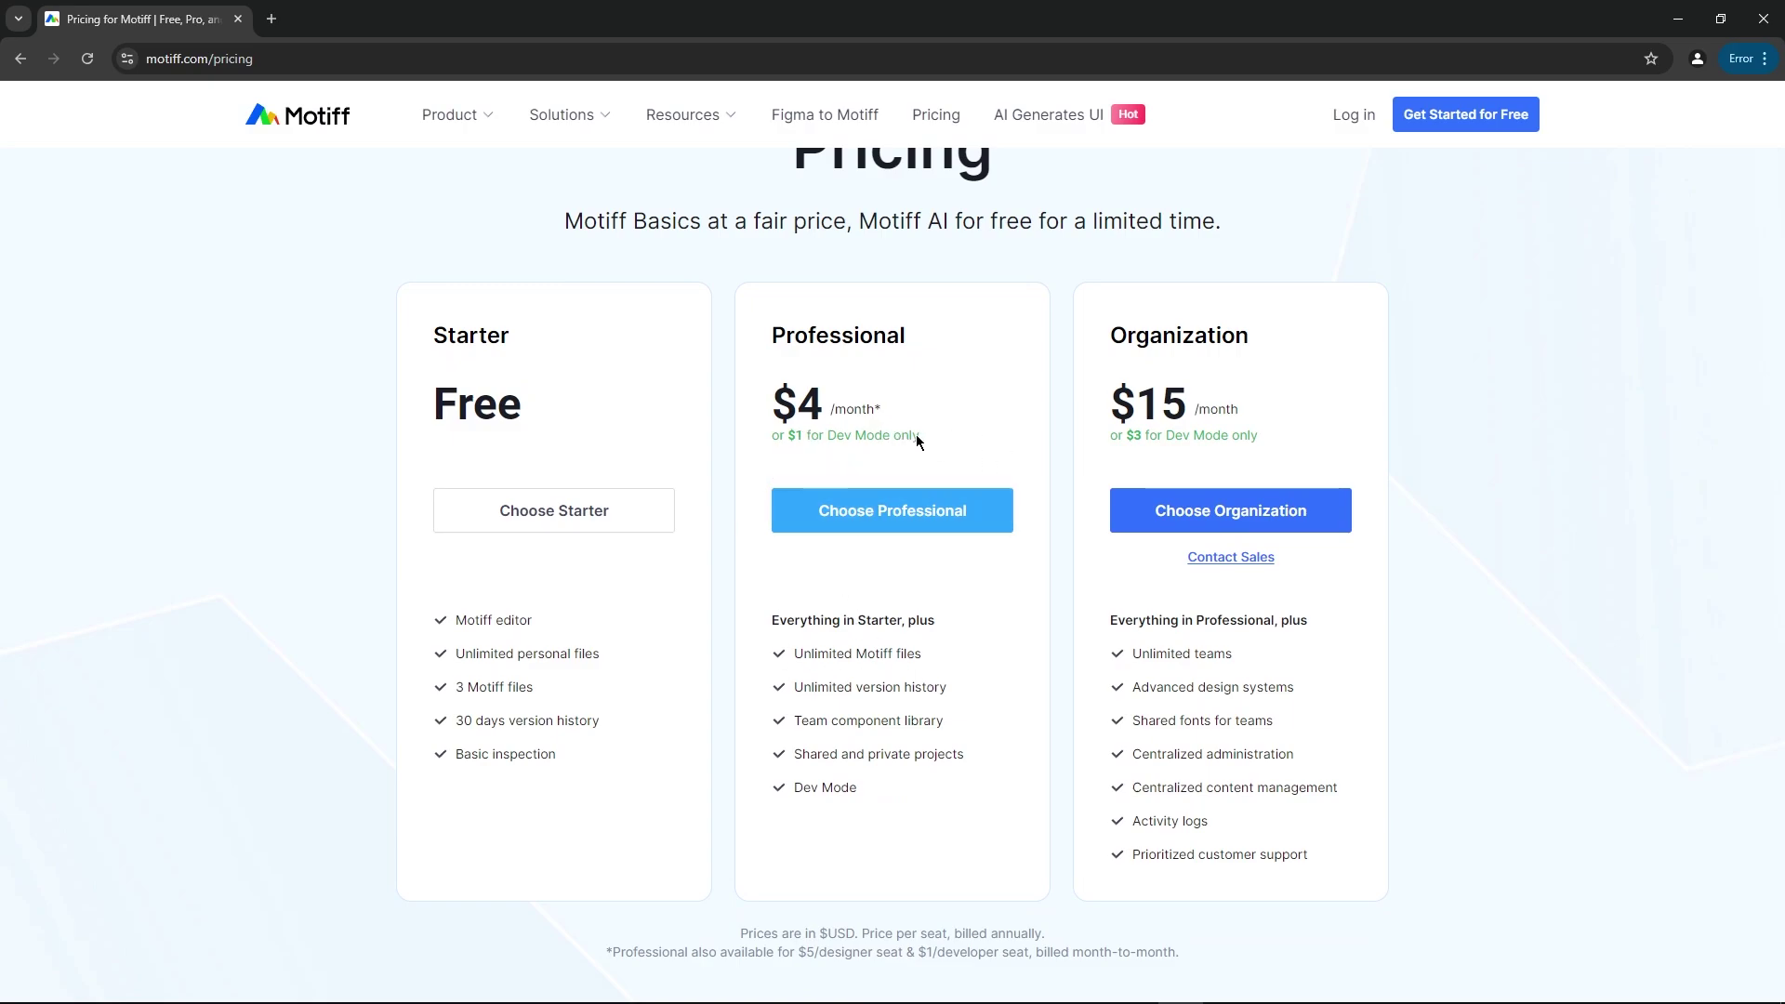
scroll(1075, 488, "down", 6)
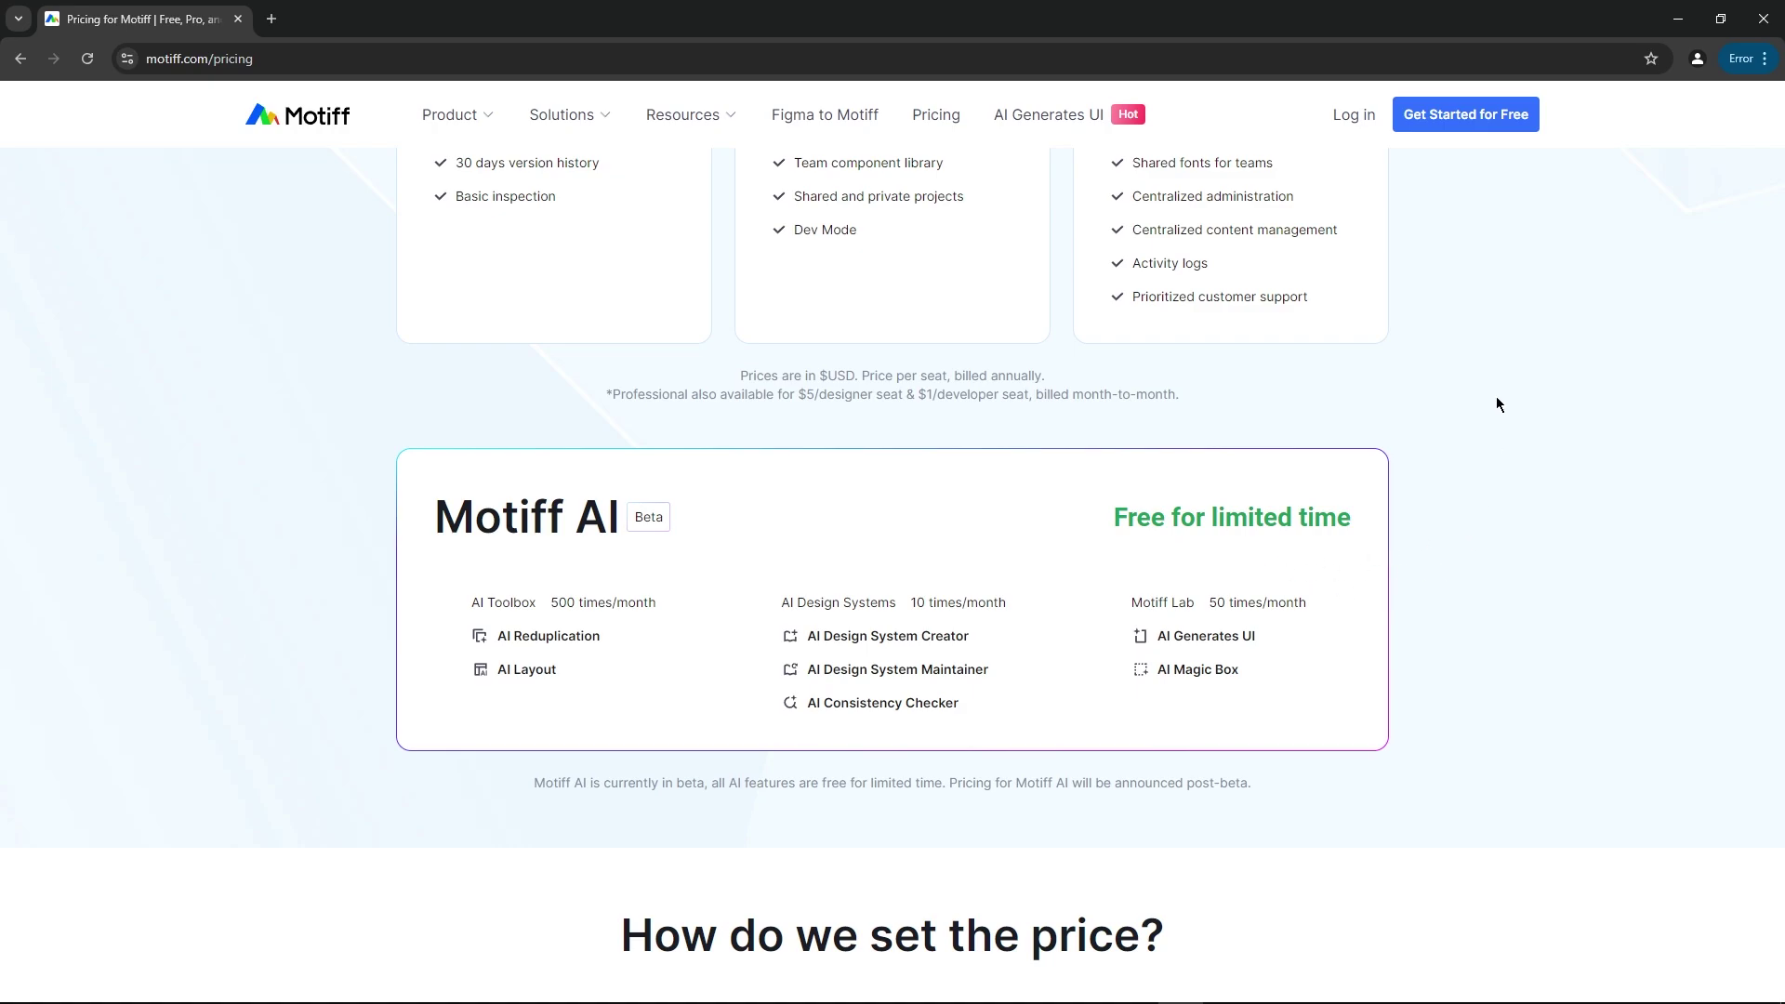
Get started for free to reach the Drafts workspace, and check the Figma and Sketch file import dialog without uploading anything.
left_click(1481, 125)
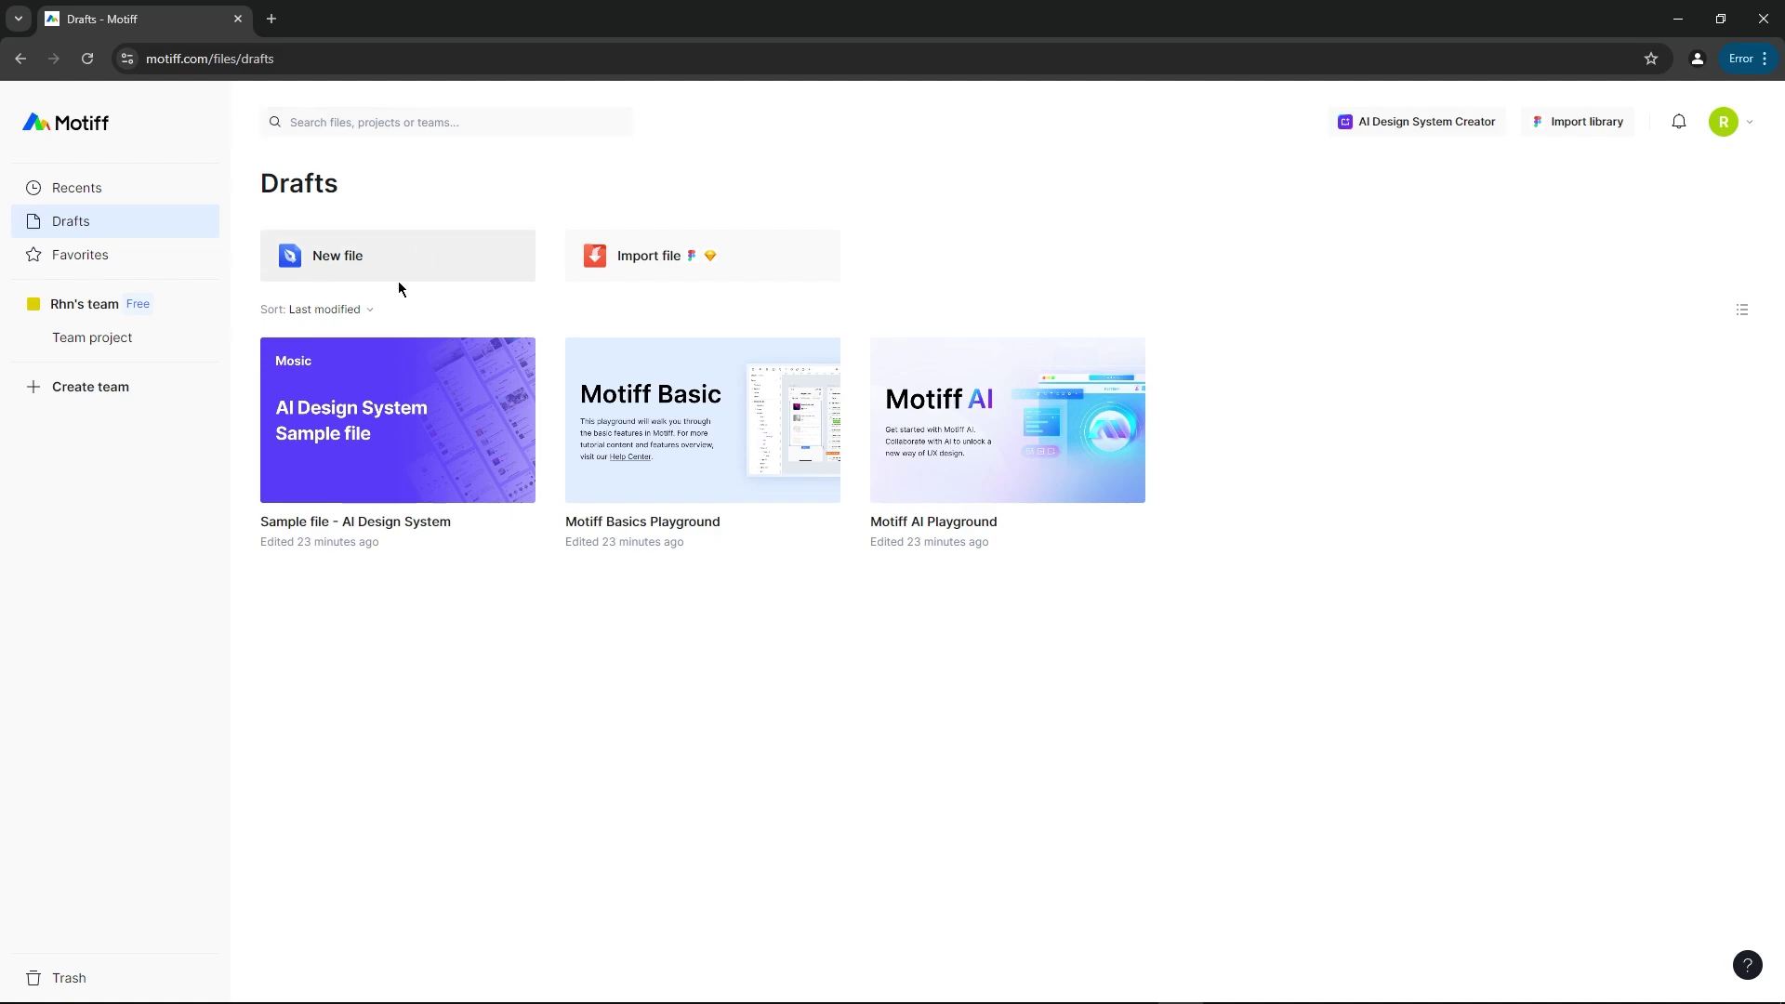
left_click(714, 261)
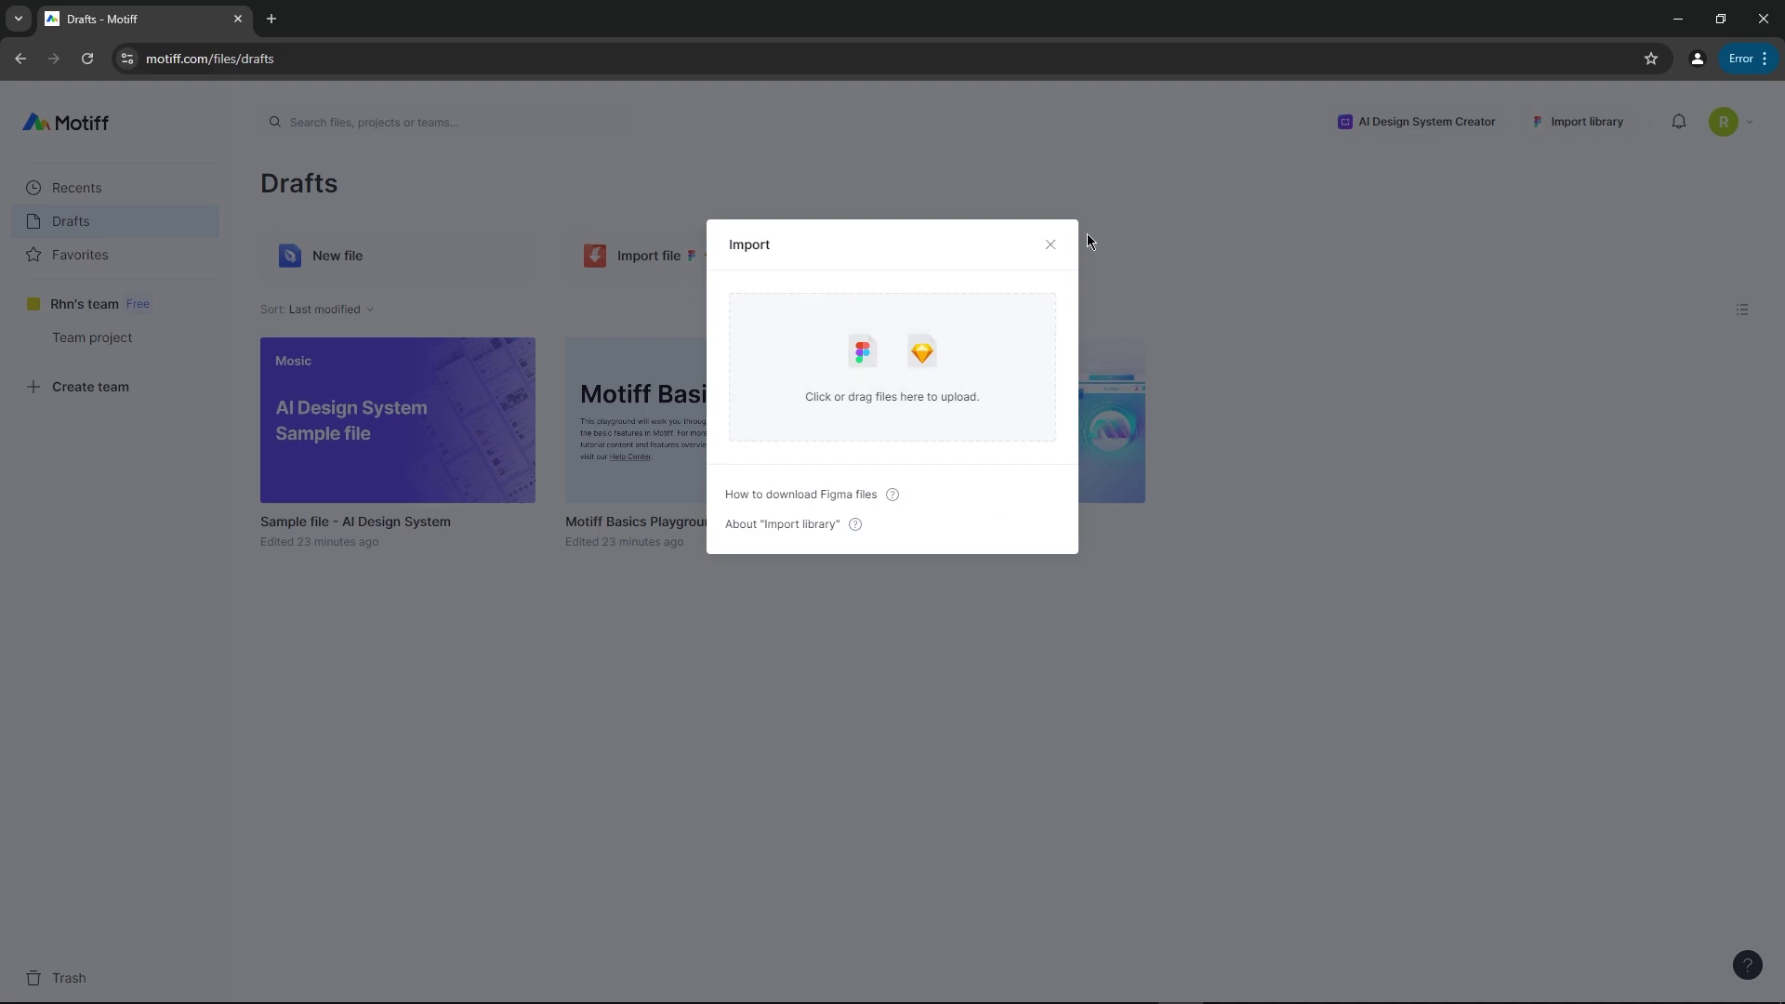
left_click(1051, 244)
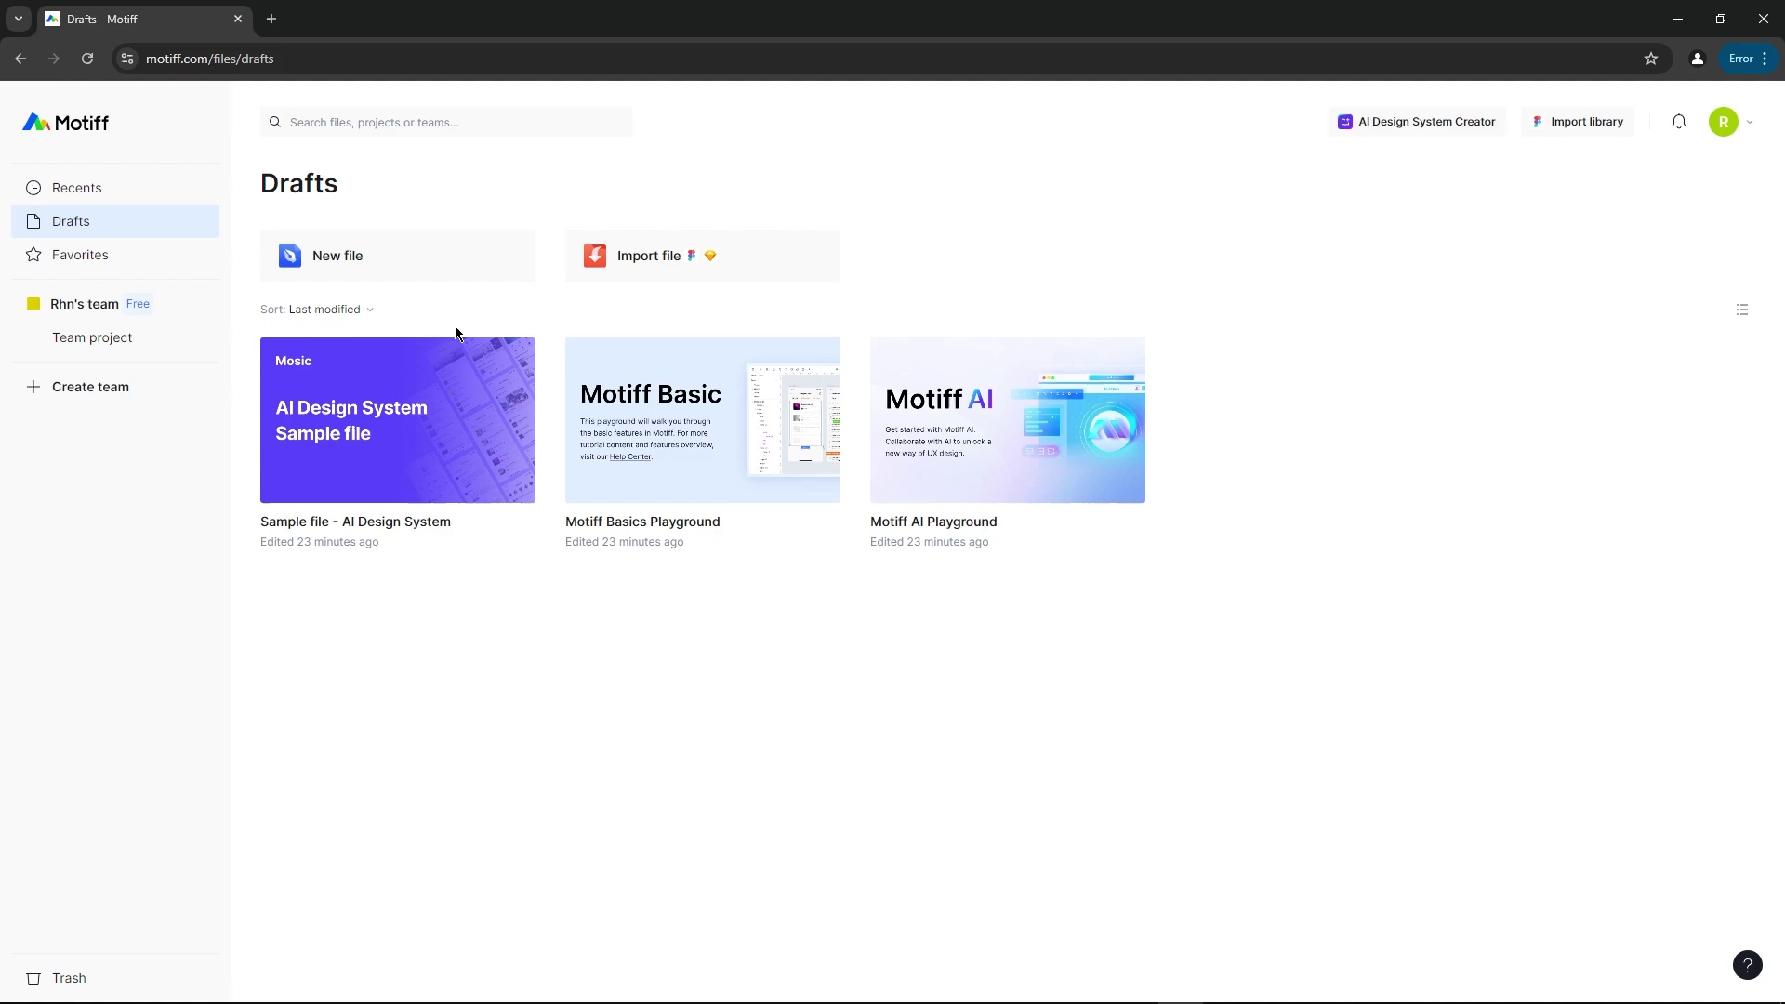
Open the Motiff AI Playground file from Drafts.
left_click(1012, 455)
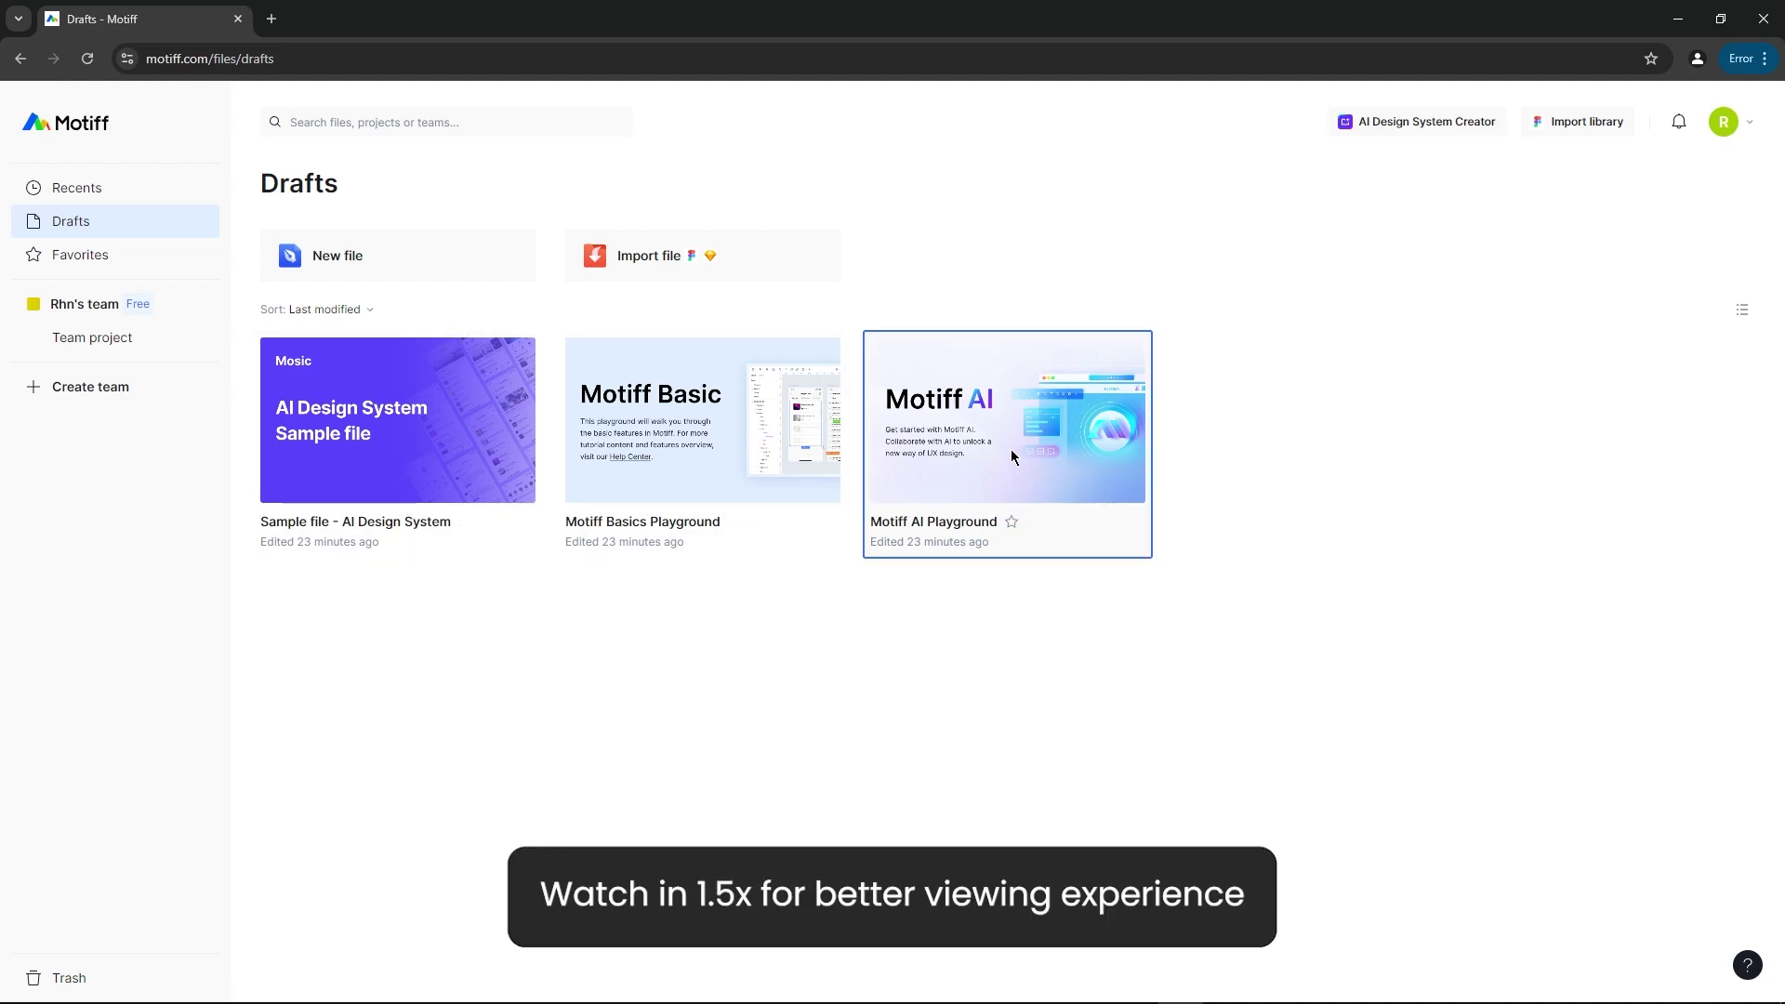
double_click(1012, 449)
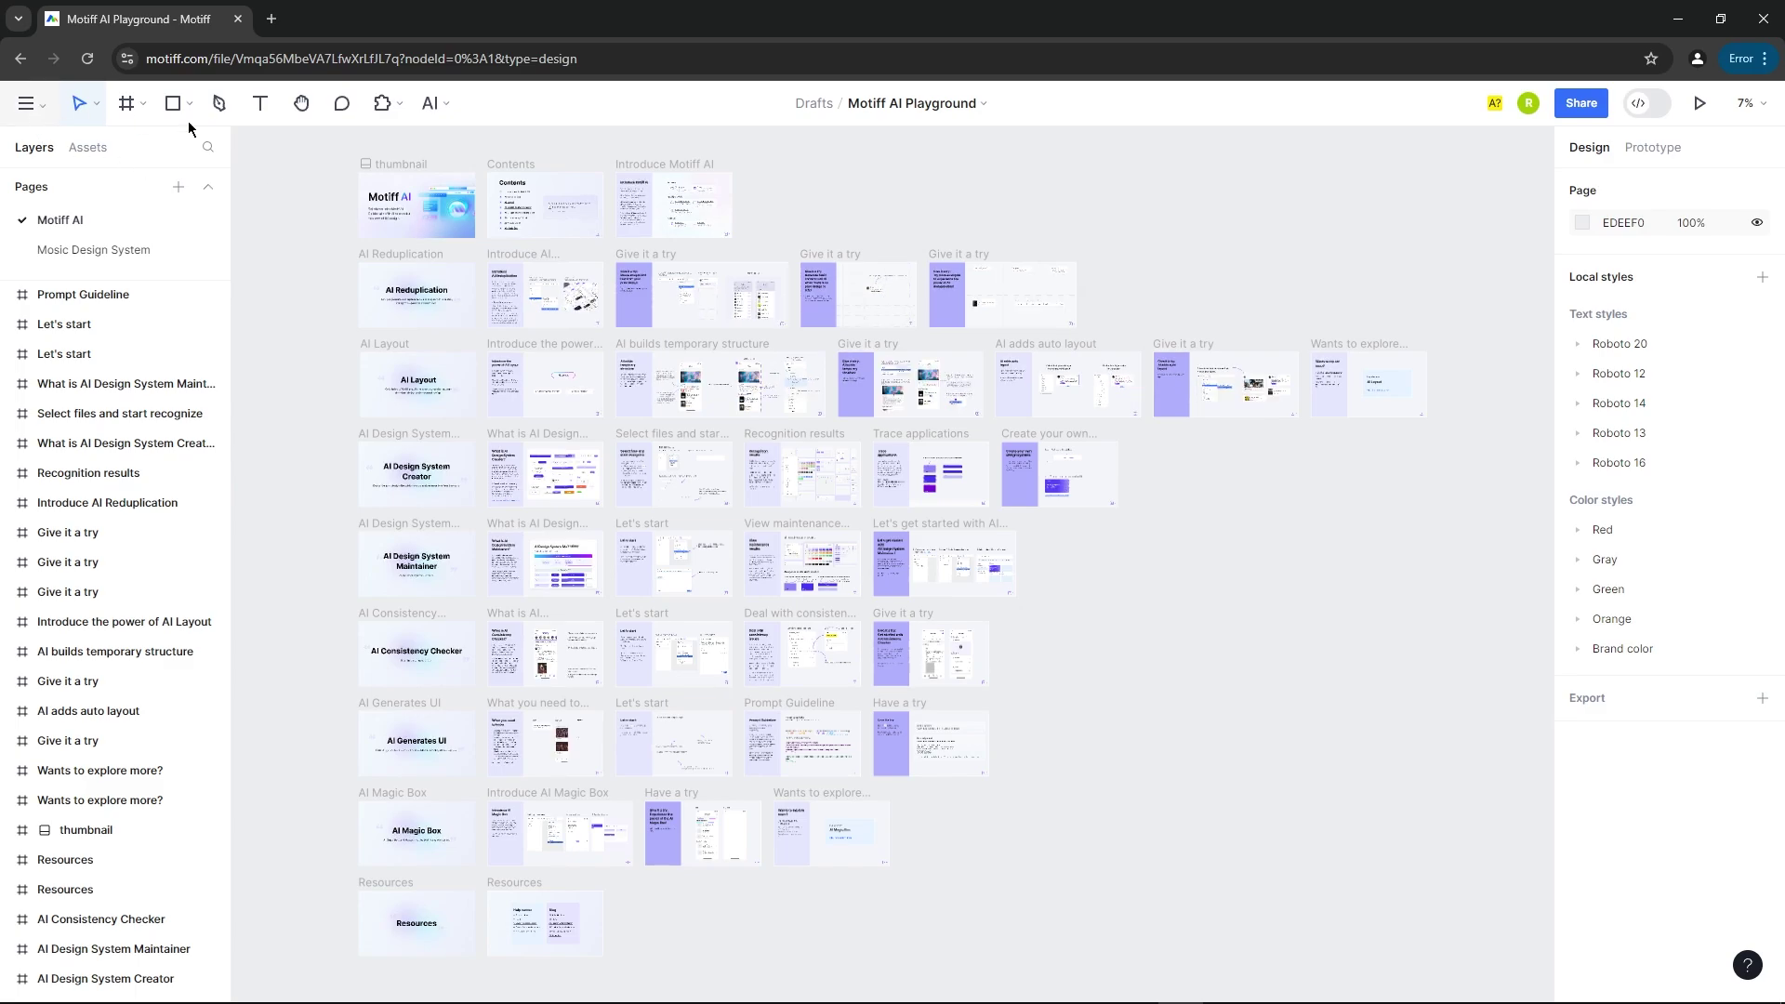
Examine the editor's move, frame and shape tool options, and try activating the Pen and Text tools.
left_click(97, 104)
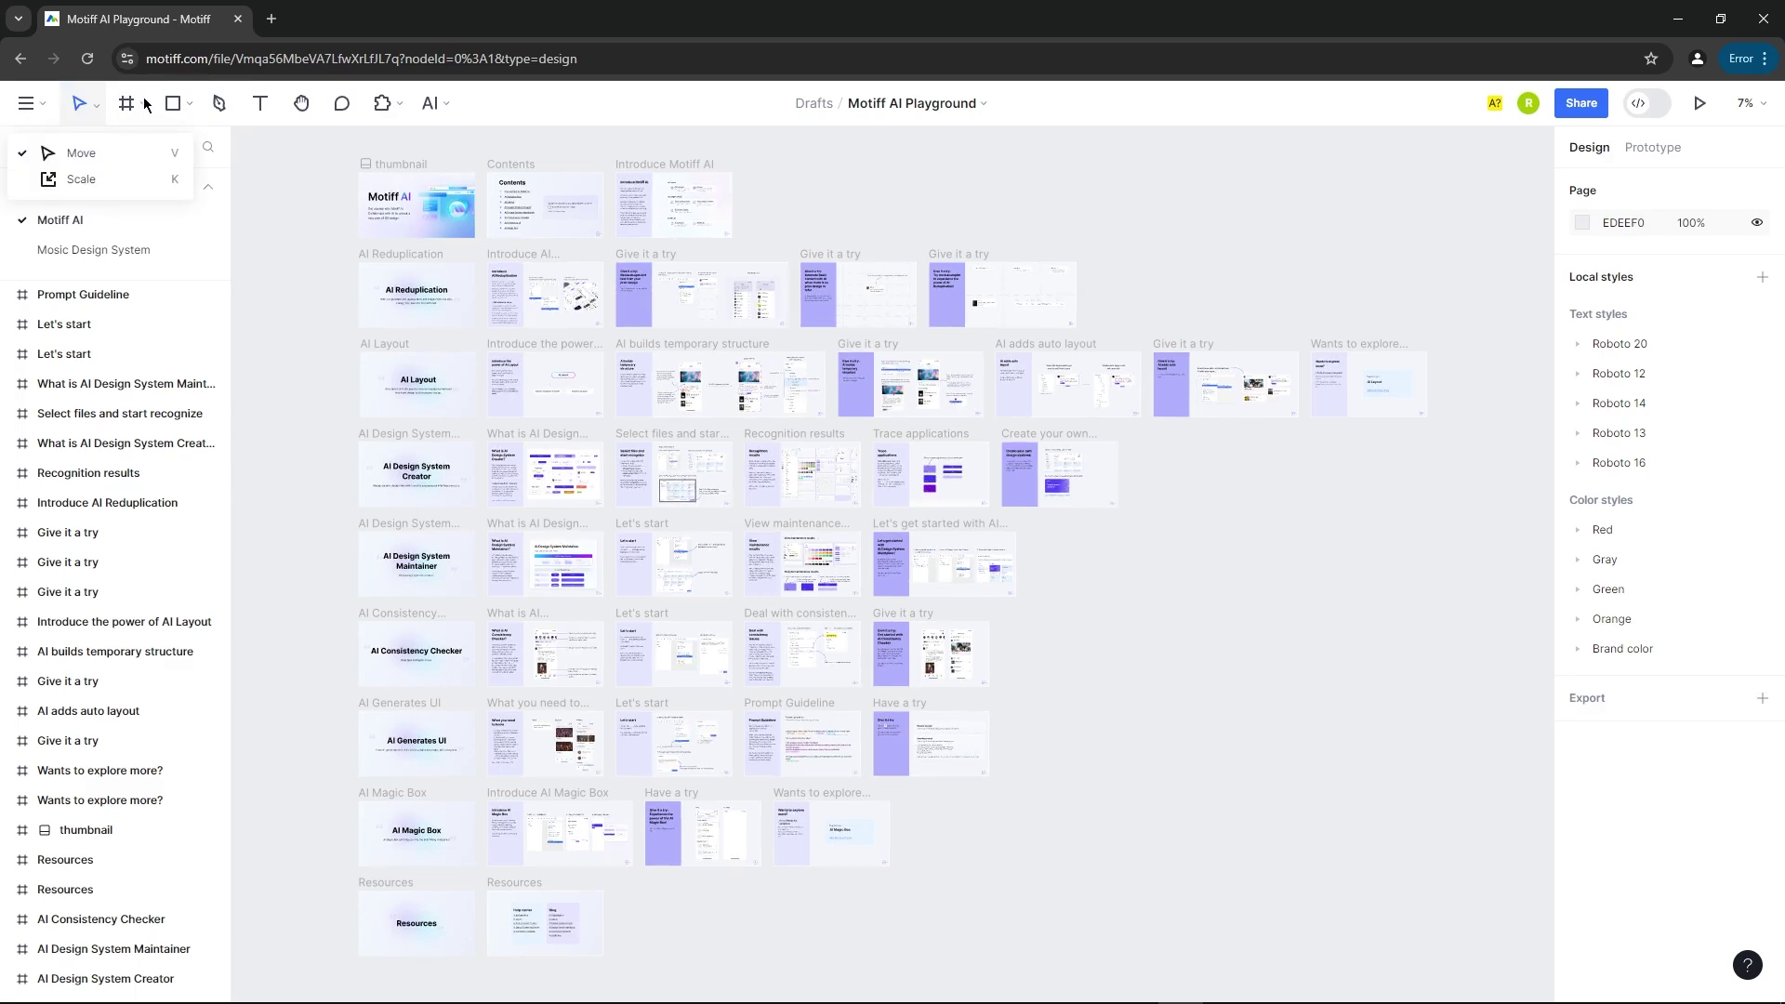
left_click(144, 104)
left_click(142, 104)
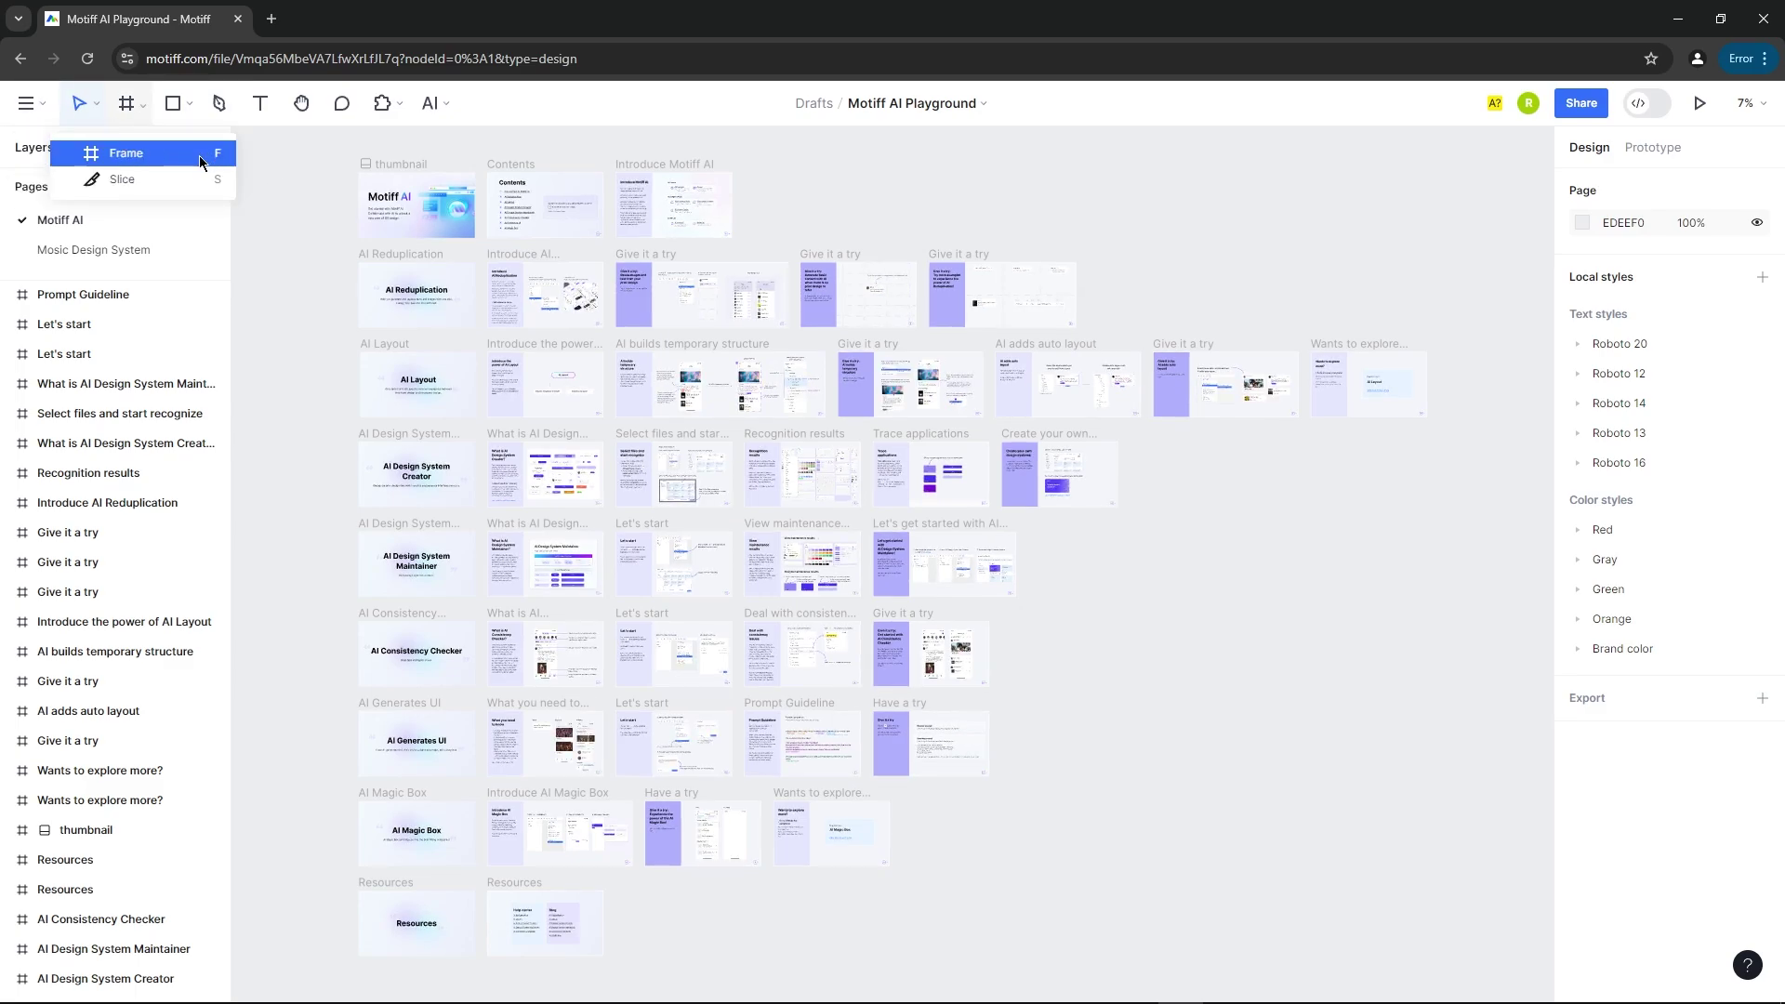
left_click(176, 103)
left_click(175, 104)
left_click(190, 104)
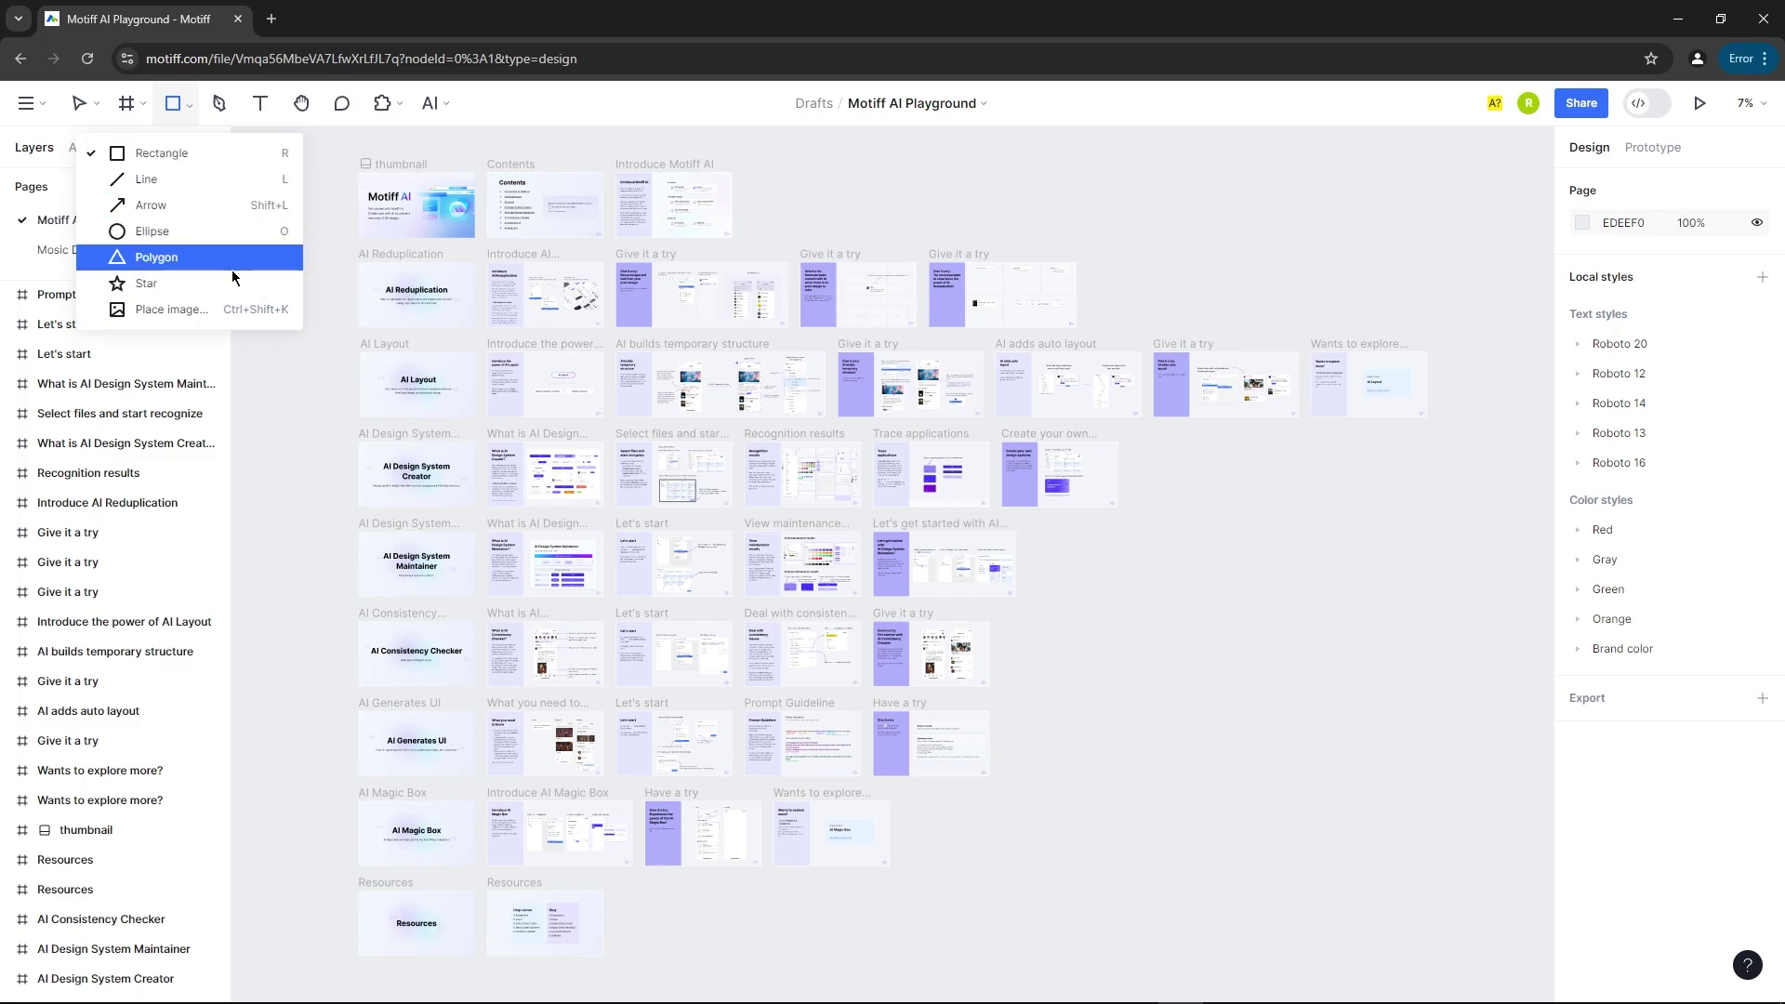
left_click(223, 107)
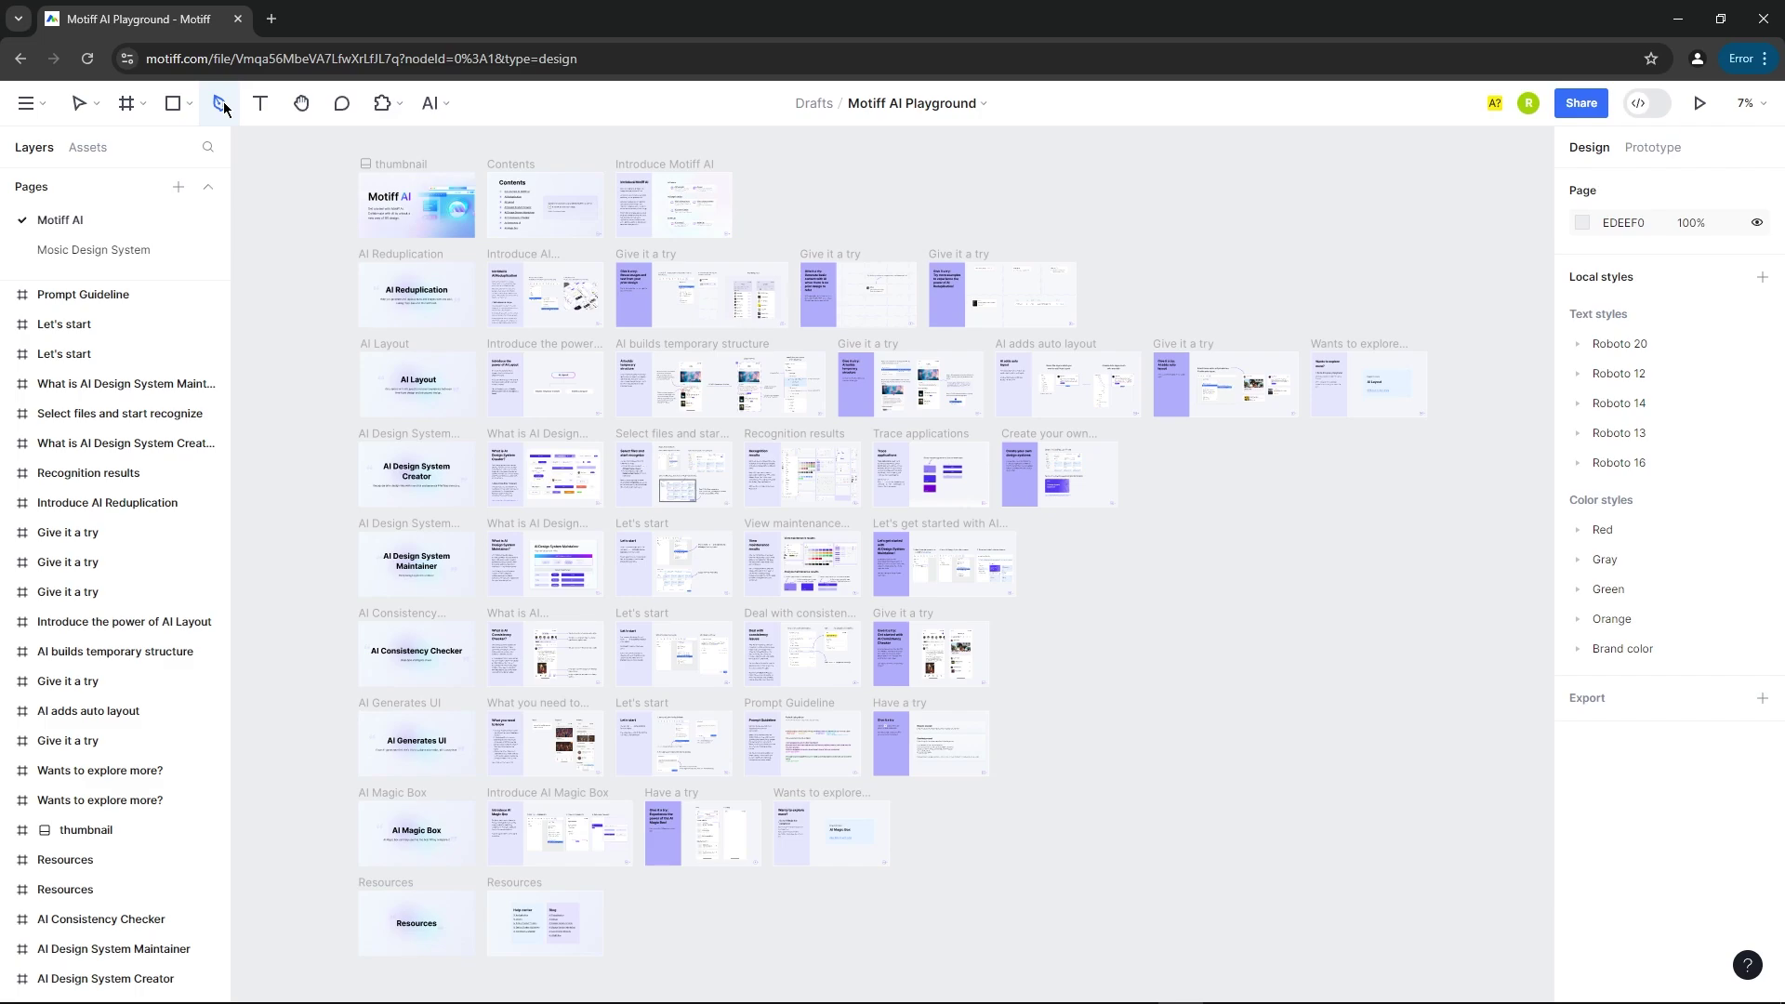
left_click(266, 104)
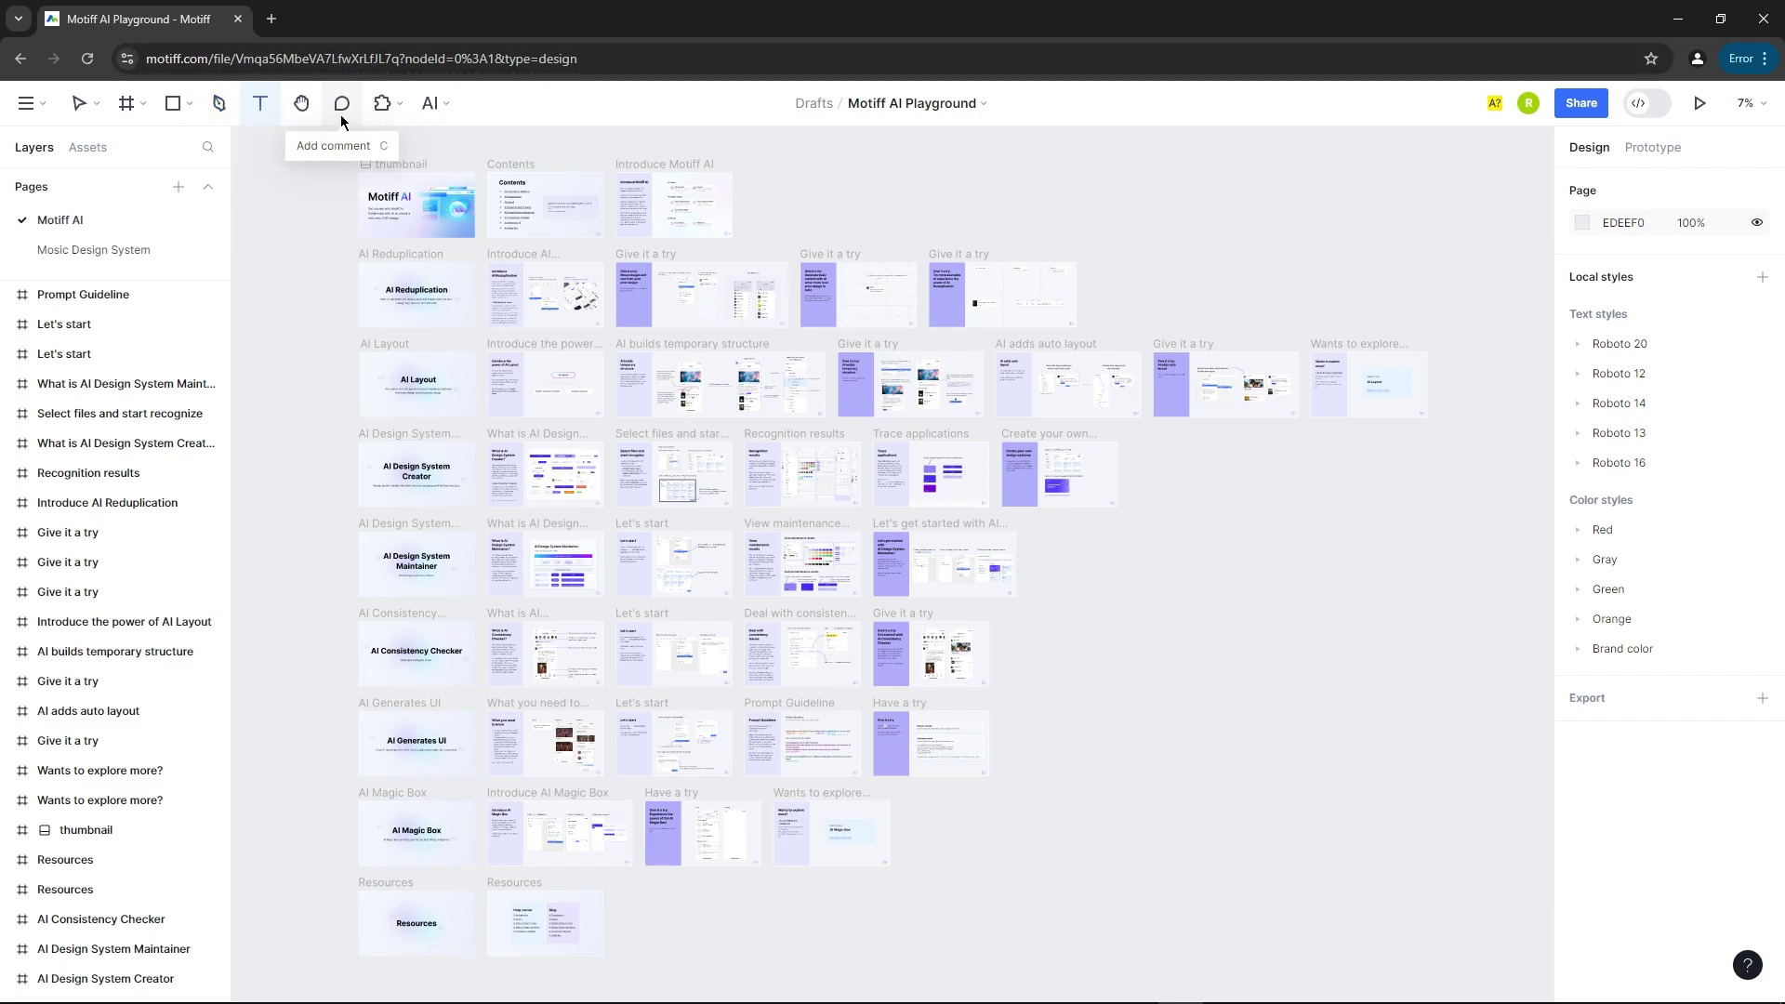
Examine the available plugins and the Motiff AI features offered in the editor.
left_click(398, 104)
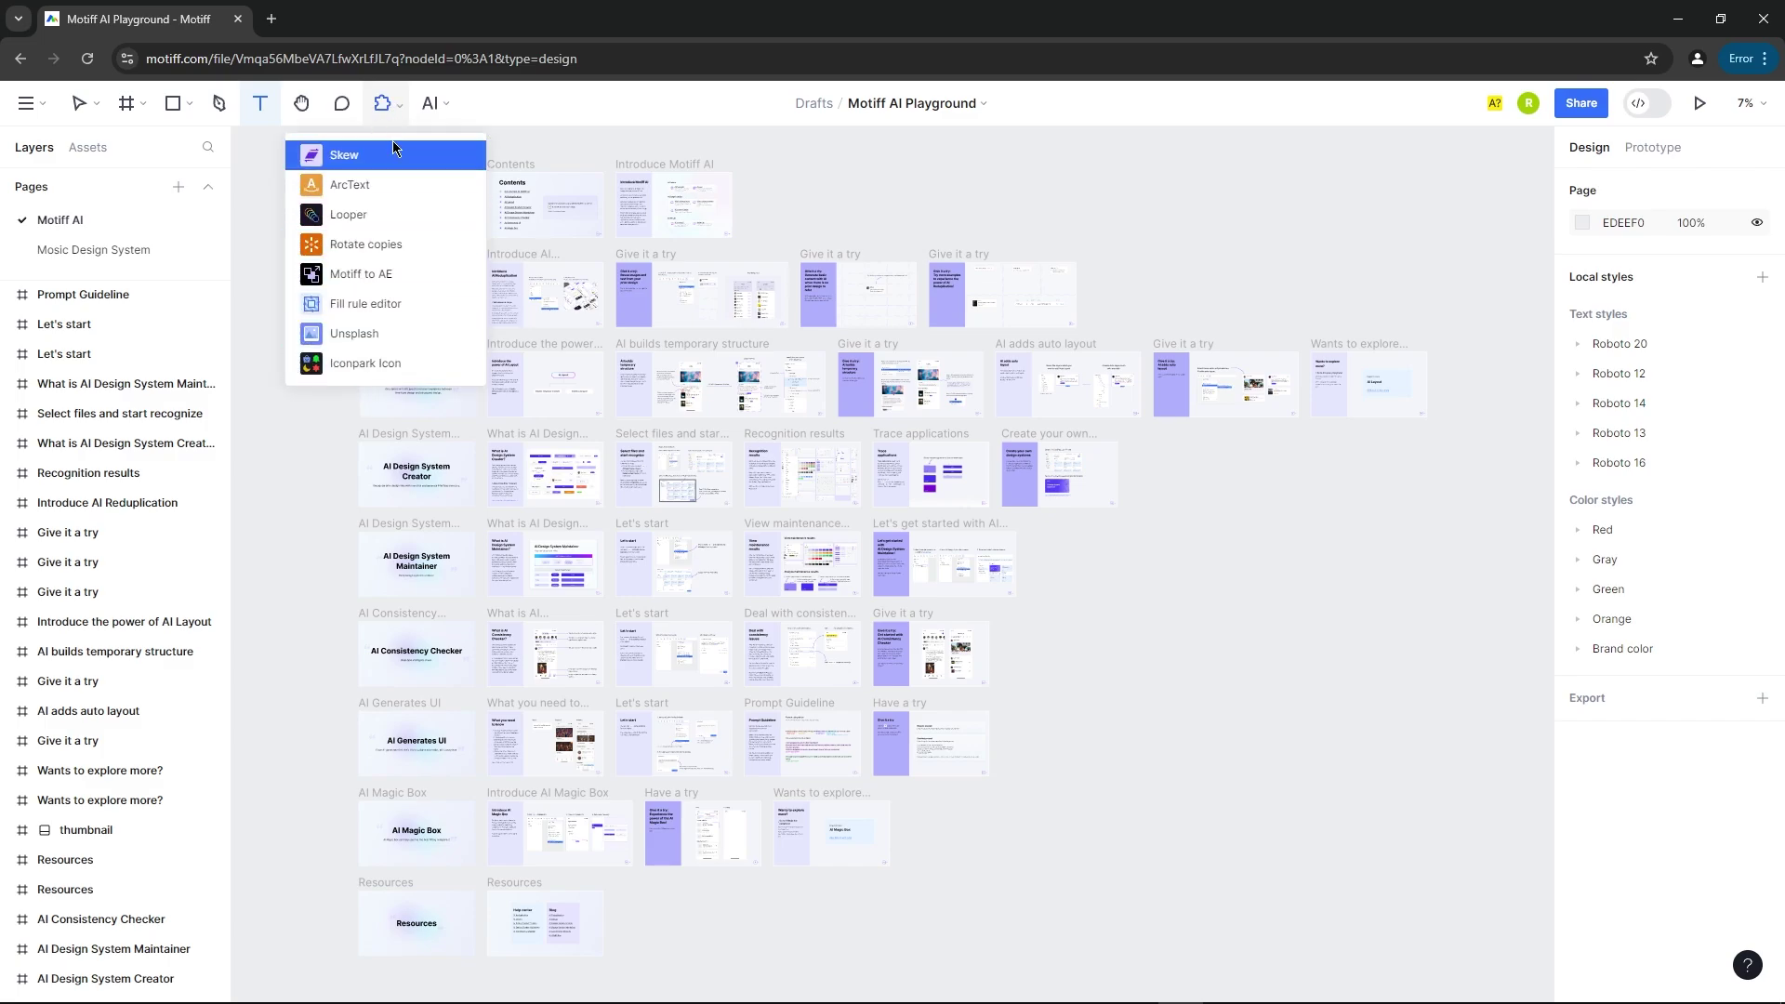
left_click(527, 133)
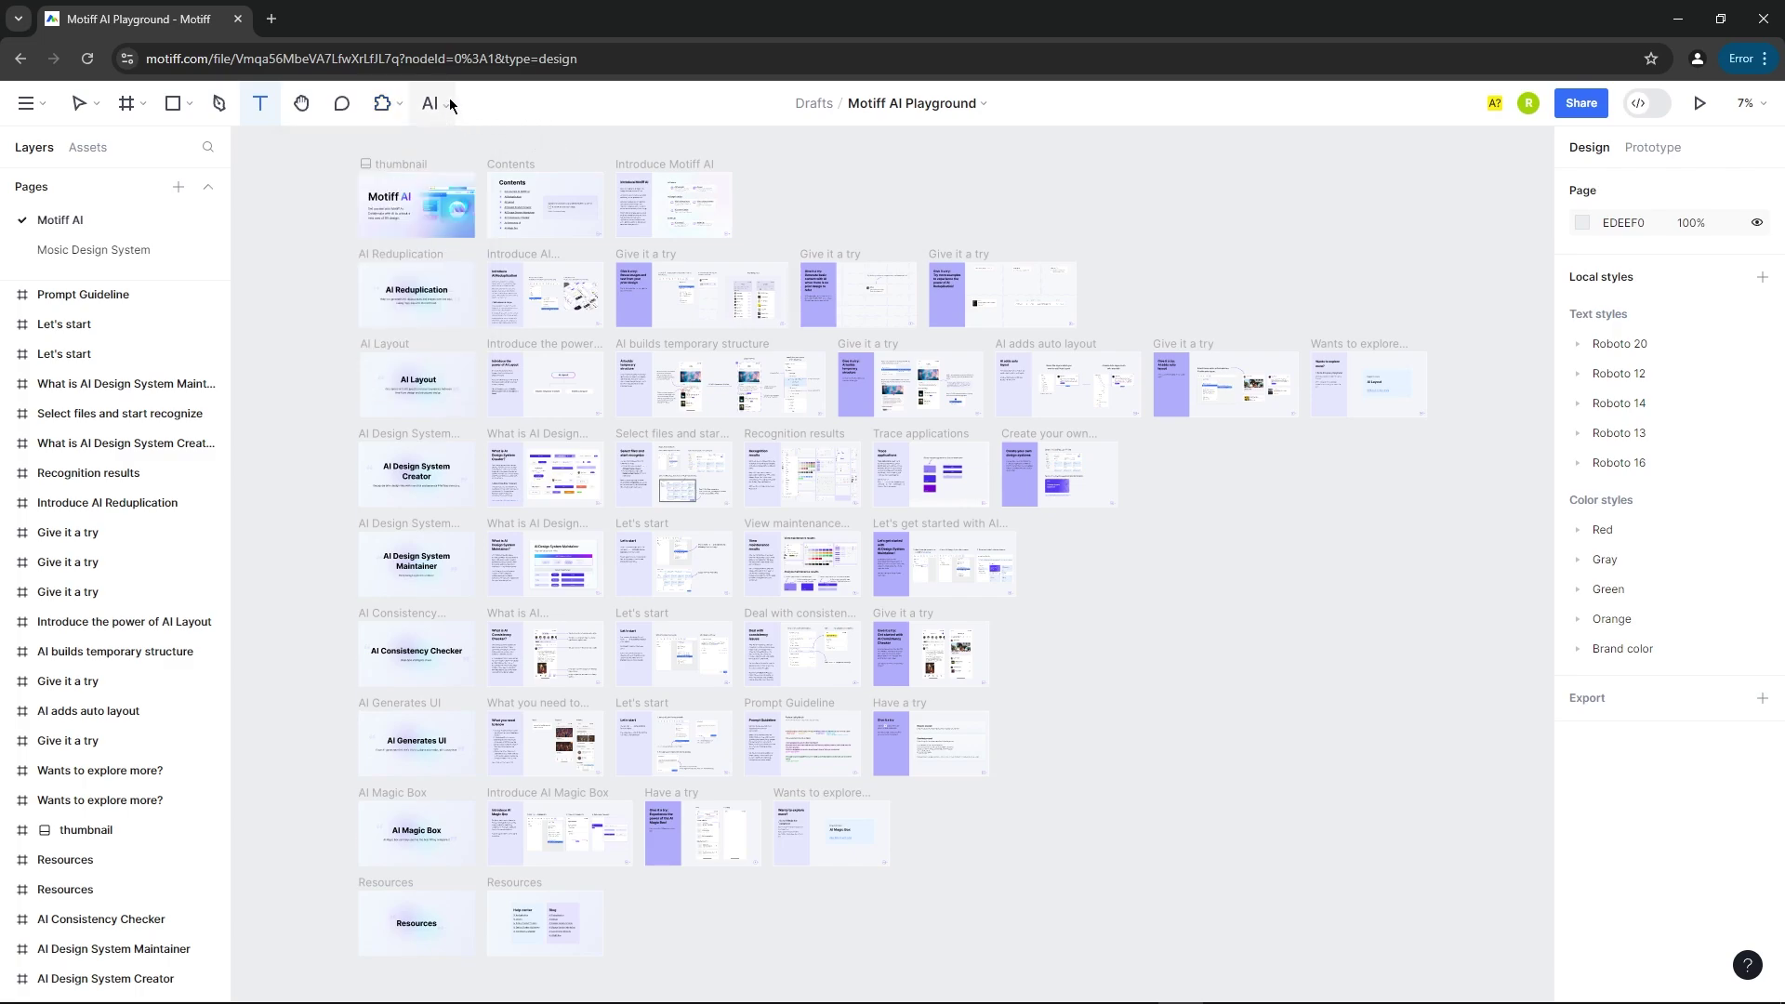
left_click(444, 109)
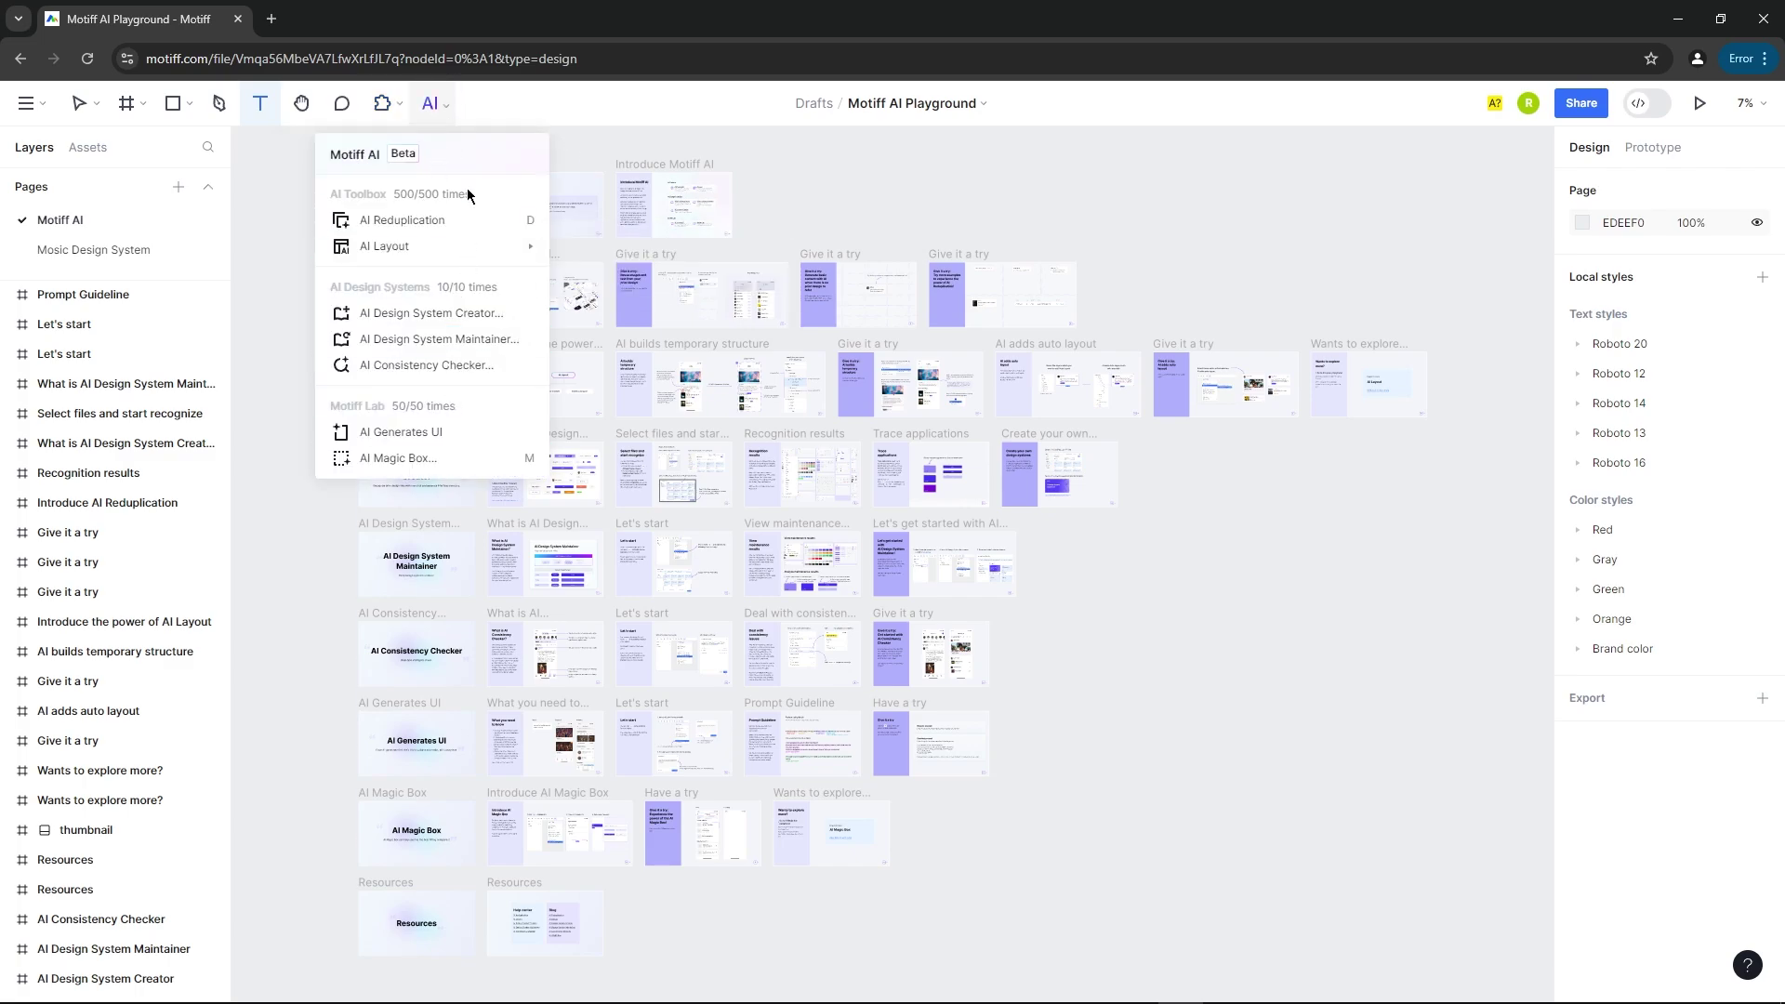
left_click(448, 108)
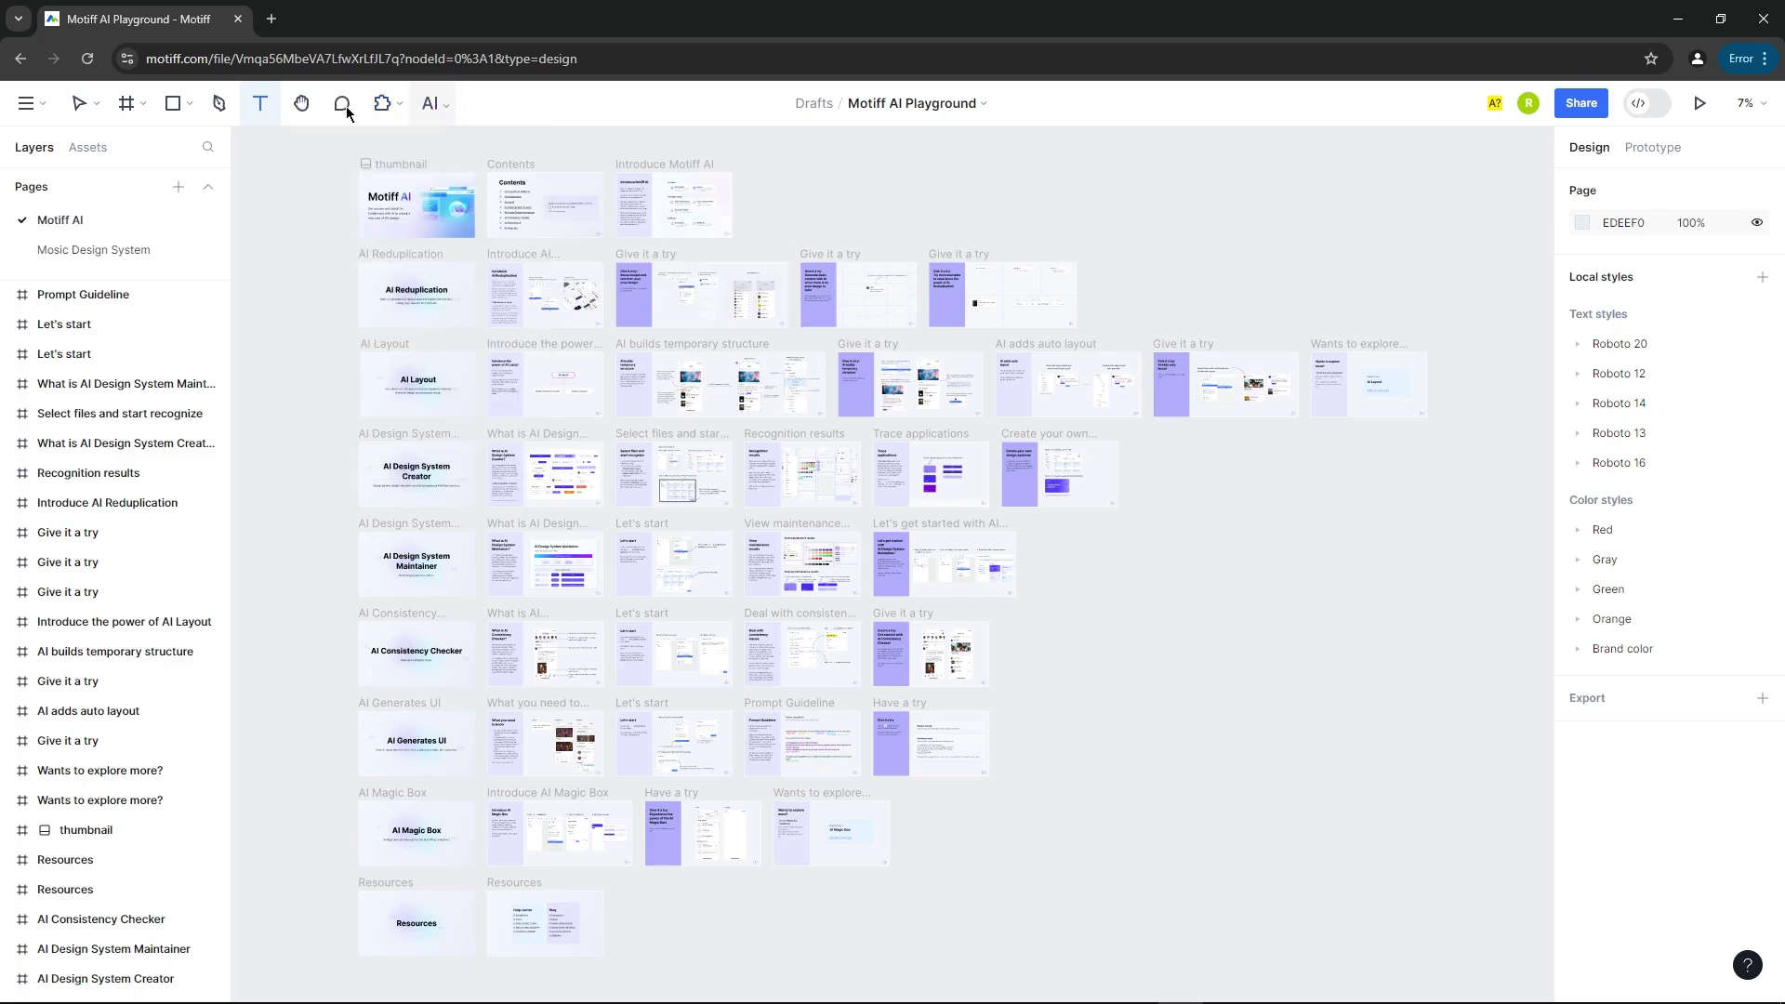
Switch back to the Move tool and view the AI Reduplication frame on the canvas up close.
left_click(67, 110)
scroll(375, 151, "up", 6)
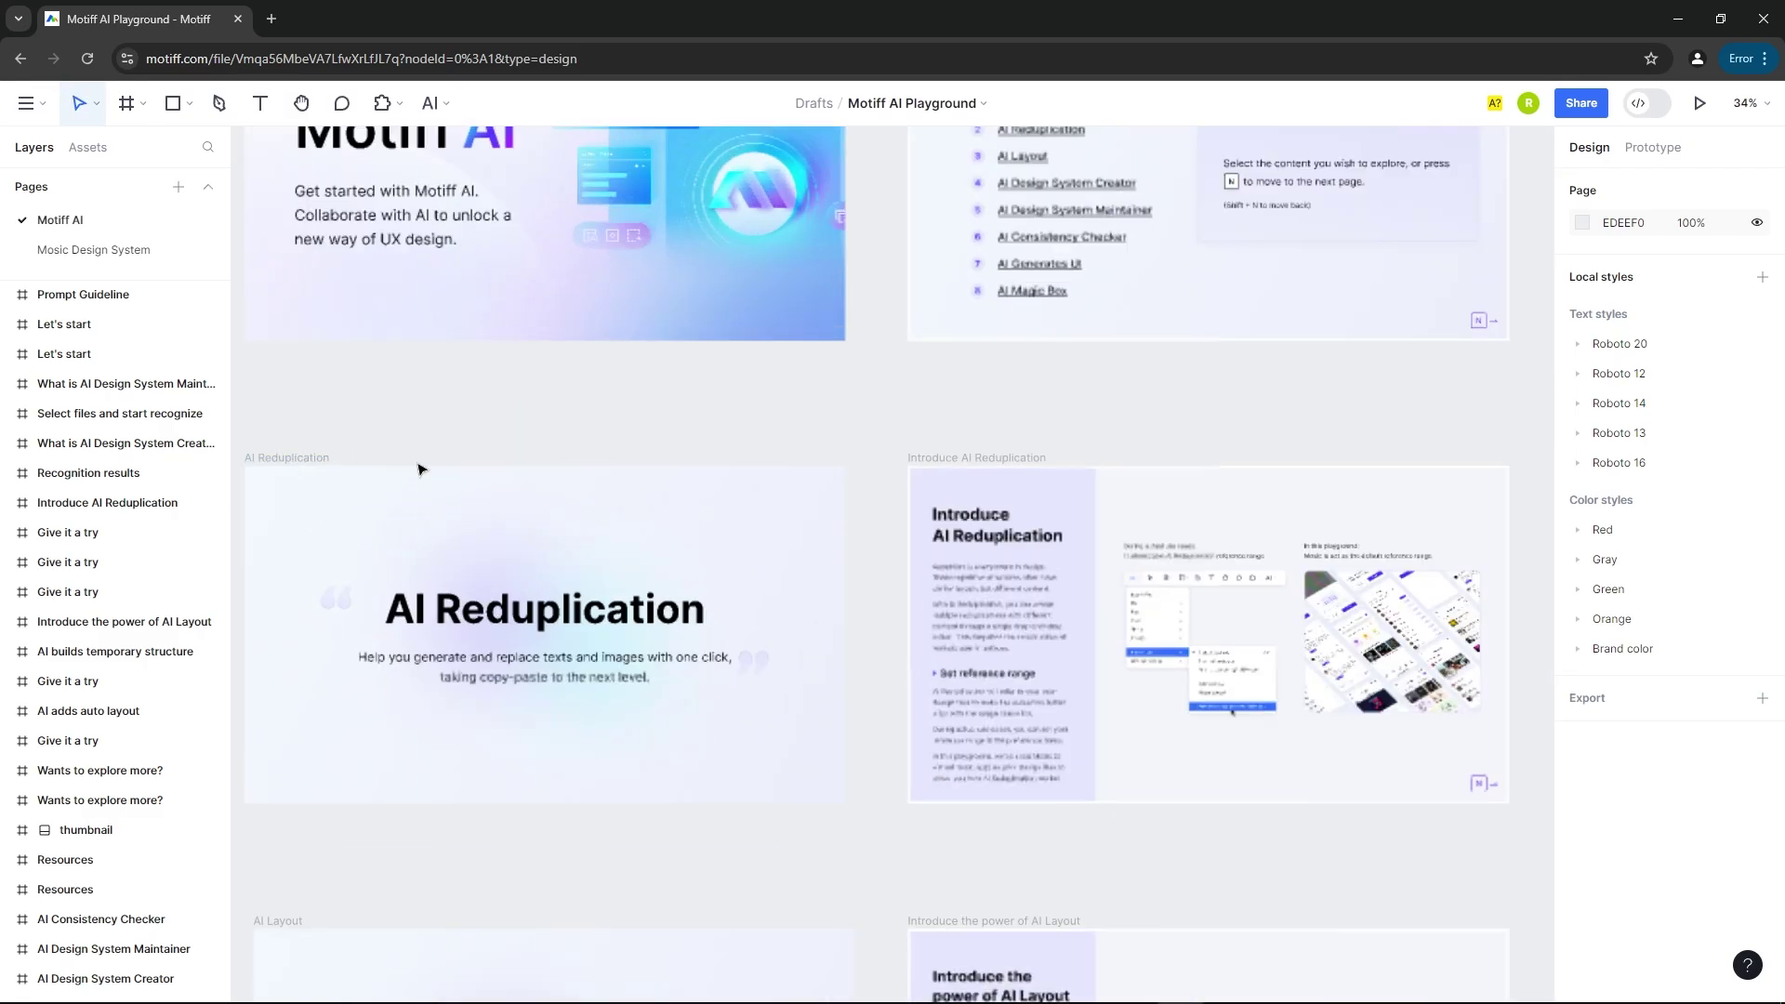
scroll(609, 423, "down", 2)
left_click(595, 563)
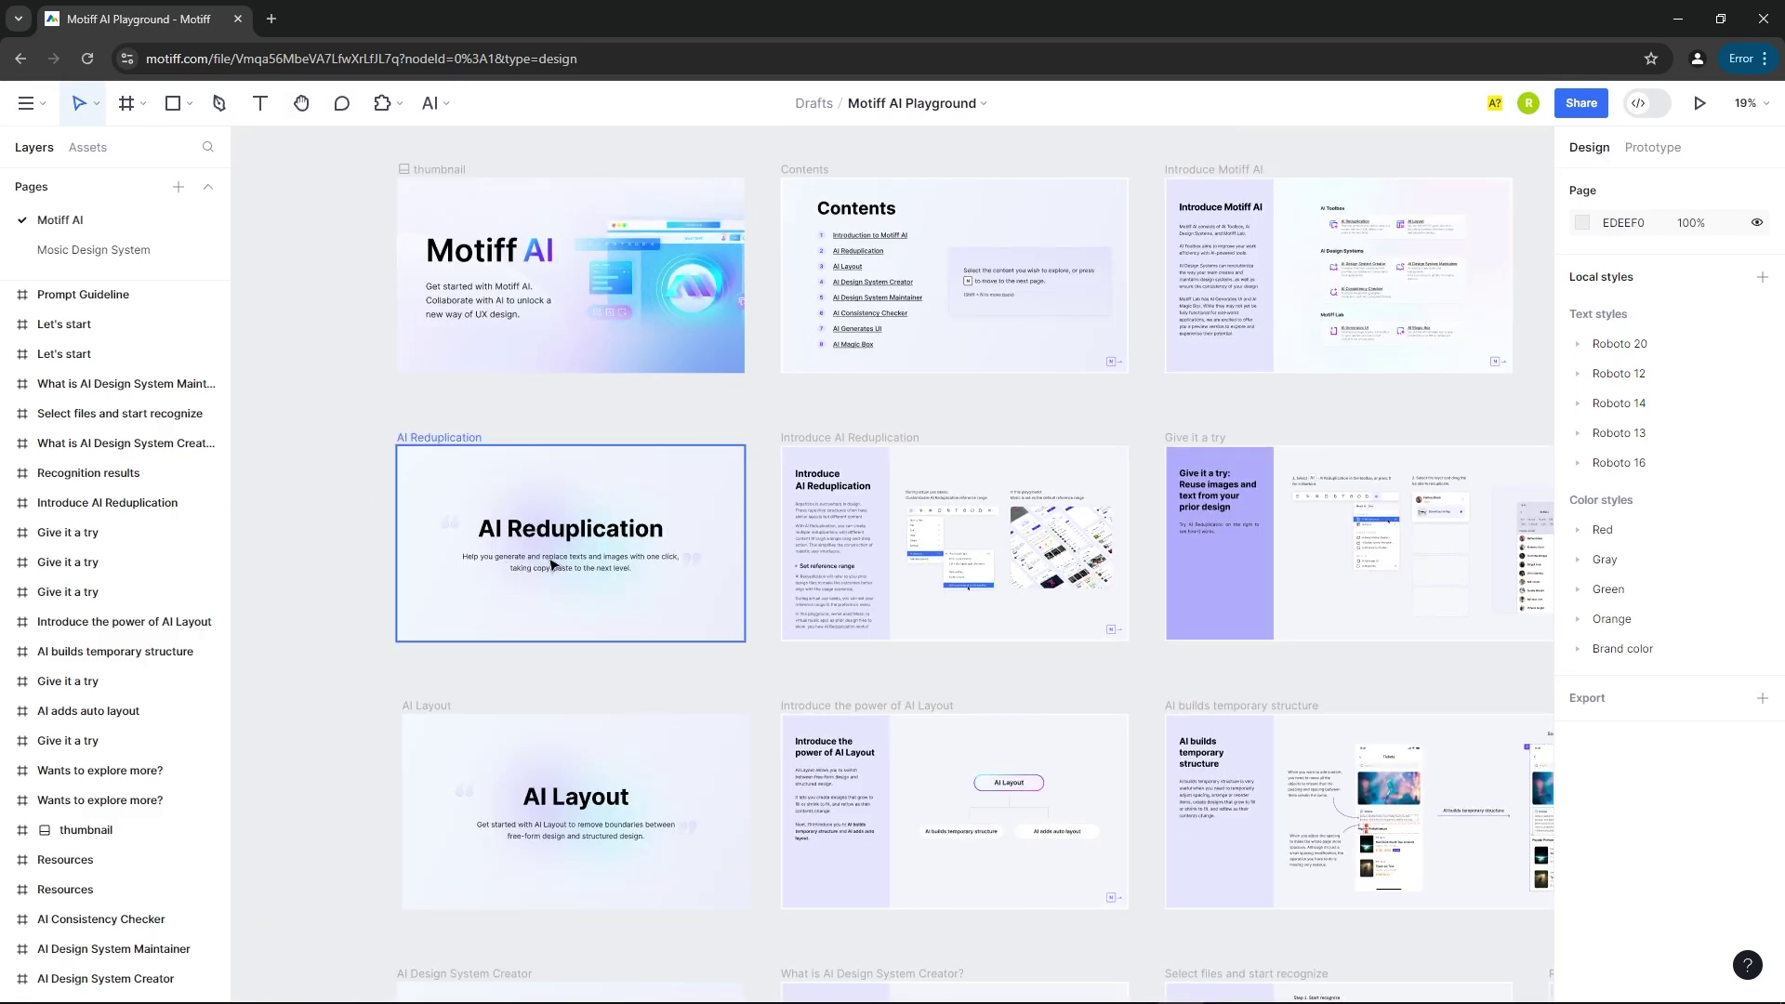
Use AI Reduplication to repeat the profile card downward into a column of four in the "Generate basic content with AI" frame.
scroll(418, 558, "up", 3)
scroll(437, 525, "down", 3)
scroll(391, 535, "down", 3)
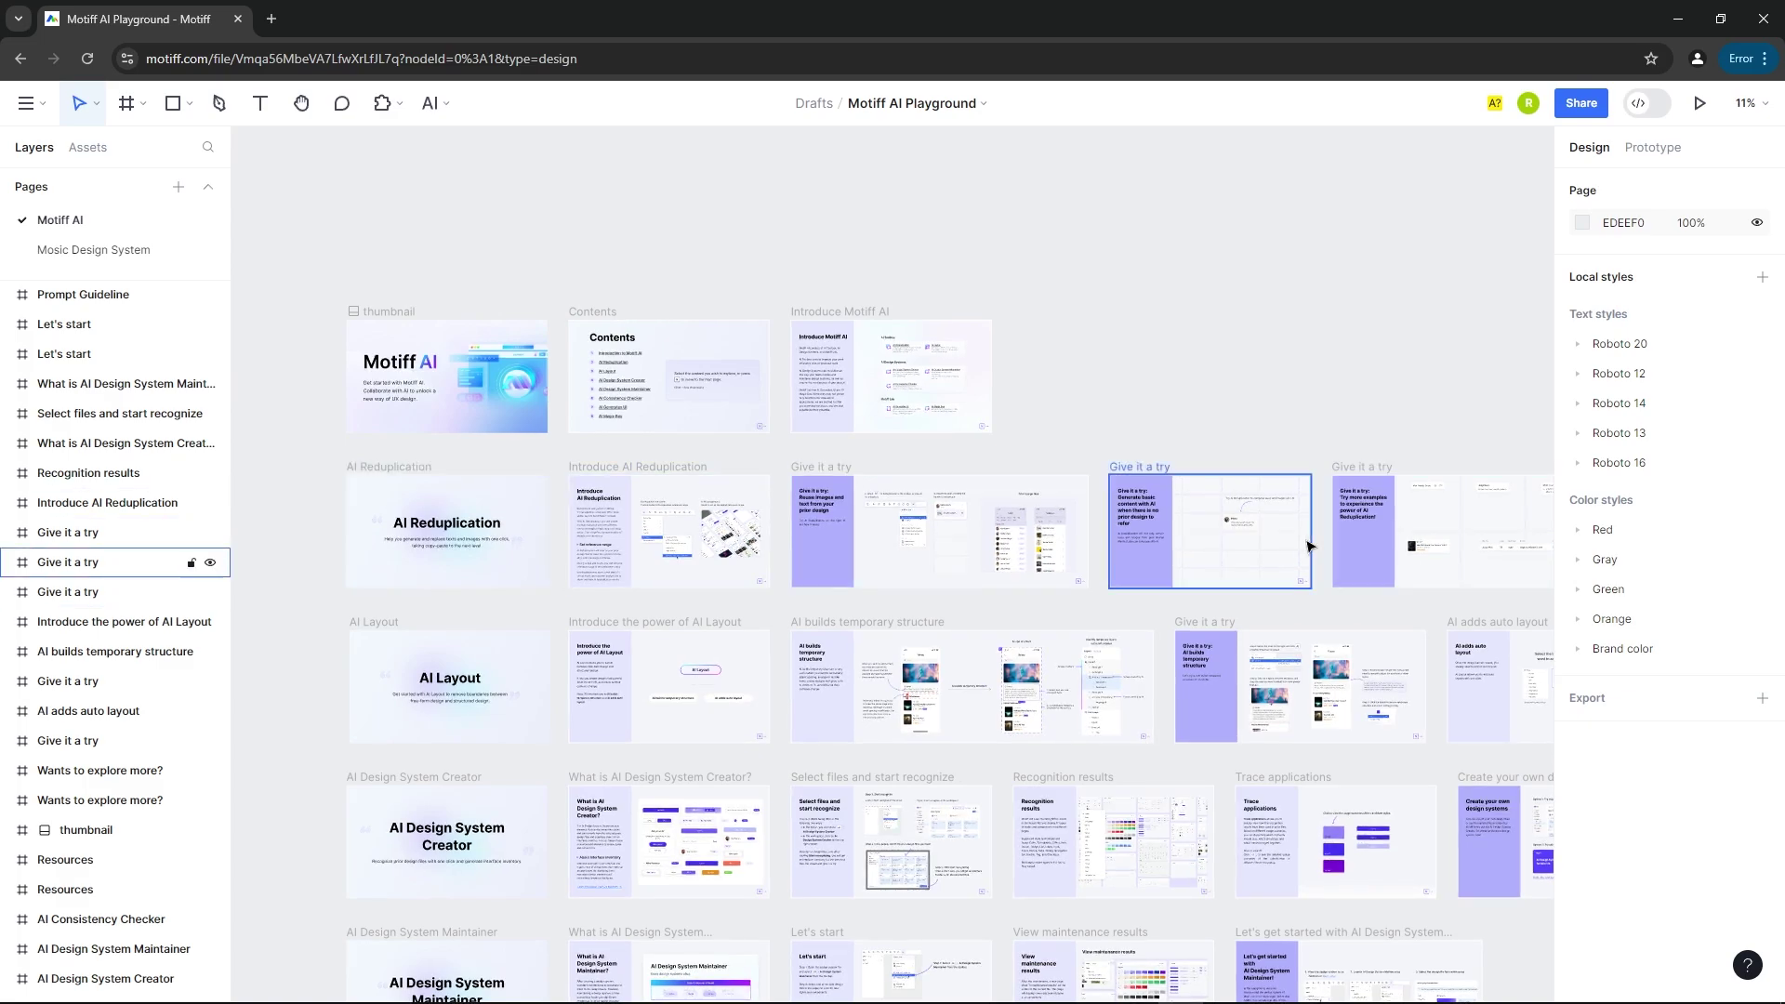
scroll(549, 583, "up", 3)
scroll(1190, 667, "up", 10)
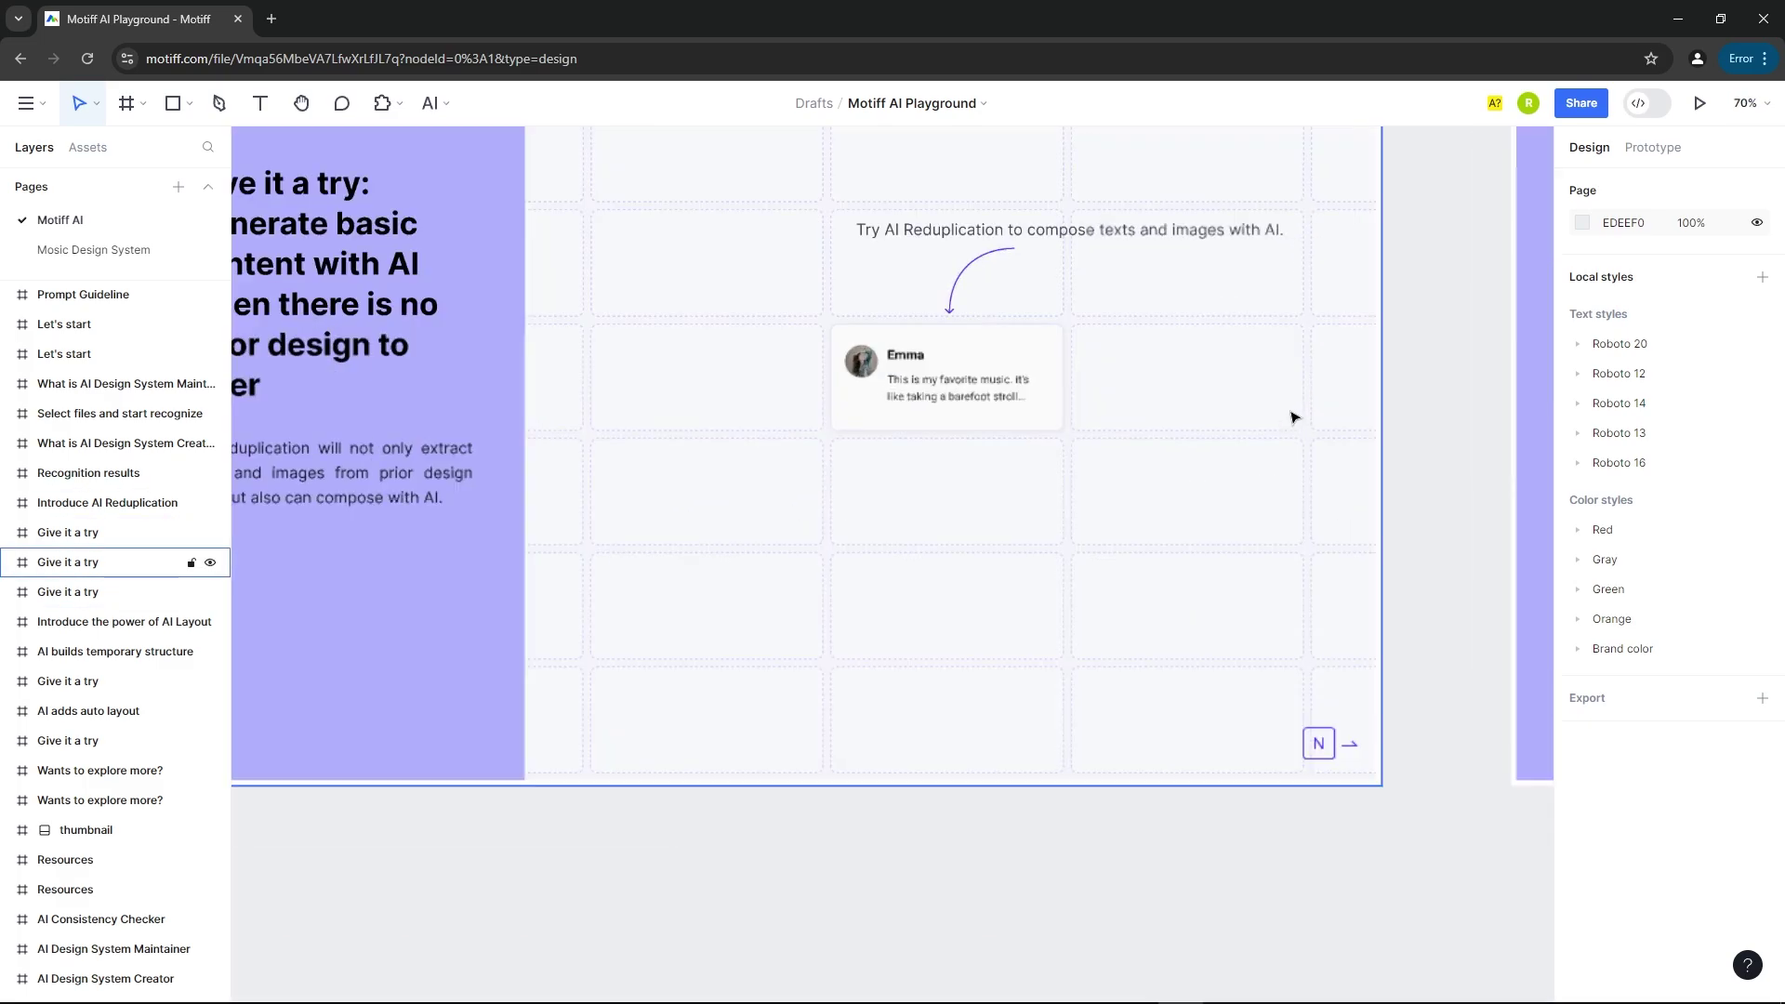
left_click(701, 404)
scroll(825, 410, "down", 2)
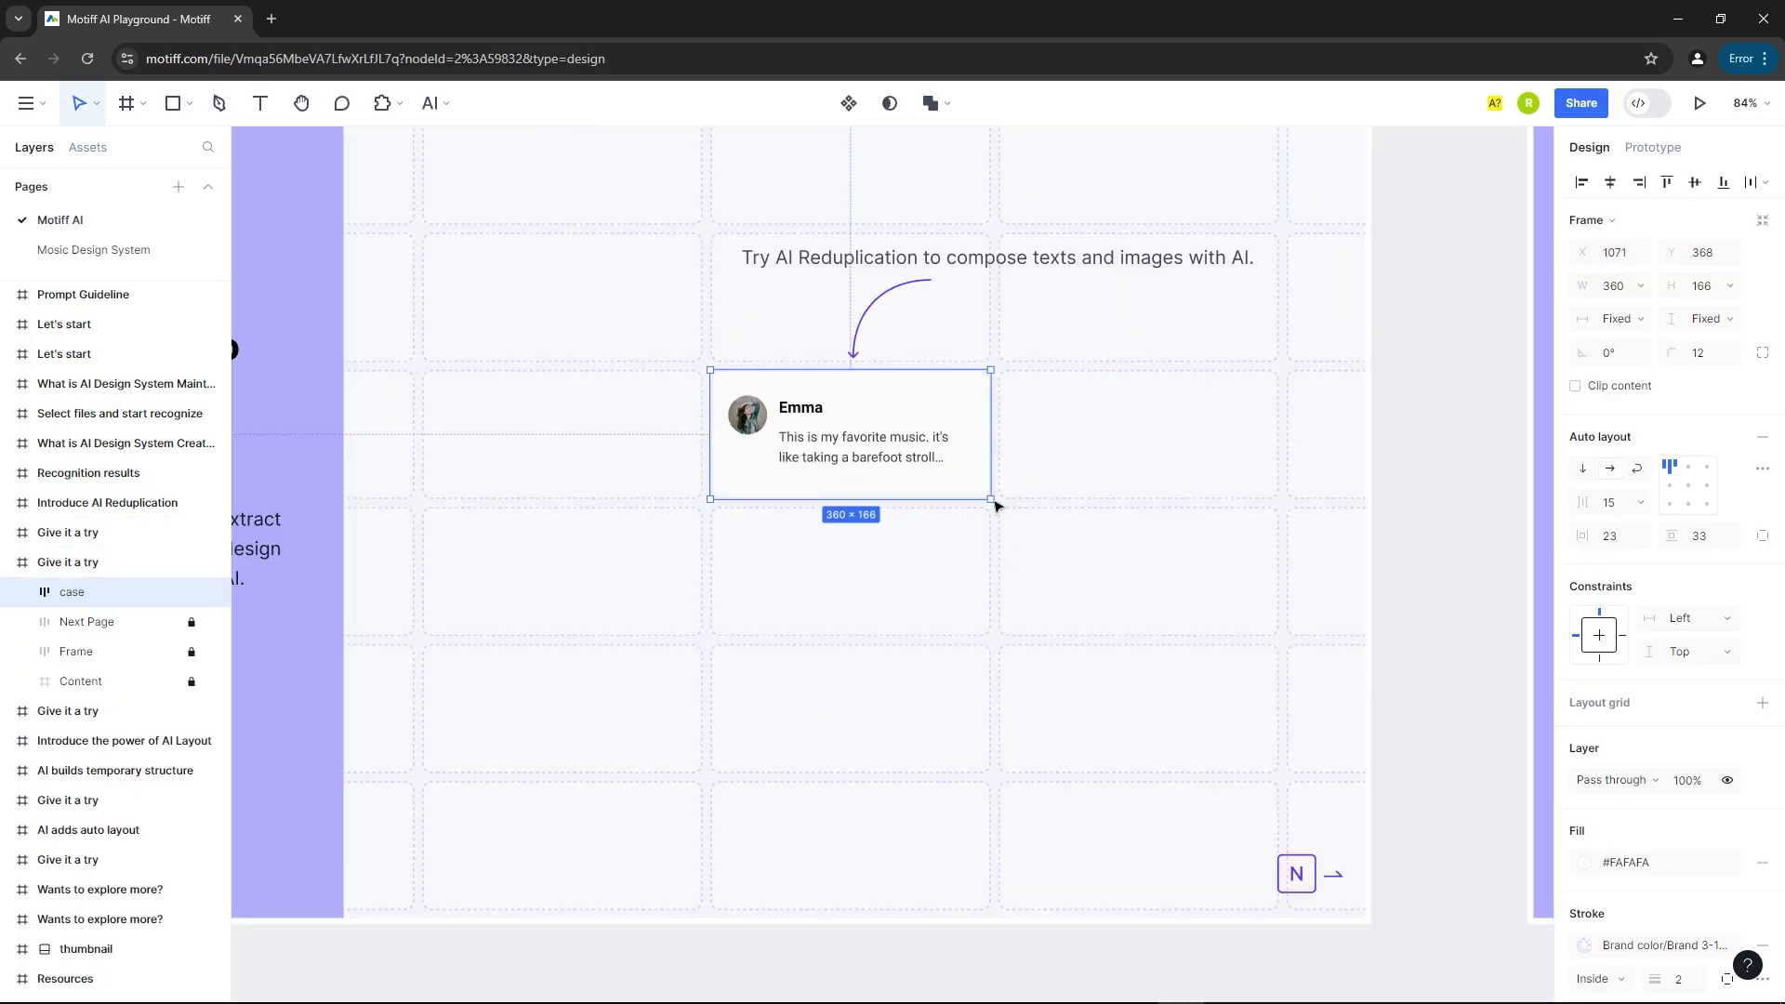
left_click(445, 104)
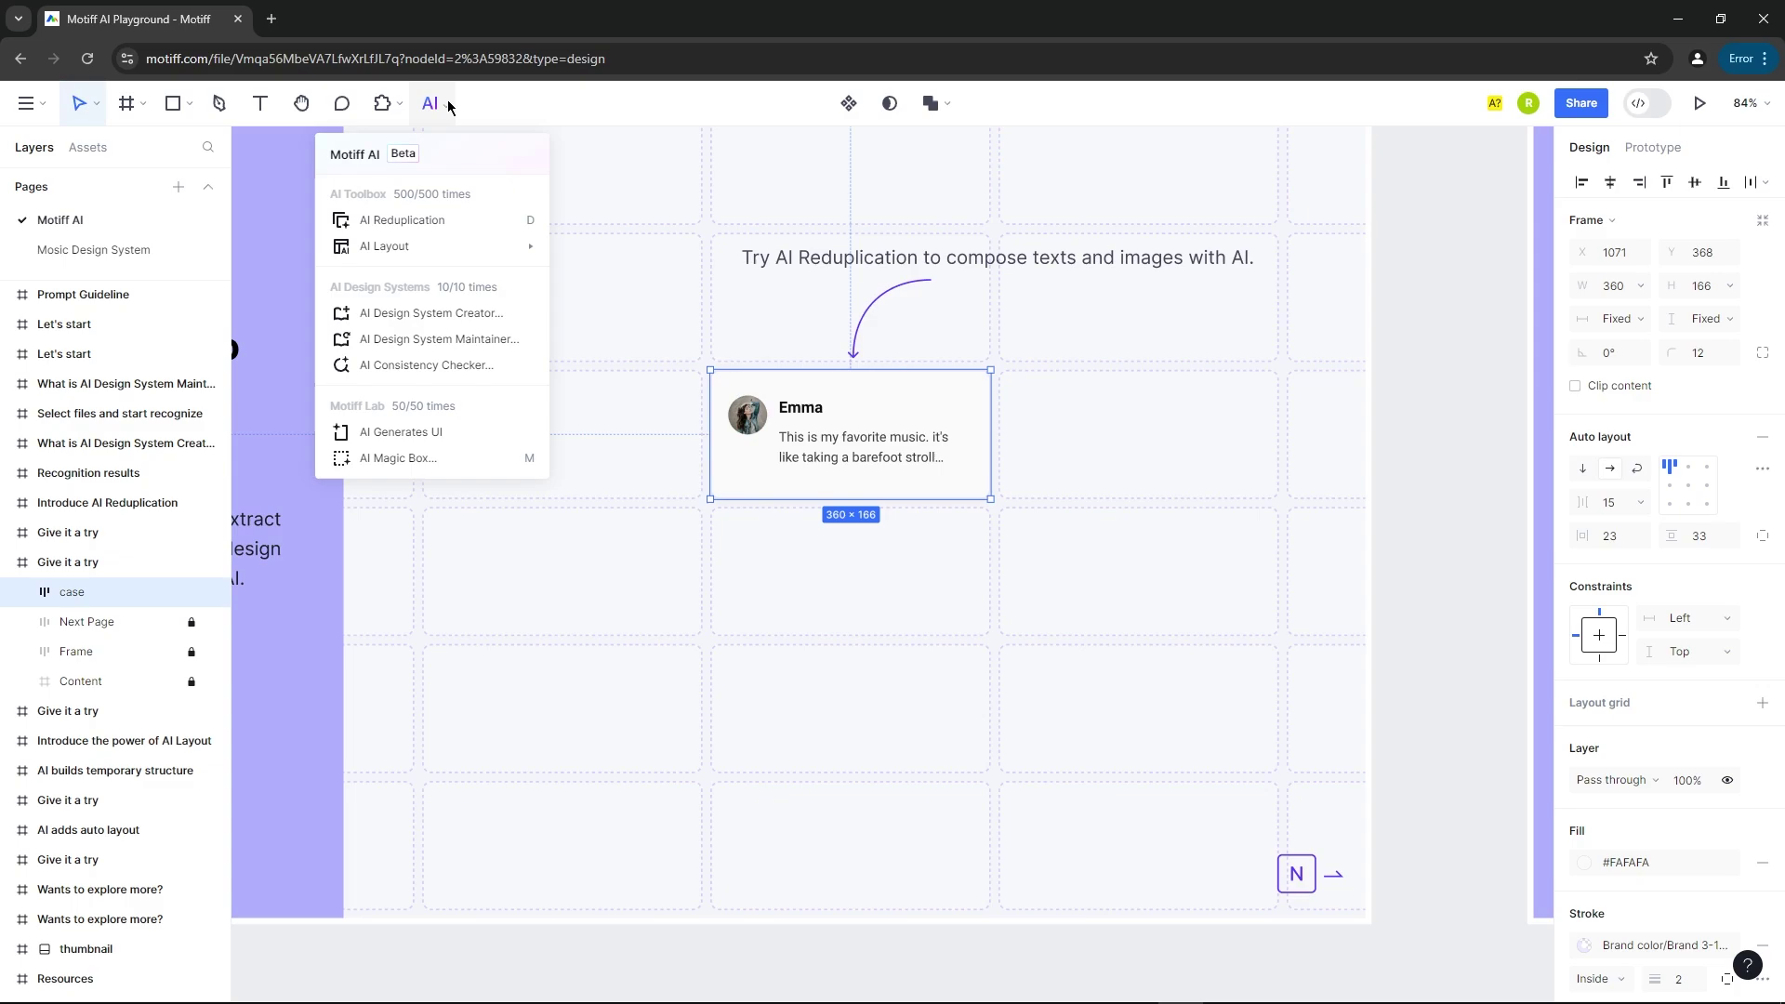
left_click(435, 223)
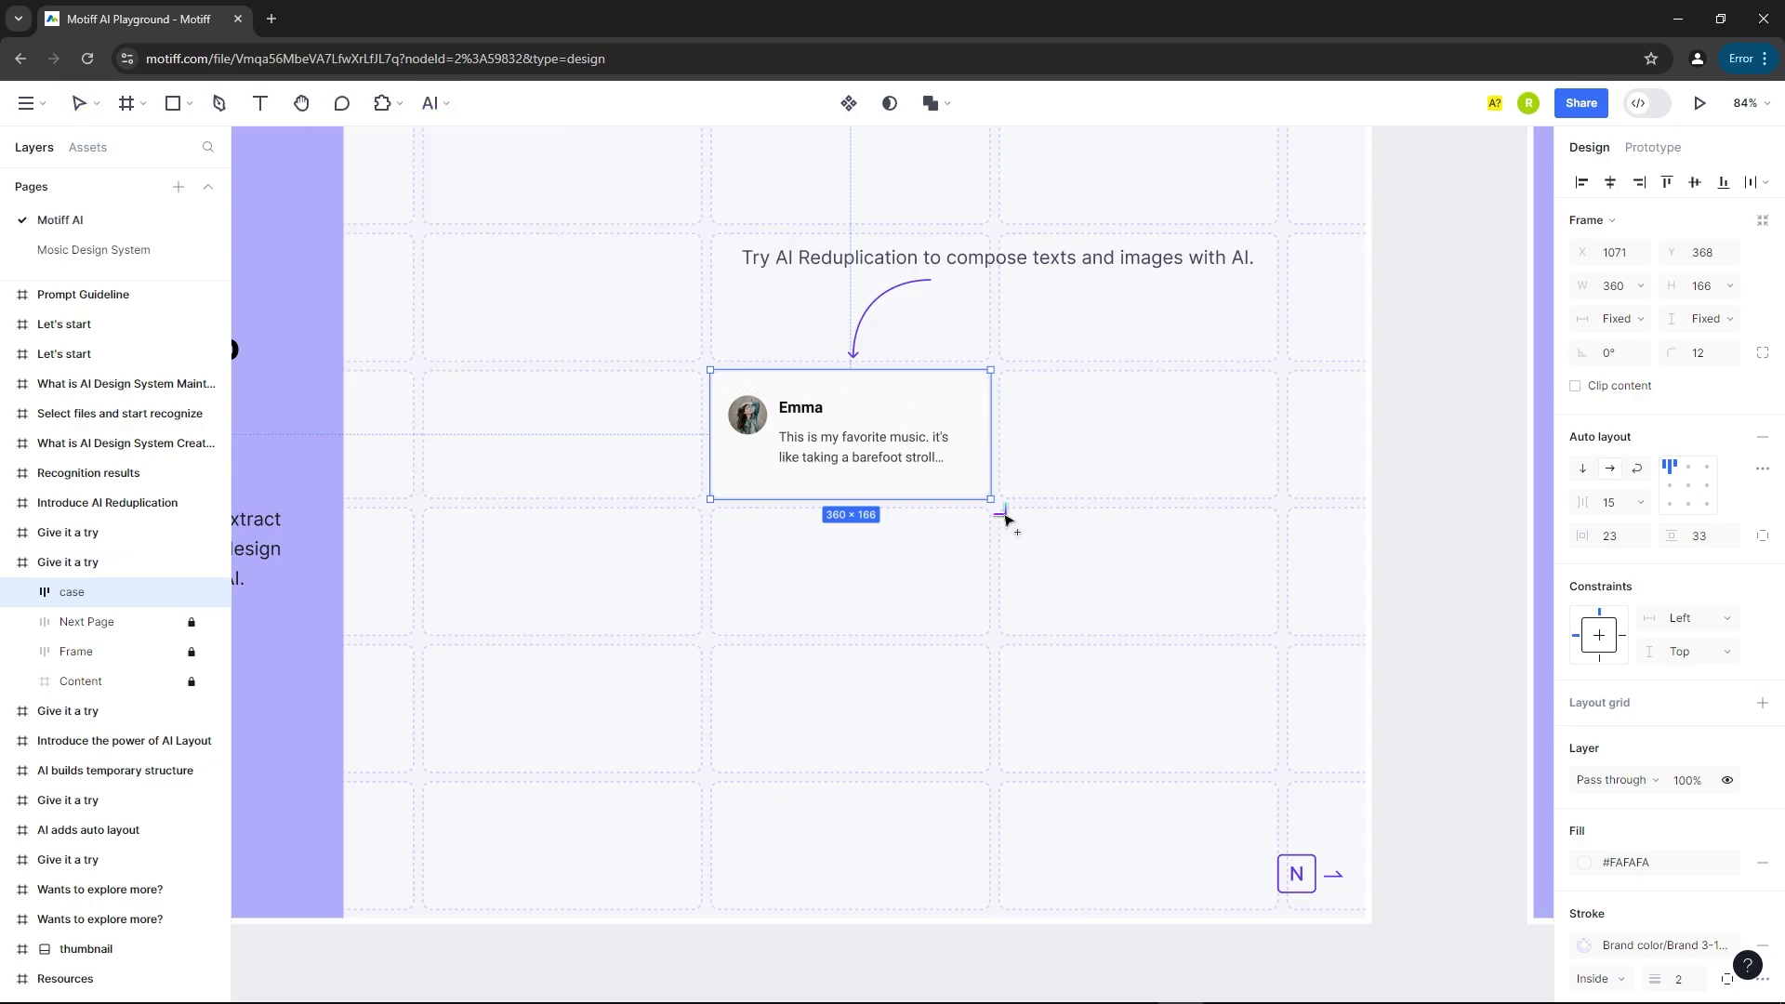
left_click_drag(1005, 519, 997, 916)
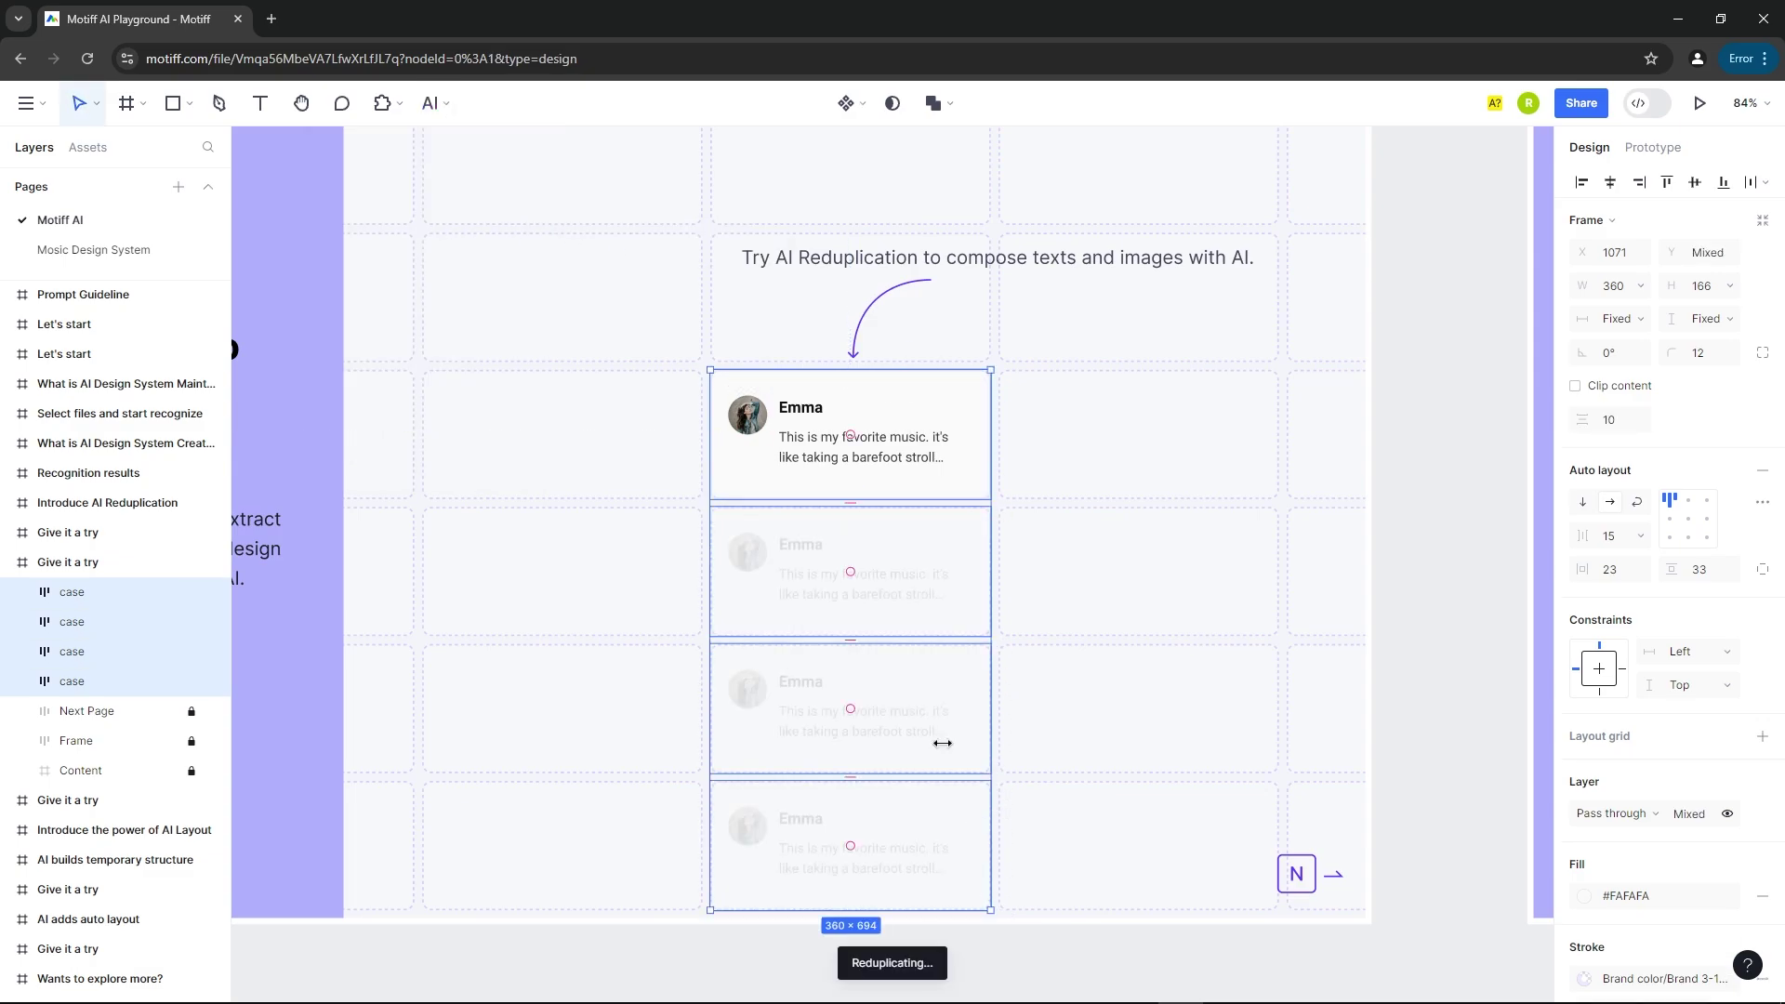
scroll(1067, 618, "down", 1)
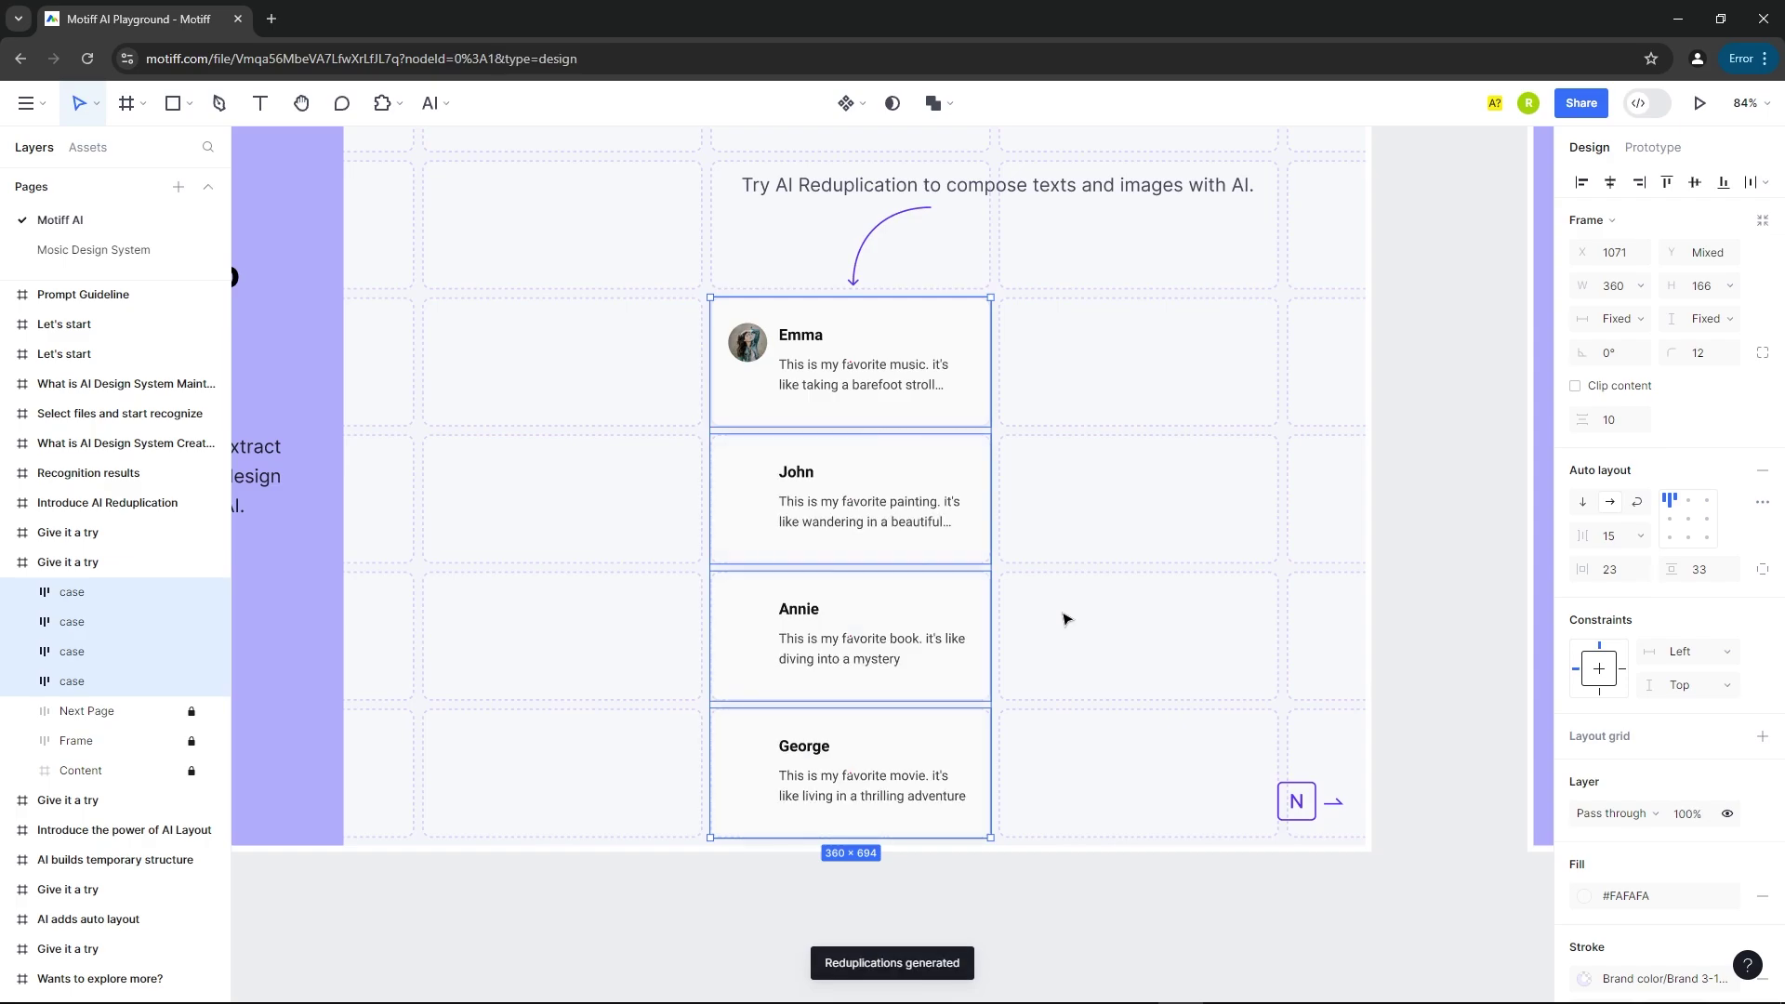
scroll(909, 702, "up", 5)
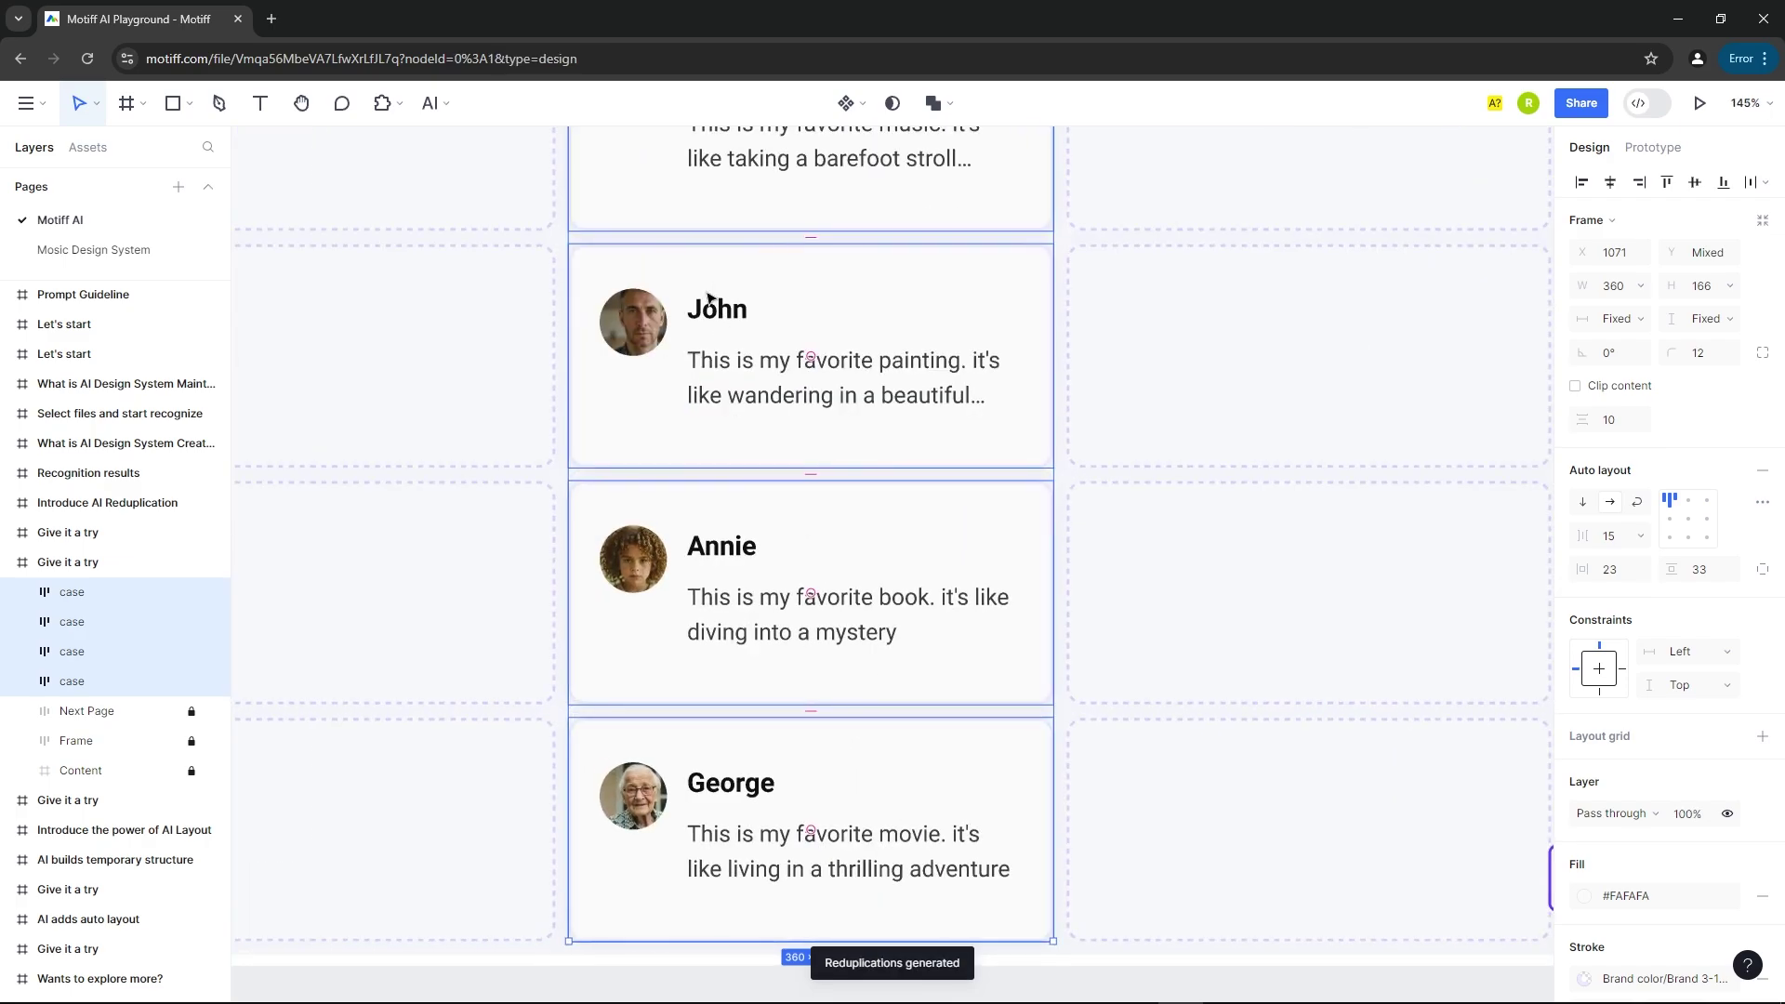
scroll(723, 669, "down", 3)
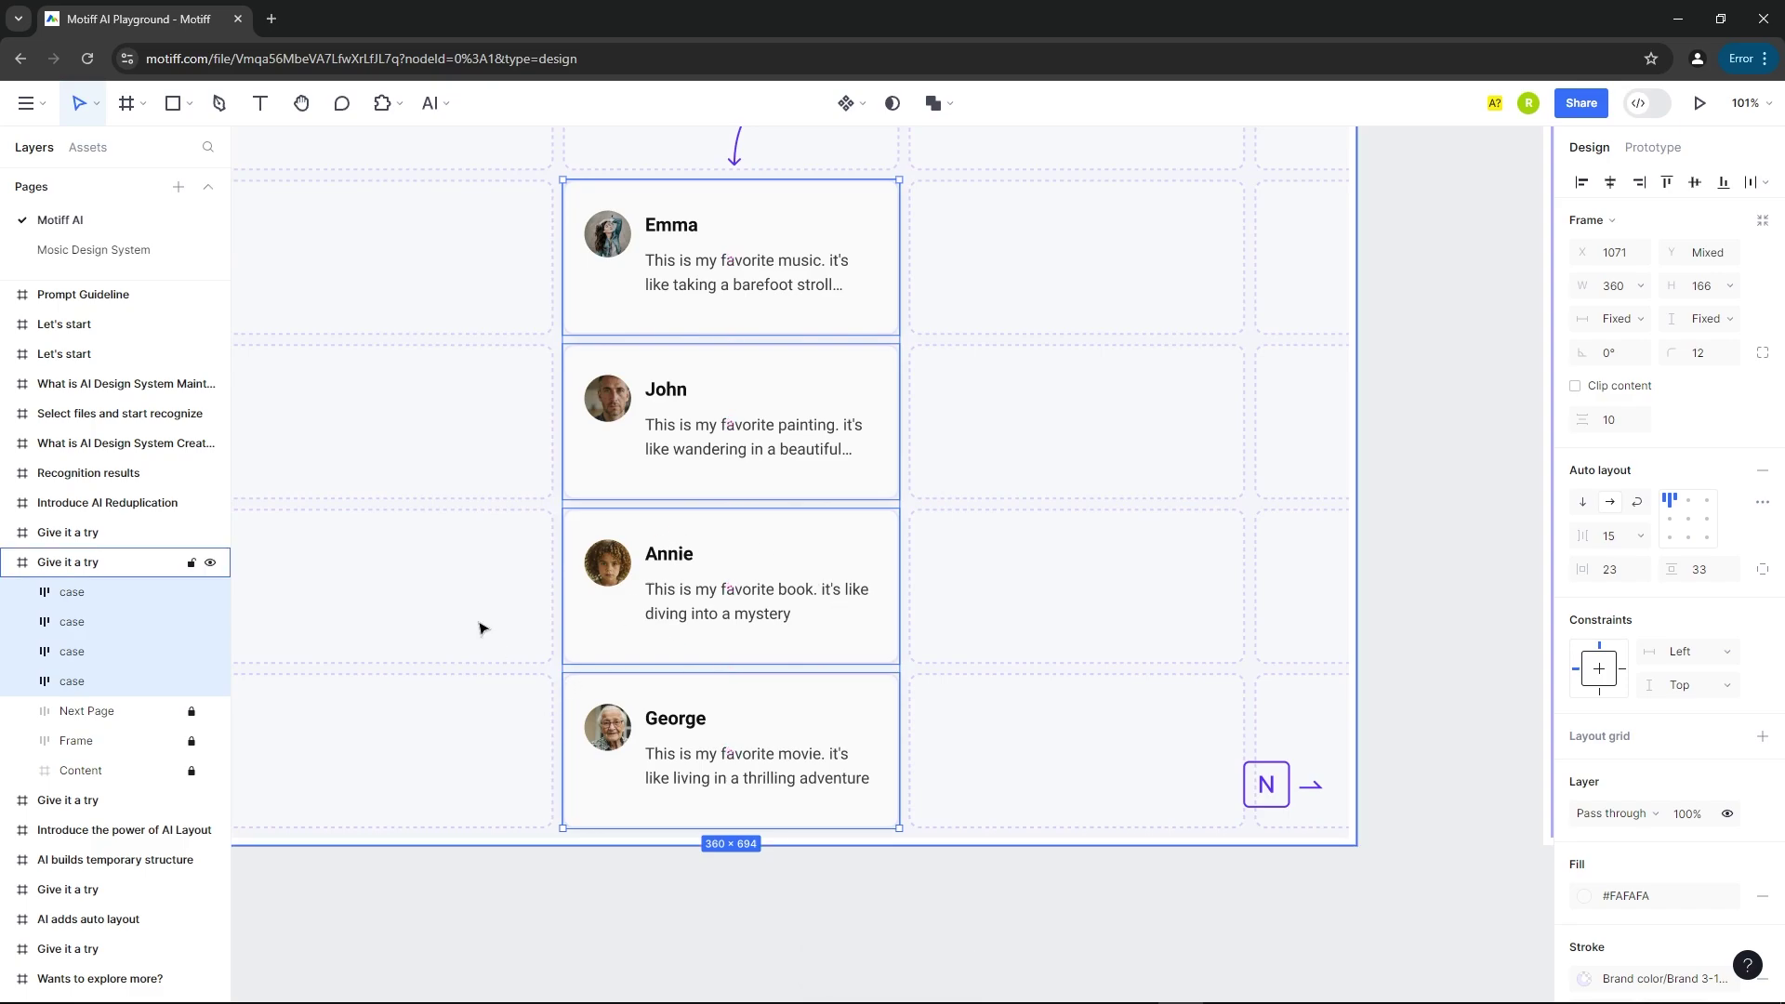
Use AI Reduplication to repeat the name-and-address card downward into a column of three in the "Try more examples" frame.
scroll(482, 625, "down", 3)
left_click(1142, 510)
scroll(1142, 509, "down", 5)
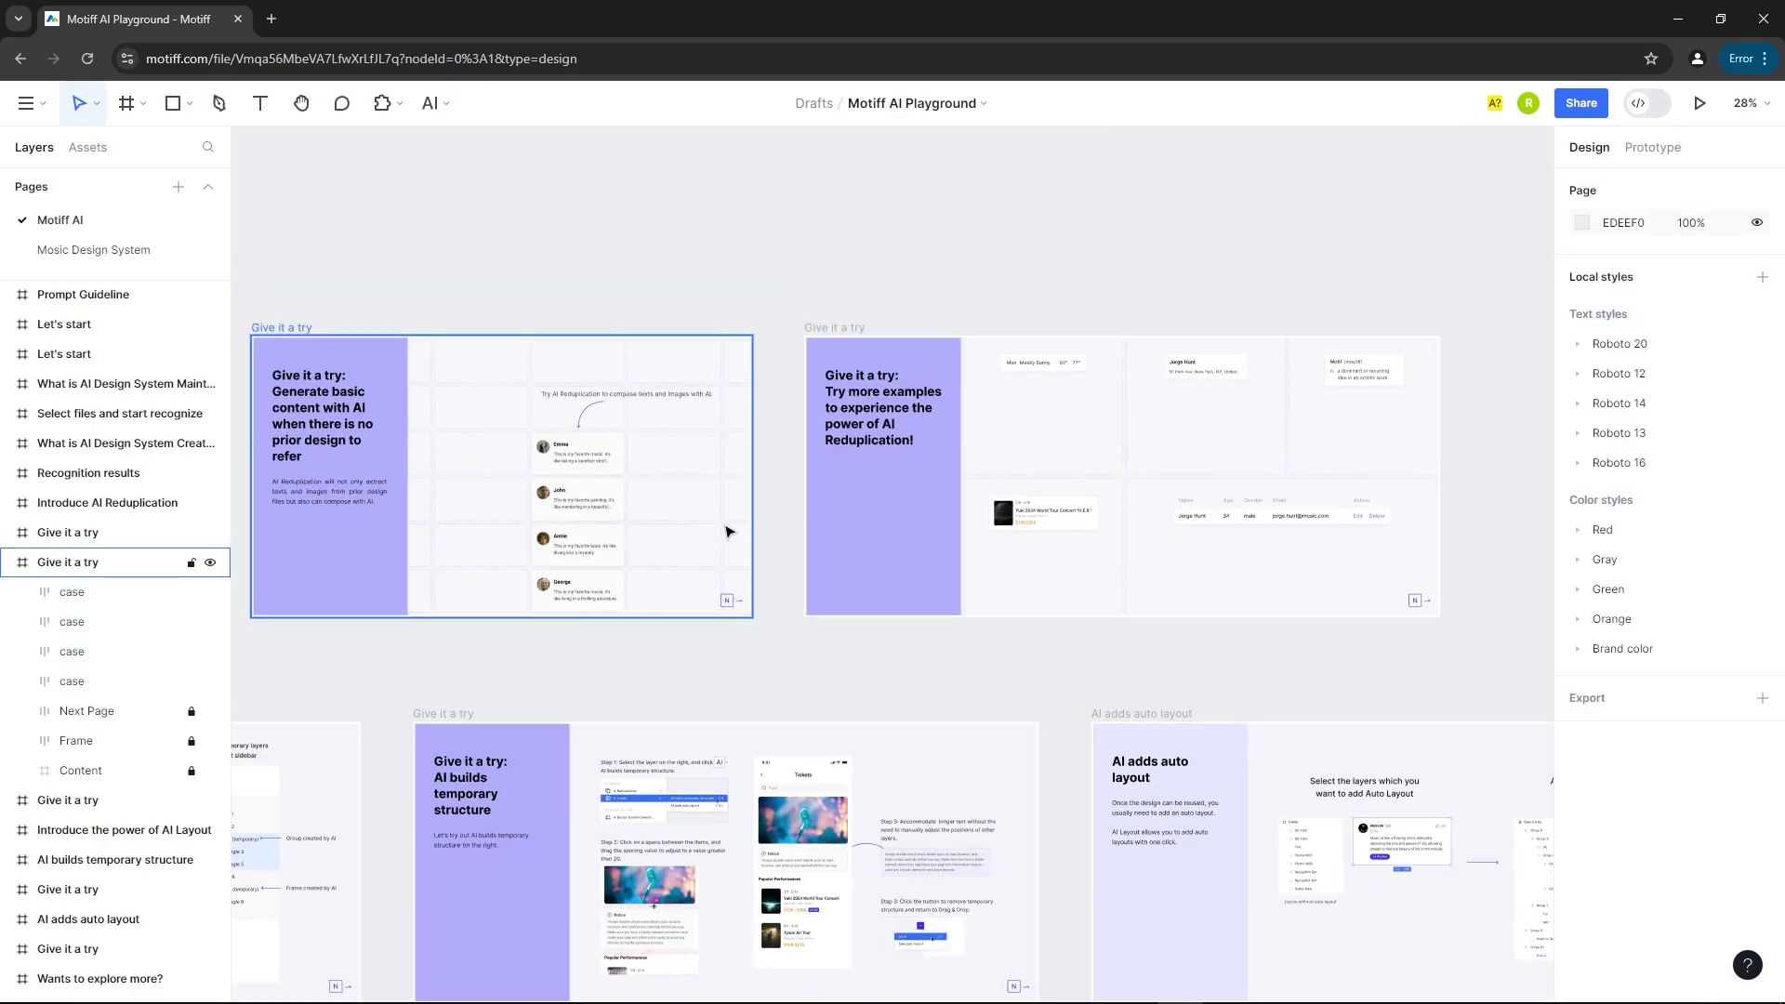
scroll(984, 381, "up", 6)
left_click(984, 381)
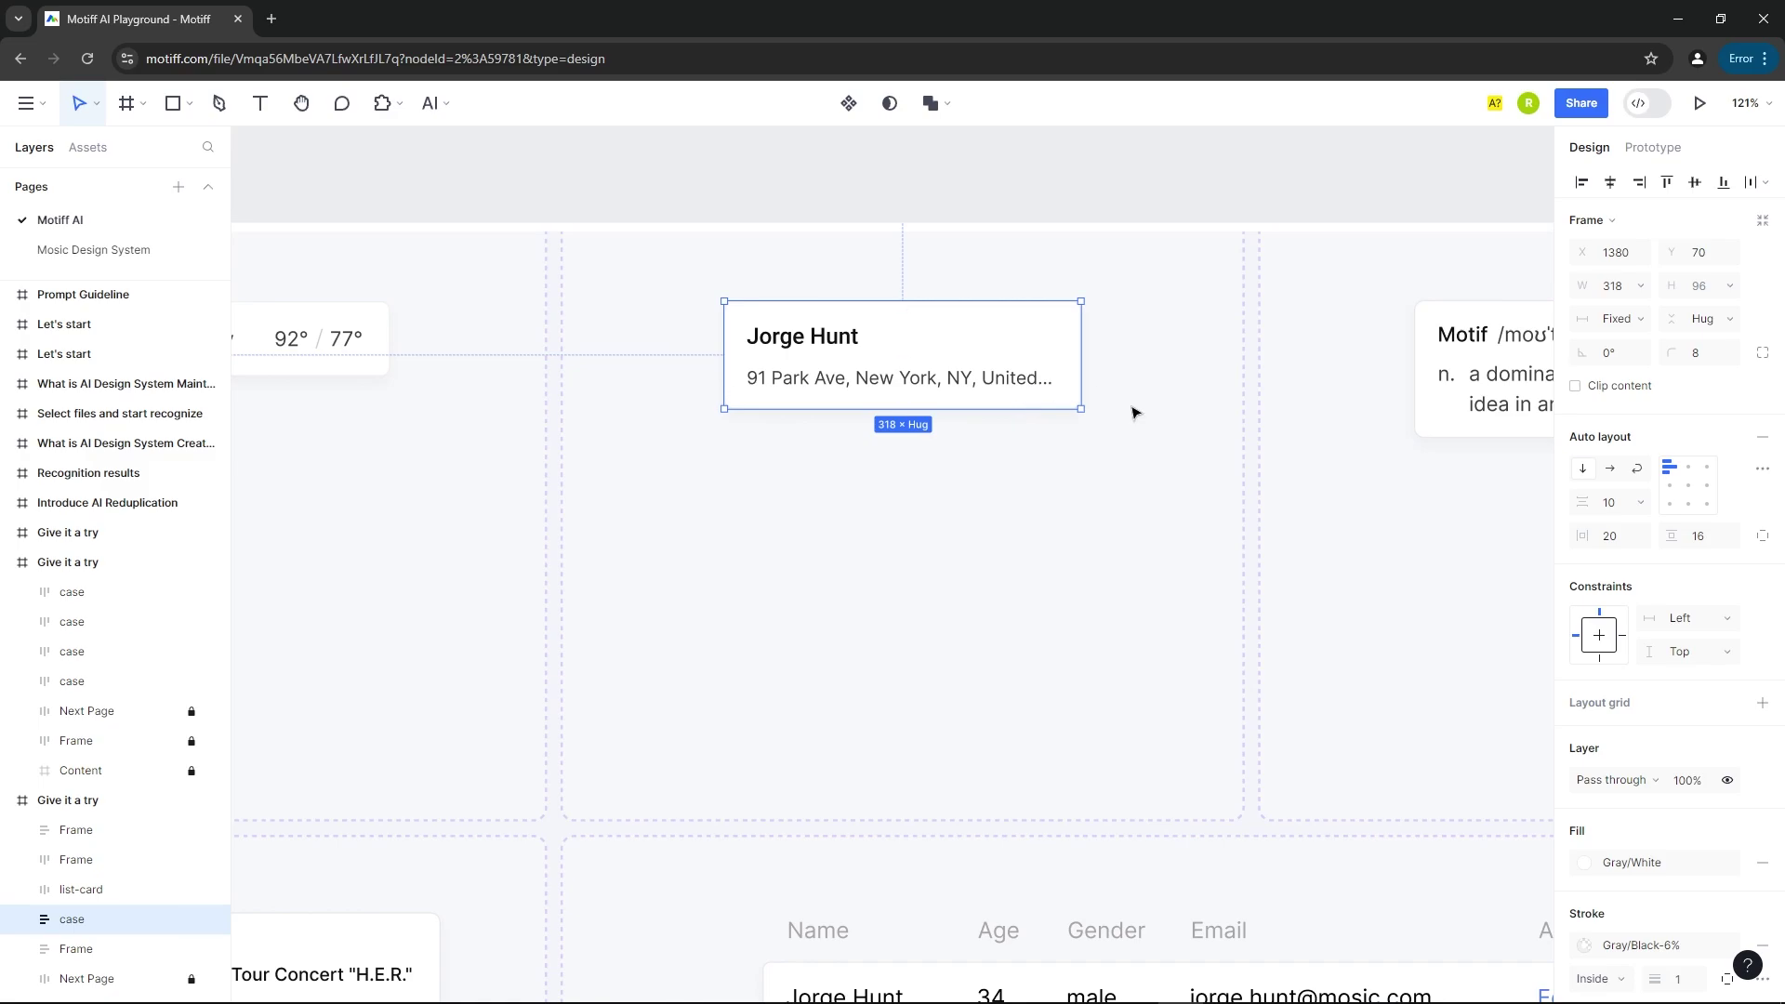
left_click(441, 109)
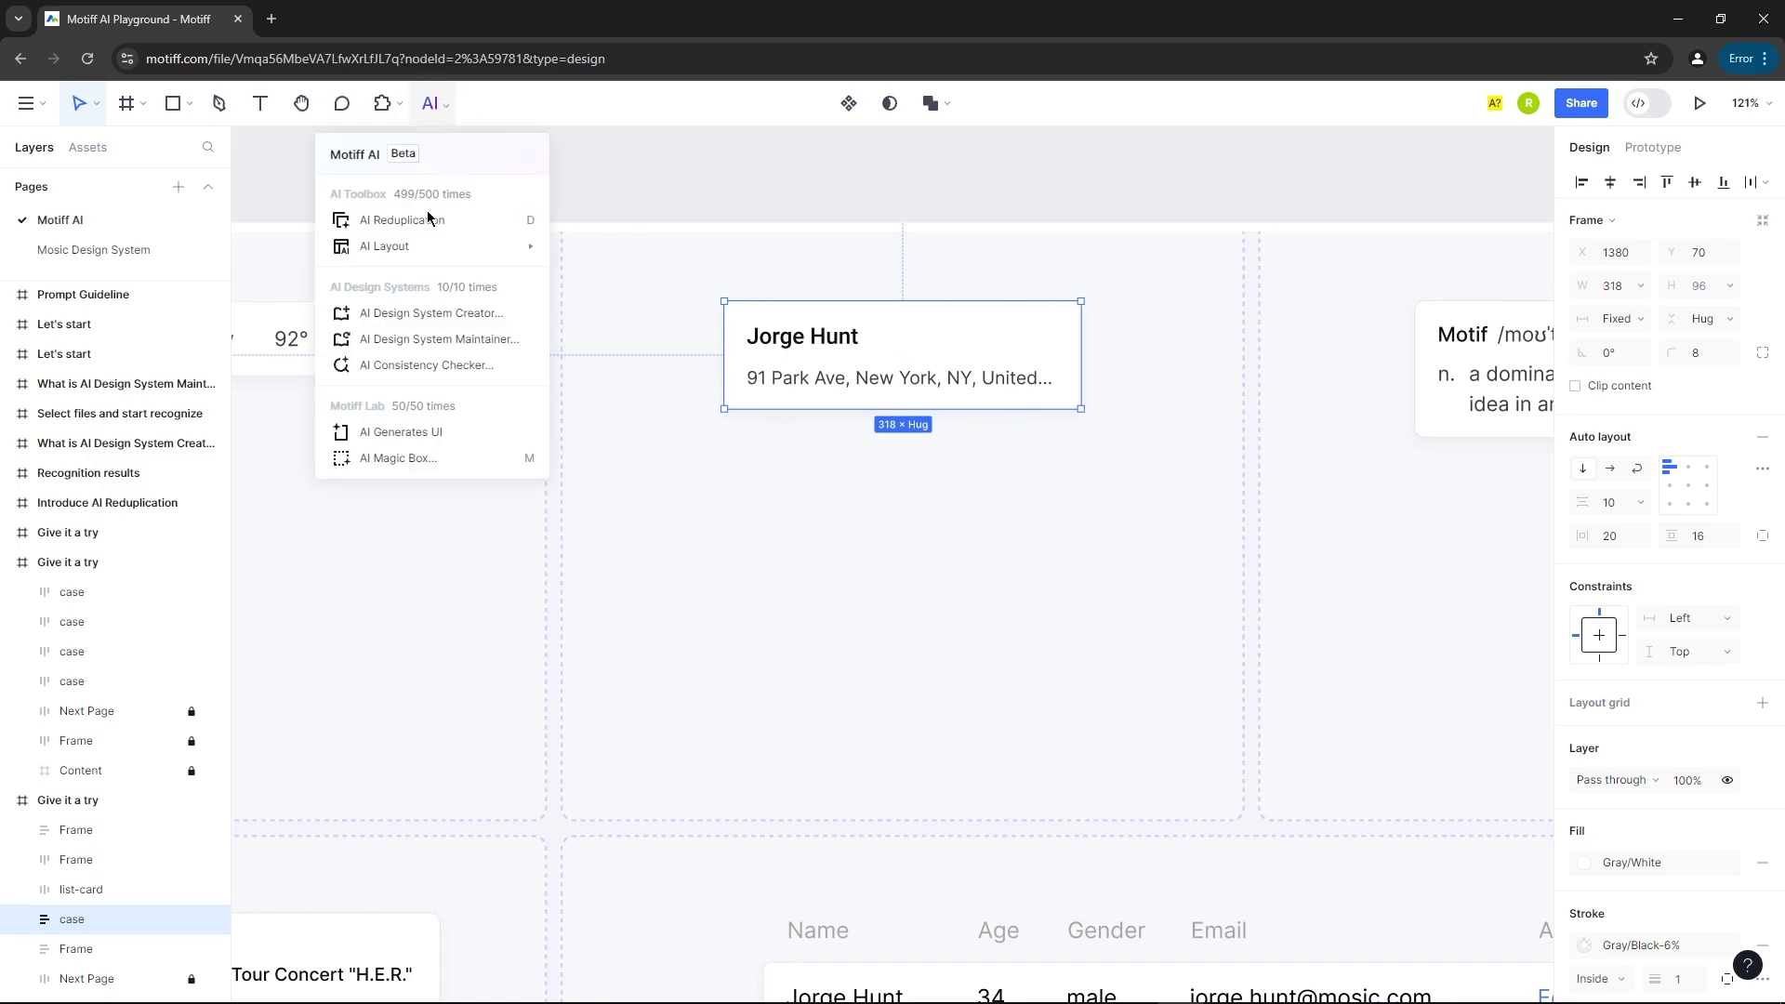
left_click(427, 220)
left_click_drag(1104, 410, 1079, 658)
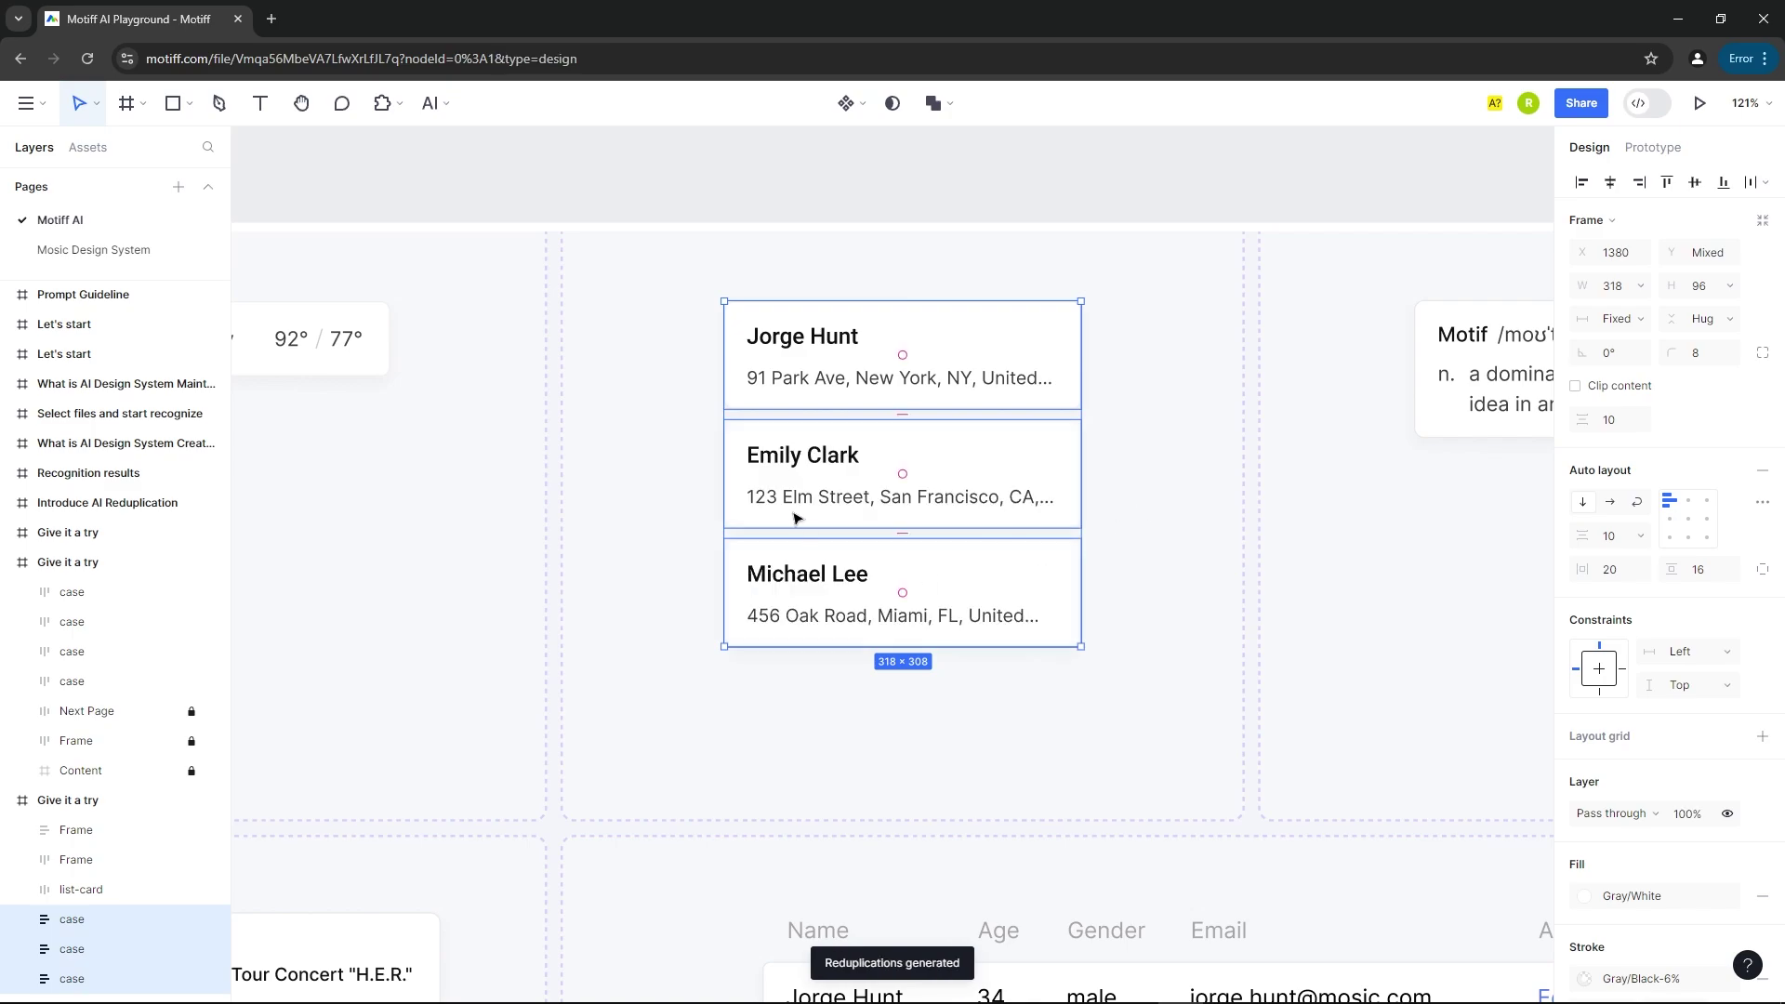
left_click(1179, 542)
scroll(617, 403, "down", 6)
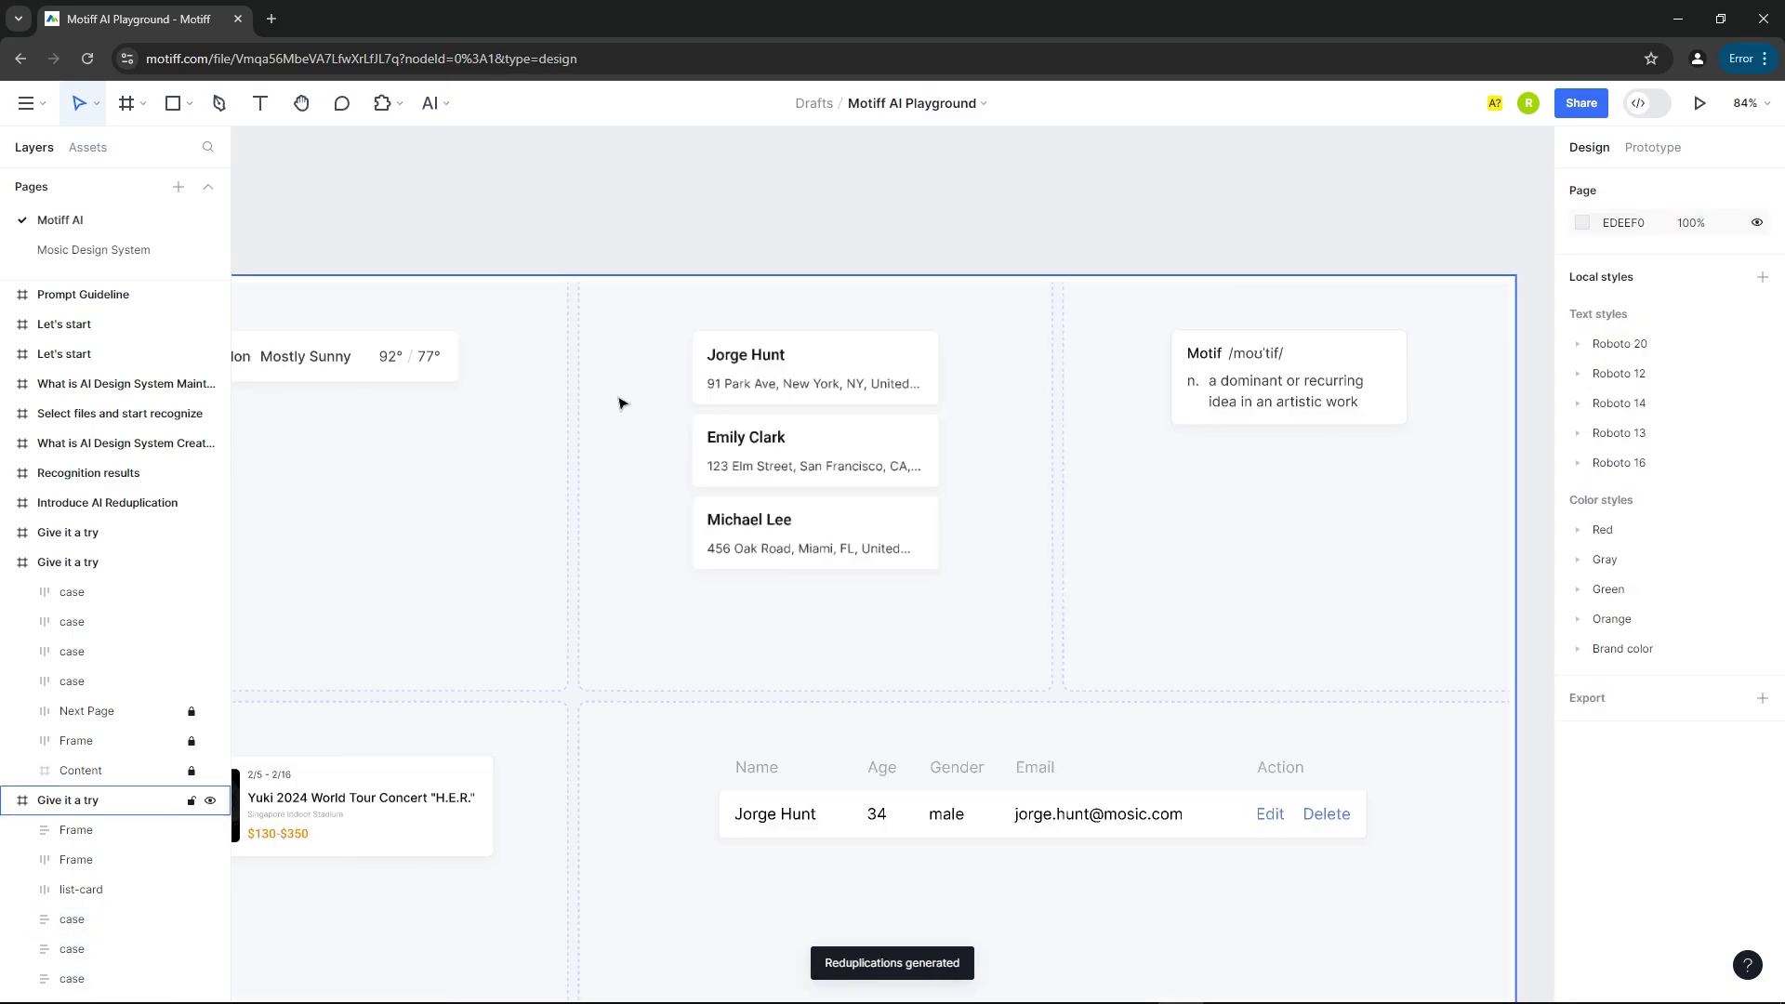
Draw a rectangle about 550 × 196 on empty canvas beside the example frames and shorten it to about 135 high.
scroll(1186, 477, "up", 3)
scroll(839, 404, "down", 2)
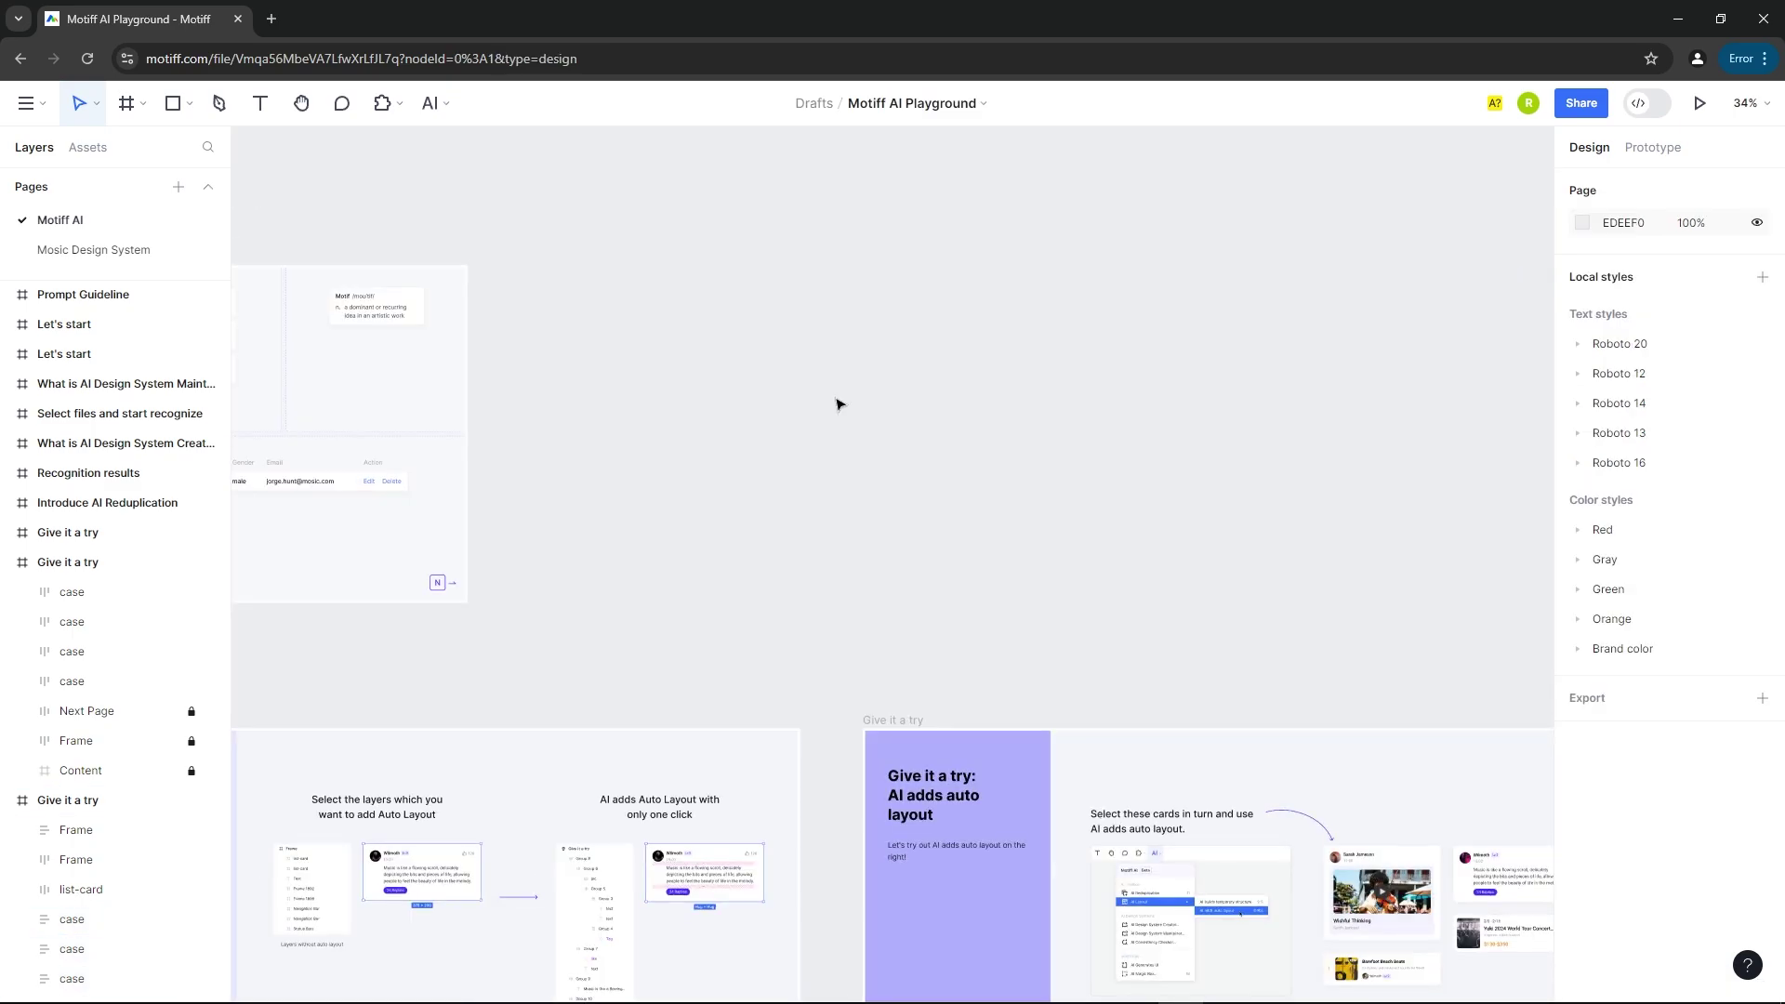
left_click(173, 104)
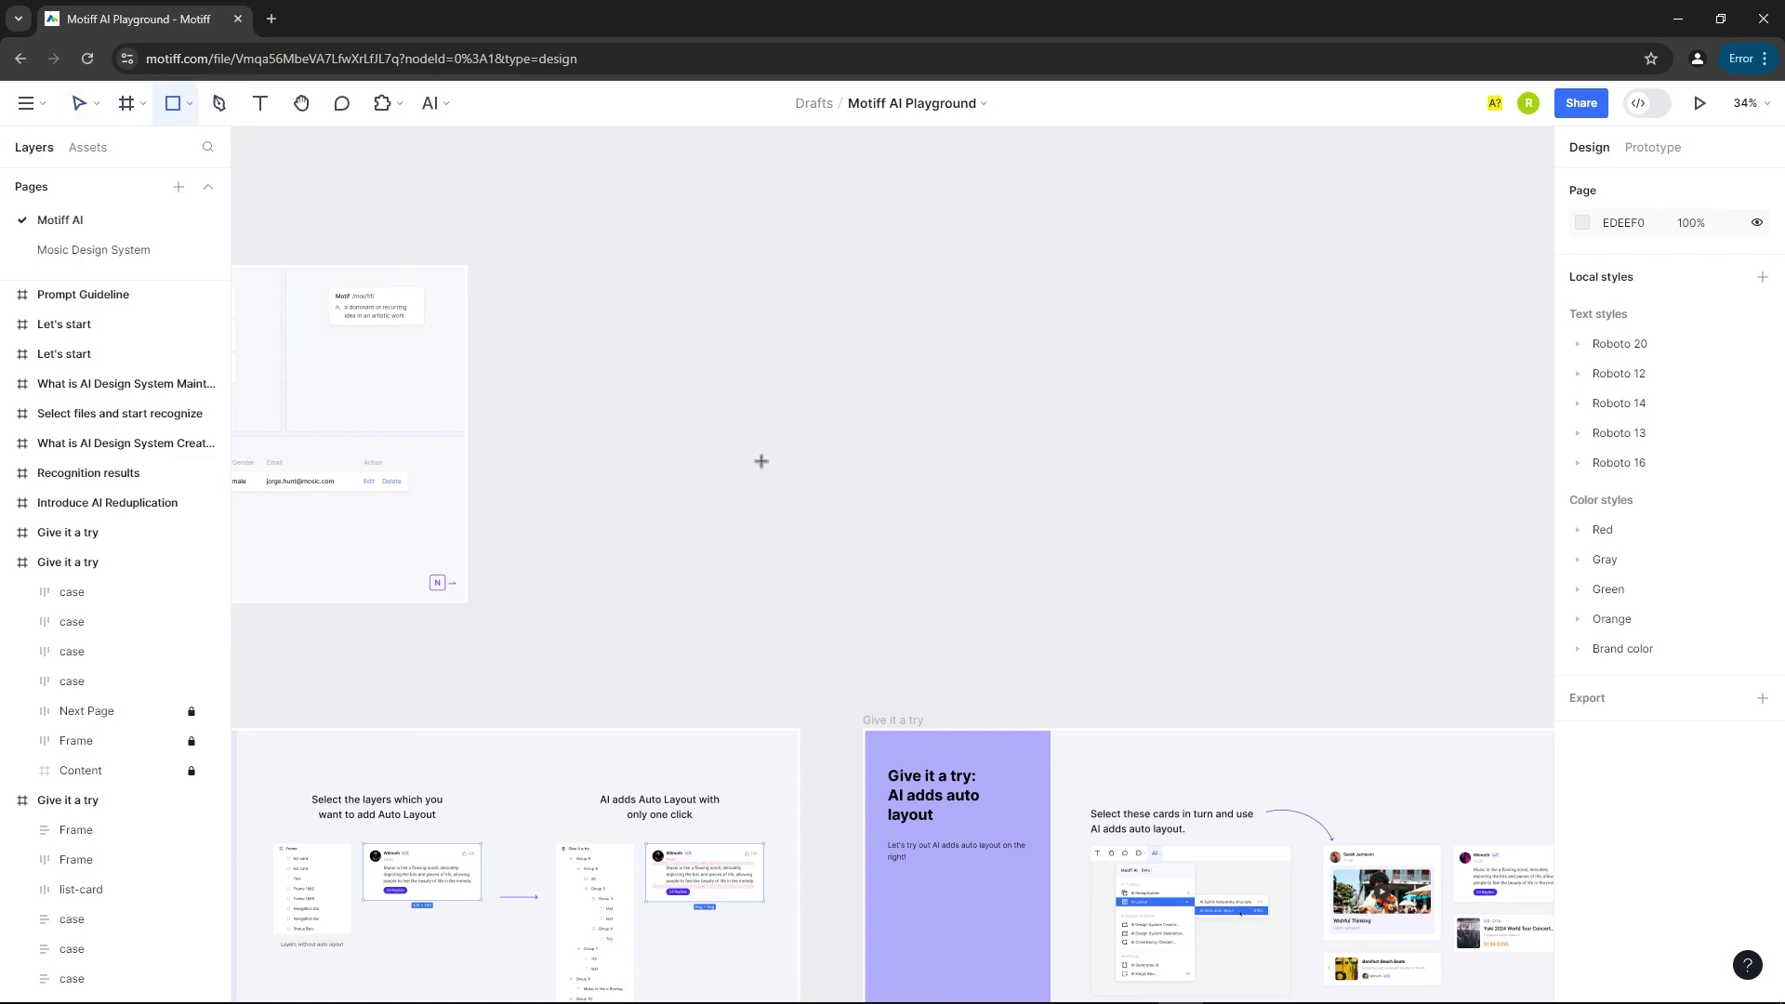
scroll(762, 459, "up", 2)
mouse_move(677, 338)
left_mouse_down()
mouse_move(952, 466)
mouse_move(1001, 458)
mouse_move(940, 426)
left_mouse_up()
scroll(818, 338, "up", 4)
left_click_drag(1067, 401, 1043, 401)
scroll(1042, 401, "up", 2)
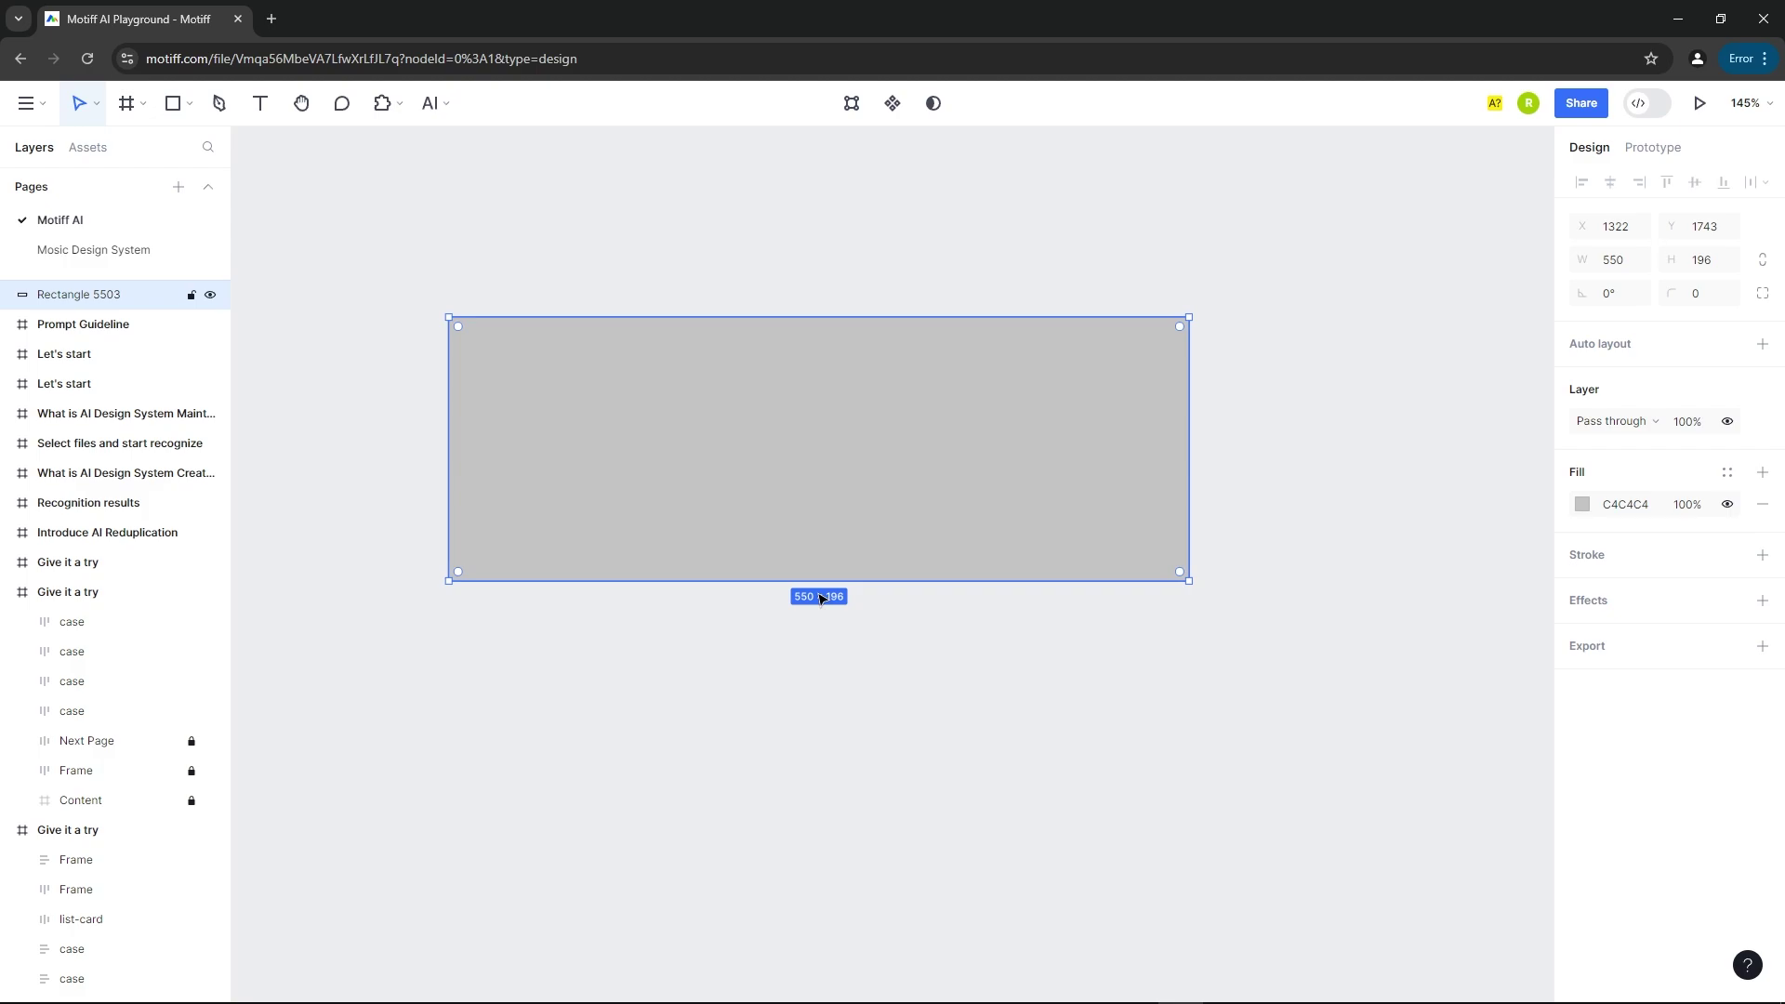
left_click_drag(819, 578, 819, 506)
left_click(1367, 394)
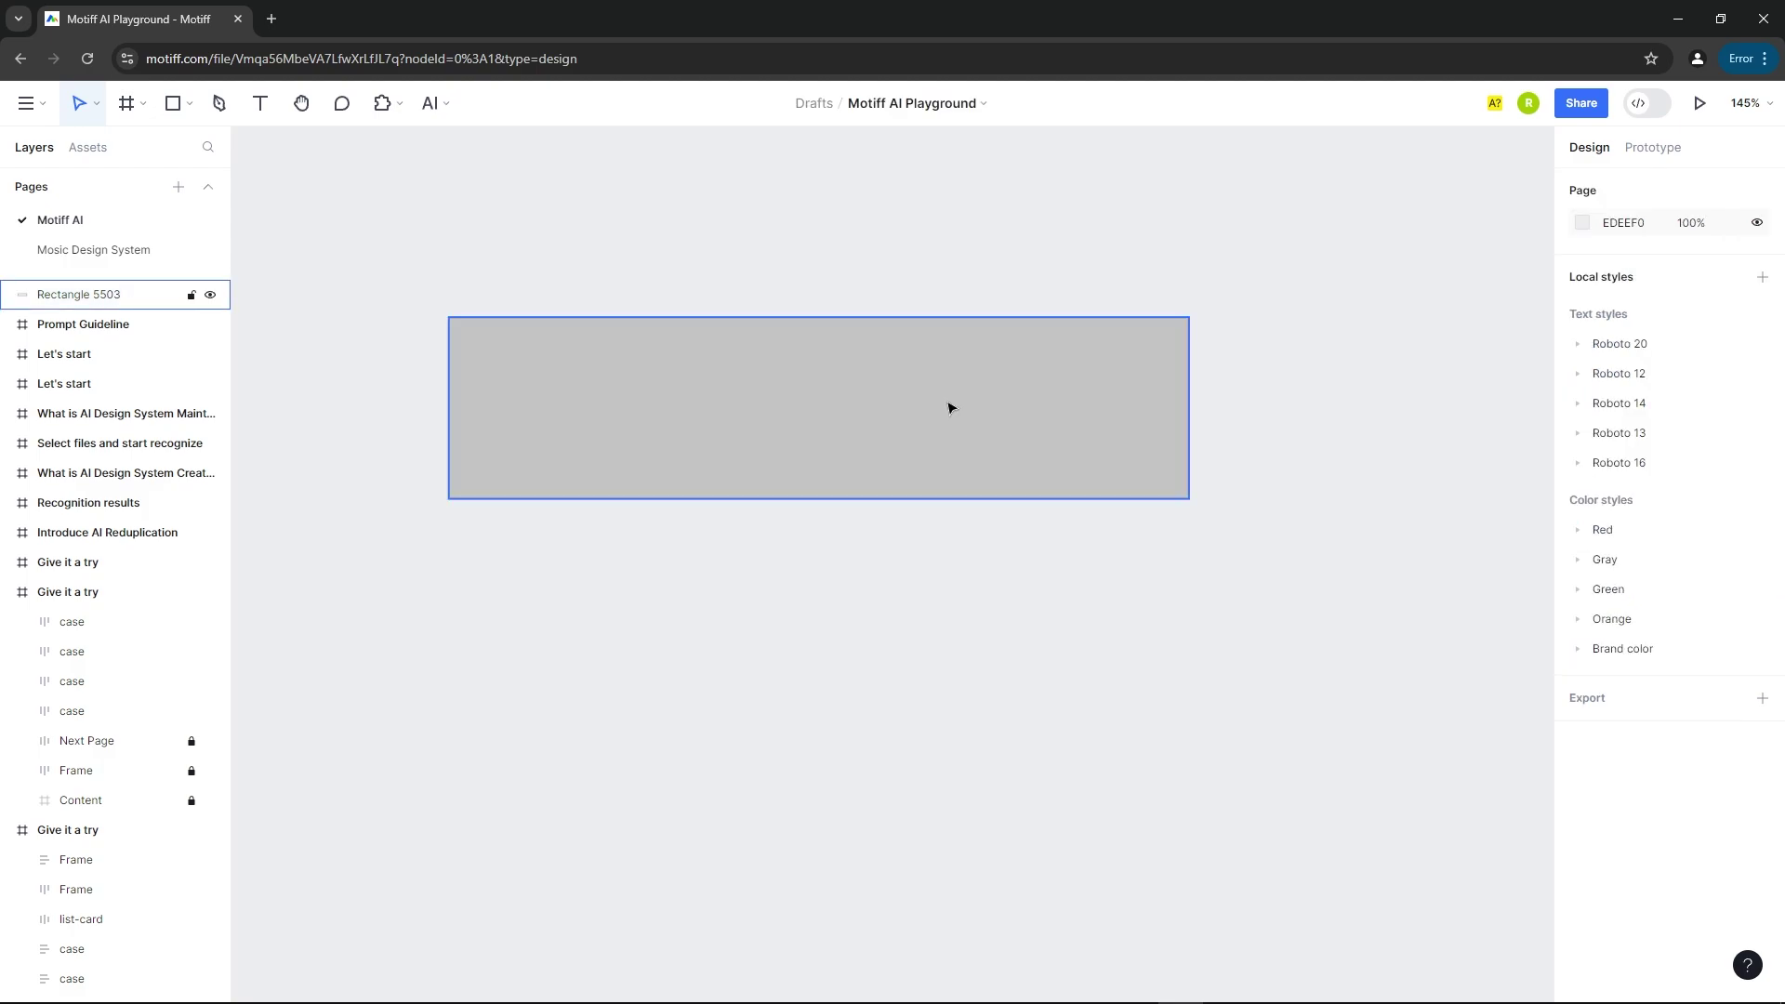
Set the new rectangle's fill colour to white, FFFFFF.
left_click(948, 403)
left_click(1582, 504)
type("FFFFFF")
key("Return")
left_click(1533, 505)
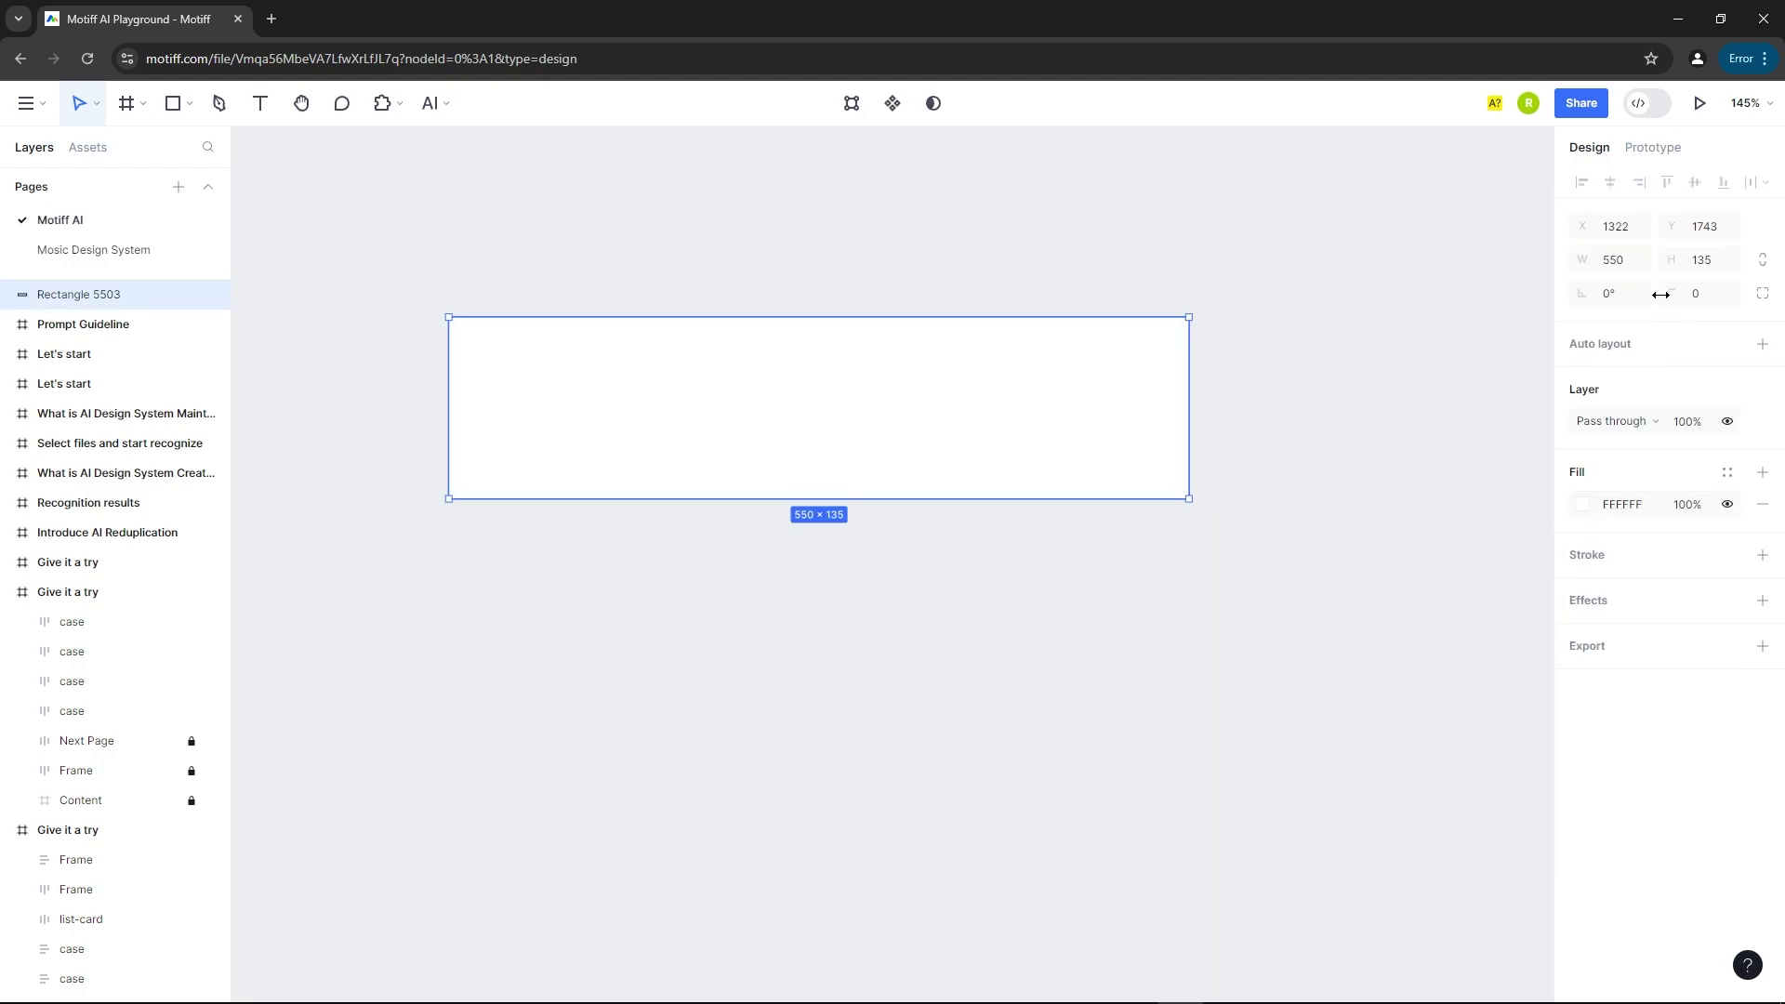
Round the white rectangle's corners with a radius of 25 and set corner smoothing to 100%.
left_click(1705, 293)
type("25")
key("Return")
left_click(1763, 294)
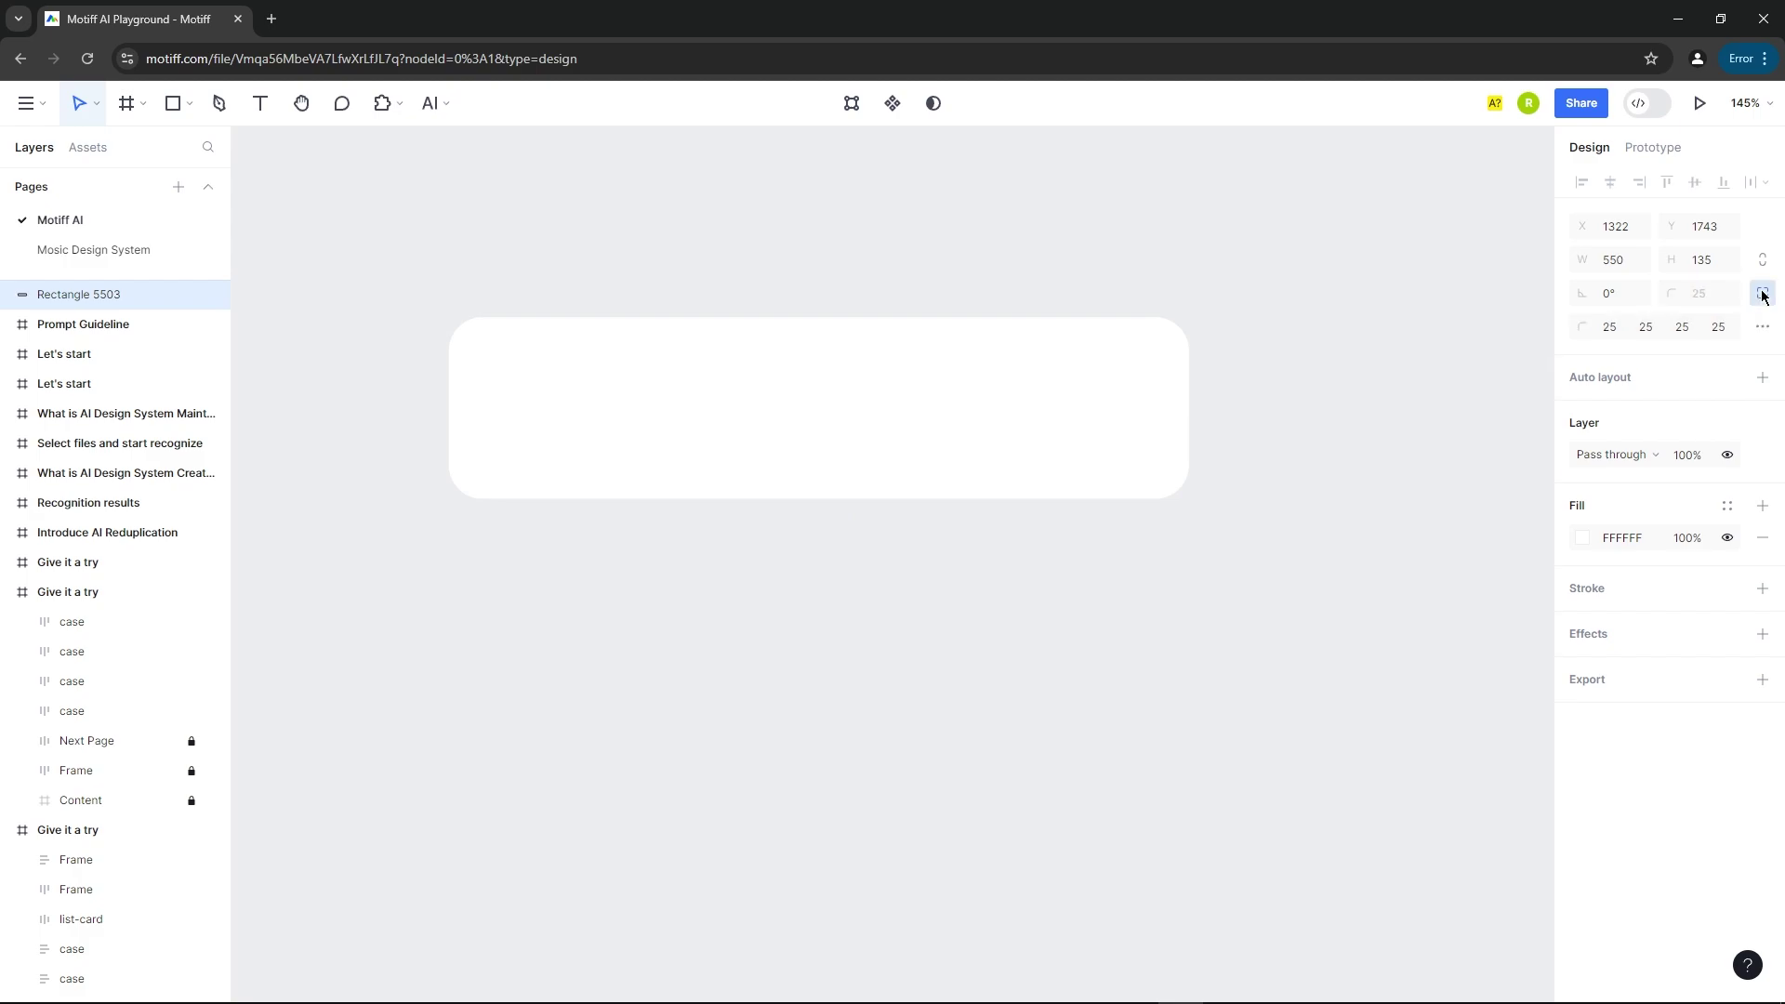
left_click(1761, 327)
left_click_drag(1347, 374, 1663, 378)
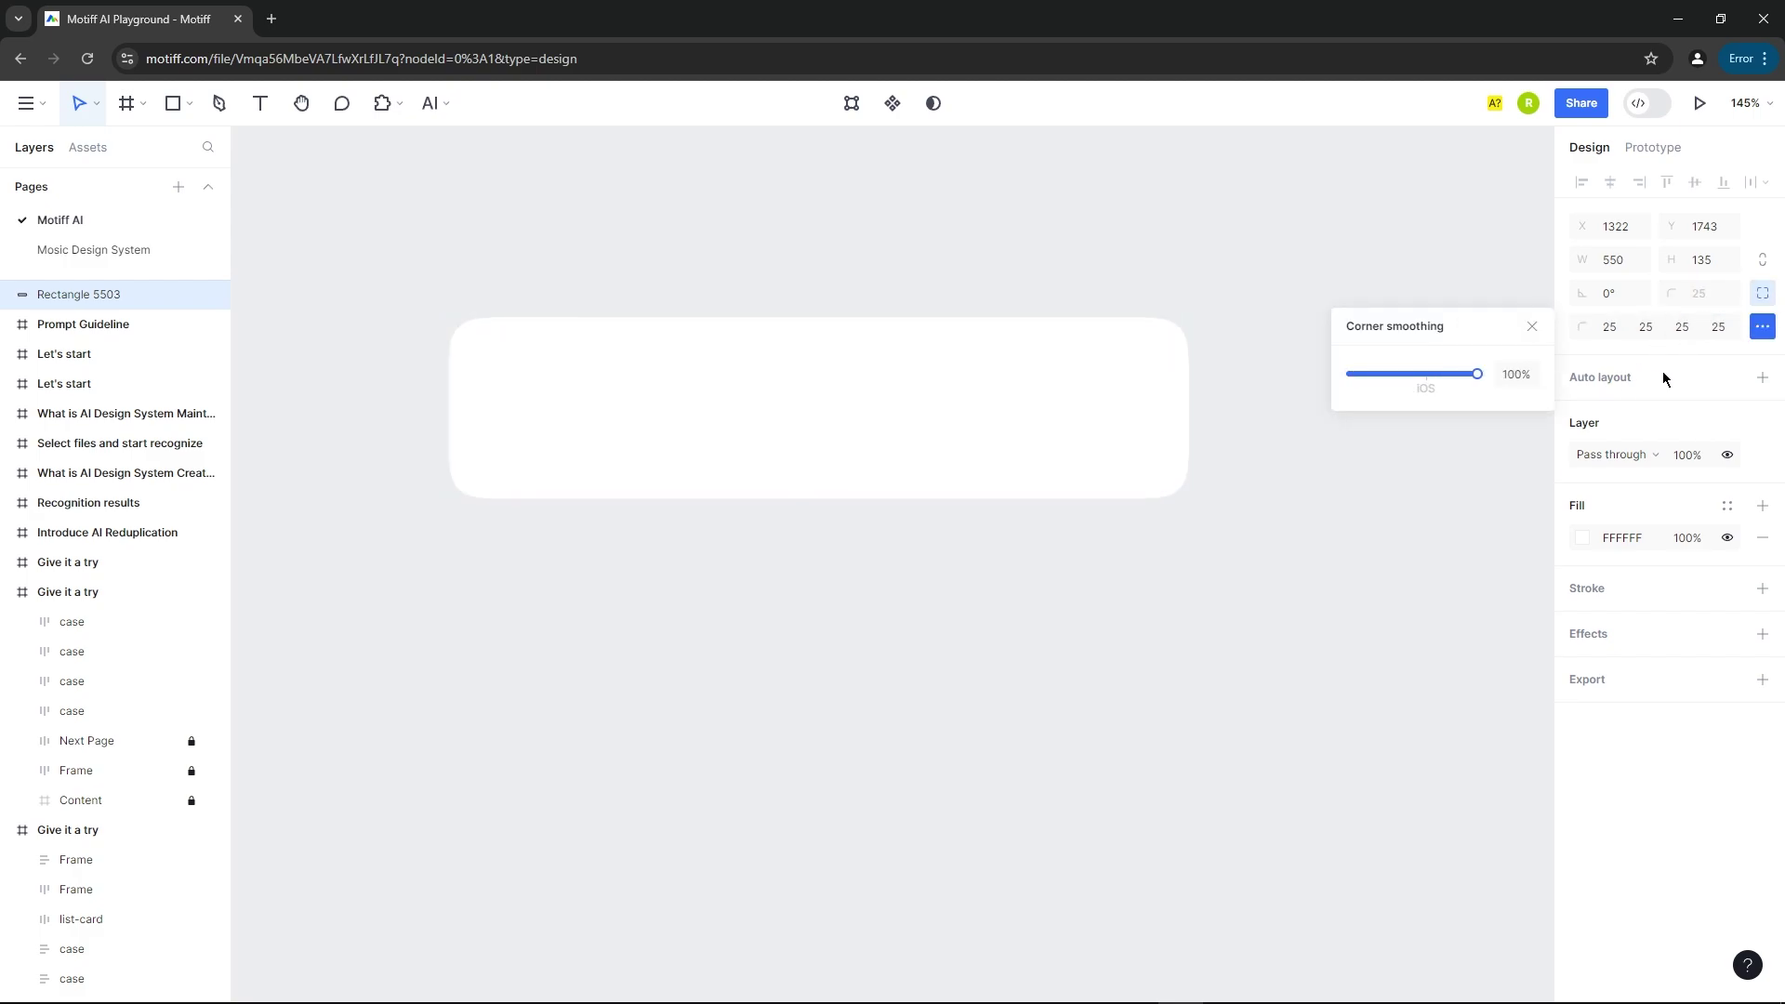
left_click(1530, 328)
left_click(343, 236)
Draw an 89 × 89 square inside the white card, 23 from its left, top and bottom edges, with a corner radius of 14.
scroll(279, 186, "up", 1)
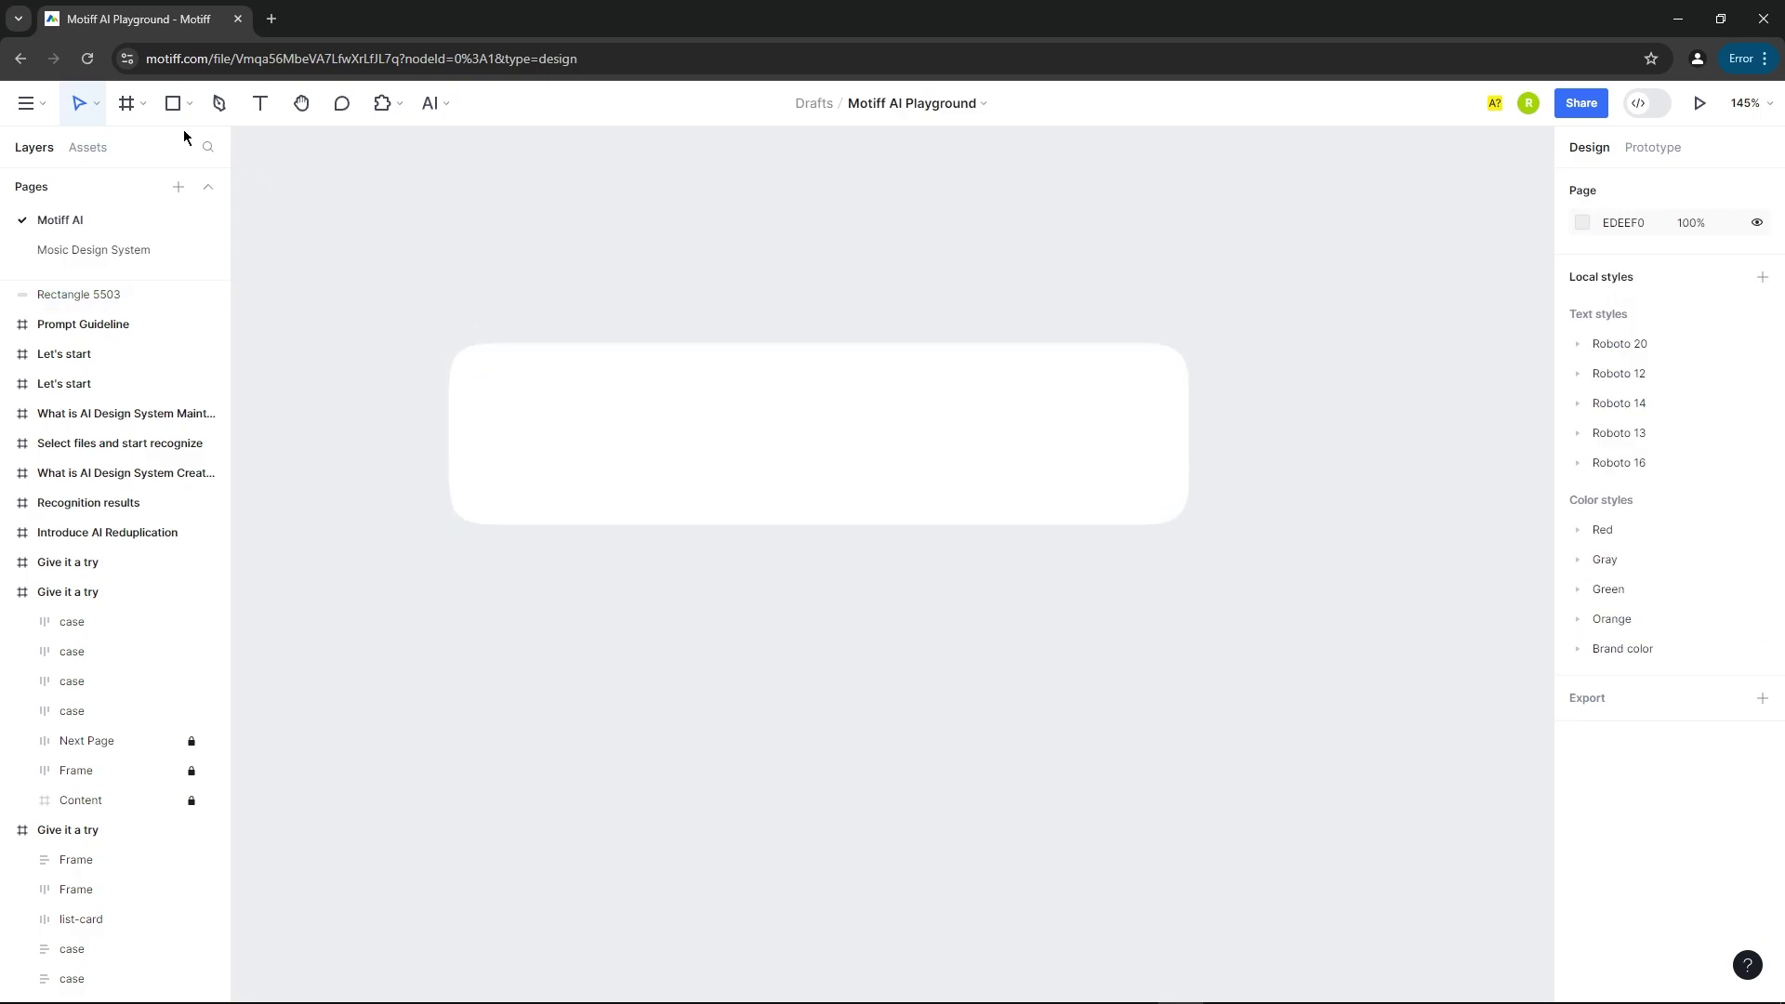
left_click(172, 103)
scroll(526, 346, "up", 2)
mouse_move(496, 389)
left_mouse_down()
mouse_move(539, 489)
mouse_move(686, 570)
left_mouse_up()
left_click_drag(595, 510, 558, 499)
left_click_drag(651, 466, 617, 419)
left_click_drag(582, 490, 569, 490)
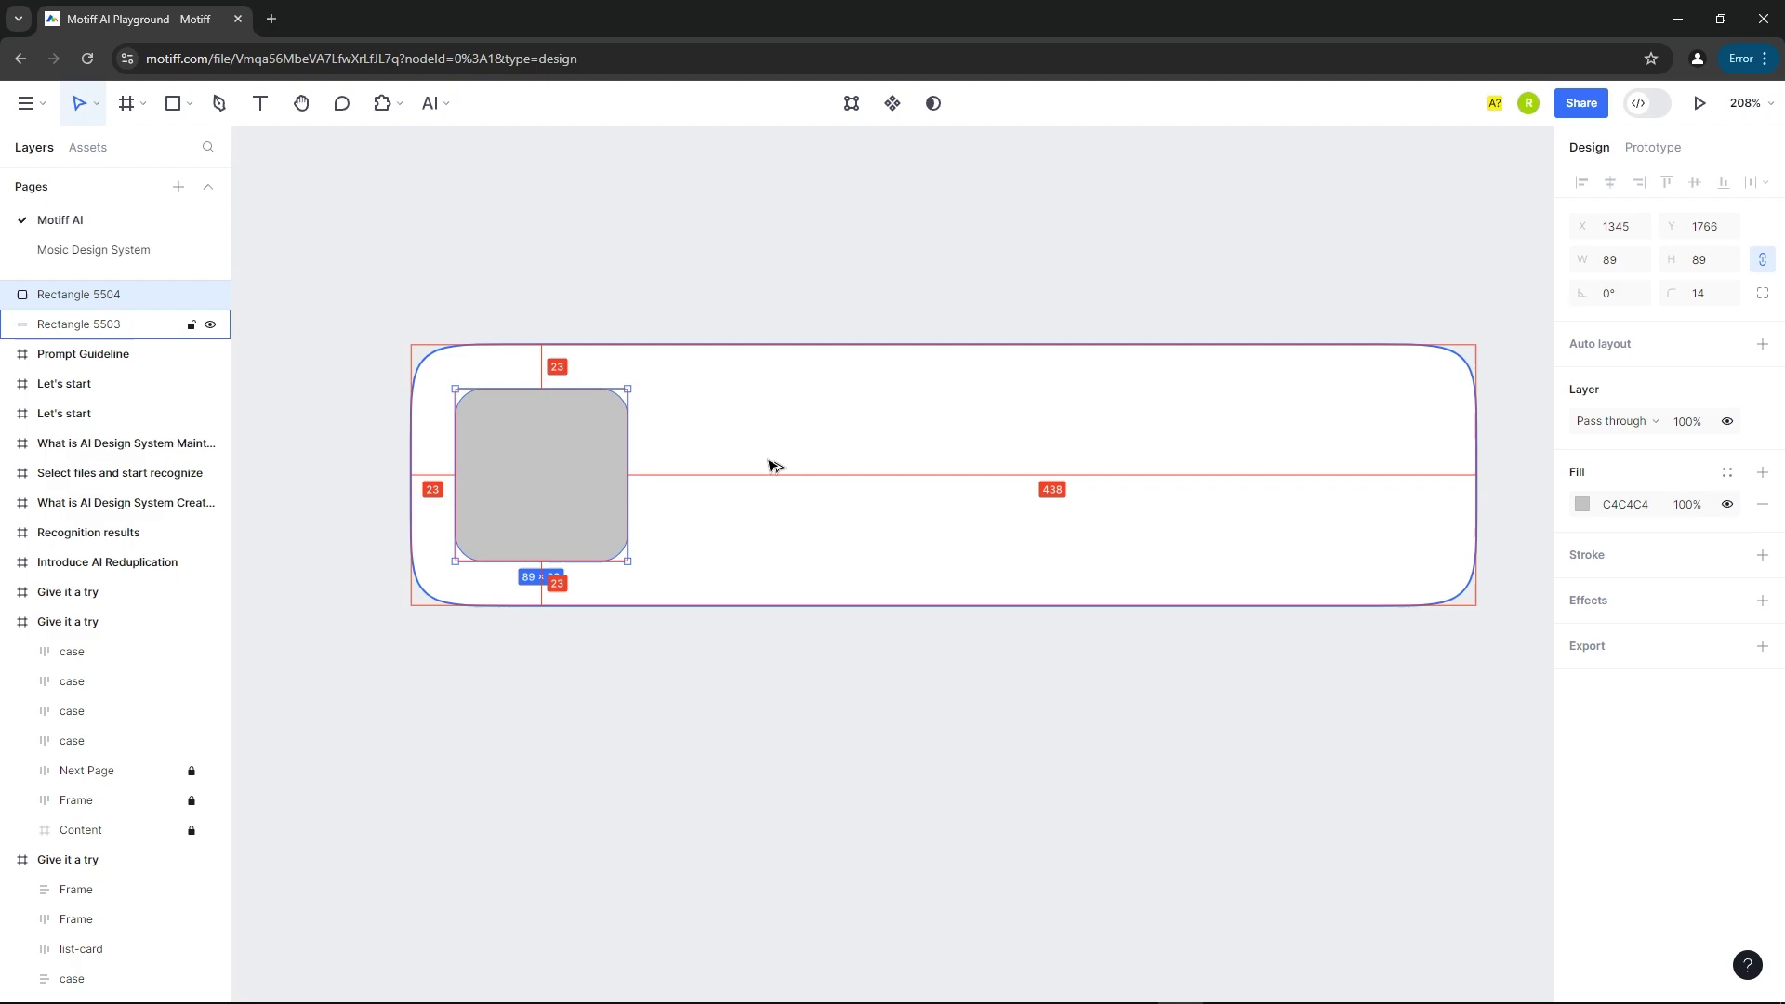
left_click(549, 279)
left_click(258, 103)
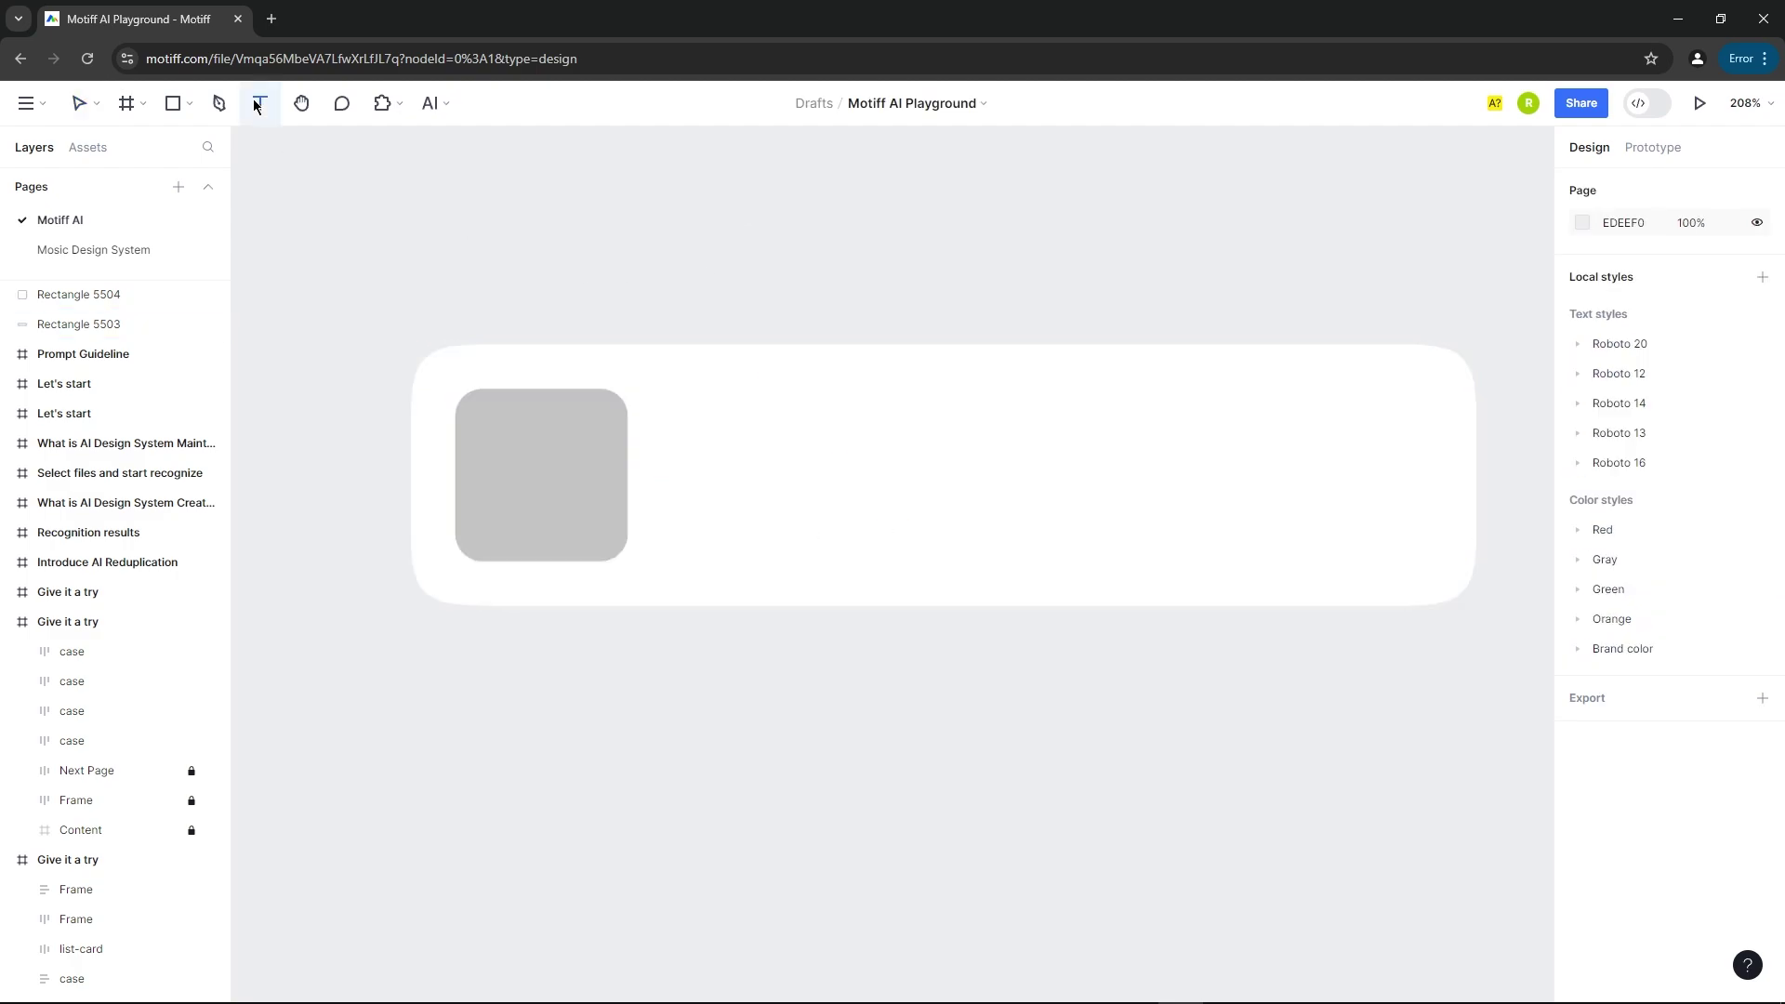
key("v")
left_click(601, 486)
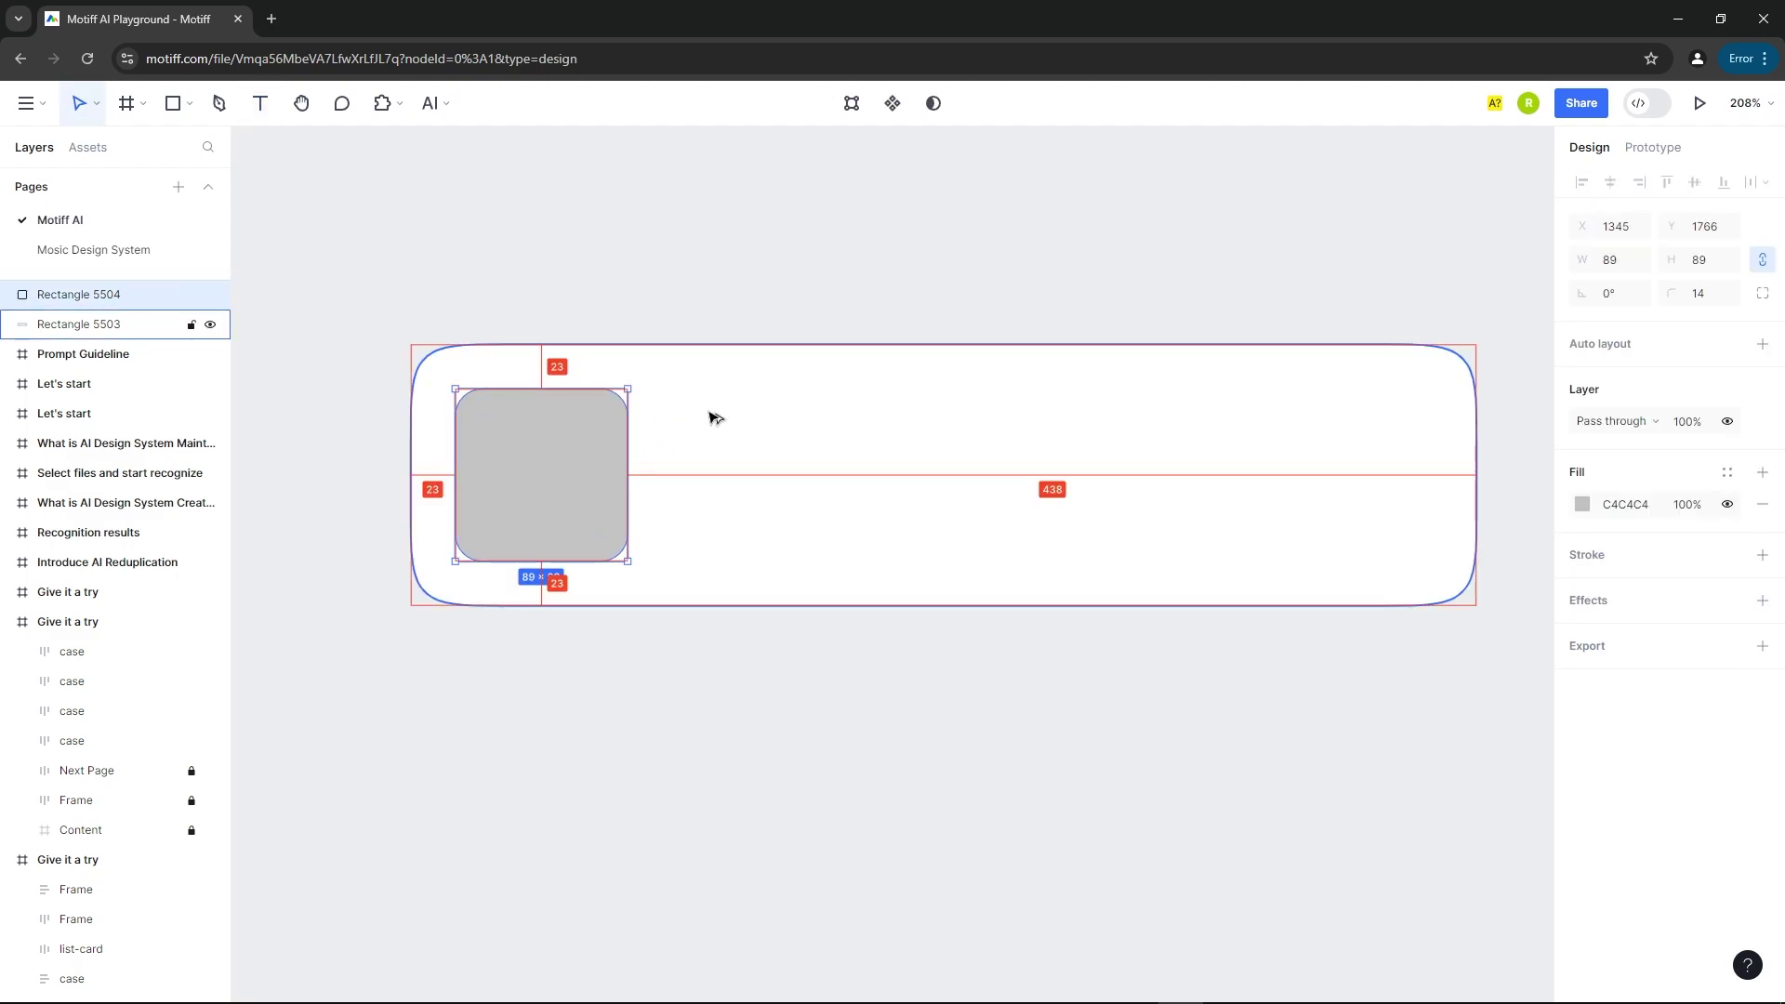
left_click(605, 239)
Fill the rounded square with a random portrait image from the Unsplash plugin.
left_click(566, 473)
left_click(384, 103)
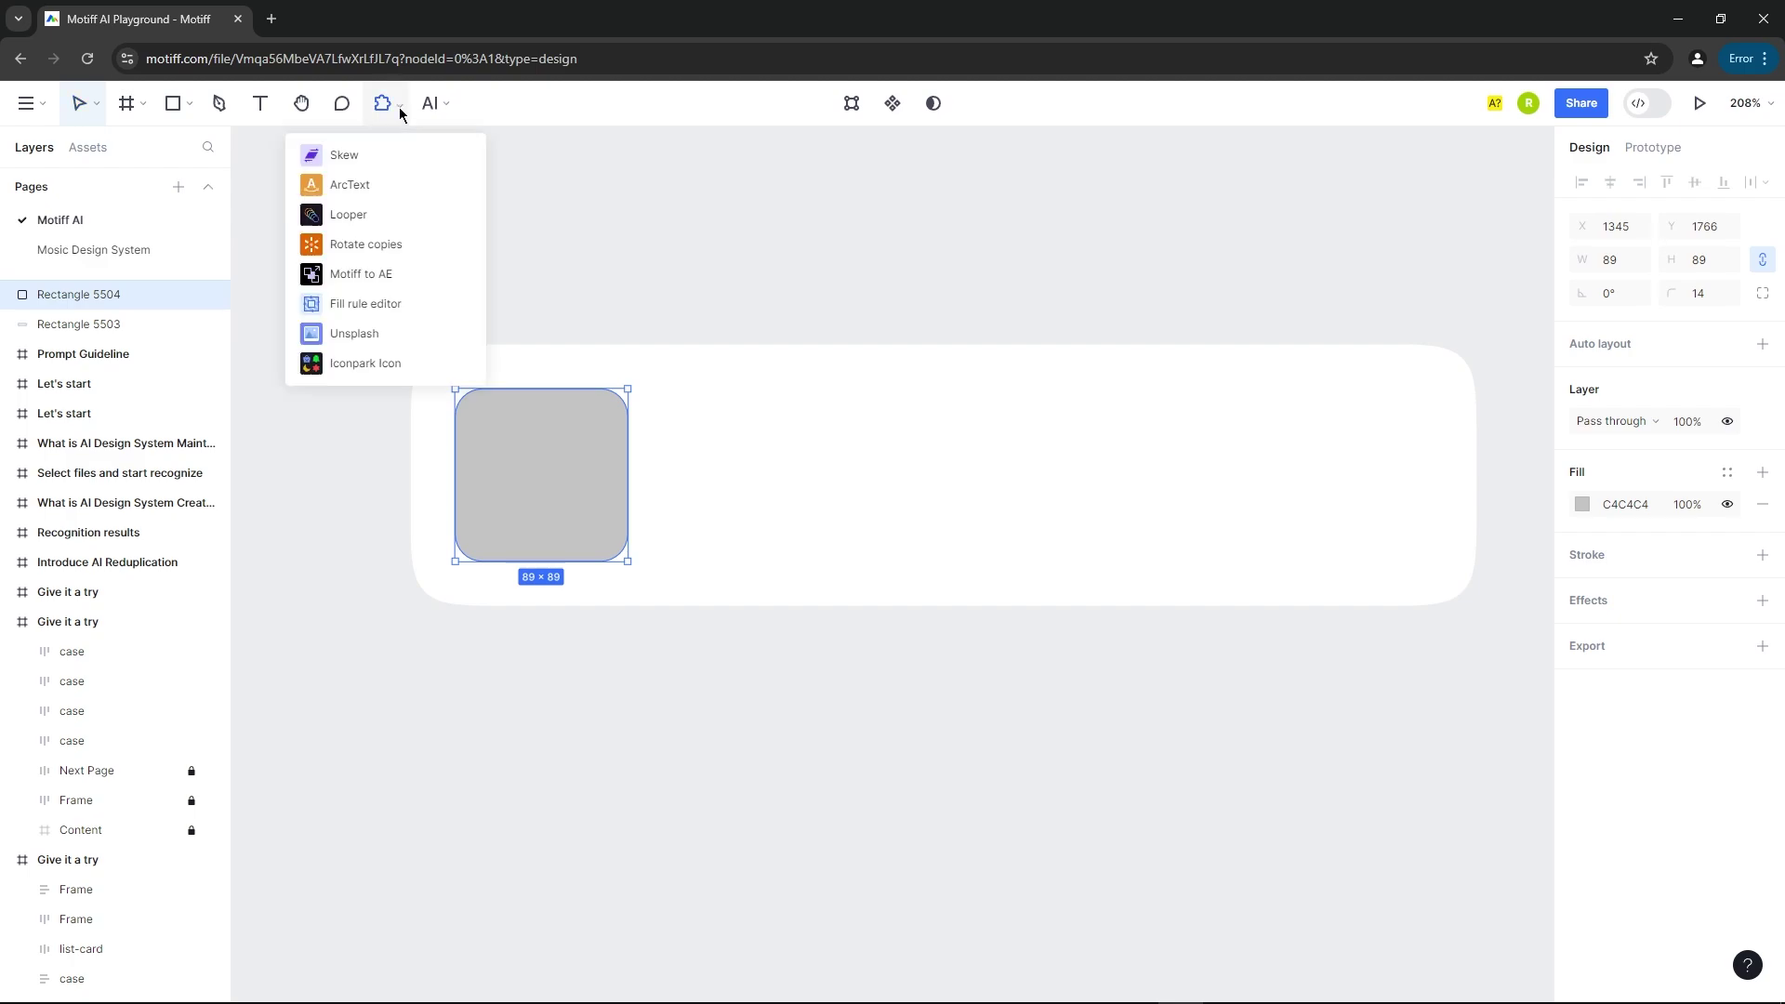
left_click(380, 335)
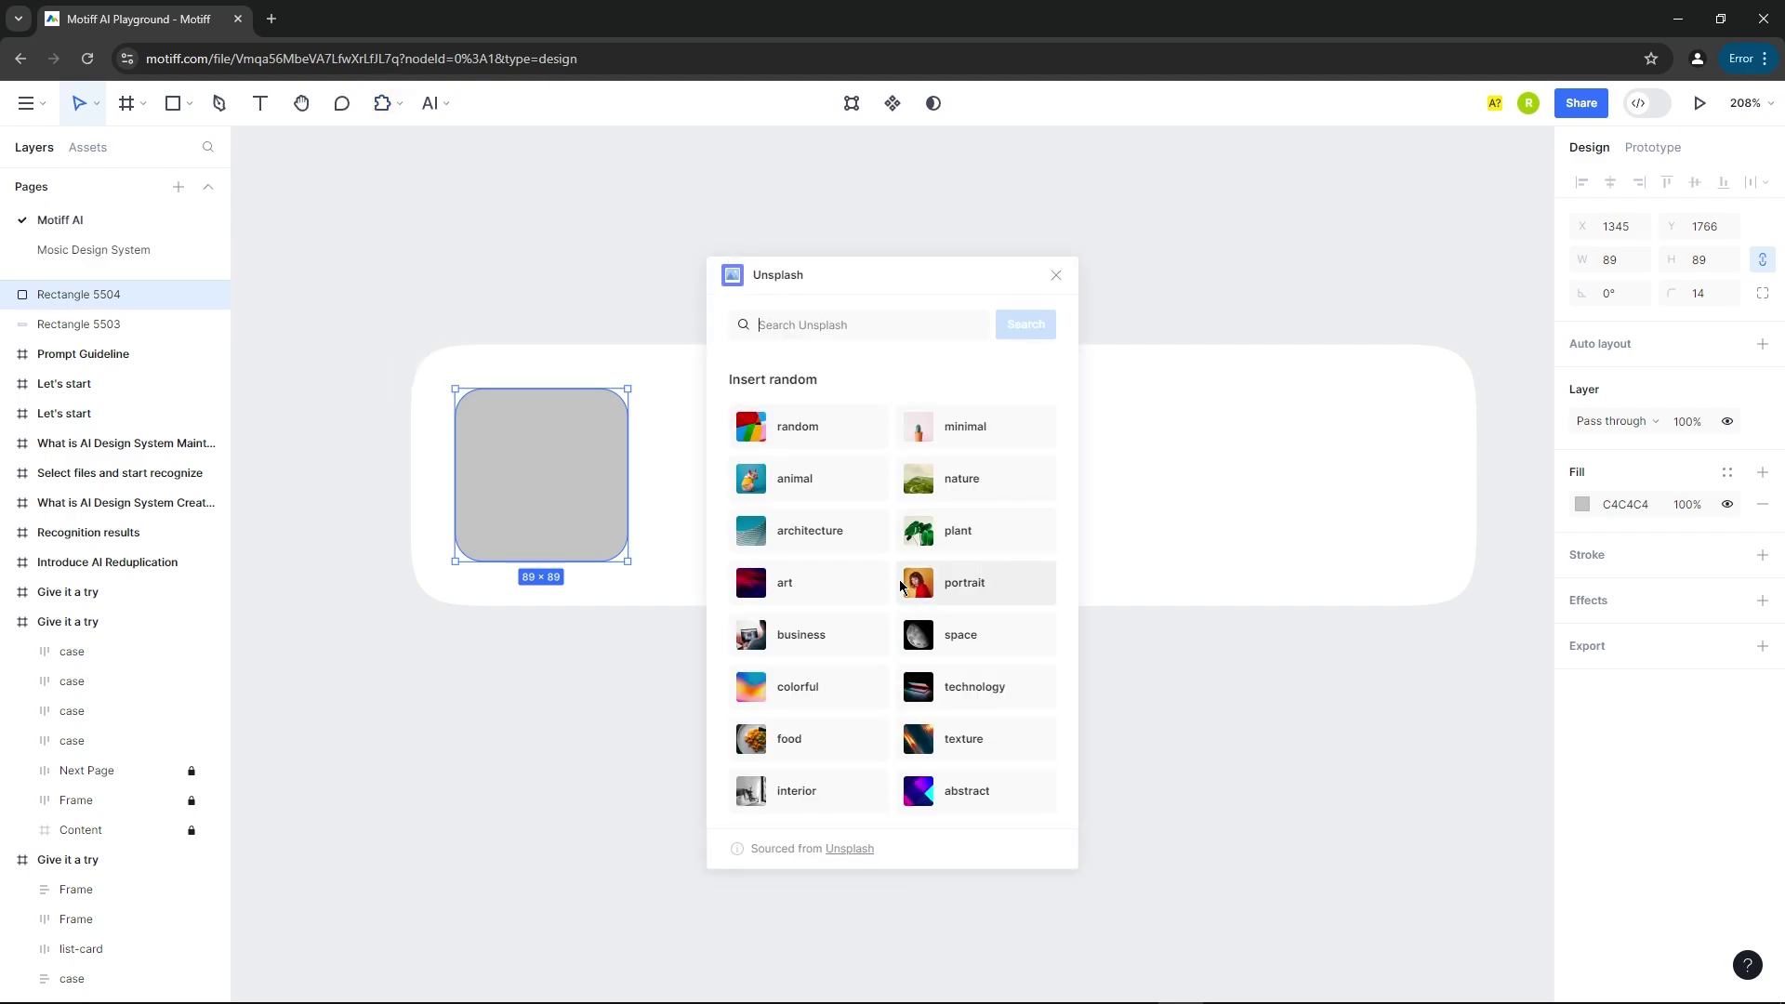
left_click(971, 584)
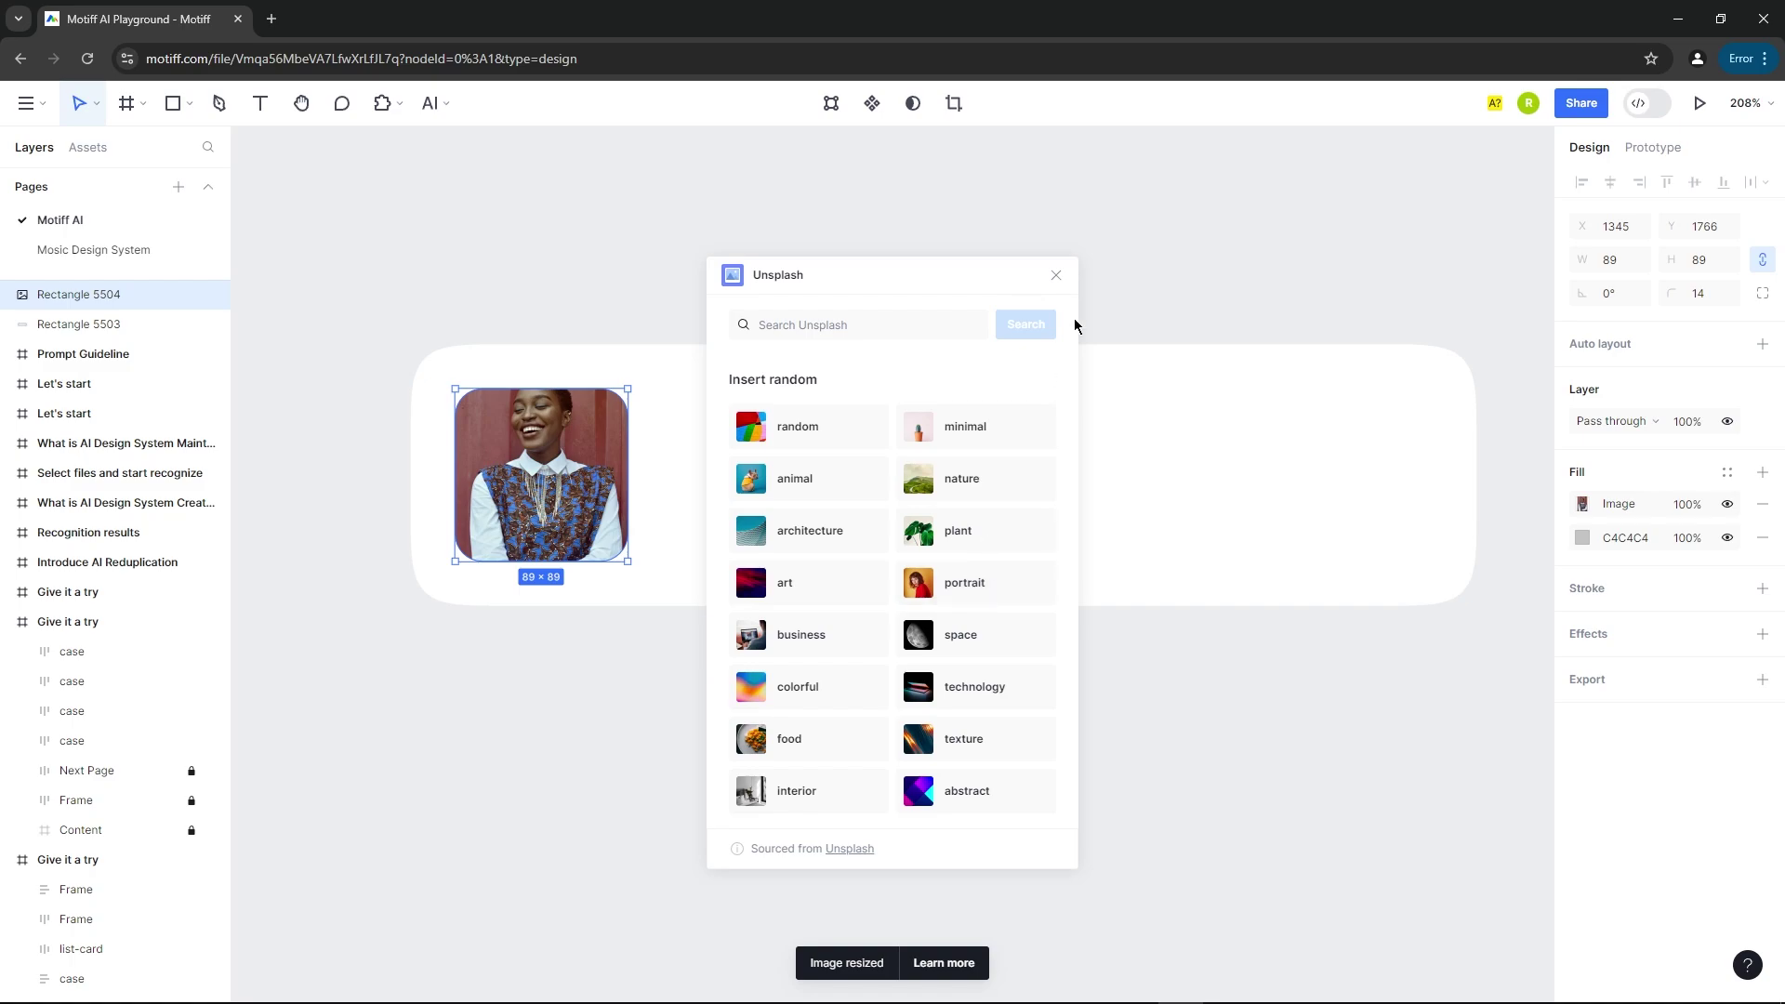
left_click(1057, 276)
Add a sample person's full name as text beside the portrait, in Medium weight at size 32.
left_click(273, 110)
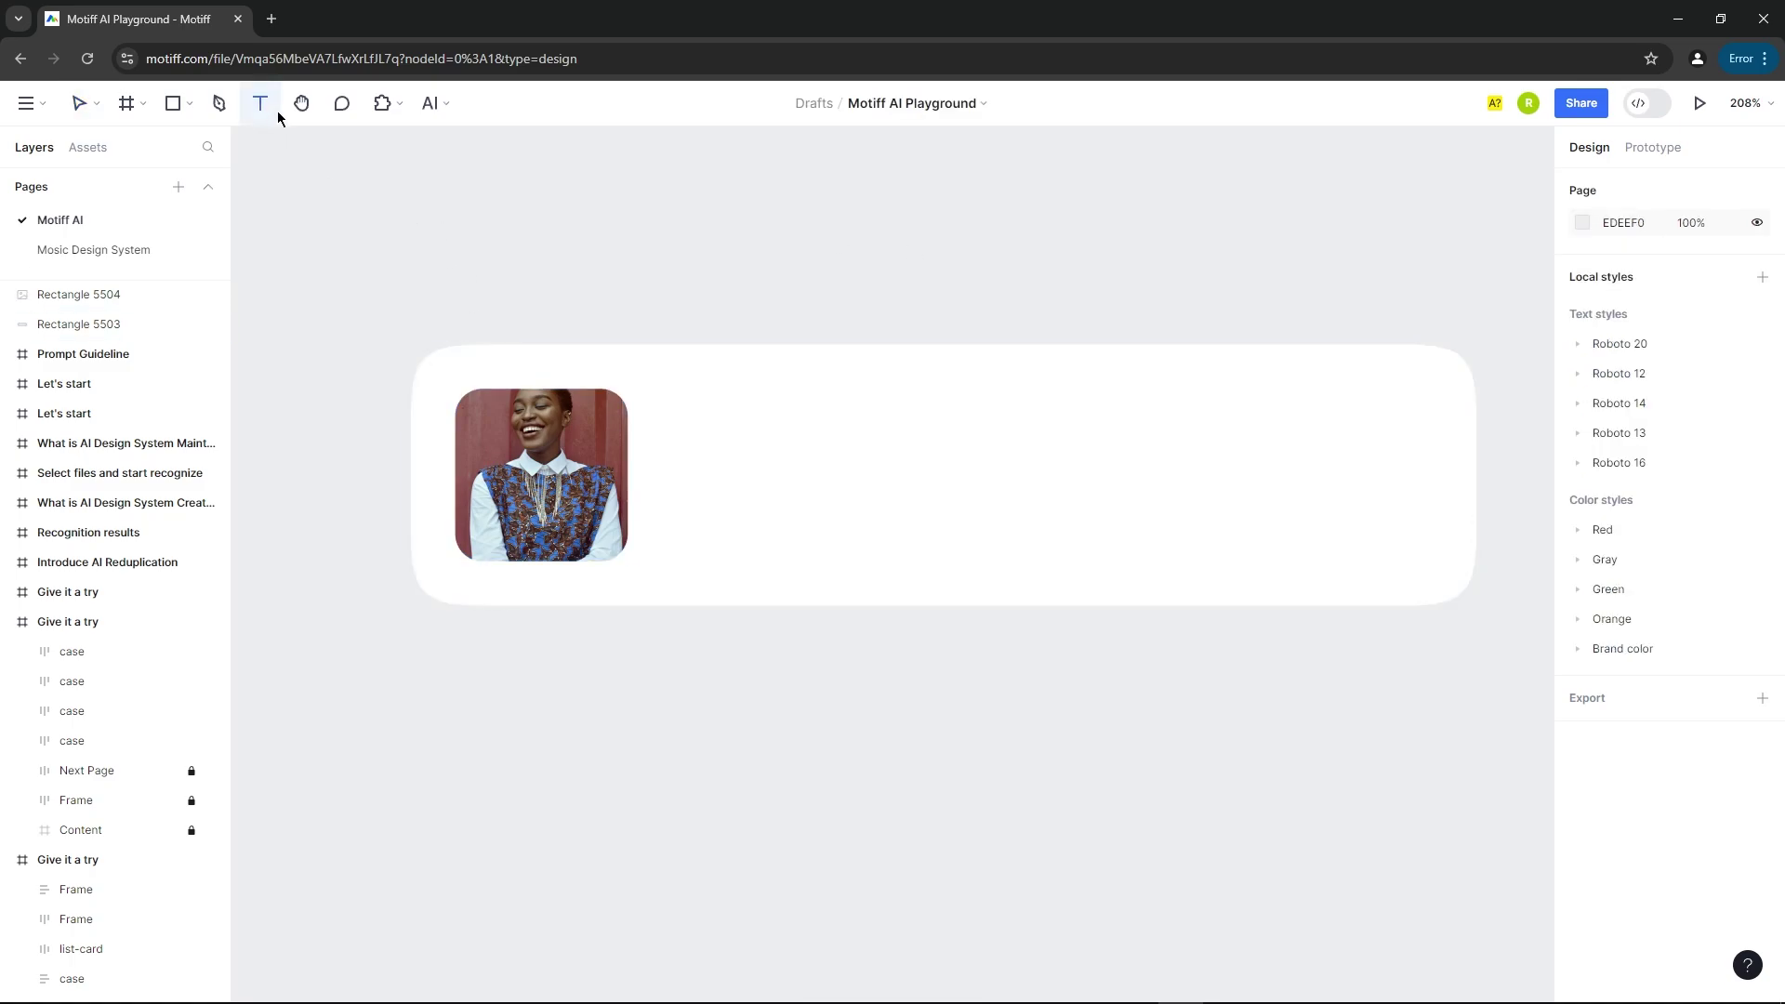
left_click(704, 415)
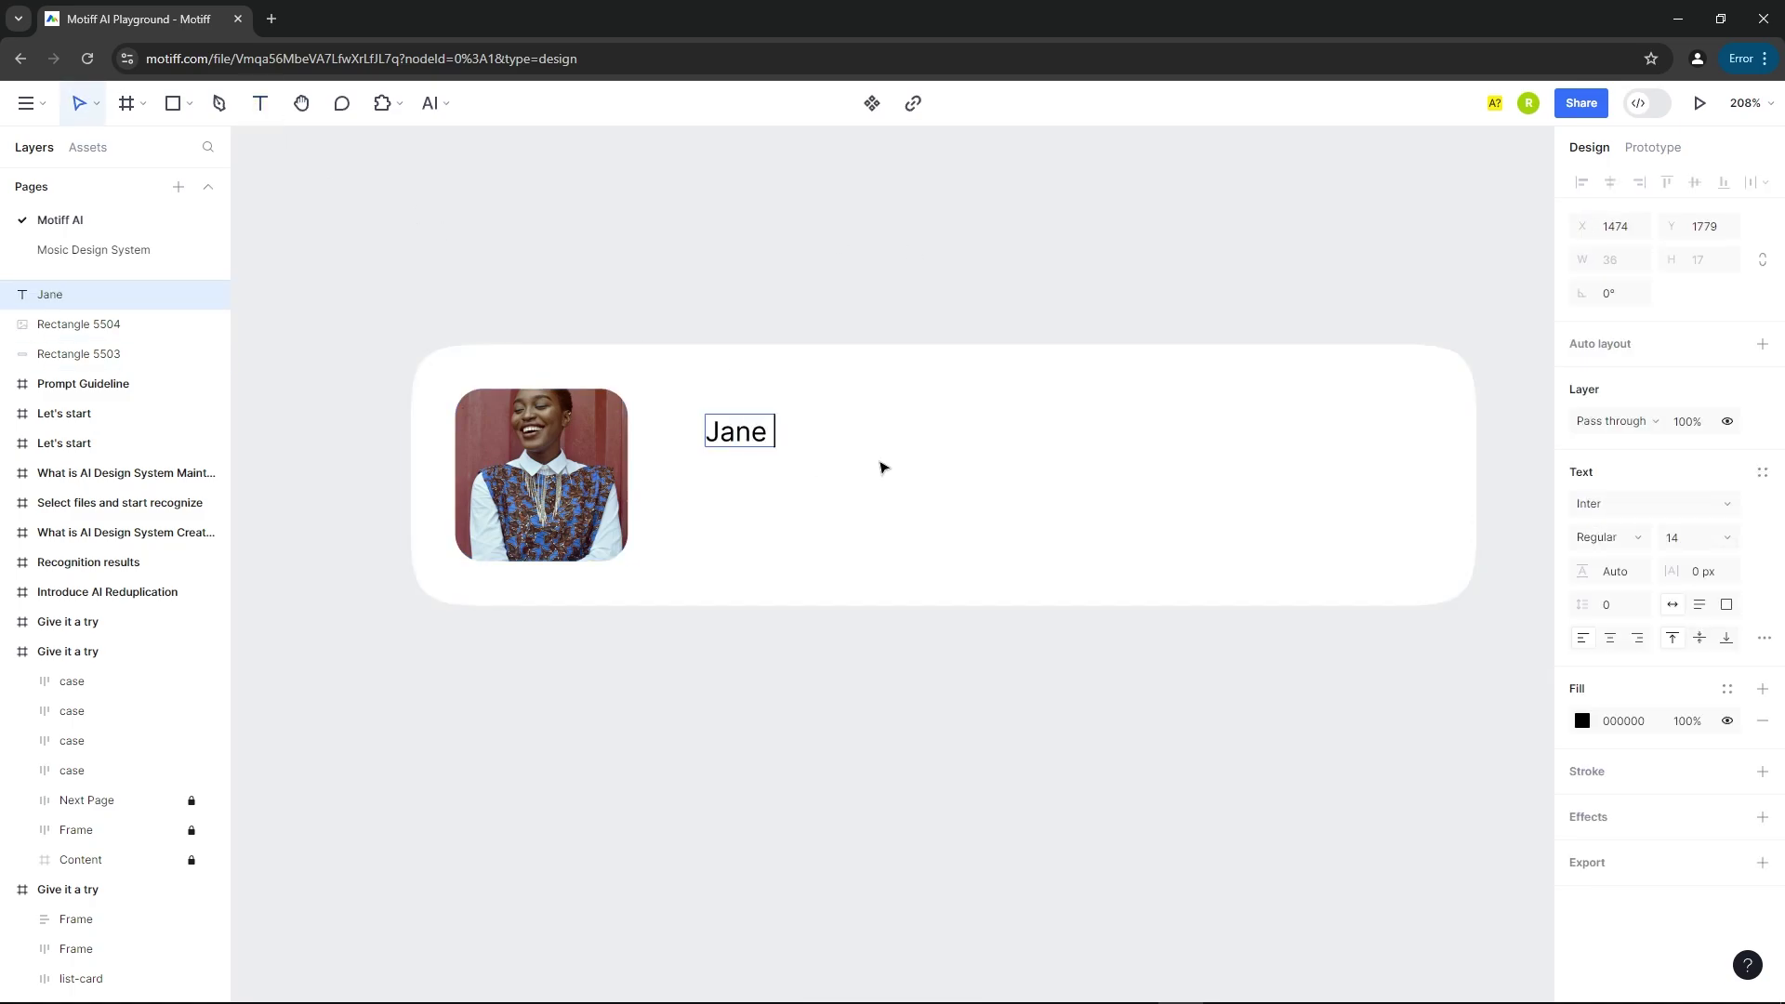
key("Escape")
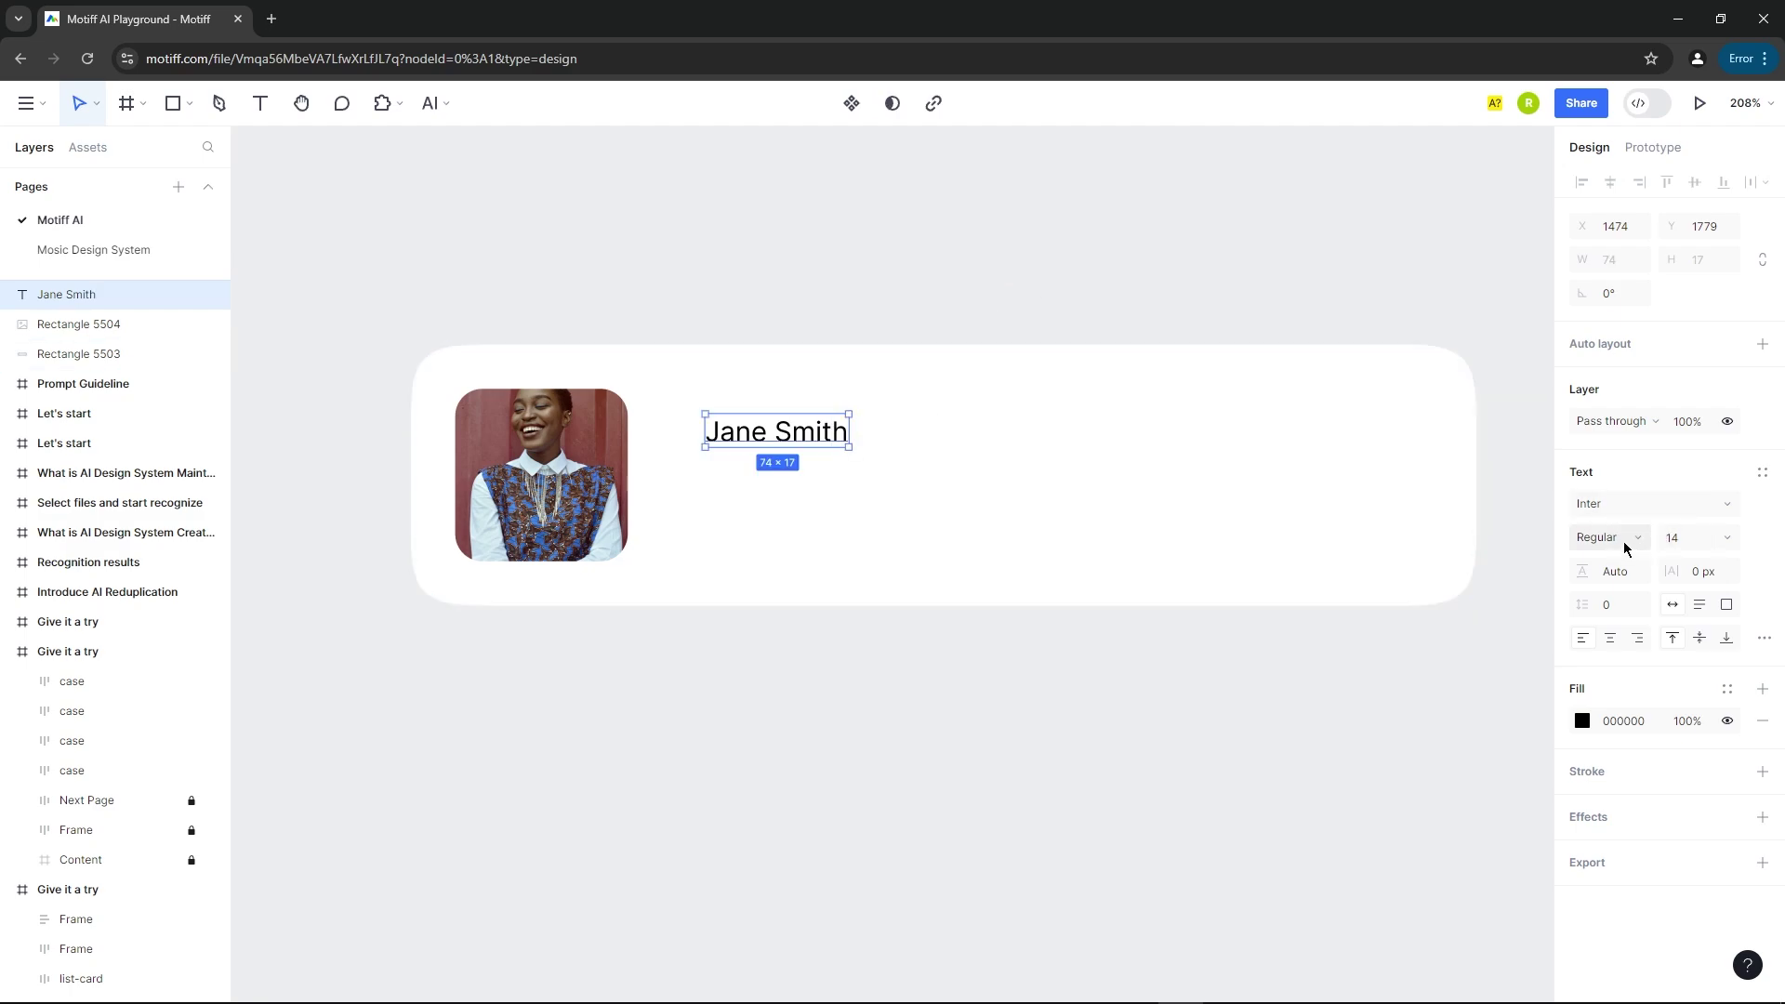
left_click(1616, 537)
left_click(1620, 569)
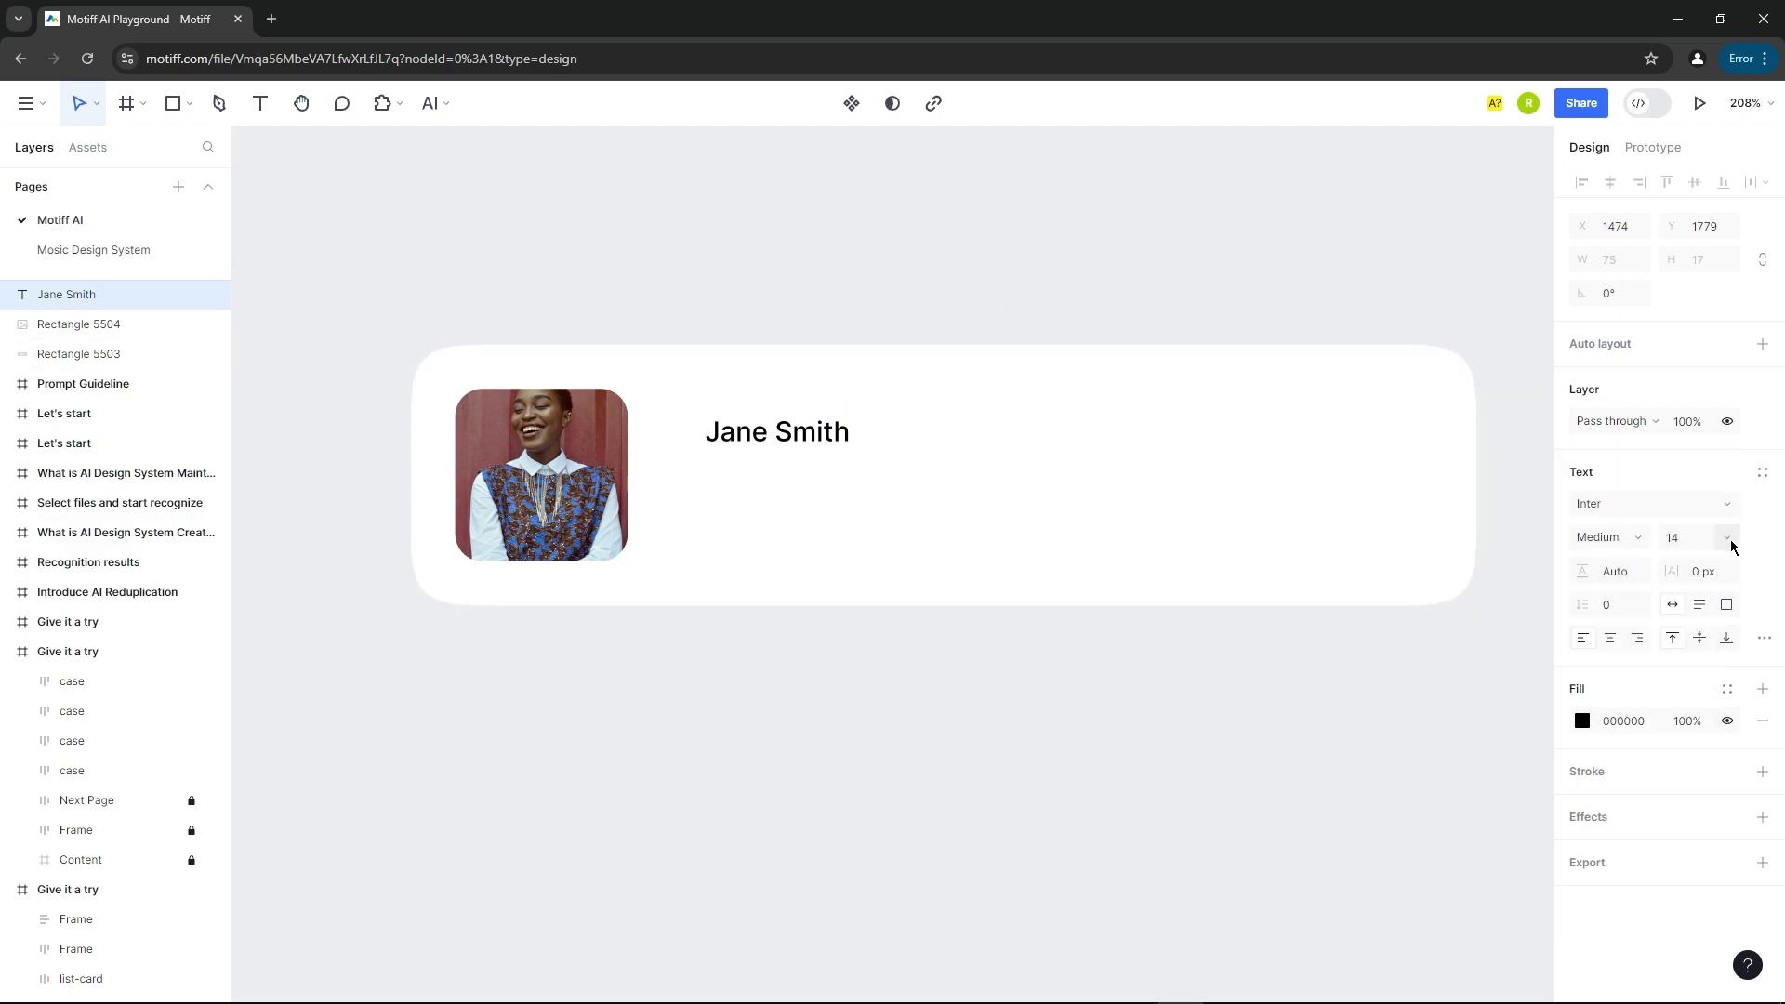
left_click(1698, 538)
left_click(1702, 677)
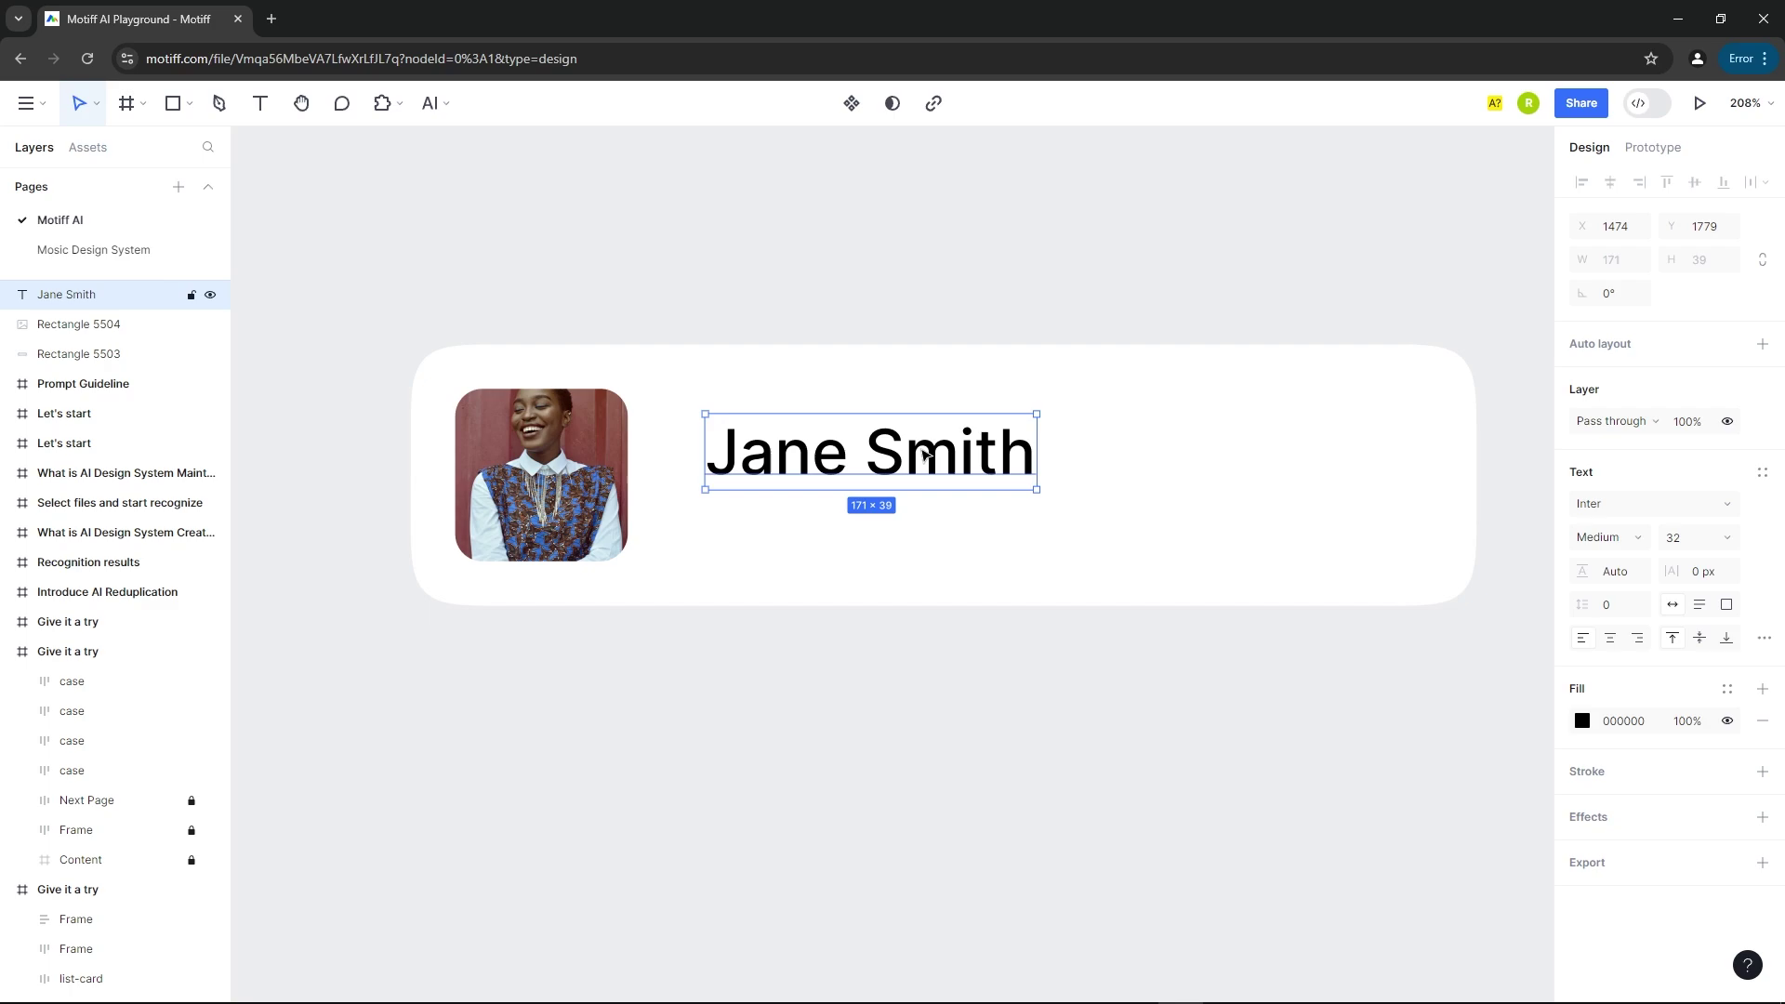
Duplicate the name text just below itself, set the copy's size to 16 and change its text to "Software Engineer".
left_click_drag(860, 465, 841, 558)
left_click(1741, 538)
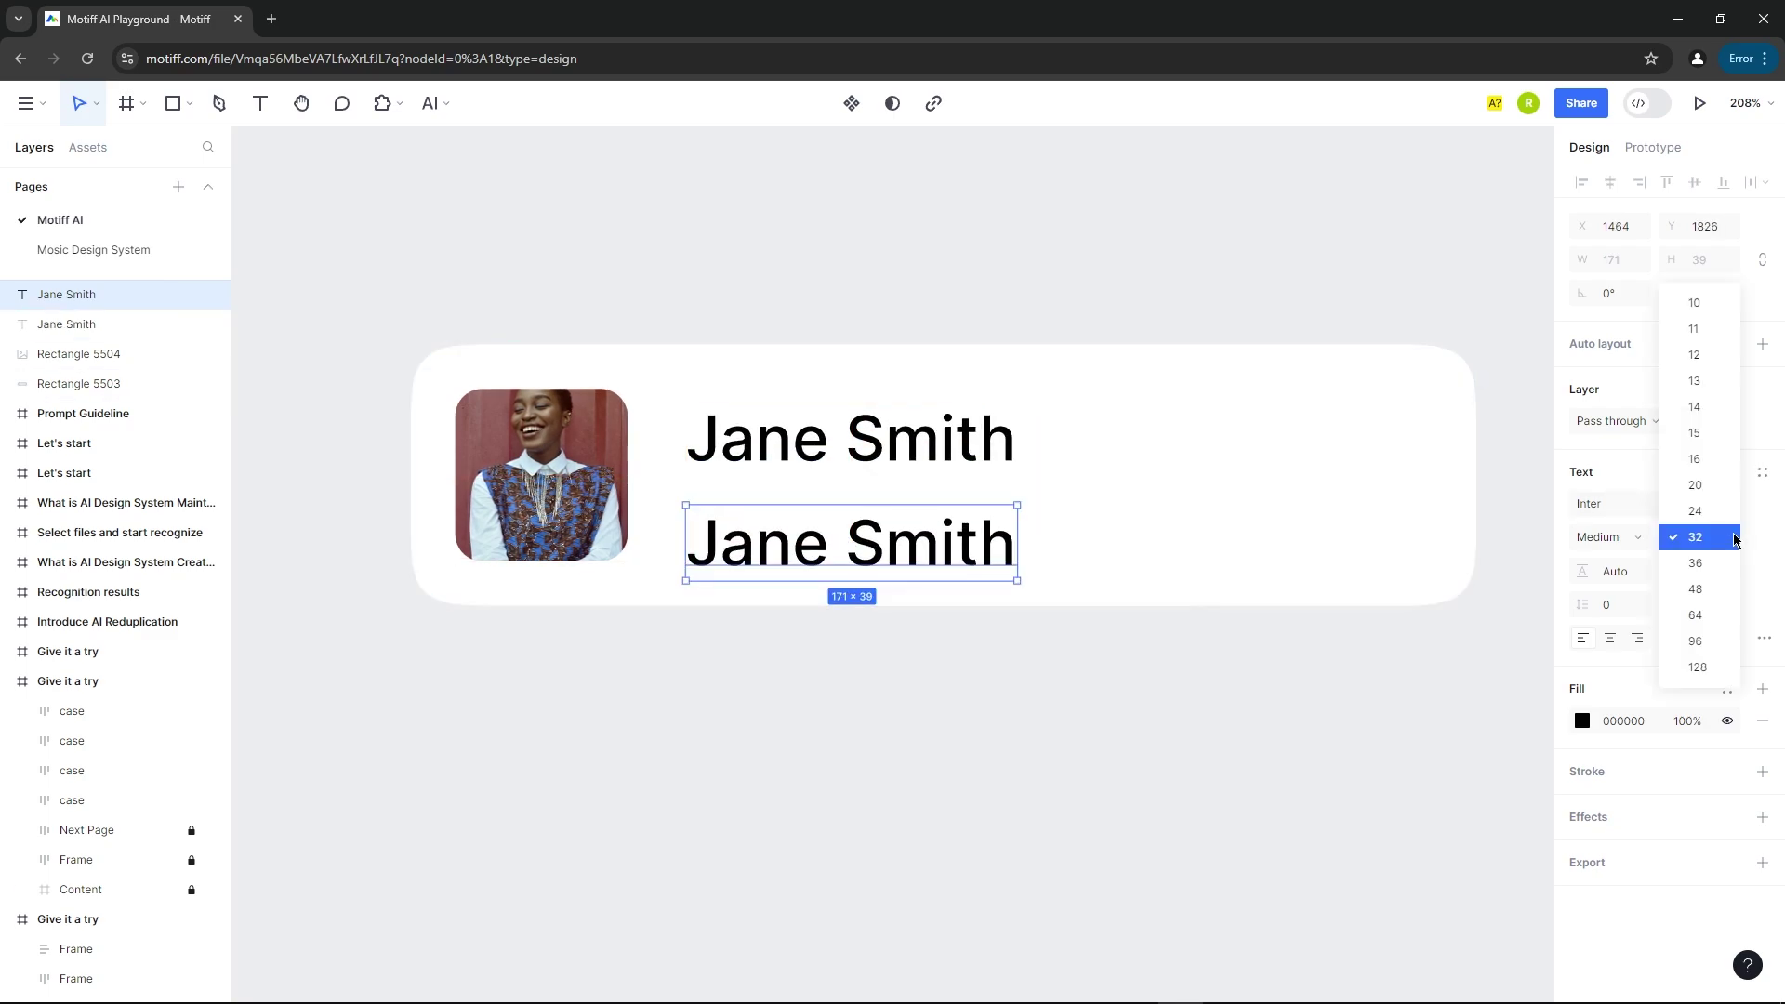
left_click(1714, 460)
double_click(789, 530)
type("So")
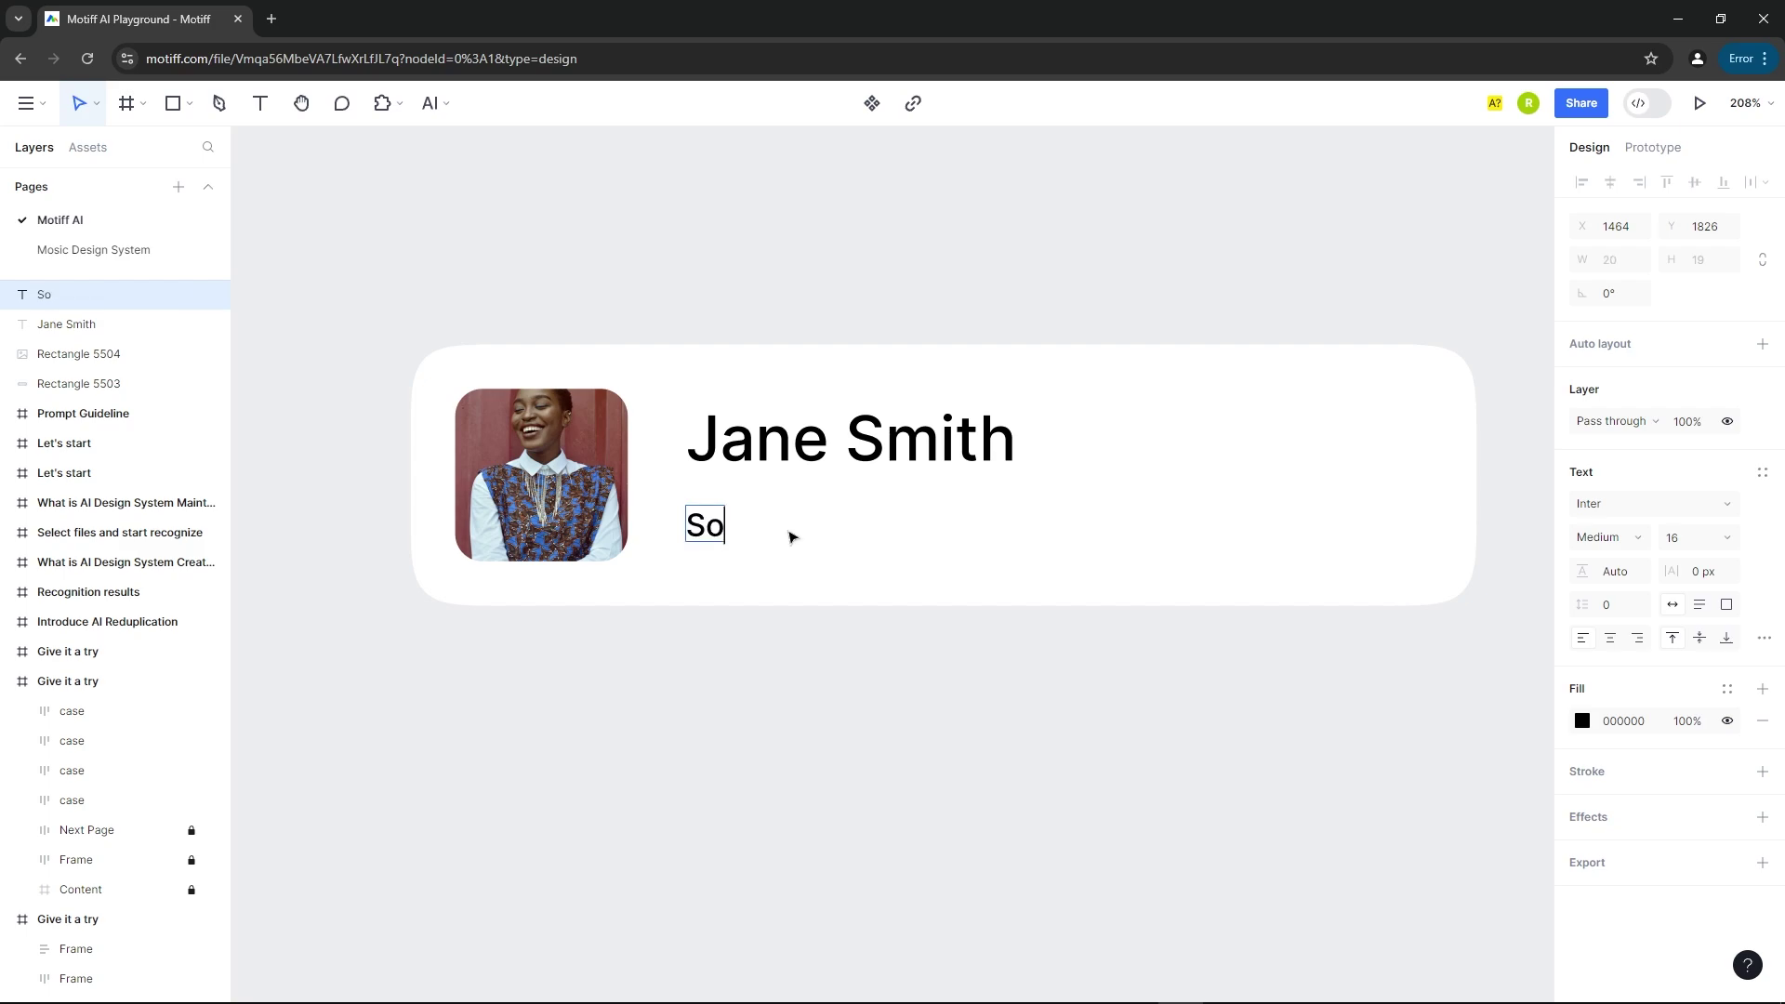
type("ftware Engineer")
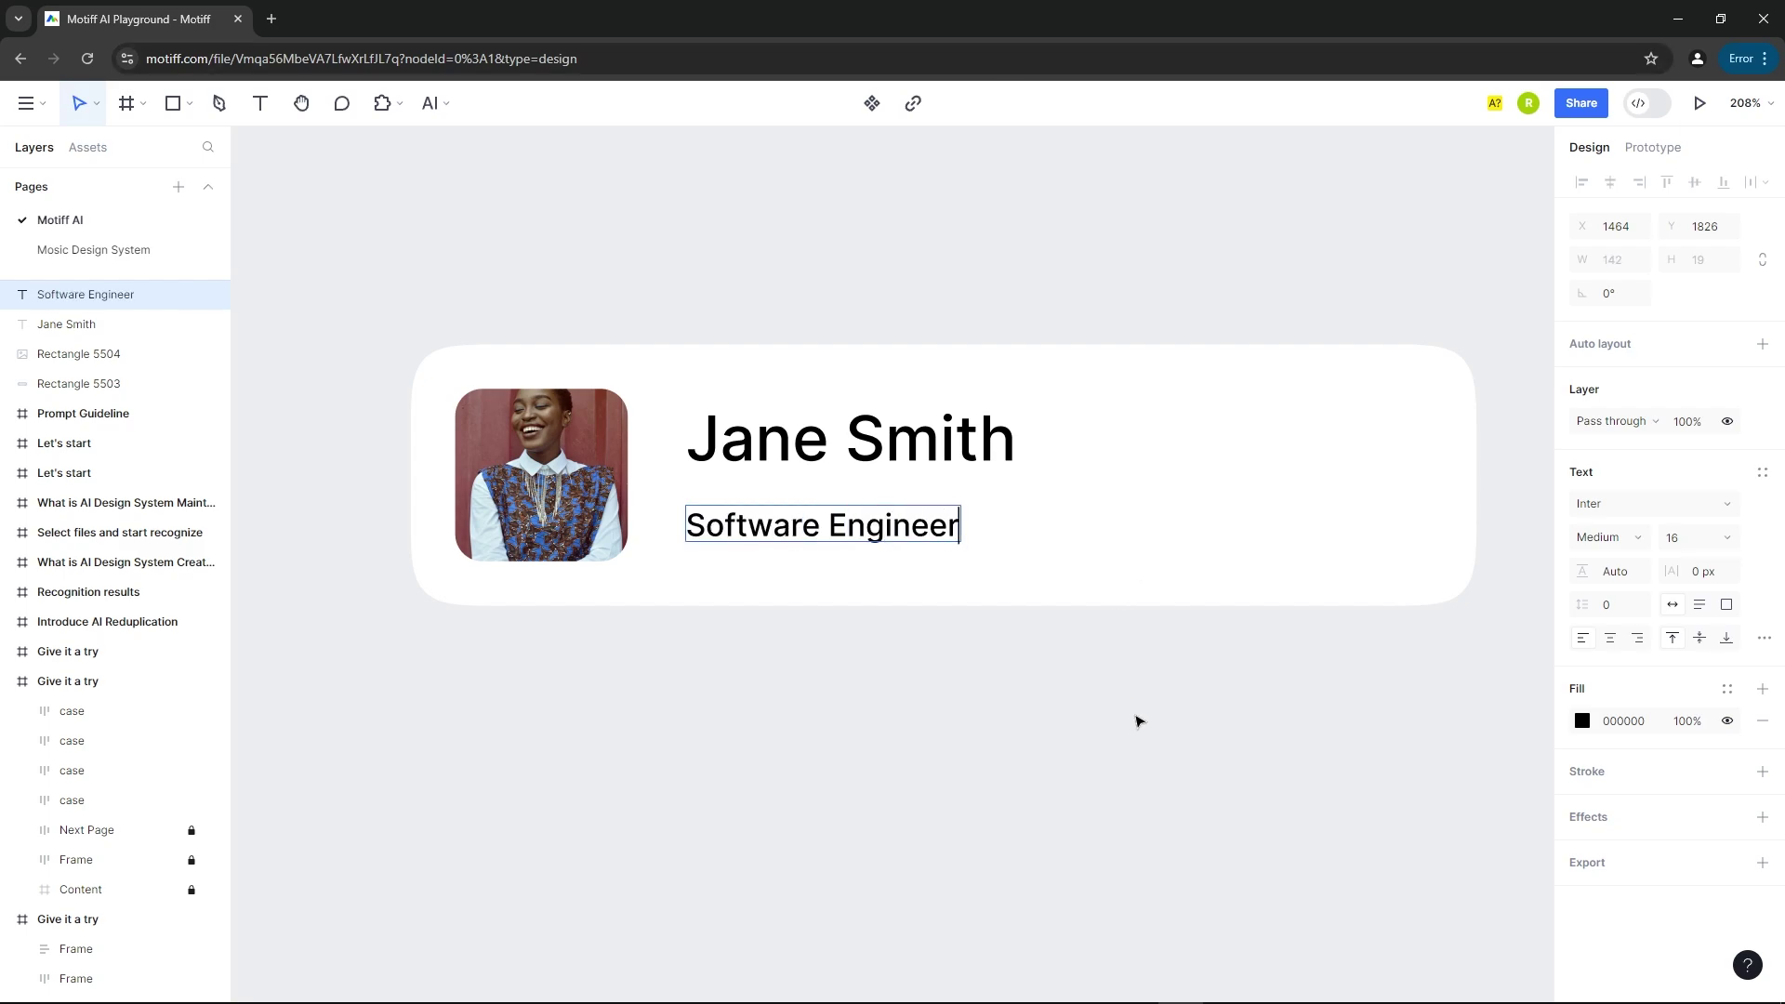
key("Escape")
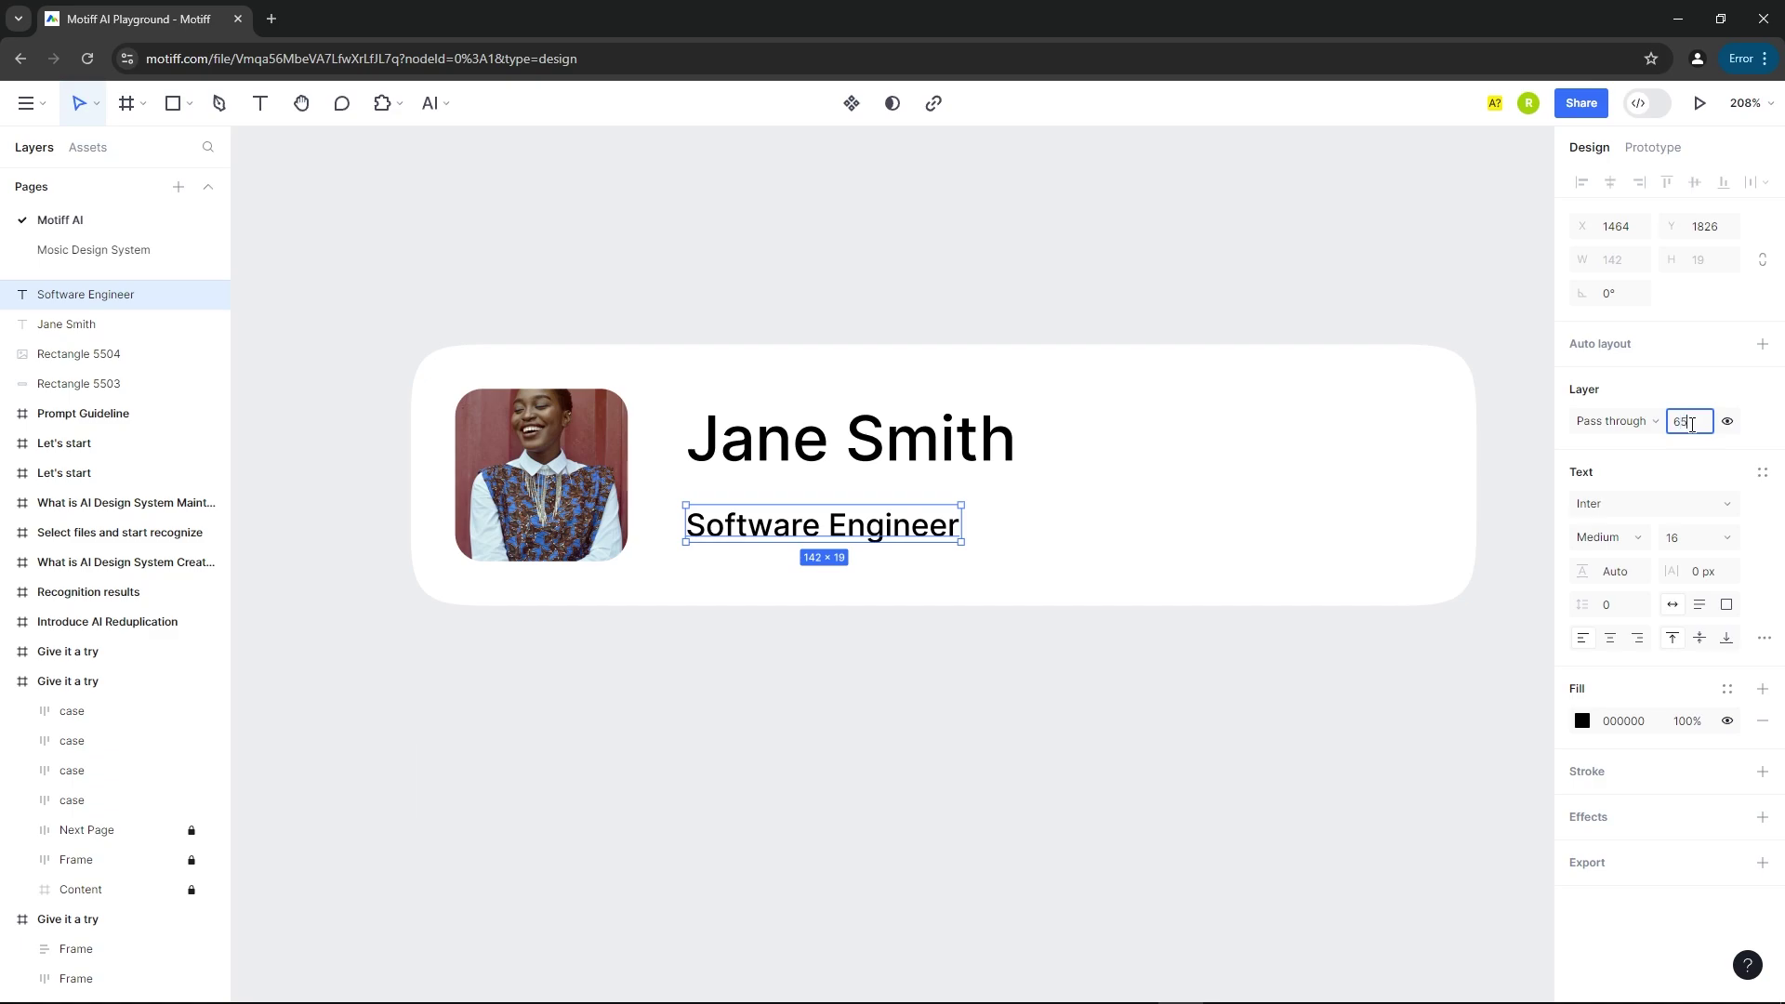
Set the job title's layer opacity to 65% and move it up closer to the name.
key("Return")
left_click(827, 723)
left_click_drag(825, 533, 830, 525)
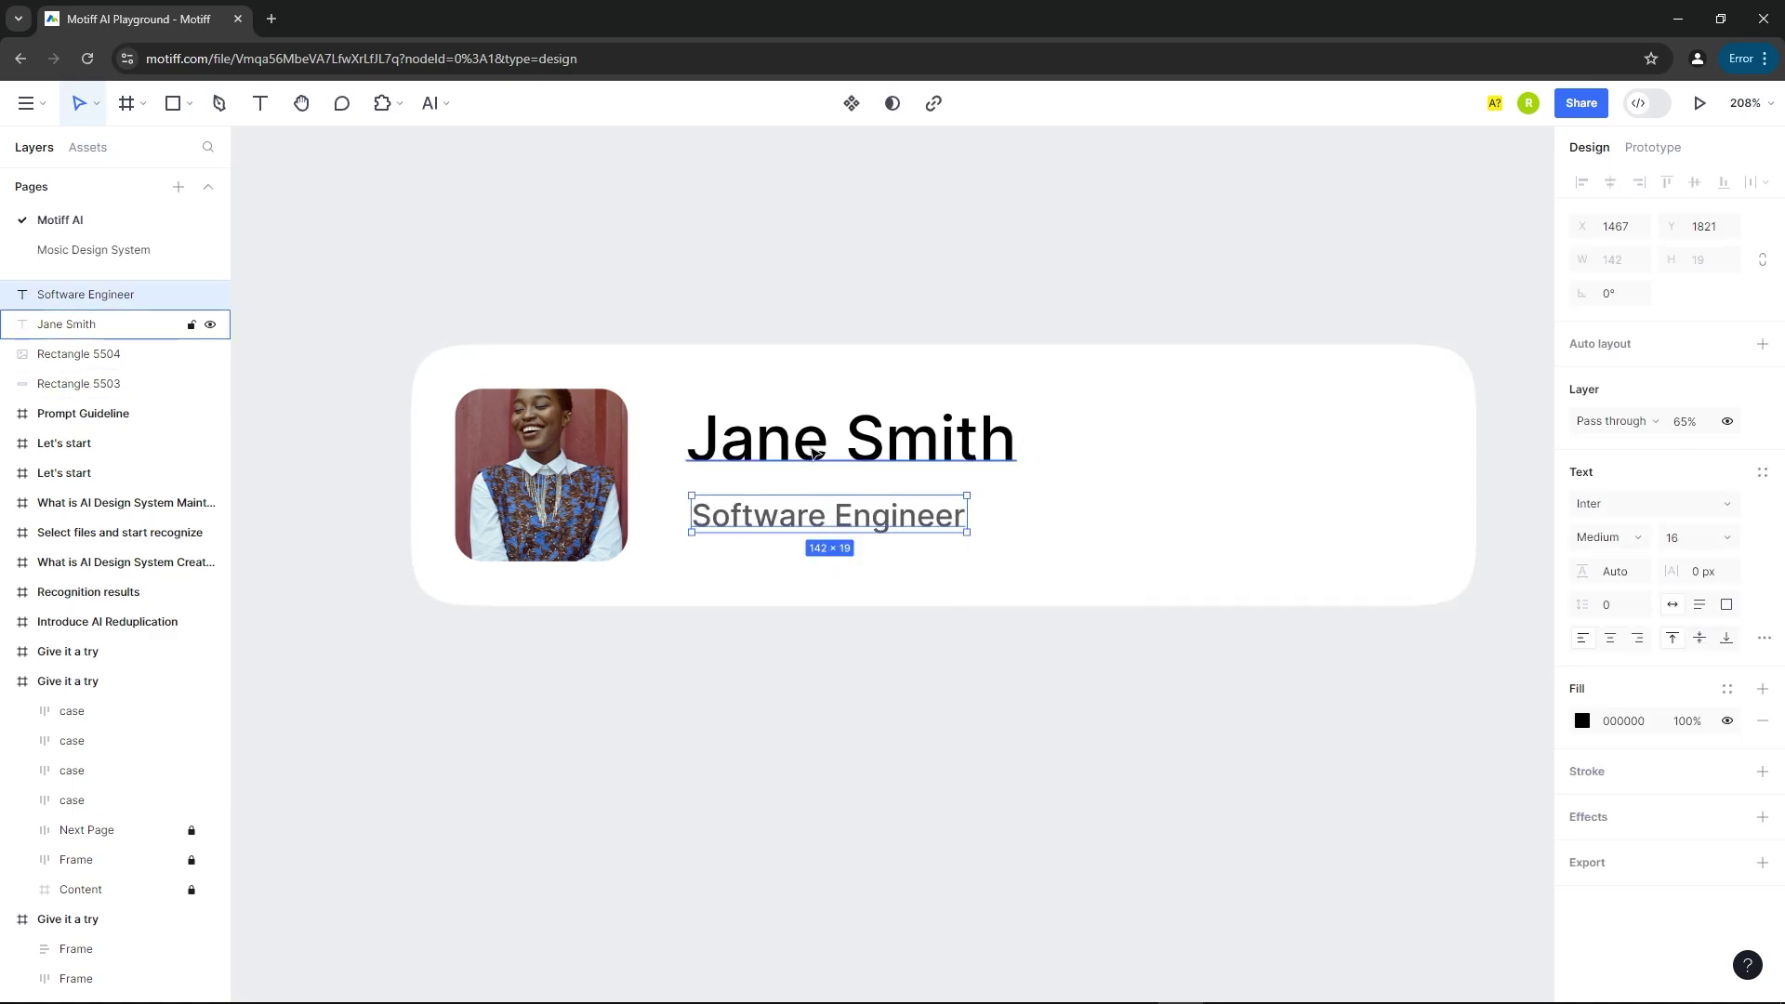
Combine the name and job title into a vertical auto layout with a spacing of 10.
left_click(814, 453)
left_click(817, 511, "shift")
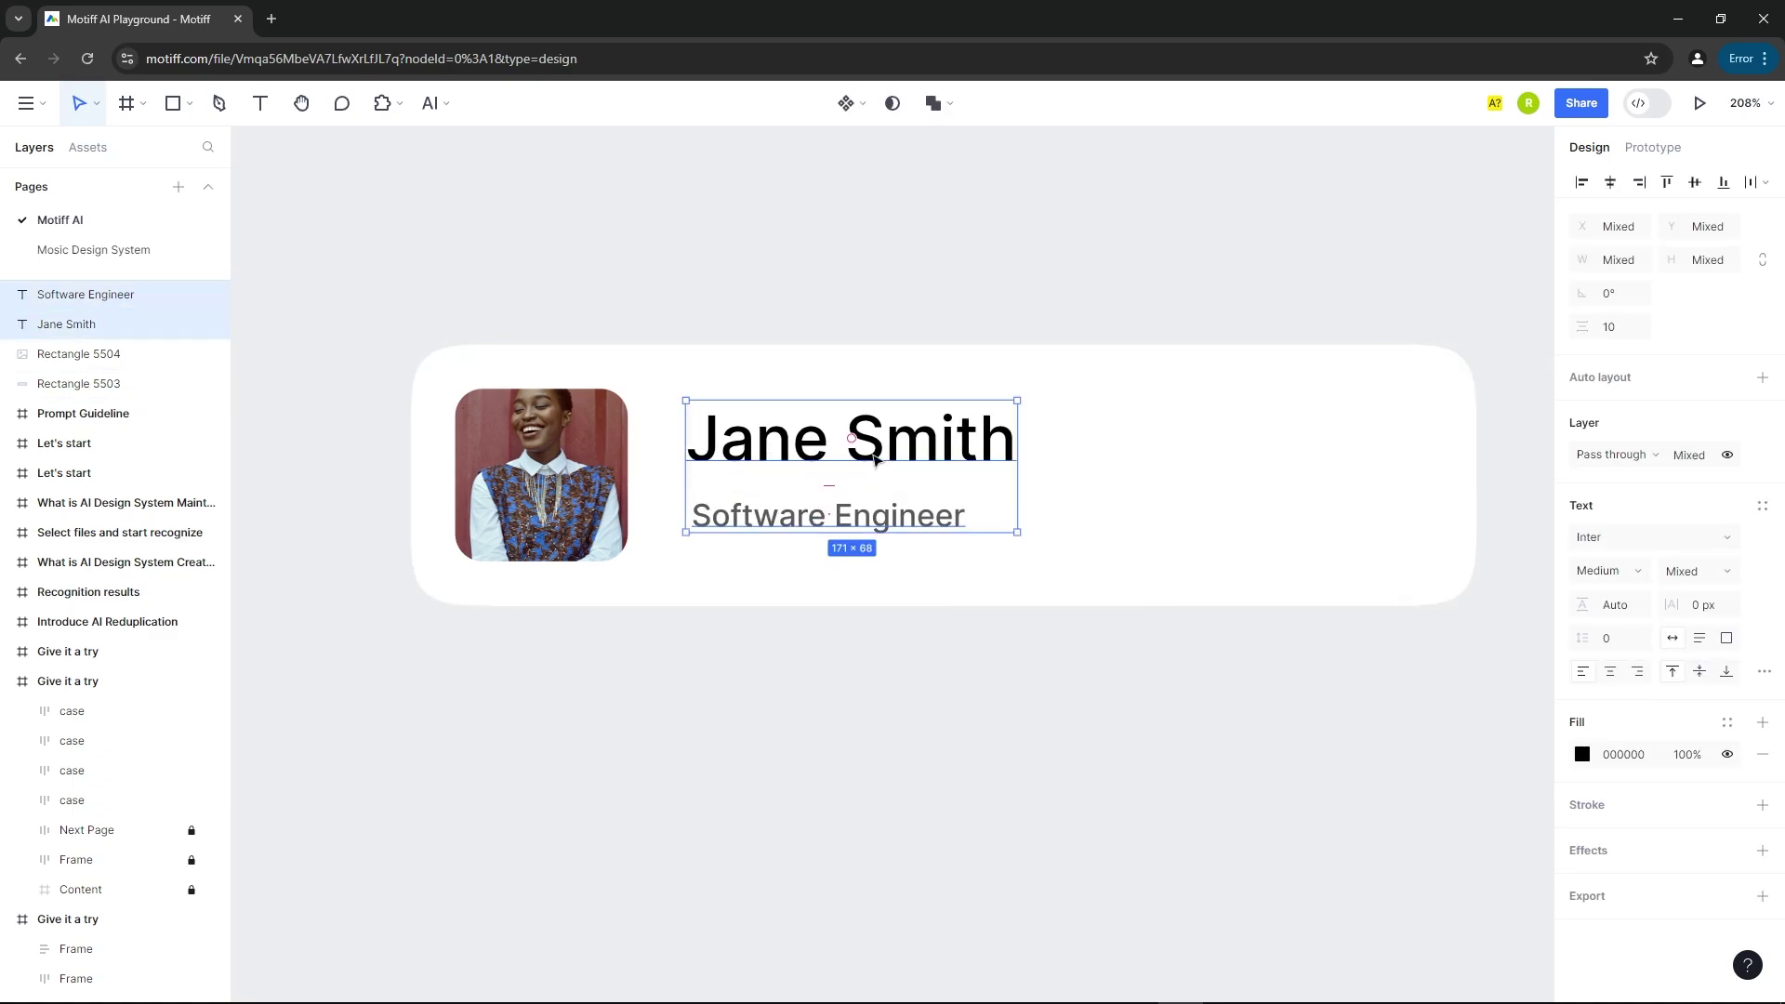
left_click(1642, 379)
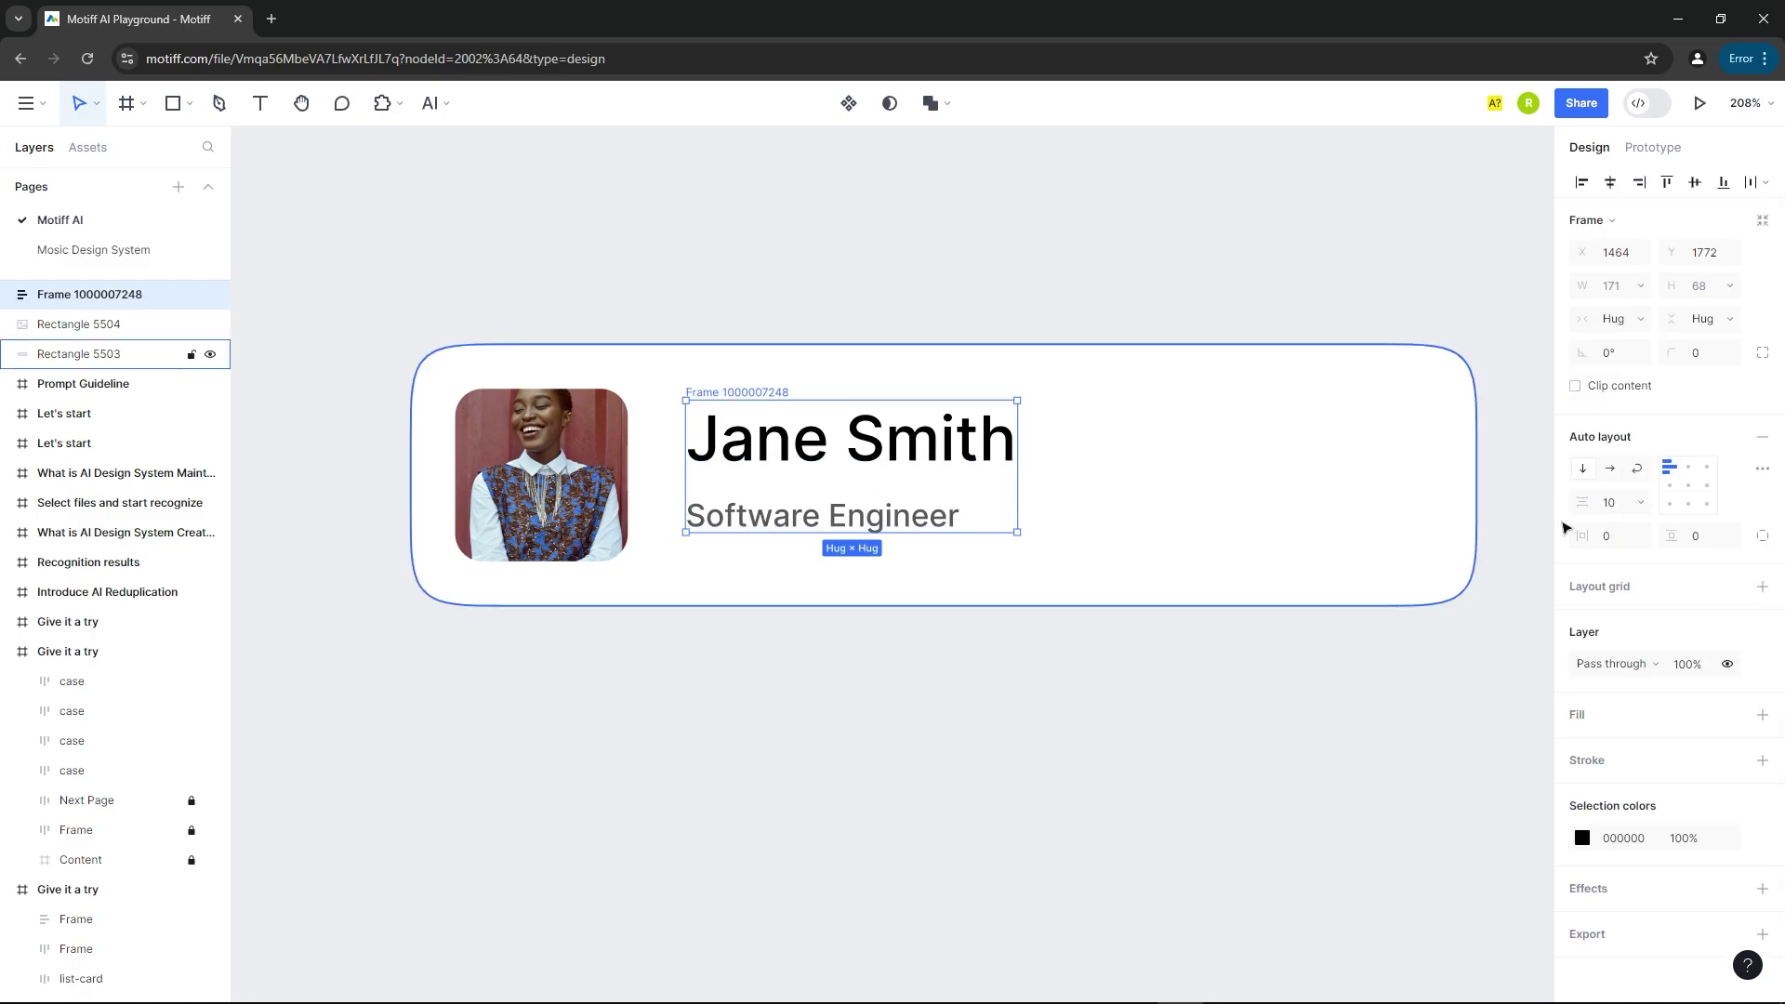
left_click(1017, 678)
Move the auto layout text frame closer to the portrait and centre it by eye against the image's height.
left_click(714, 402)
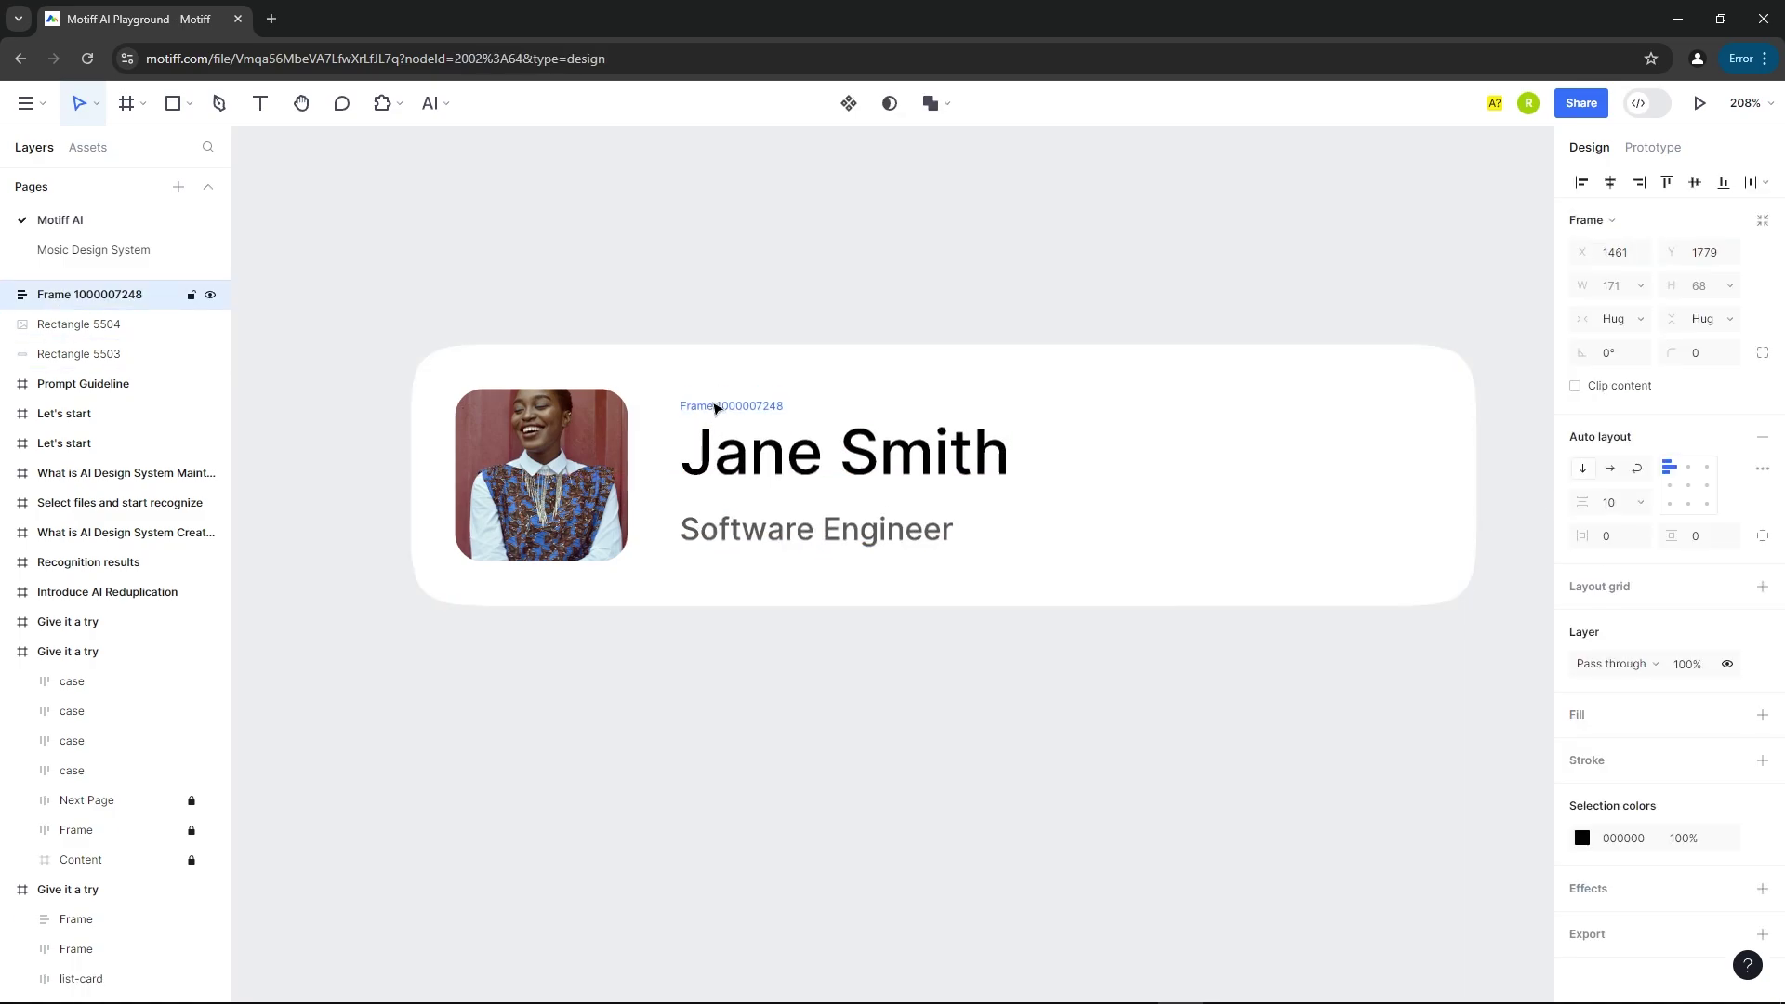
left_click_drag(714, 401, 705, 411)
left_click(625, 416, "shift")
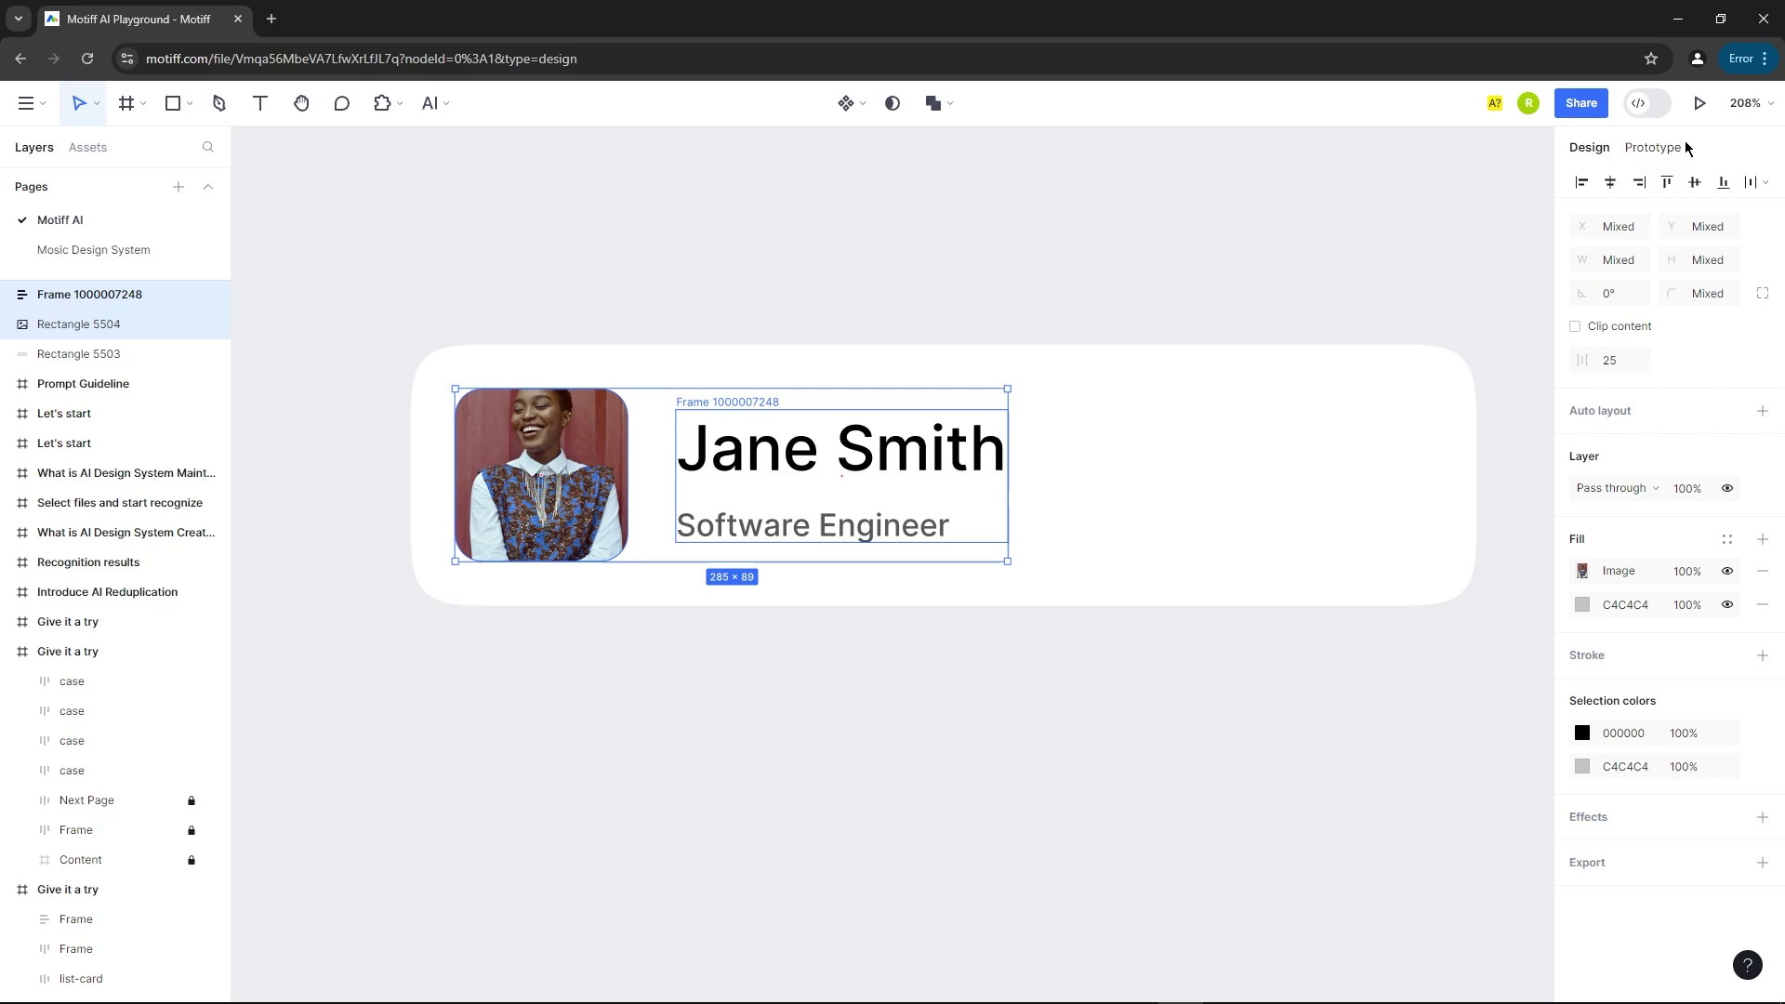
left_click(830, 671)
left_click(848, 469)
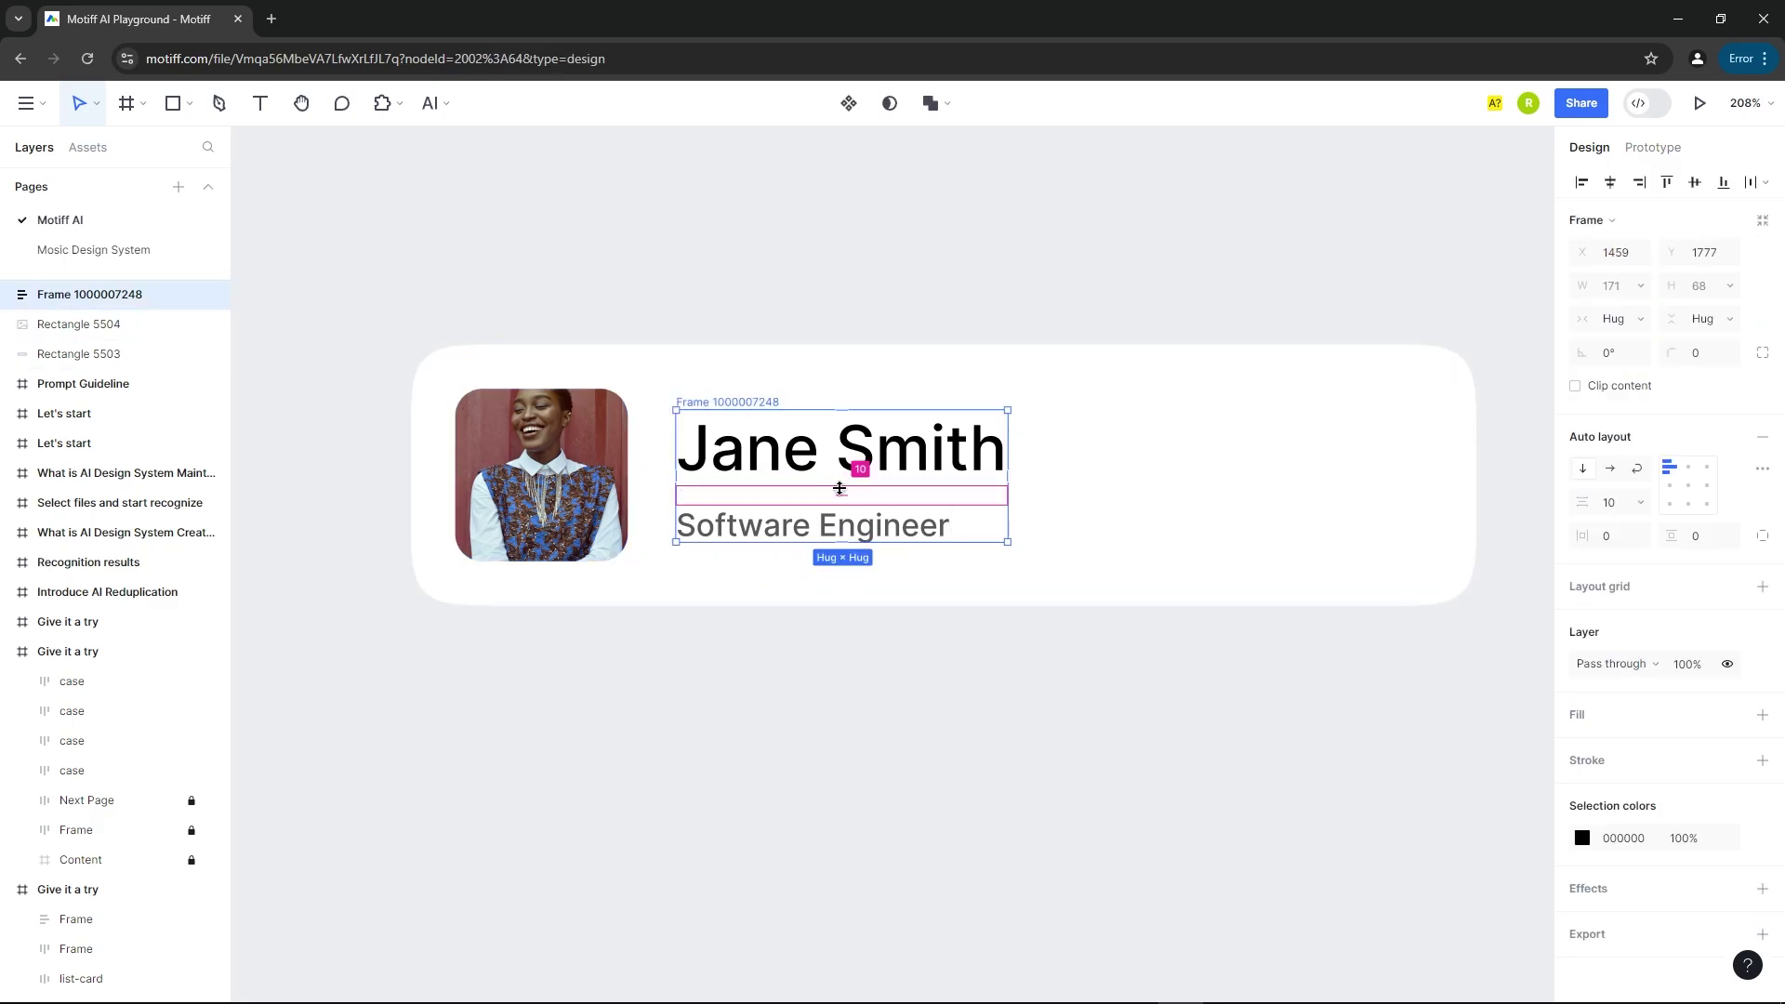
left_click(933, 462)
left_click(921, 666)
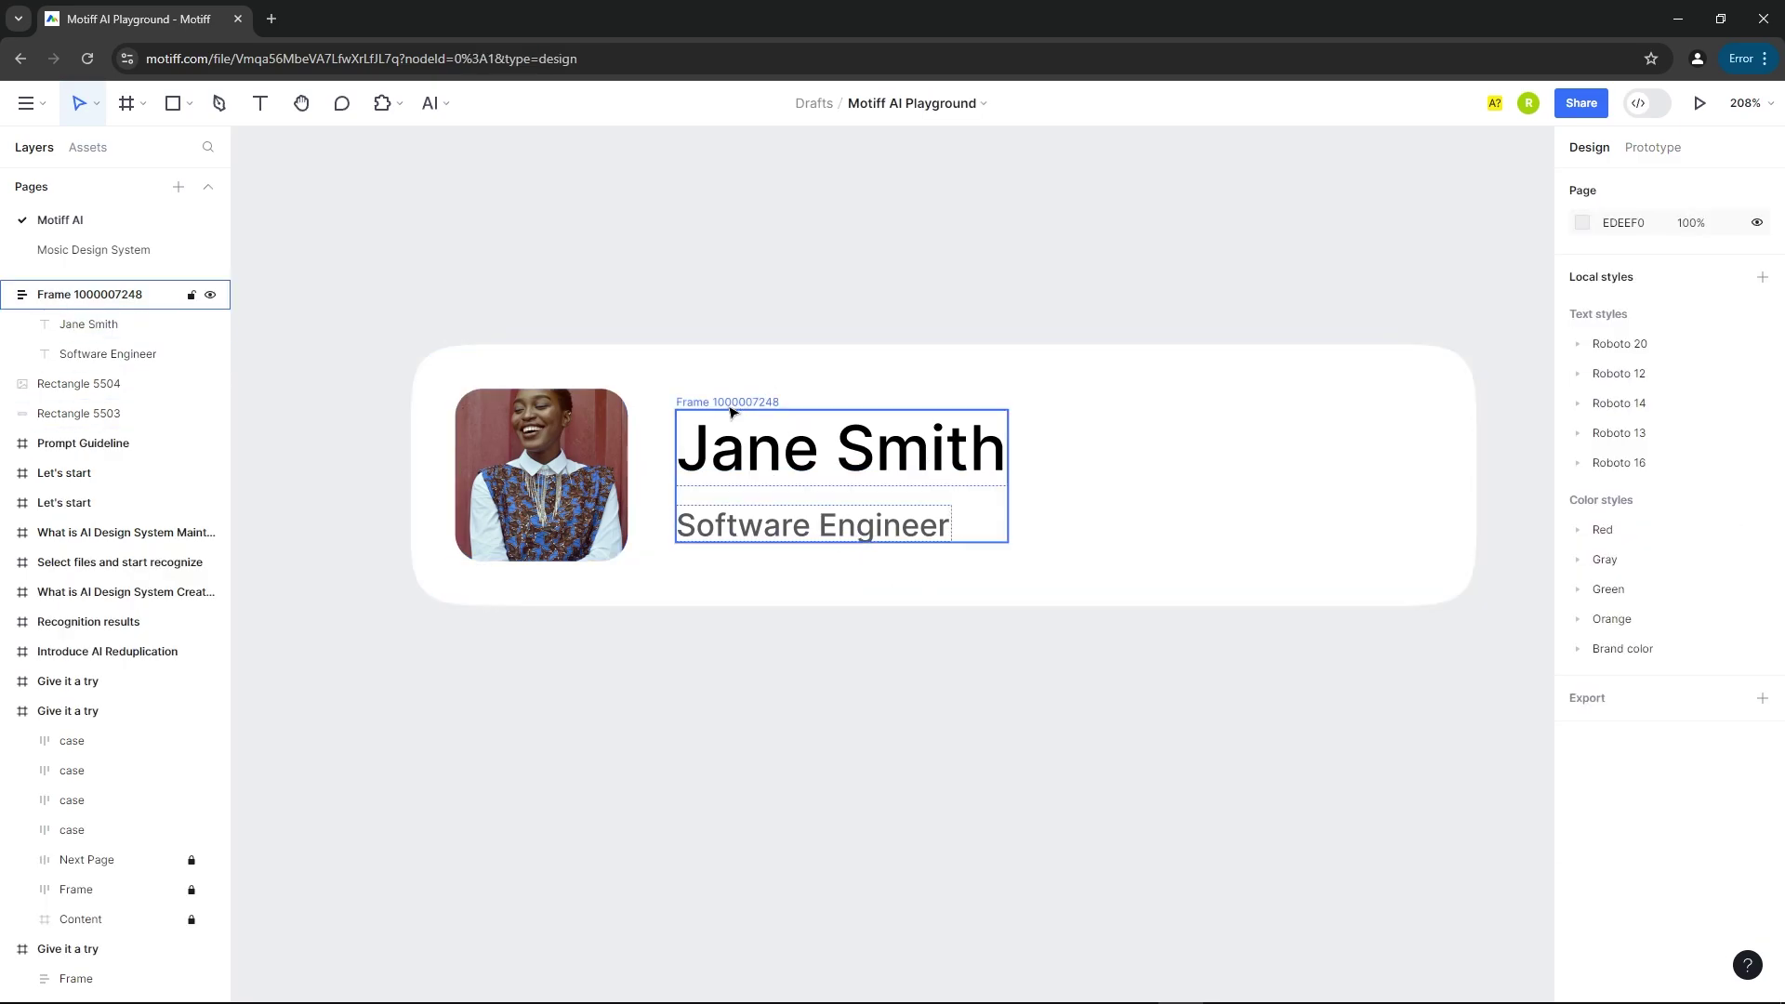
left_click(139, 294)
left_click(140, 383, "shift")
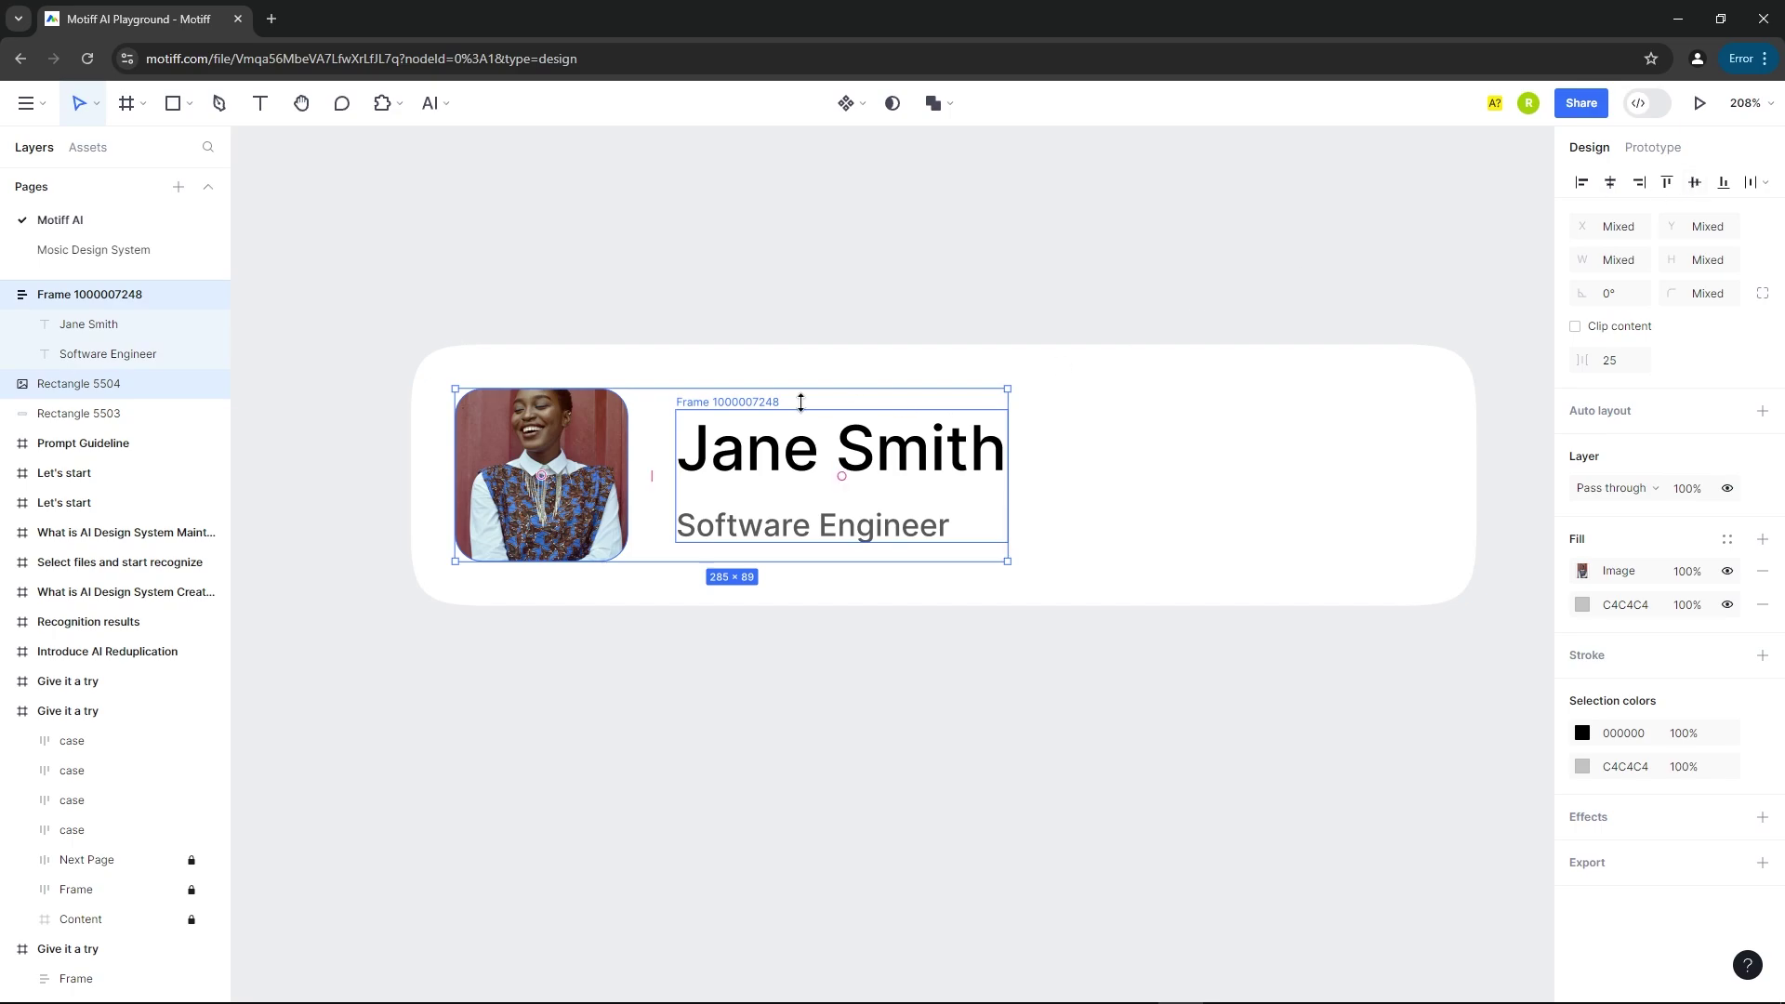
left_click(749, 410)
left_click_drag(749, 410, 744, 410)
Narrow the white card background to a width of 415, keeping its height of 135.
left_click(939, 321)
scroll(933, 351, "down", 5)
left_click(941, 351)
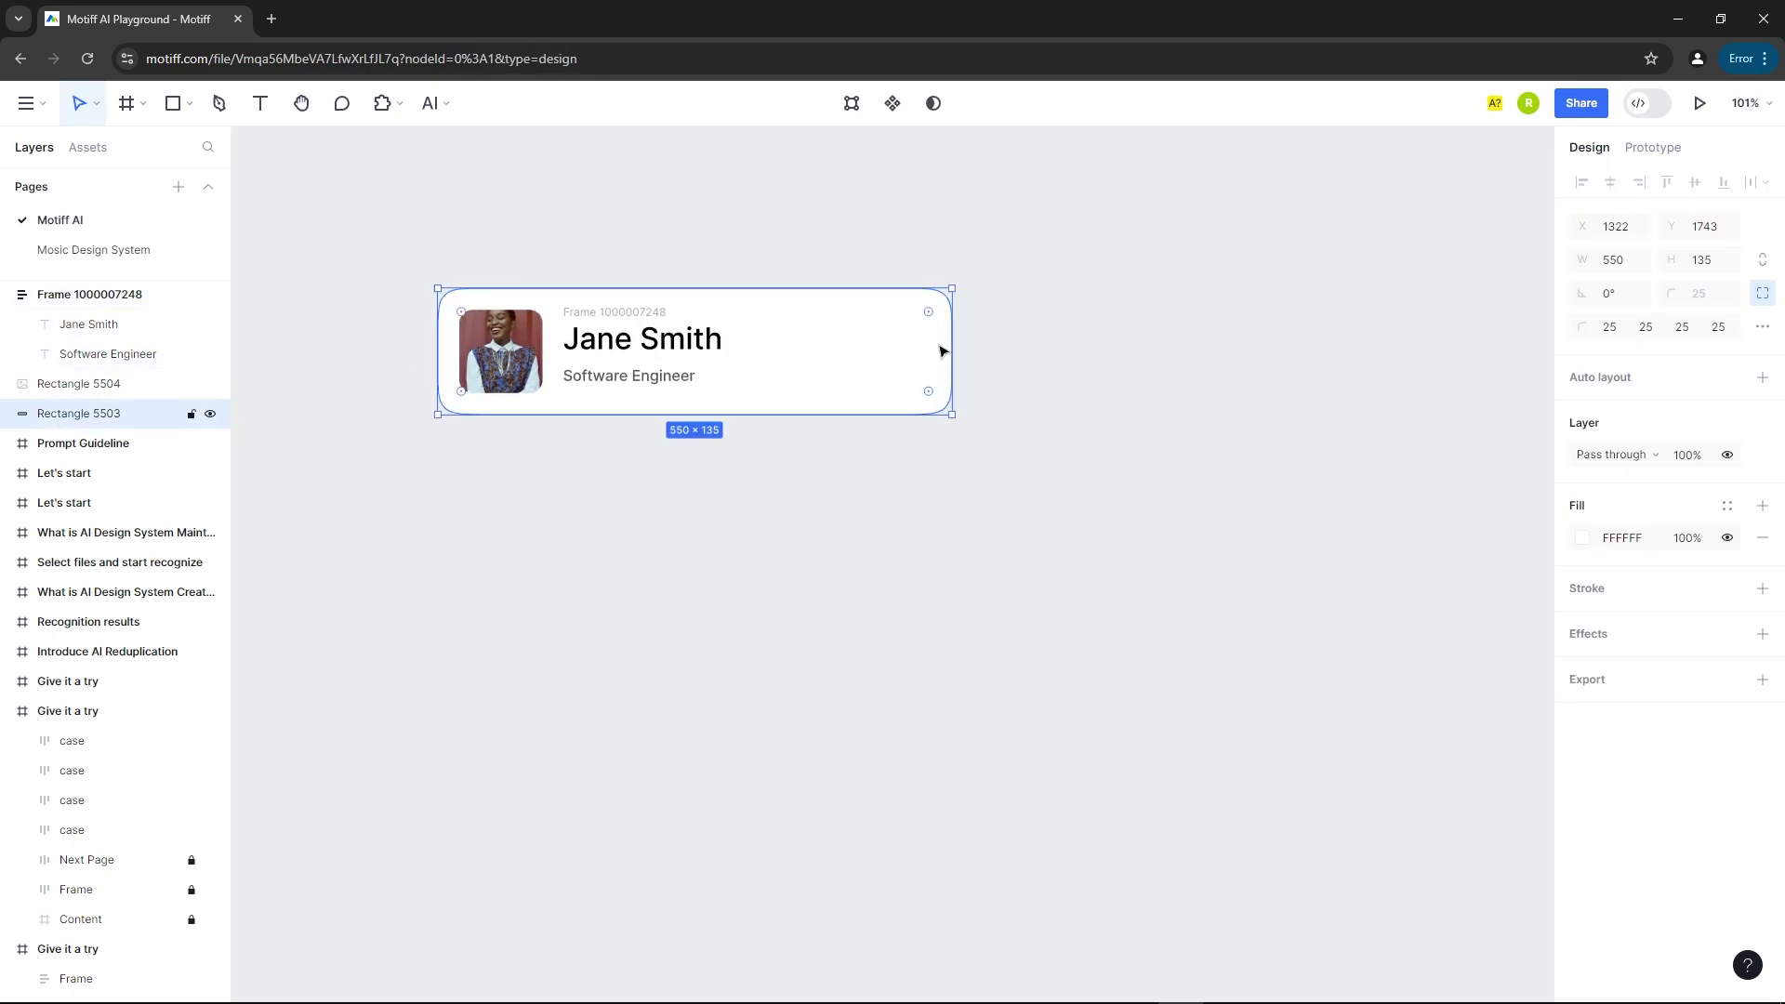
left_click_drag(949, 333, 826, 347)
Wrap the card background, portrait and text frame together in a single new frame.
left_click(415, 311)
scroll(414, 275, "up", 3)
left_click_drag(393, 220, 1177, 613)
right_click(937, 368)
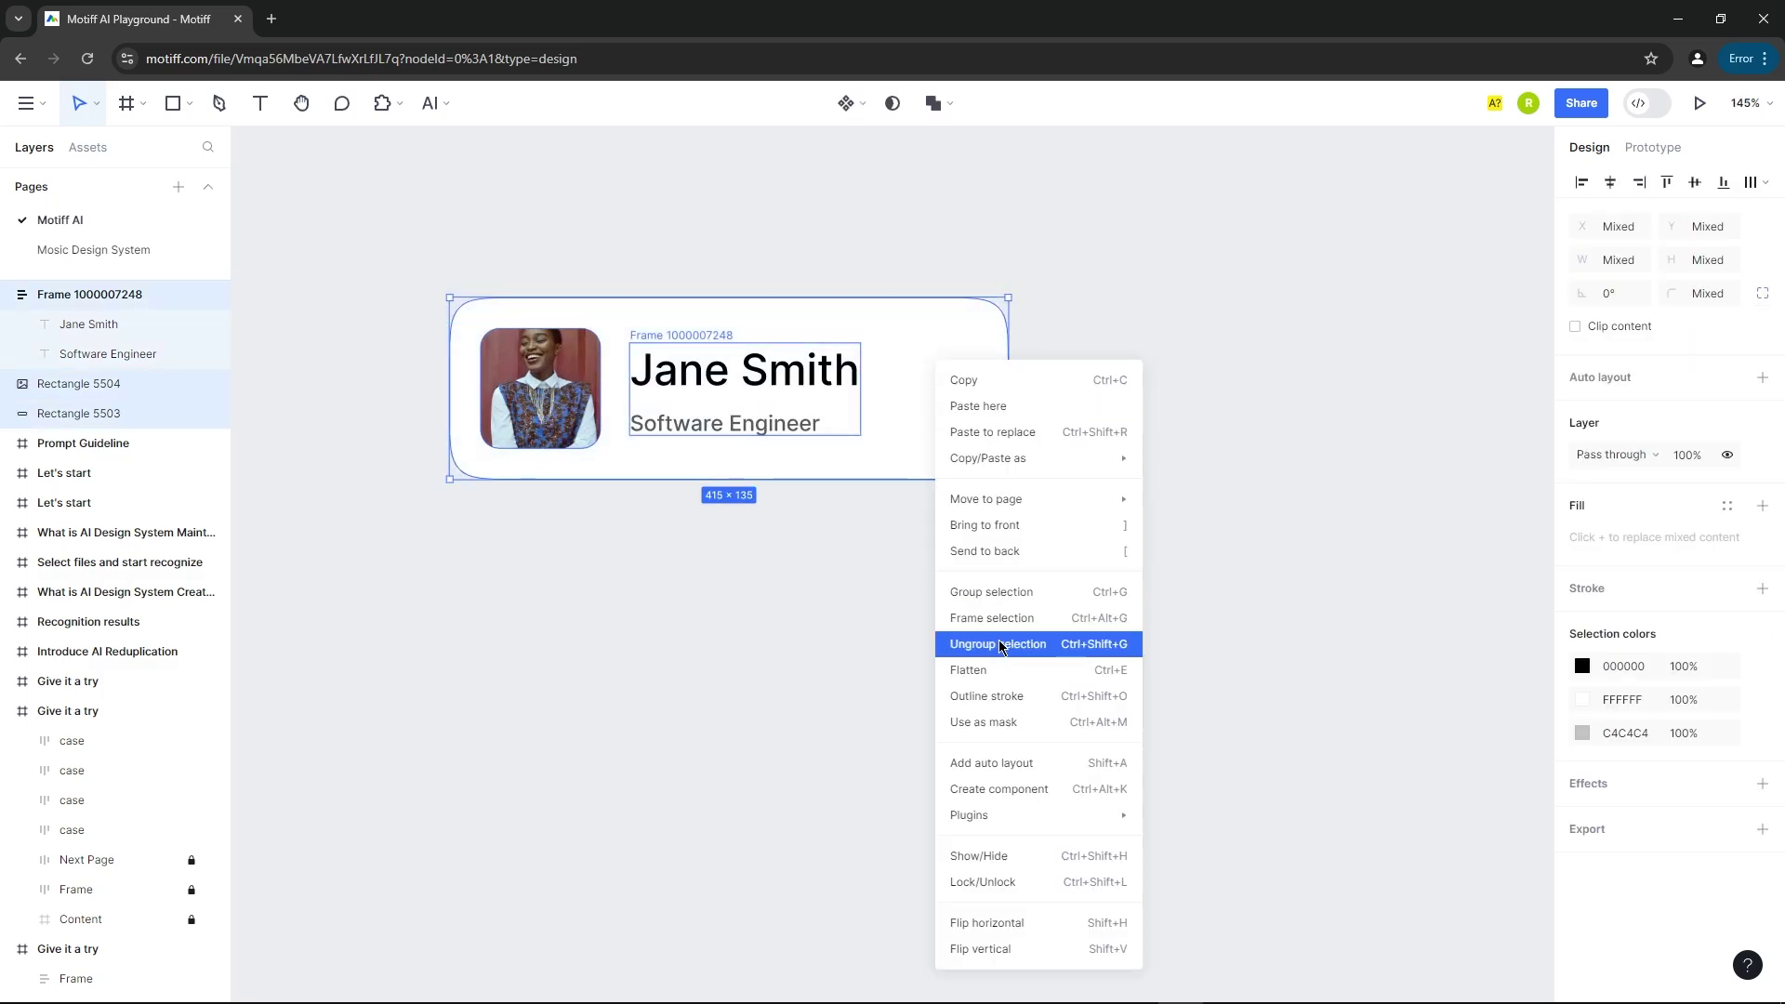
left_click(1023, 618)
left_click(1136, 327)
Use AI Reduplication on the framed profile card to generate three more cards stacked below it.
scroll(1135, 327, "down", 3)
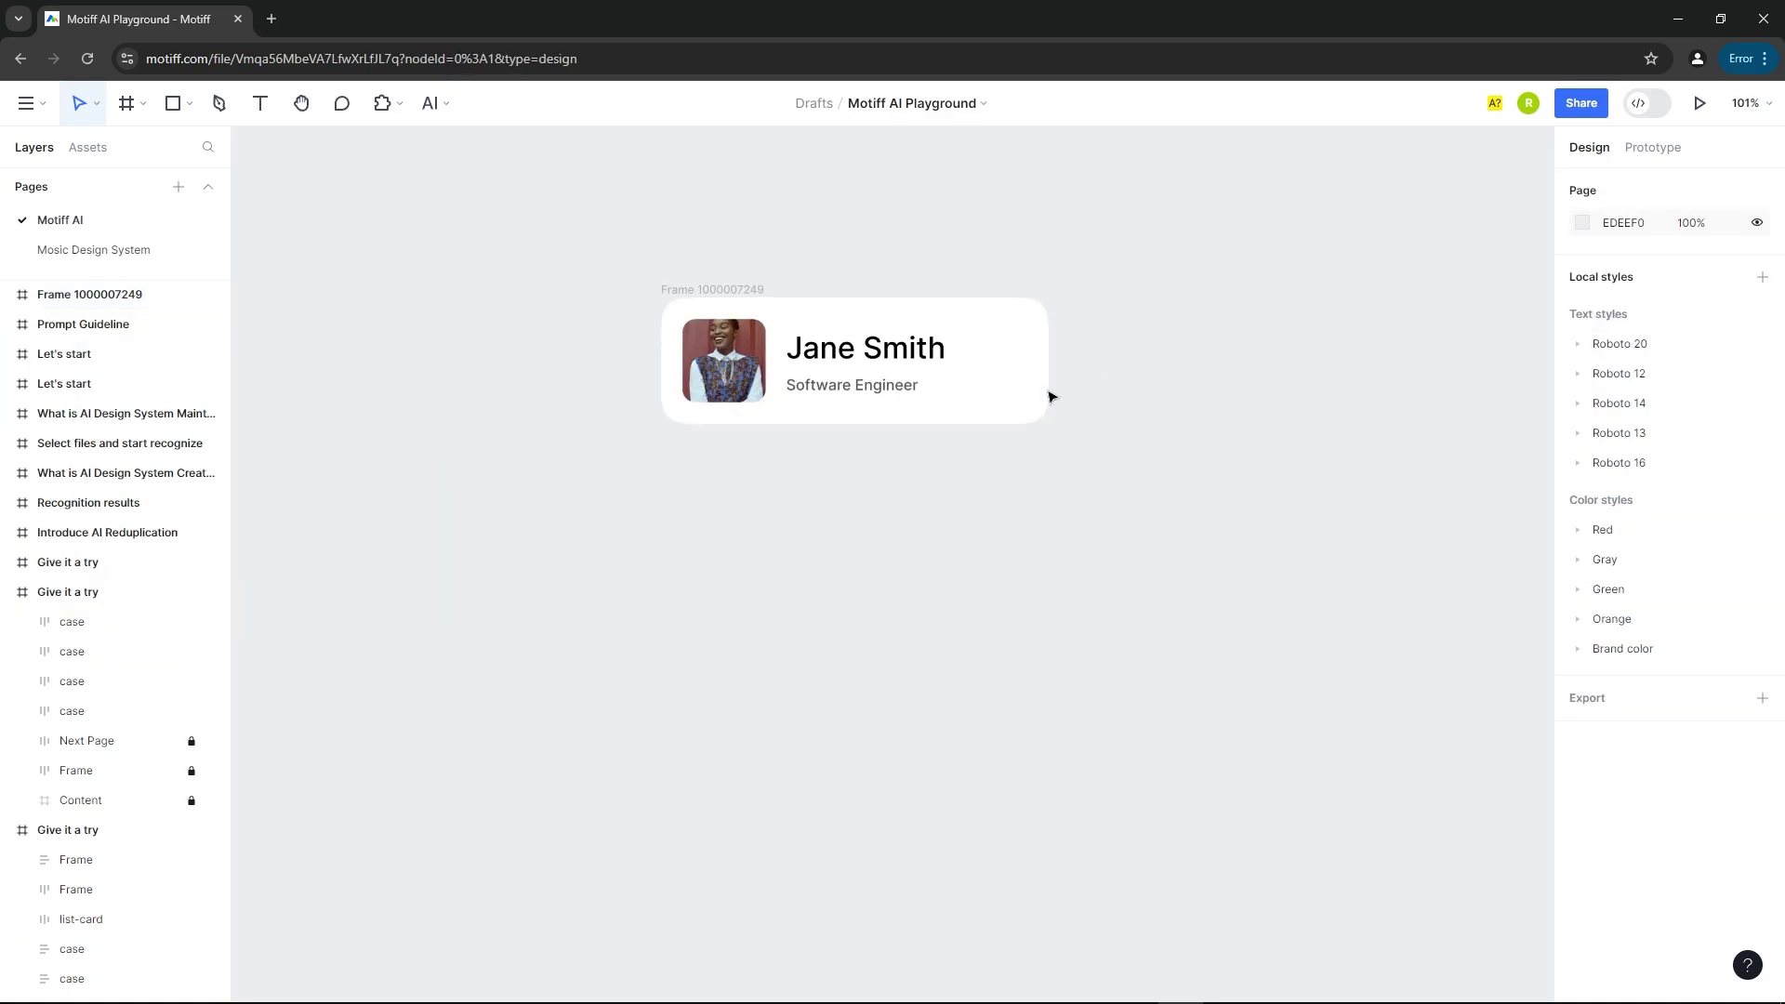
left_click(774, 313)
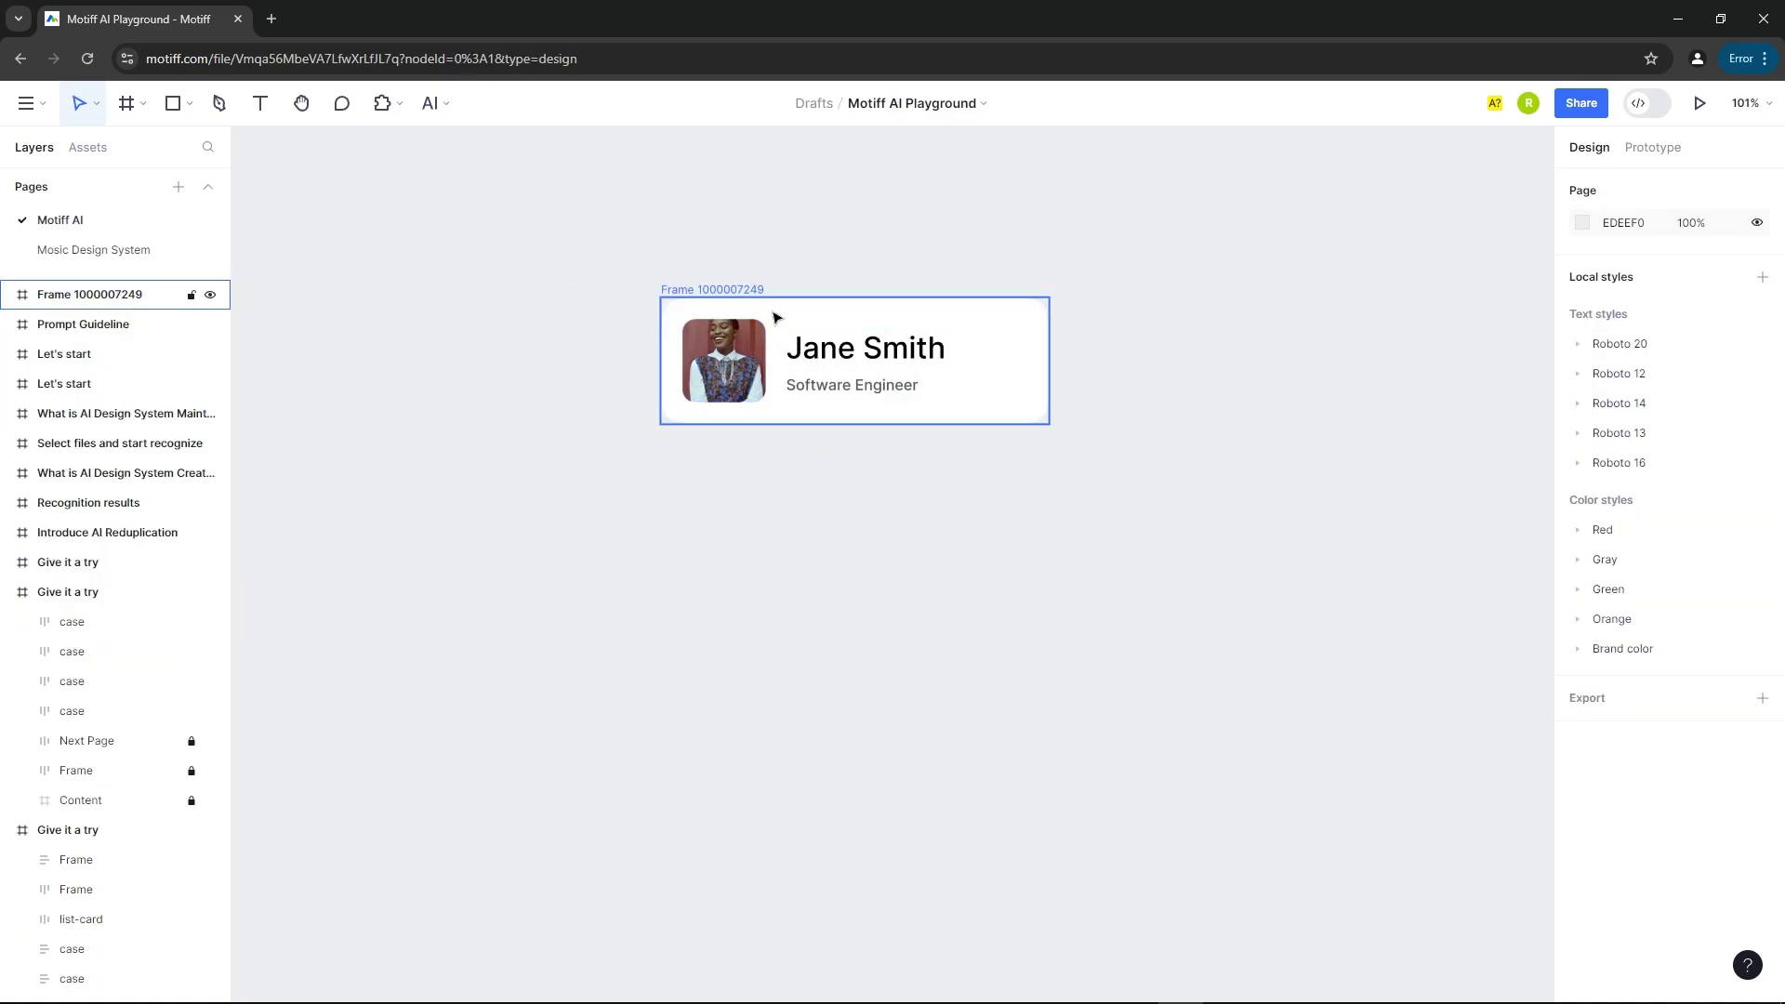
left_click(450, 106)
left_click(448, 224)
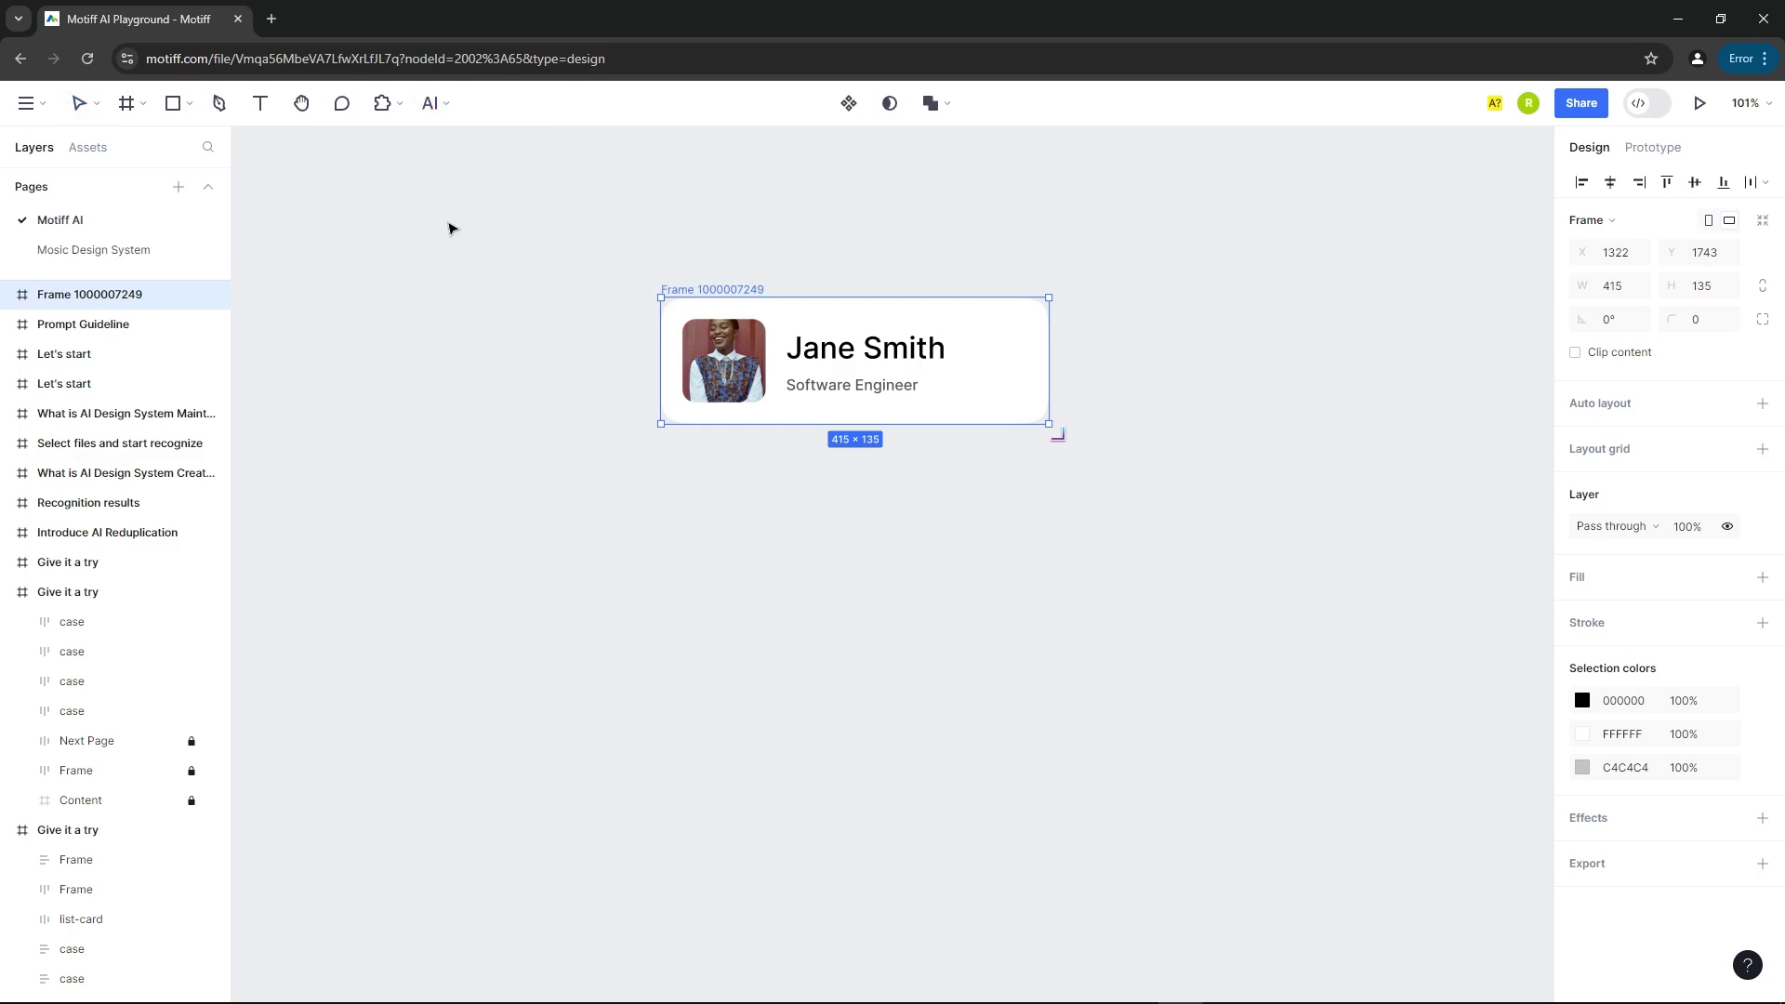
left_click_drag(1071, 439, 1075, 836)
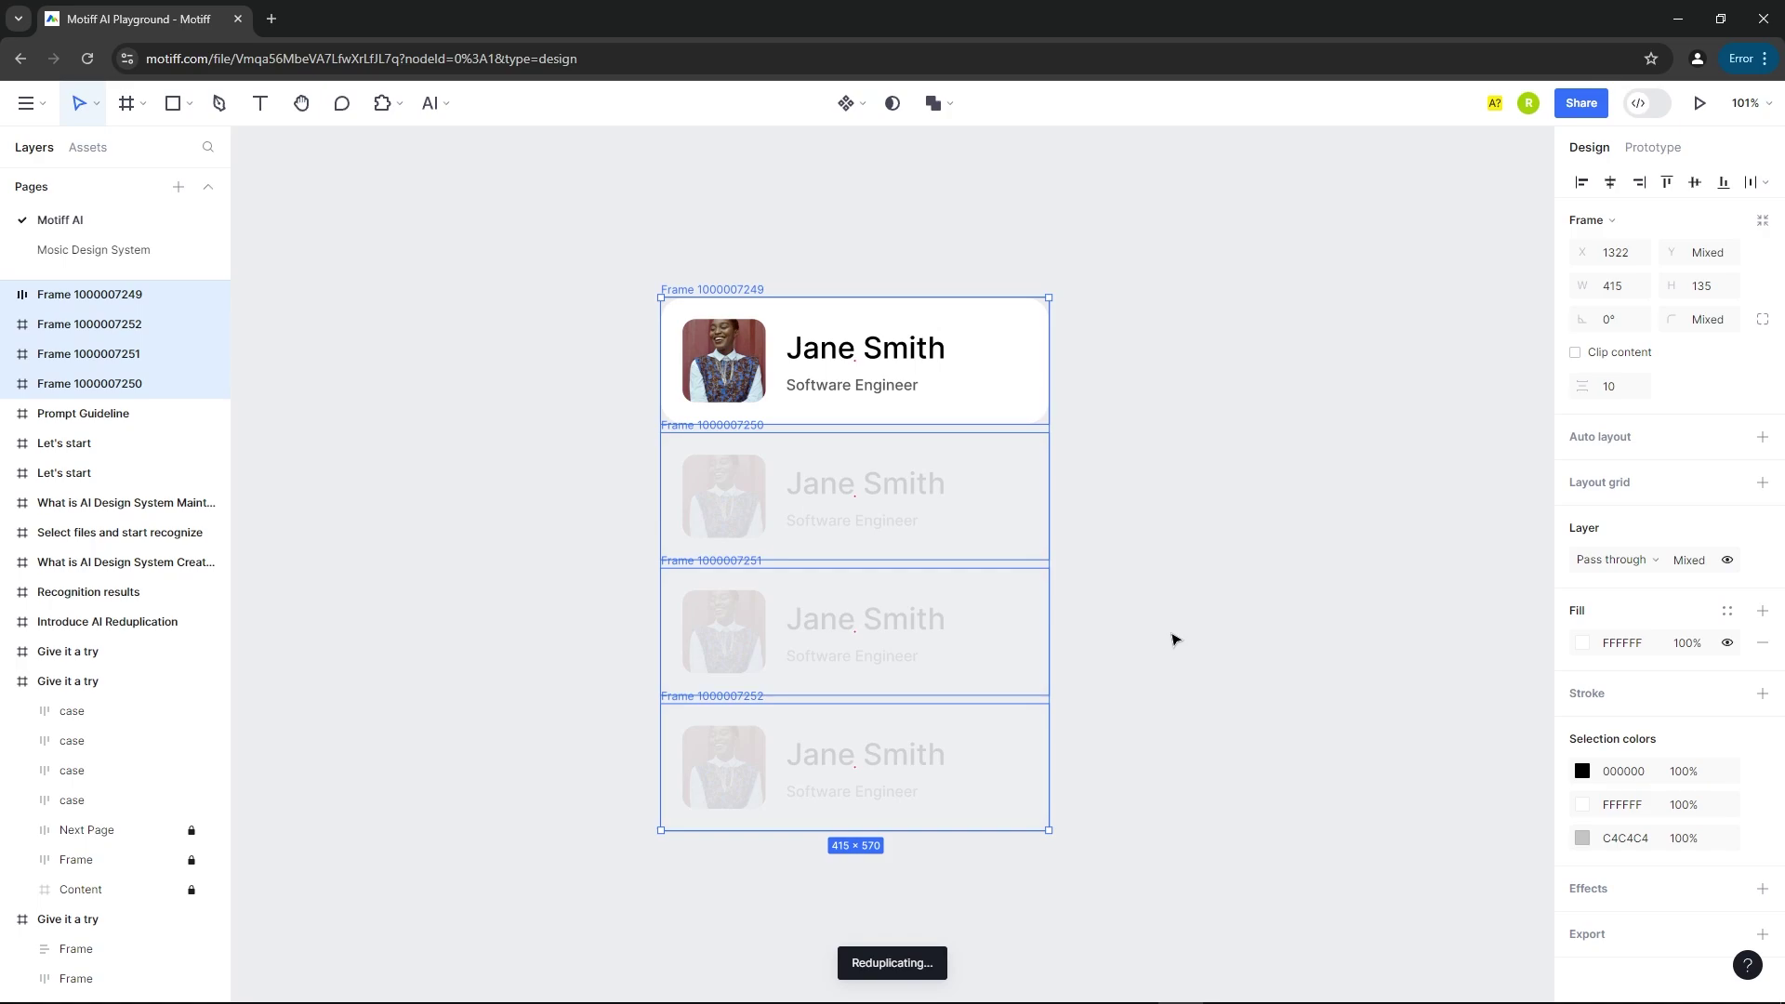
scroll(1162, 638, "down", 3)
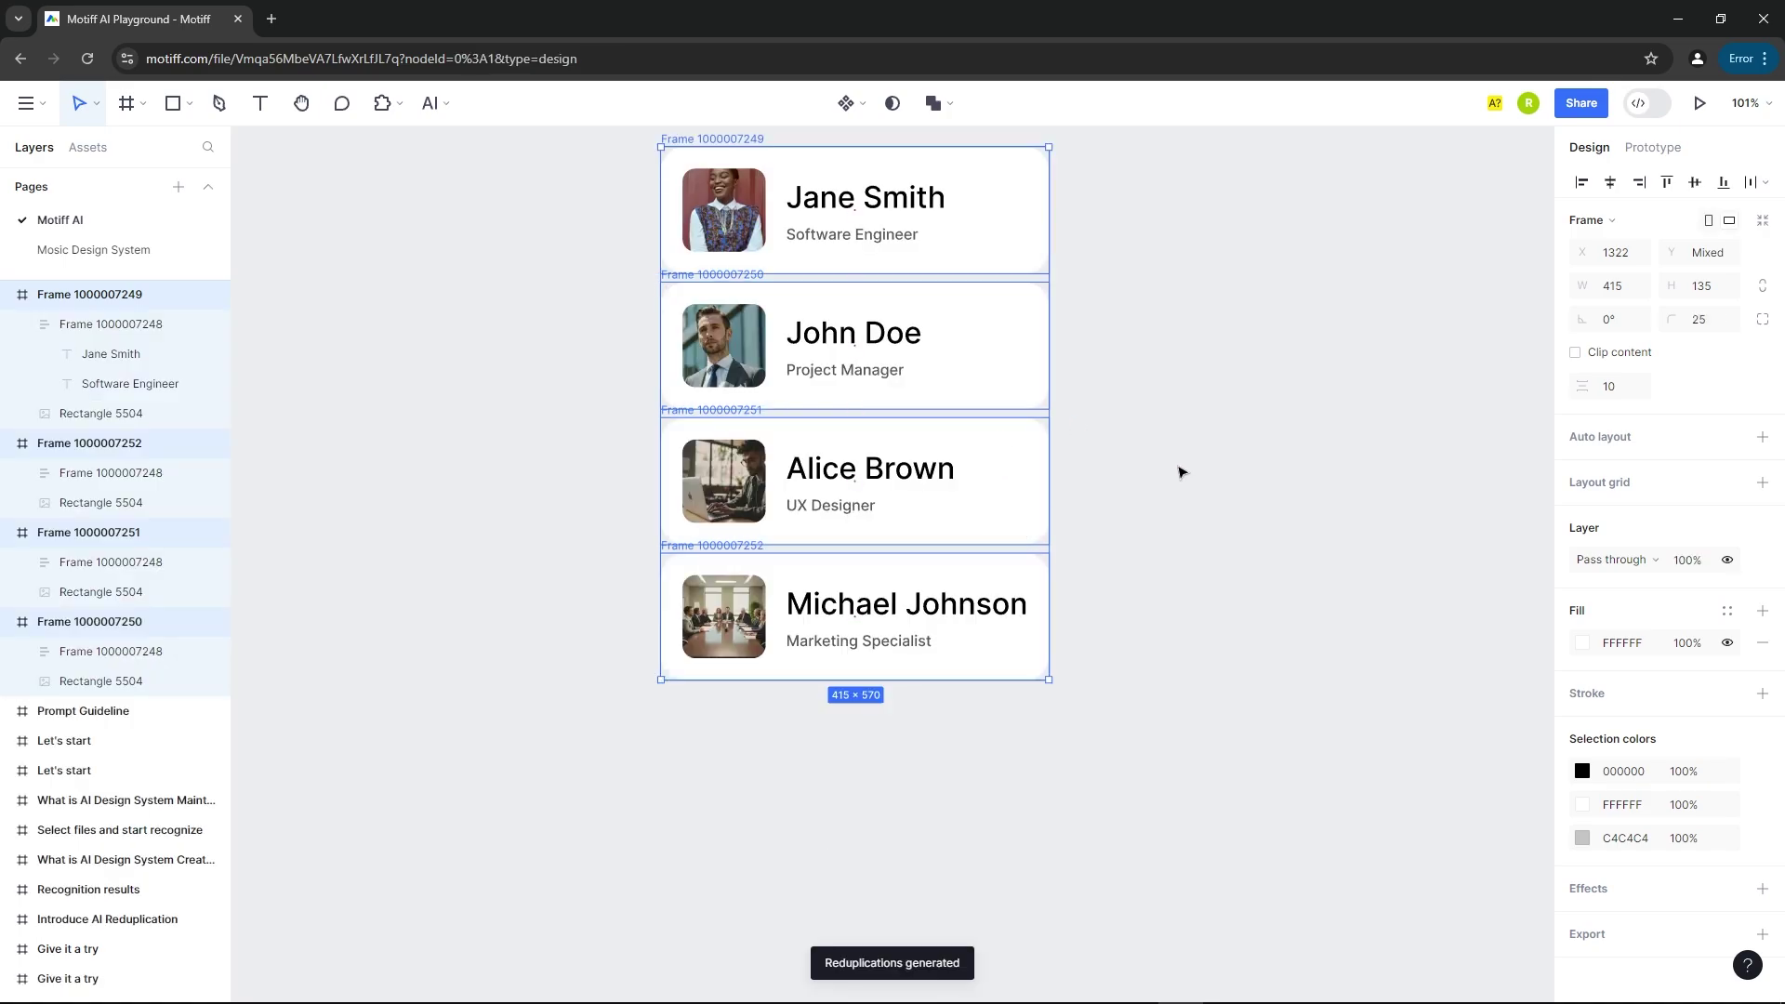
left_click(1200, 502)
Draw a frame of about 555 × 672 around the four profile cards.
scroll(1181, 507, "up", 1)
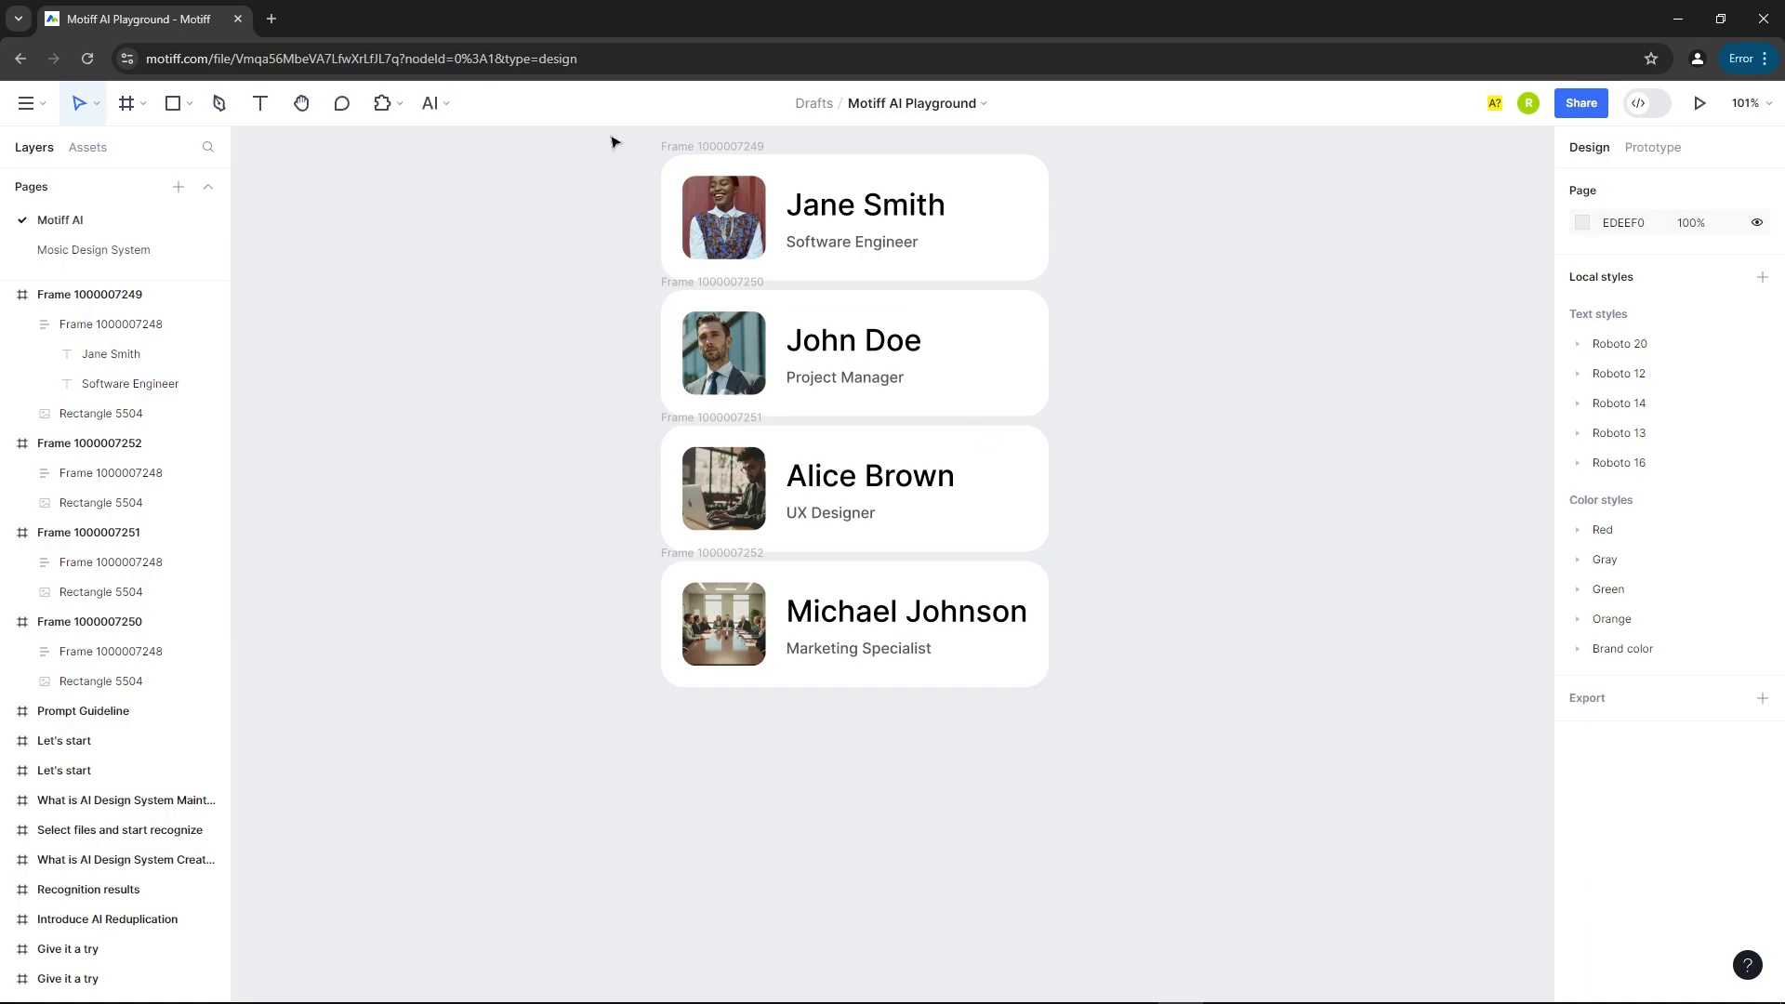
scroll(631, 183, "up", 2)
scroll(630, 193, "down", 1)
left_click(125, 103)
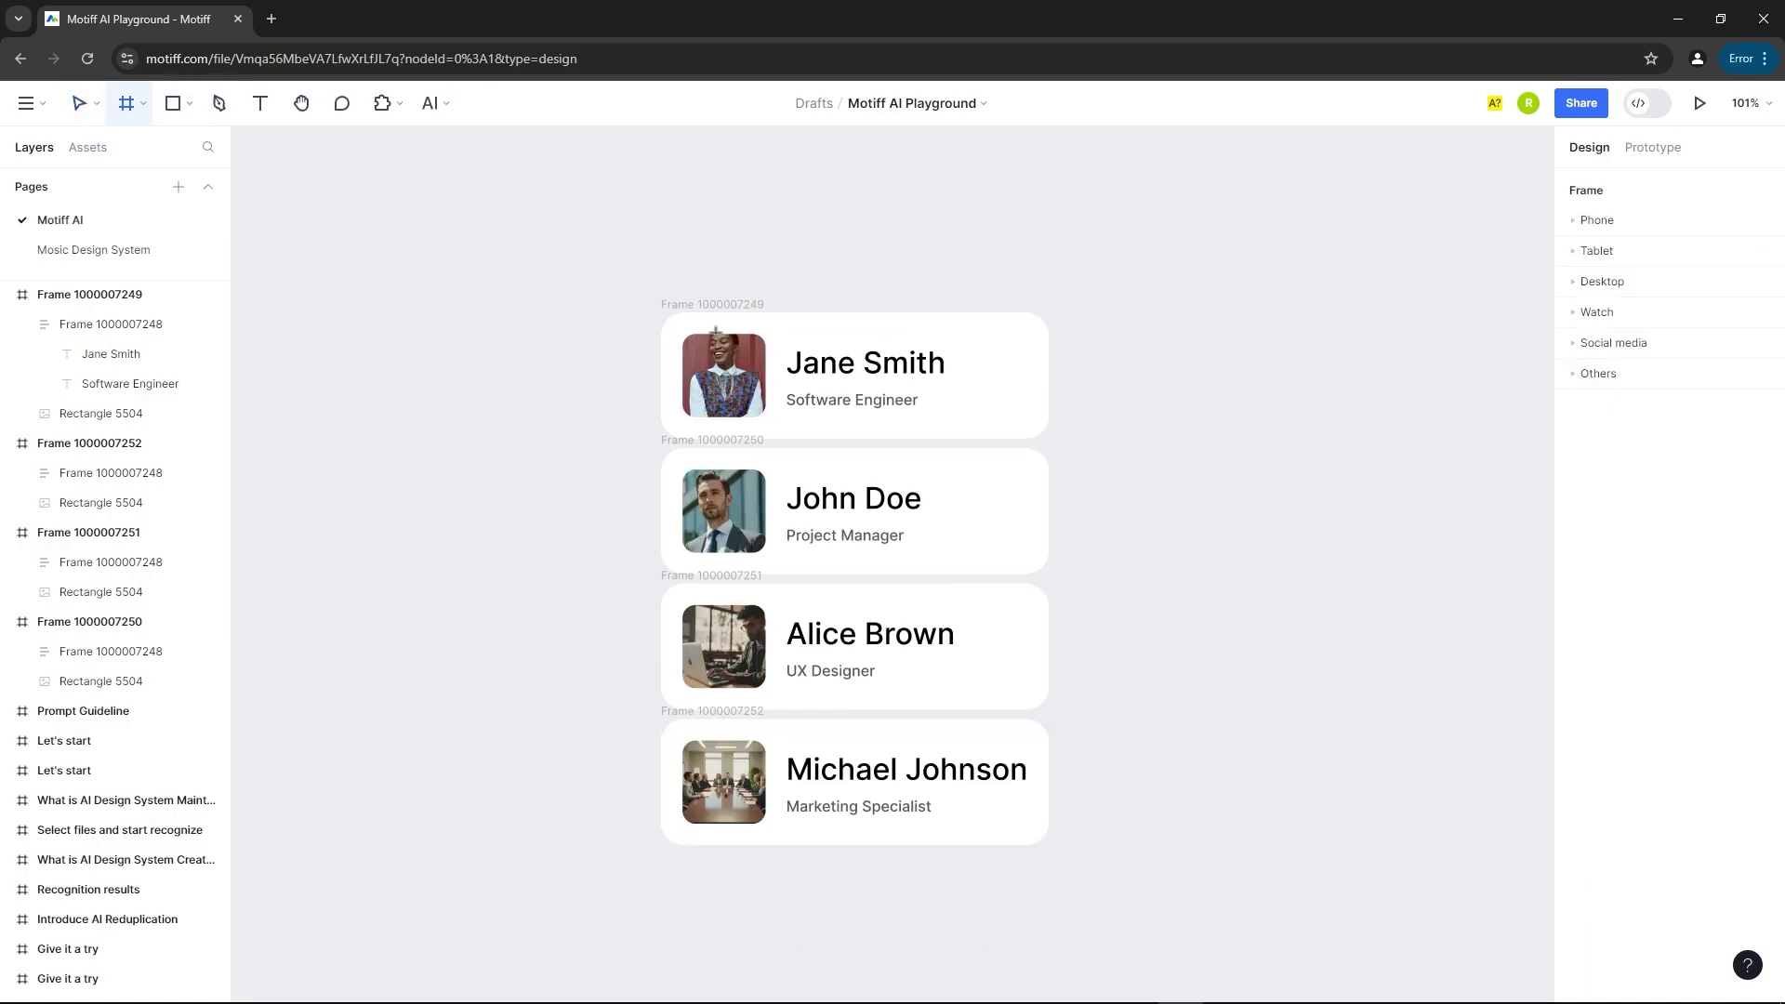
left_click_drag(606, 259, 1125, 887)
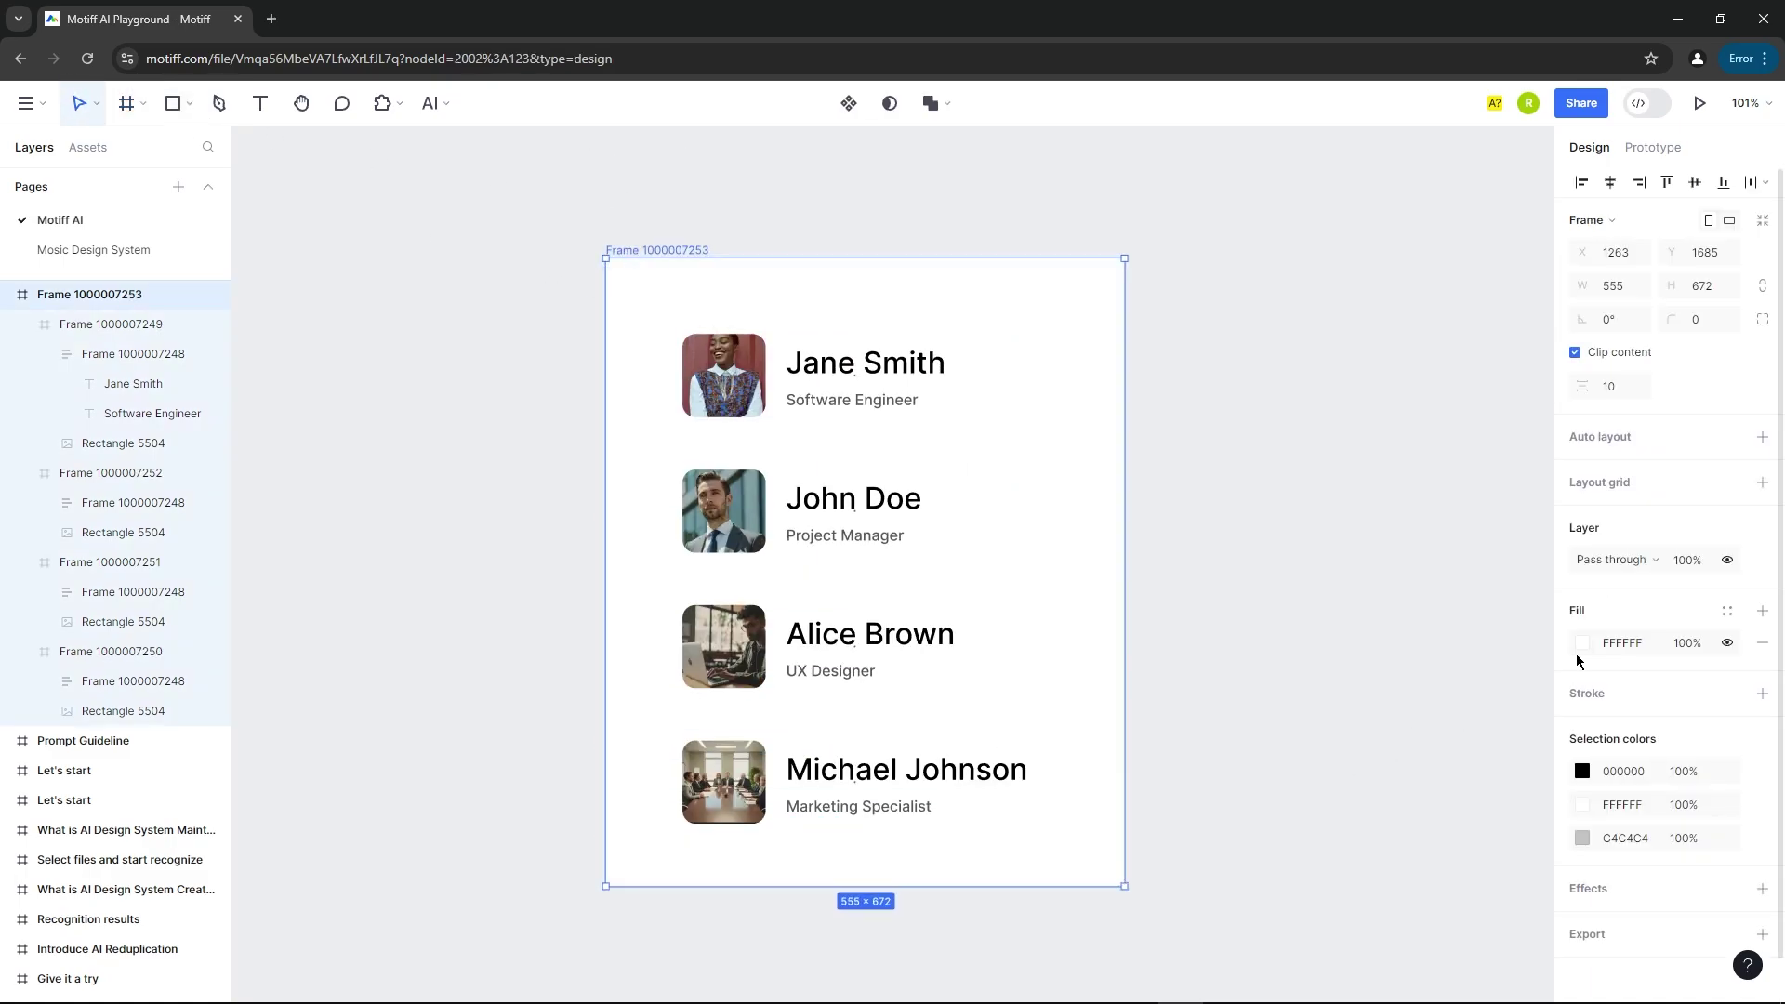
Change the new outer frame's fill to the light bluish grey E6E8EE.
left_click(1580, 644)
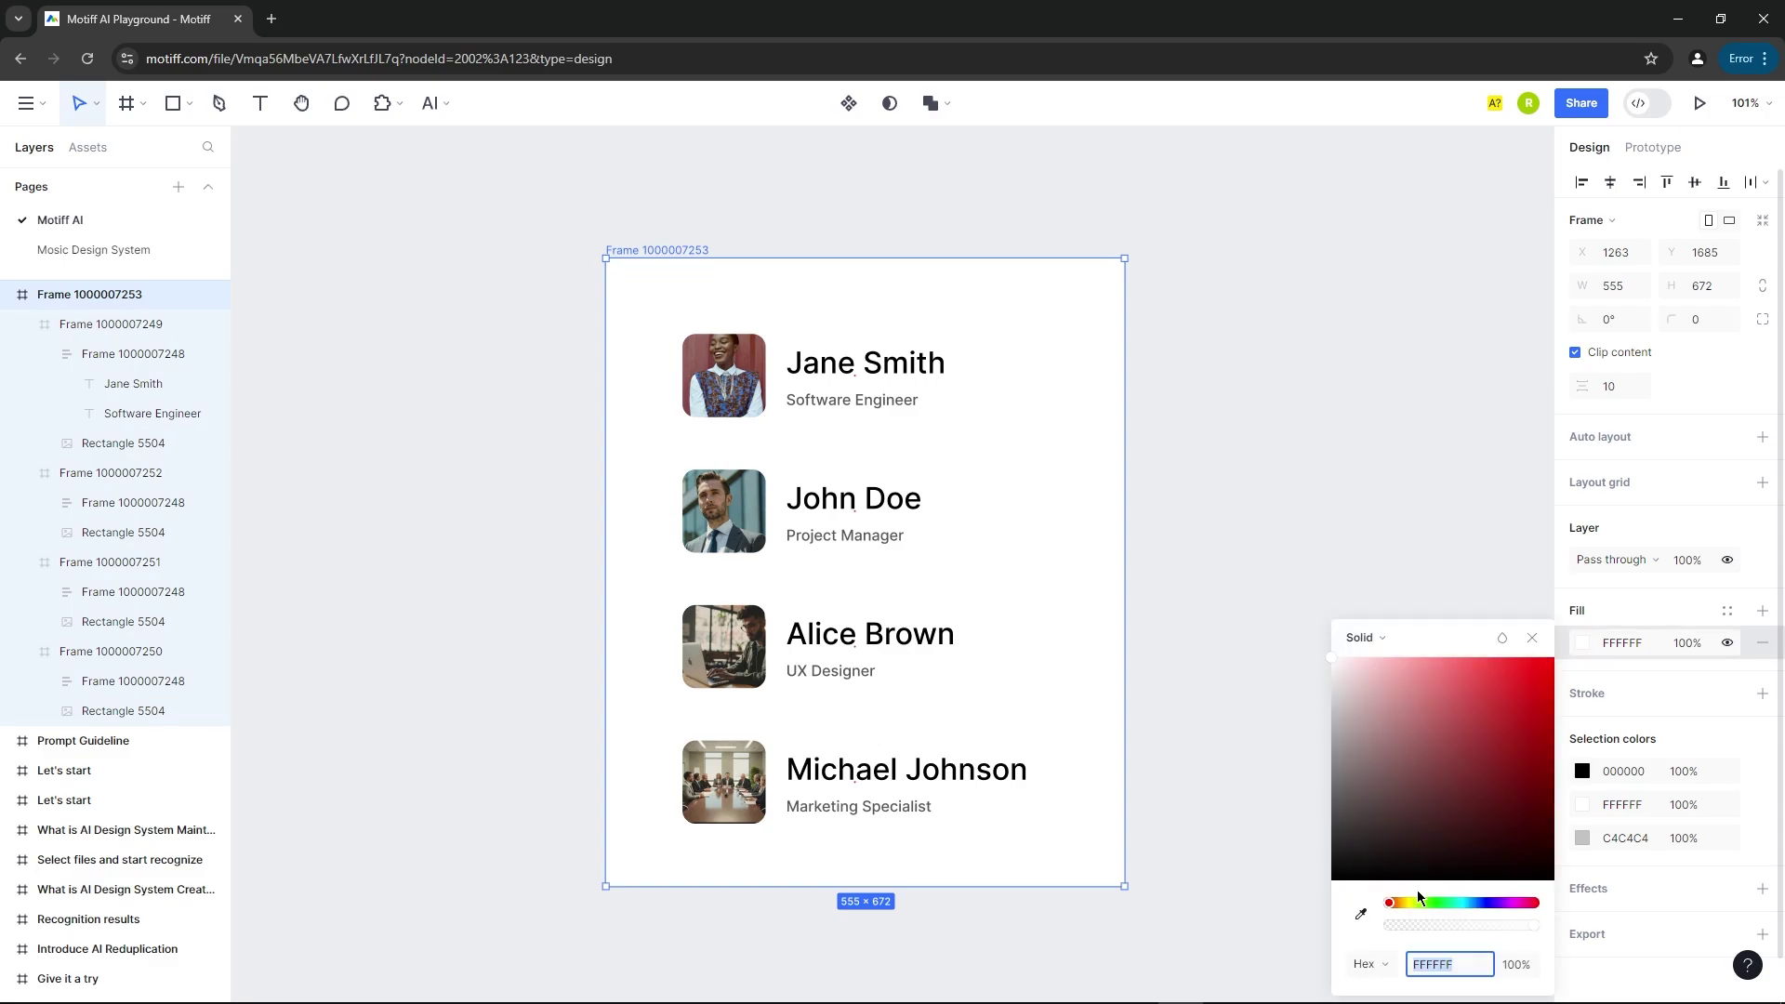
left_click(1480, 905)
left_click_drag(1346, 677, 1339, 674)
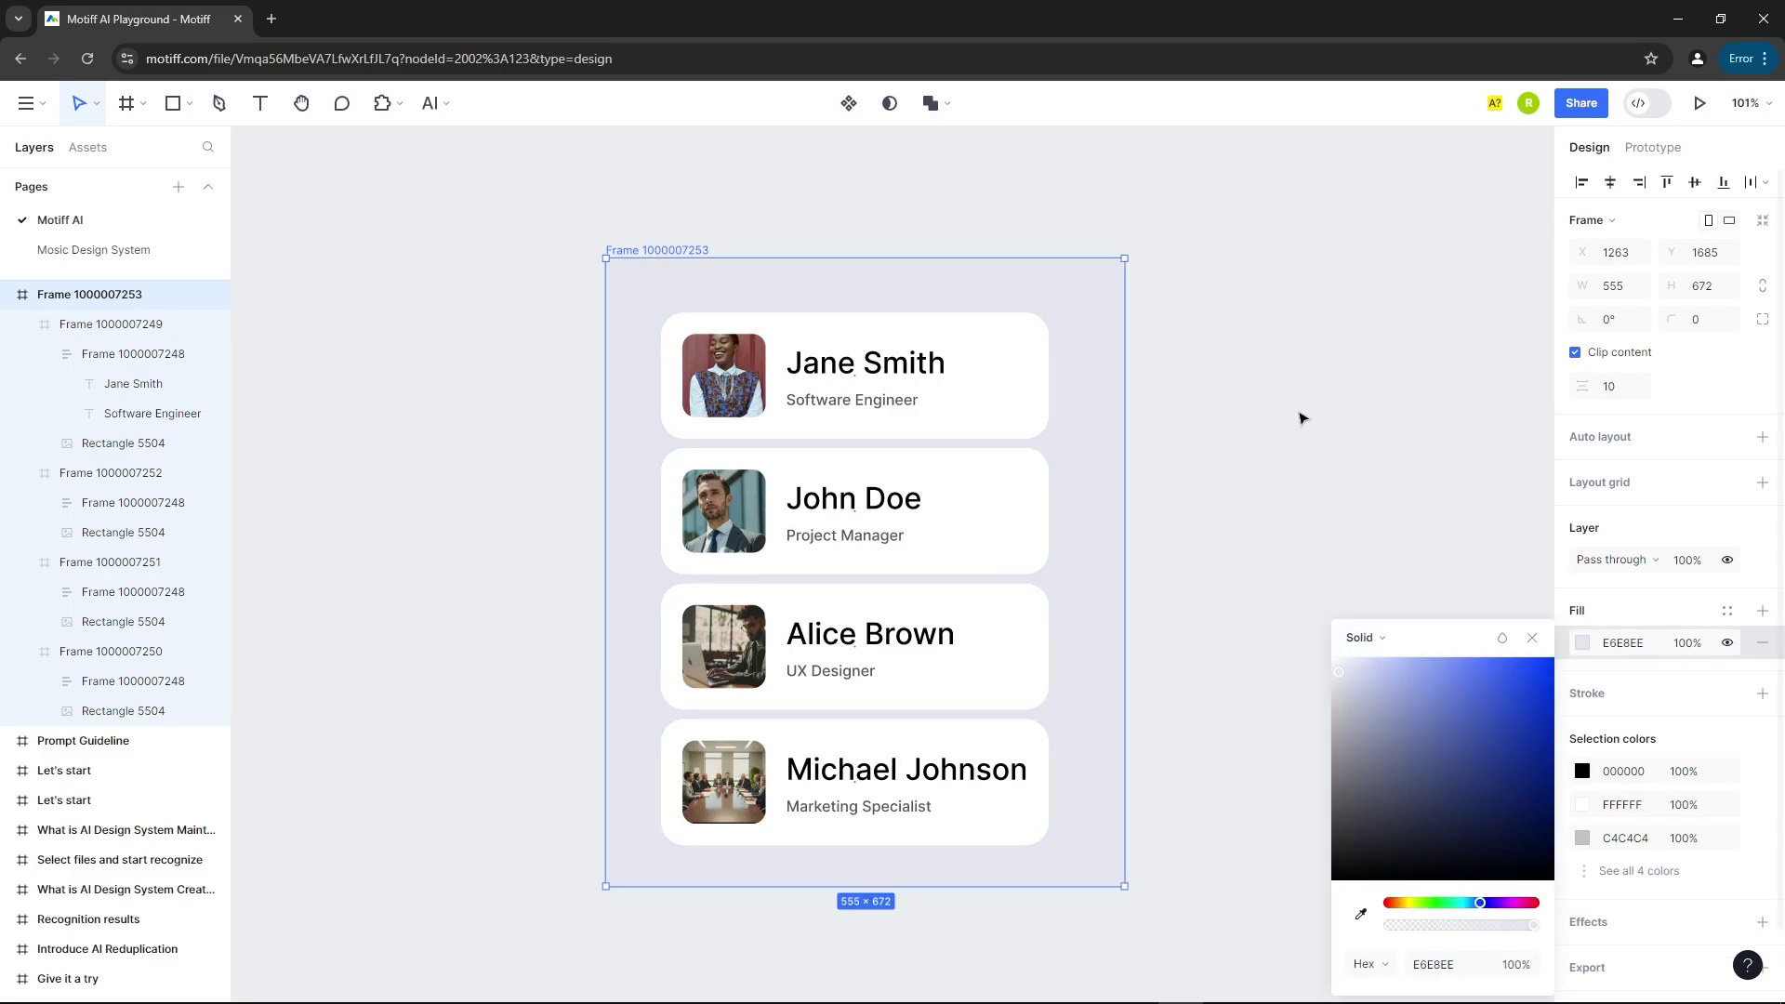
left_click(1300, 414)
Look through the Playground's AI Layout section up to the "Give it a try: AI builds temporary structure" example.
scroll(865, 391, "down", 1)
scroll(477, 270, "down", 3)
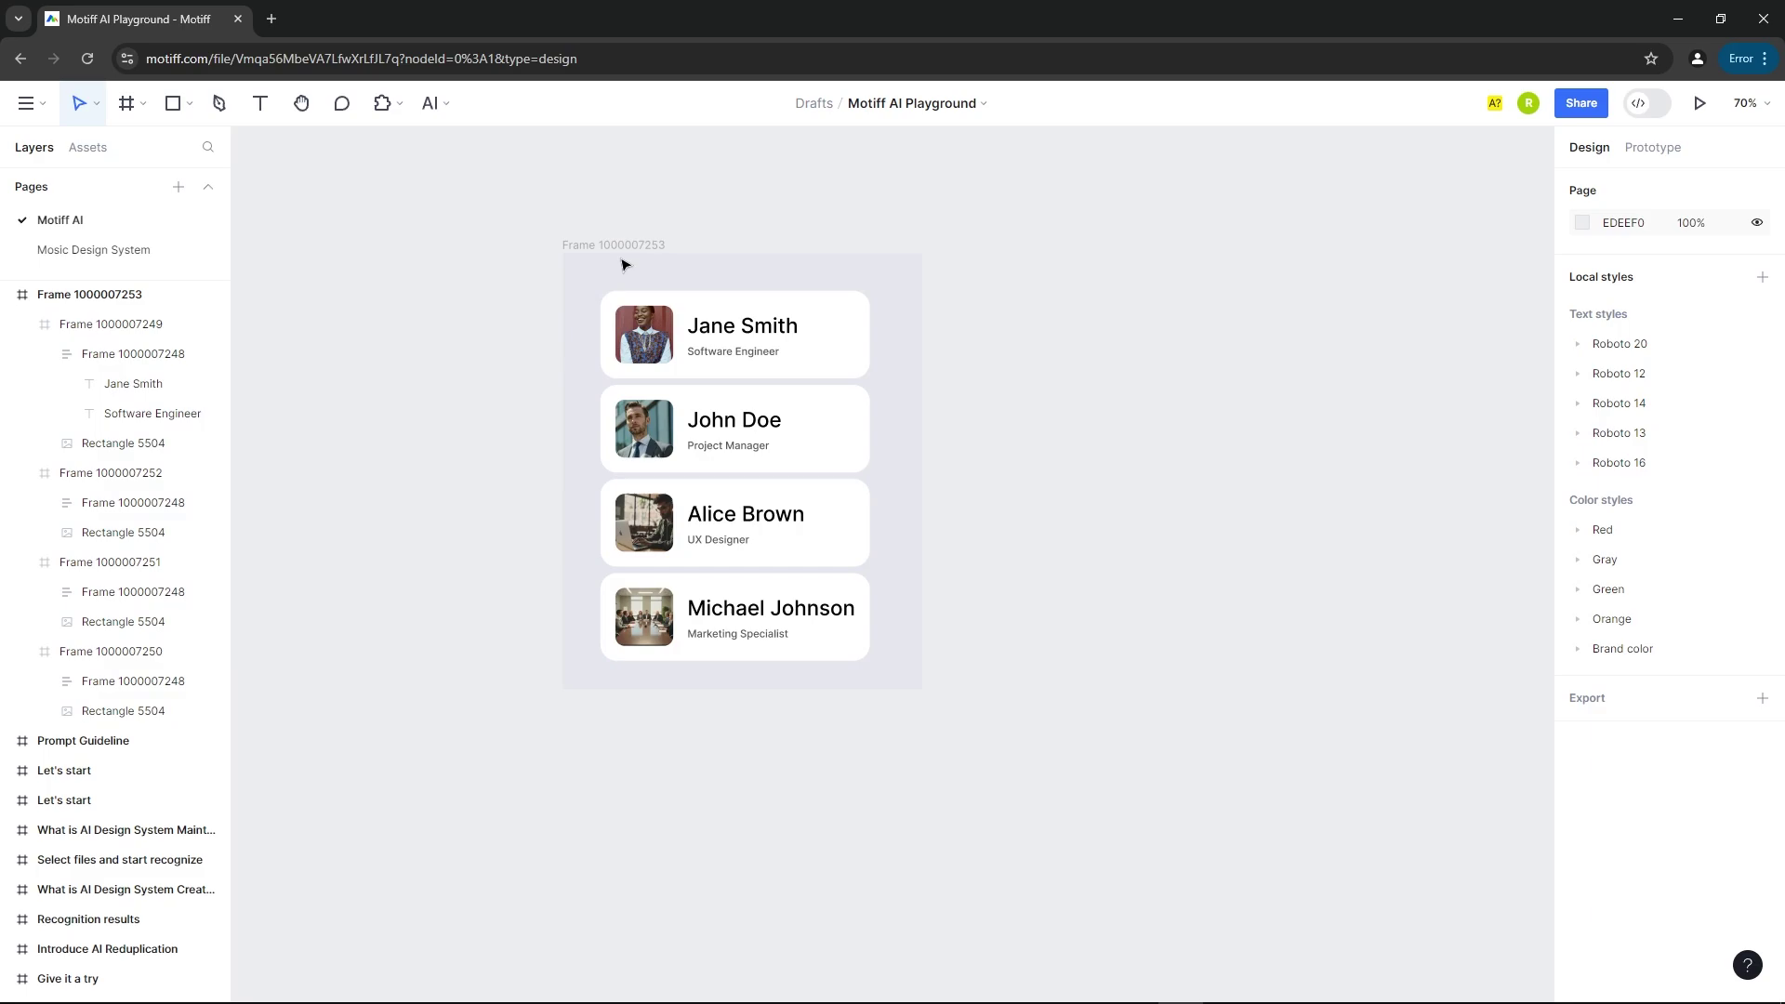
scroll(766, 388, "down", 8)
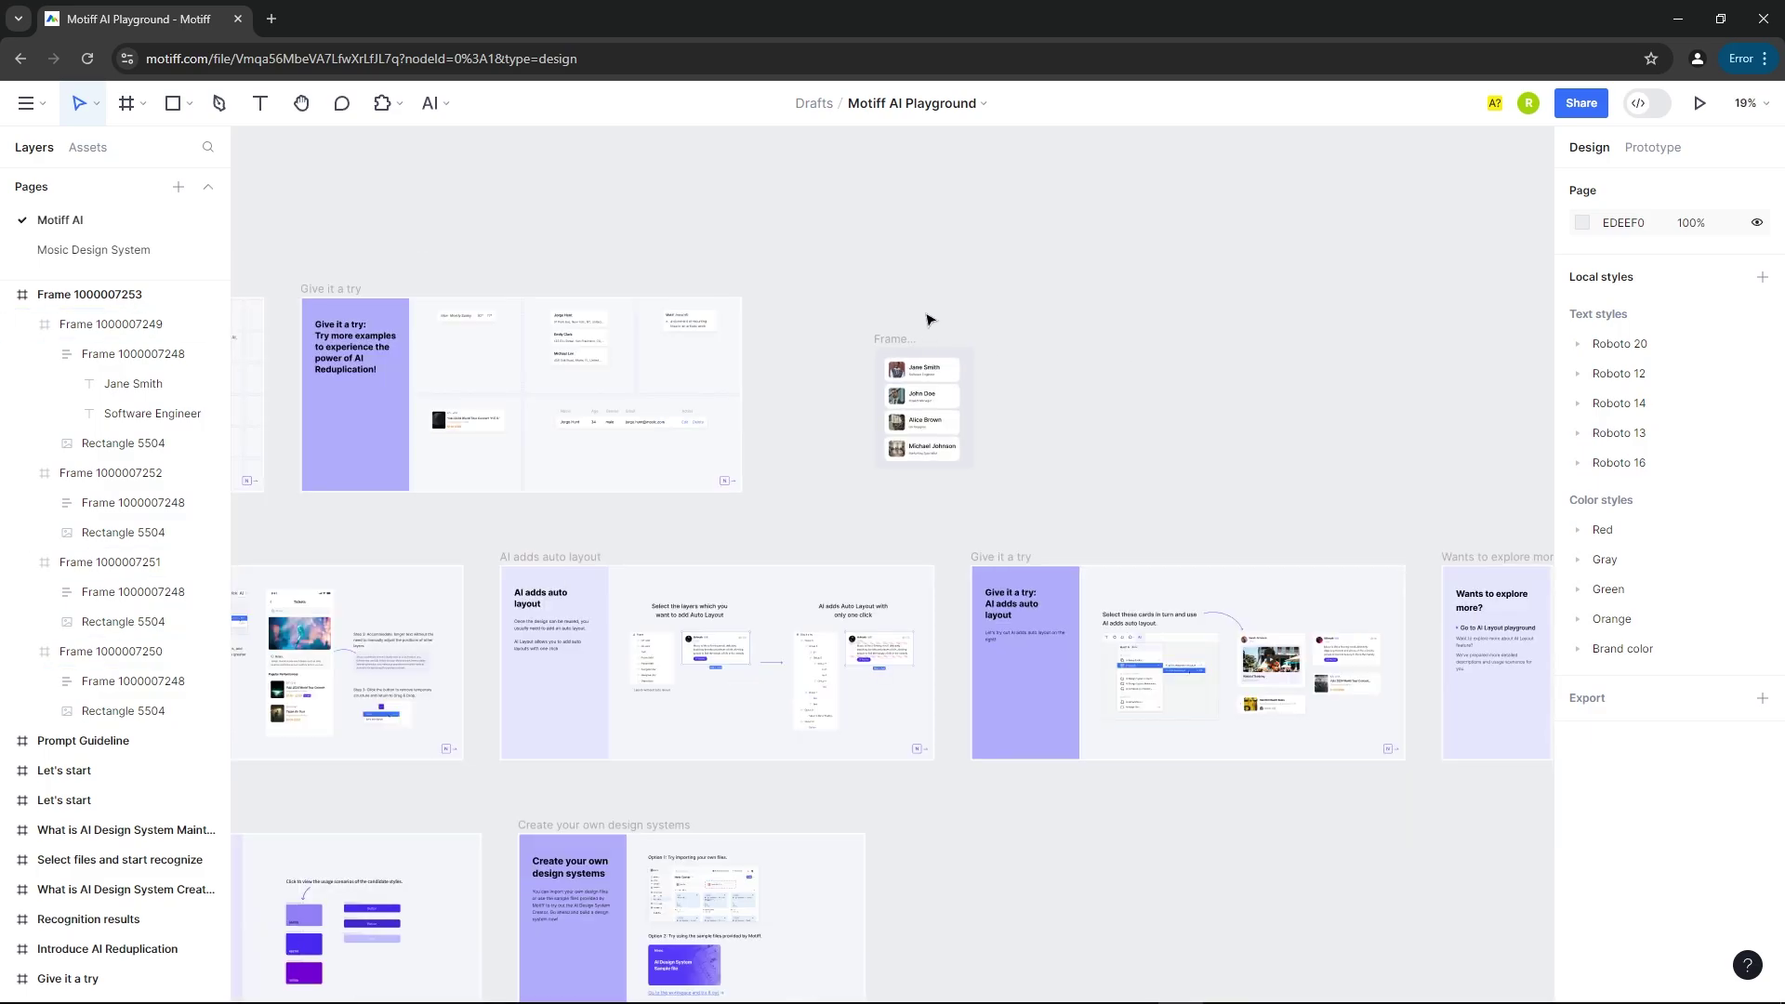
scroll(689, 354, "down", 3)
scroll(877, 381, "down", 4)
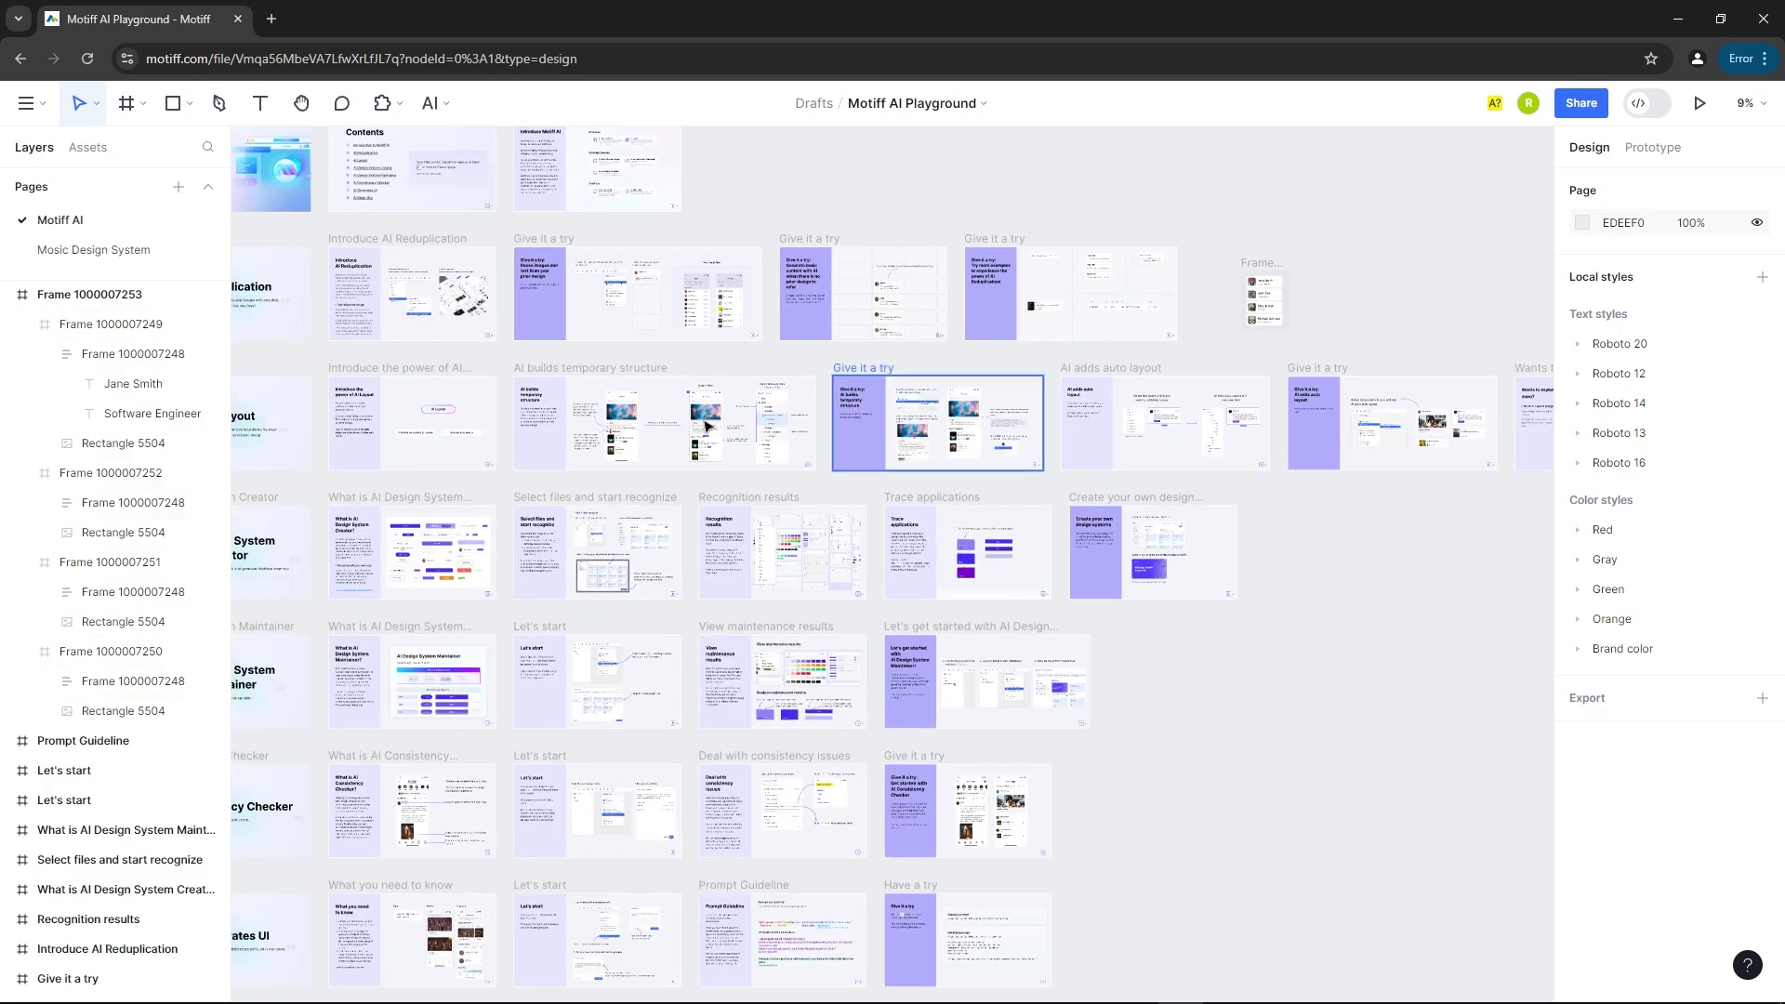
scroll(576, 391, "up", 6)
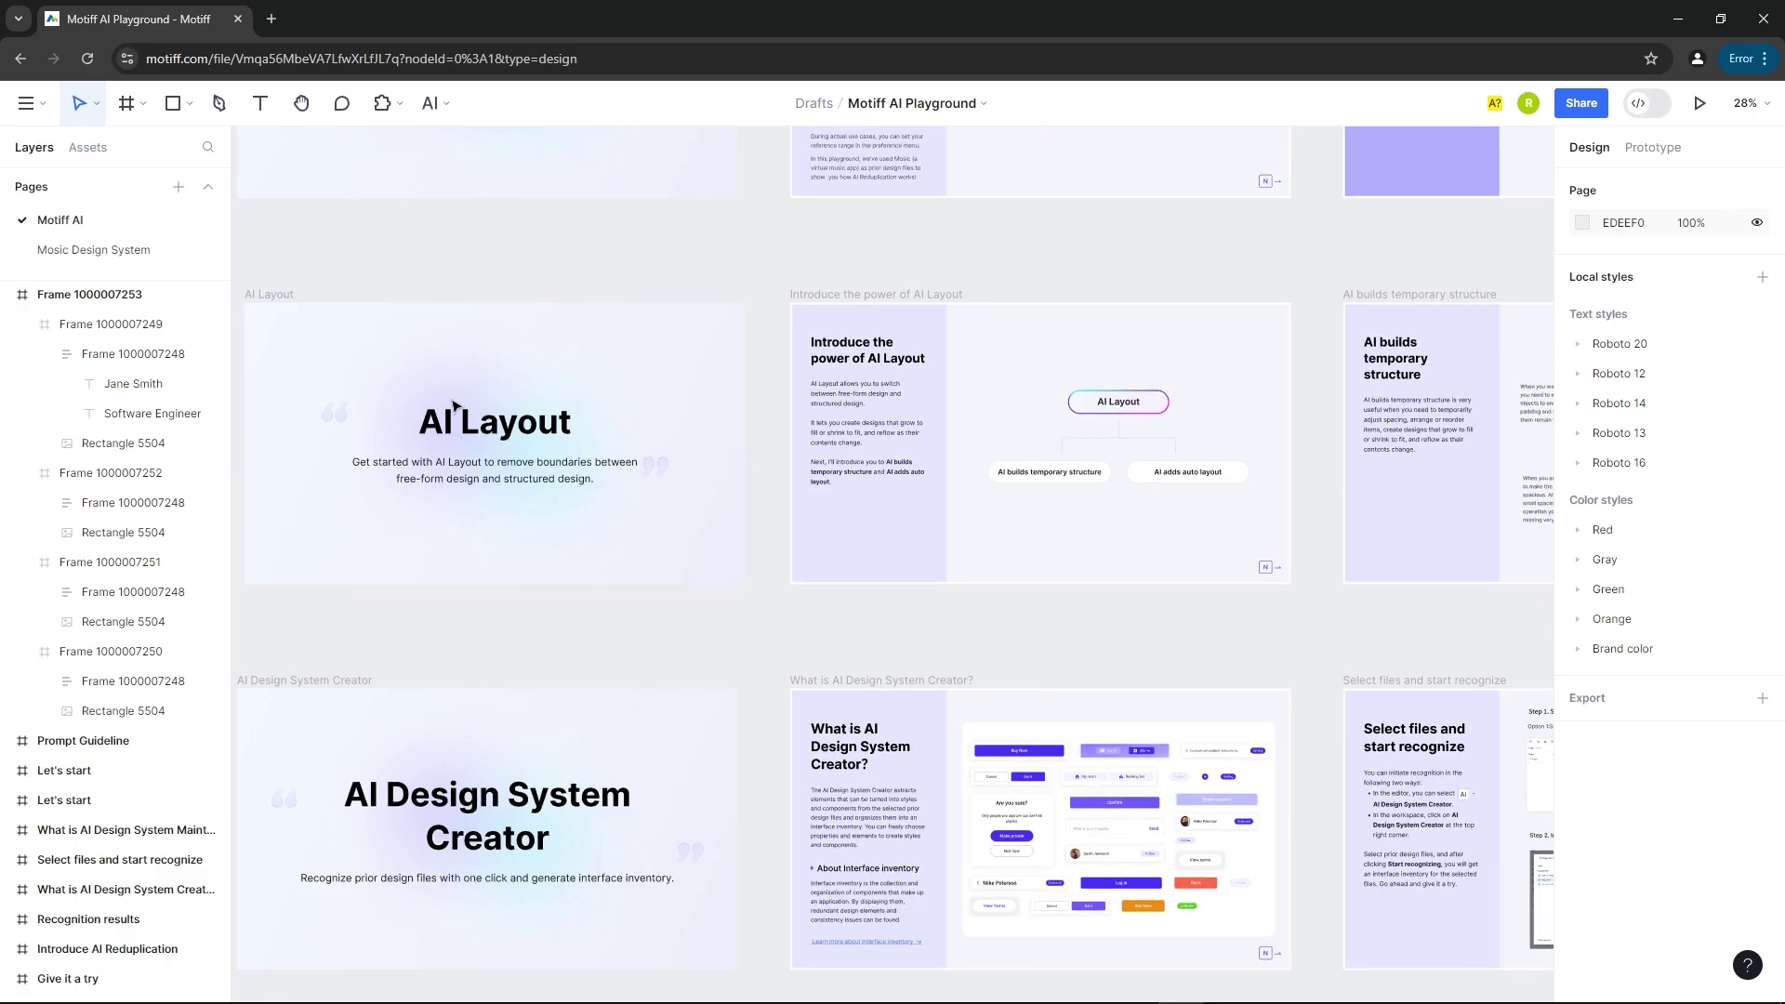
scroll(1242, 433, "up", 4)
scroll(535, 581, "down", 3)
scroll(1432, 556, "up", 3)
scroll(772, 512, "down", 3)
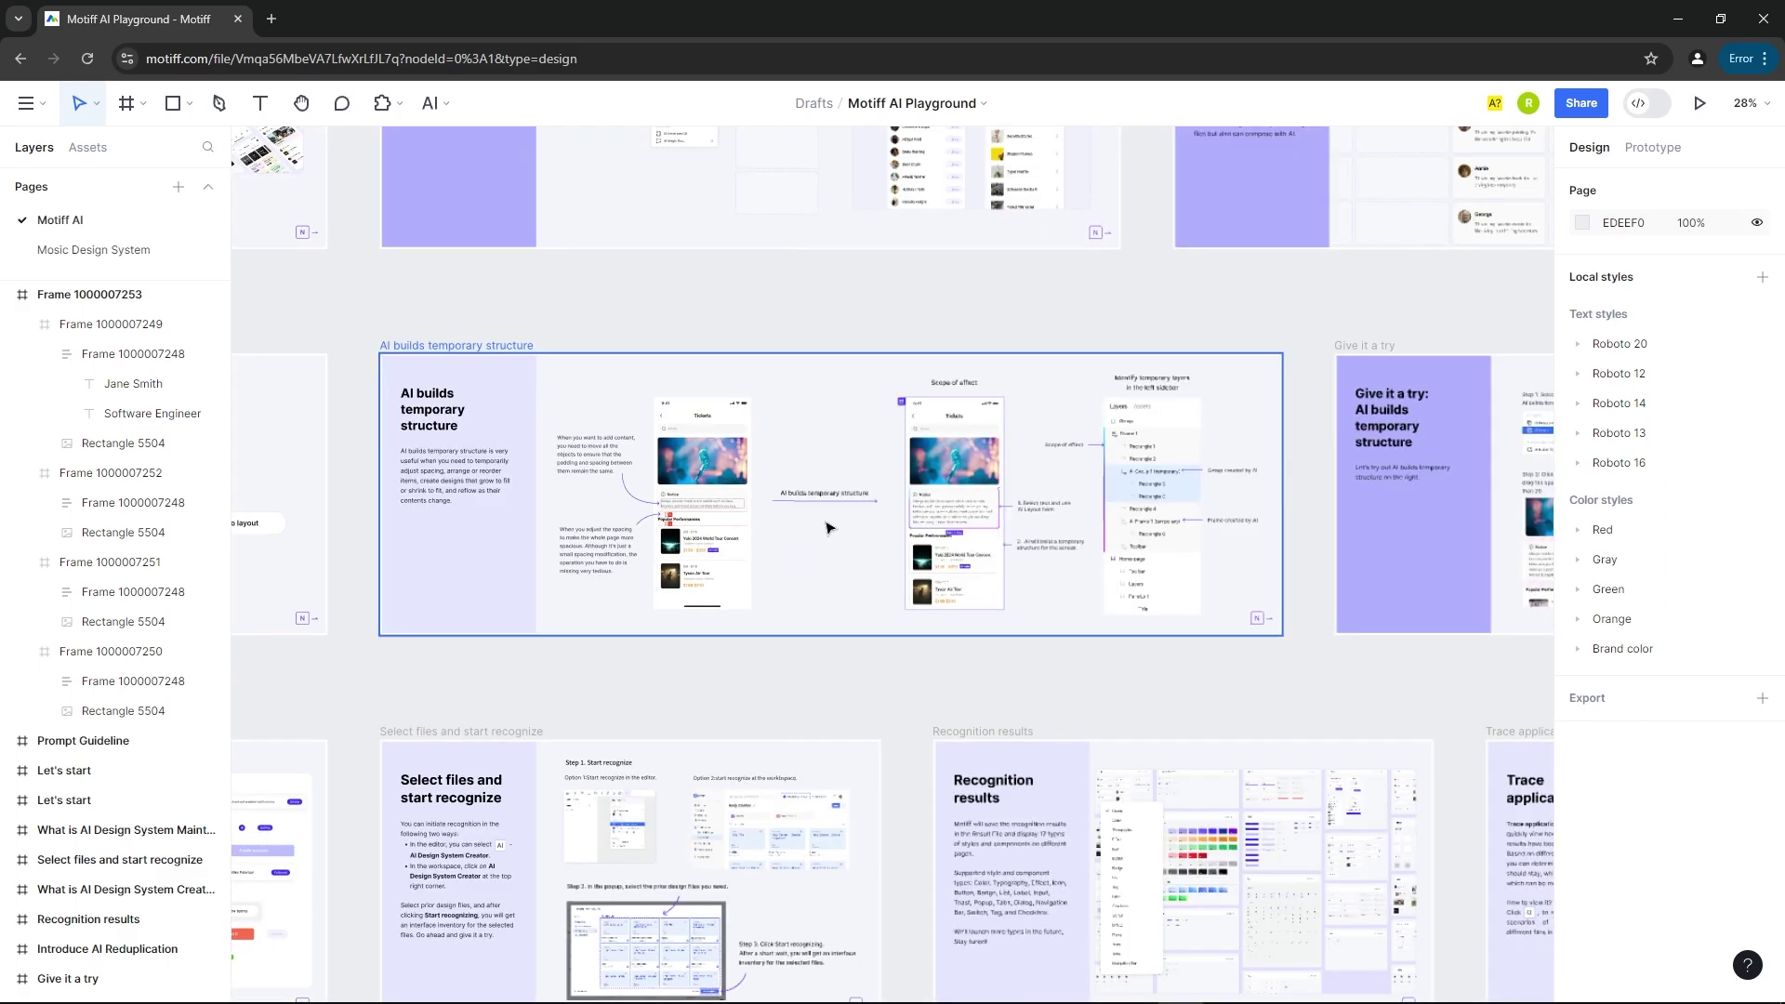
scroll(629, 457, "down", 3)
scroll(1120, 398, "up", 9)
scroll(662, 319, "down", 3)
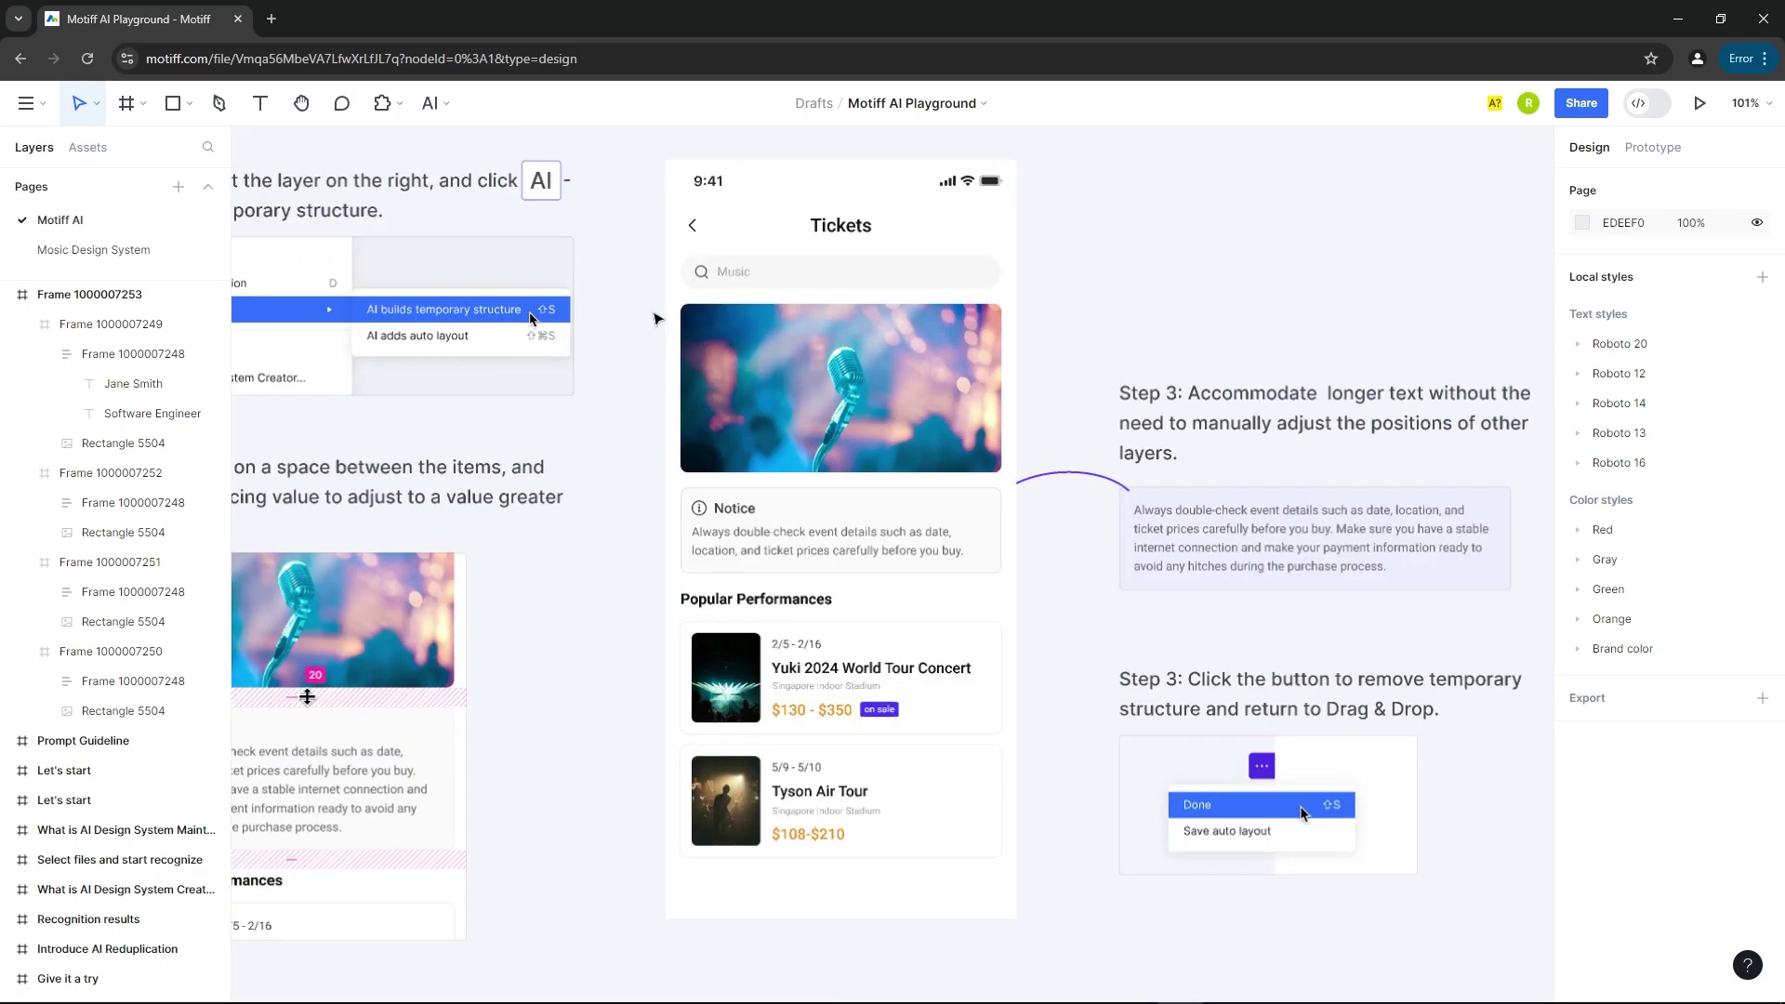
left_click(853, 435)
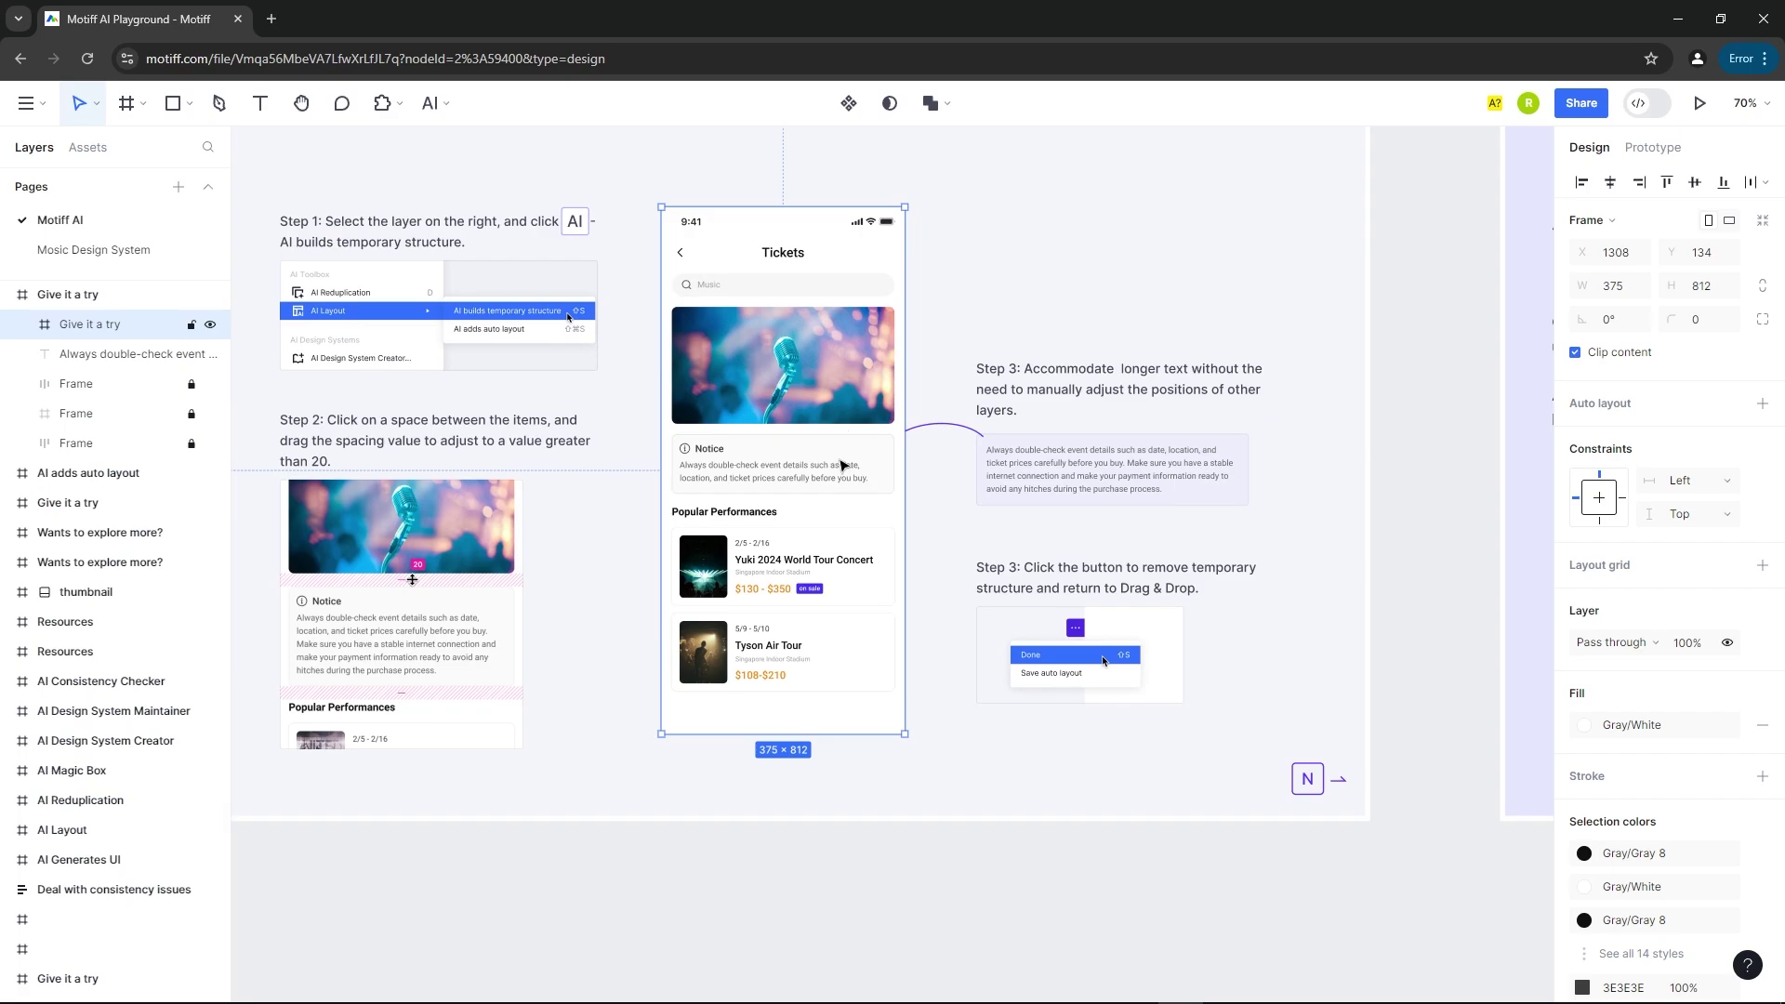
left_click(842, 465)
scroll(837, 474, "up", 3)
left_click_drag(822, 500, 828, 577)
scroll(742, 433, "down", 2)
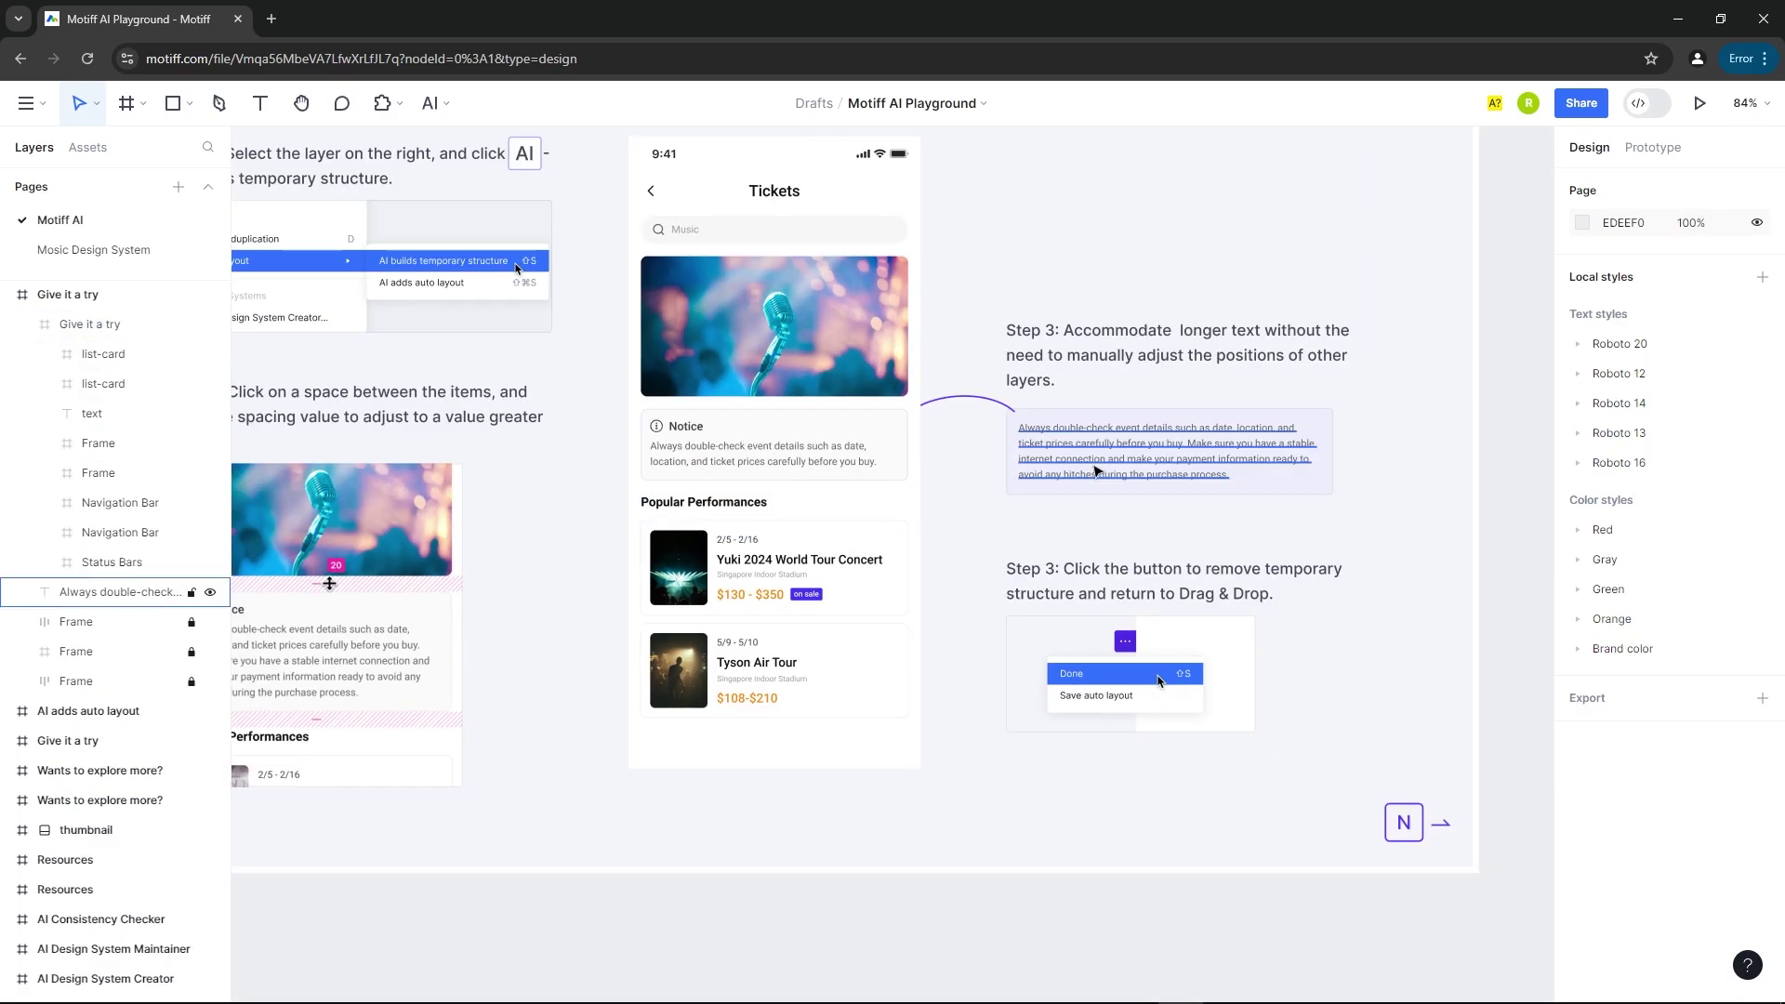
Copy the longer notice text from the Step 3 box beside the Tickets screen.
left_click(1096, 470)
double_click(1095, 471)
right_click(1093, 470)
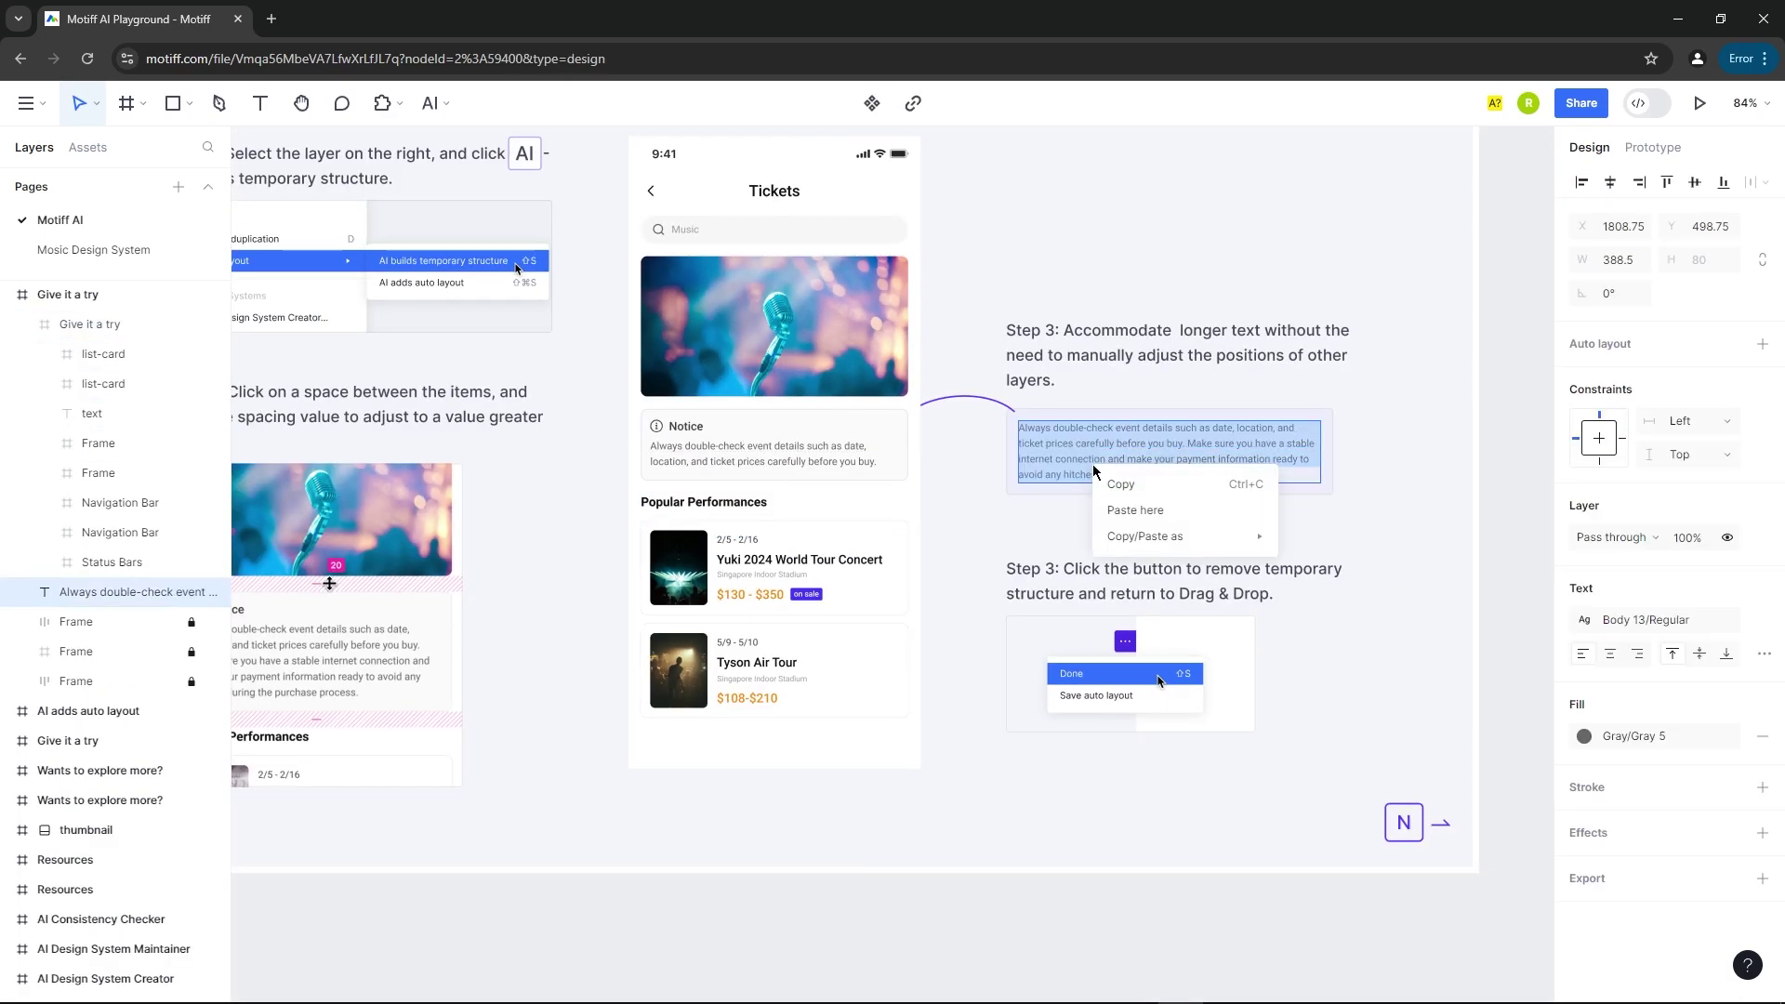
left_click(1117, 484)
Try replacing the Notice paragraph on the Tickets screen with the copied longer text, and undo the replacement.
double_click(768, 455)
key("ctrl+a")
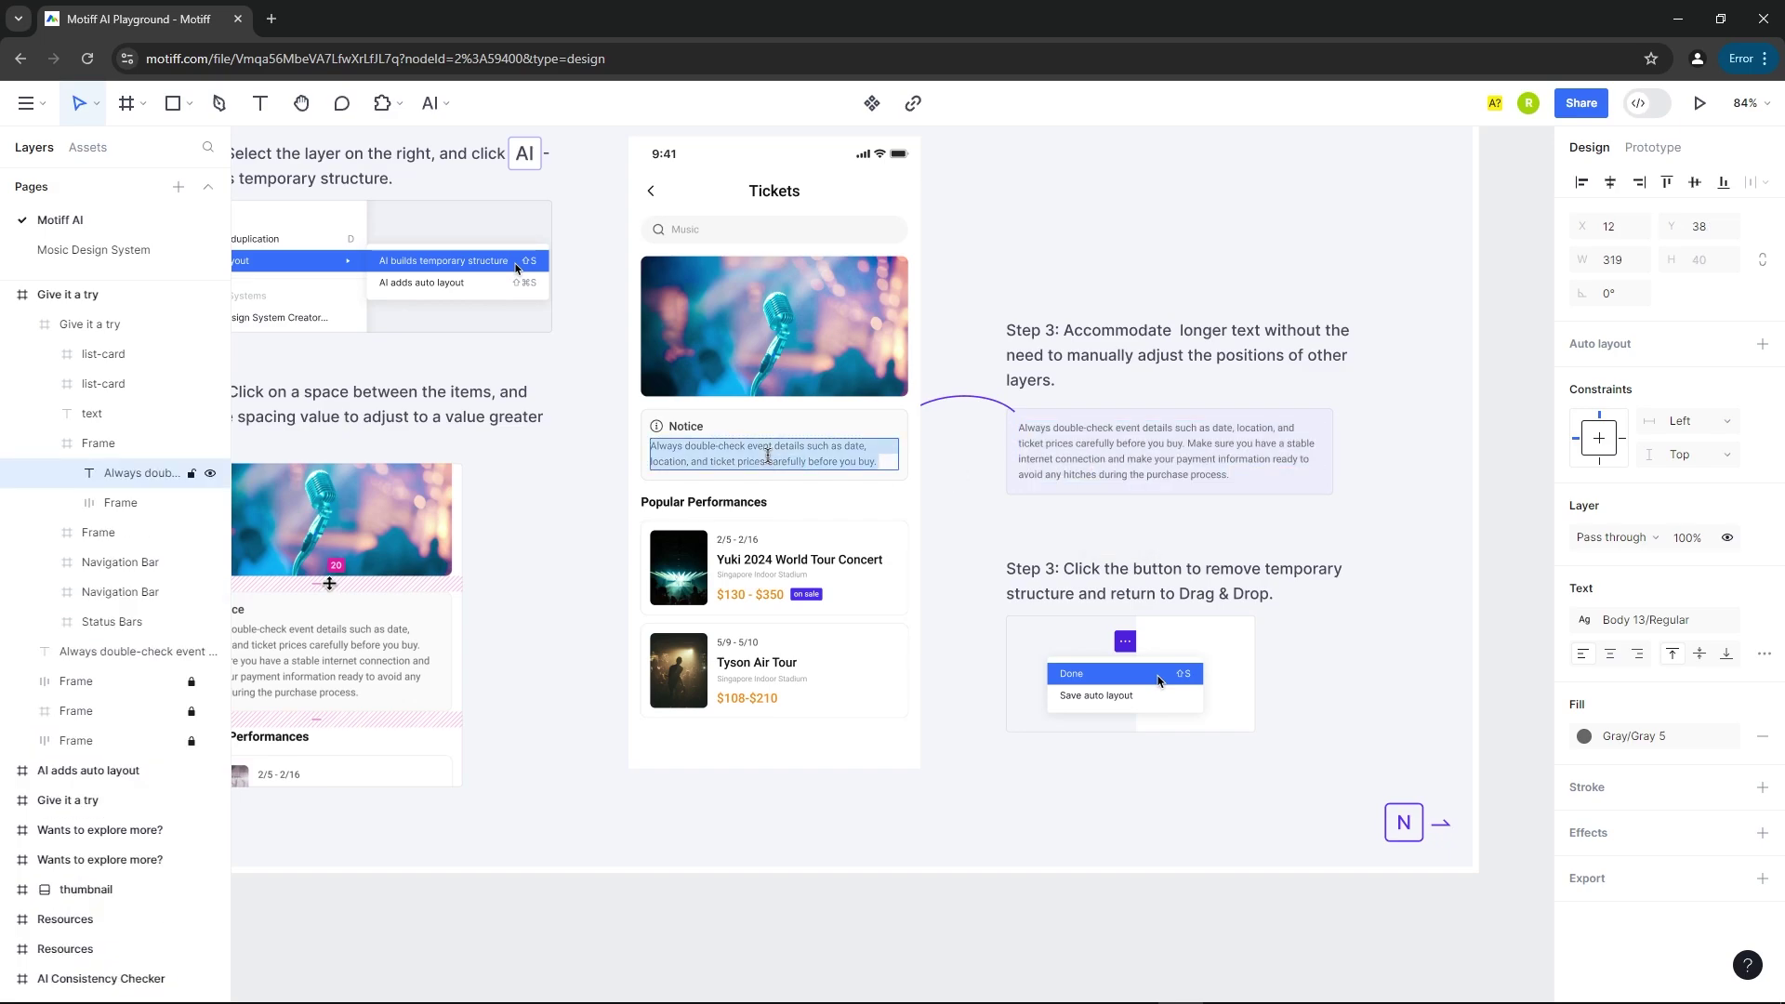
key("ctrl+v")
key("Escape")
key("ctrl+z")
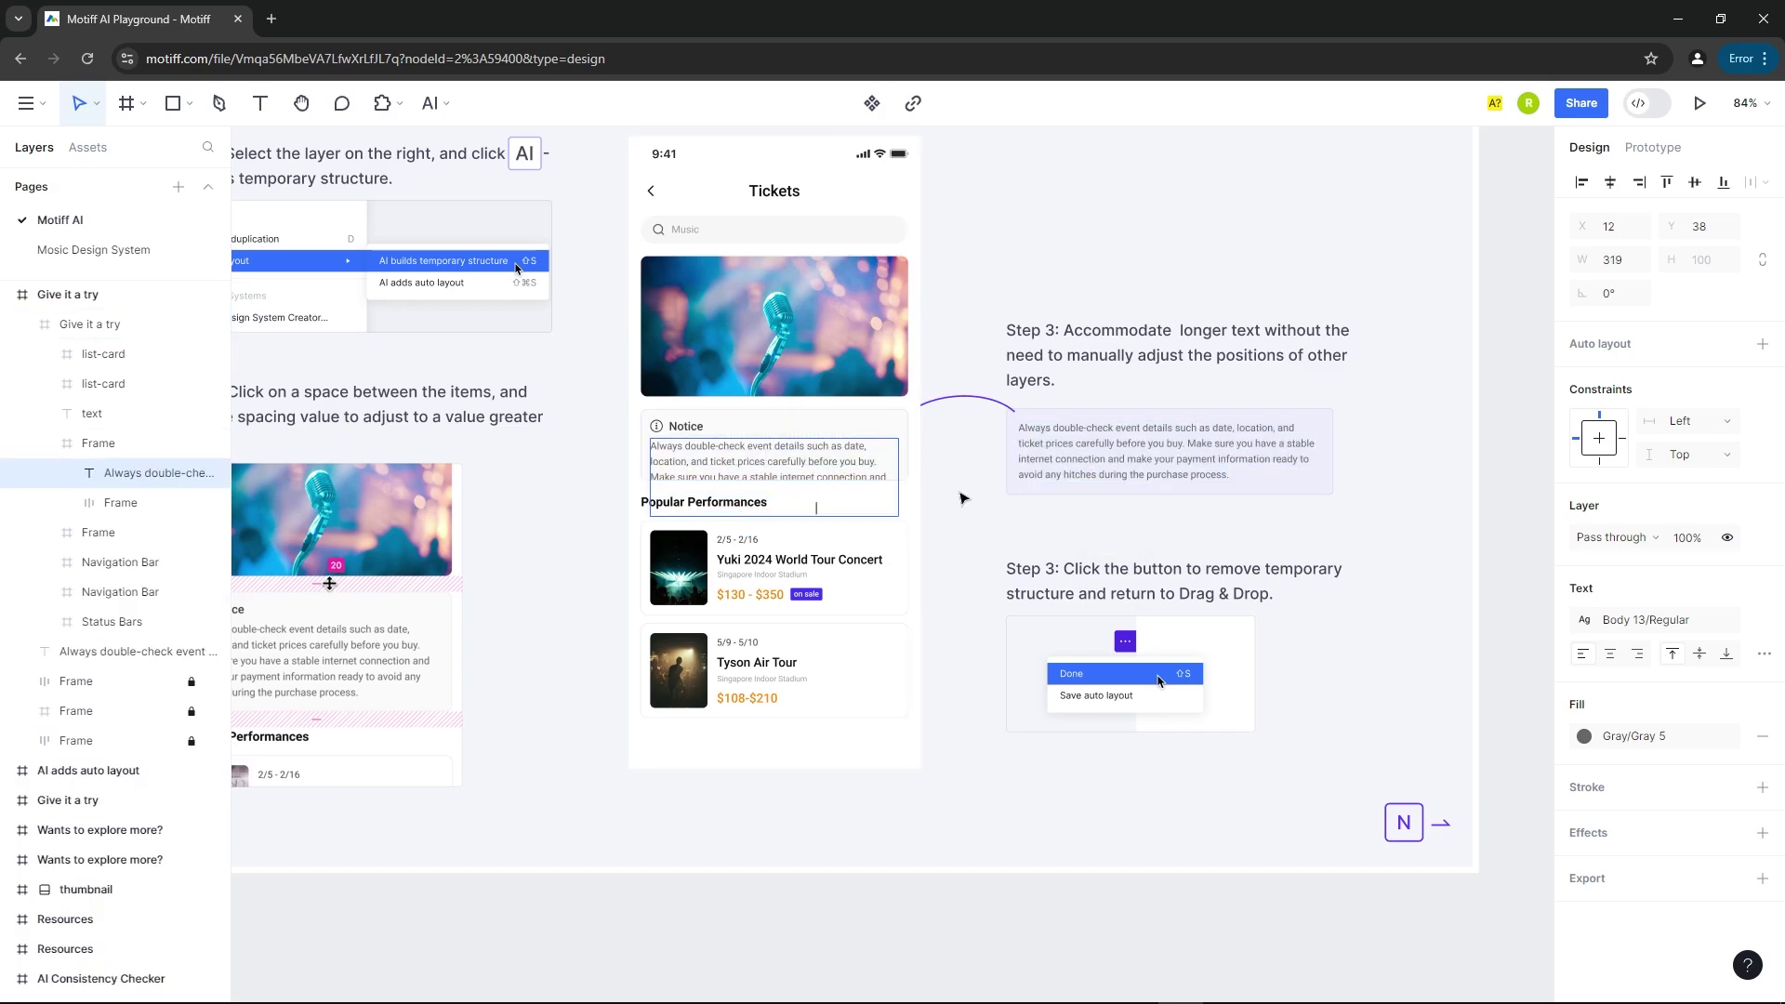
key("Escape")
scroll(968, 519, "up", 1)
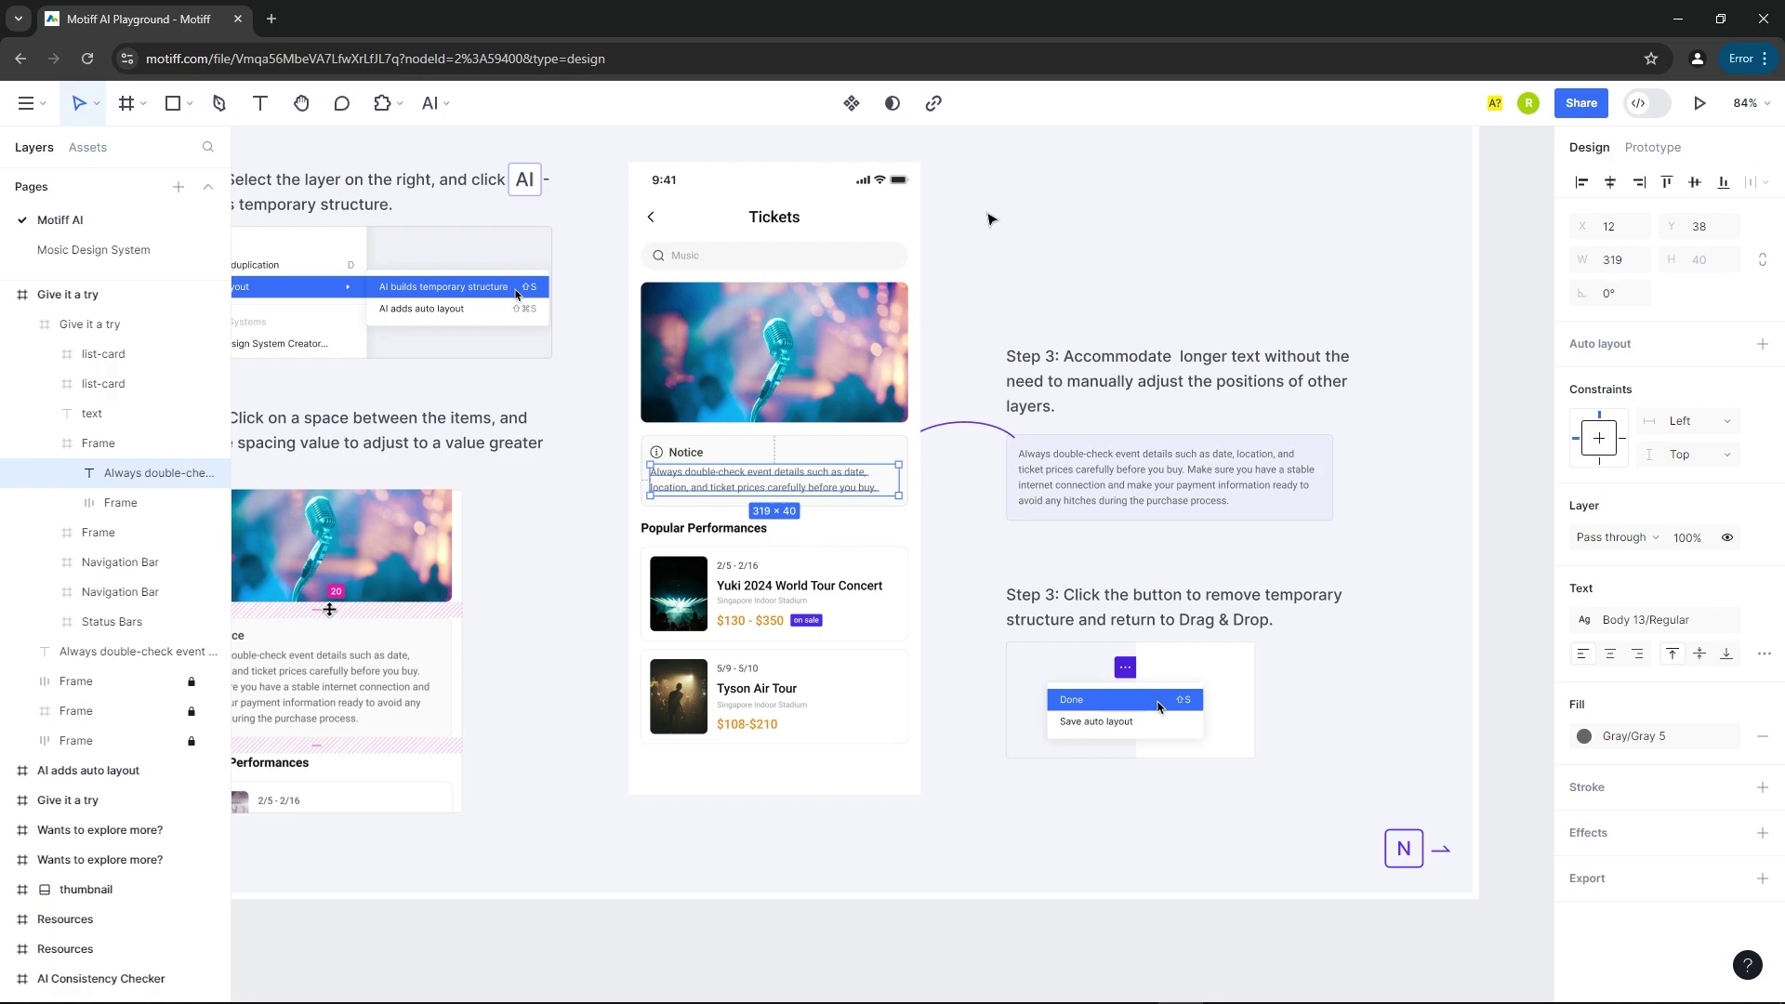
Build an AI temporary structure for the Tickets screen, starting from its Notice frame.
left_click(991, 217)
left_click(697, 206)
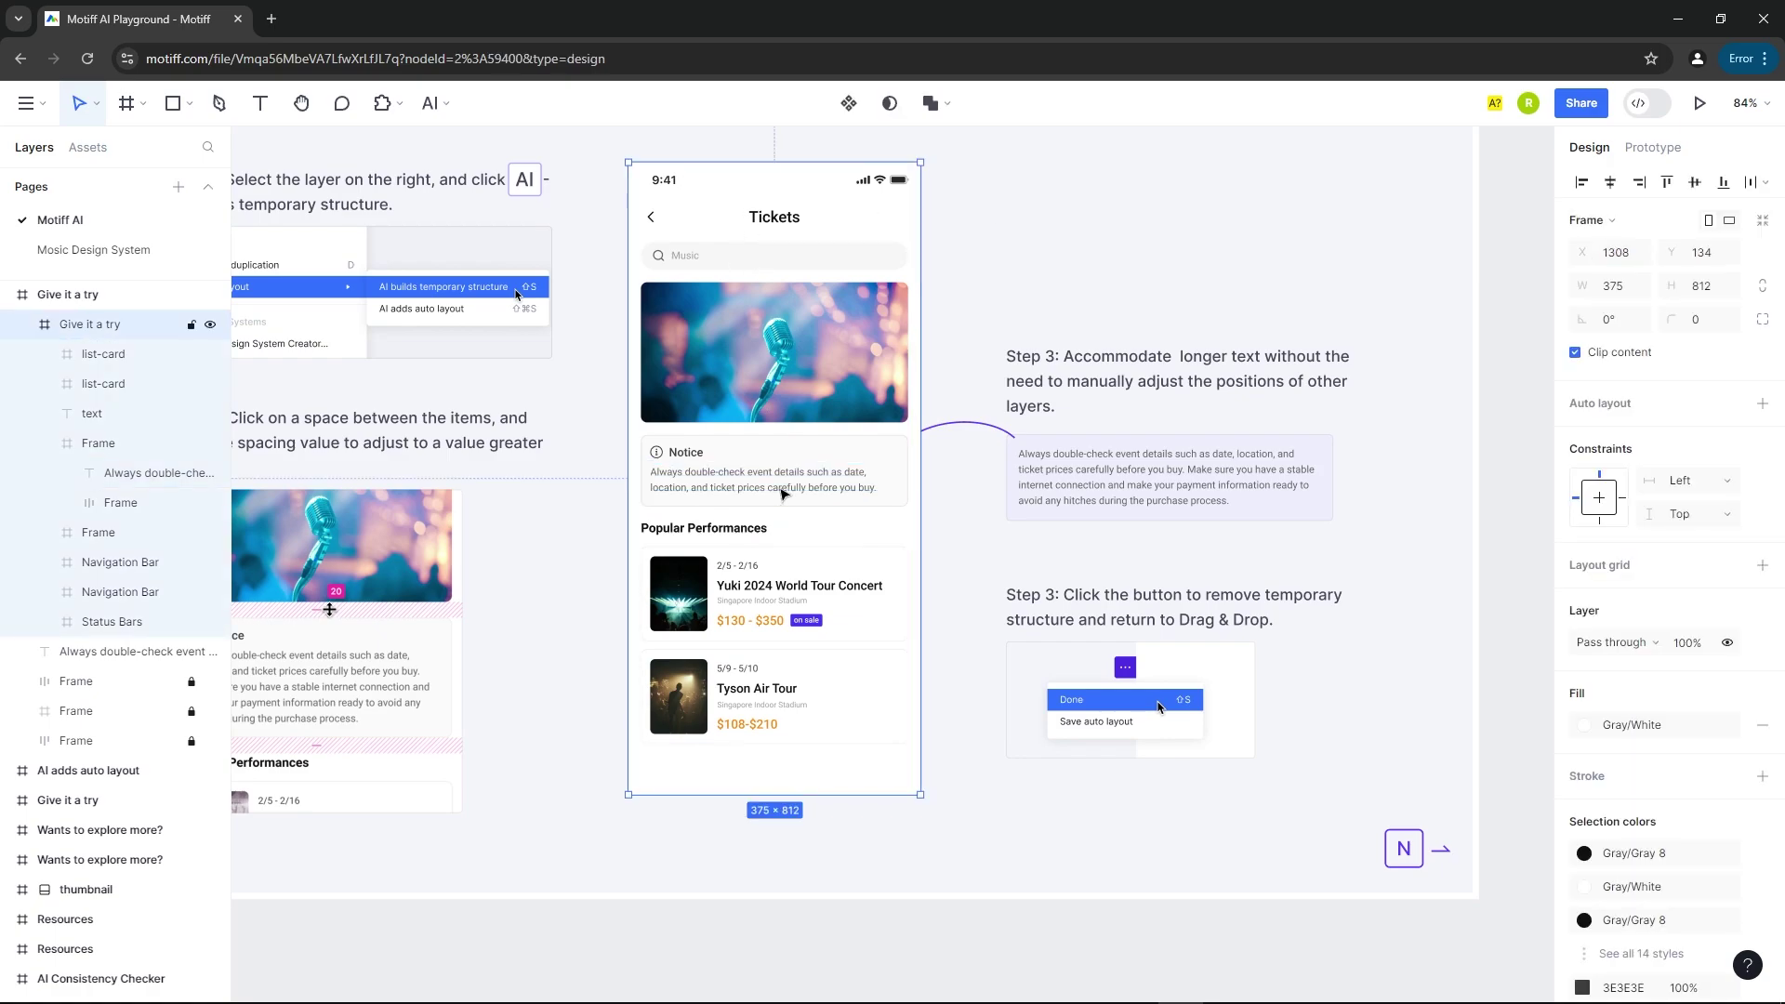
left_click(784, 494)
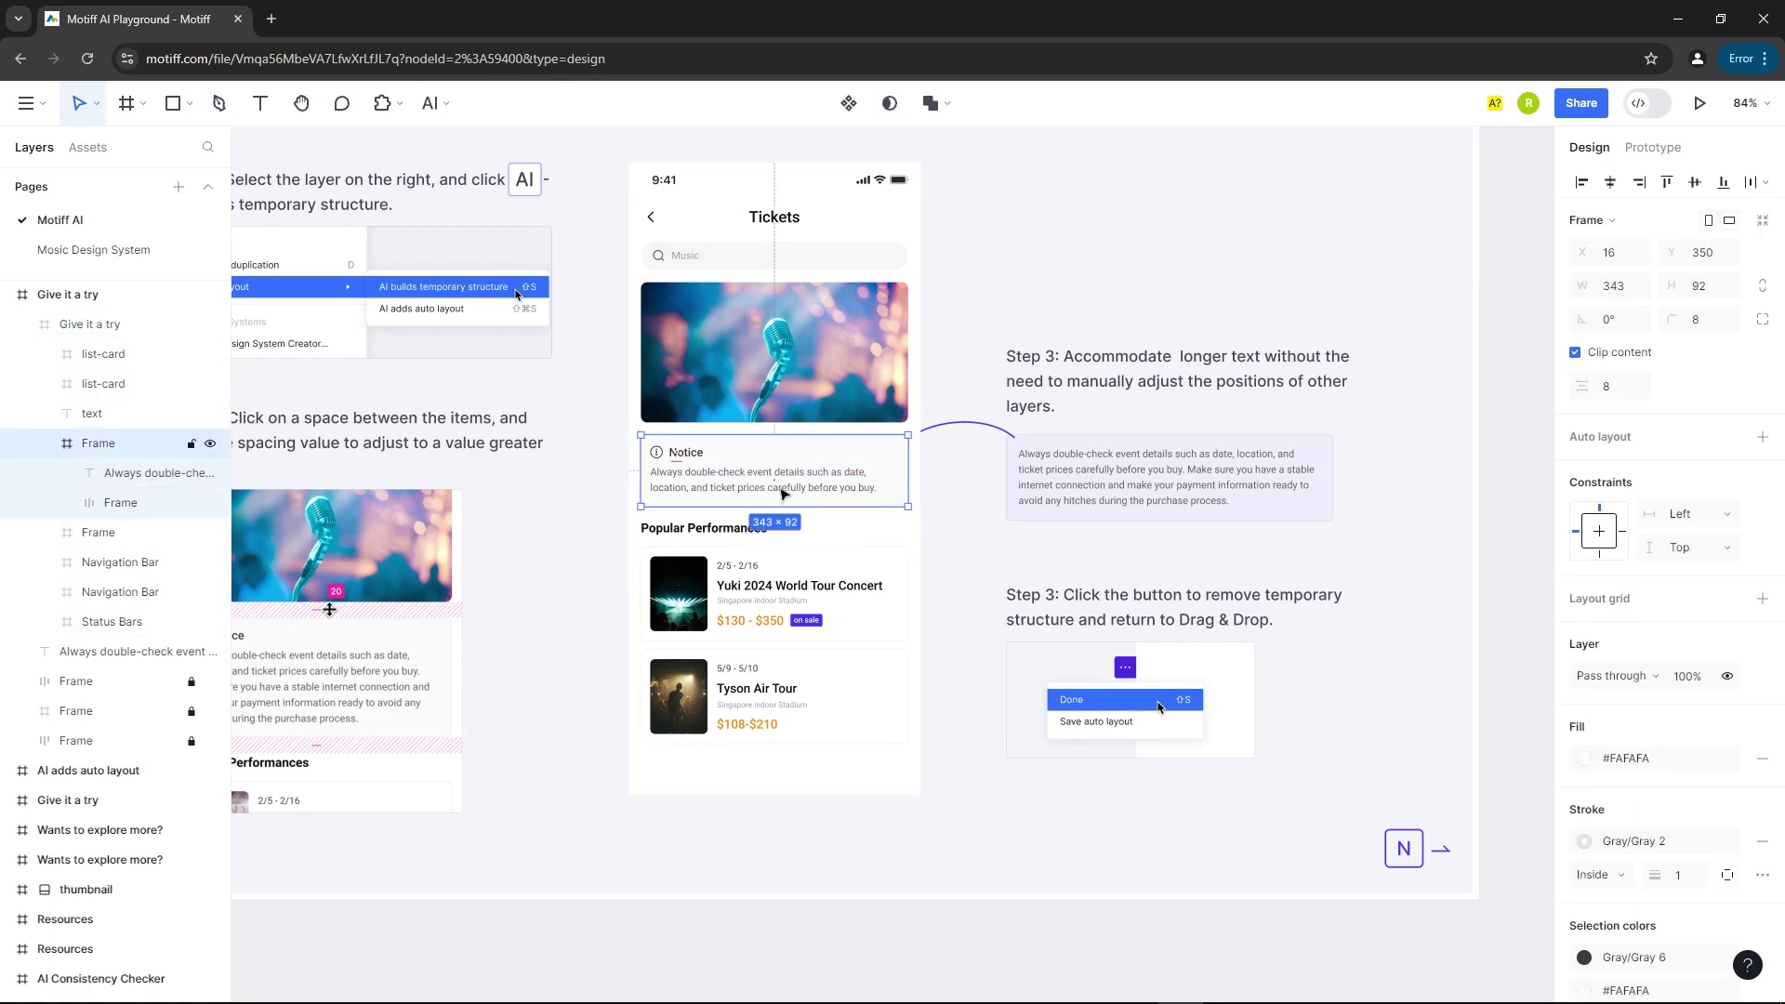
left_click(447, 99)
mouse_move(442, 243)
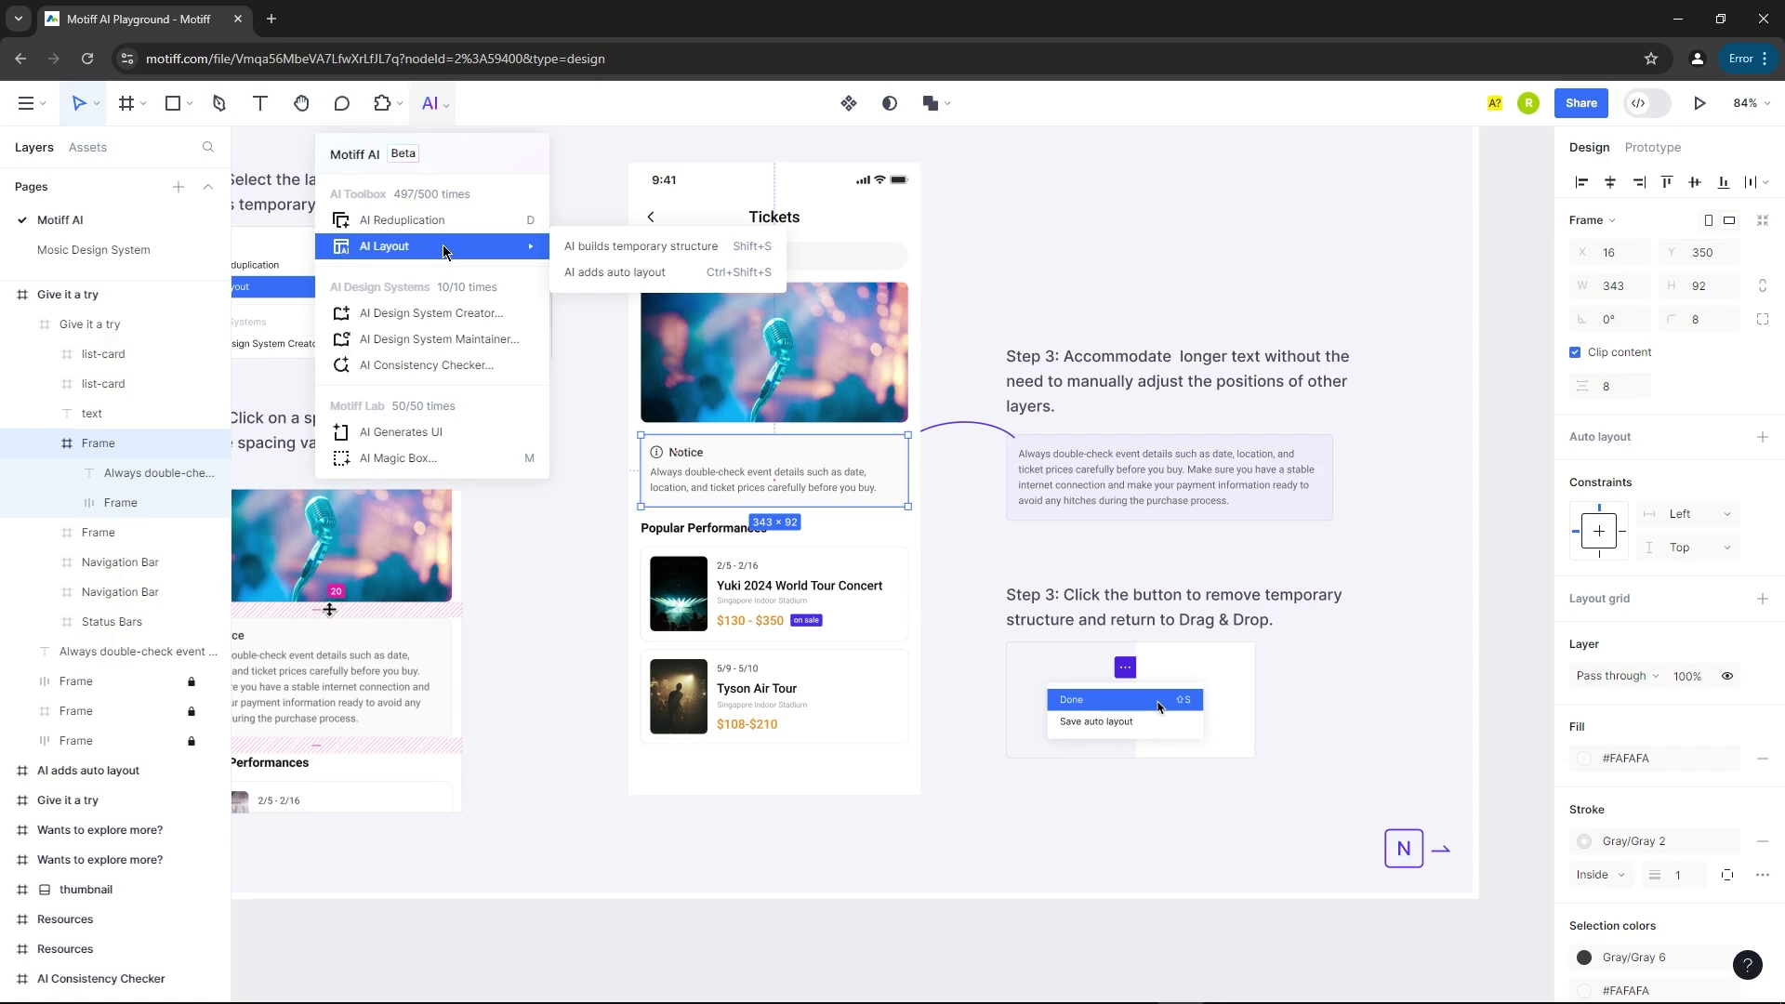
left_click(597, 247)
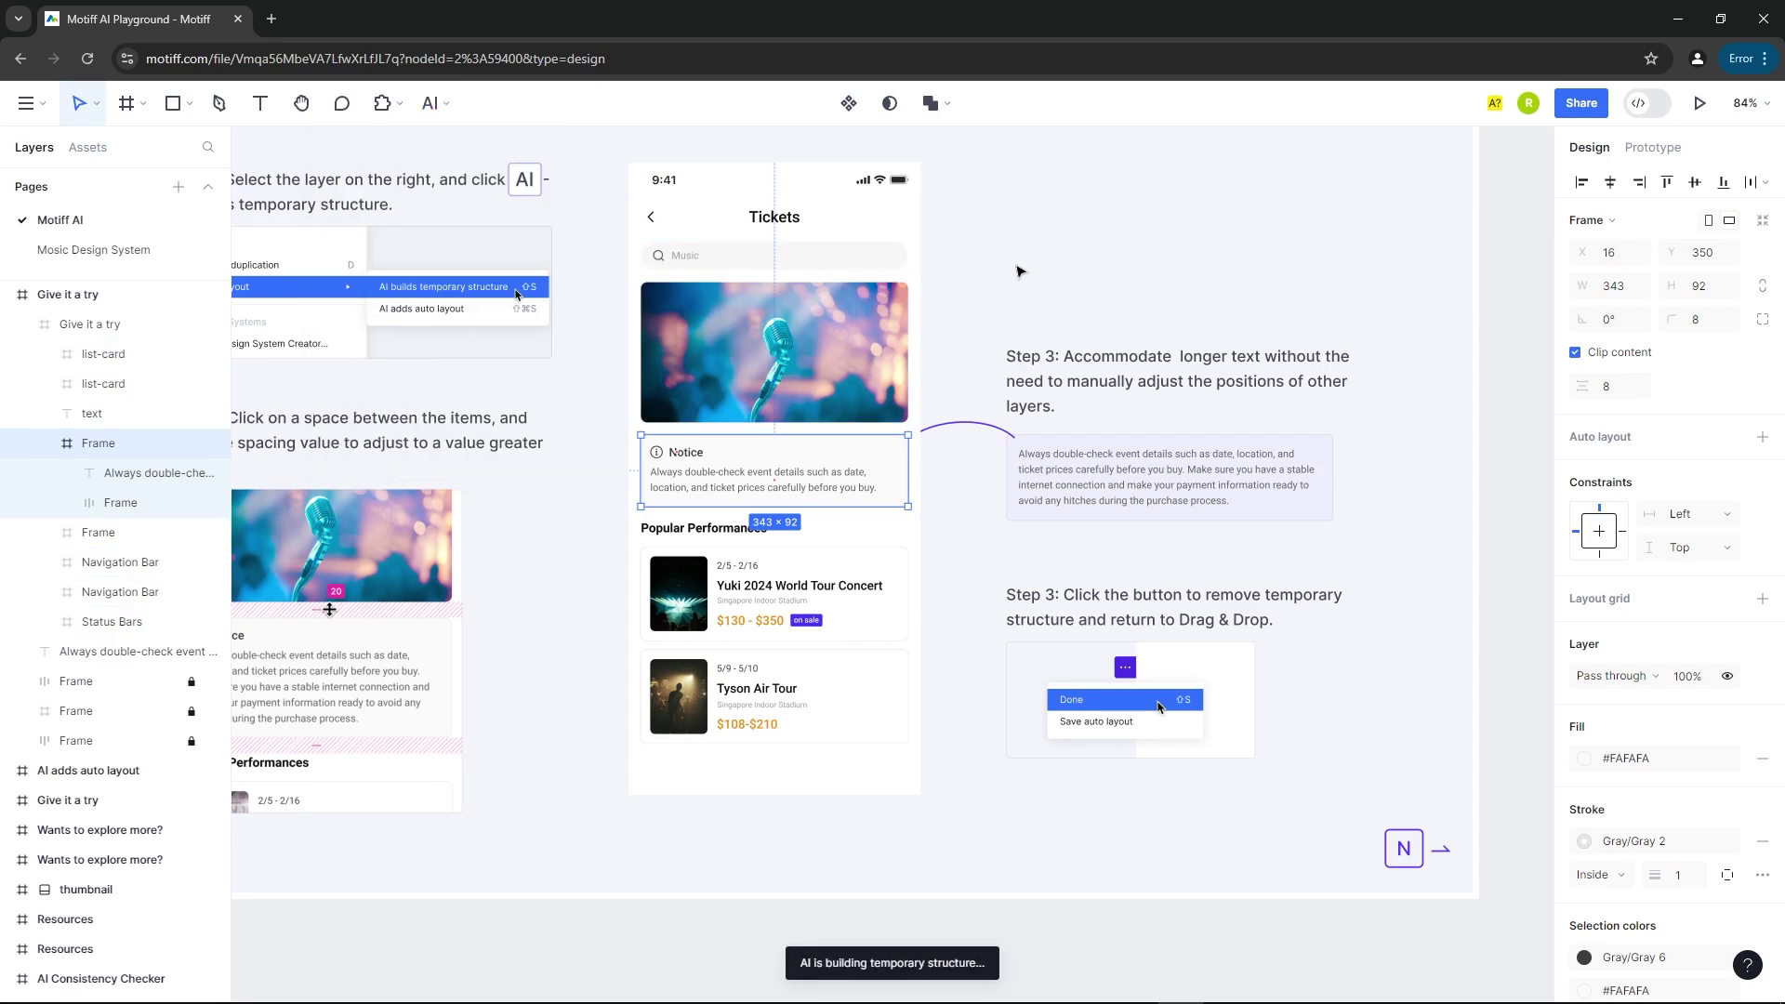
left_click(969, 271)
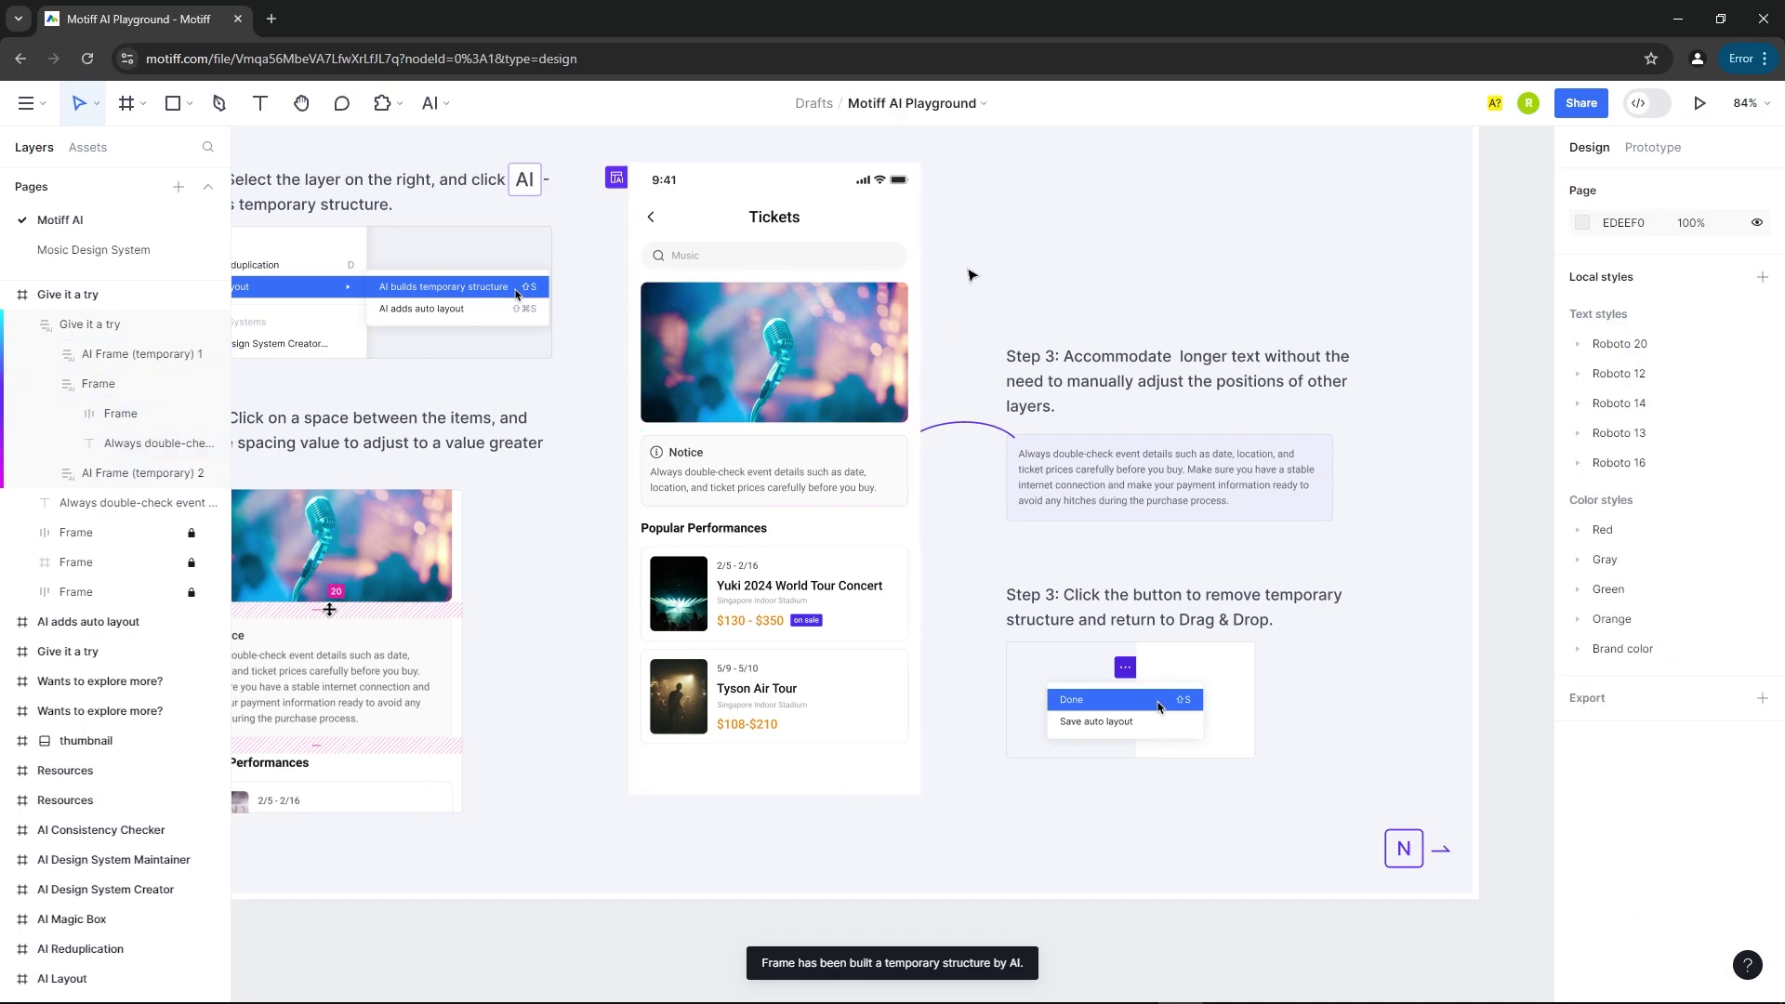
Copy the longer notice text from the Step 3 box and replace the Tickets screen's Notice paragraph with it.
left_click(753, 458)
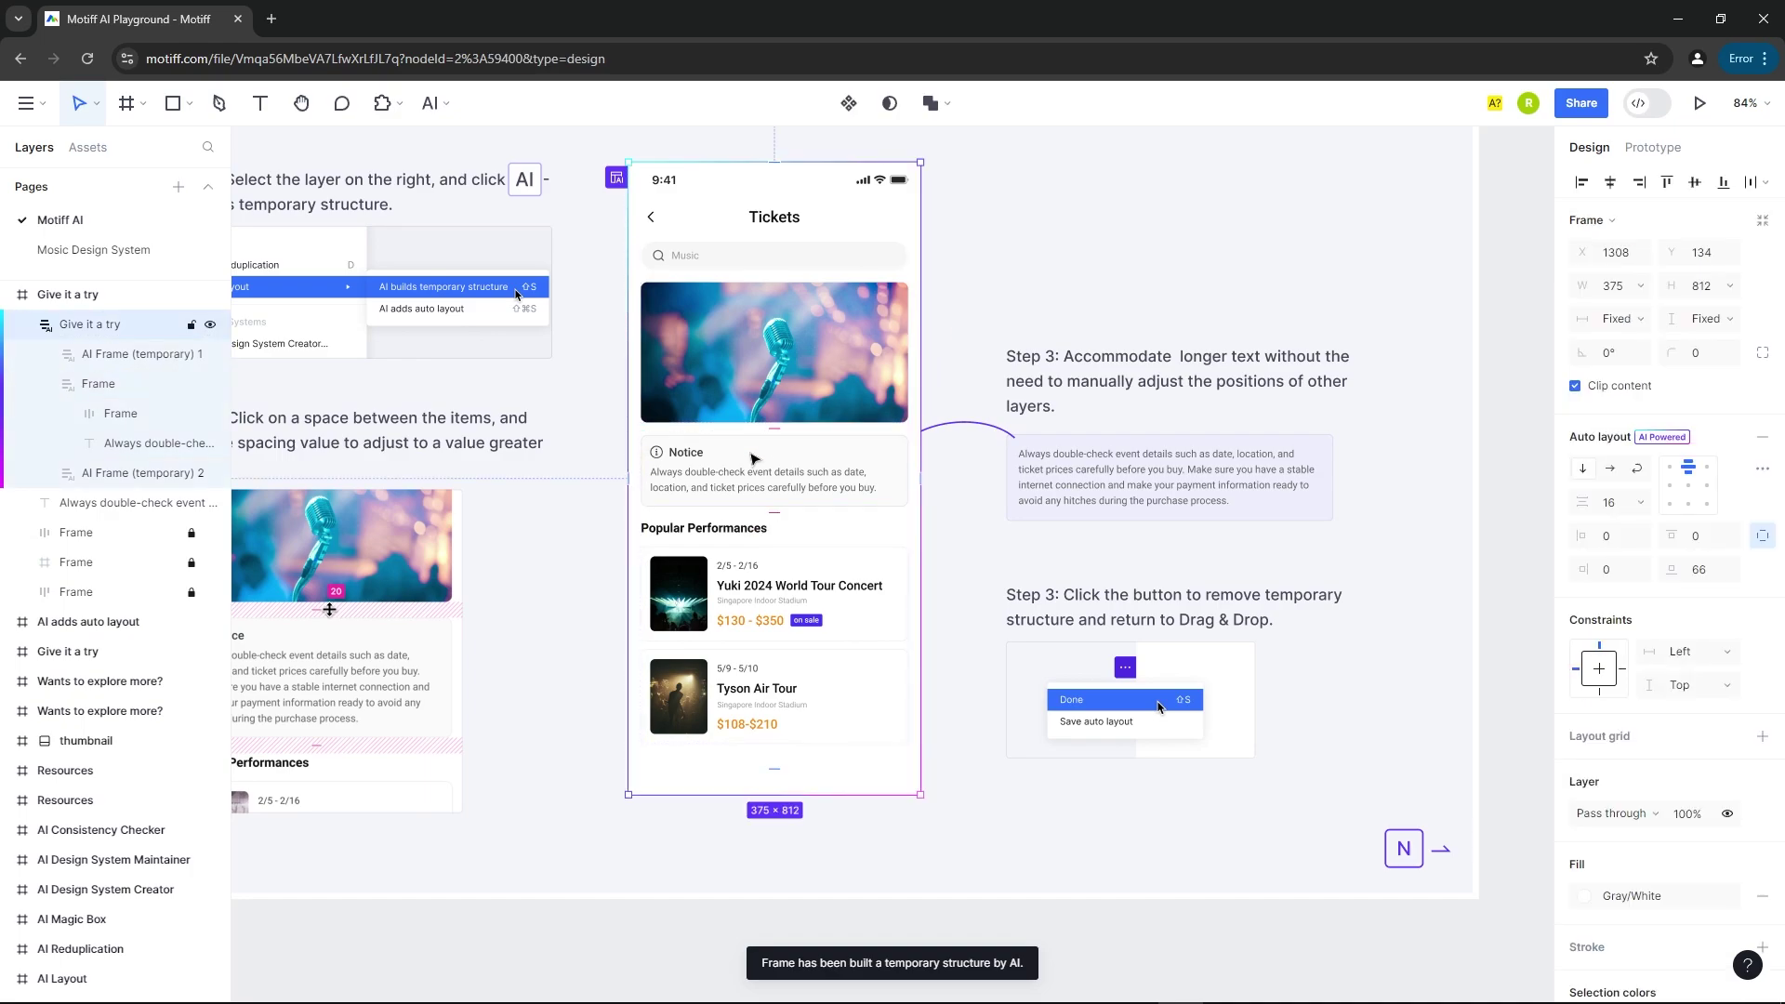
double_click(1149, 486)
right_click(1149, 480)
left_click(1162, 494)
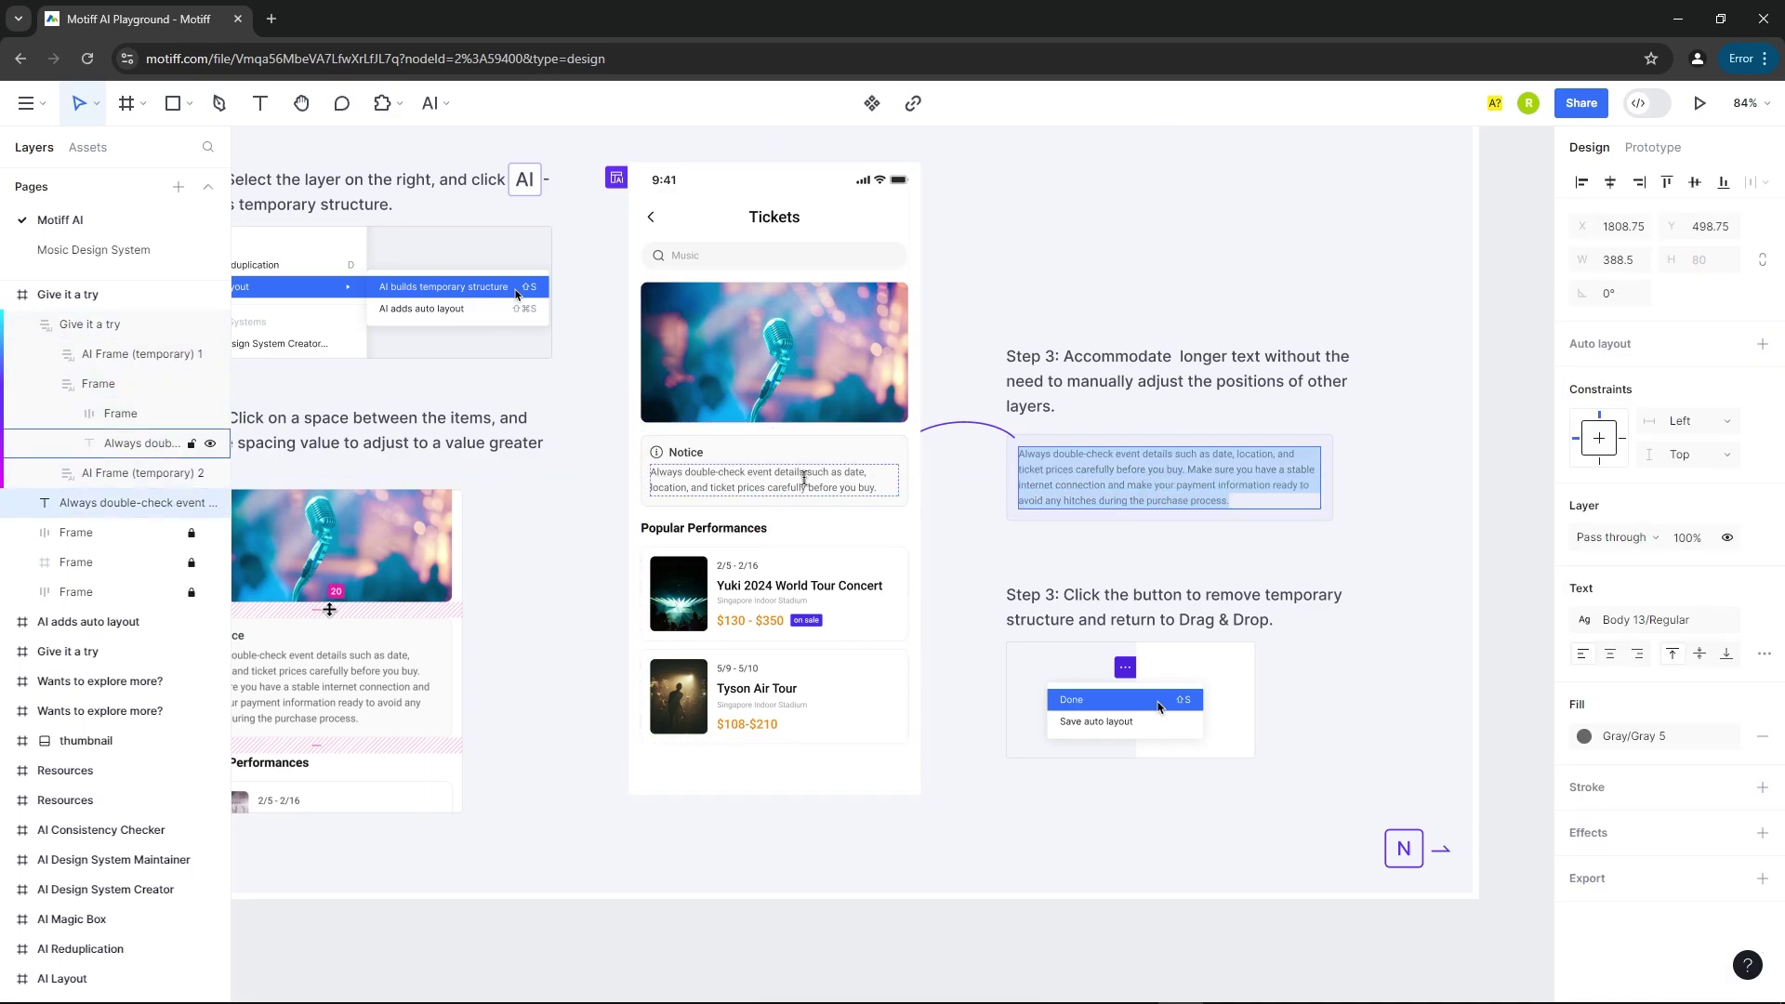
double_click(804, 478)
key("ctrl+a")
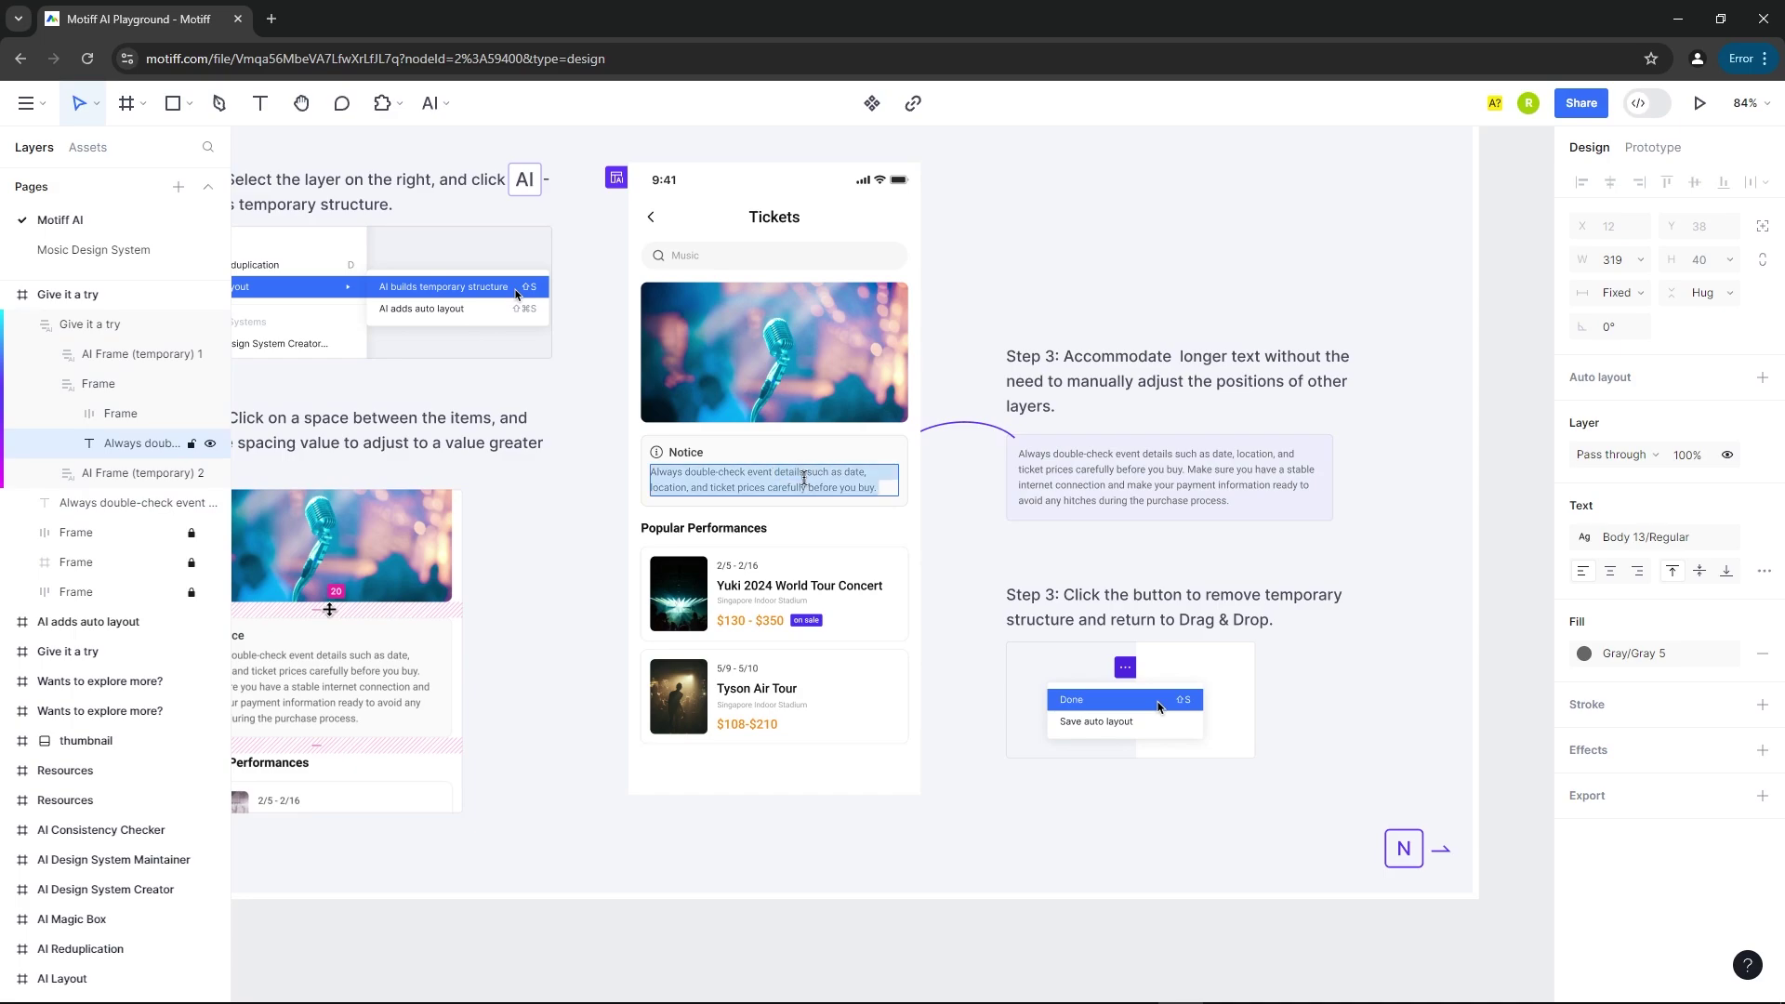
key("ctrl+v")
left_click(967, 543)
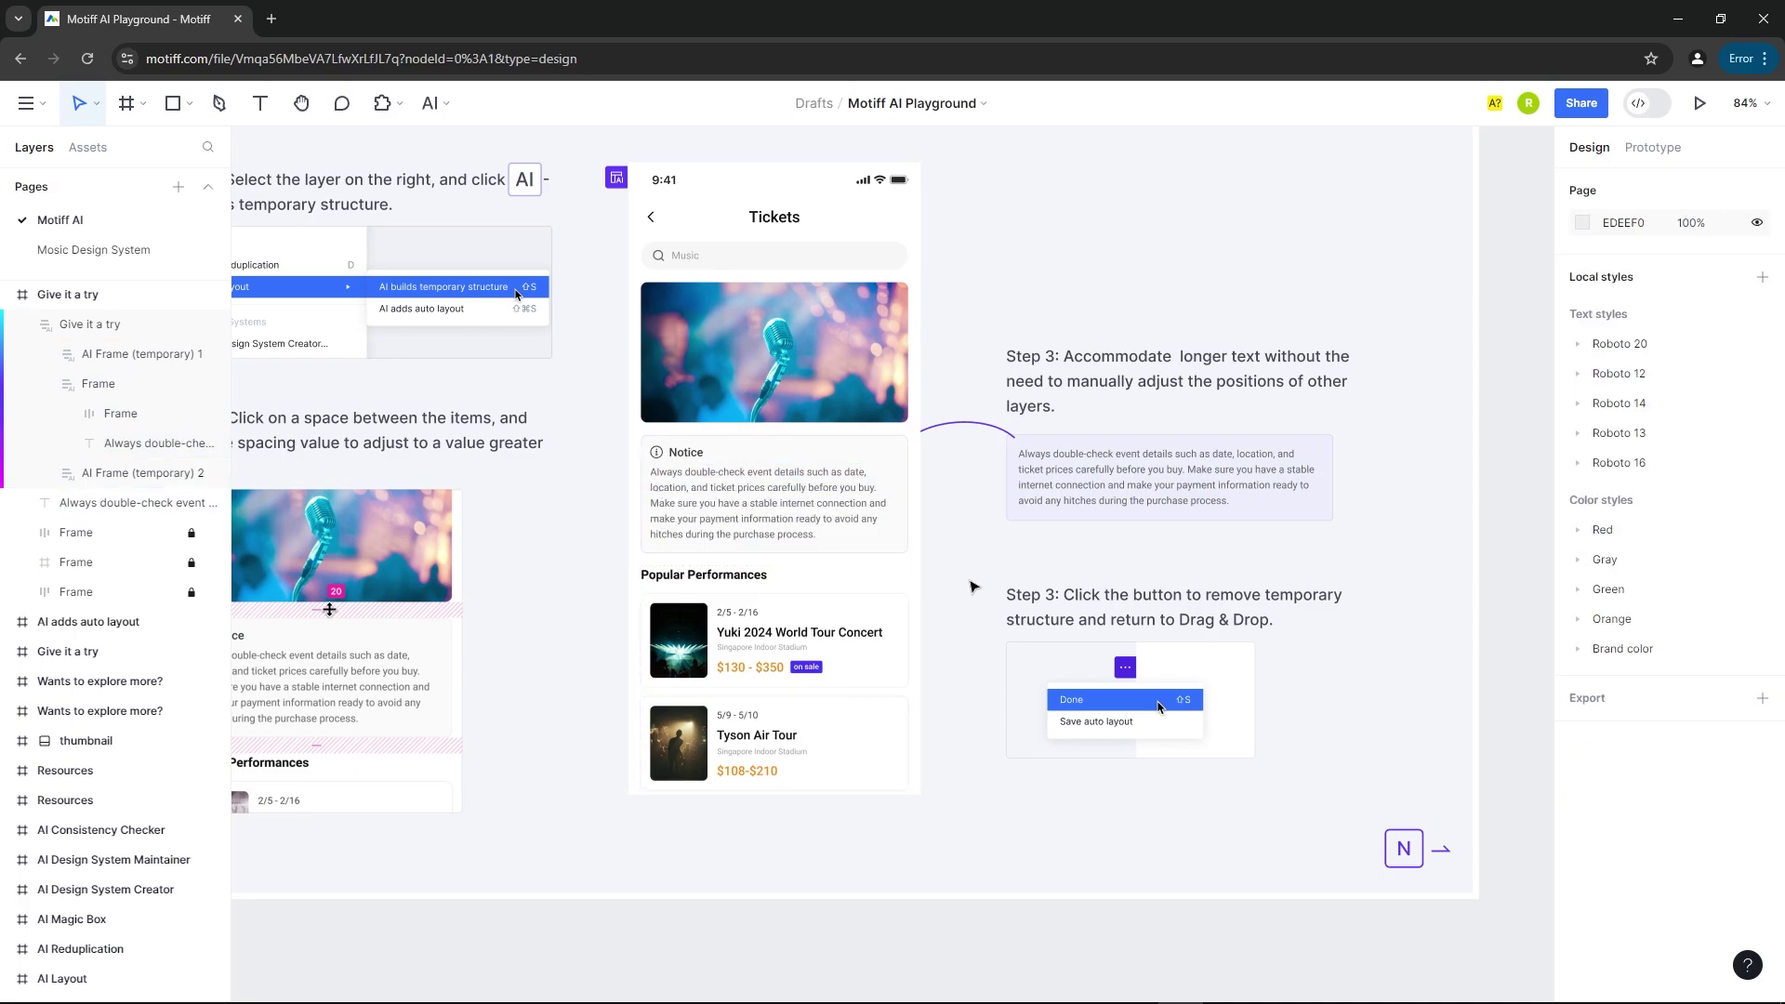
Inspect how the Notice frame and the content beneath it adapt to the longer text.
left_click(866, 539)
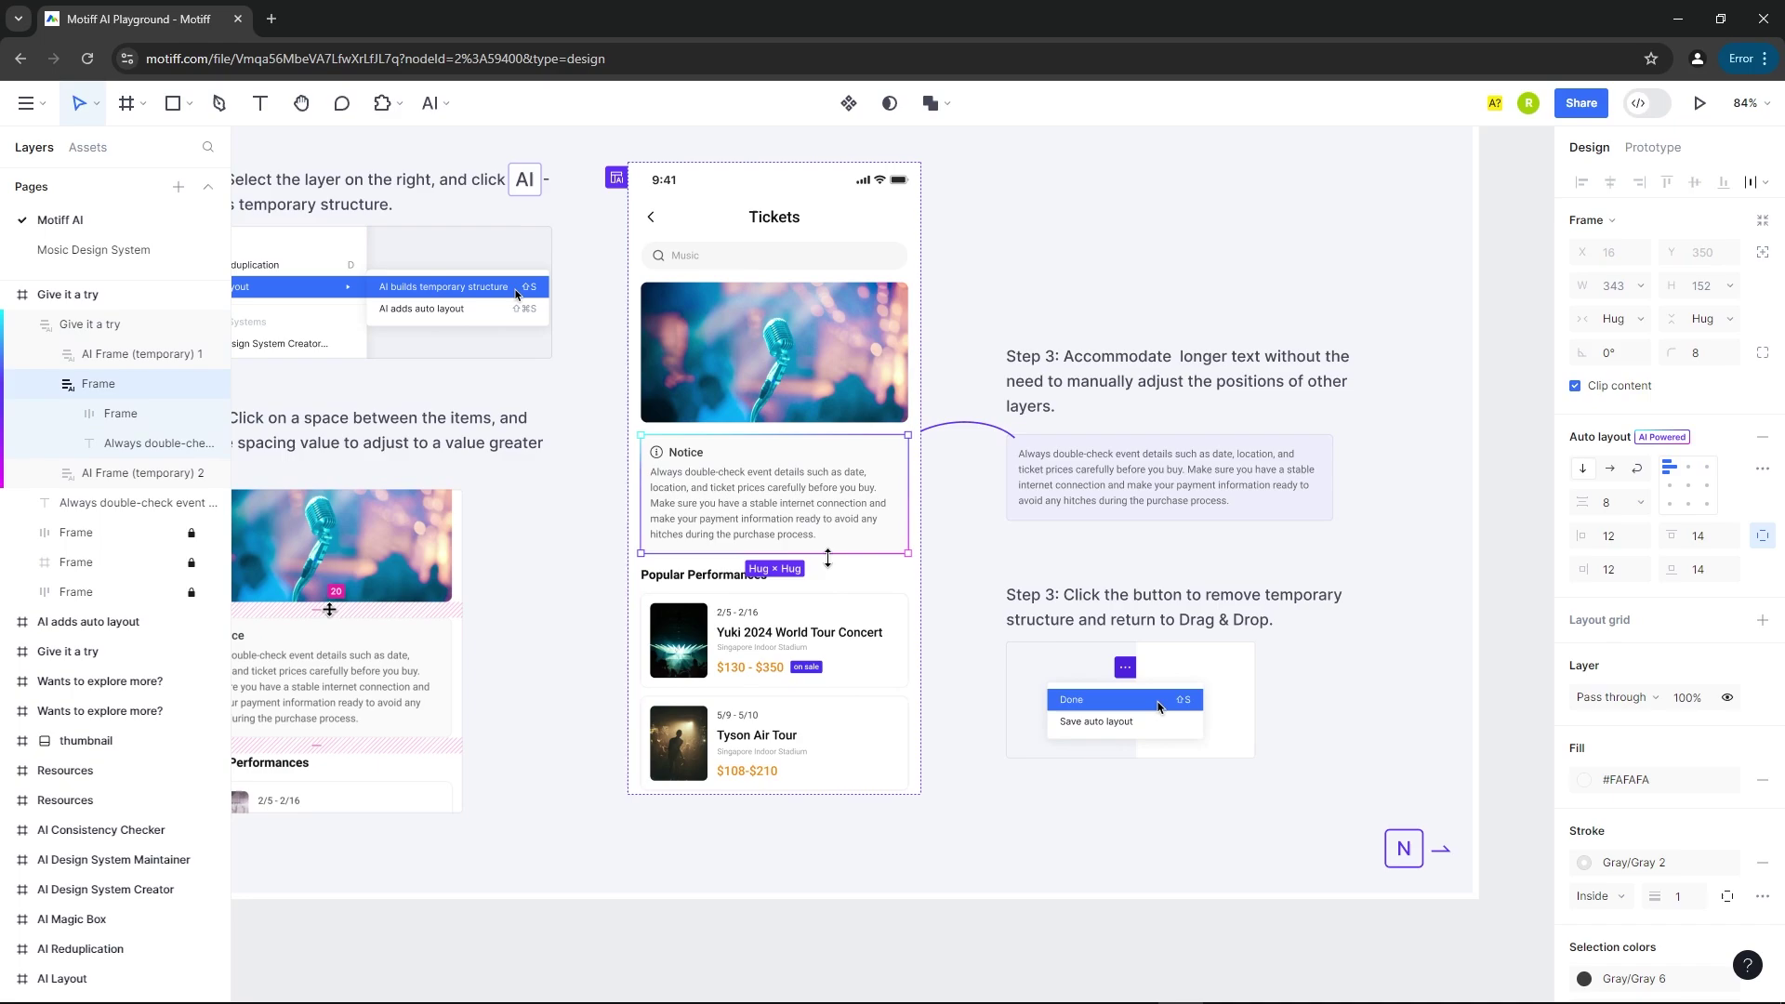
mouse_move(828, 558)
left_mouse_down()
mouse_move(828, 601)
mouse_move(830, 498)
mouse_move(853, 552)
left_mouse_up()
left_click(984, 583)
left_click(874, 480)
left_click(874, 481)
left_click(981, 561)
Look through the remaining Playground sections, including AI Design System Creator, AI Consistency Checker, AI Generates UI and AI Magic Box.
scroll(761, 278, "down", 1)
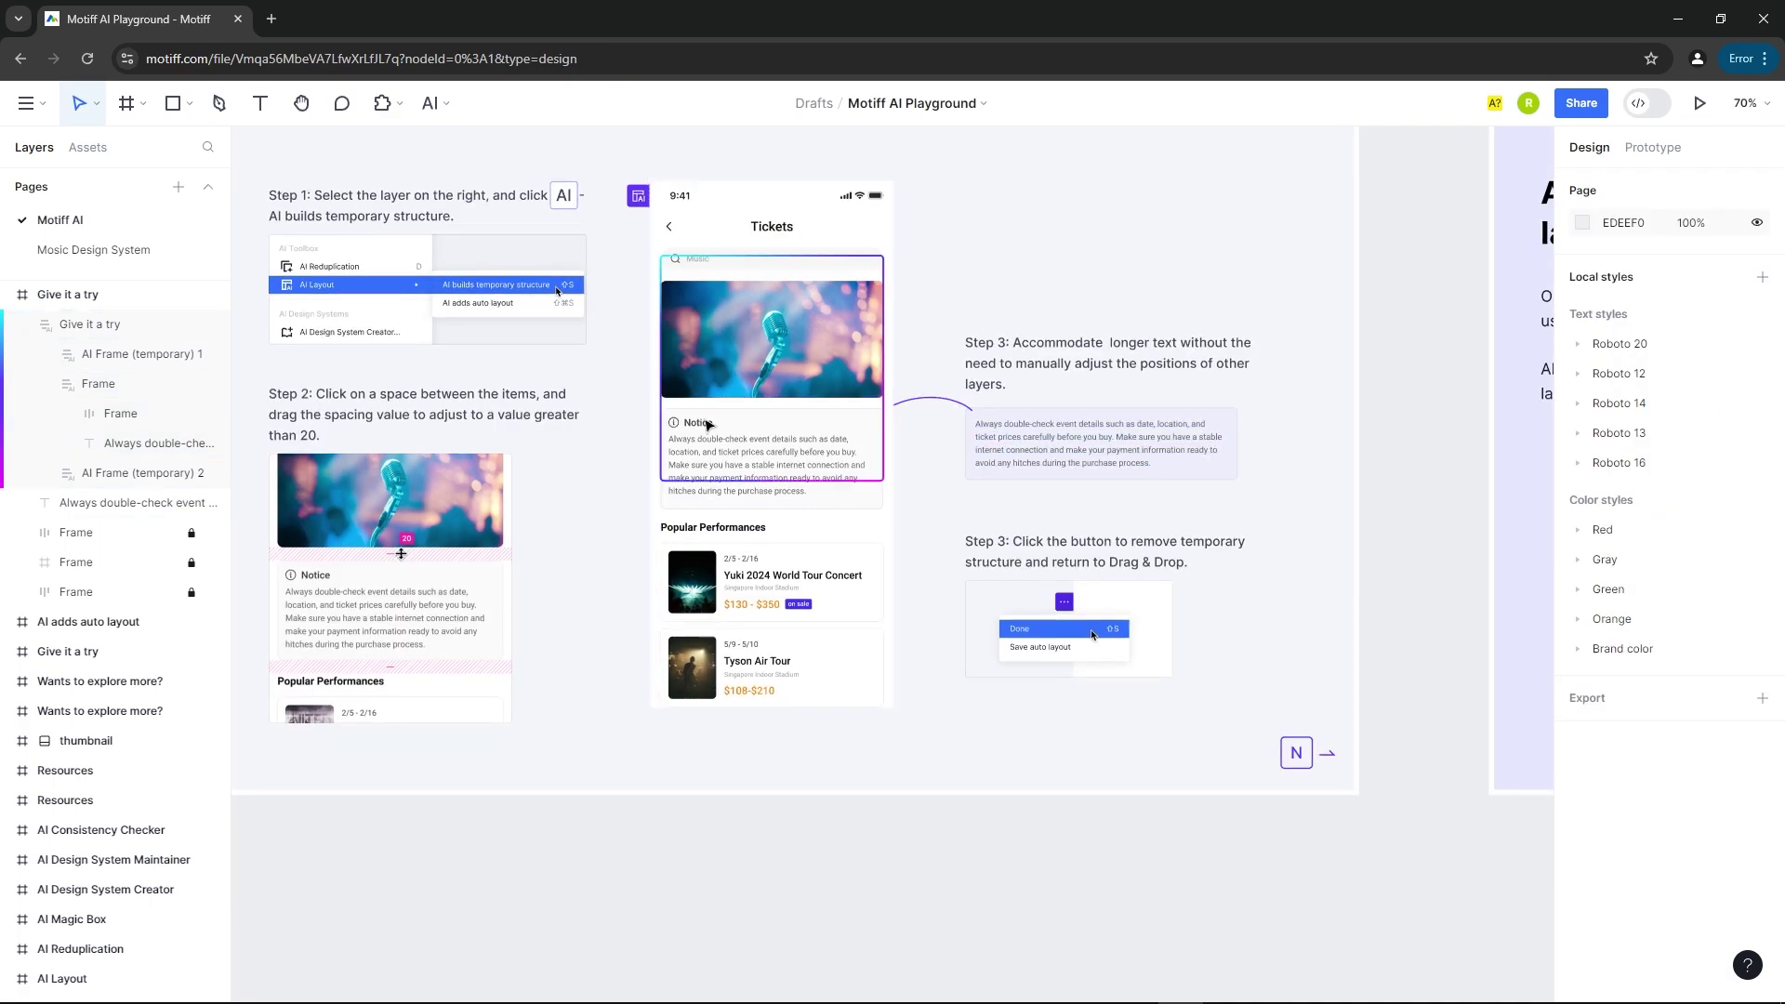
scroll(530, 469, "down", 3)
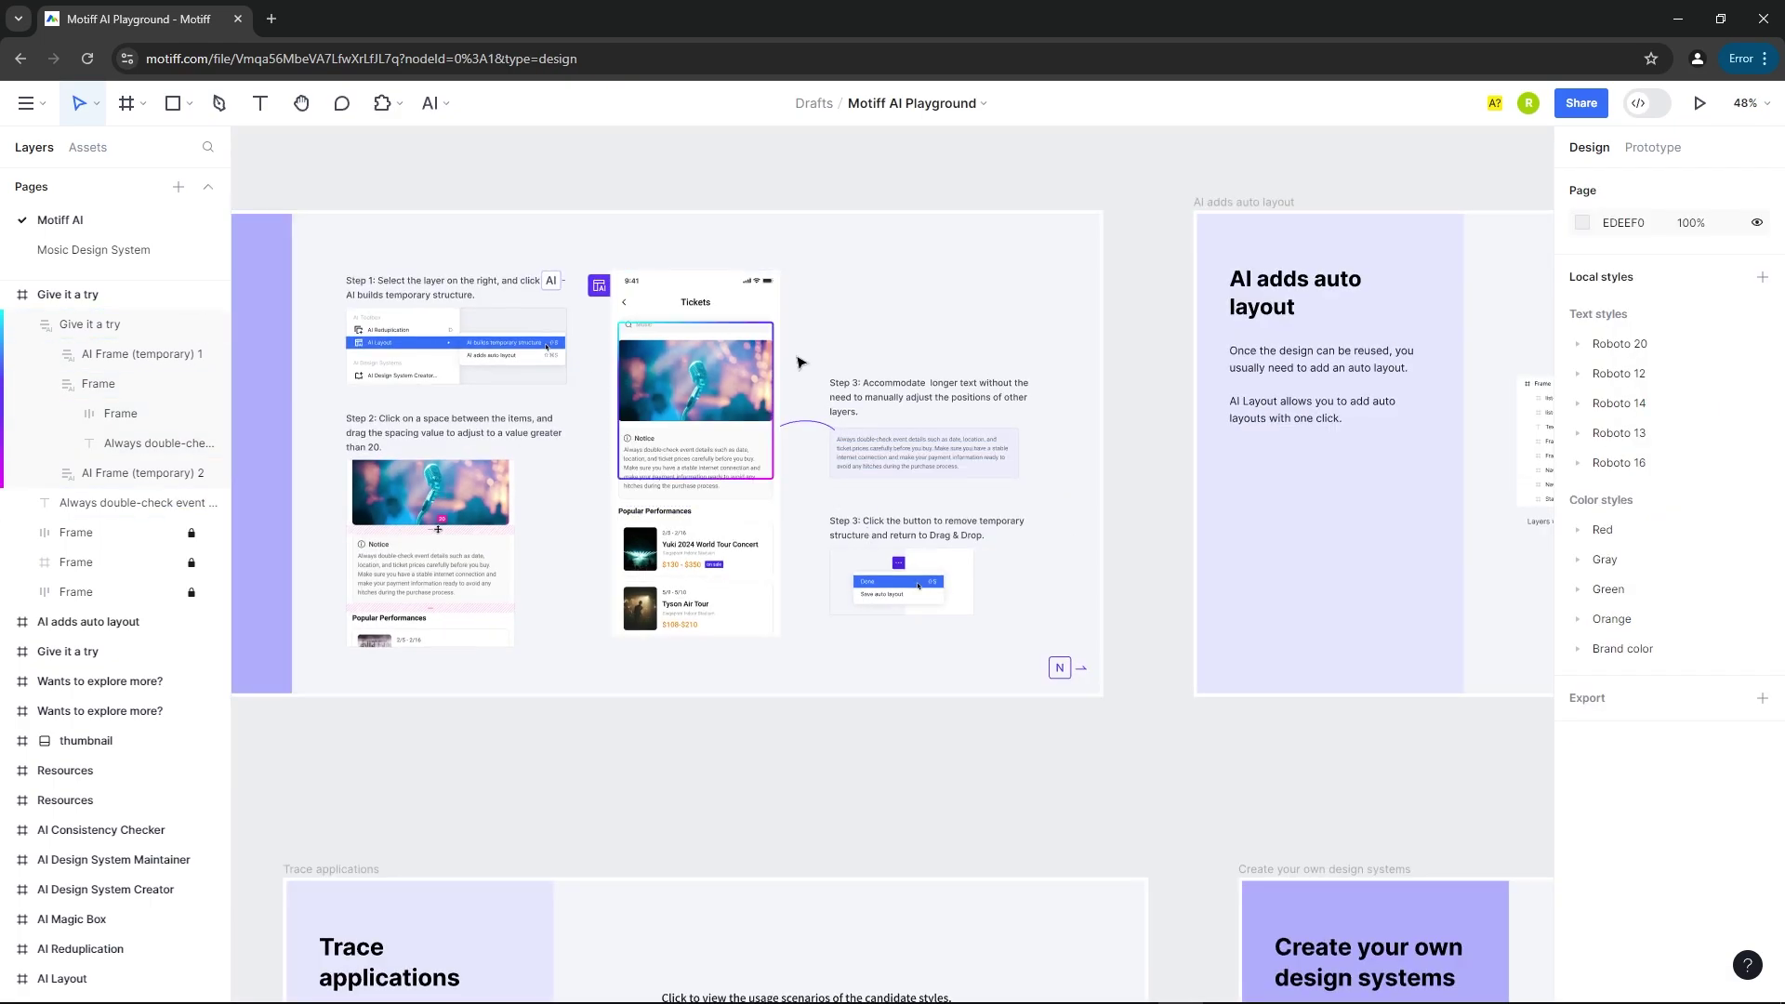
scroll(799, 362, "down", 3)
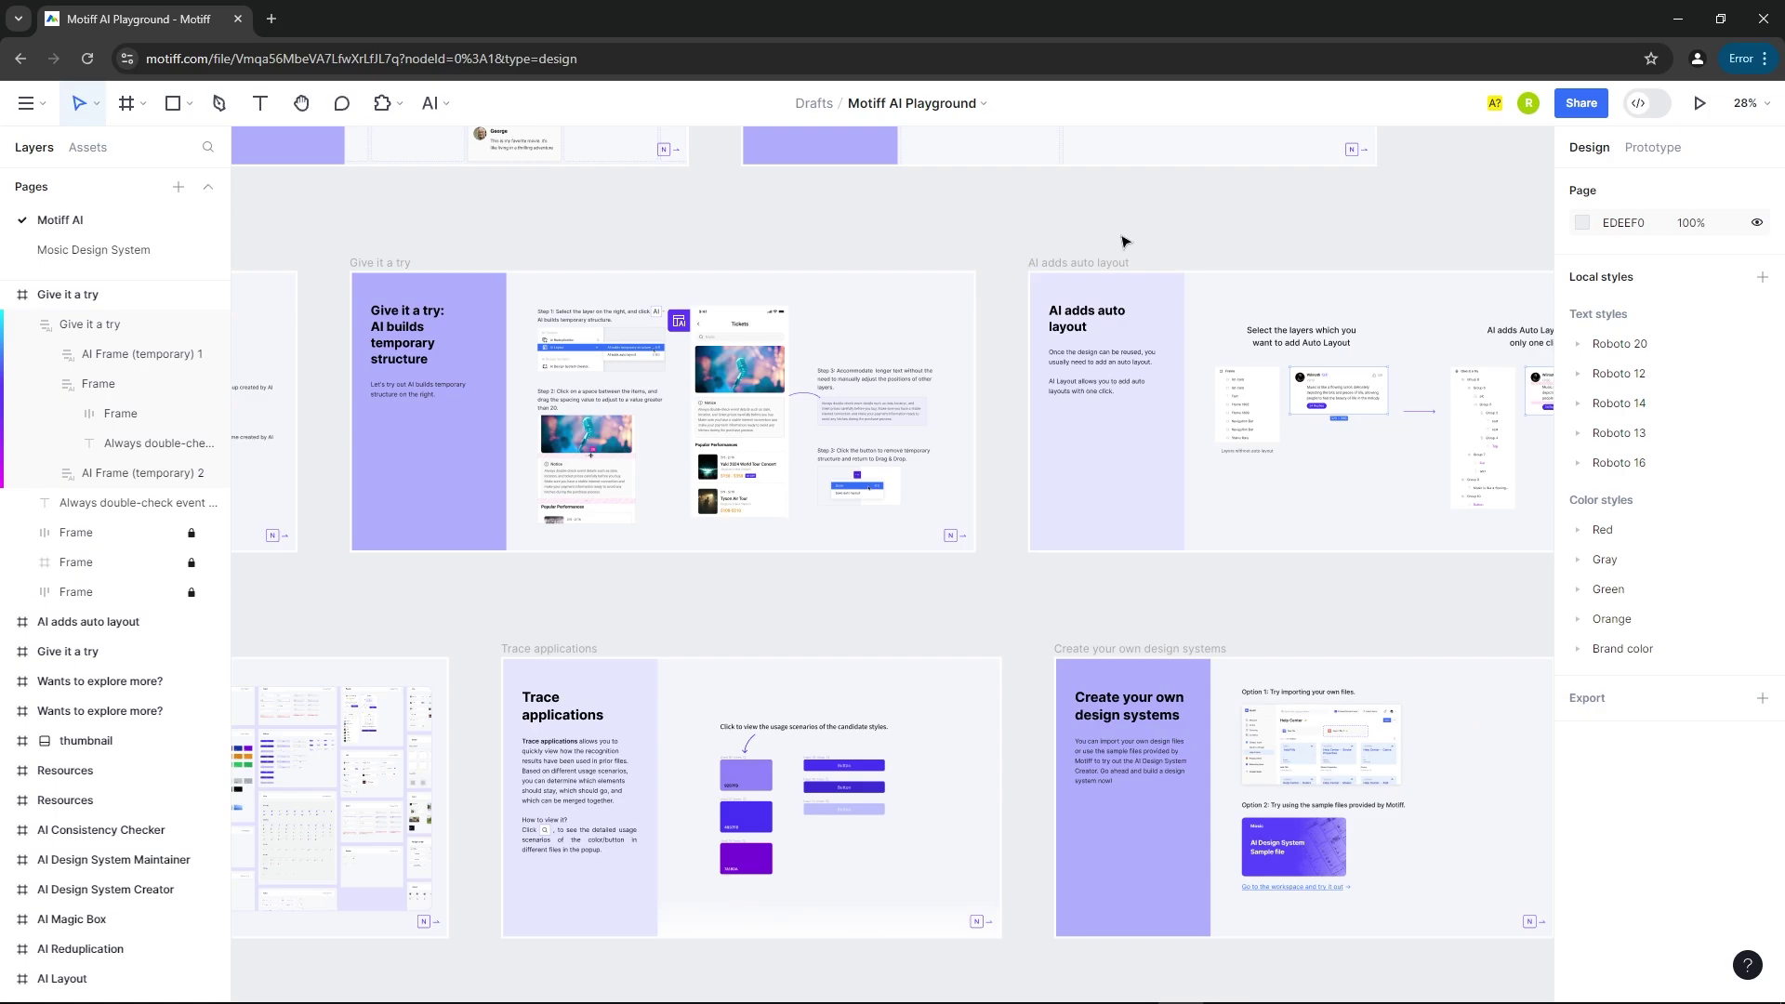
scroll(1125, 242, "down", 5)
scroll(953, 328, "up", 2)
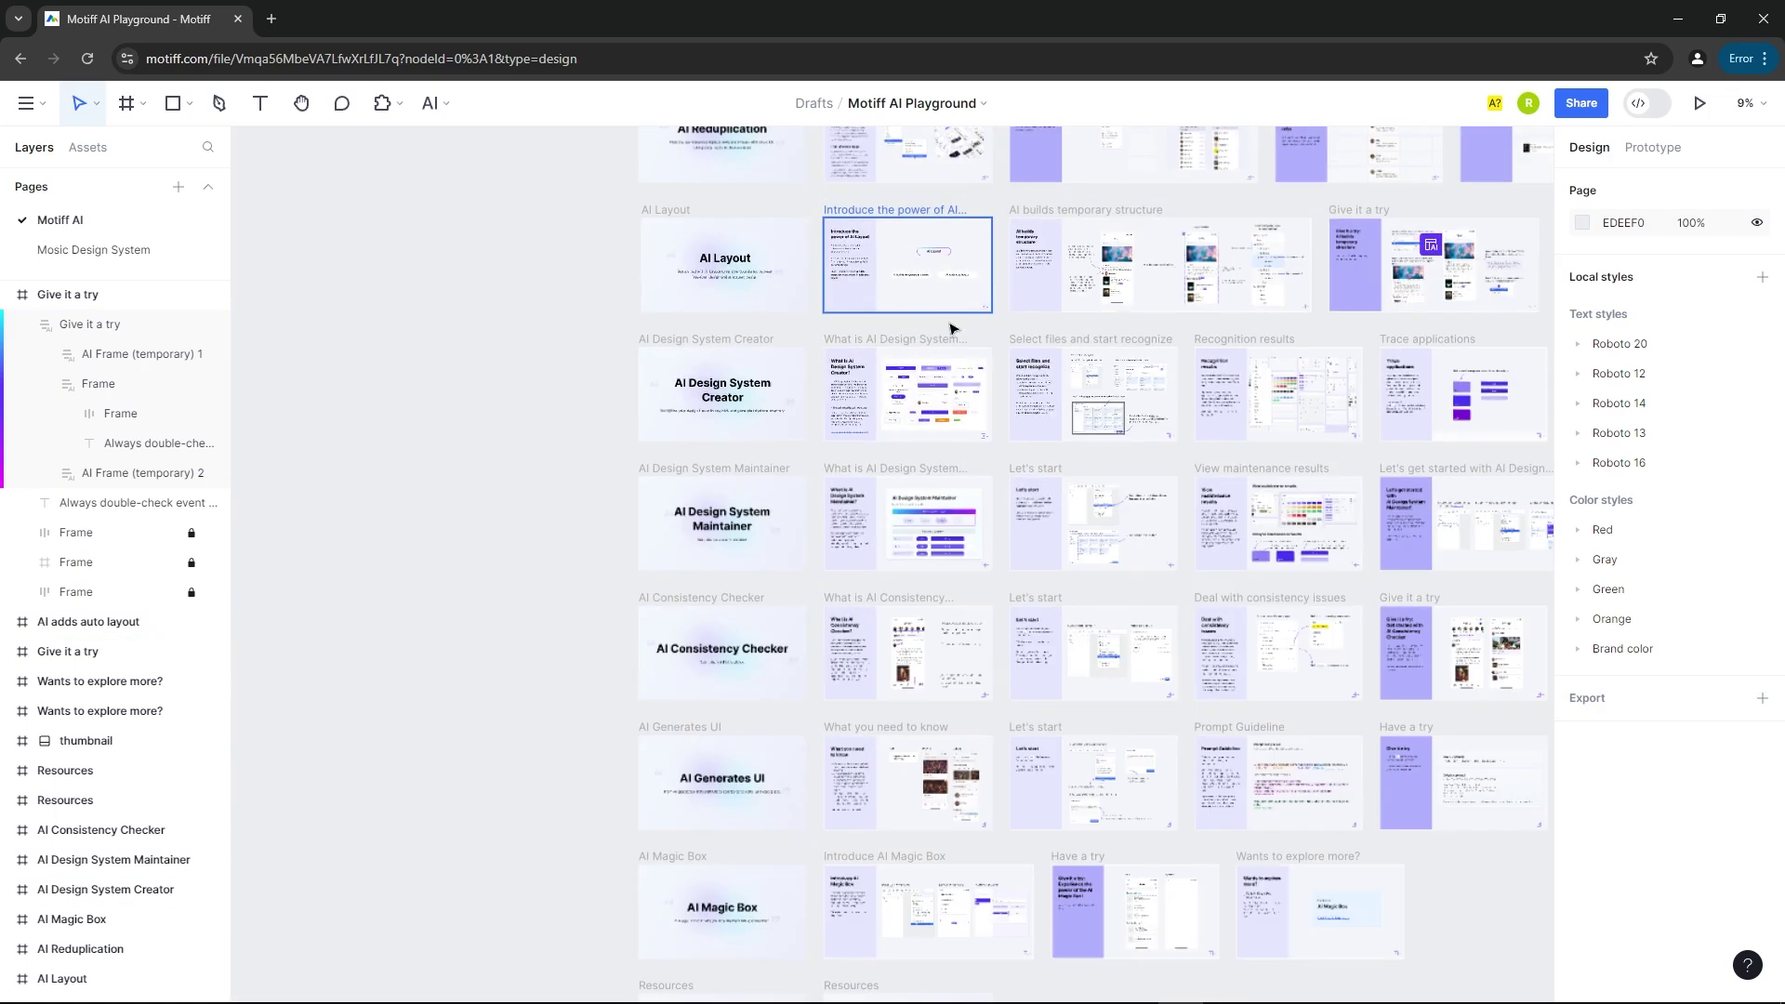
scroll(953, 329, "up", 2)
scroll(514, 506, "down", 2)
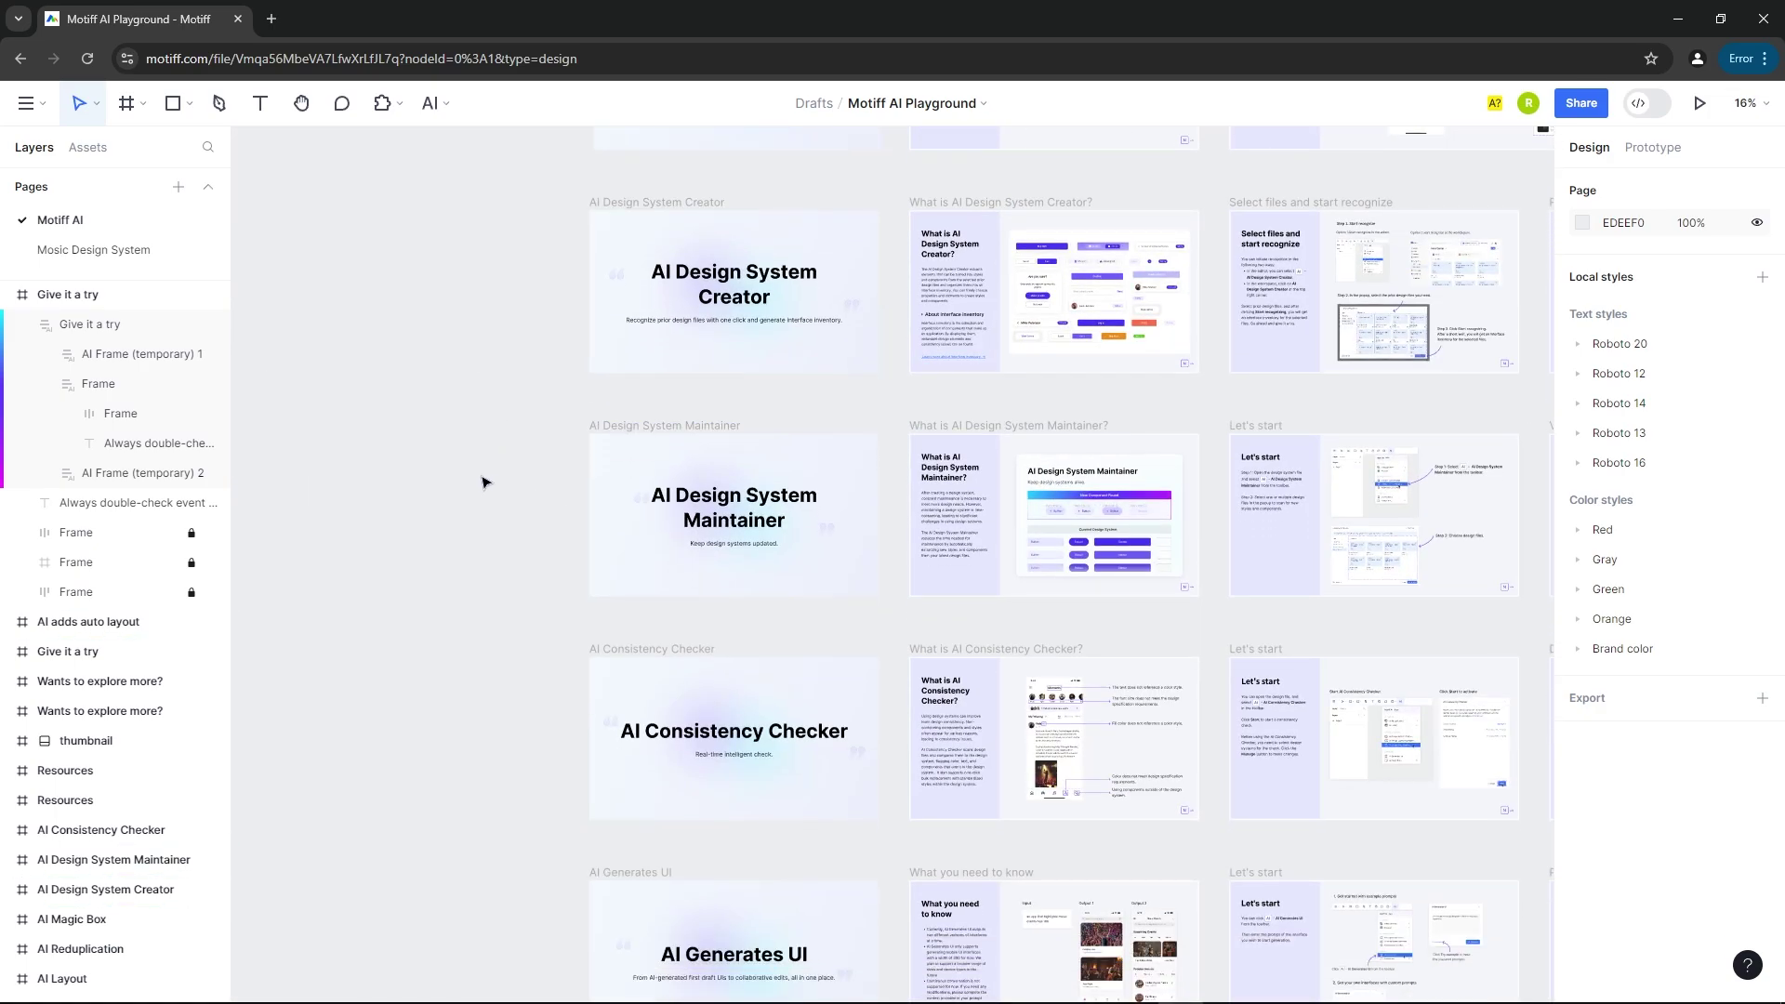
scroll(479, 461, "down", 2)
scroll(522, 561, "down", 3)
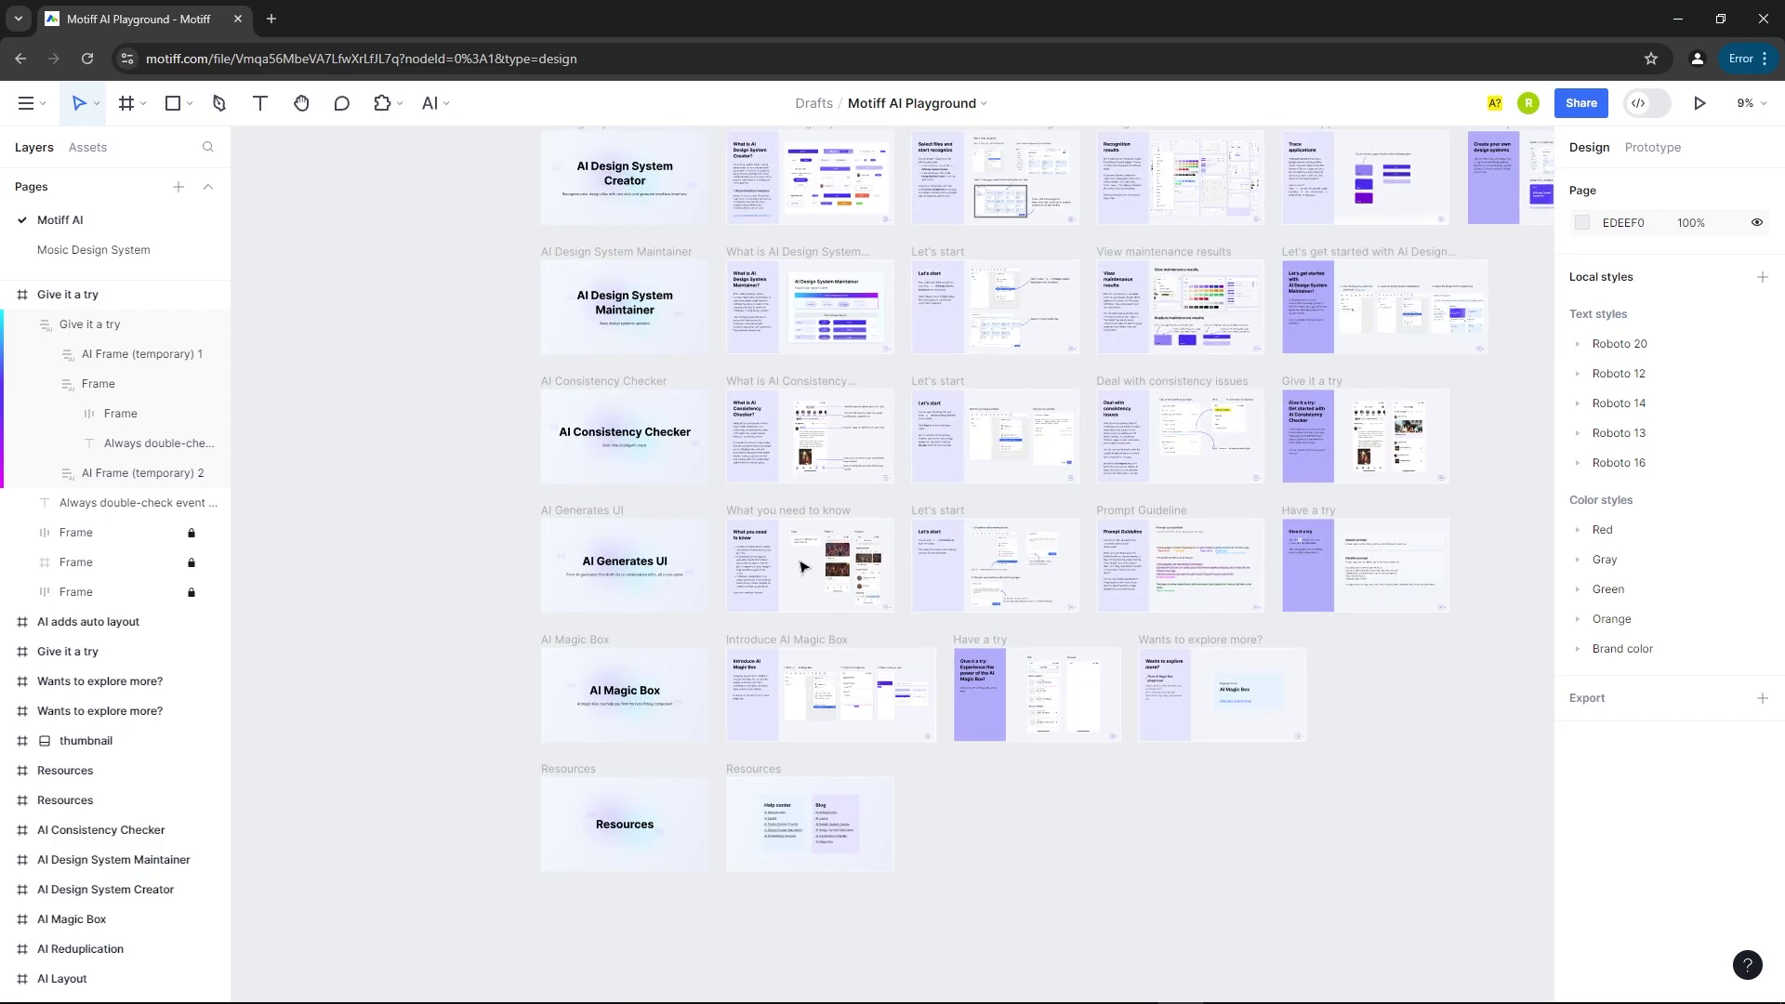
scroll(805, 568, "up", 3)
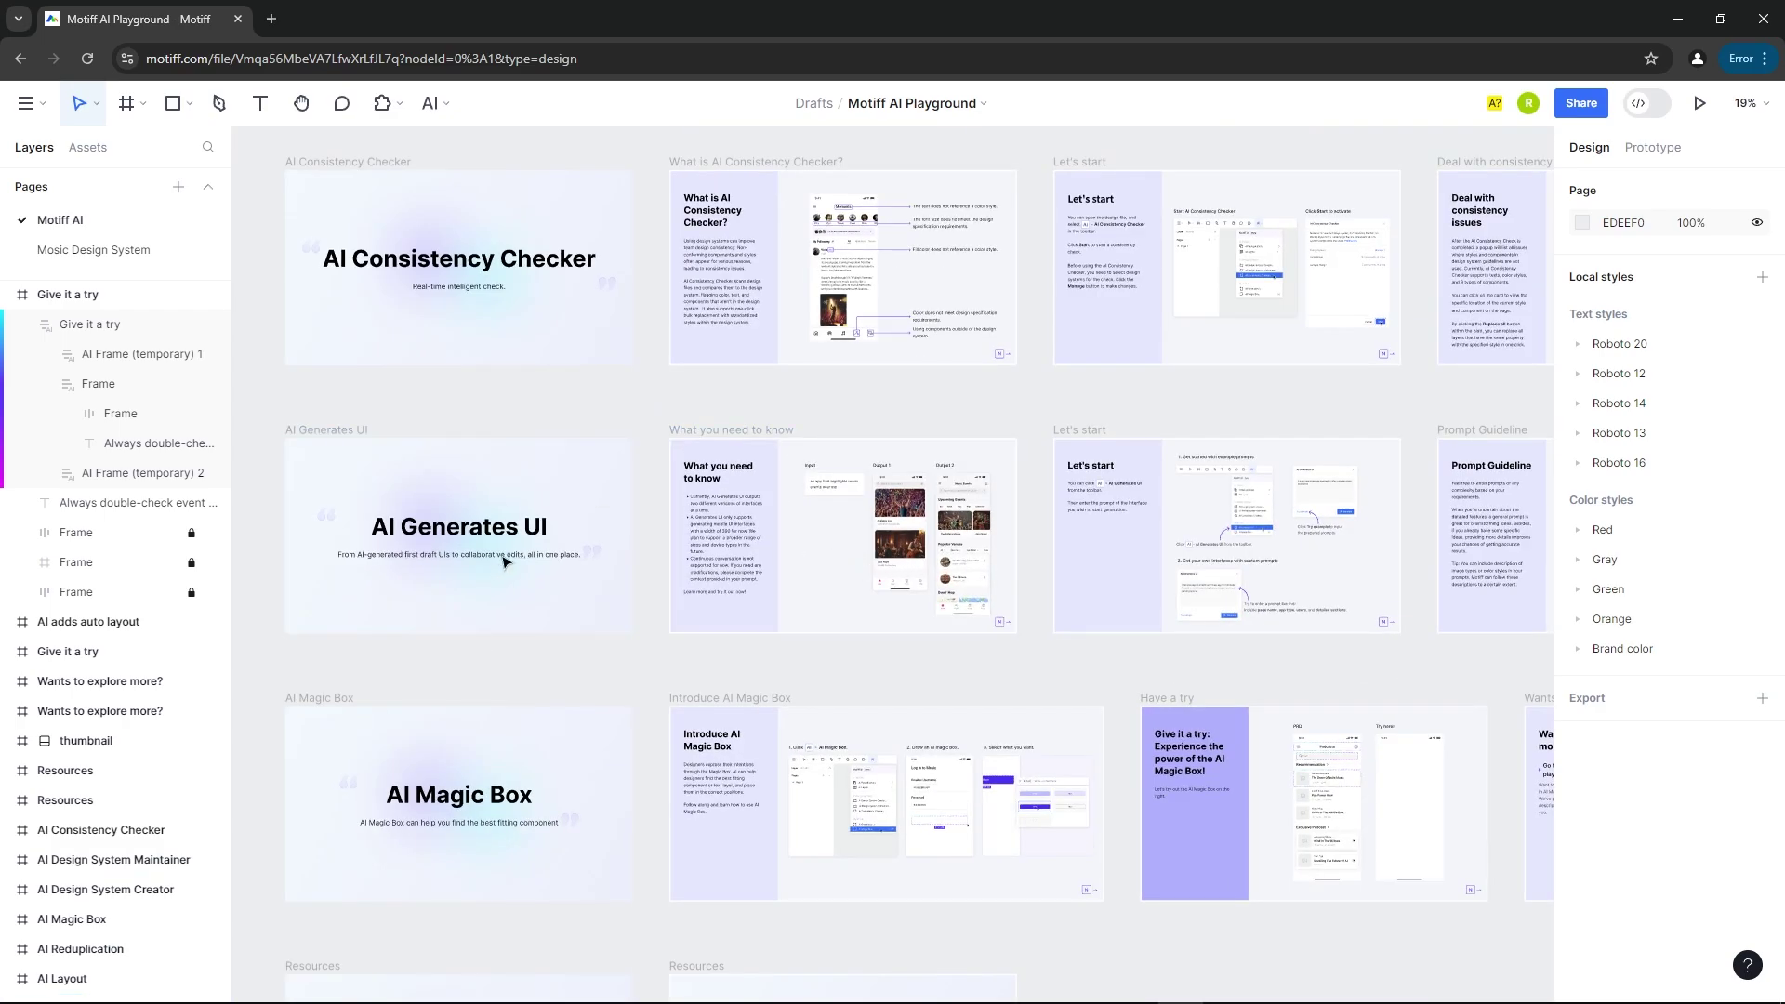
scroll(383, 616, "down", 5)
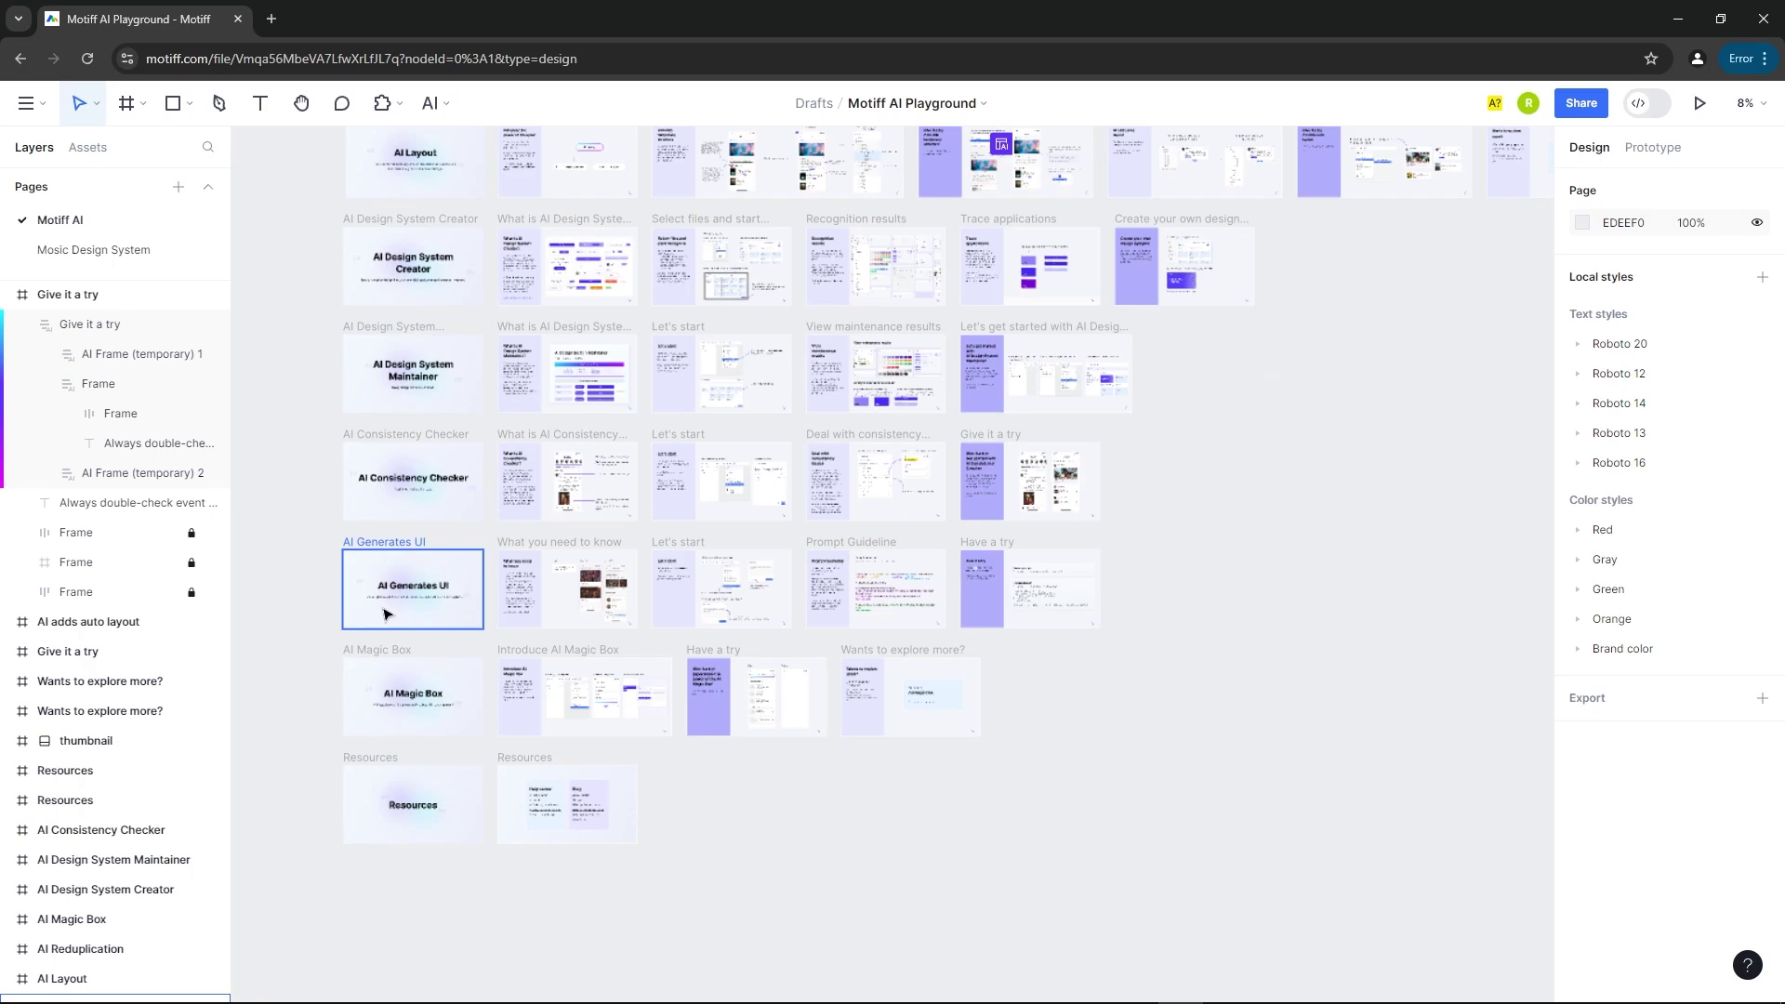
Run AI Generates UI on an empty canvas area with the prompt "Create an jewelry shopping application".
scroll(1307, 249, "up", 3)
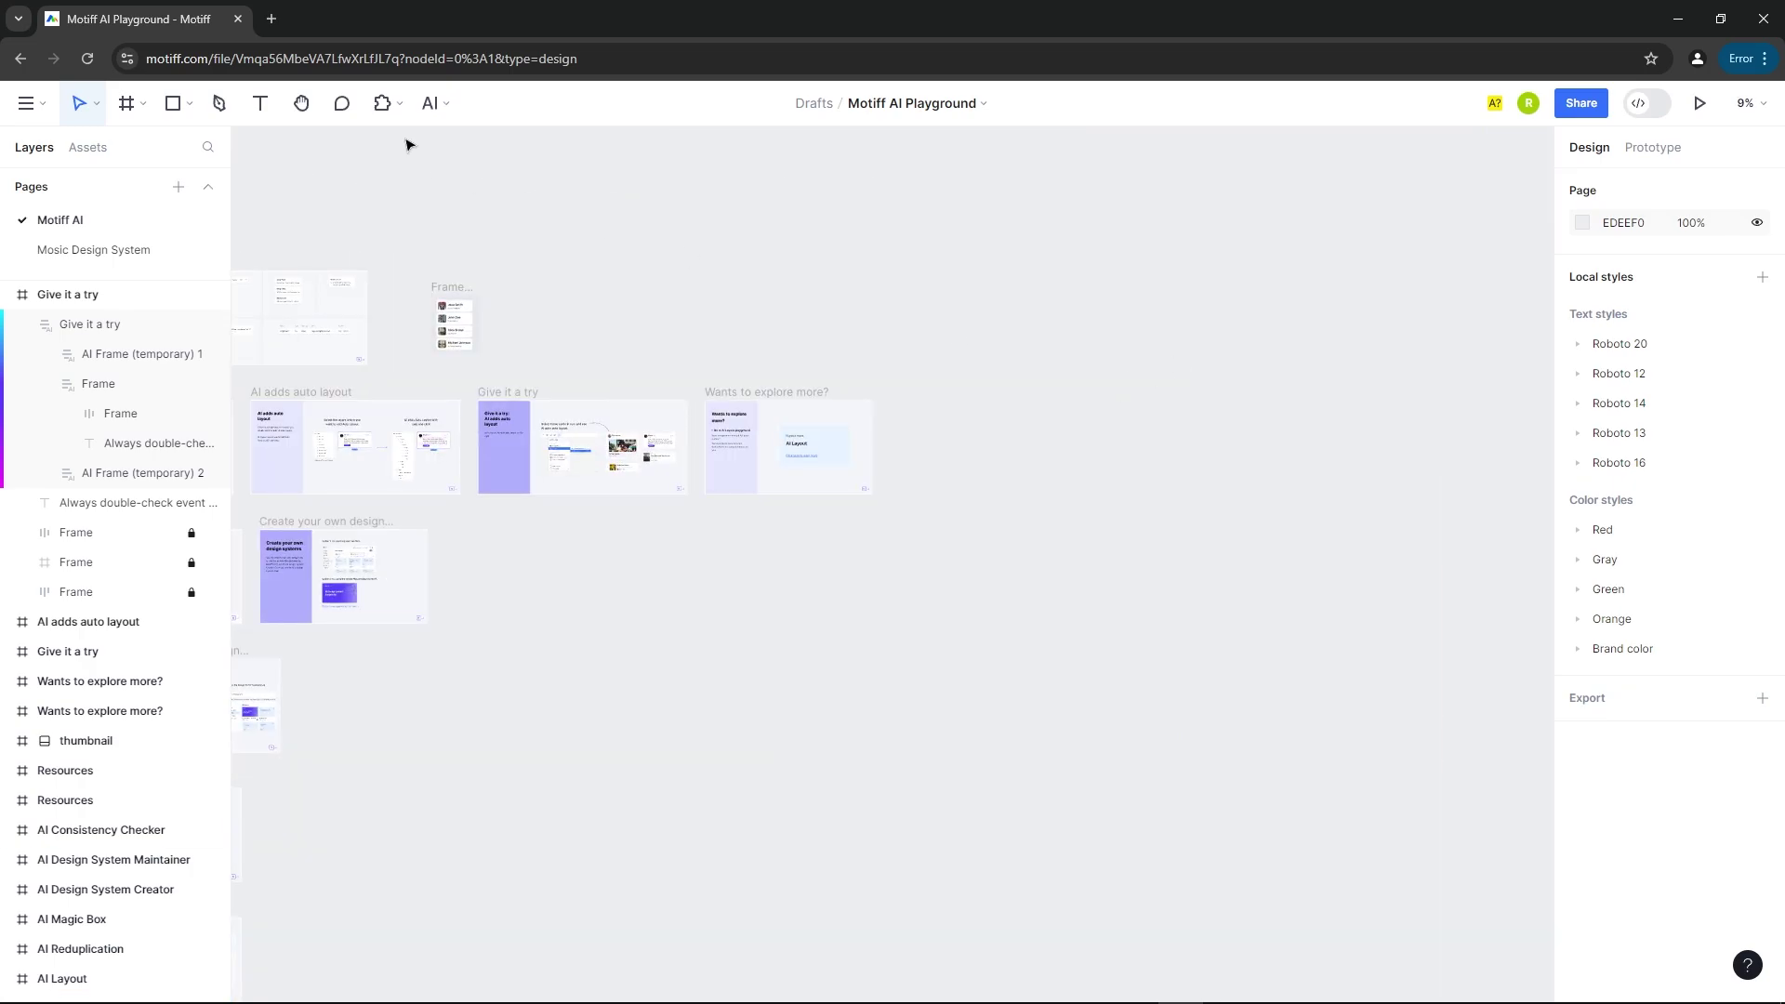
left_click(448, 105)
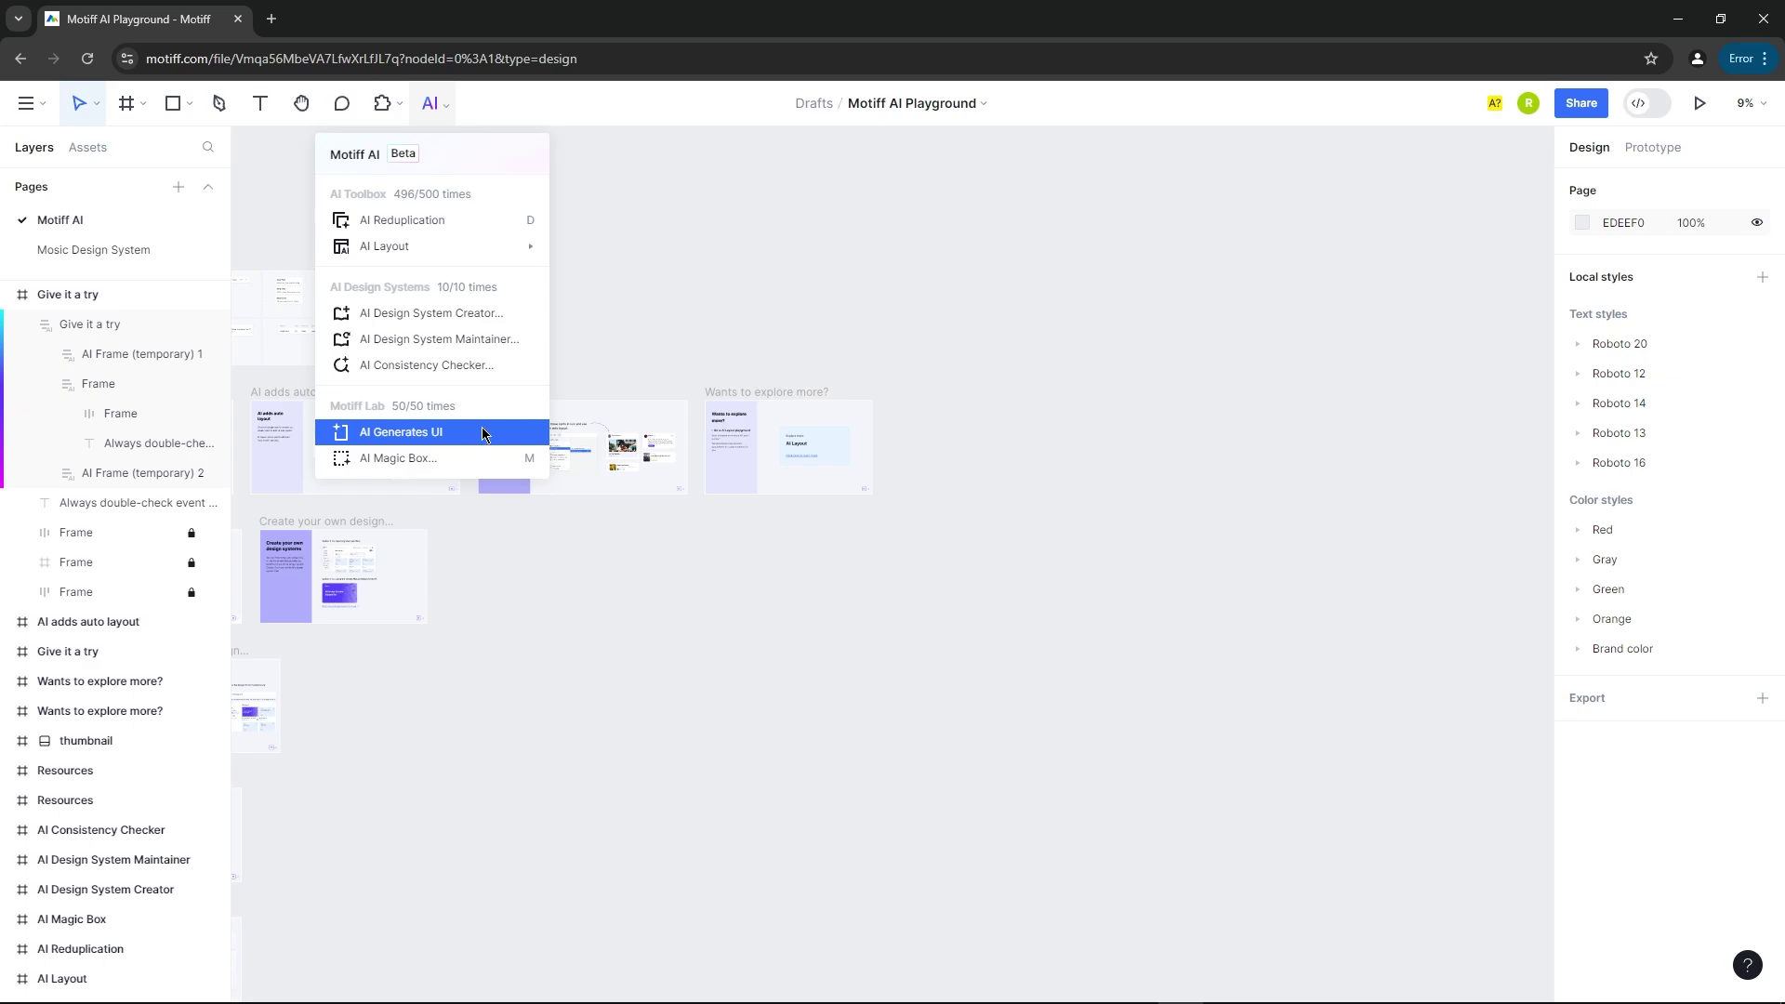
left_click(482, 434)
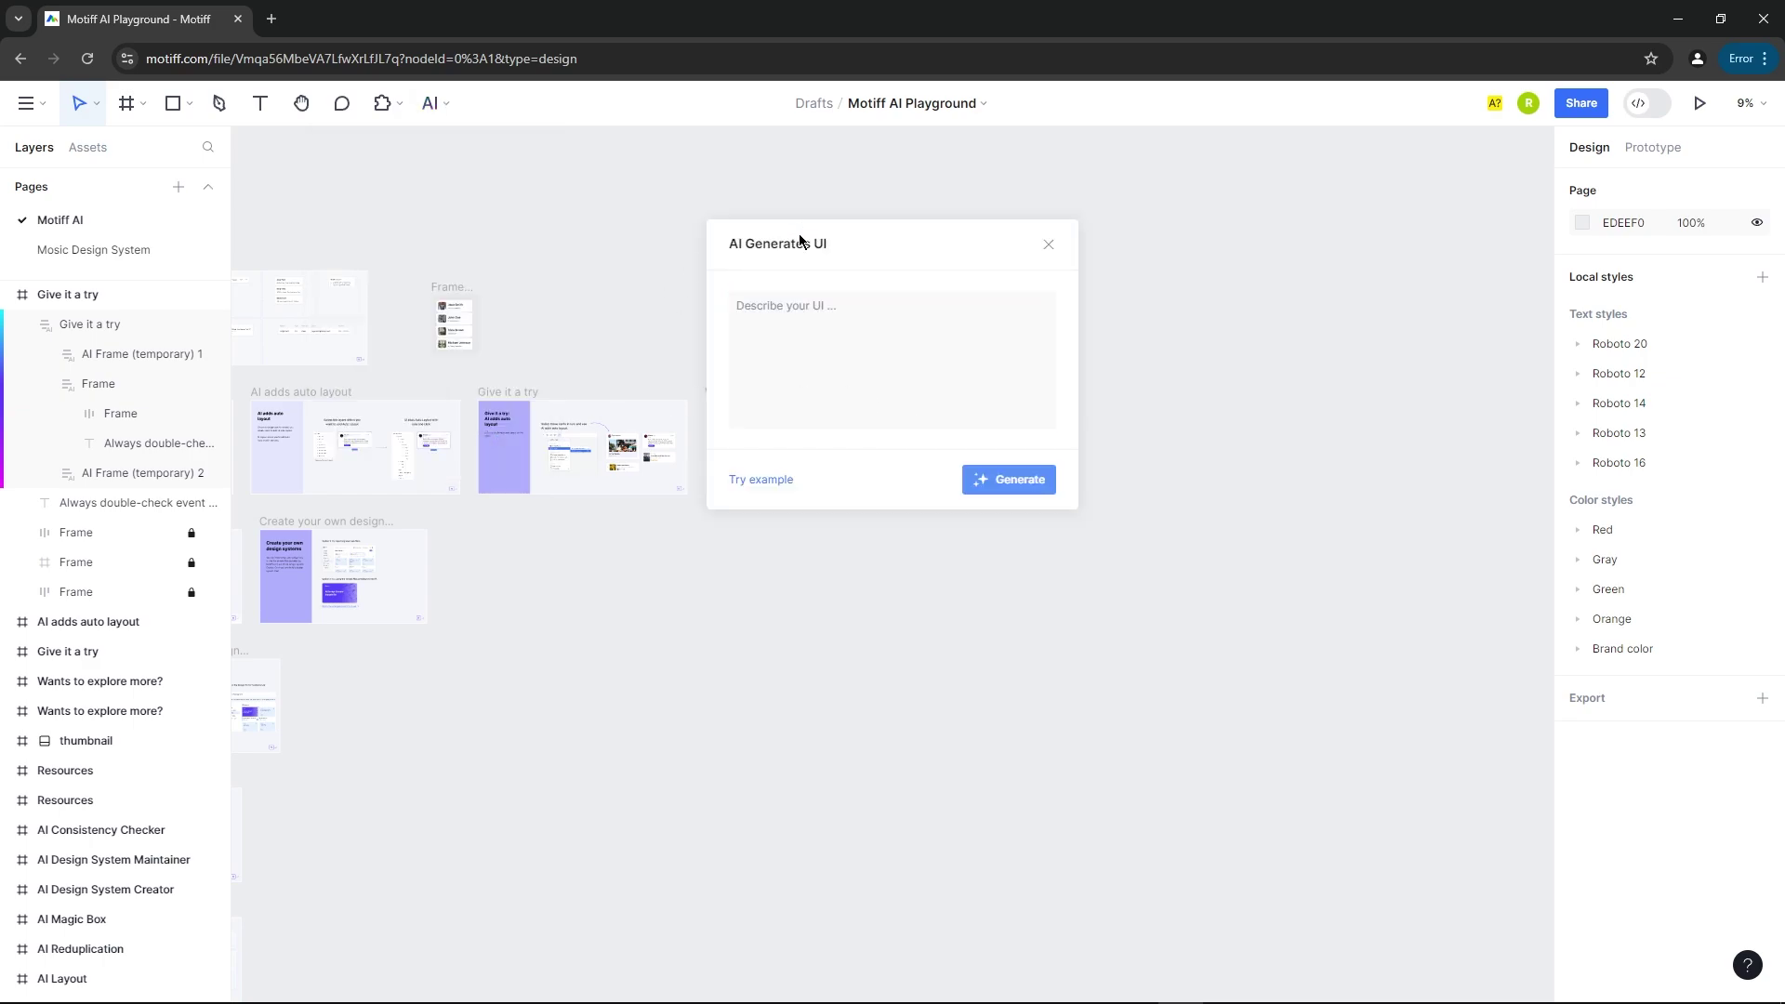
left_click_drag(796, 223, 1059, 233)
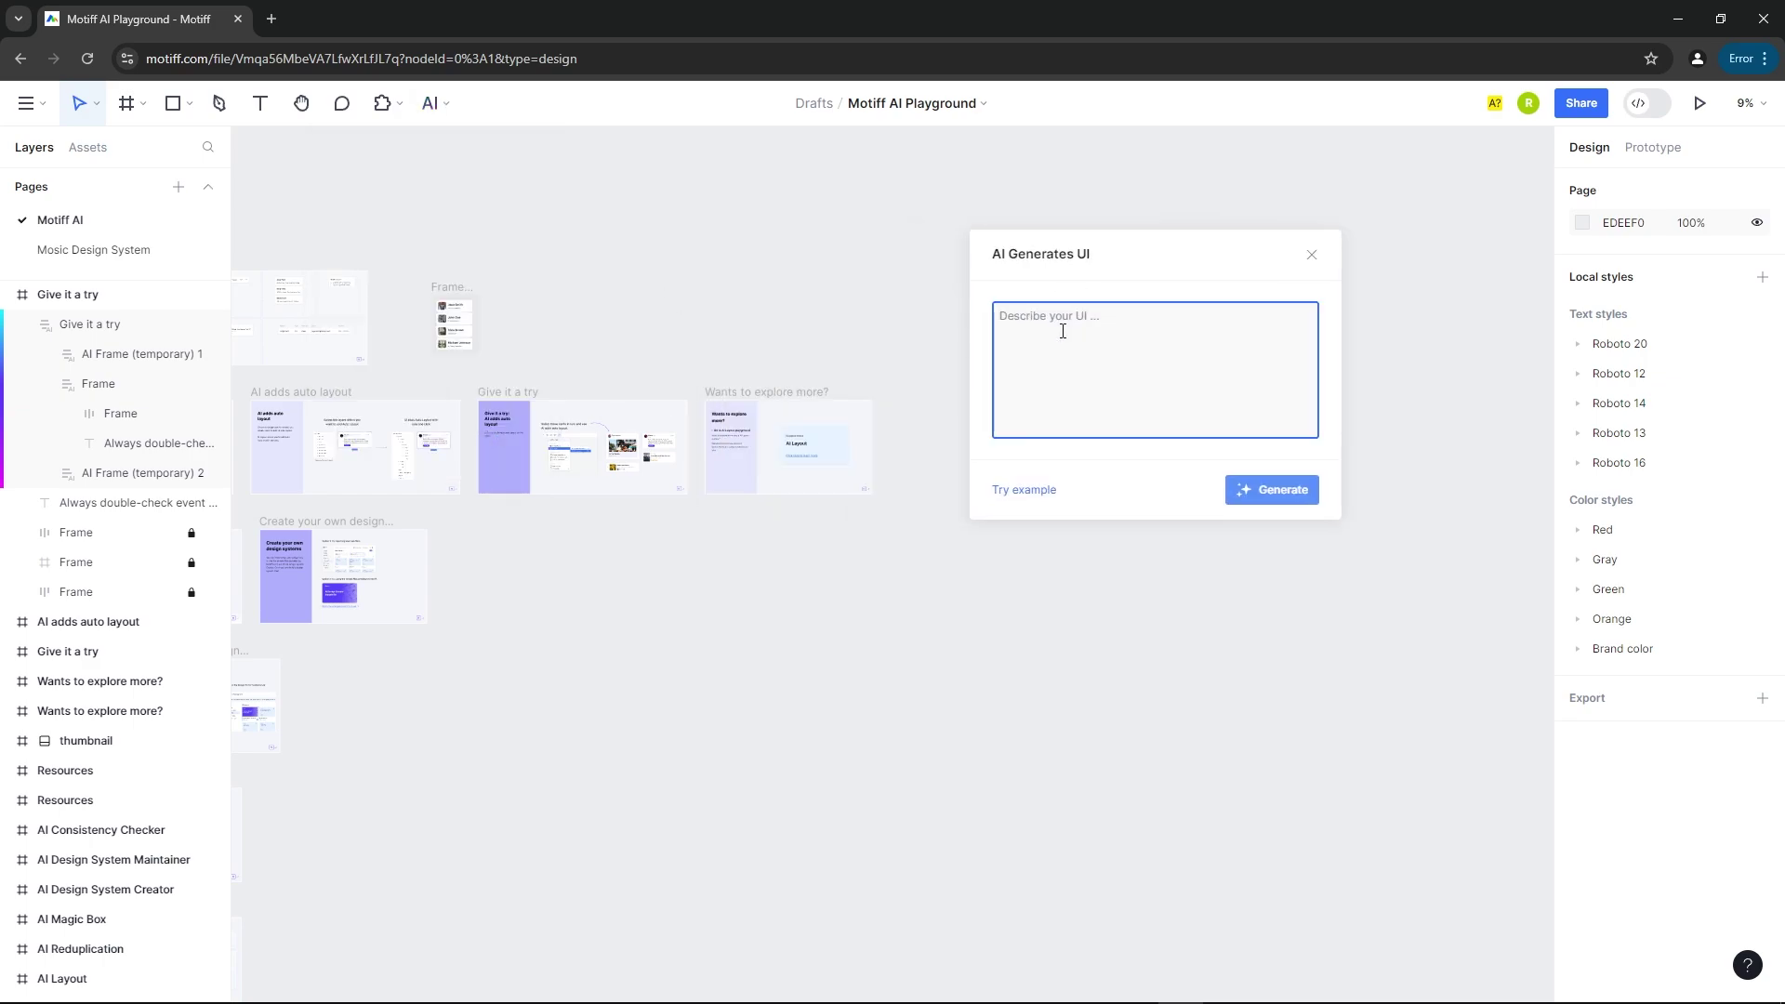
type("Crea")
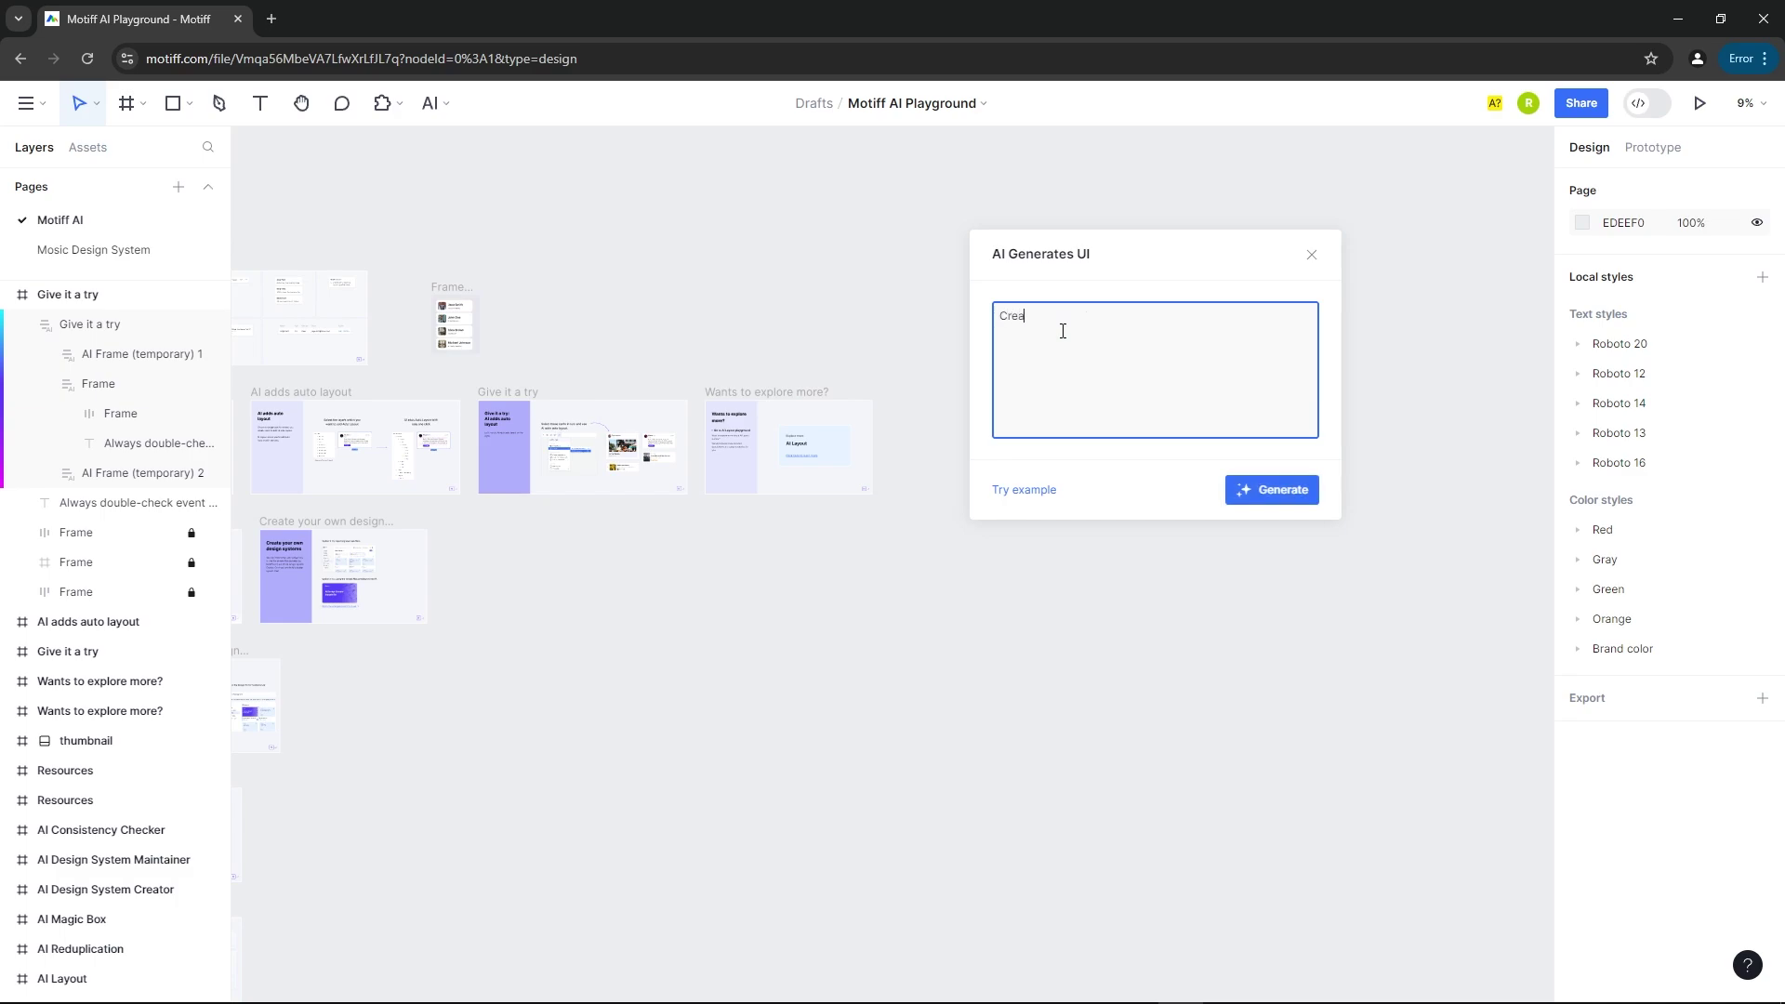
type("te a")
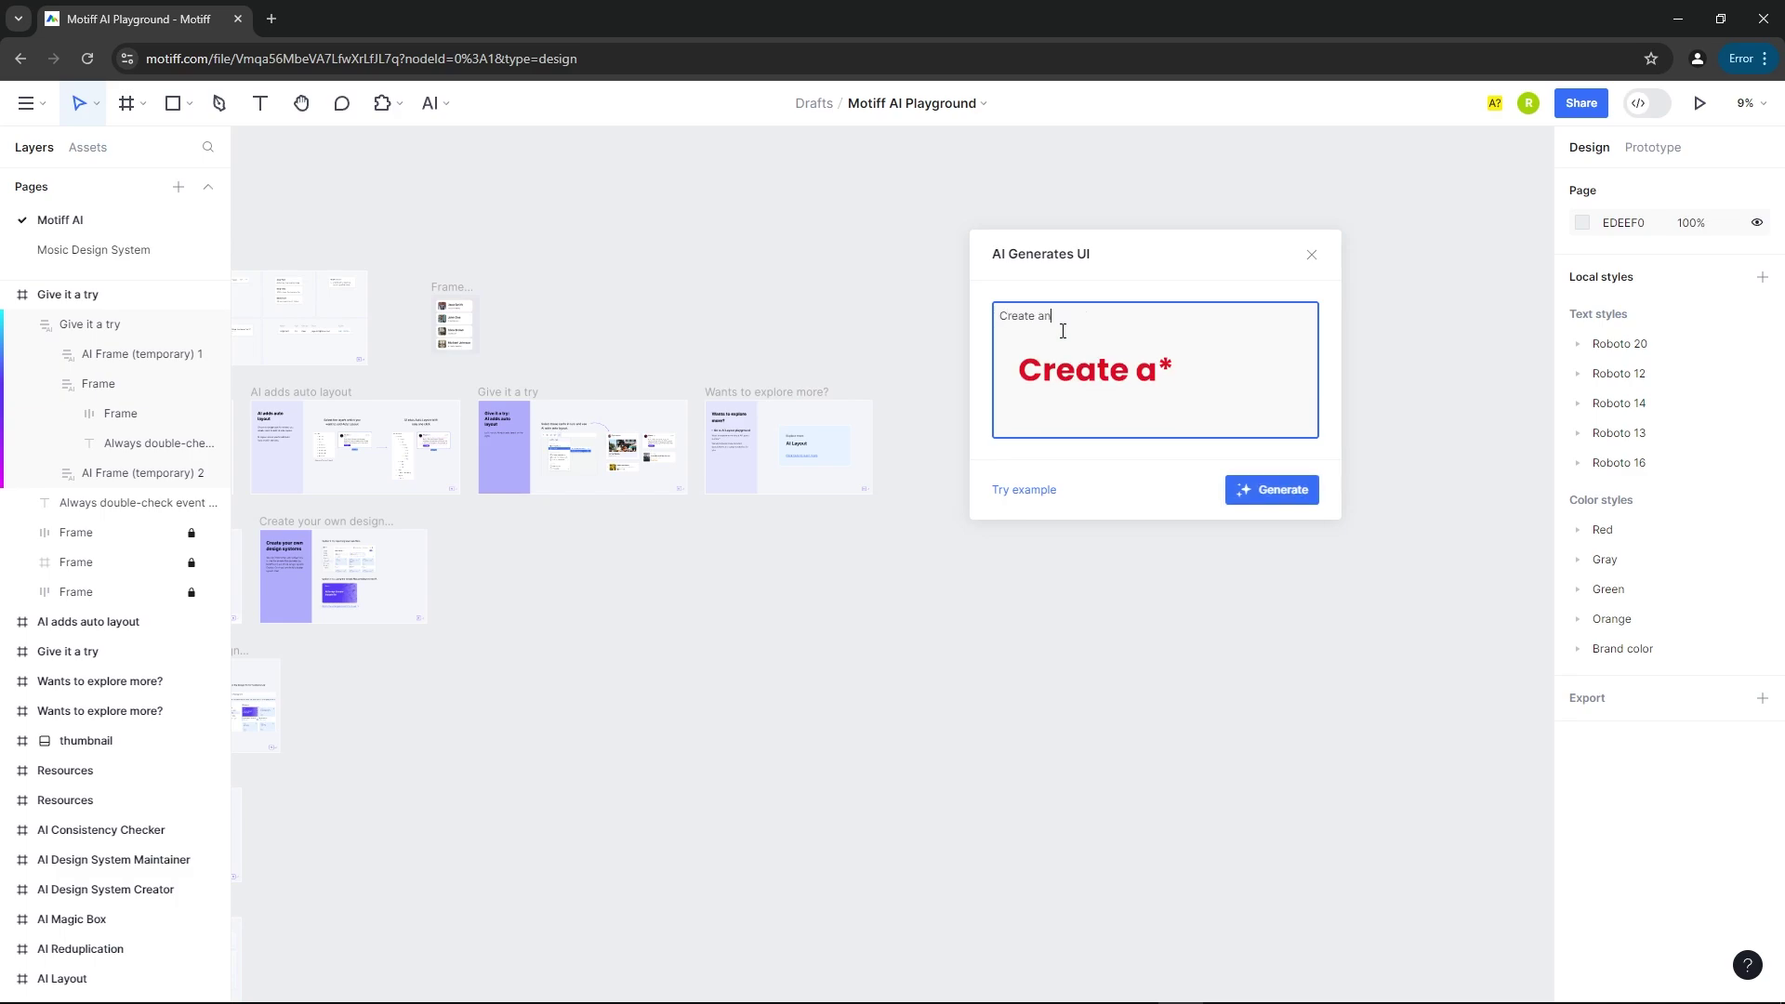
type("n jewelry shopping application")
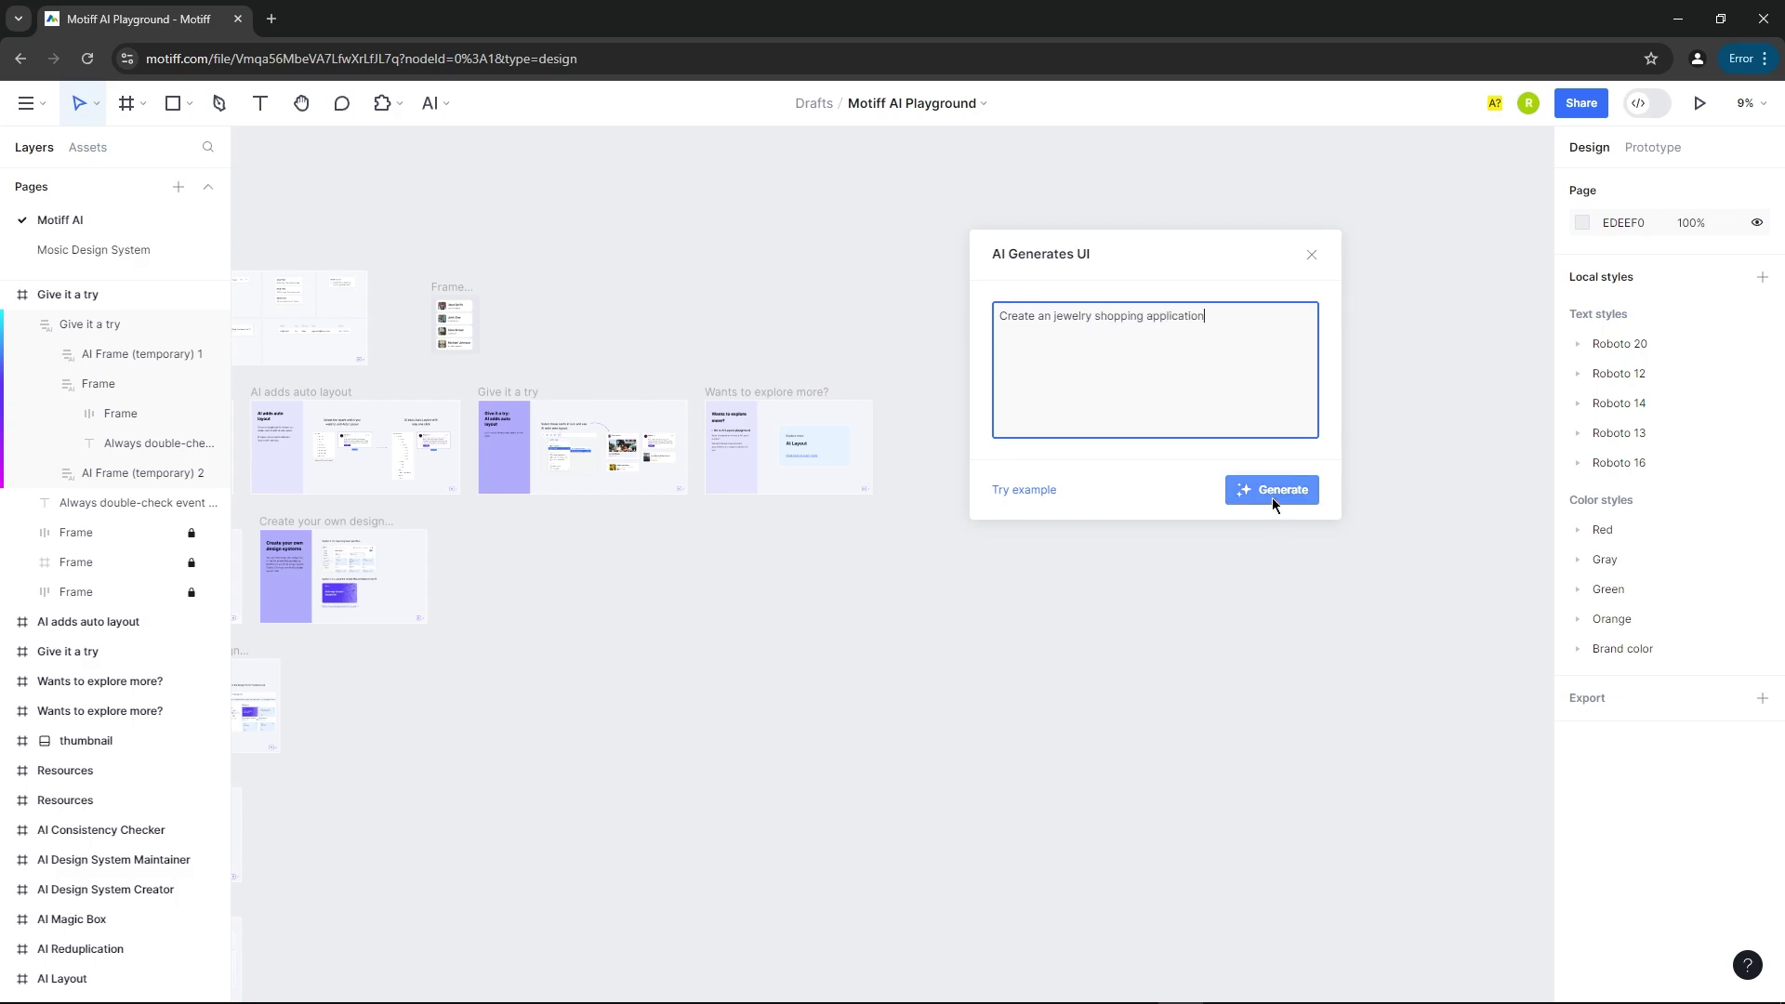
left_click(1273, 490)
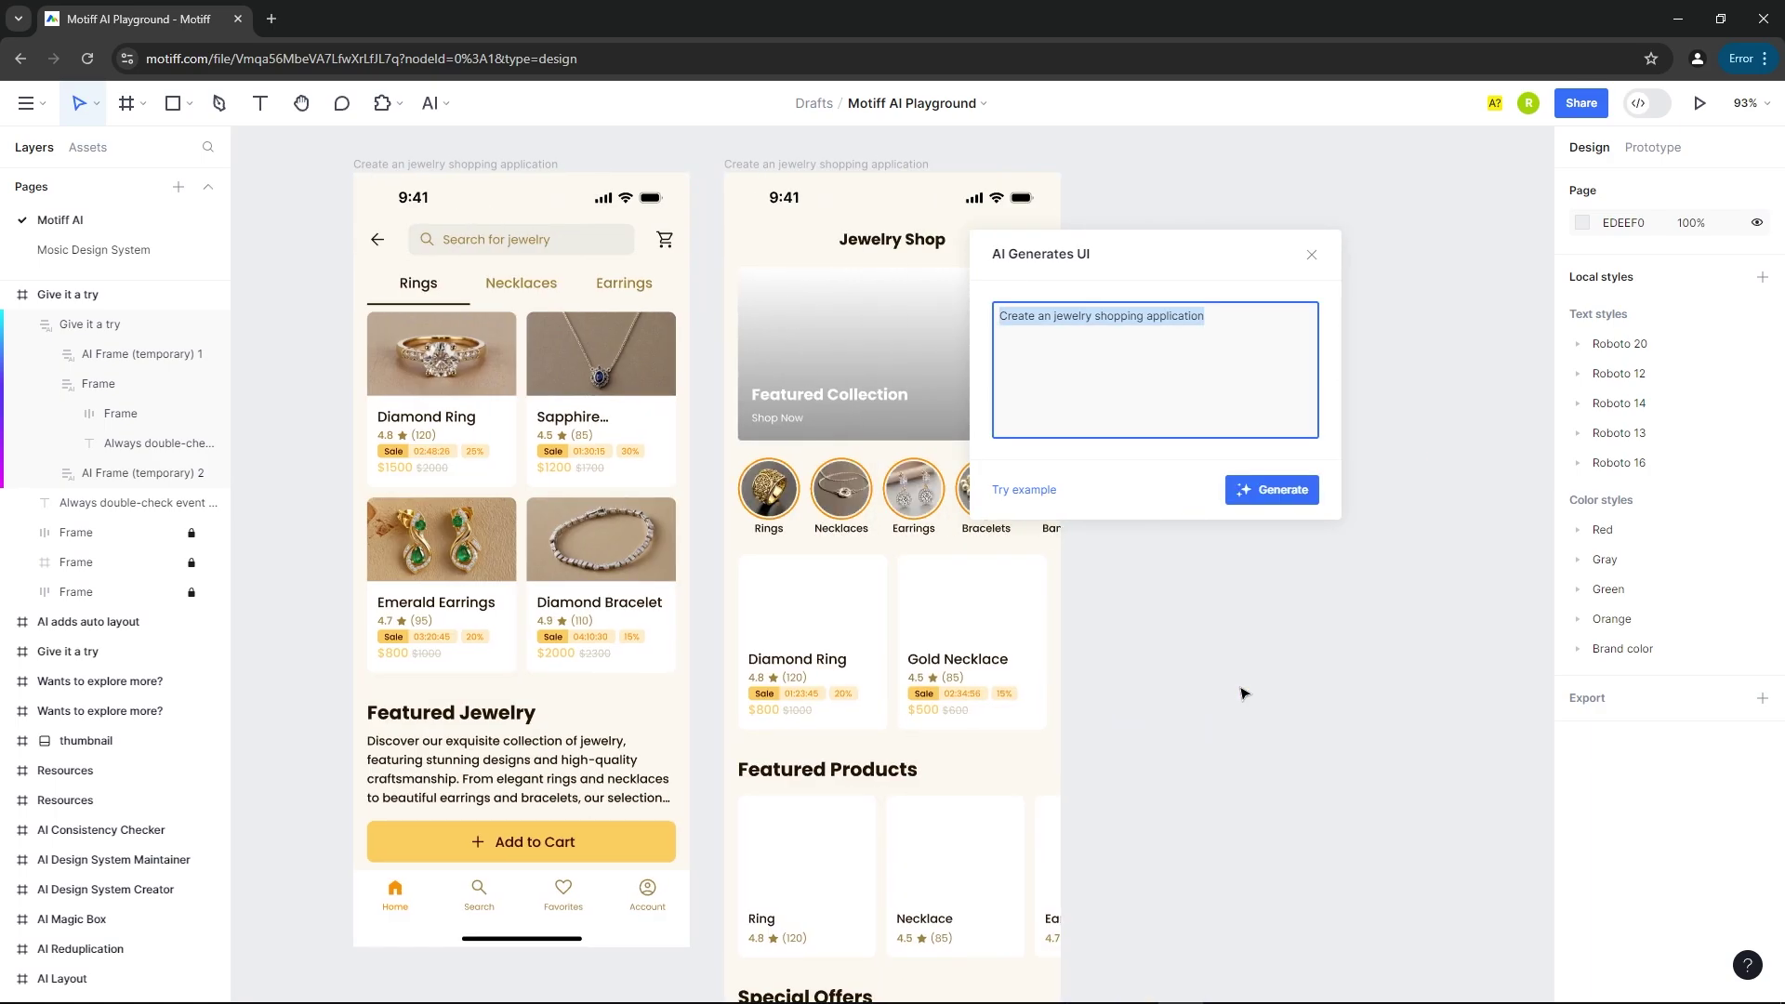
Examine both generated jewelry shopping screens from their headers down to the navigation bars.
scroll(435, 298, "down", 3)
scroll(513, 342, "down", 1)
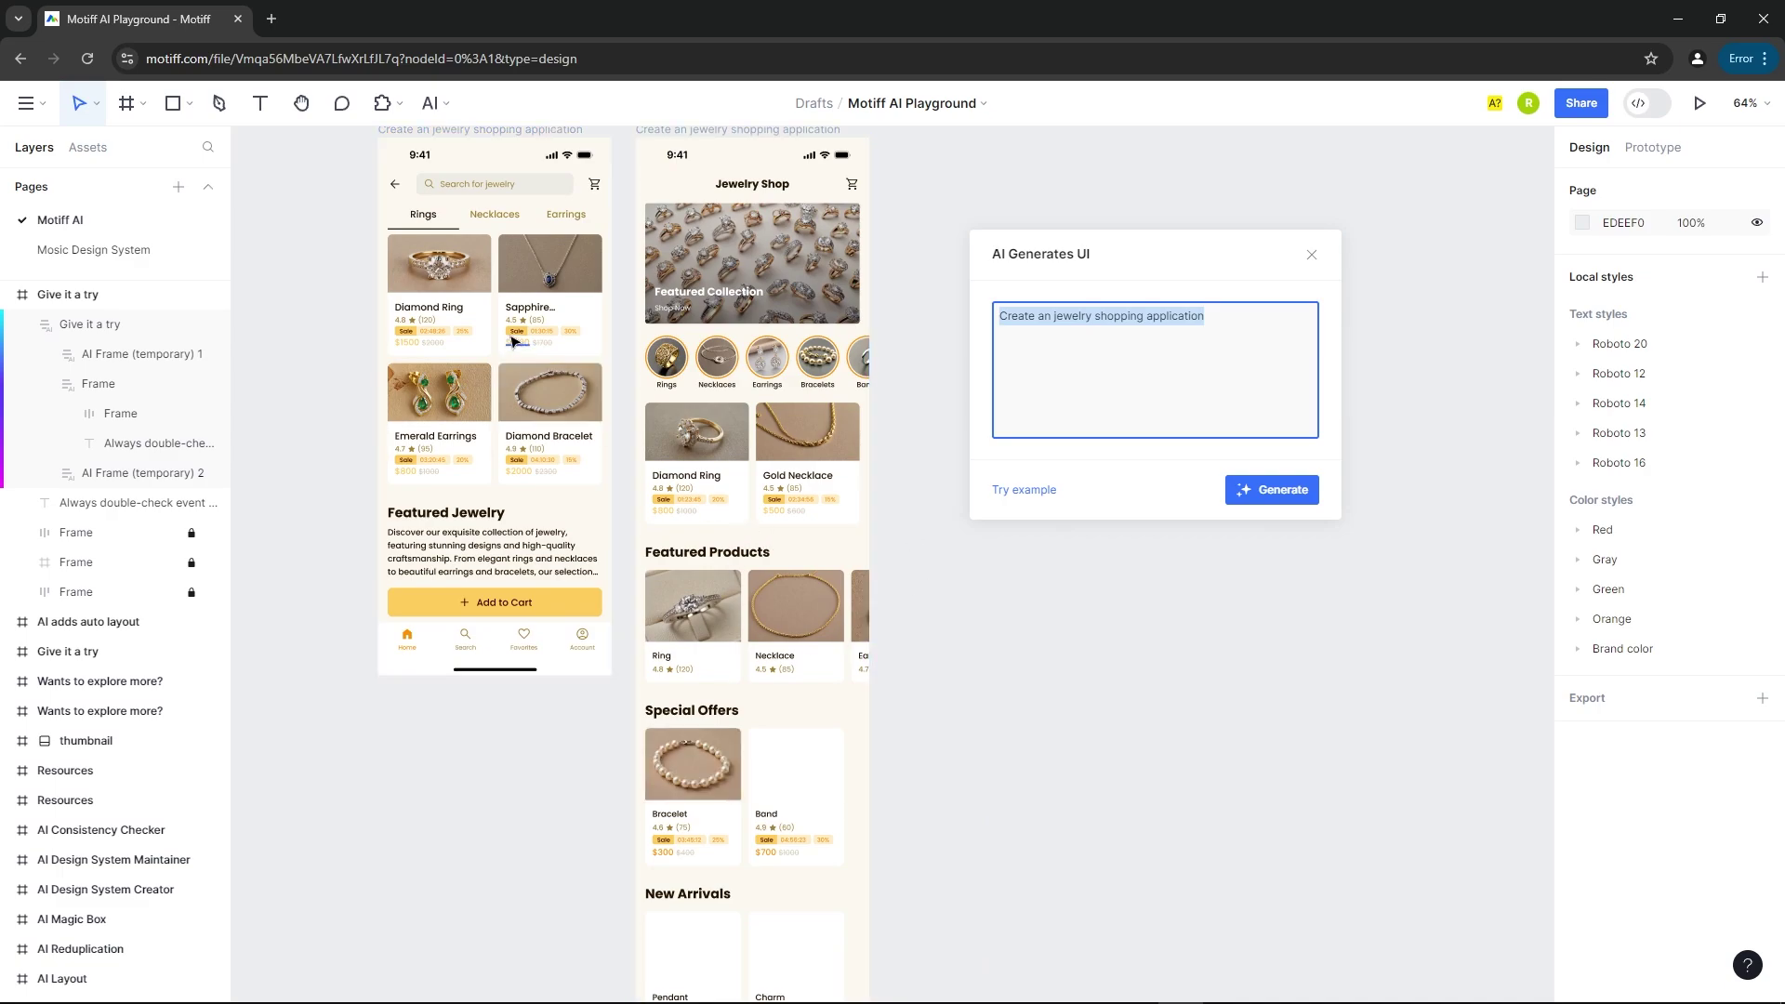
scroll(513, 342, "down", 3)
scroll(558, 372, "down", 6)
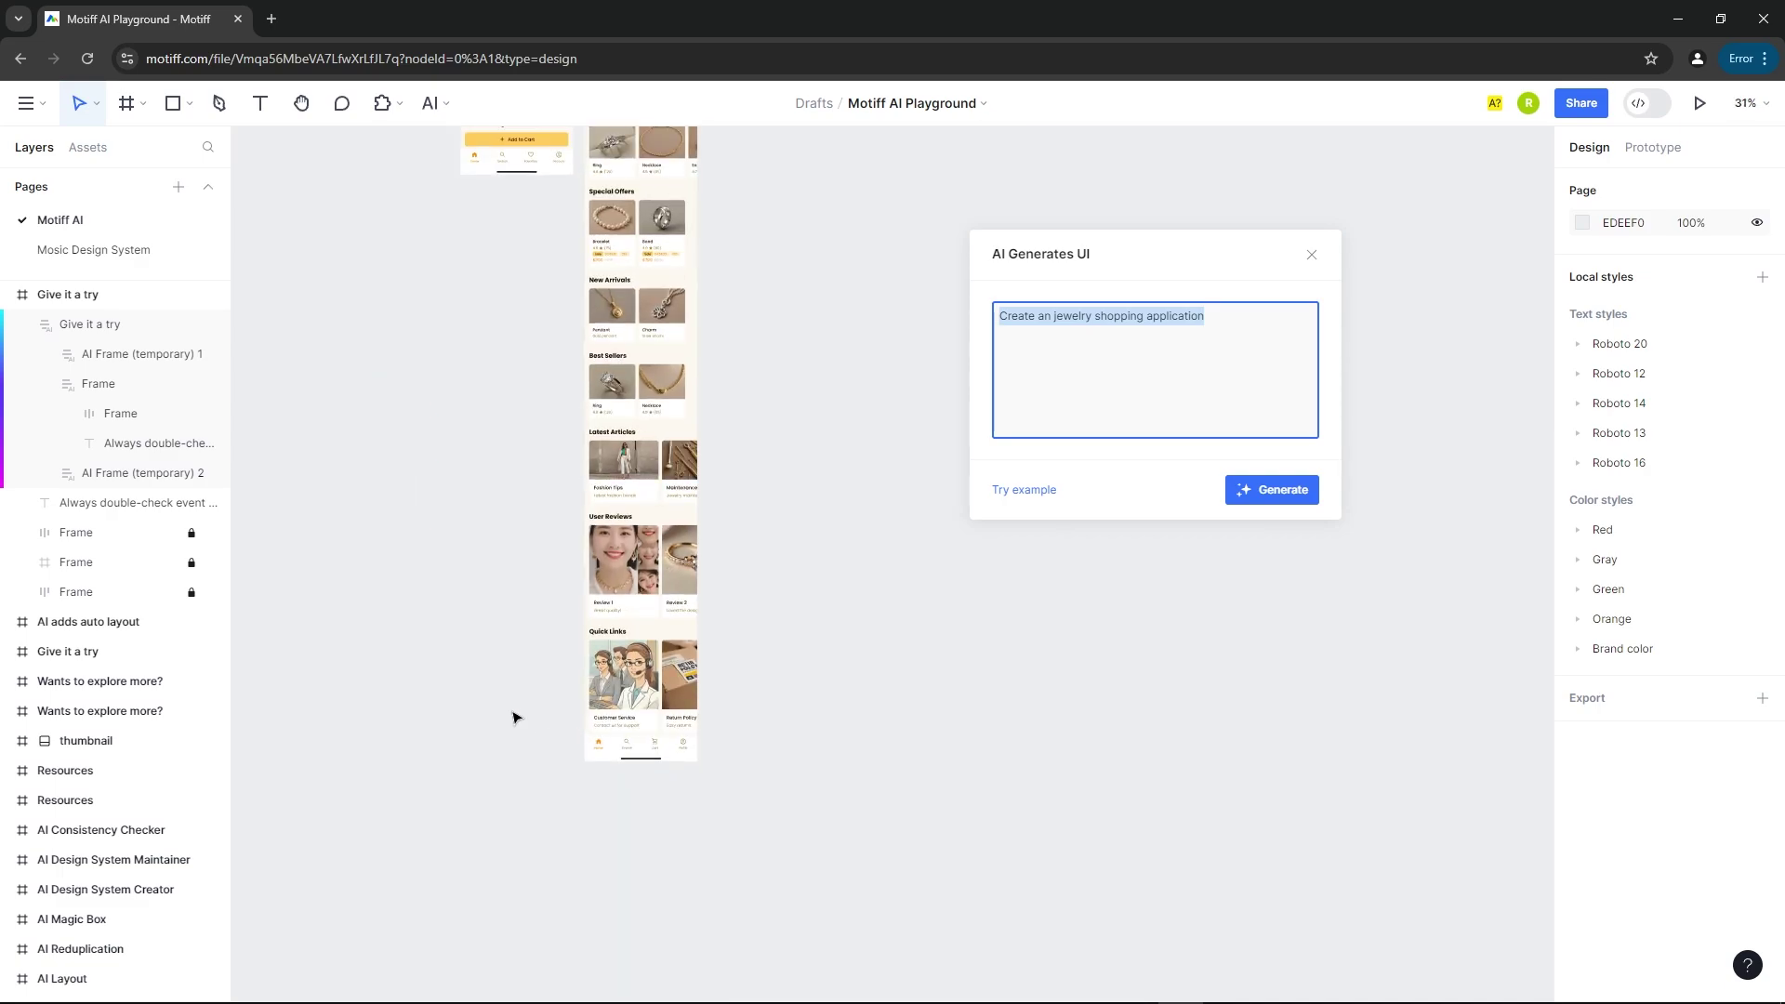
scroll(558, 706, "up", 4)
scroll(567, 818, "down", 3)
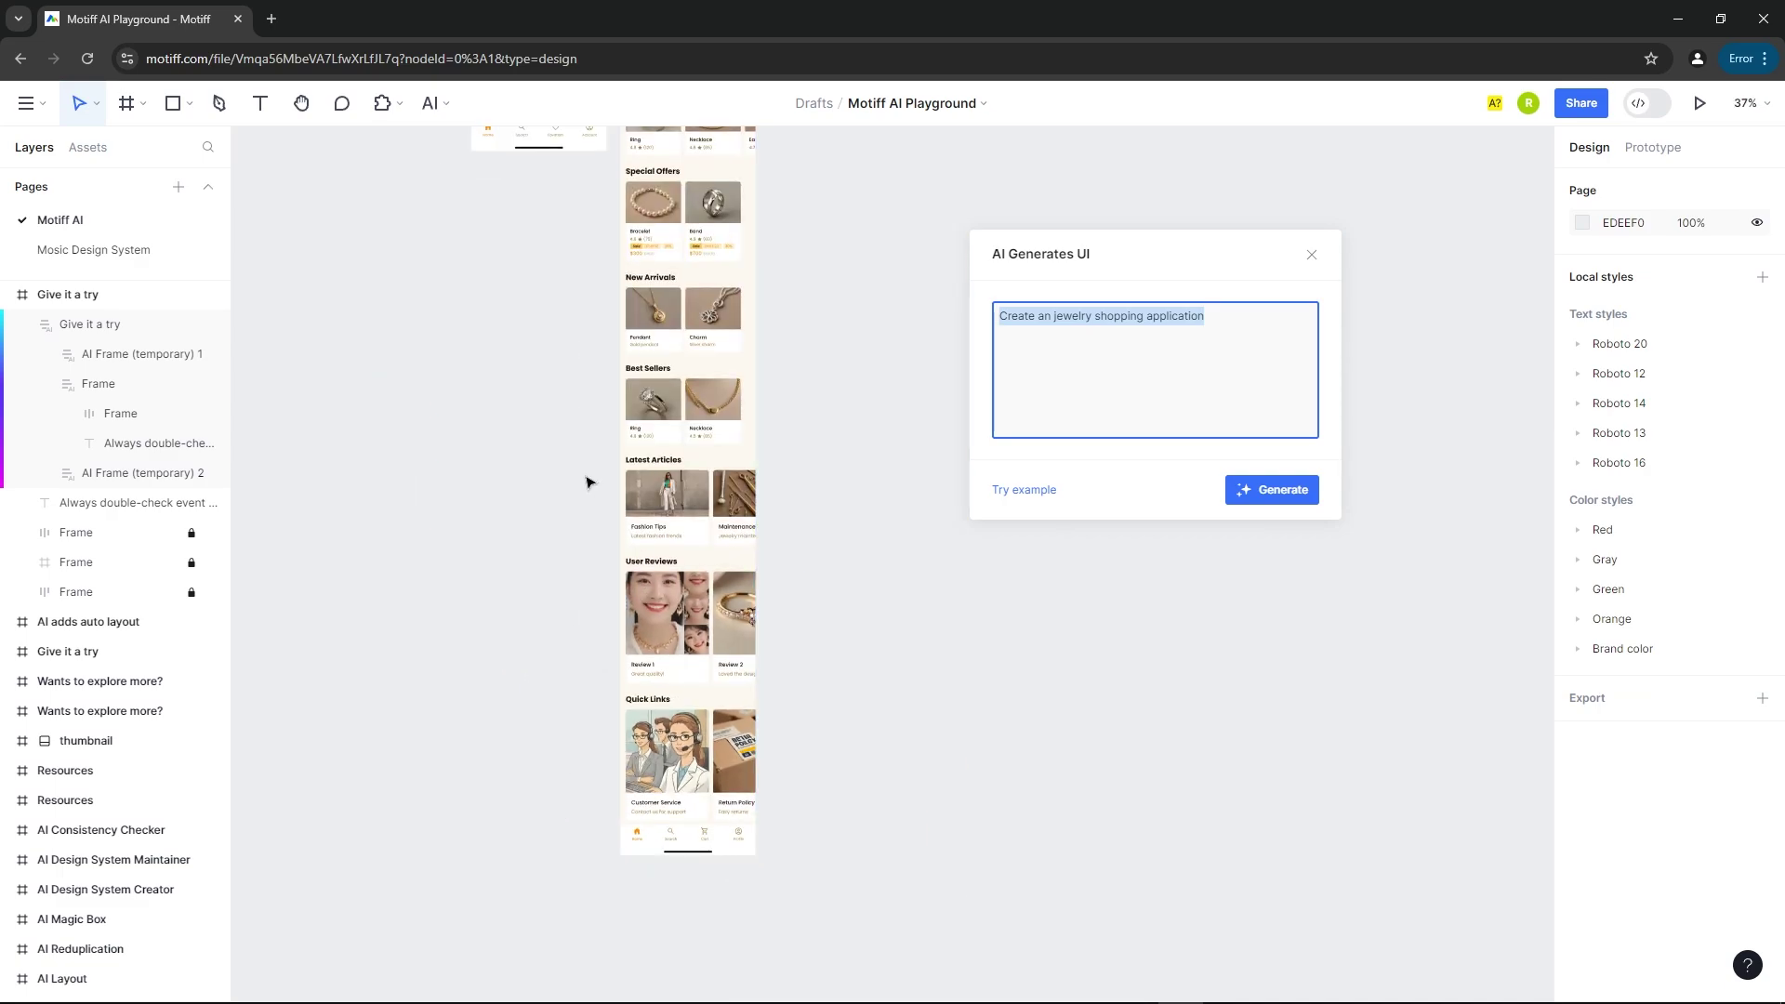
scroll(501, 419, "up", 3)
scroll(651, 279, "up", 5)
scroll(762, 274, "down", 4)
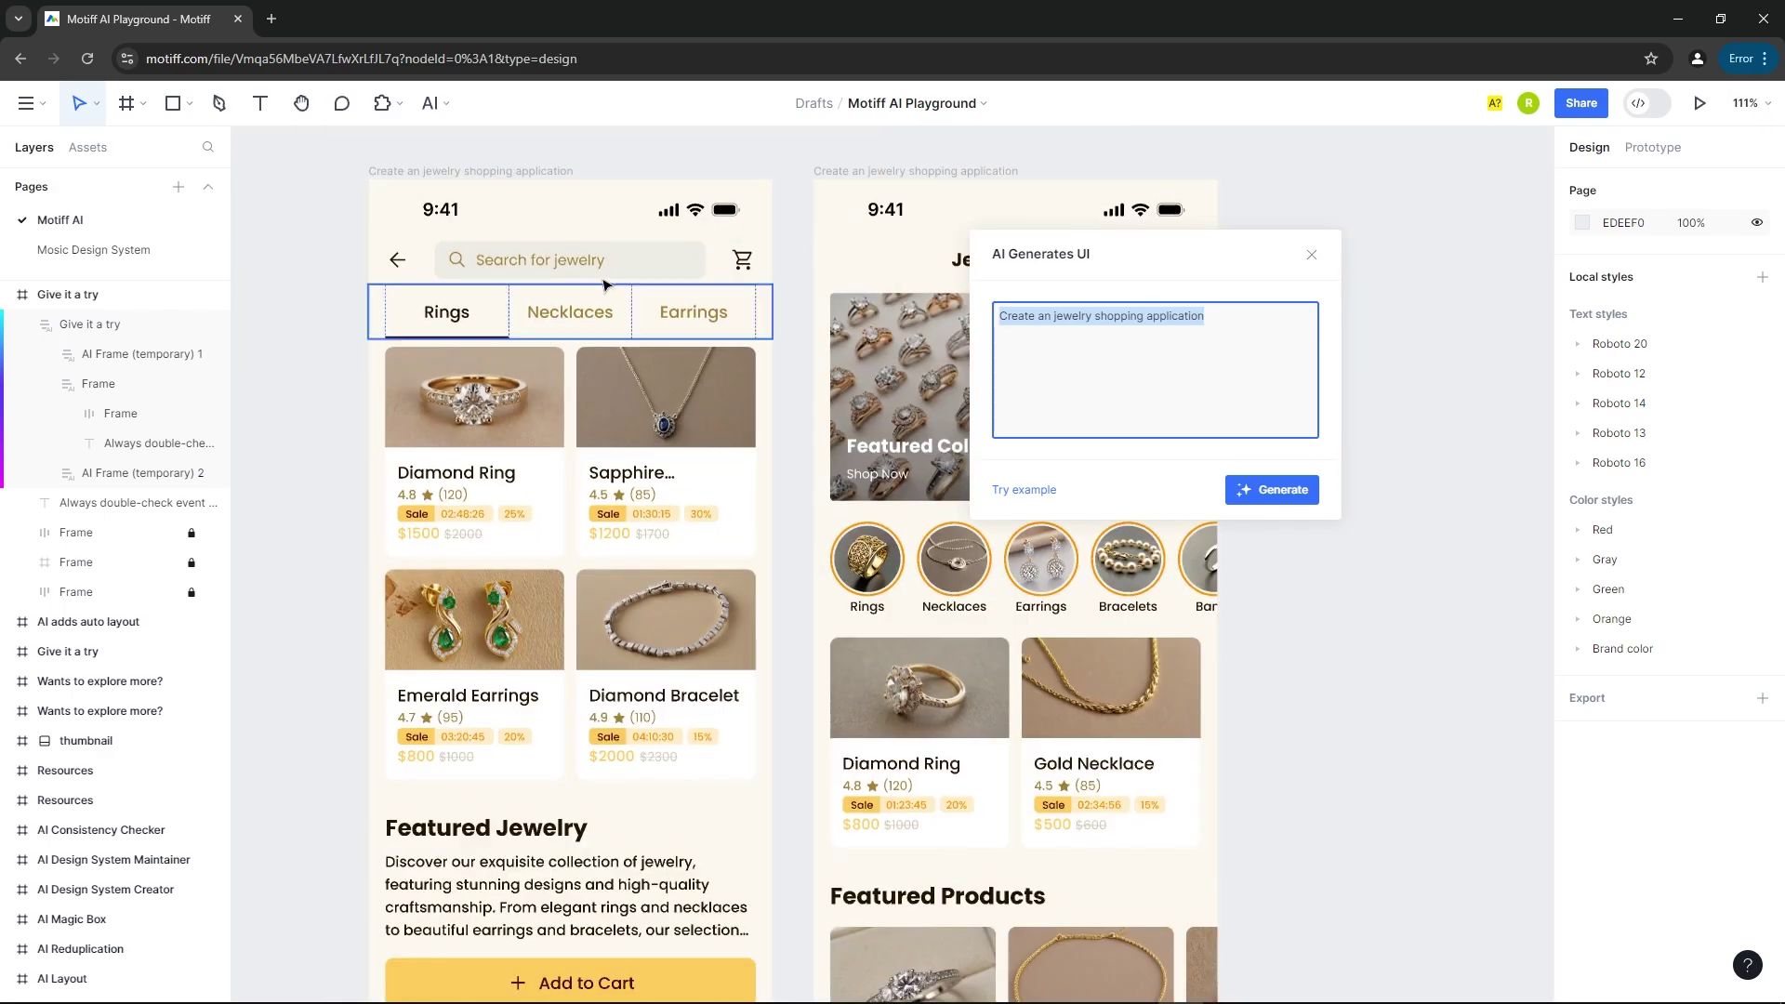
Move the AI Generates UI dialog clear of the generated screens and inspect the product list screen's layers and Add to Cart button.
left_click_drag(1076, 269, 1296, 270)
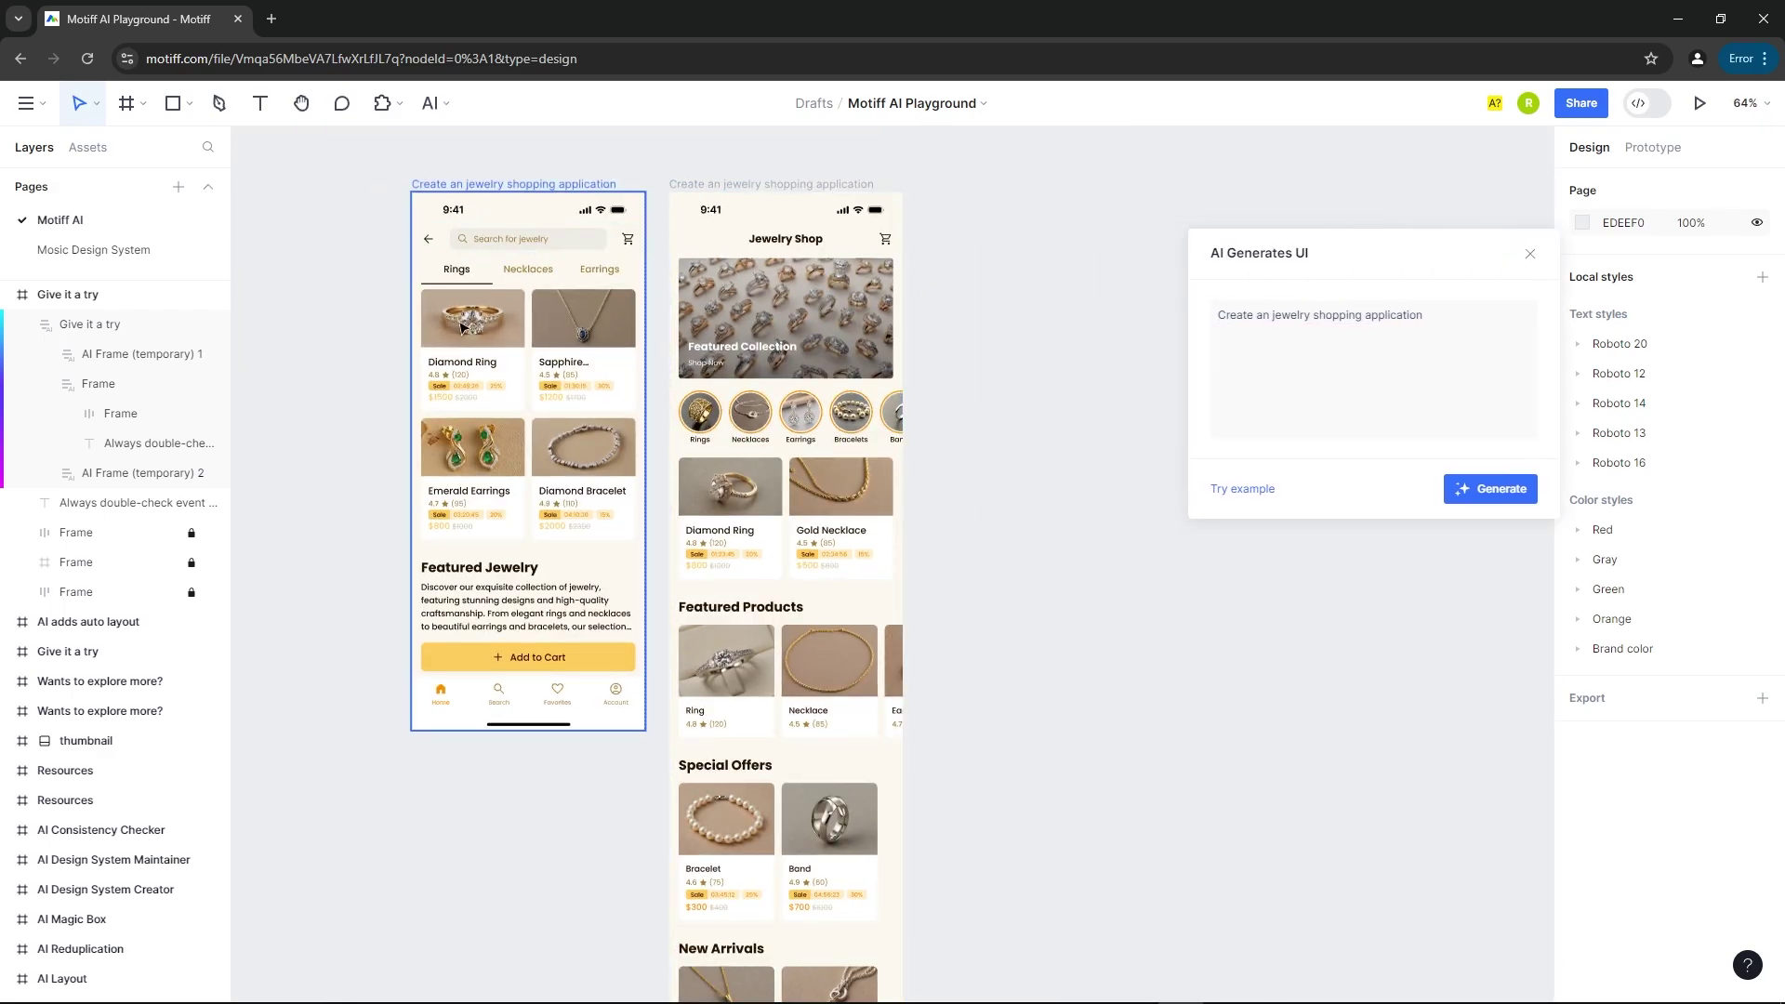
scroll(476, 422, "up", 3)
scroll(476, 422, "down", 3)
scroll(605, 372, "up", 5)
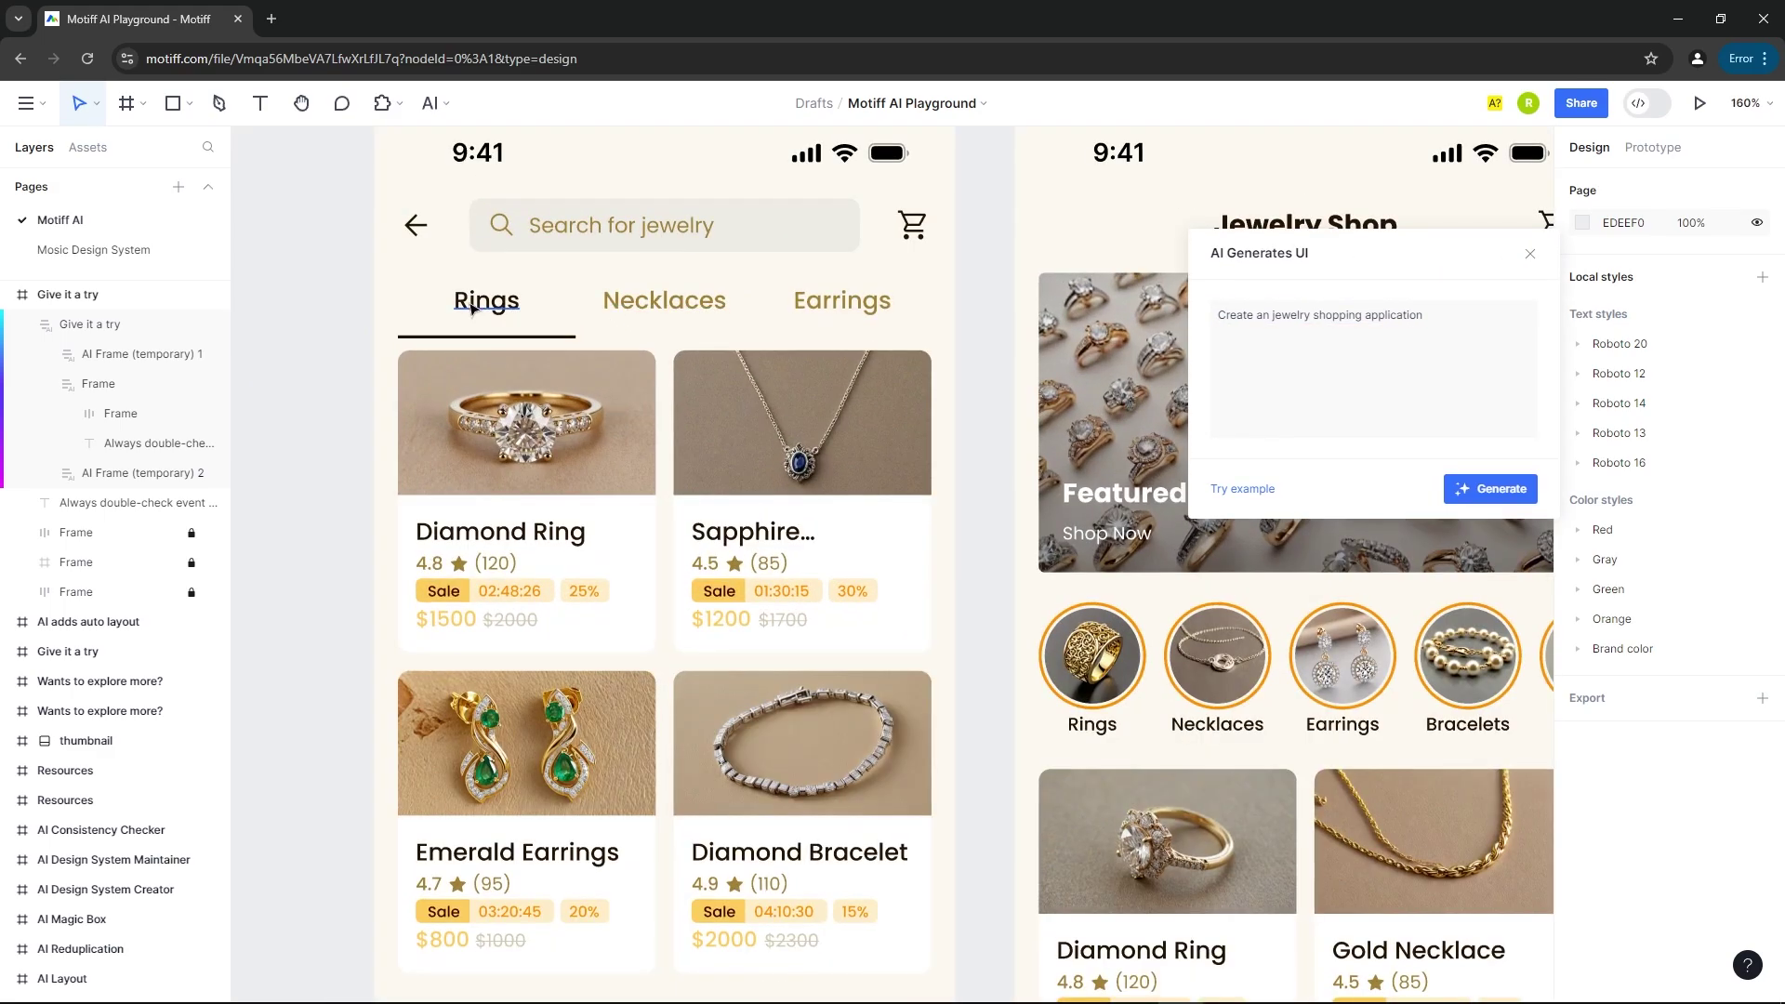
scroll(699, 336, "down", 2)
left_click(590, 327)
scroll(645, 270, "down", 3)
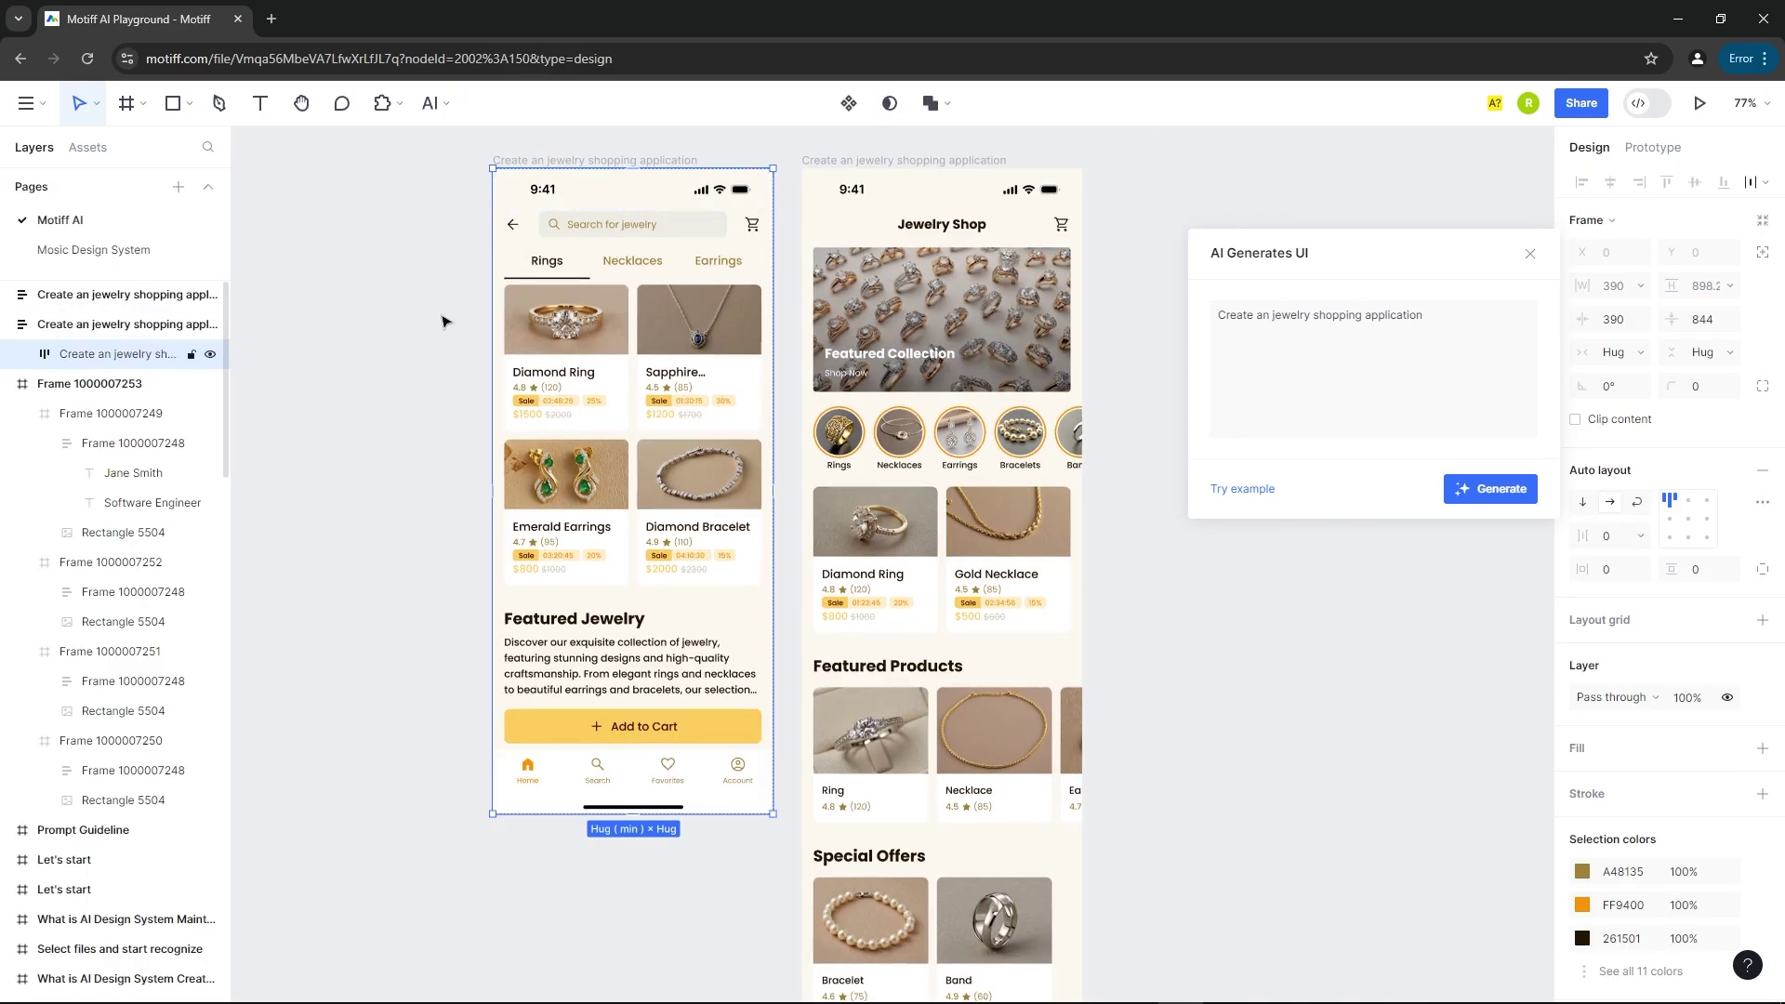
left_click(378, 326)
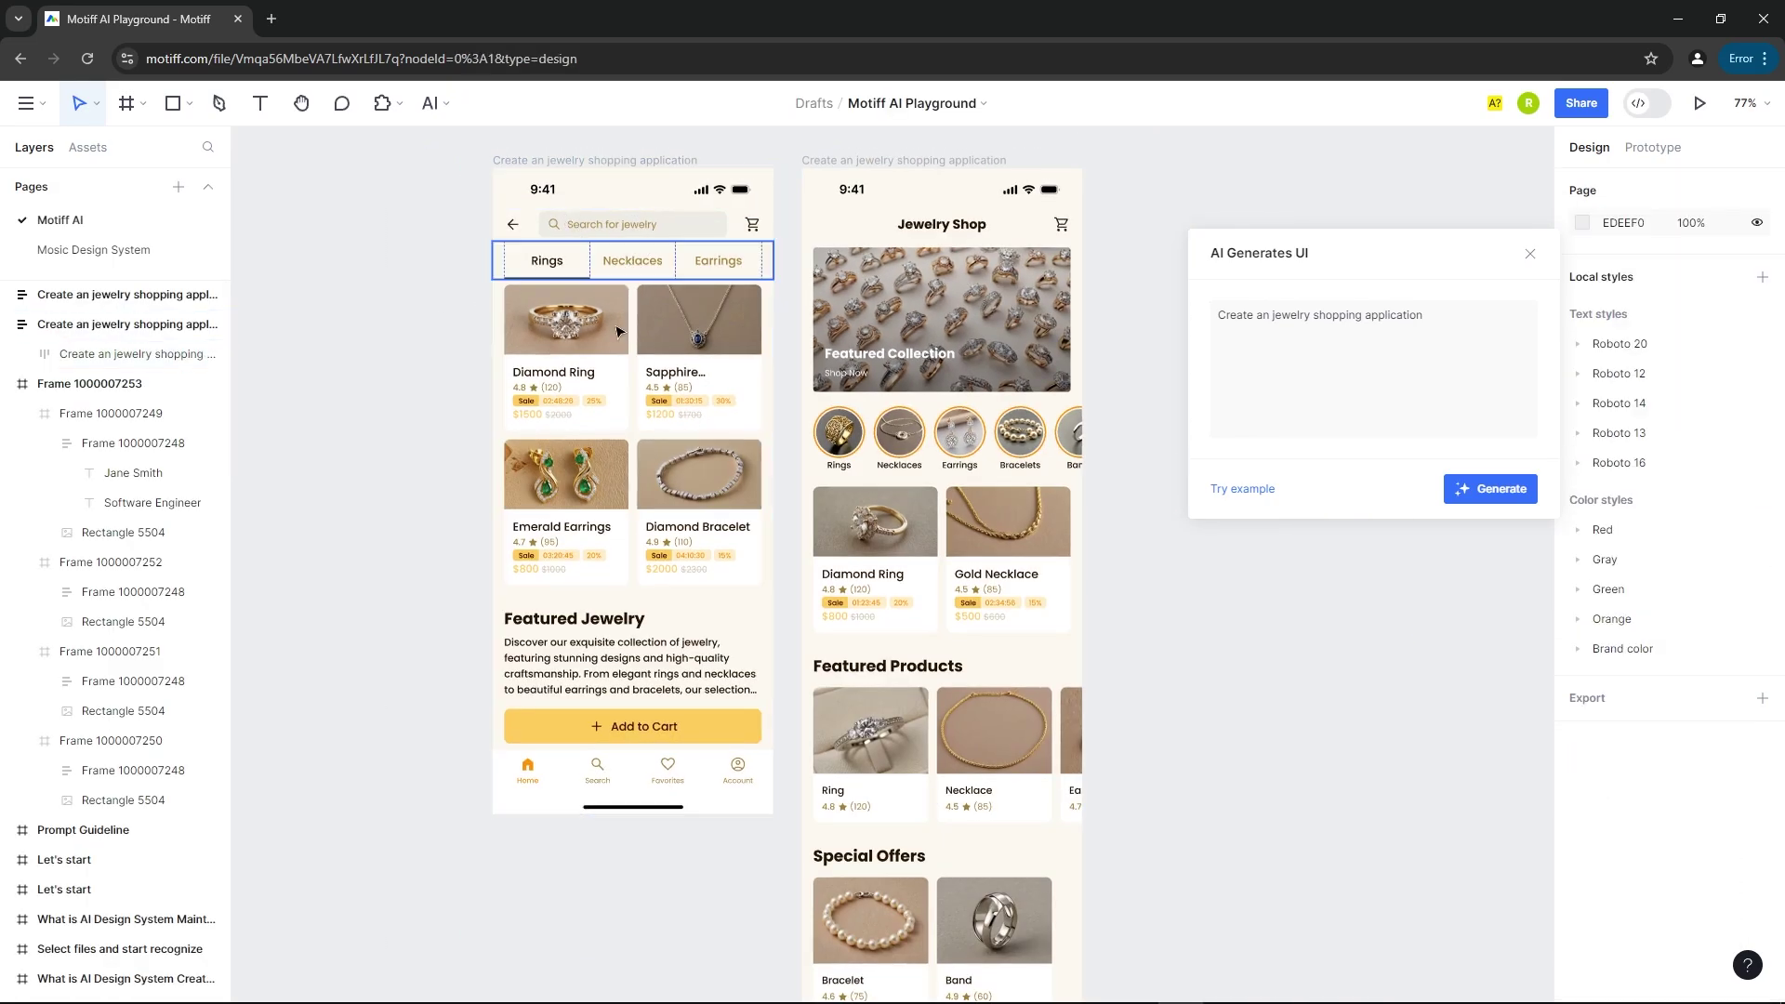
left_click(716, 733, "ctrl")
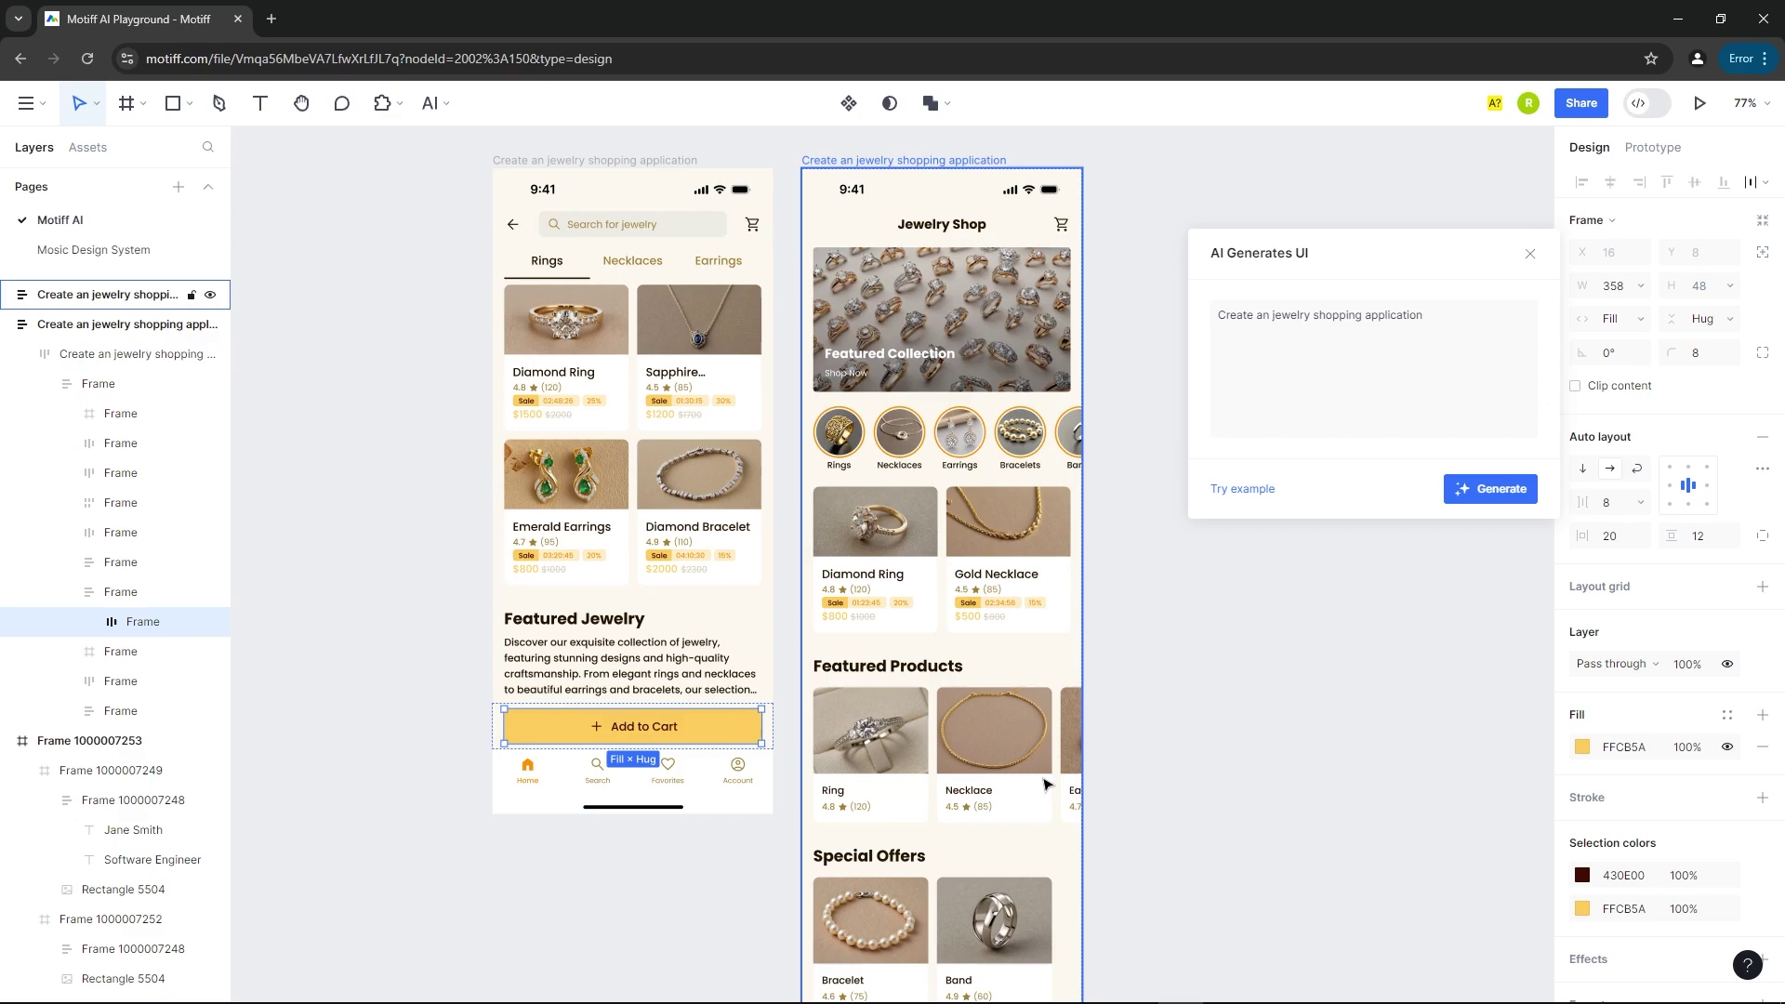
Change the Add to Cart button's fill to the orange FFA150.
left_click(1582, 747)
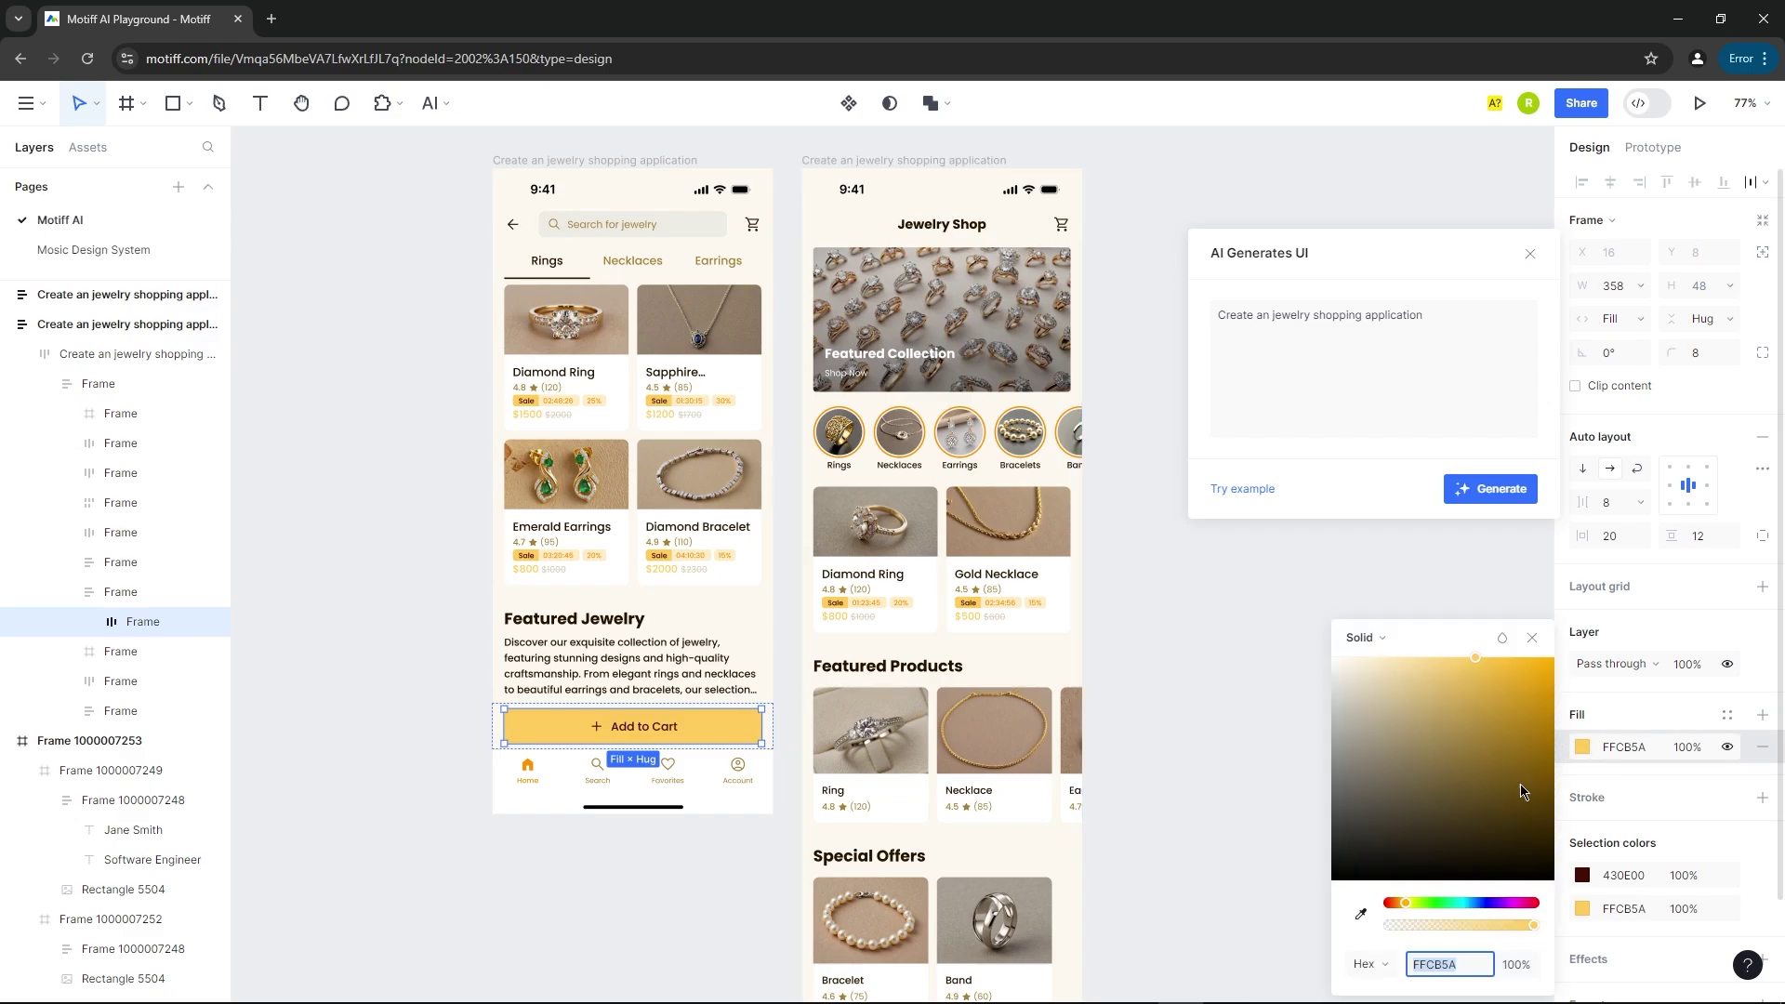
left_click(1521, 672)
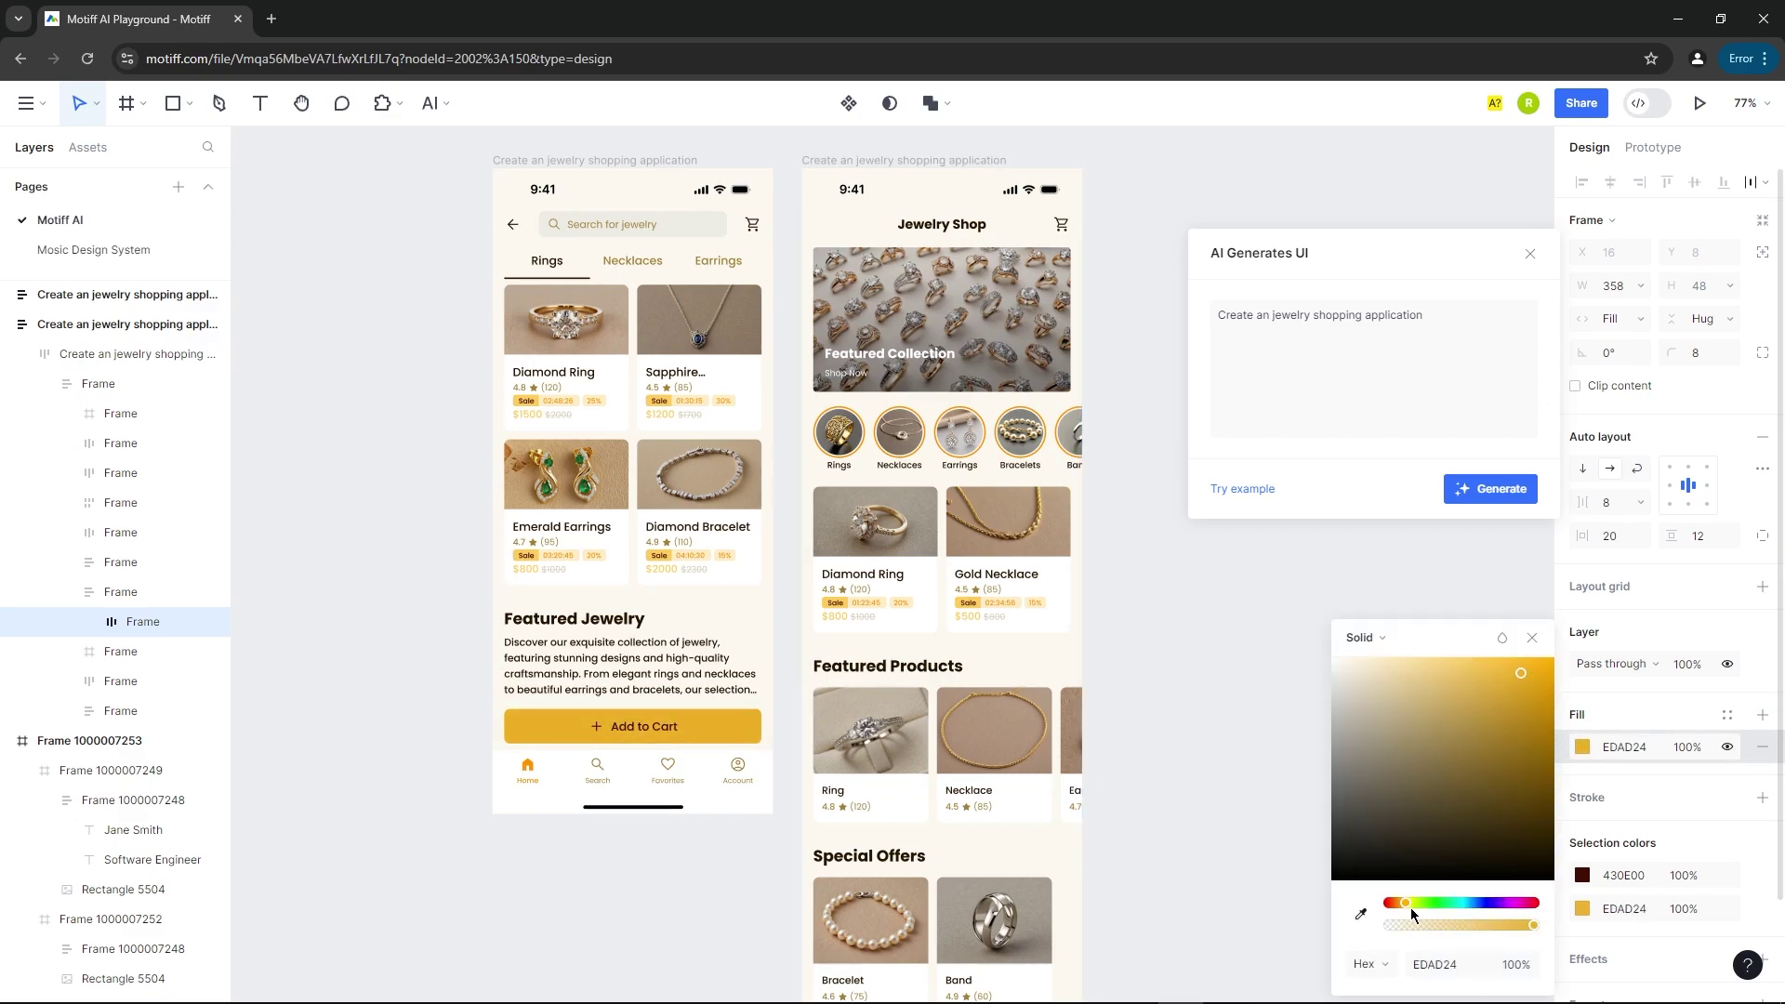
left_click_drag(1410, 908, 1400, 906)
left_click_drag(1505, 666, 1486, 644)
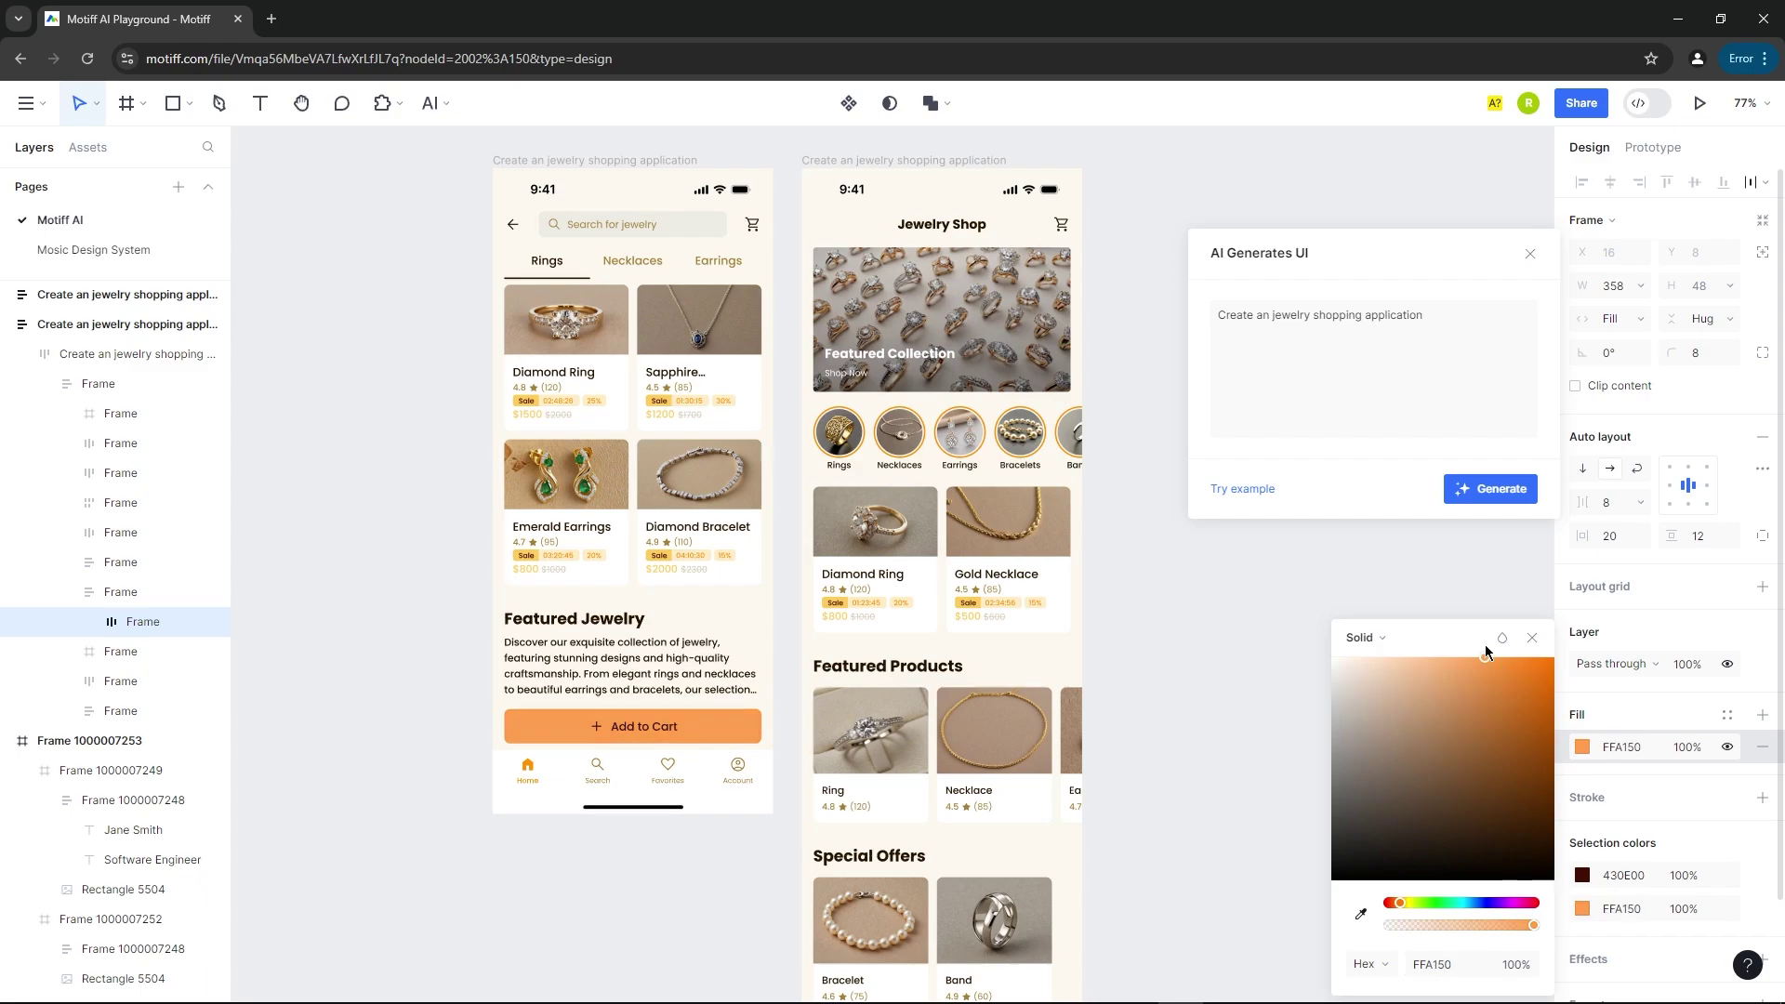
left_click(1284, 598)
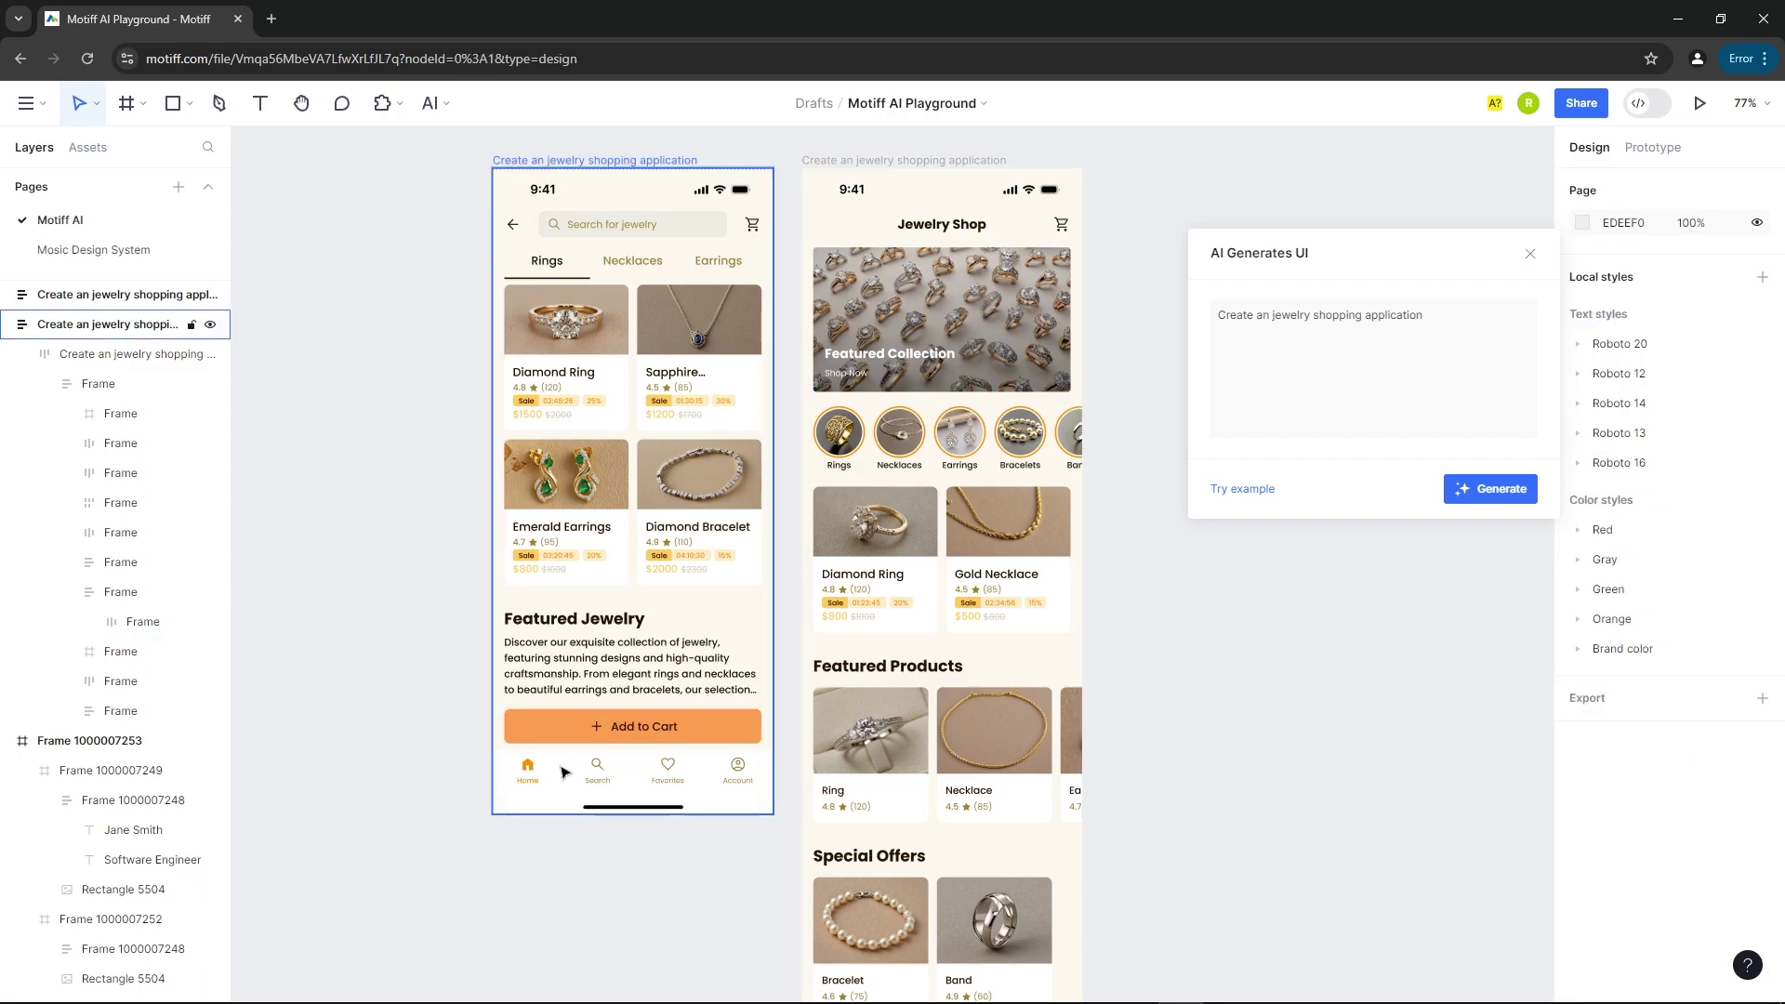
Extend the product list screen's inner frame downward to a height of about 1209.
scroll(418, 554, "down", 1)
scroll(418, 558, "down", 3)
scroll(463, 658, "up", 4)
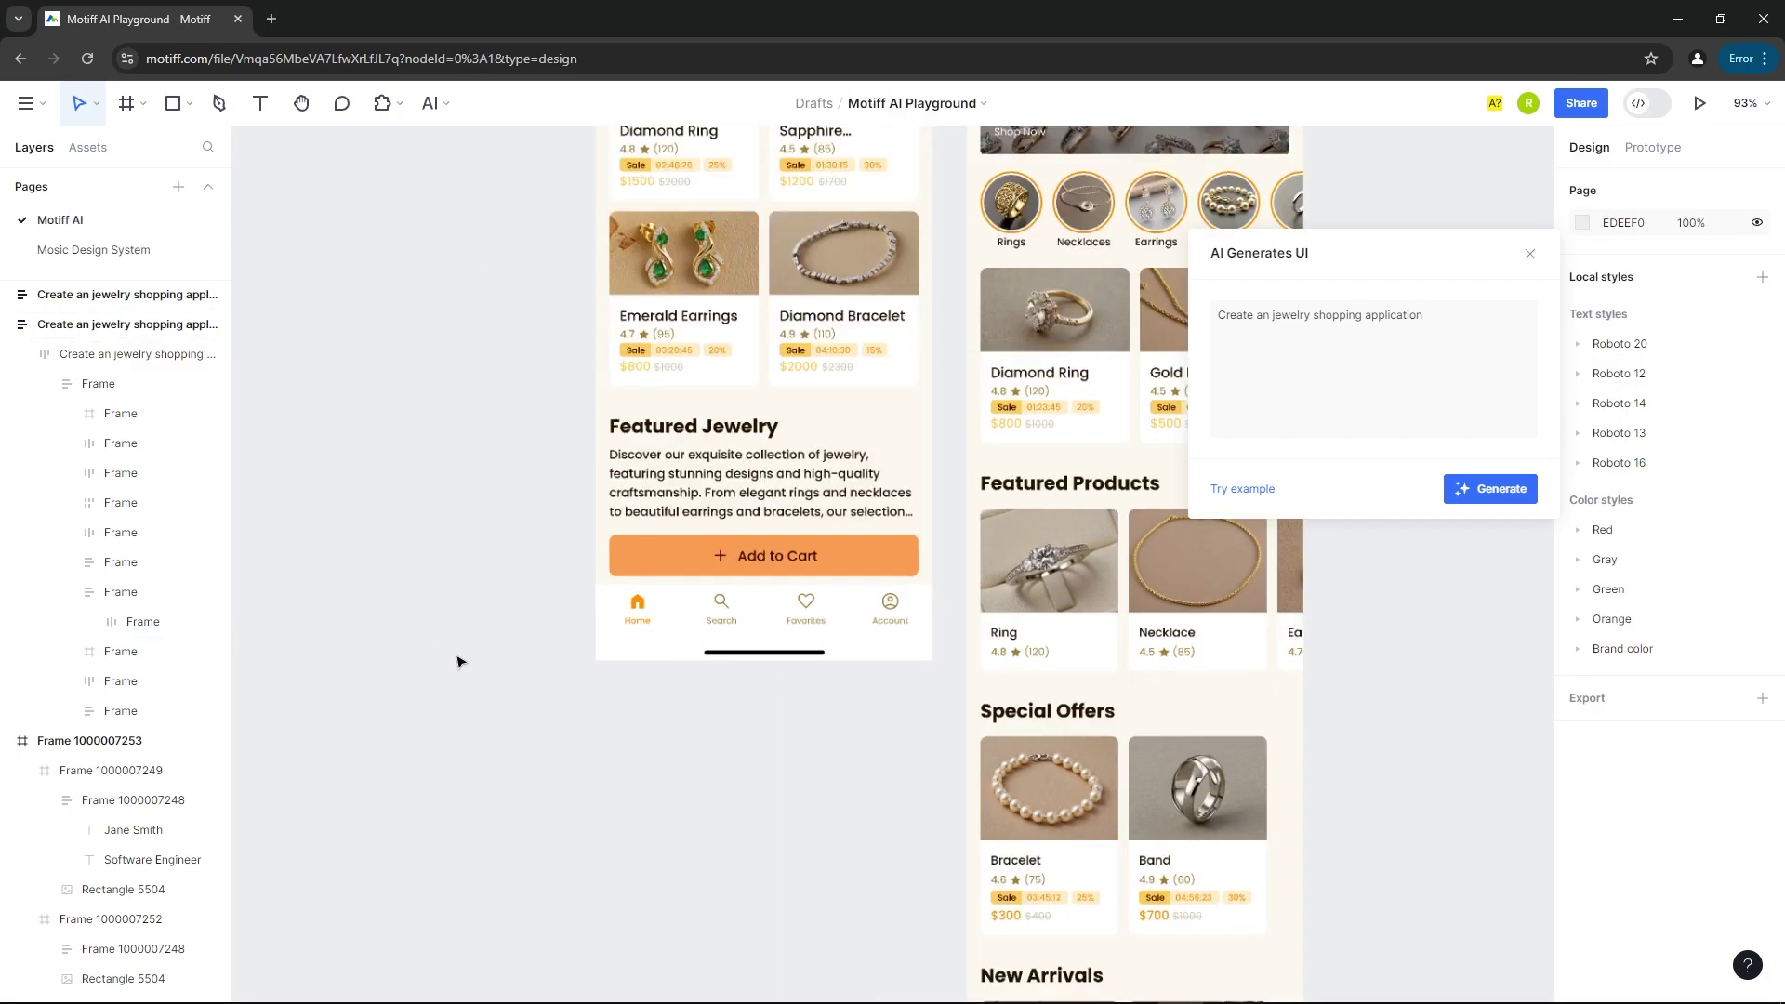
left_click(891, 439)
scroll(536, 577, "down", 3)
left_click(780, 584)
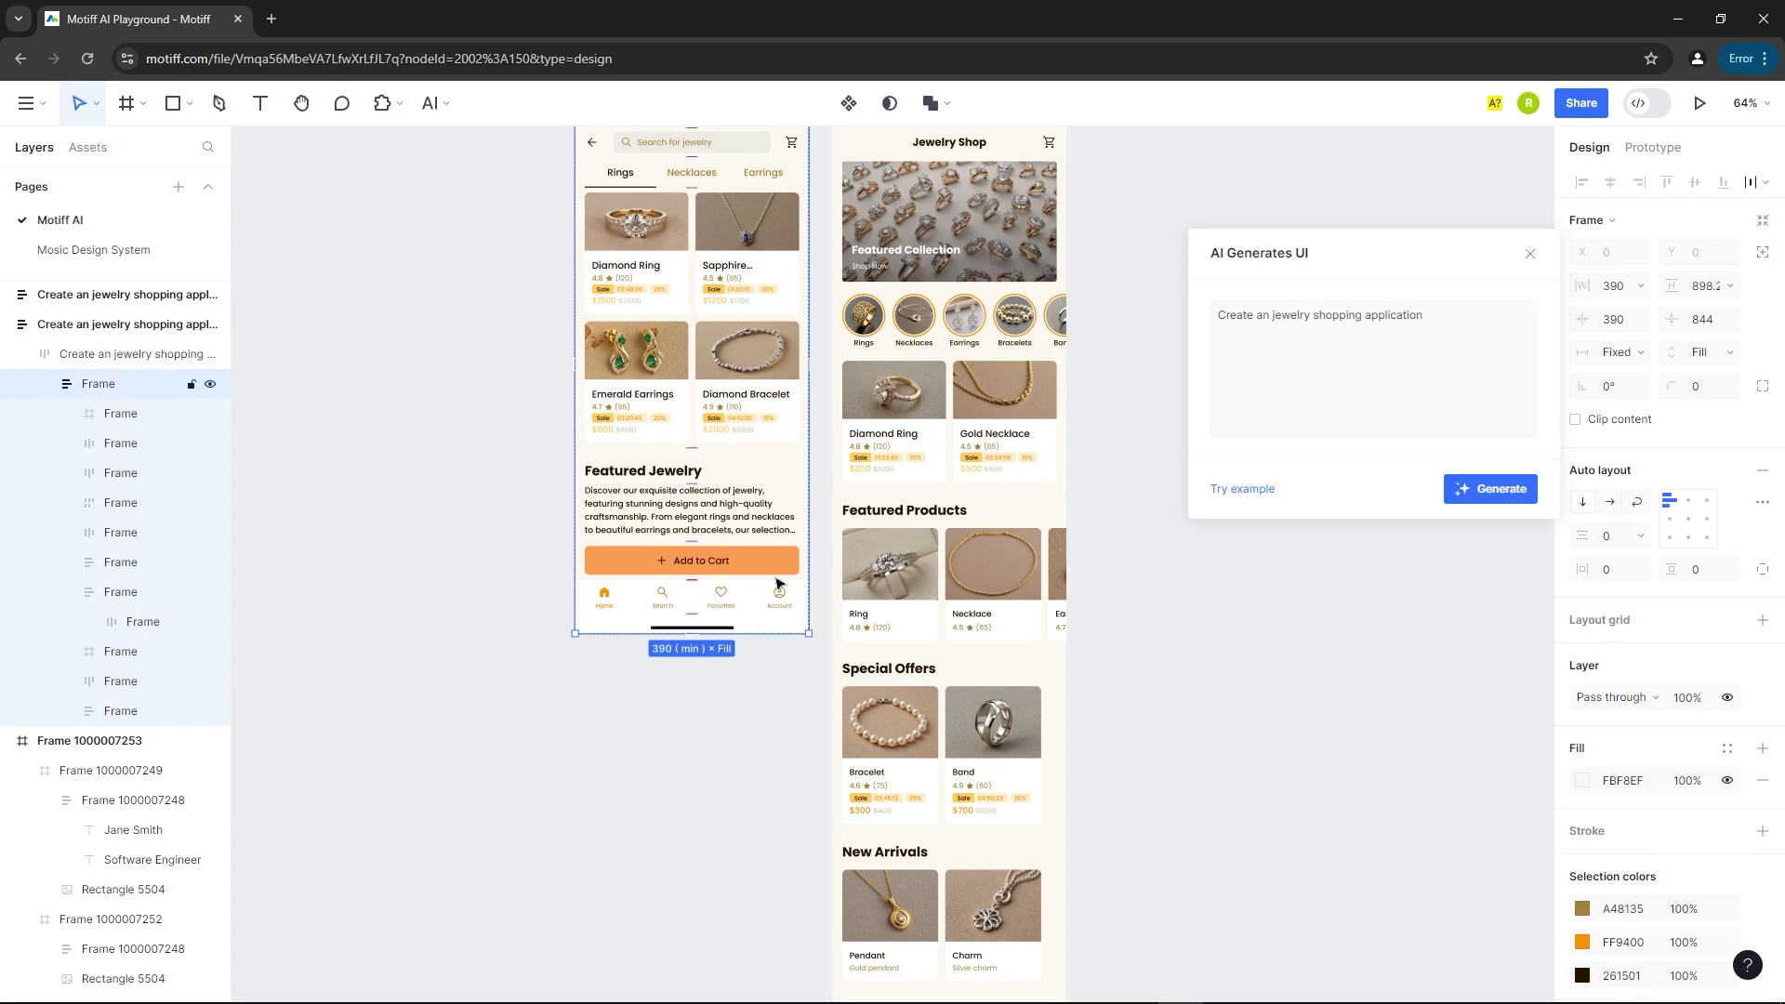
left_click_drag(750, 627, 750, 820)
left_click(554, 486)
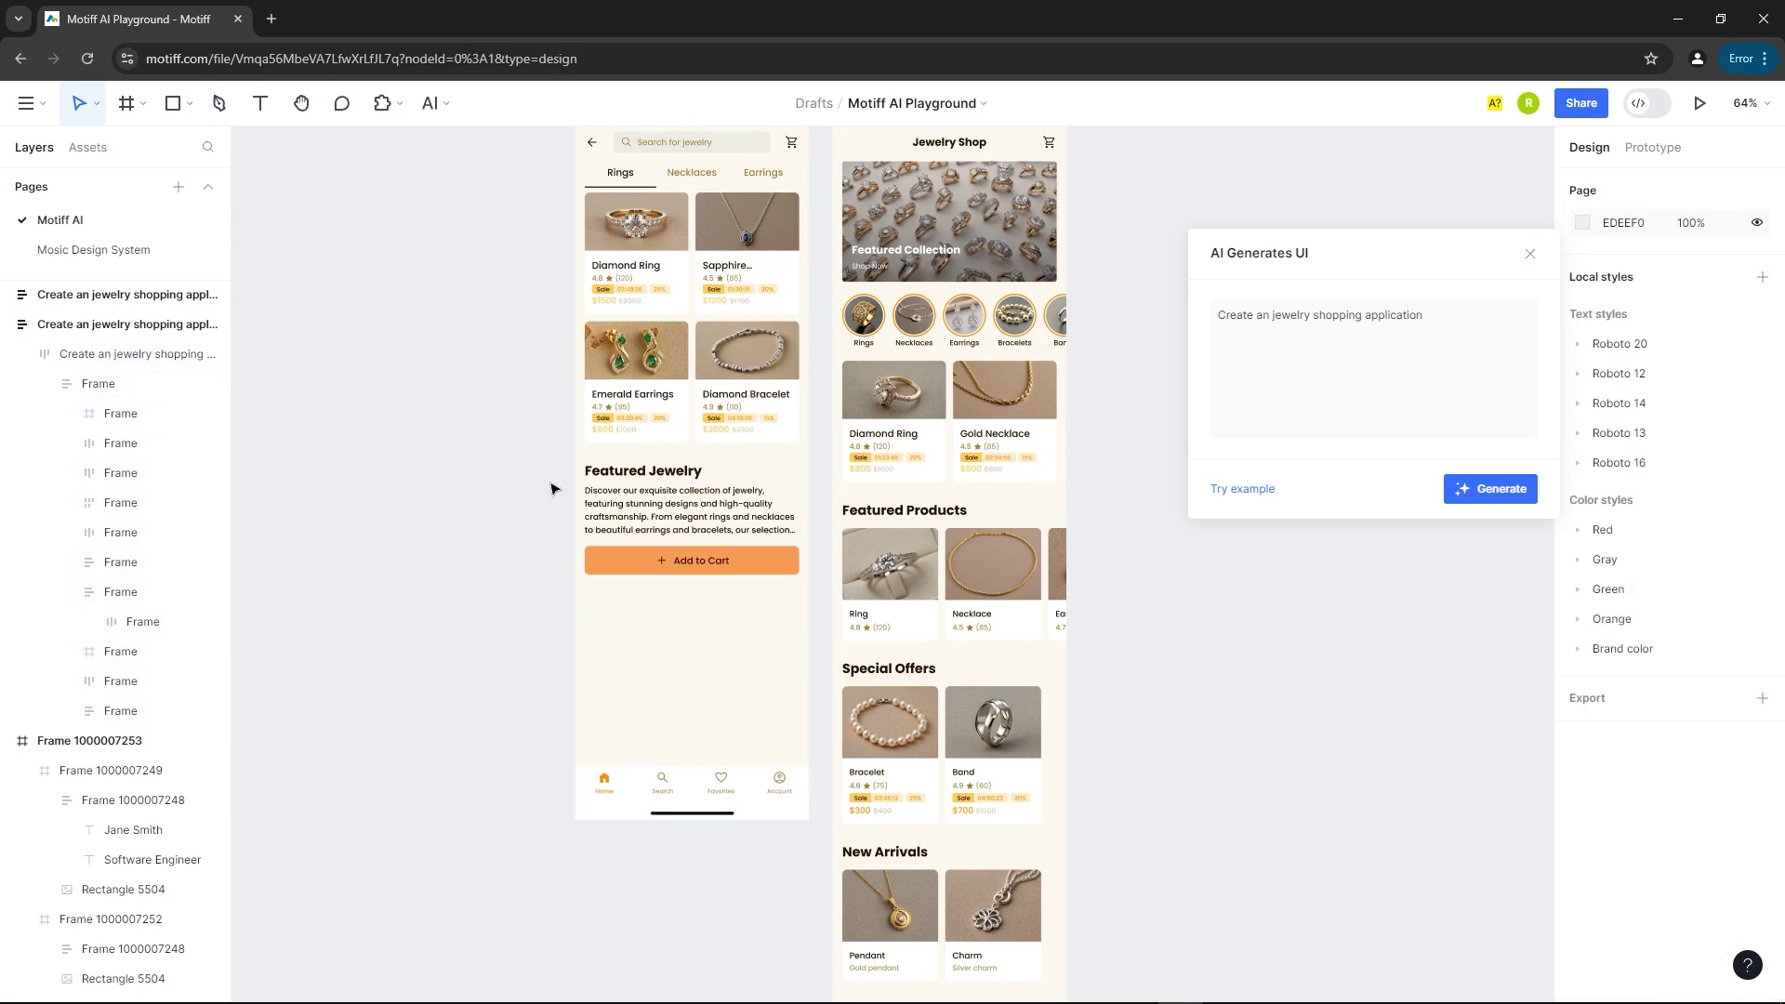
Stretch the product grid frame downward to make room for more cards above the Featured Jewelry heading.
left_click(722, 386)
double_click(721, 385)
left_click(722, 385)
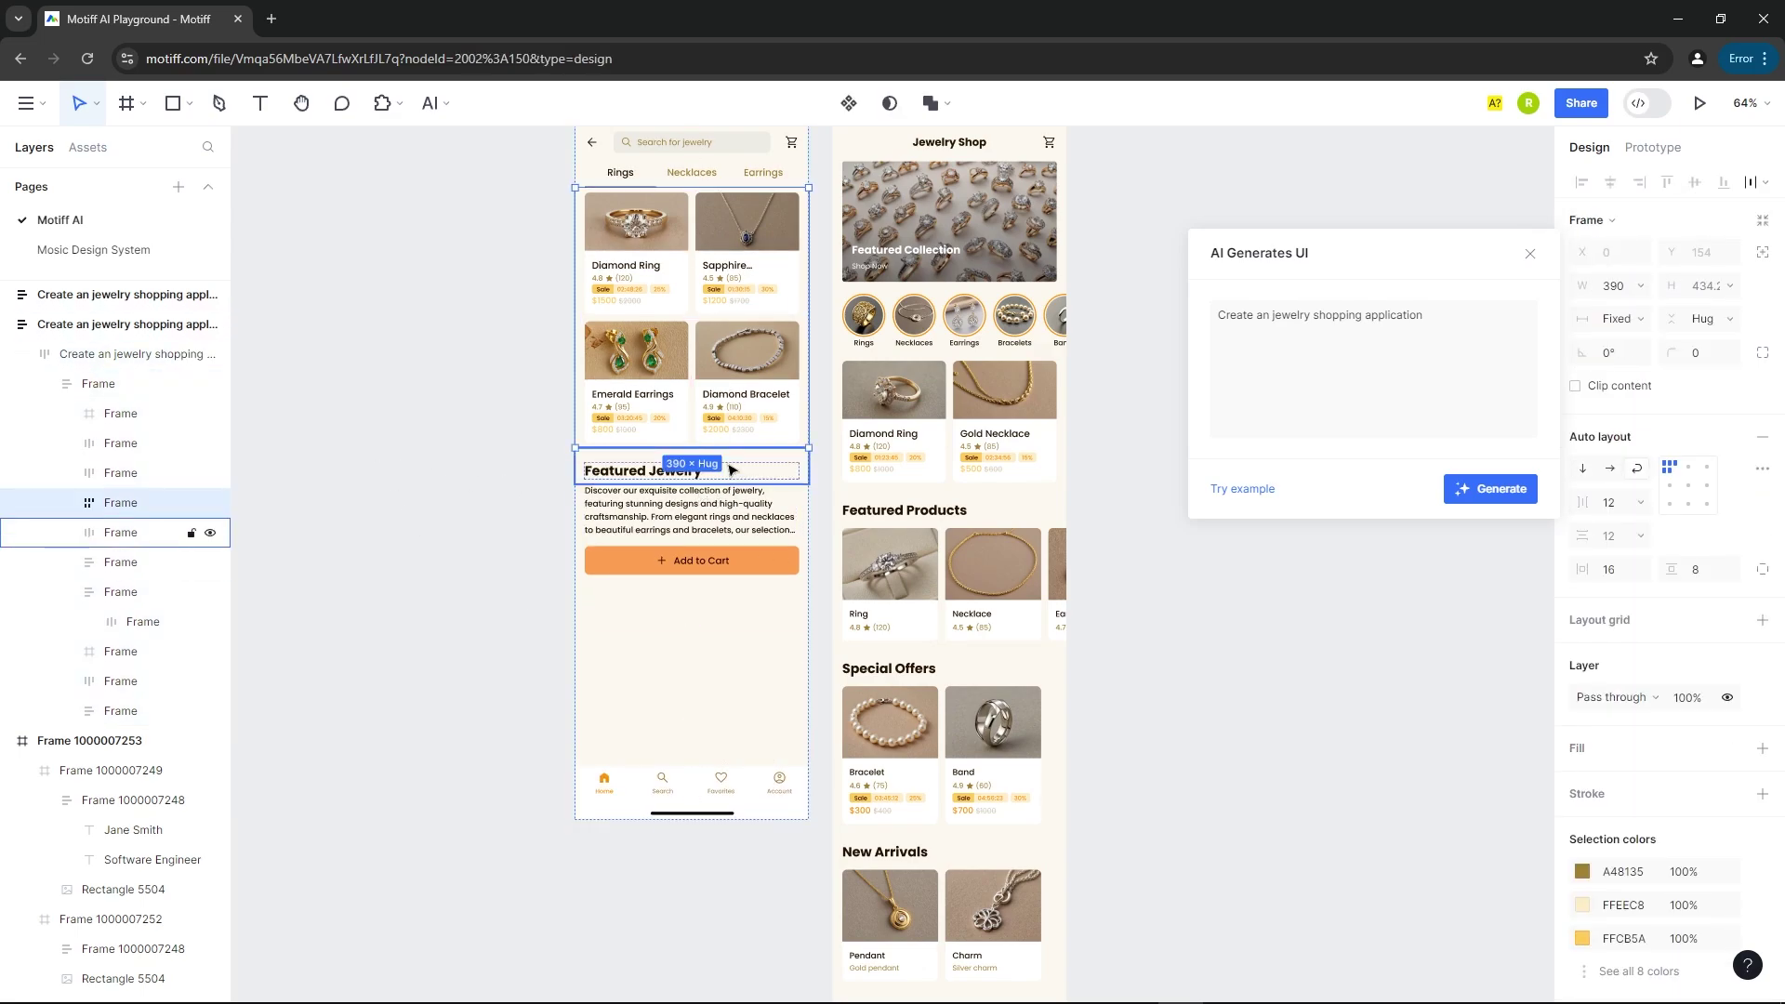
left_click_drag(744, 449, 745, 595)
left_click(458, 322)
Use AI Reduplication on the Diamond Ring card to generate two additional product cards in the grid.
scroll(837, 333, "up", 5)
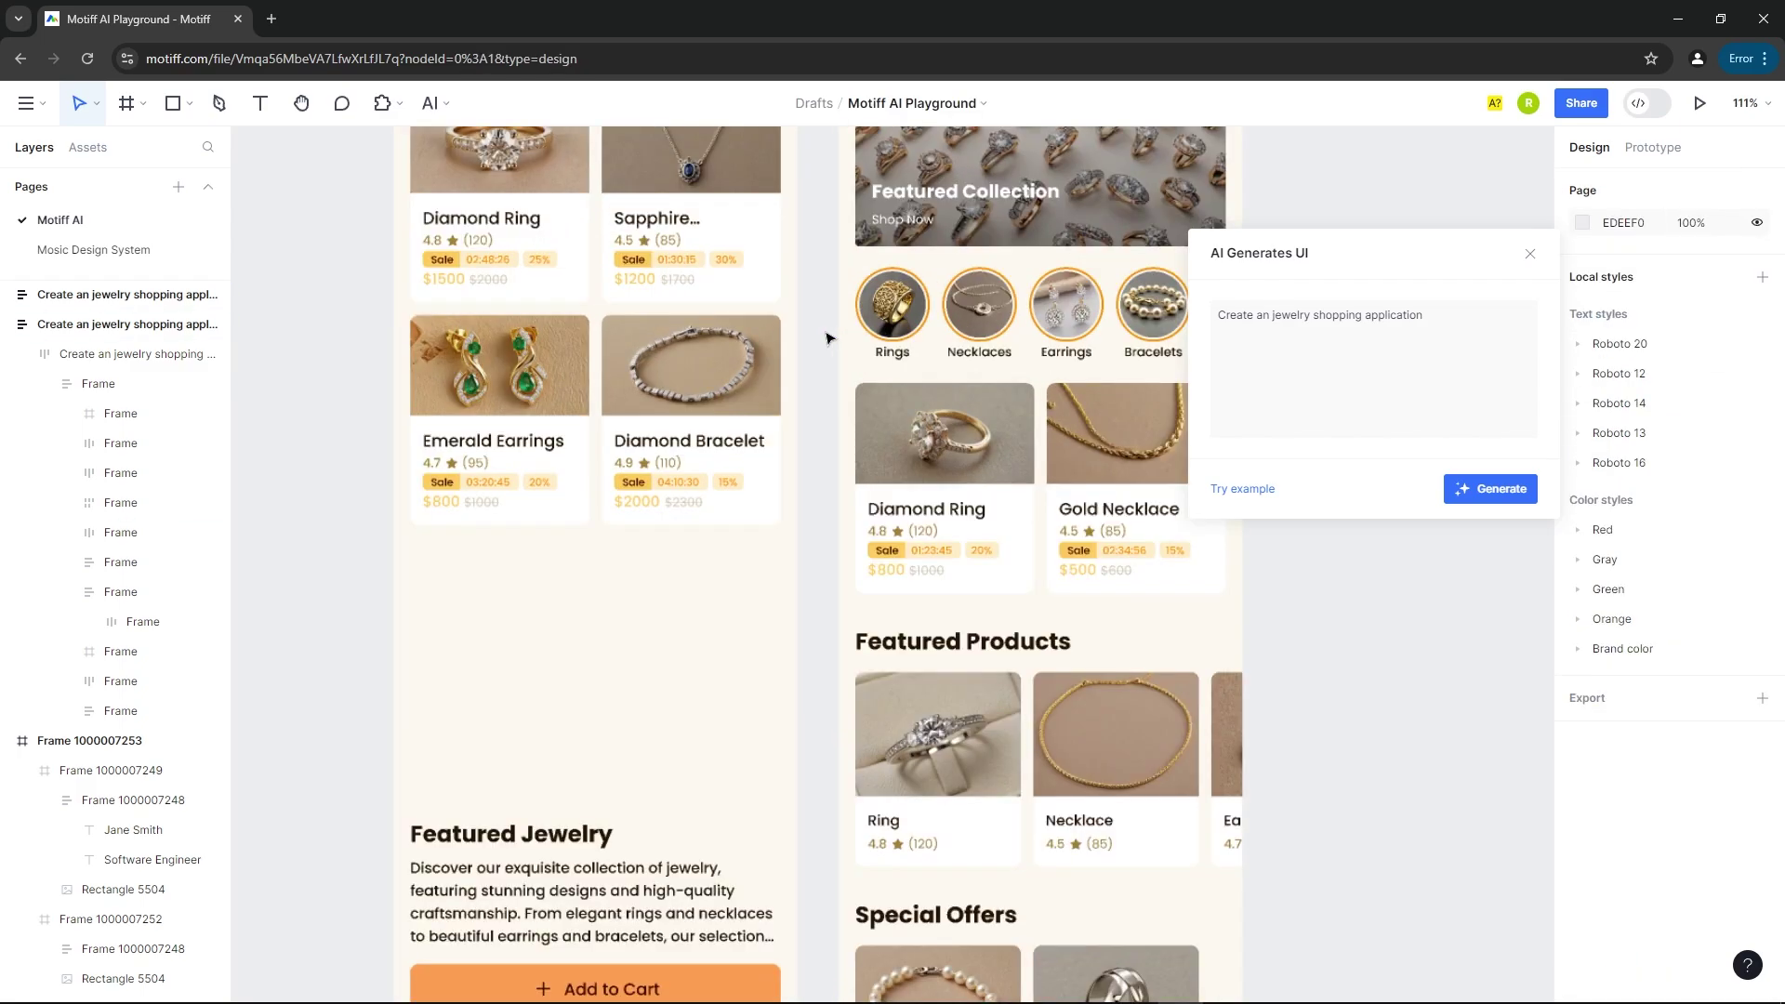
scroll(455, 424, "up", 2)
scroll(521, 347, "down", 5)
left_click(507, 347)
scroll(502, 347, "up", 8)
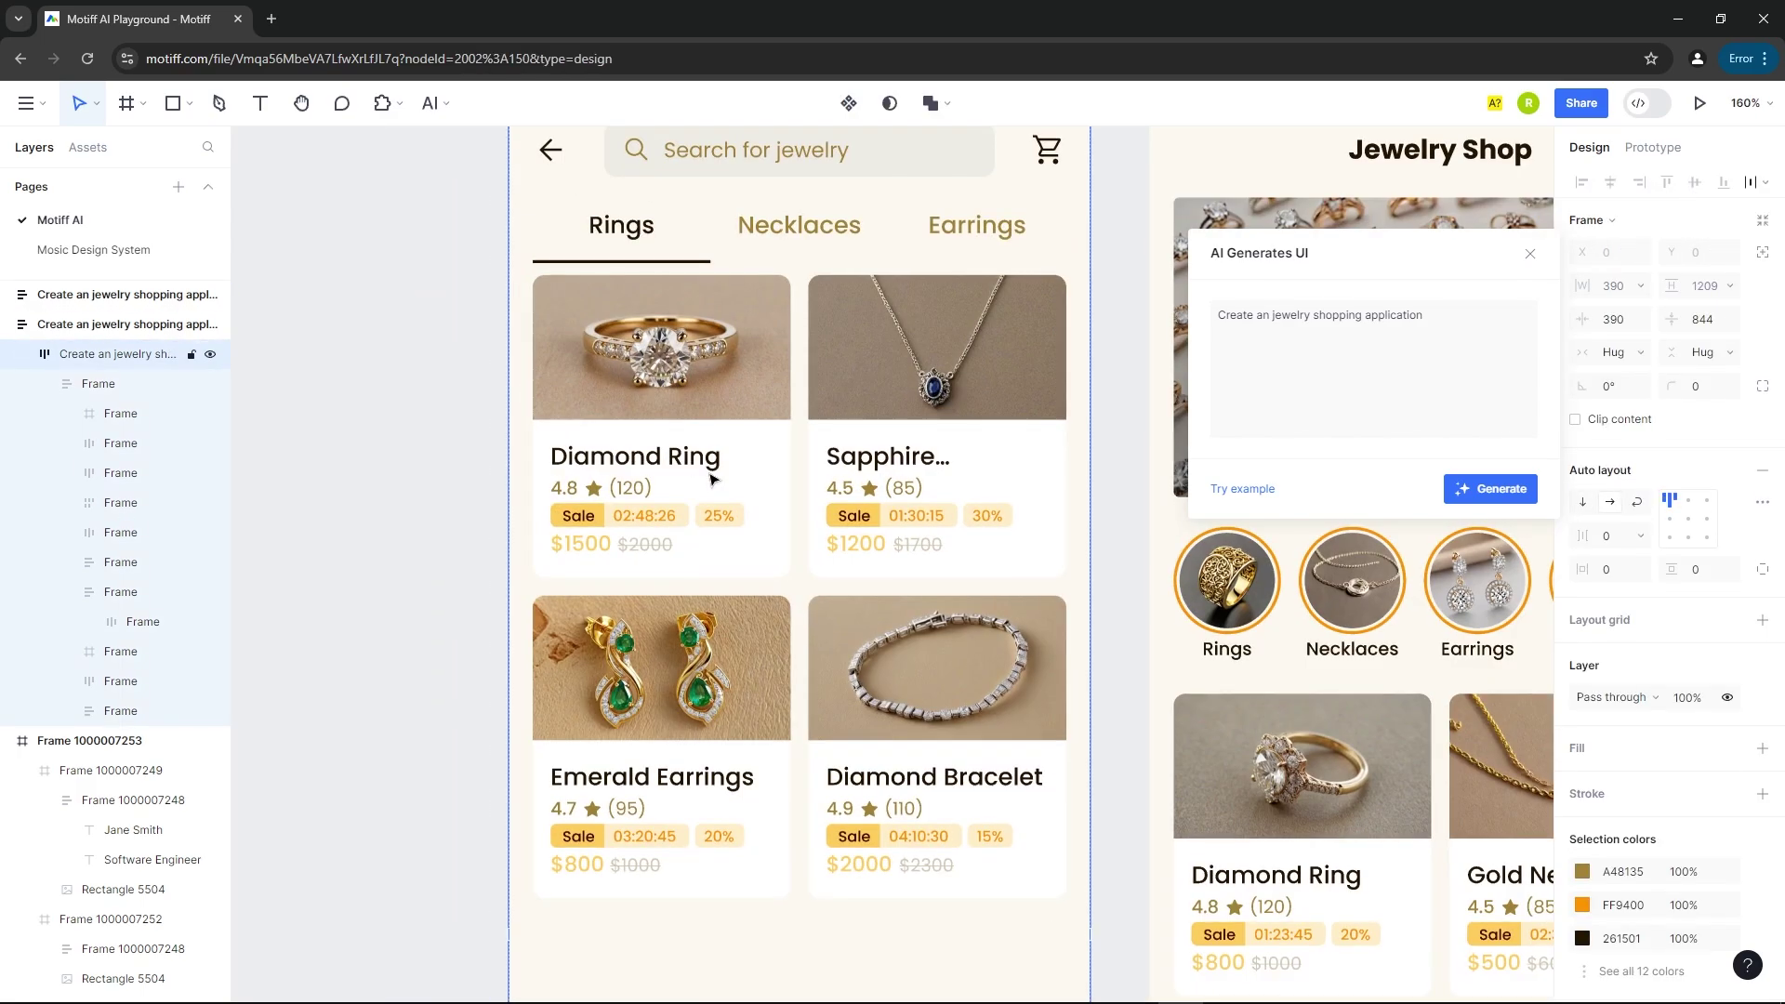
double_click(711, 479)
double_click(711, 479)
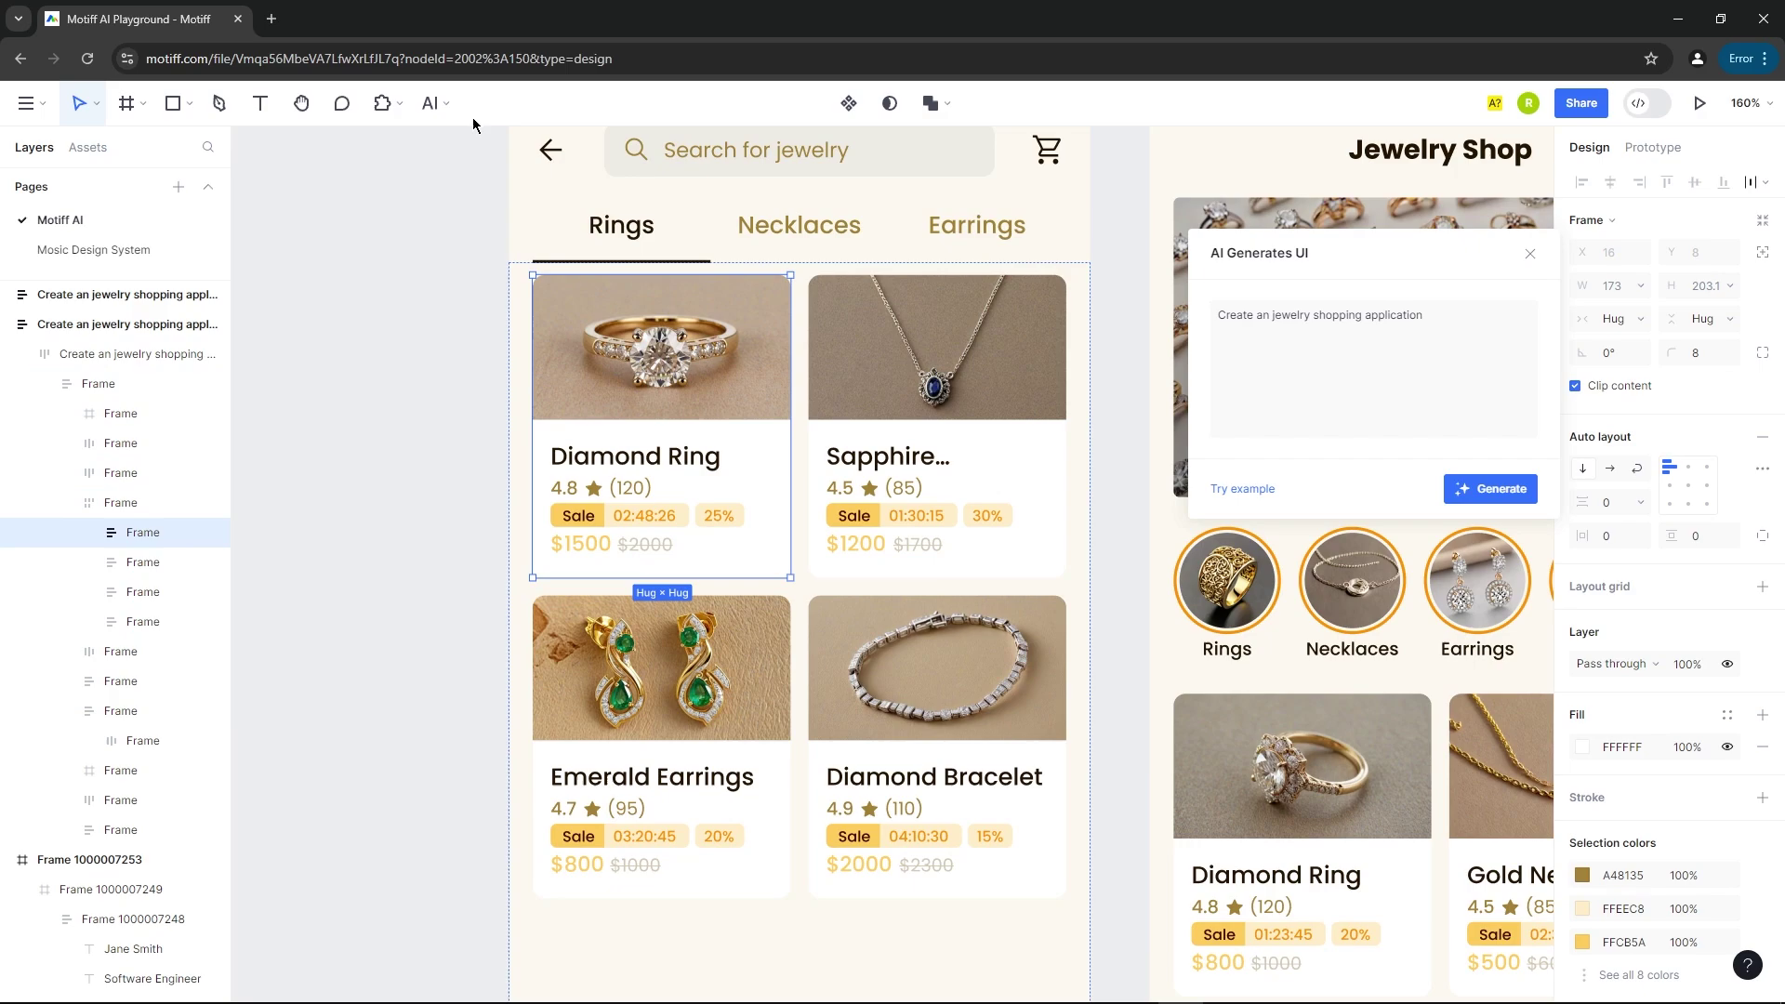
left_click(431, 103)
left_click(435, 221)
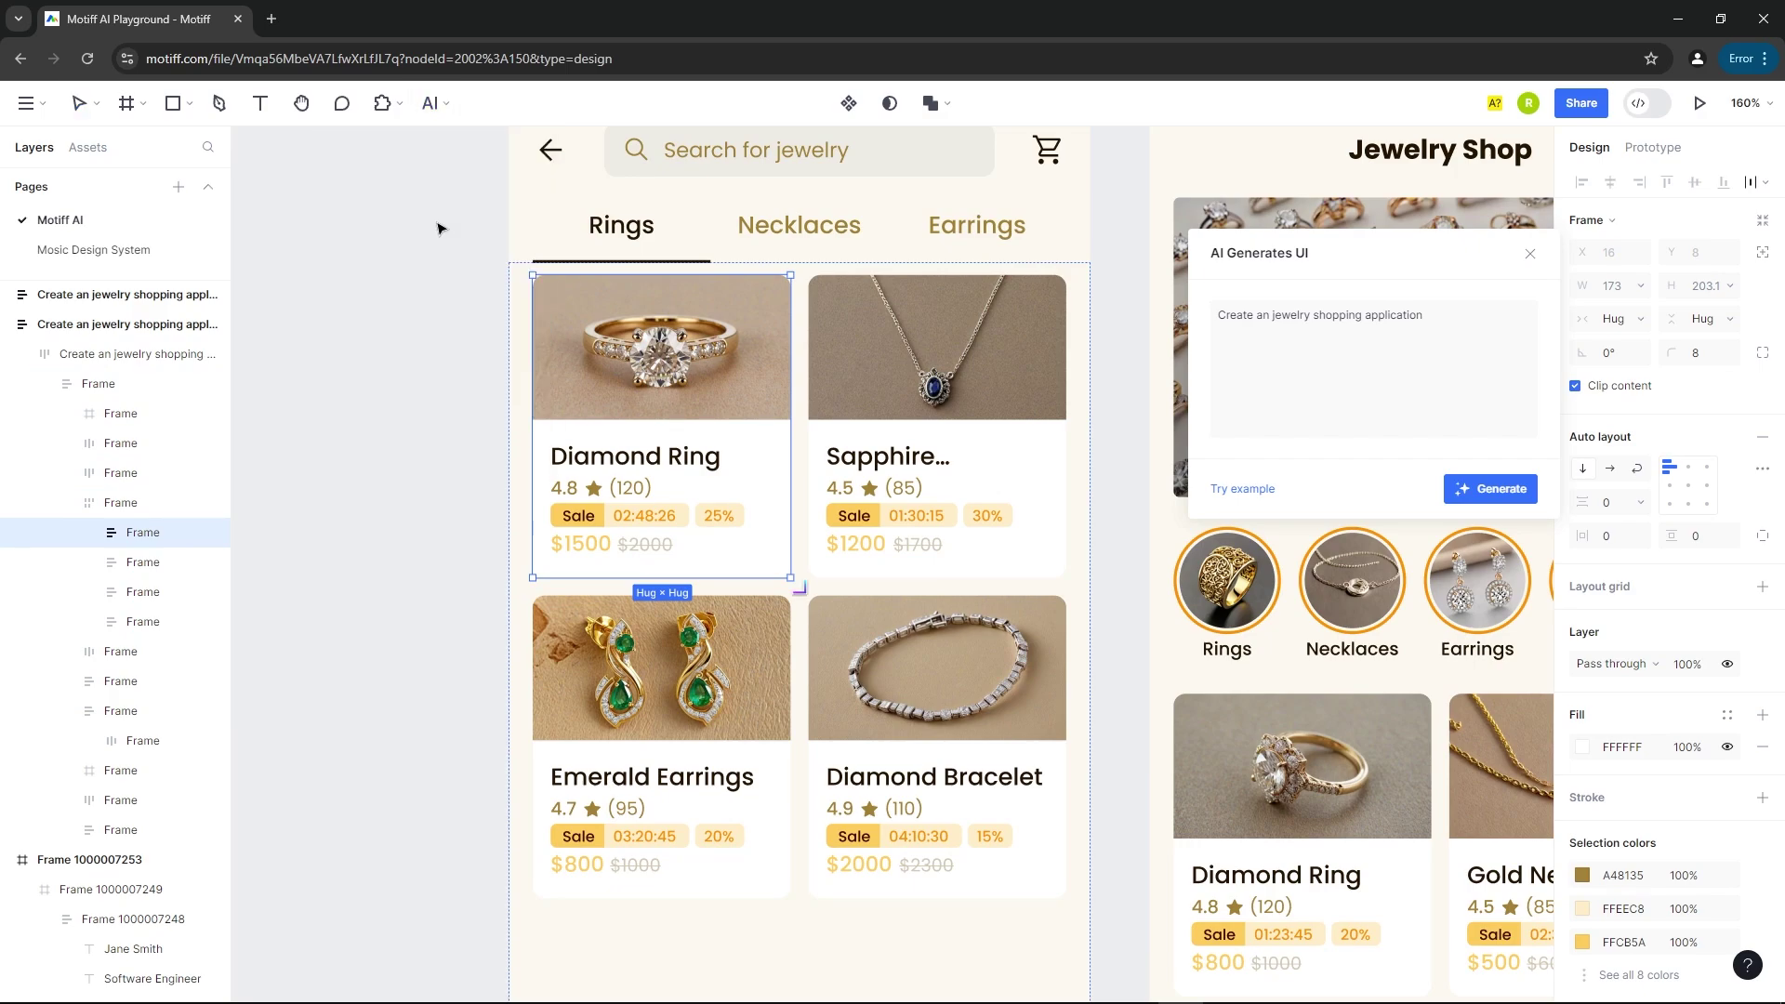
left_click_drag(791, 578, 1085, 632)
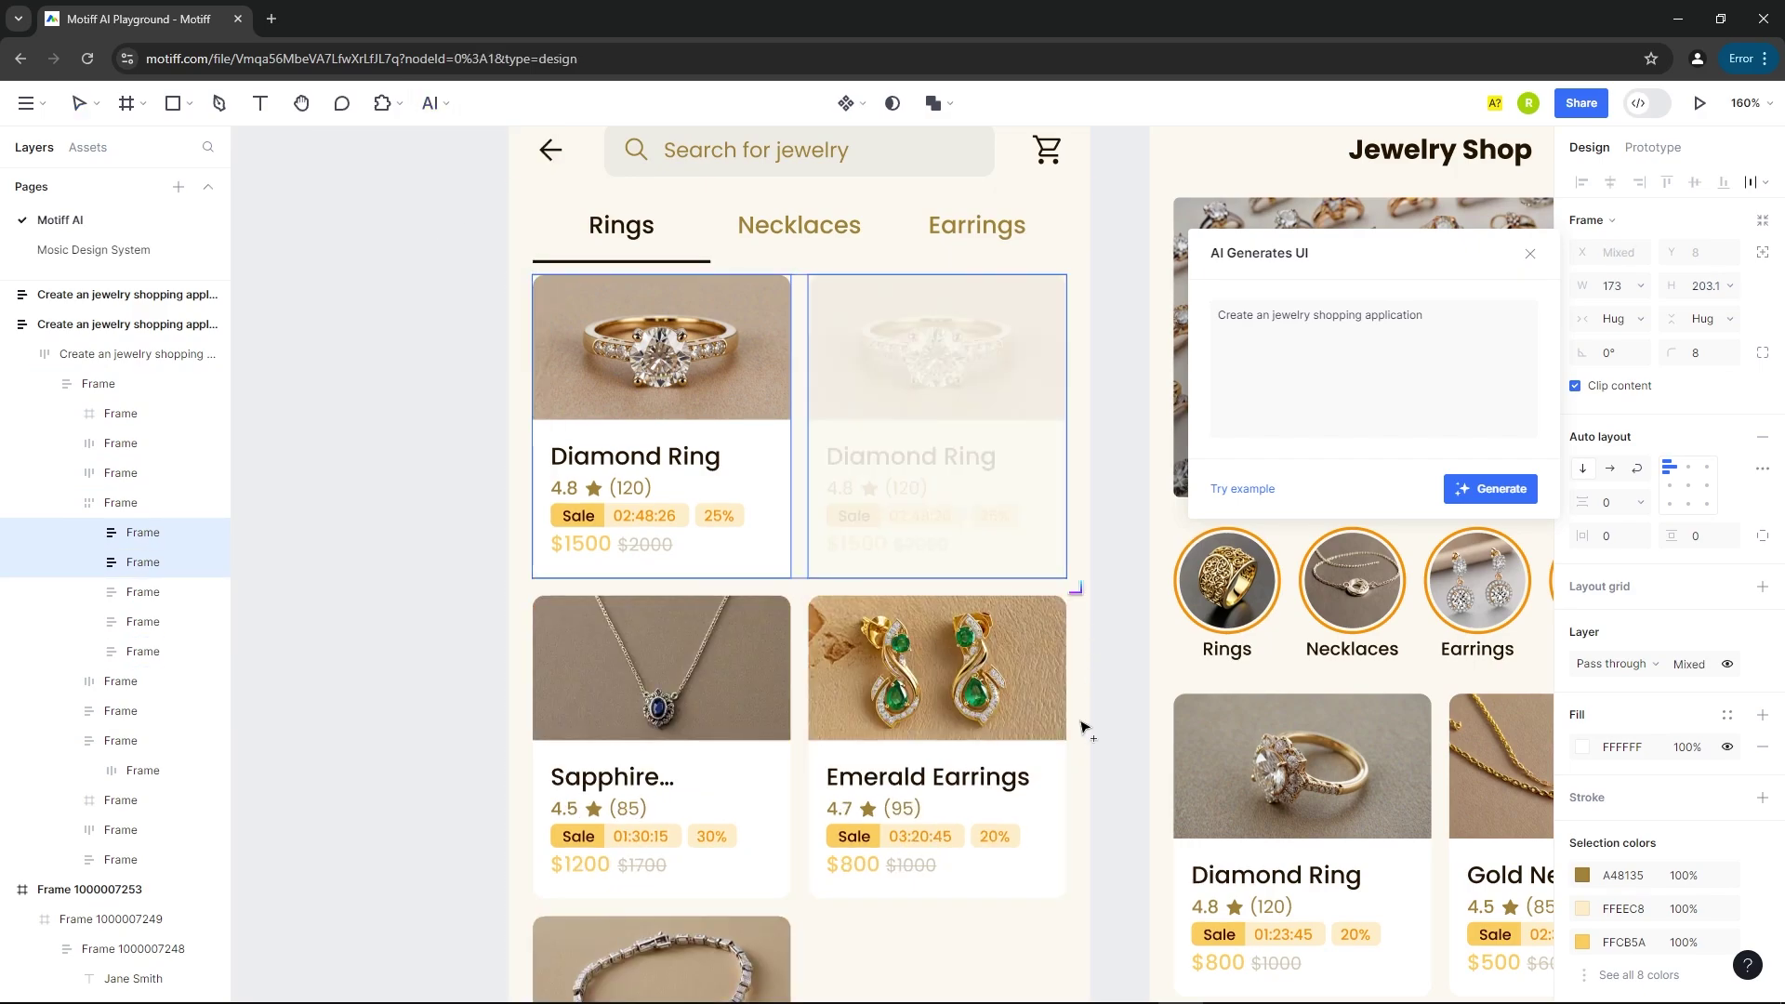
left_click_drag(1088, 832, 991, 564)
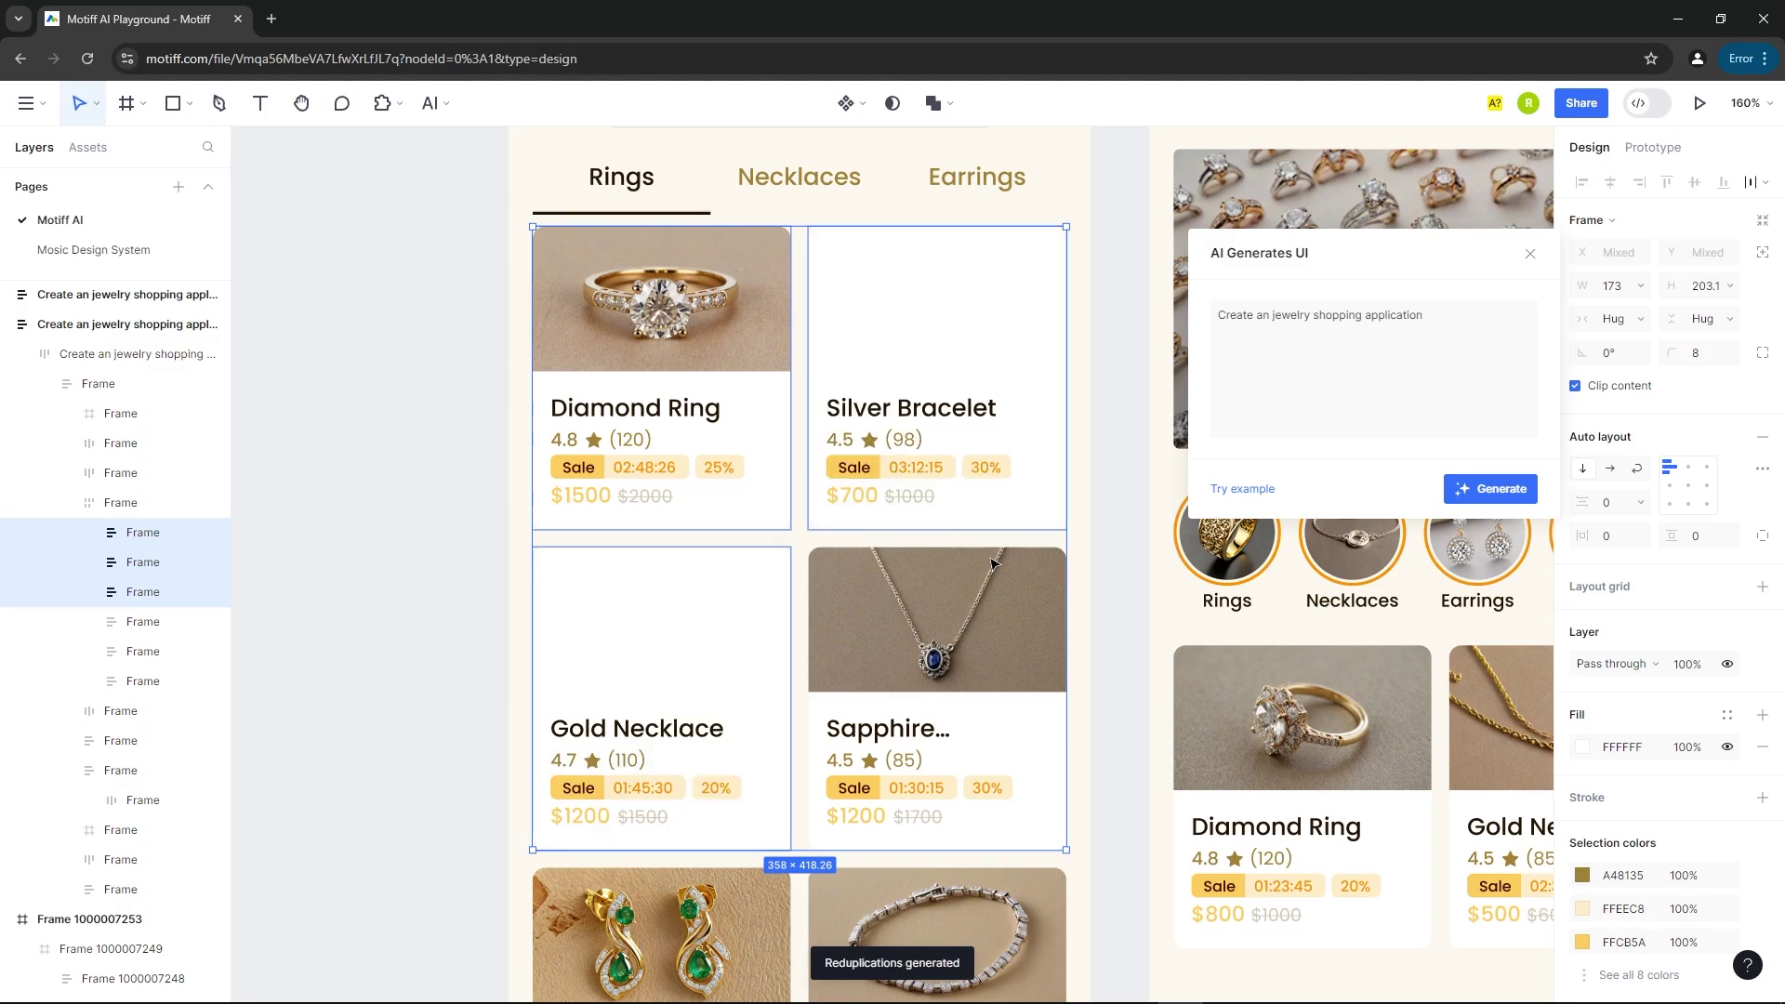
left_click(455, 466)
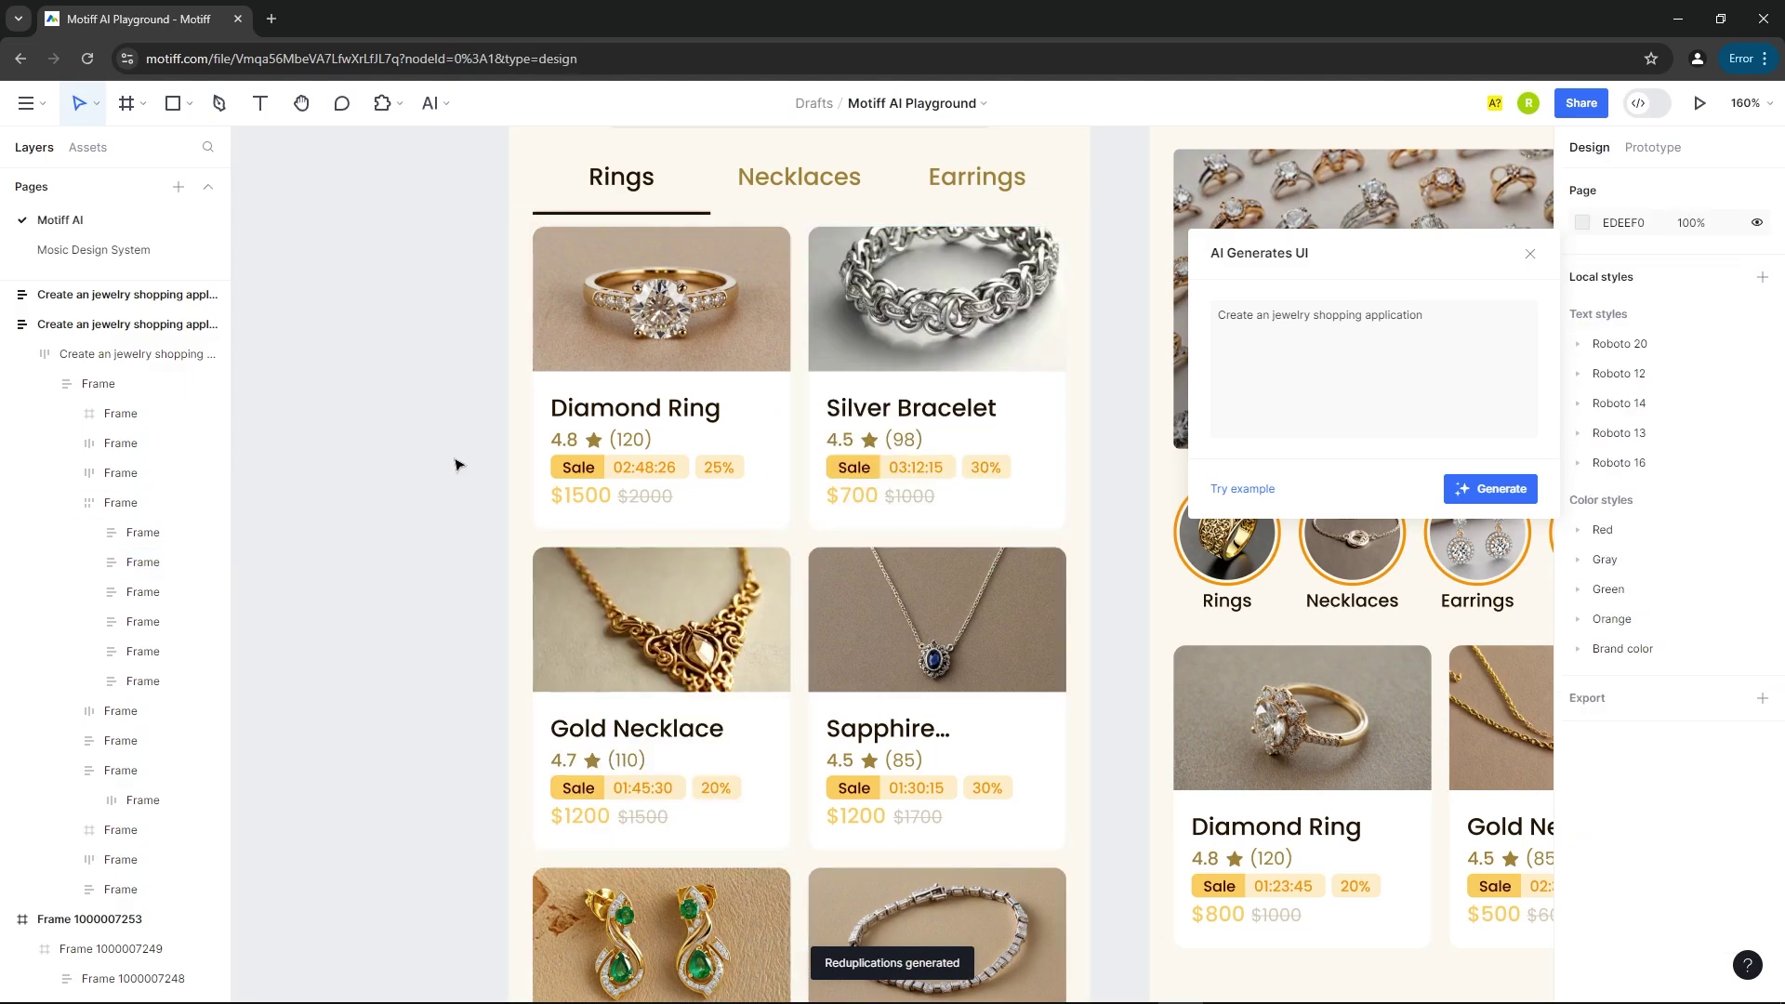
Fit the product grid frame's height to its three rows of cards, at about 655.
scroll(744, 740, "up", 5, "ctrl")
scroll(776, 504, "down", 5, "ctrl")
scroll(526, 521, "up", 2)
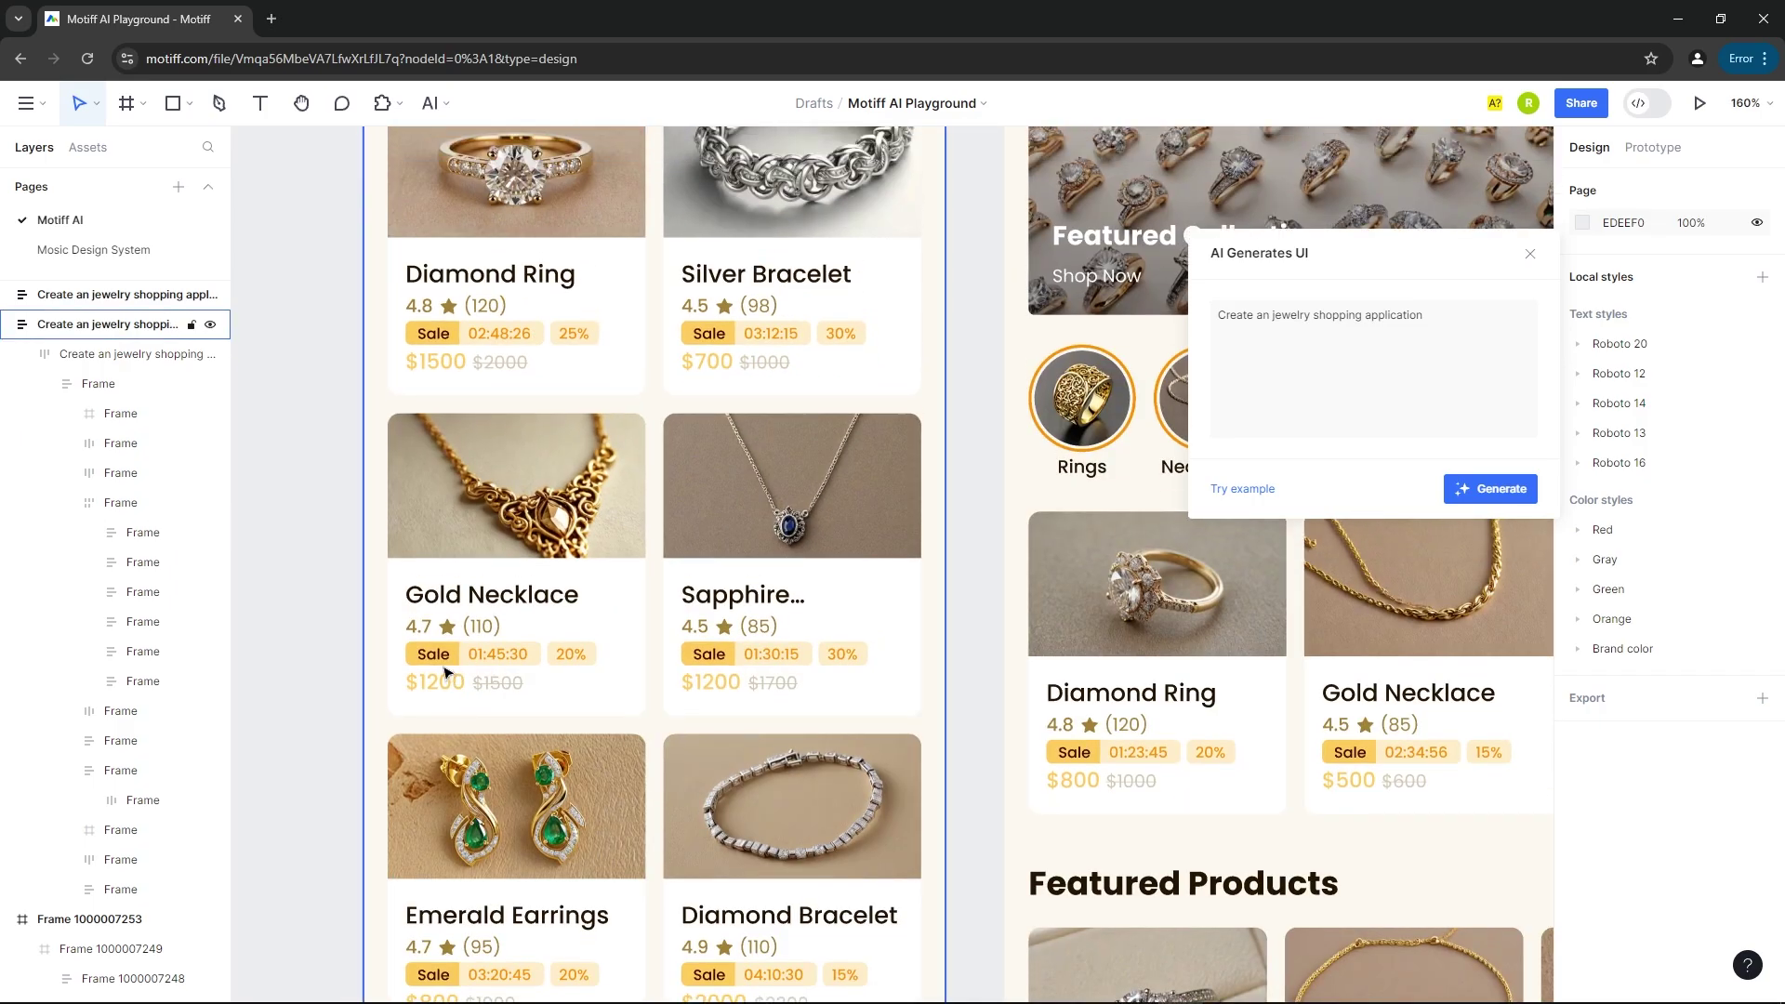
scroll(423, 255, "down", 2, "ctrl")
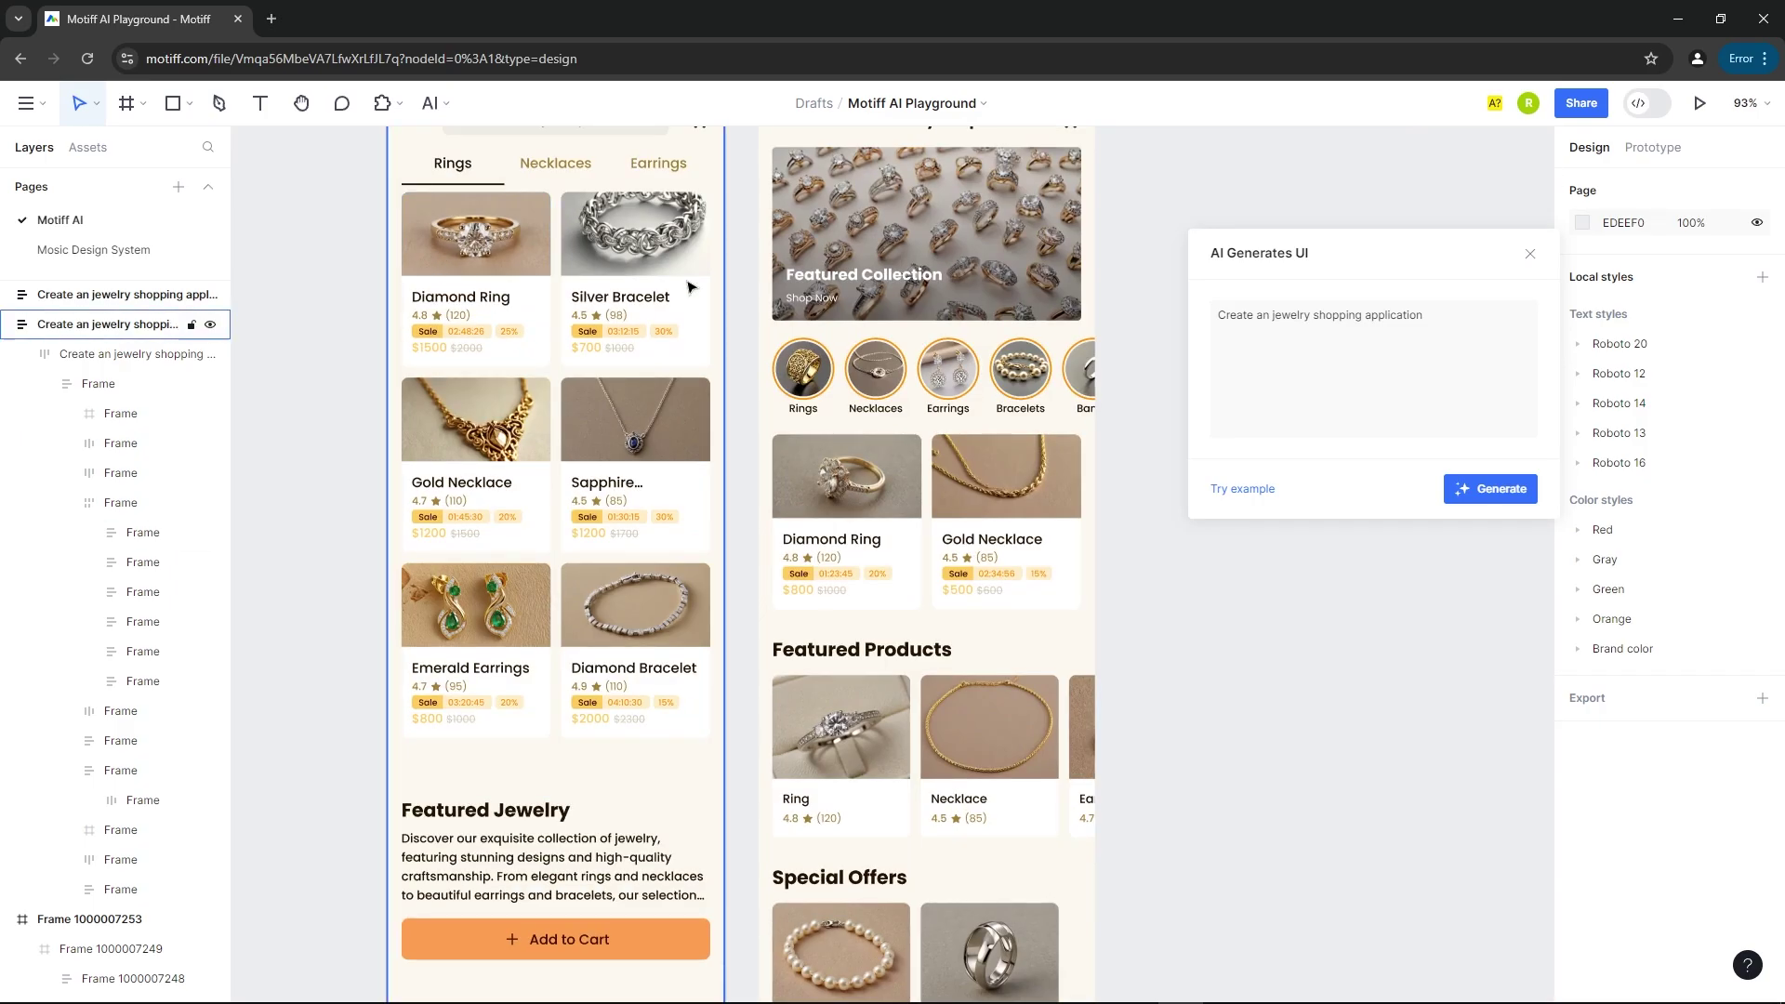
scroll(690, 278, "down", 4, "ctrl")
left_click(717, 611)
double_click(716, 610)
double_click(690, 478)
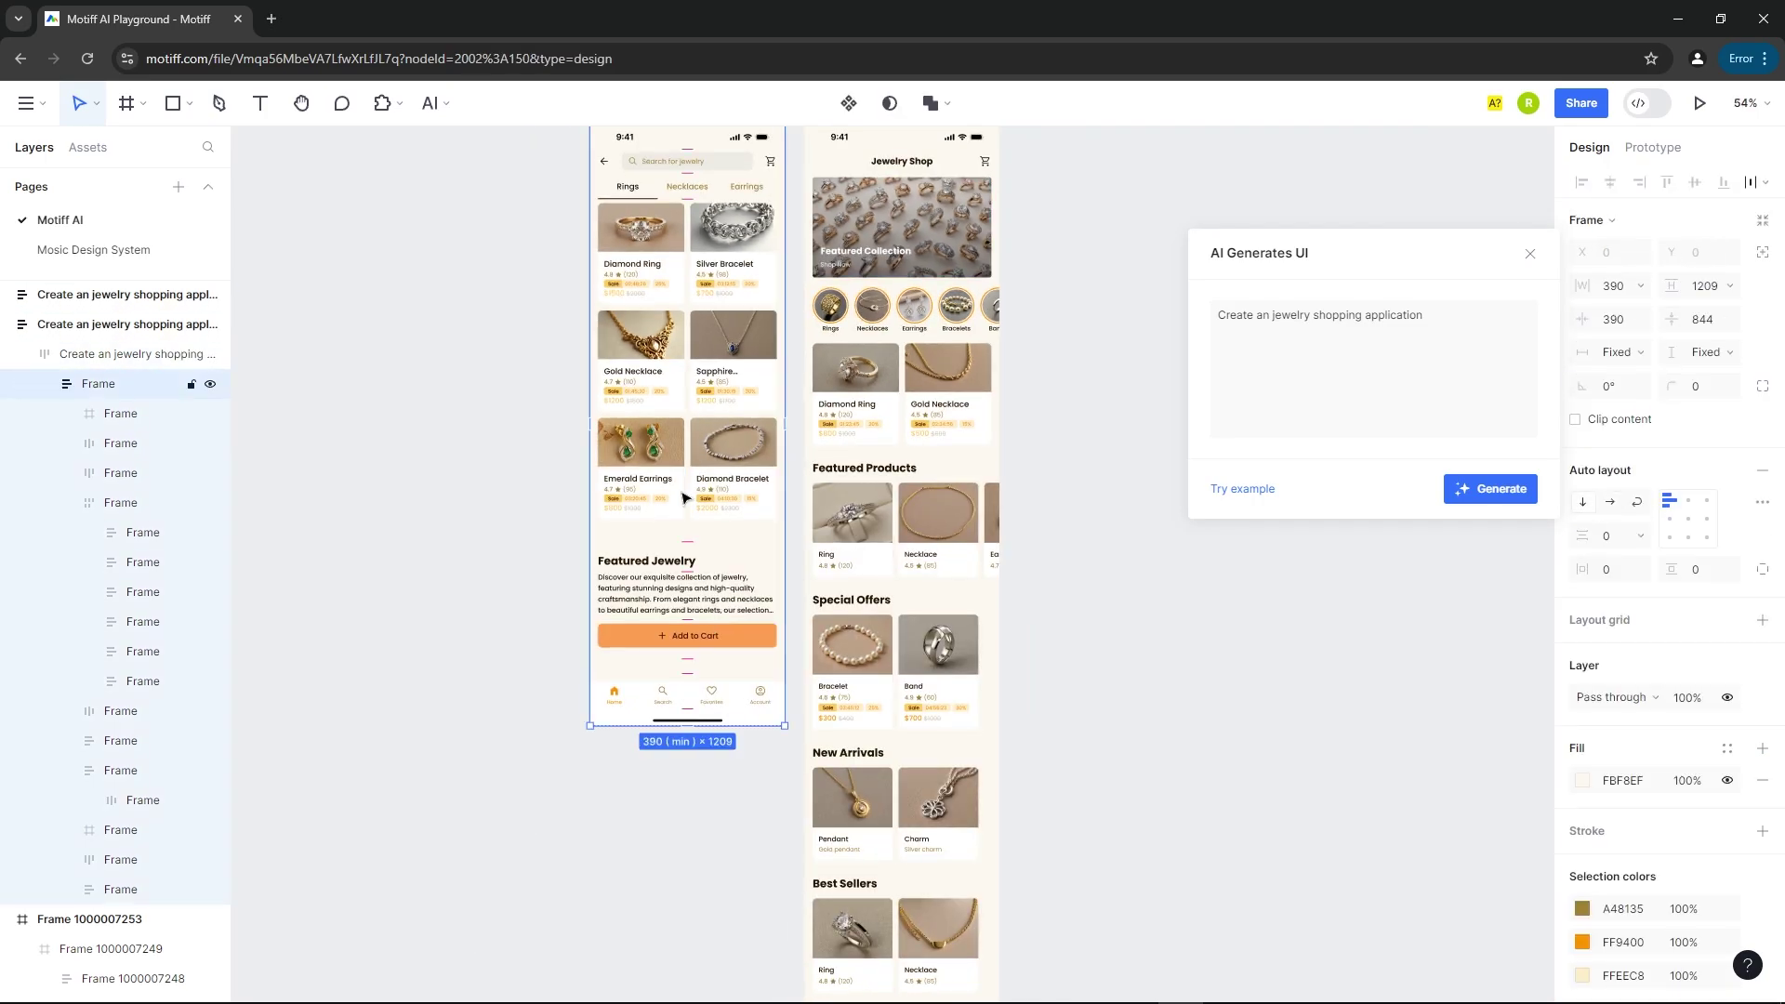
double_click(685, 497)
scroll(651, 534, "up", 3, "ctrl")
left_click_drag(773, 550, 790, 523)
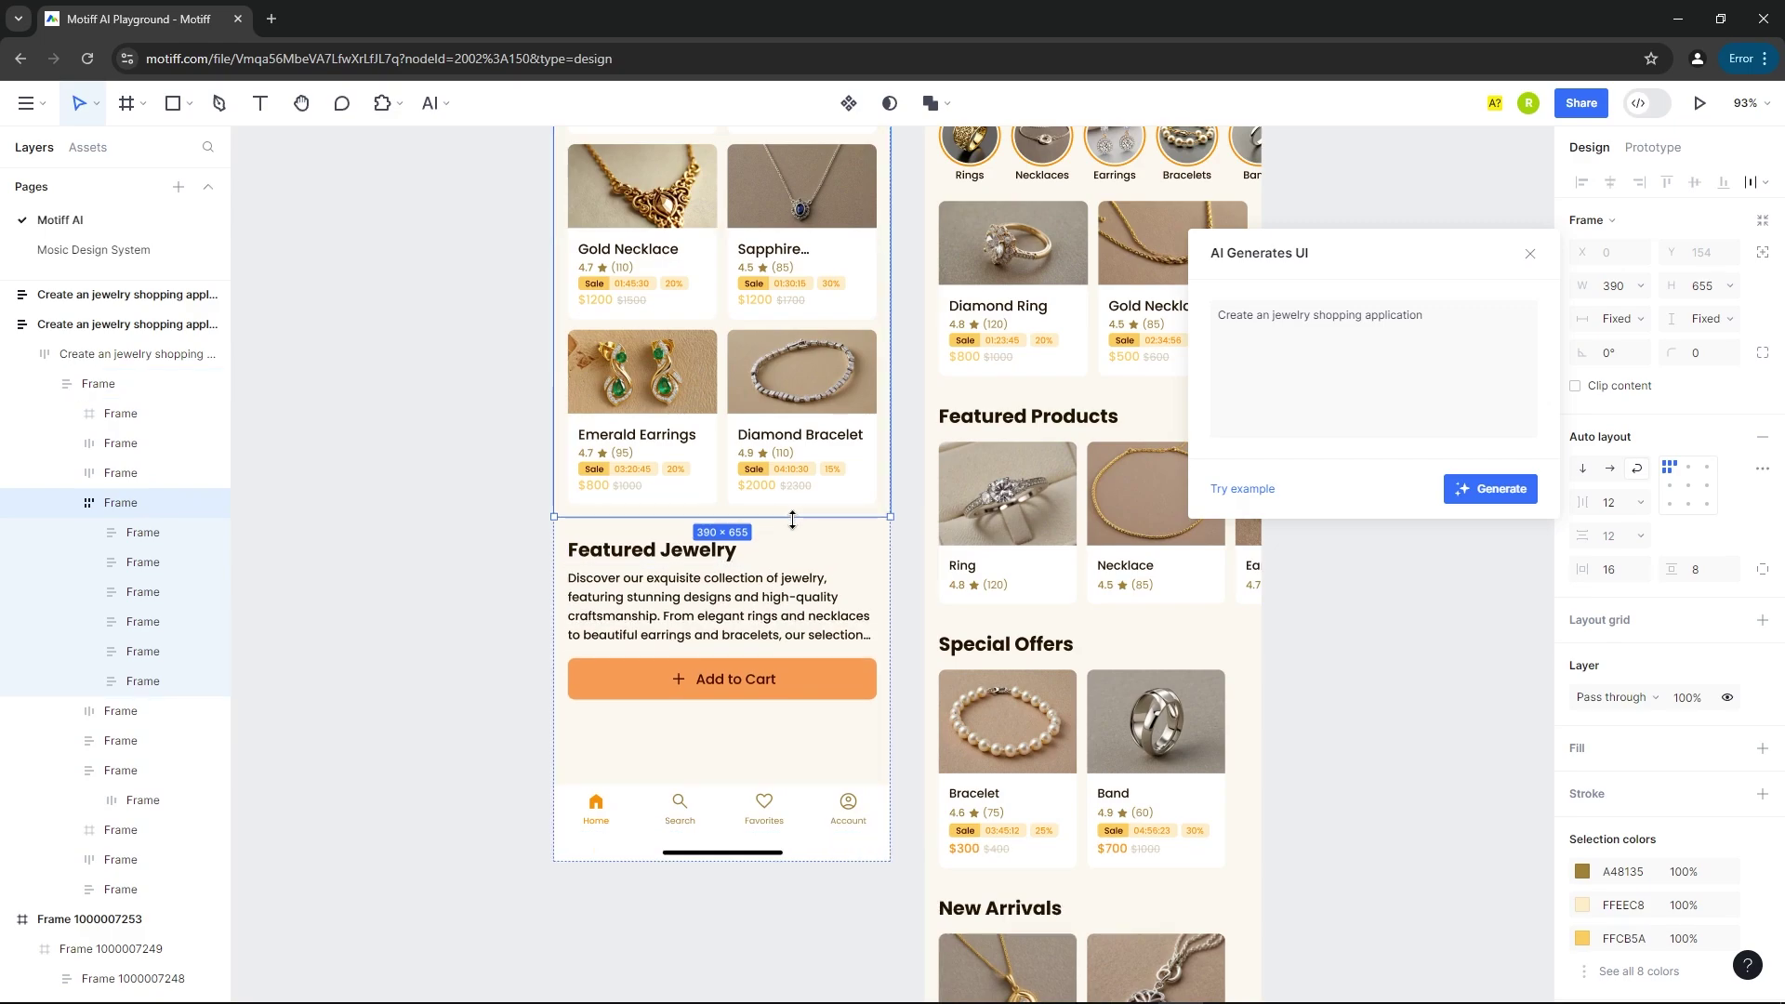
left_click(507, 619)
Shorten the product list screen's inner frame to a height of about 1127, closing the gap above the navigation bar.
left_click(840, 770)
double_click(840, 770)
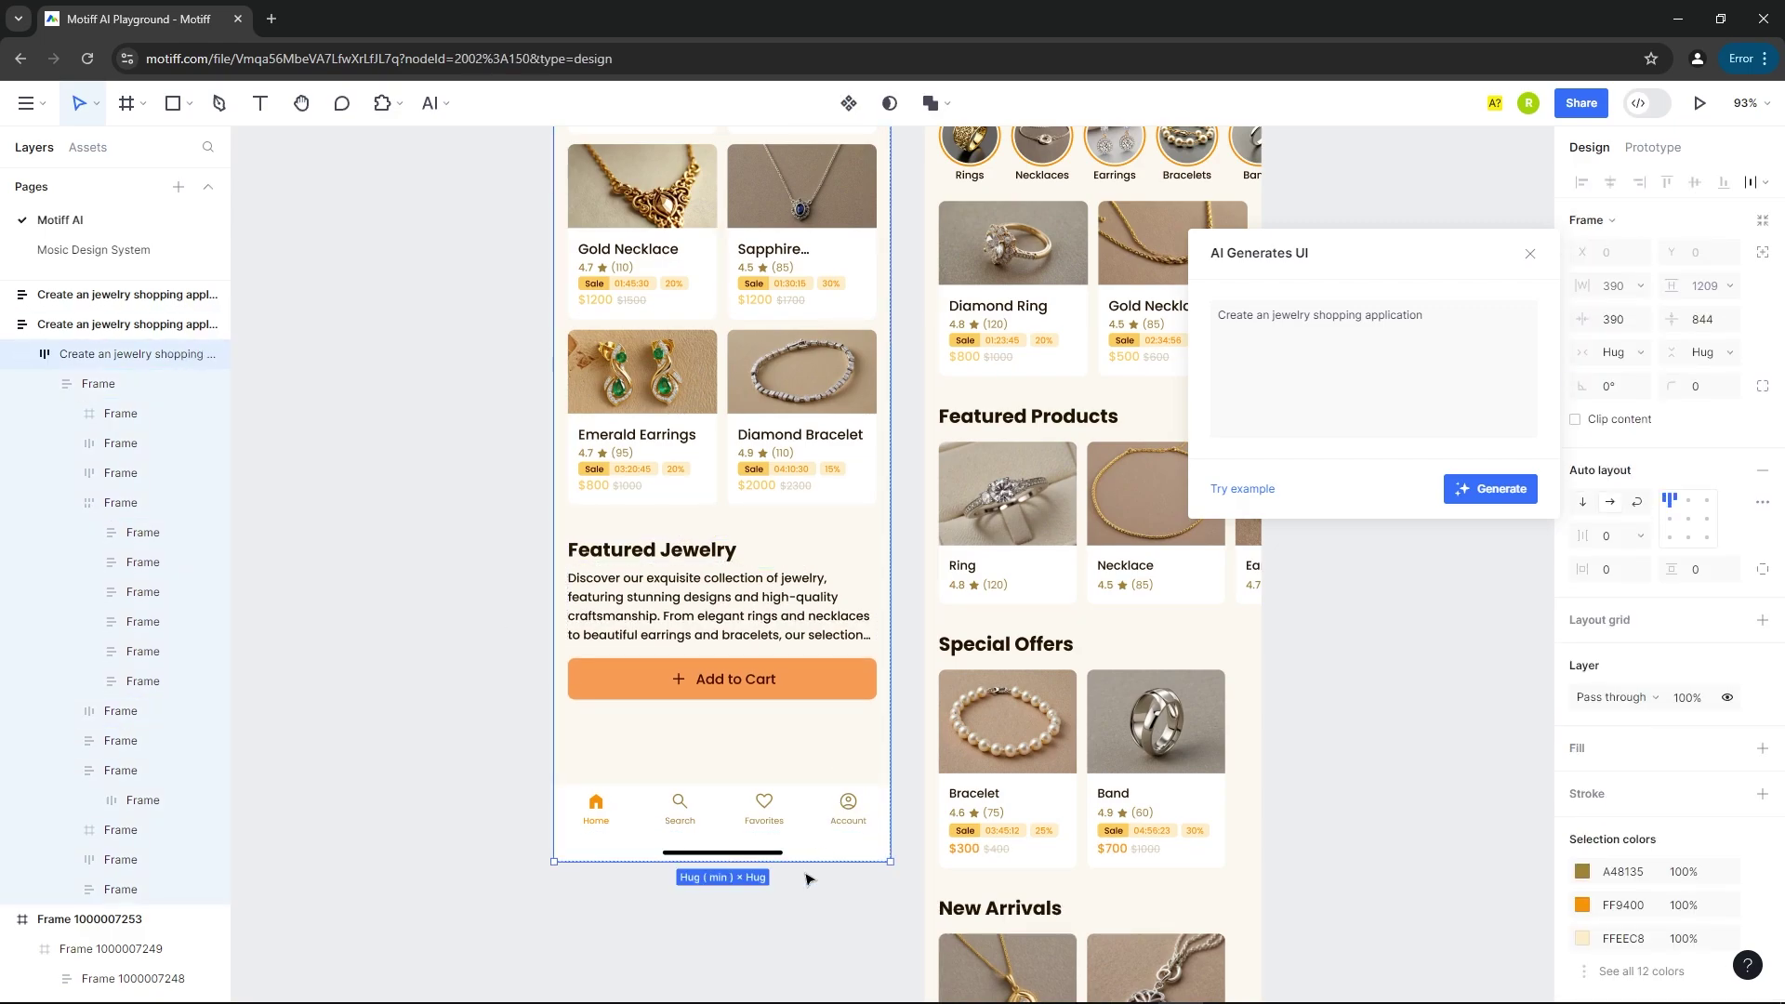
double_click(809, 860)
left_click_drag(809, 861, 821, 795)
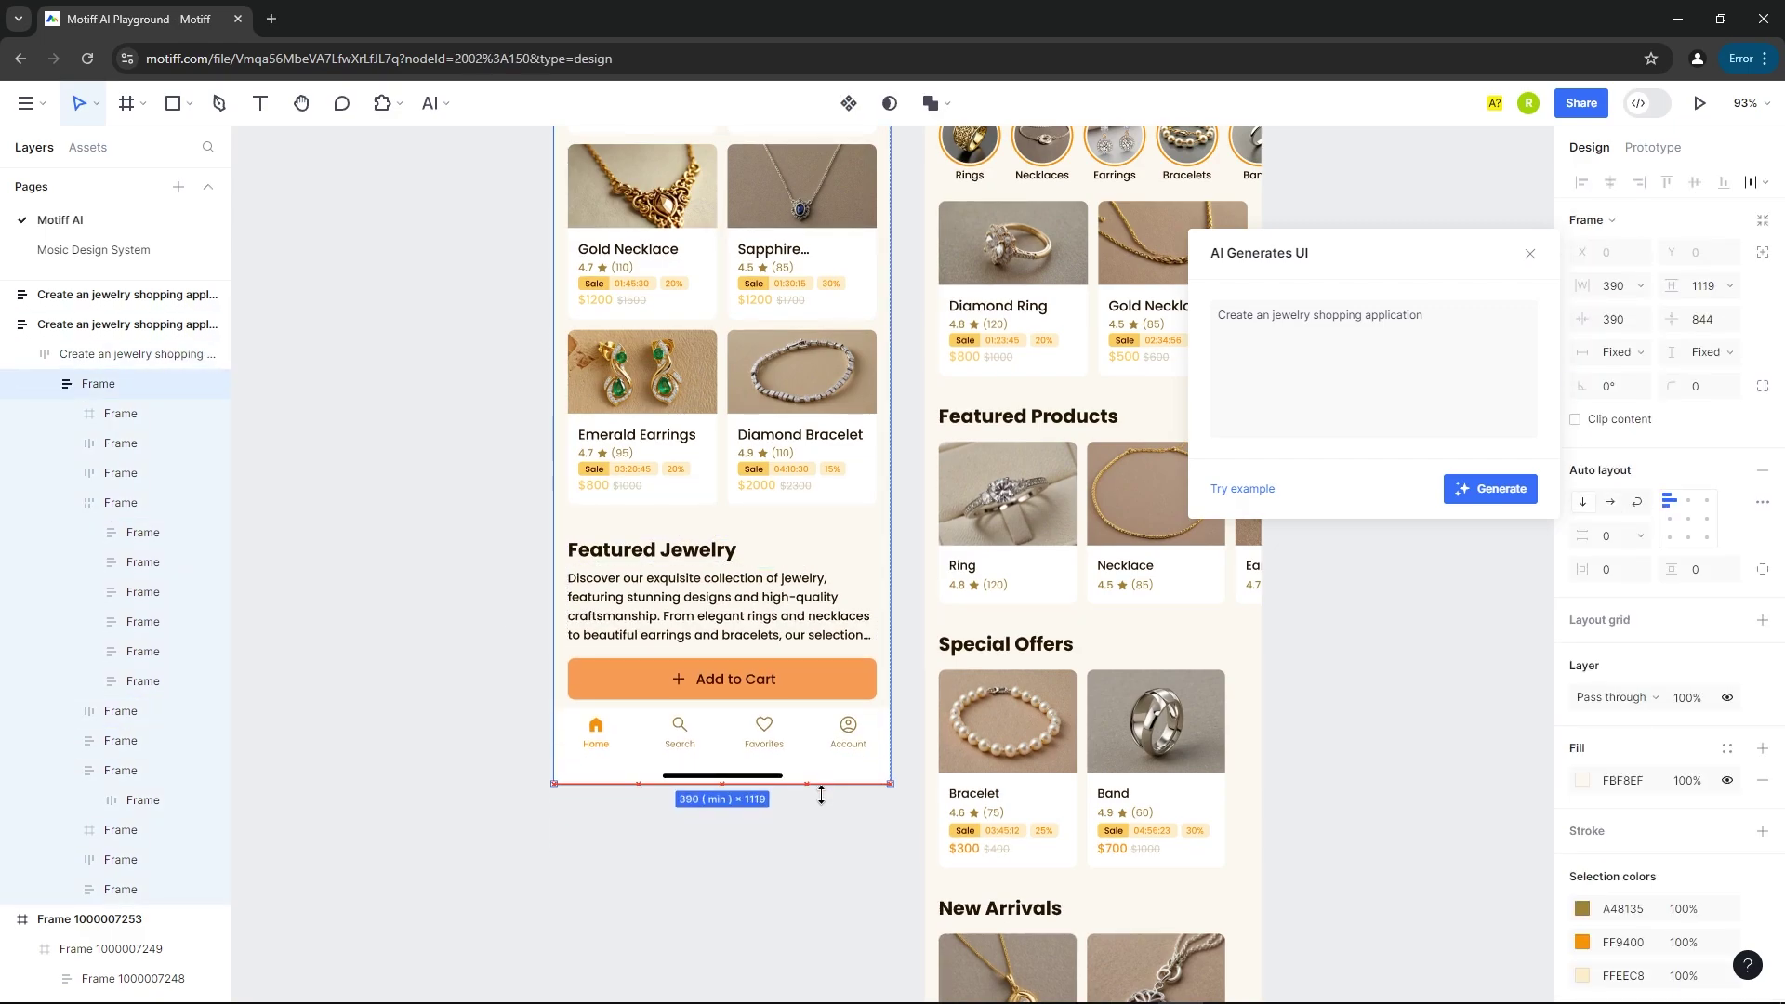
left_click(443, 474)
Run AI Generates UI with the example prompt for an e-commerce shopping assistant chat page in an orange, minimalist style.
scroll(437, 558, "up", 1)
scroll(430, 666, "down", 5, "ctrl")
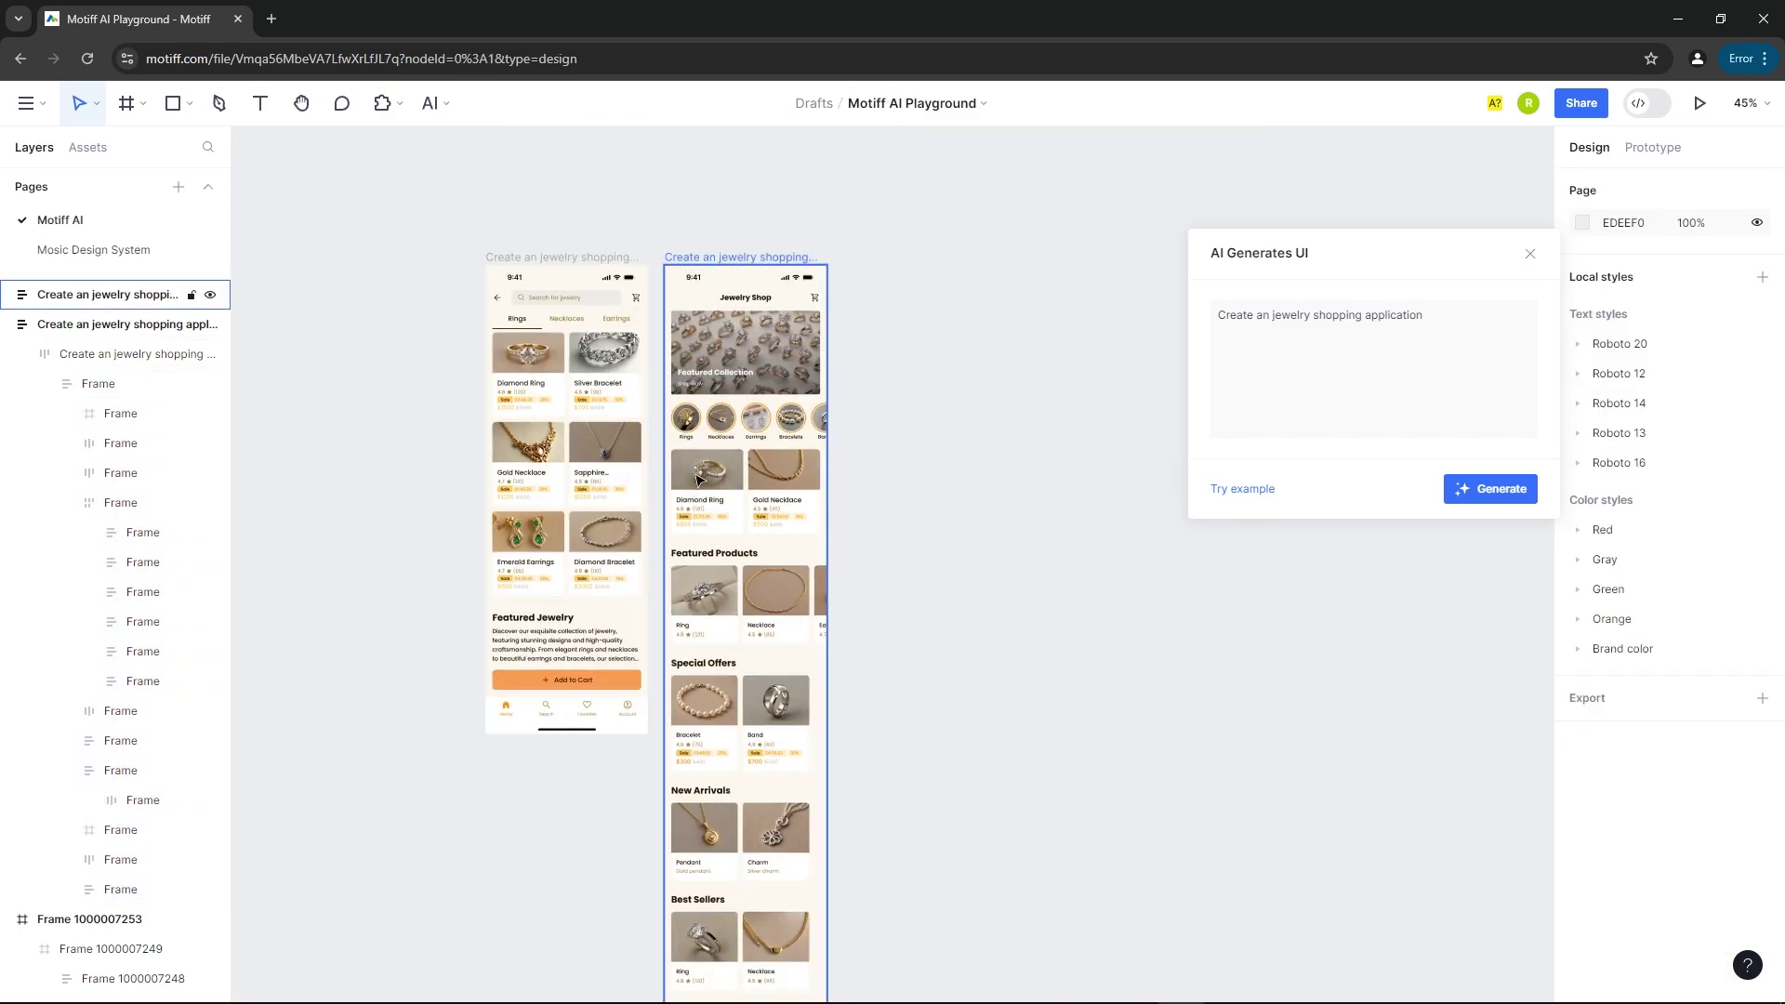
scroll(450, 318, "down", 4, "ctrl")
scroll(949, 434, "up", 4, "ctrl")
scroll(426, 267, "up", 2)
left_click(1473, 334)
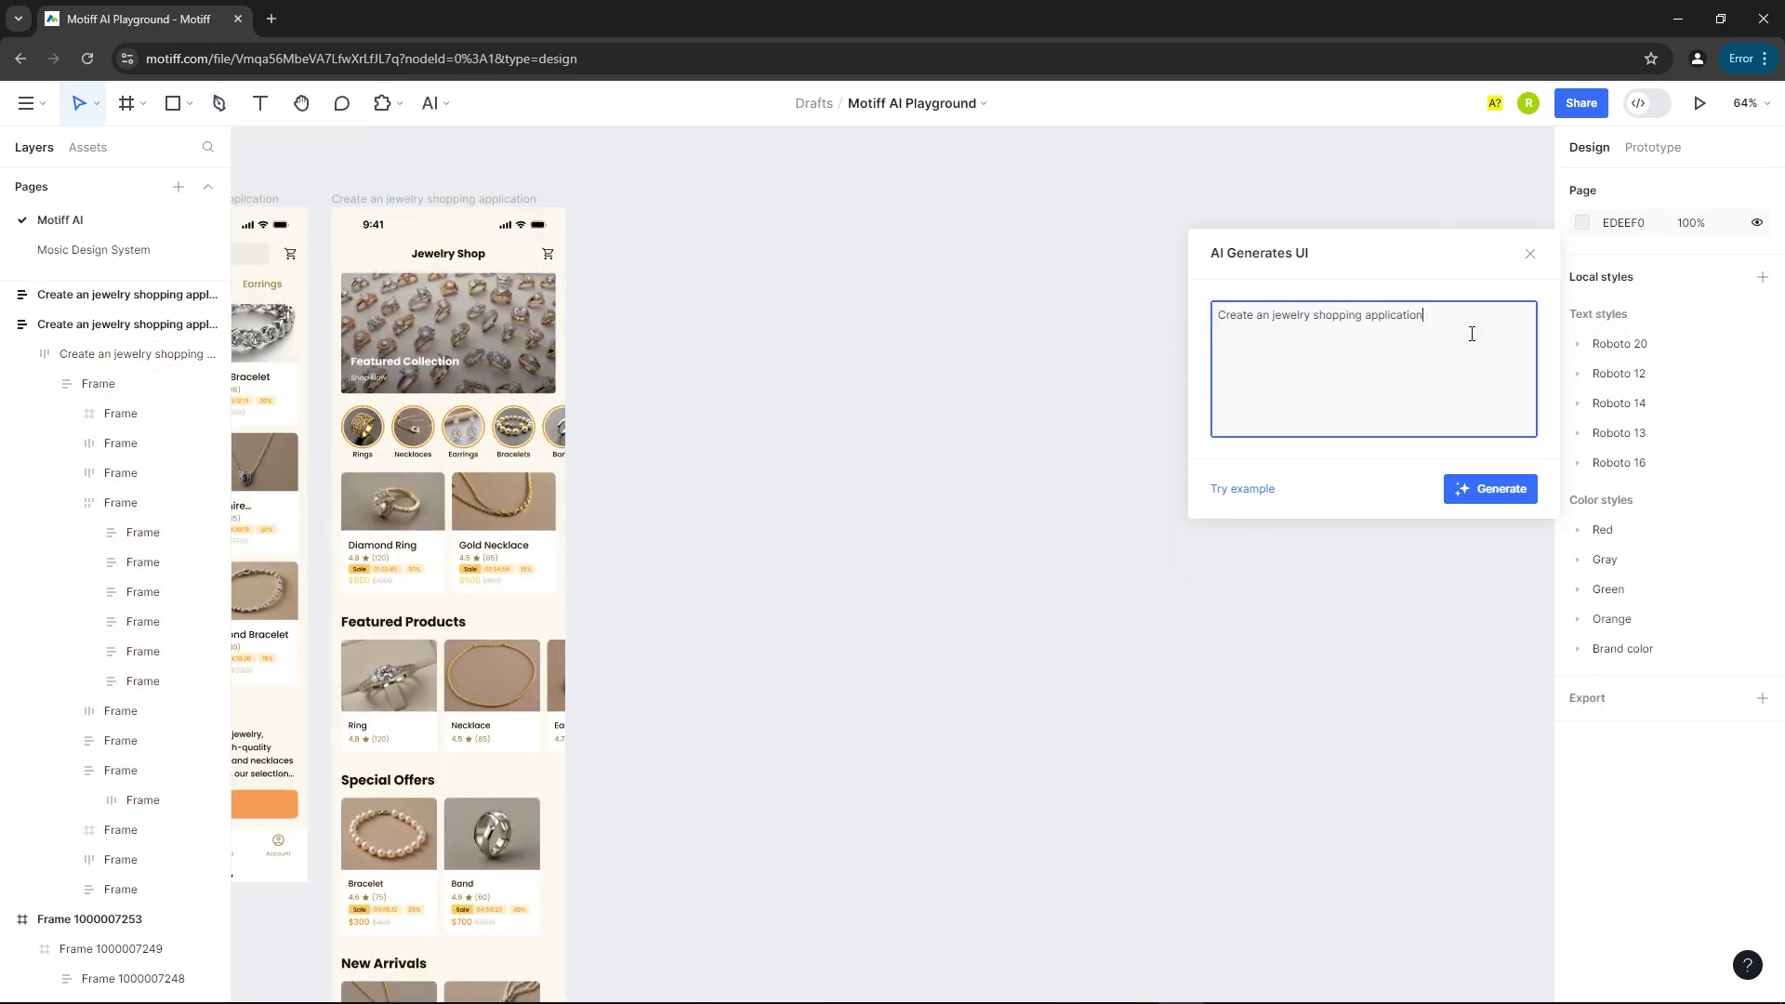
left_click(1262, 493)
left_click(1259, 493)
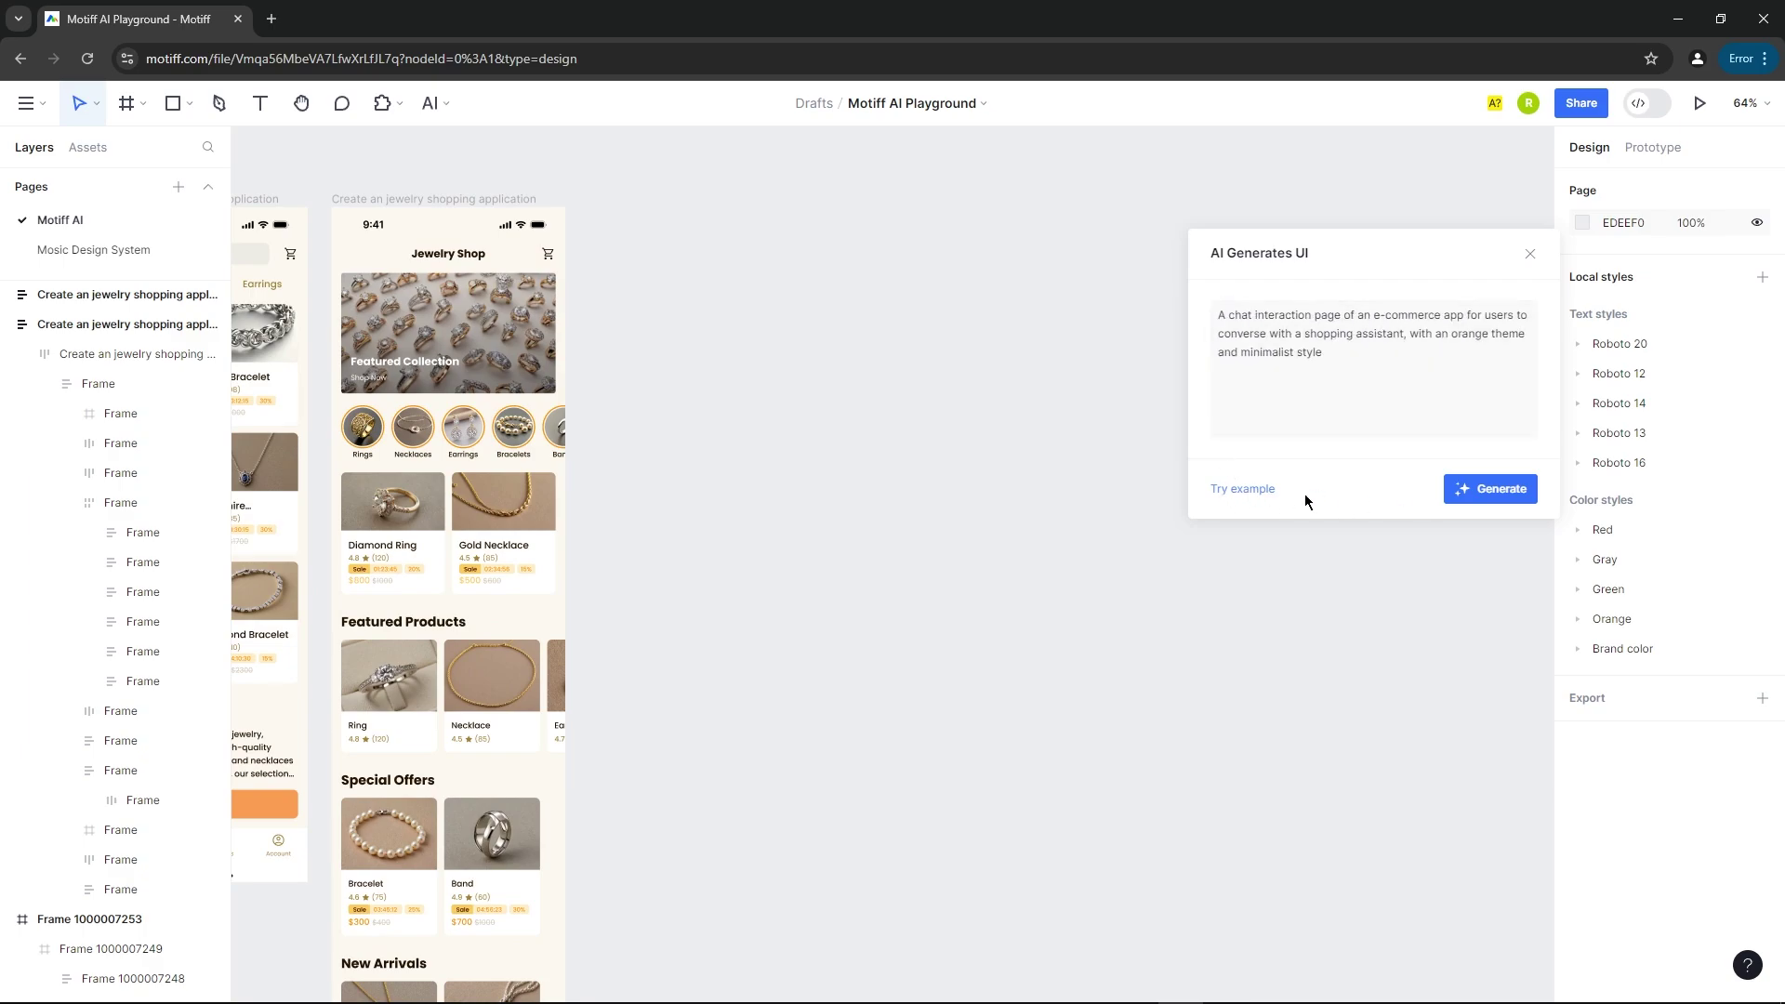
left_click(1491, 489)
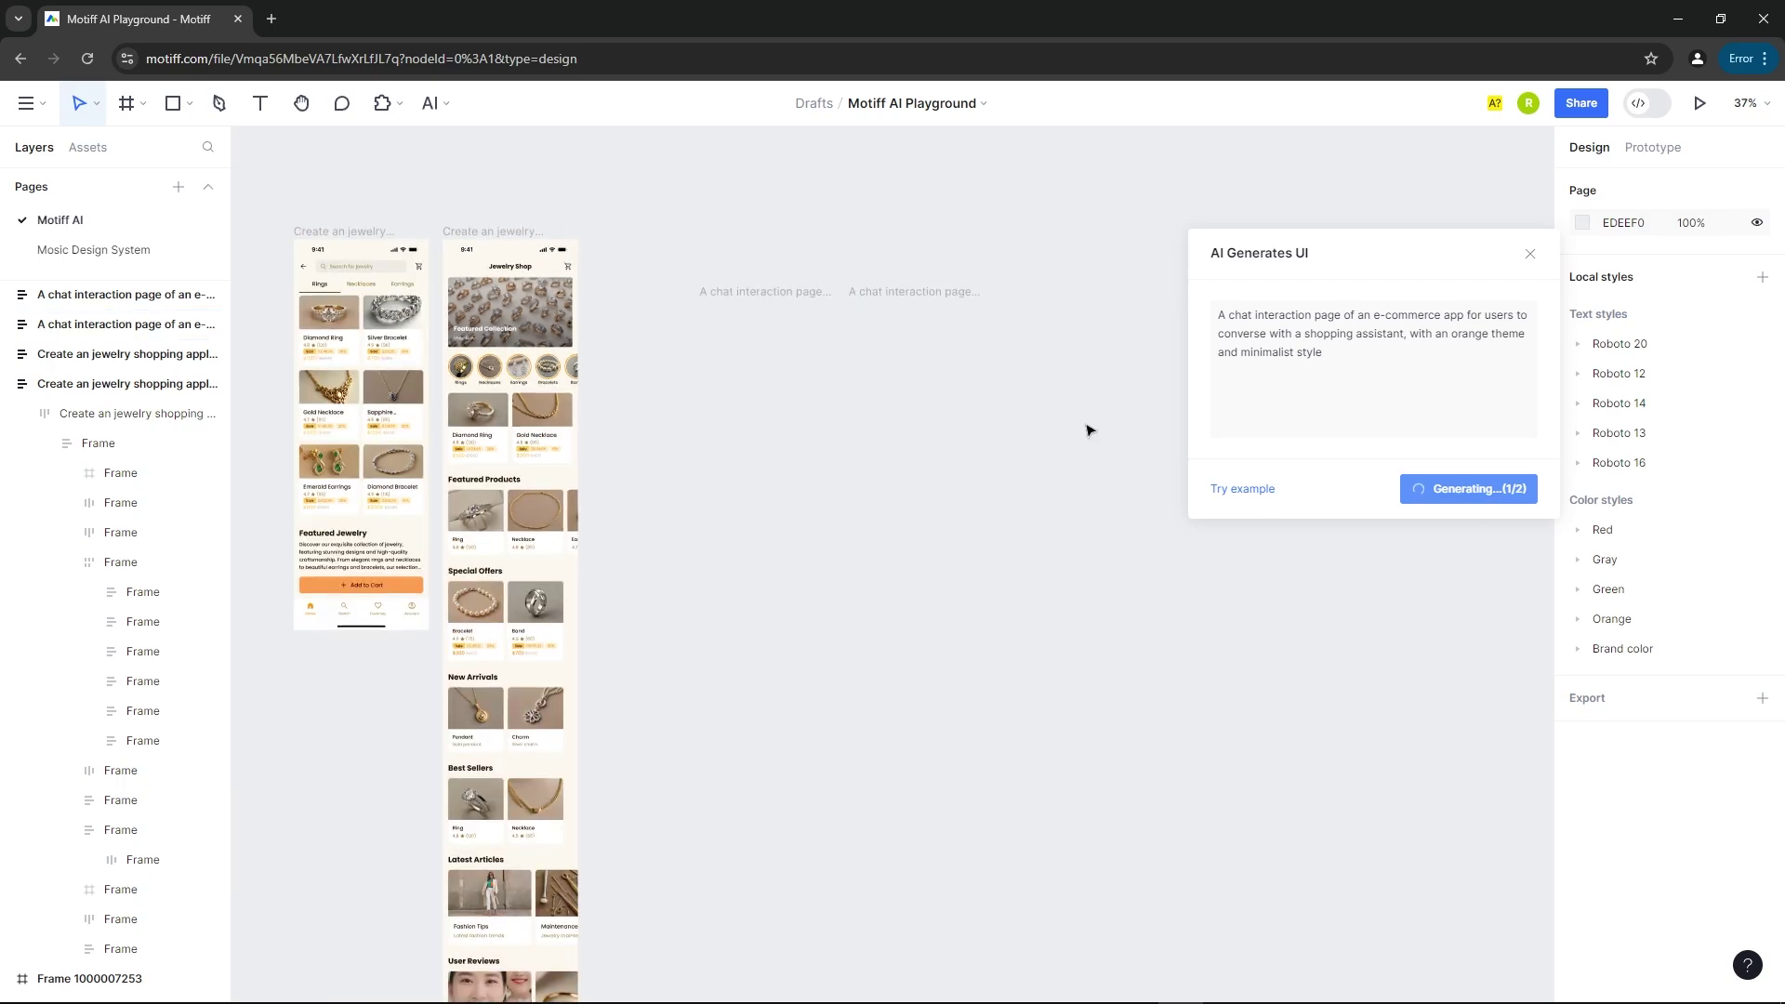
scroll(1041, 426, "up", 2)
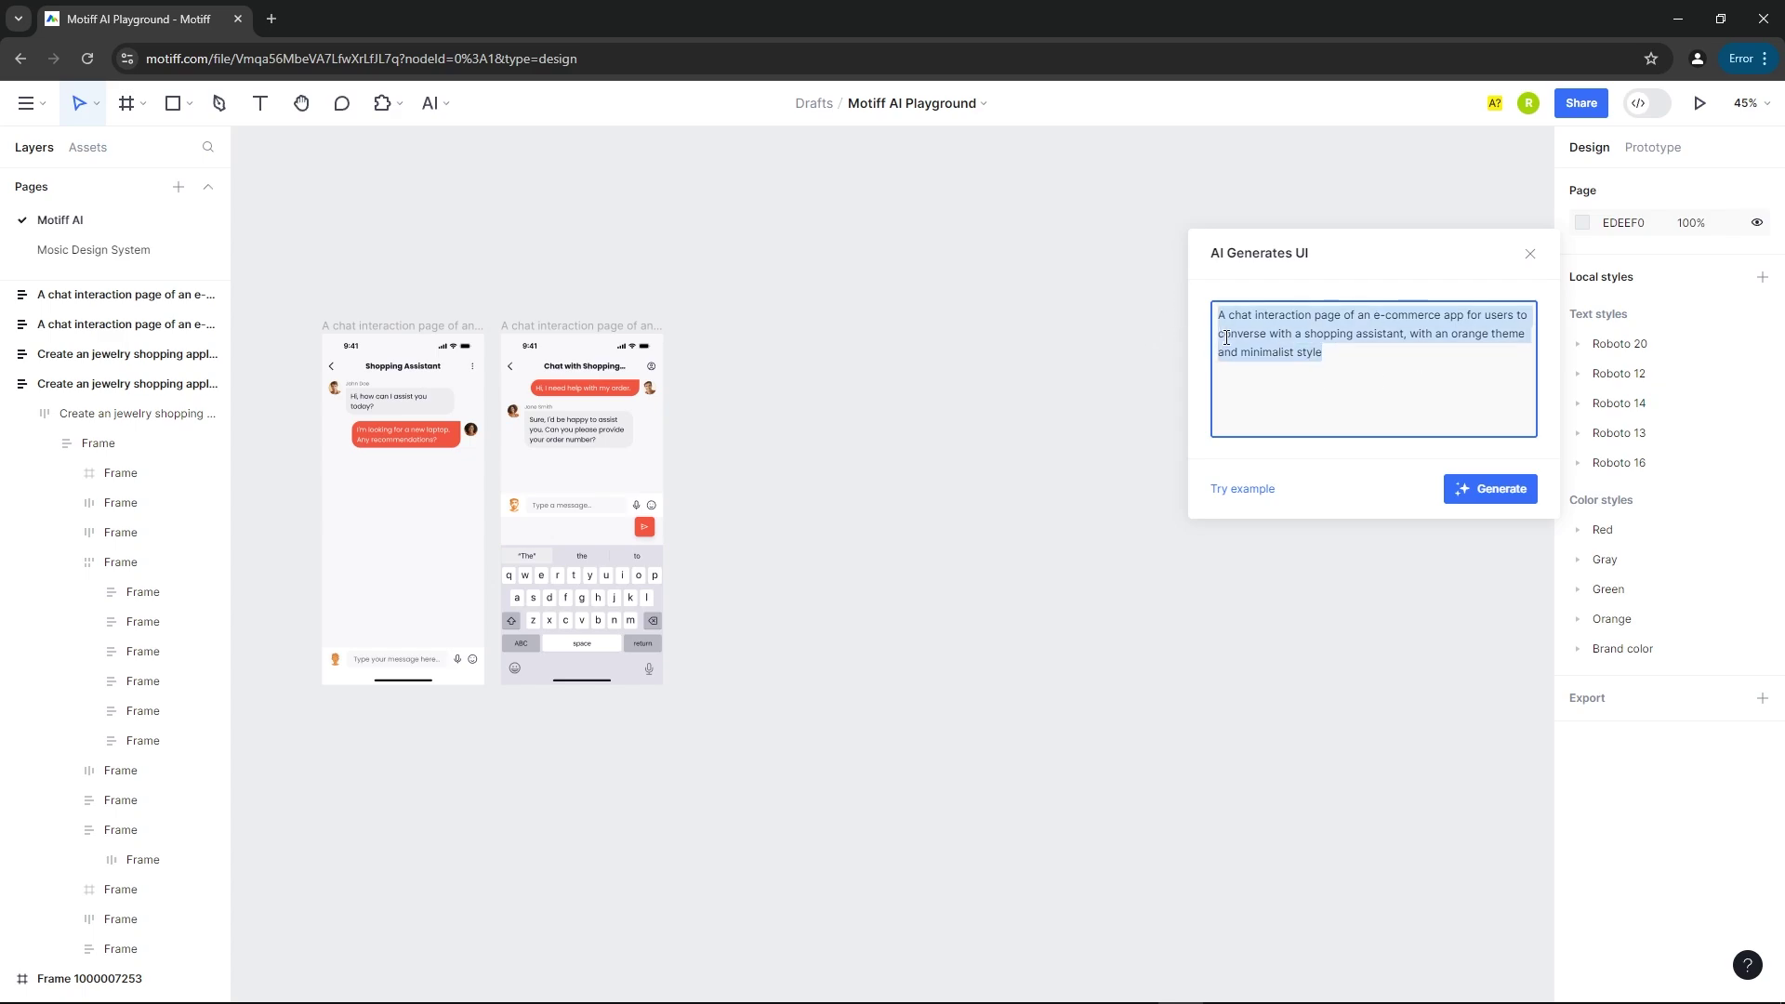
Run AI Generates UI with the prompt "Create a movie streaming platform with 'recommended' and 'trending now' section. Use dark color theme".
type("Create a")
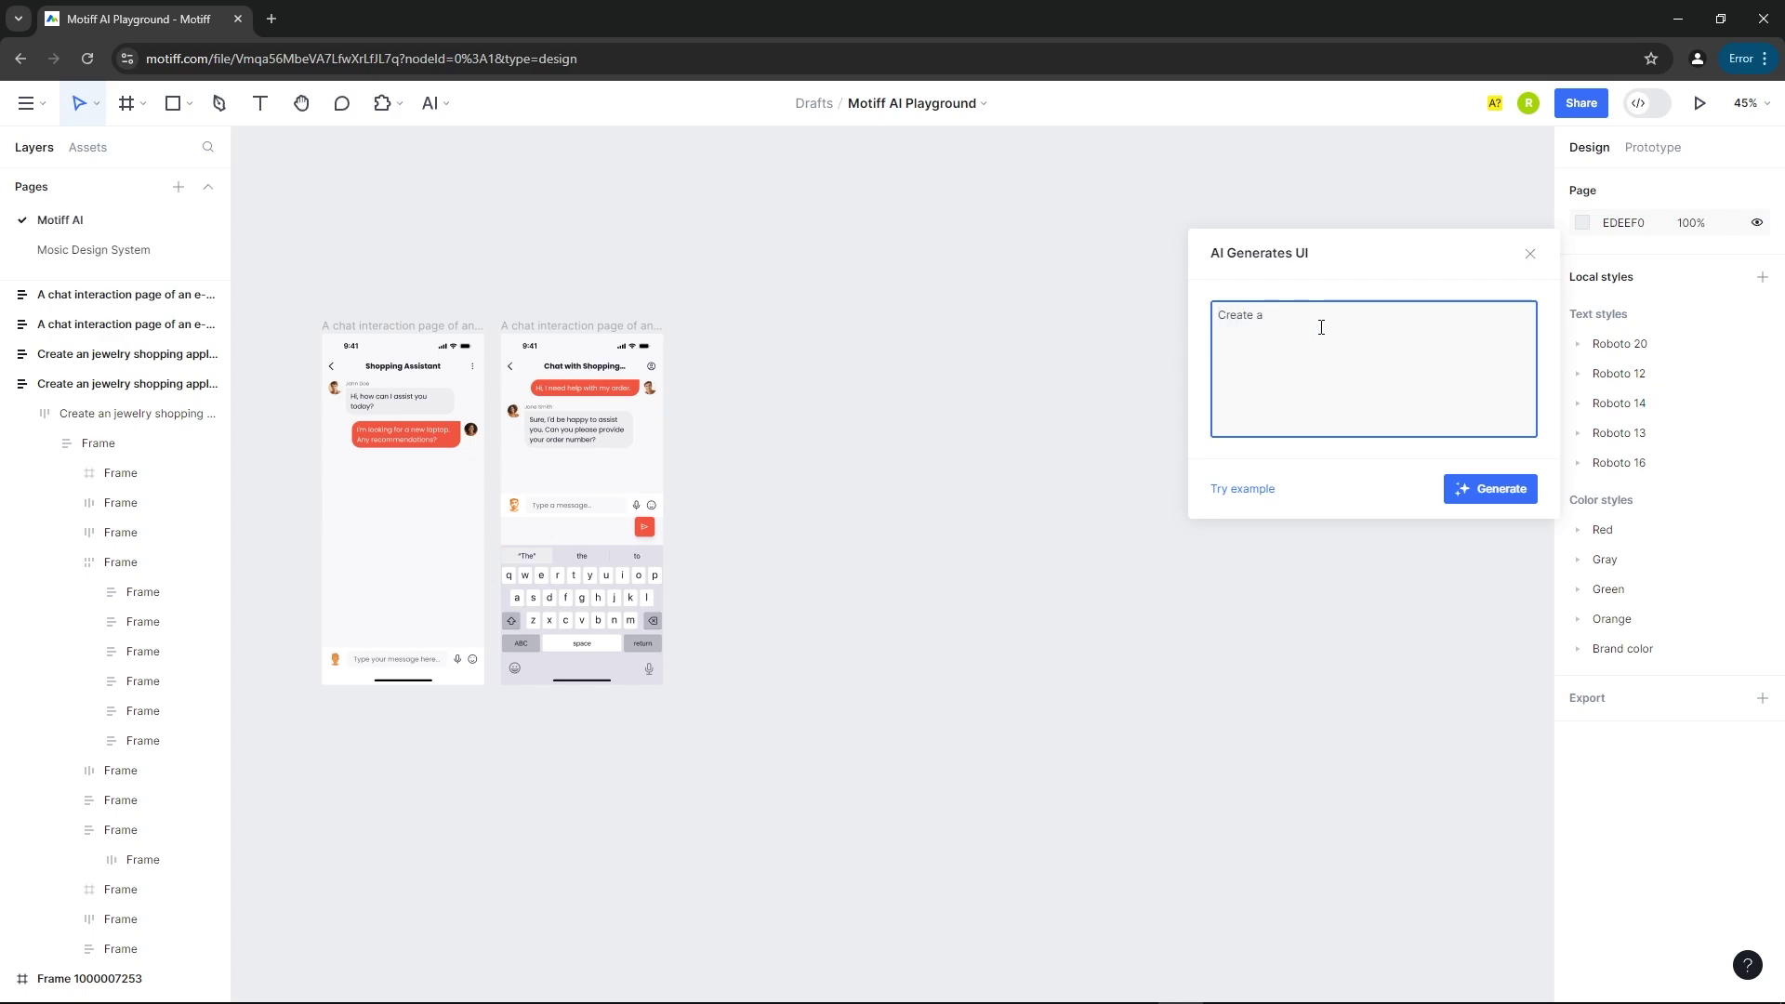
type(" movie streaming platform with 'recommended' and 'trending now' section. Use dark color theme")
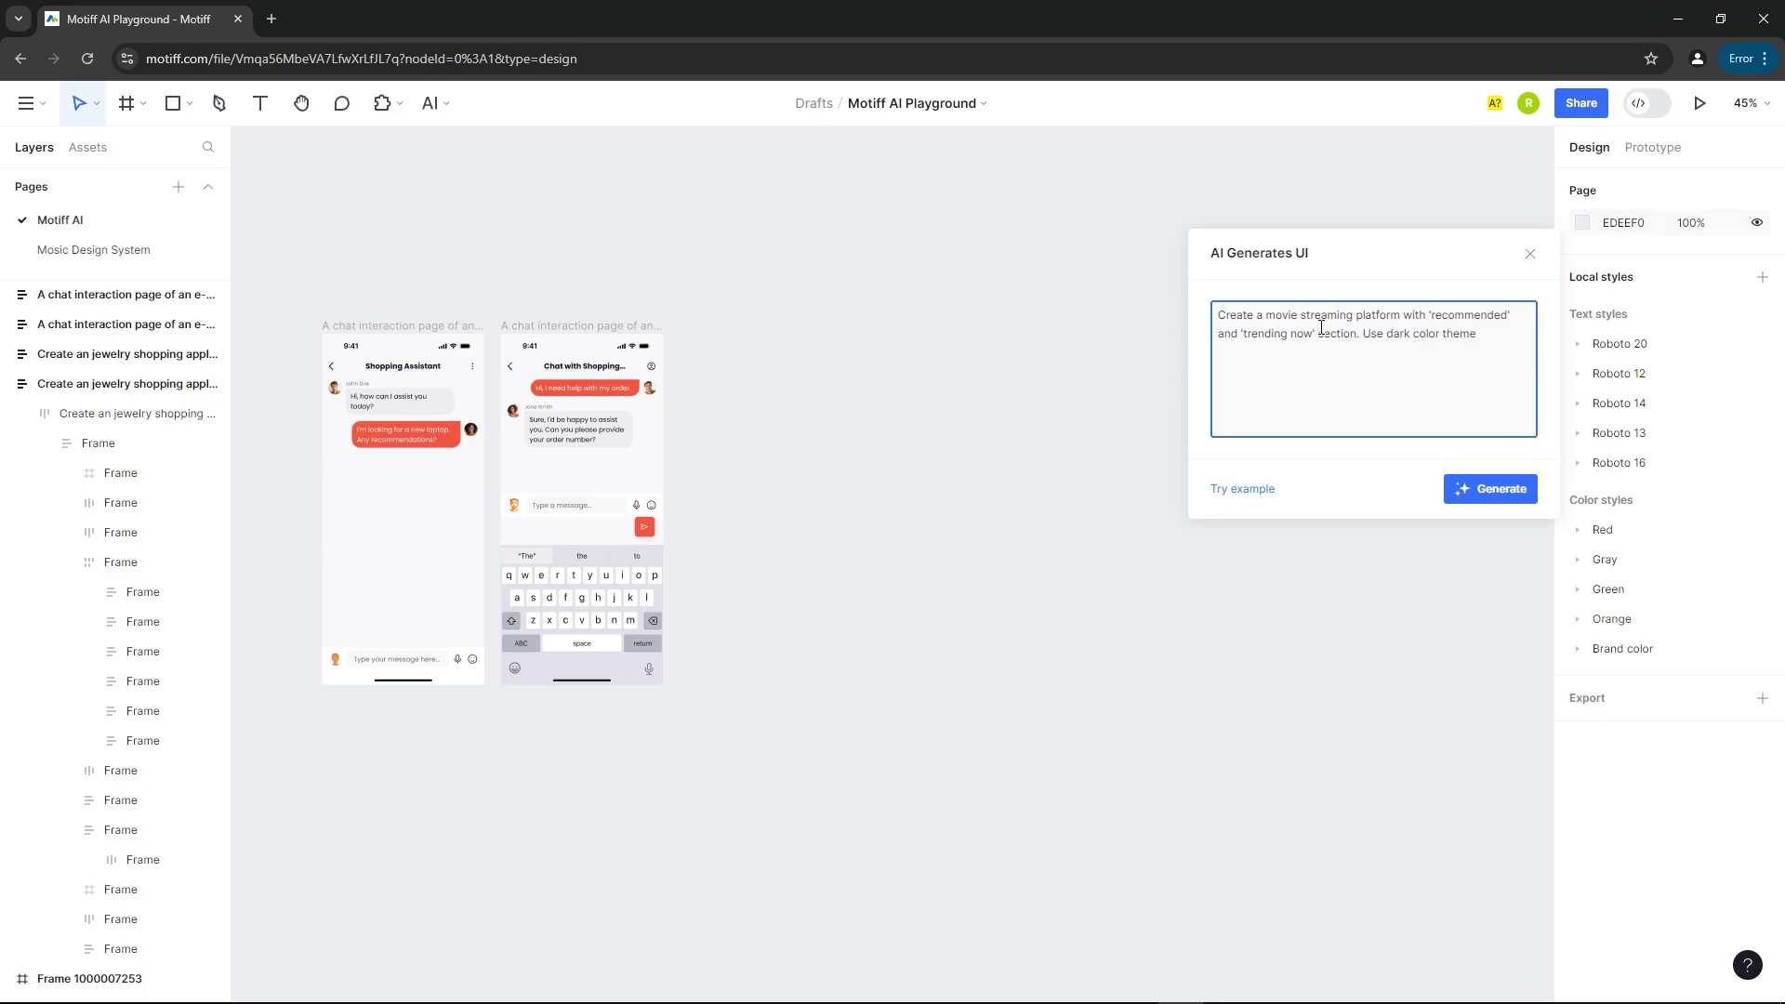
left_click(1488, 489)
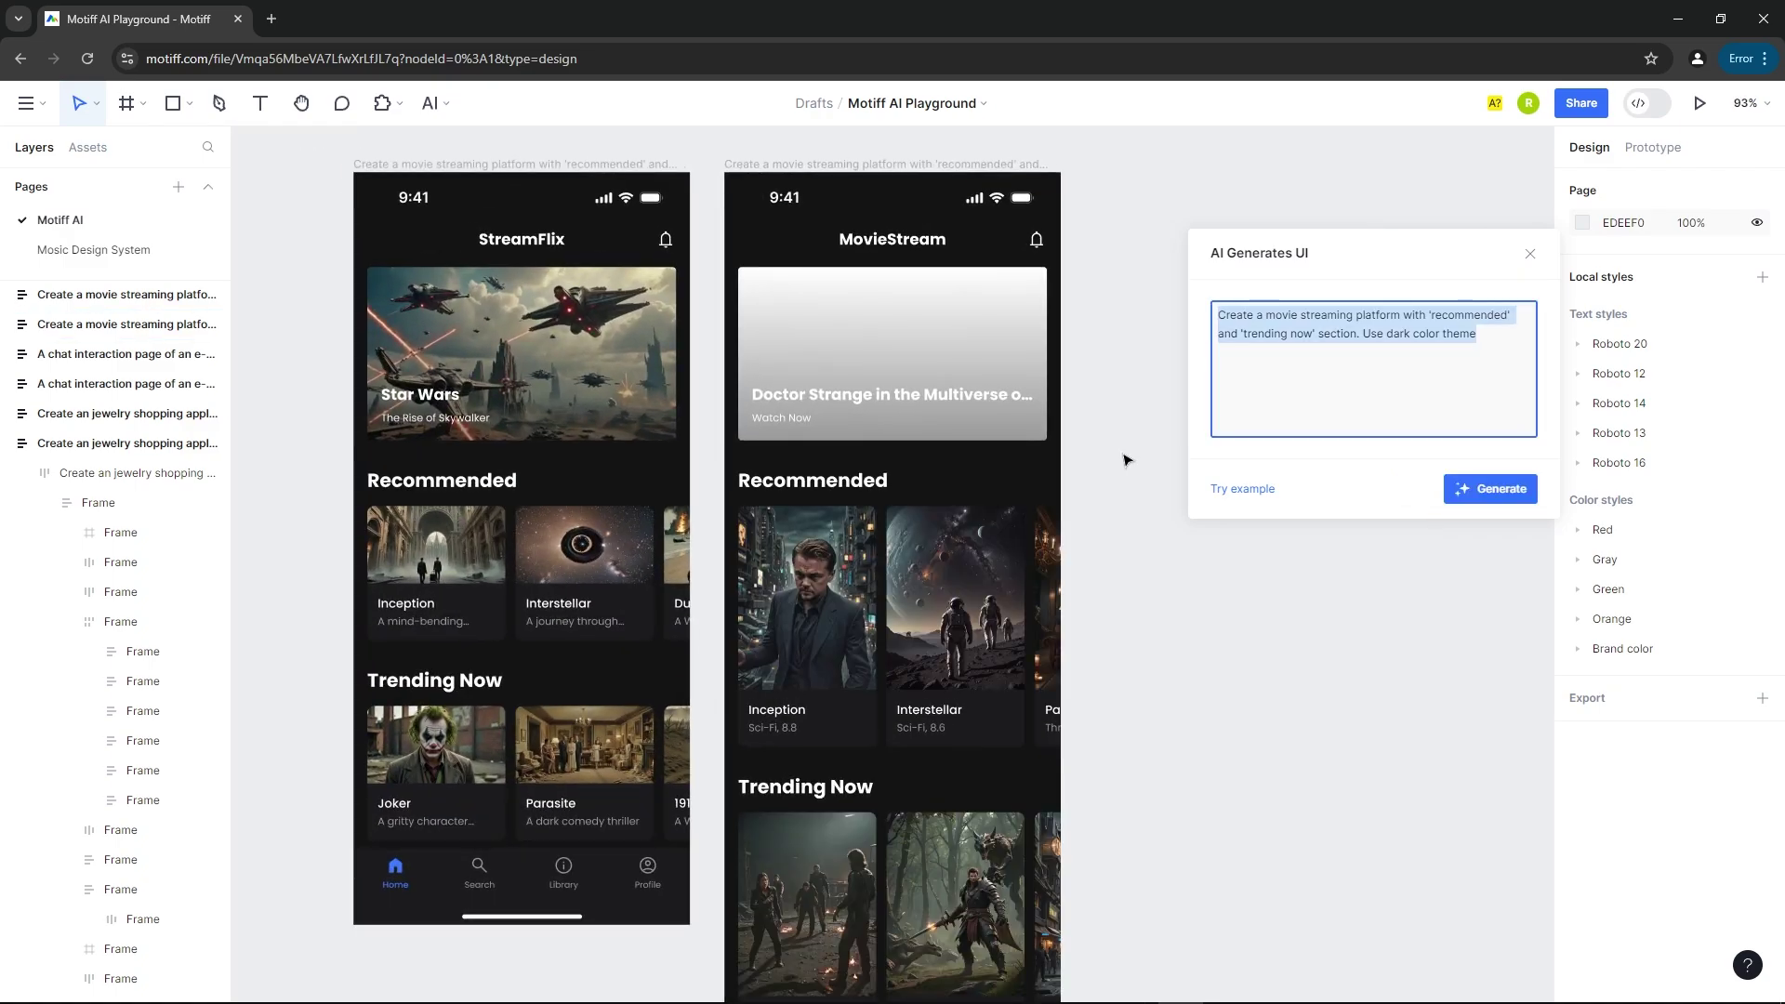
Examine both generated movie streaming screens, from their hero banners and movie rows down to the navigation bars.
scroll(651, 456, "down", 2)
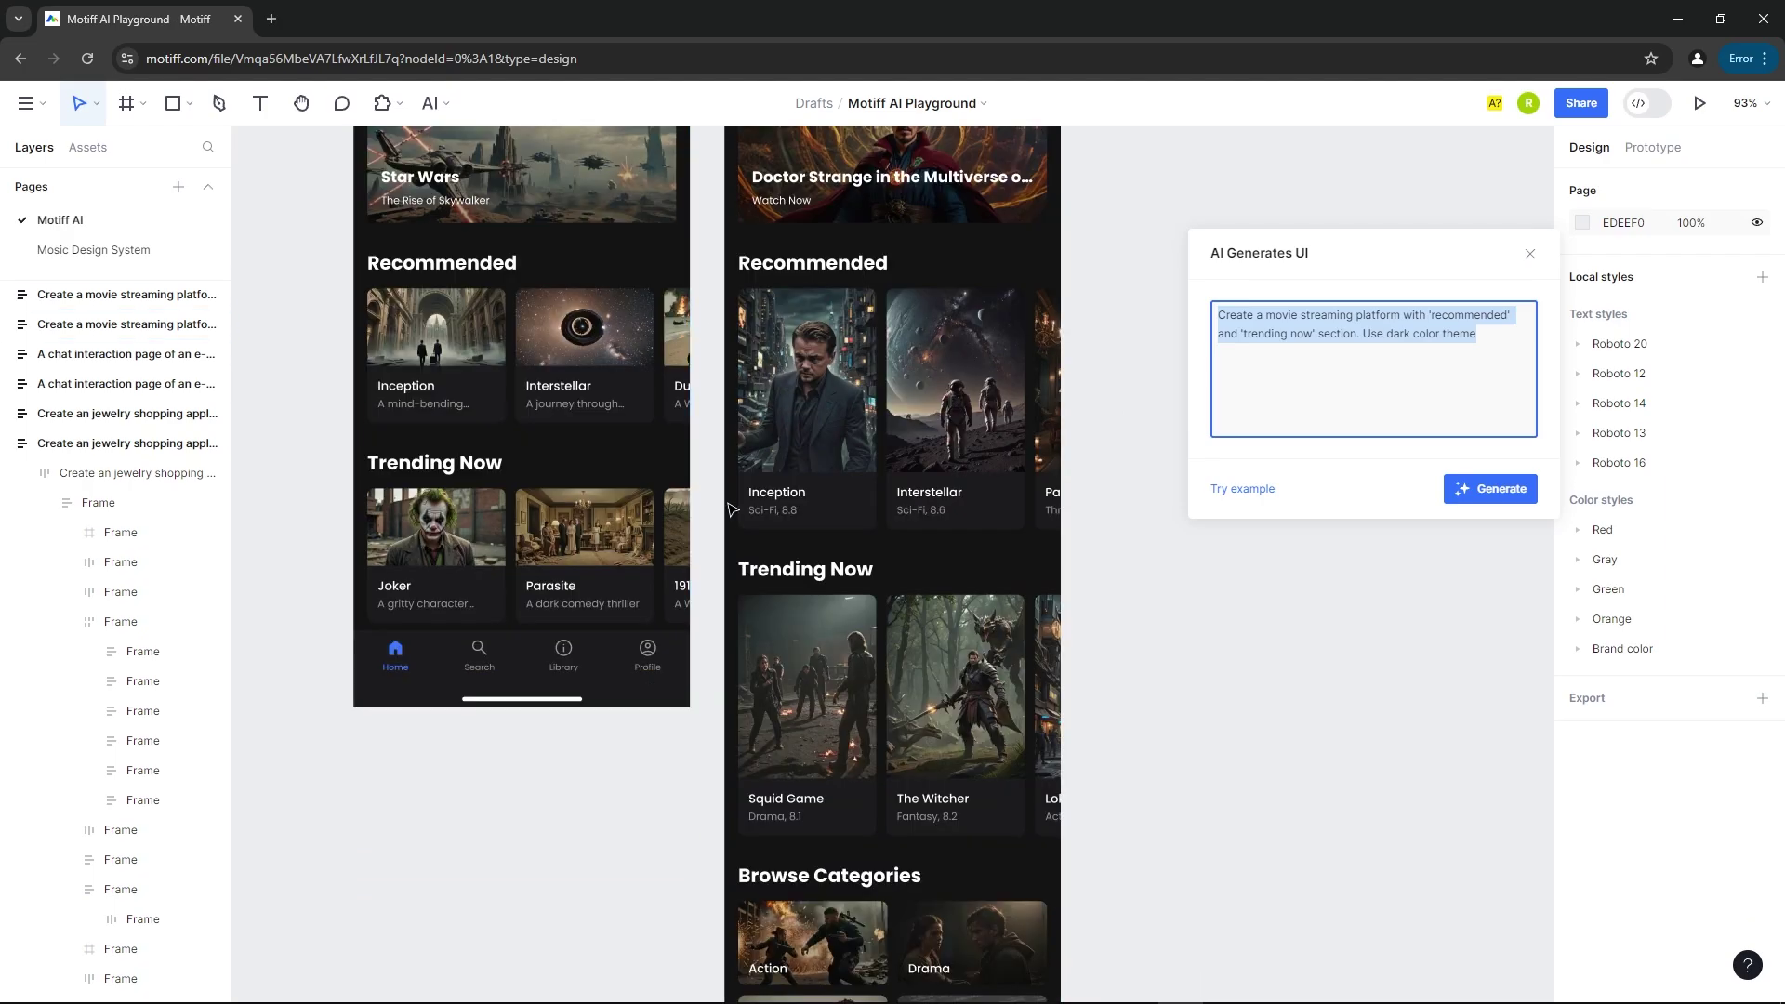
scroll(925, 511, "down", 3)
scroll(844, 437, "down", 3)
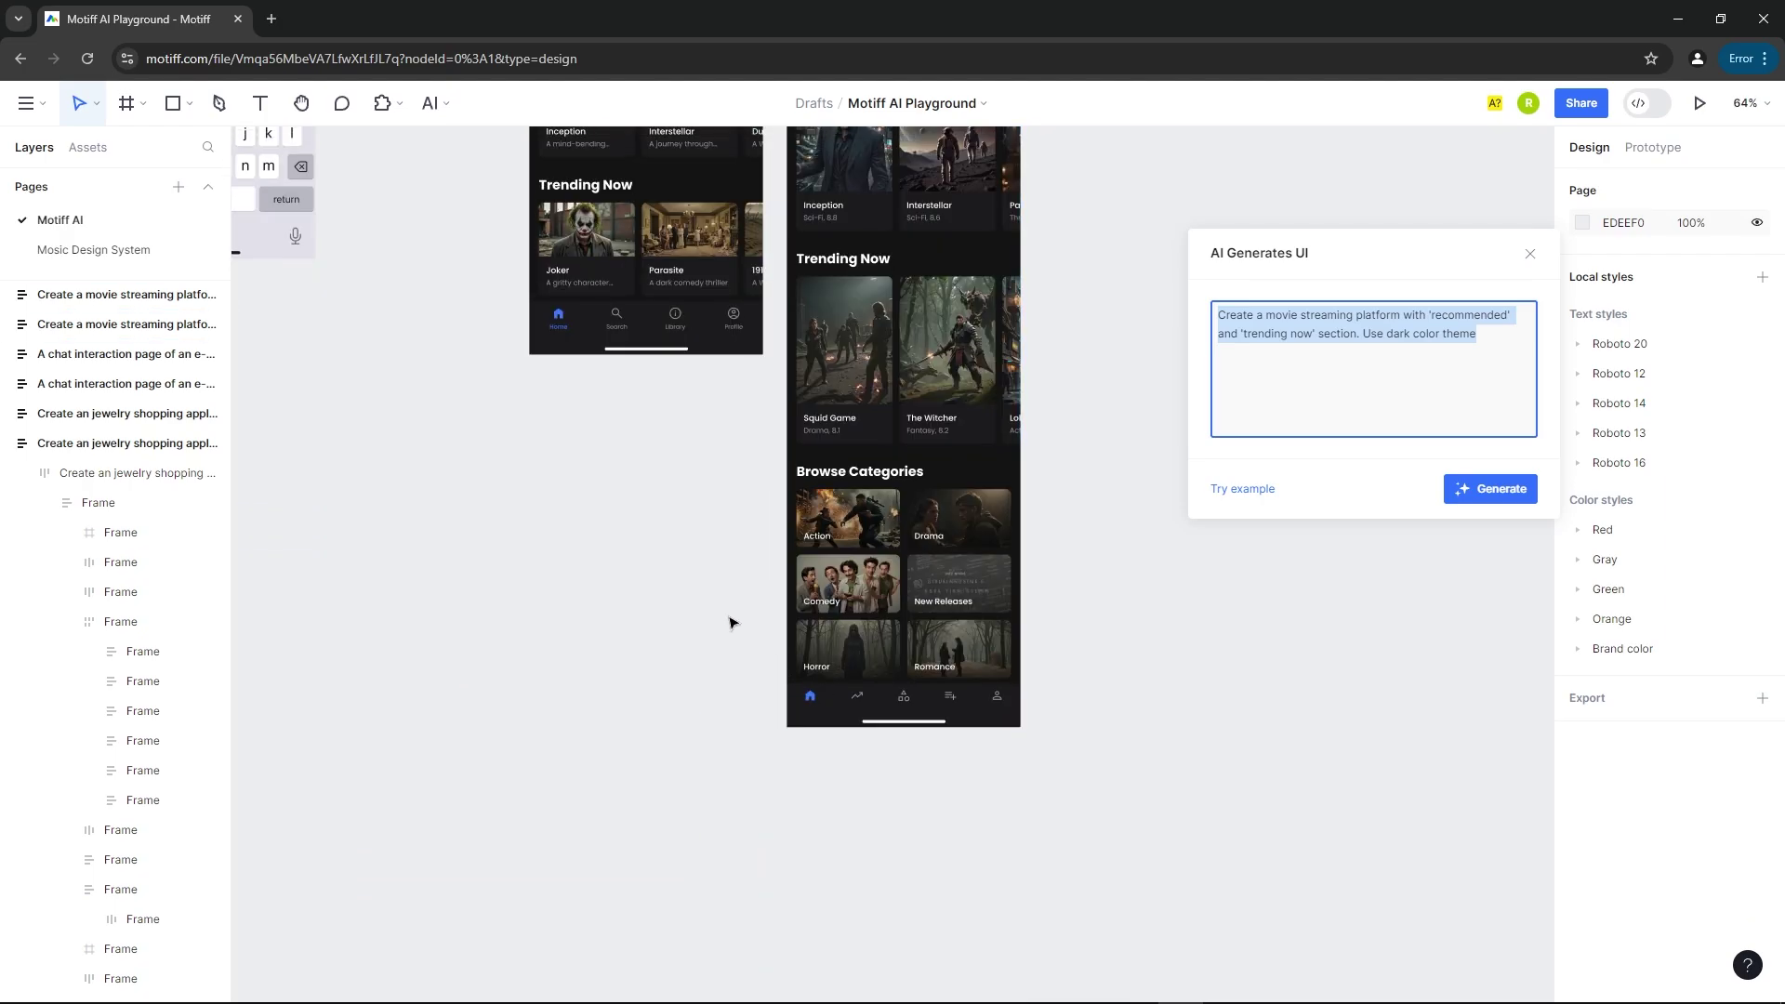
scroll(610, 307, "up", 3, "ctrl")
scroll(511, 292, "down", 4, "ctrl")
scroll(772, 648, "up", 7, "ctrl")
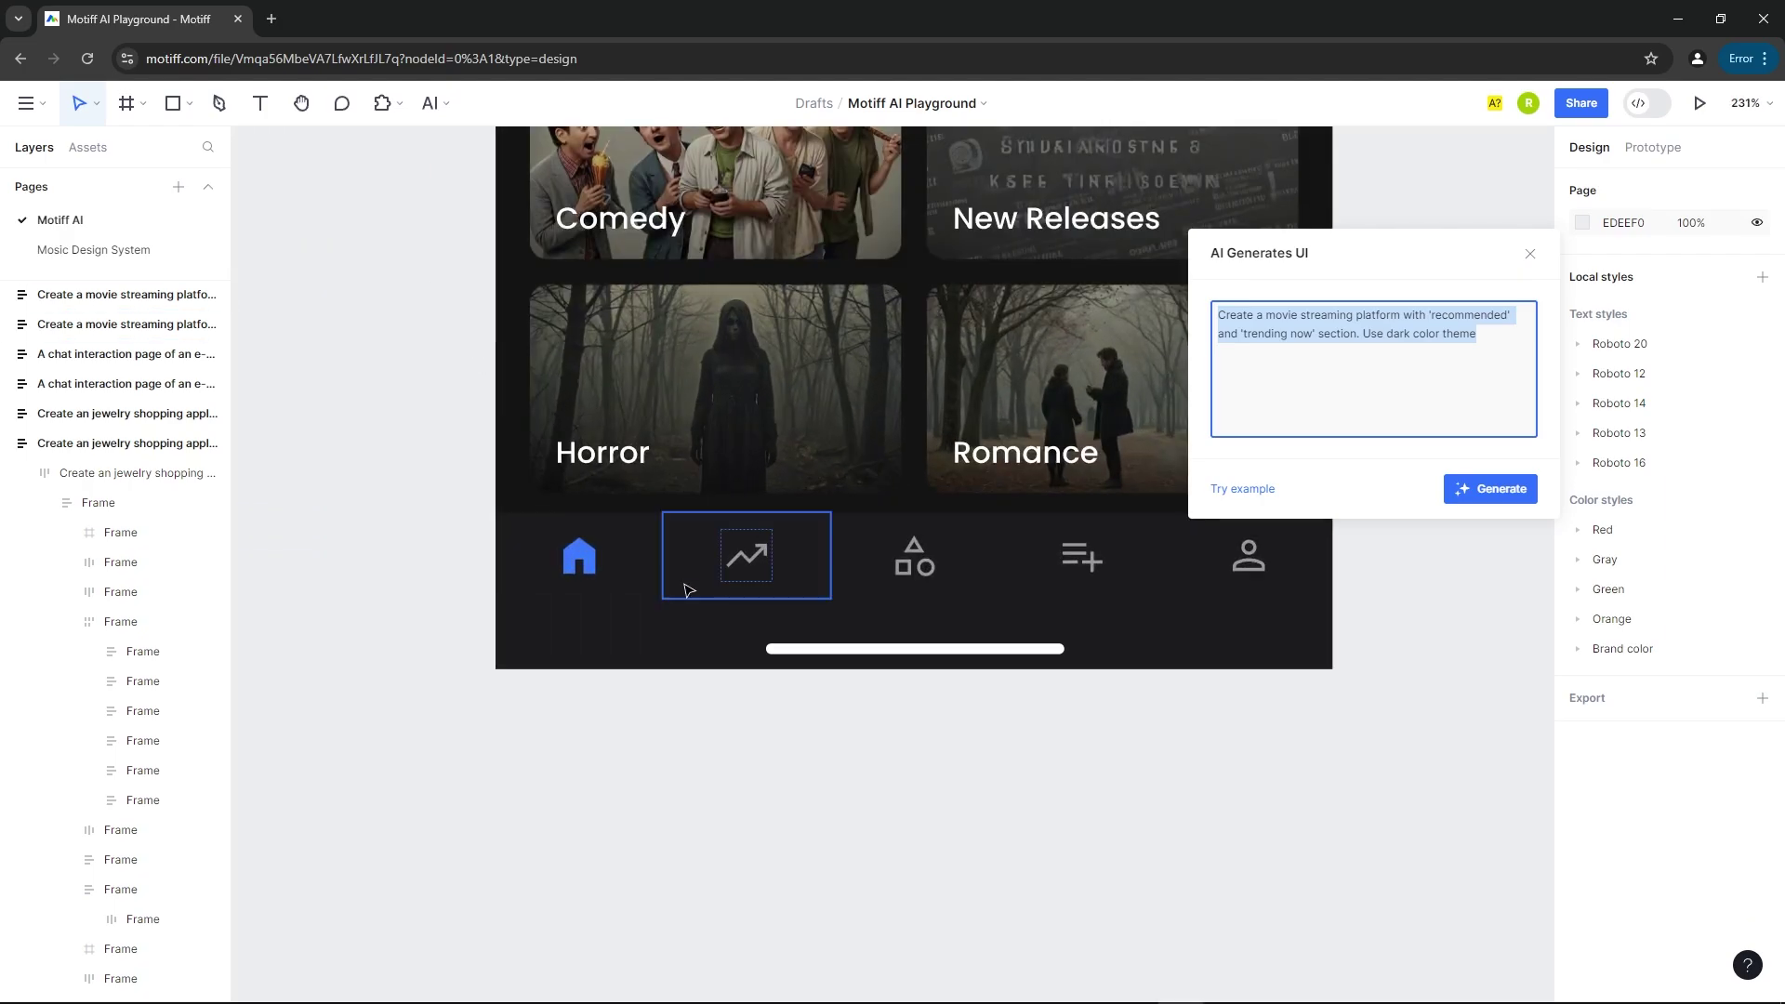
scroll(840, 685, "down", 7, "ctrl")
scroll(686, 447, "up", 4)
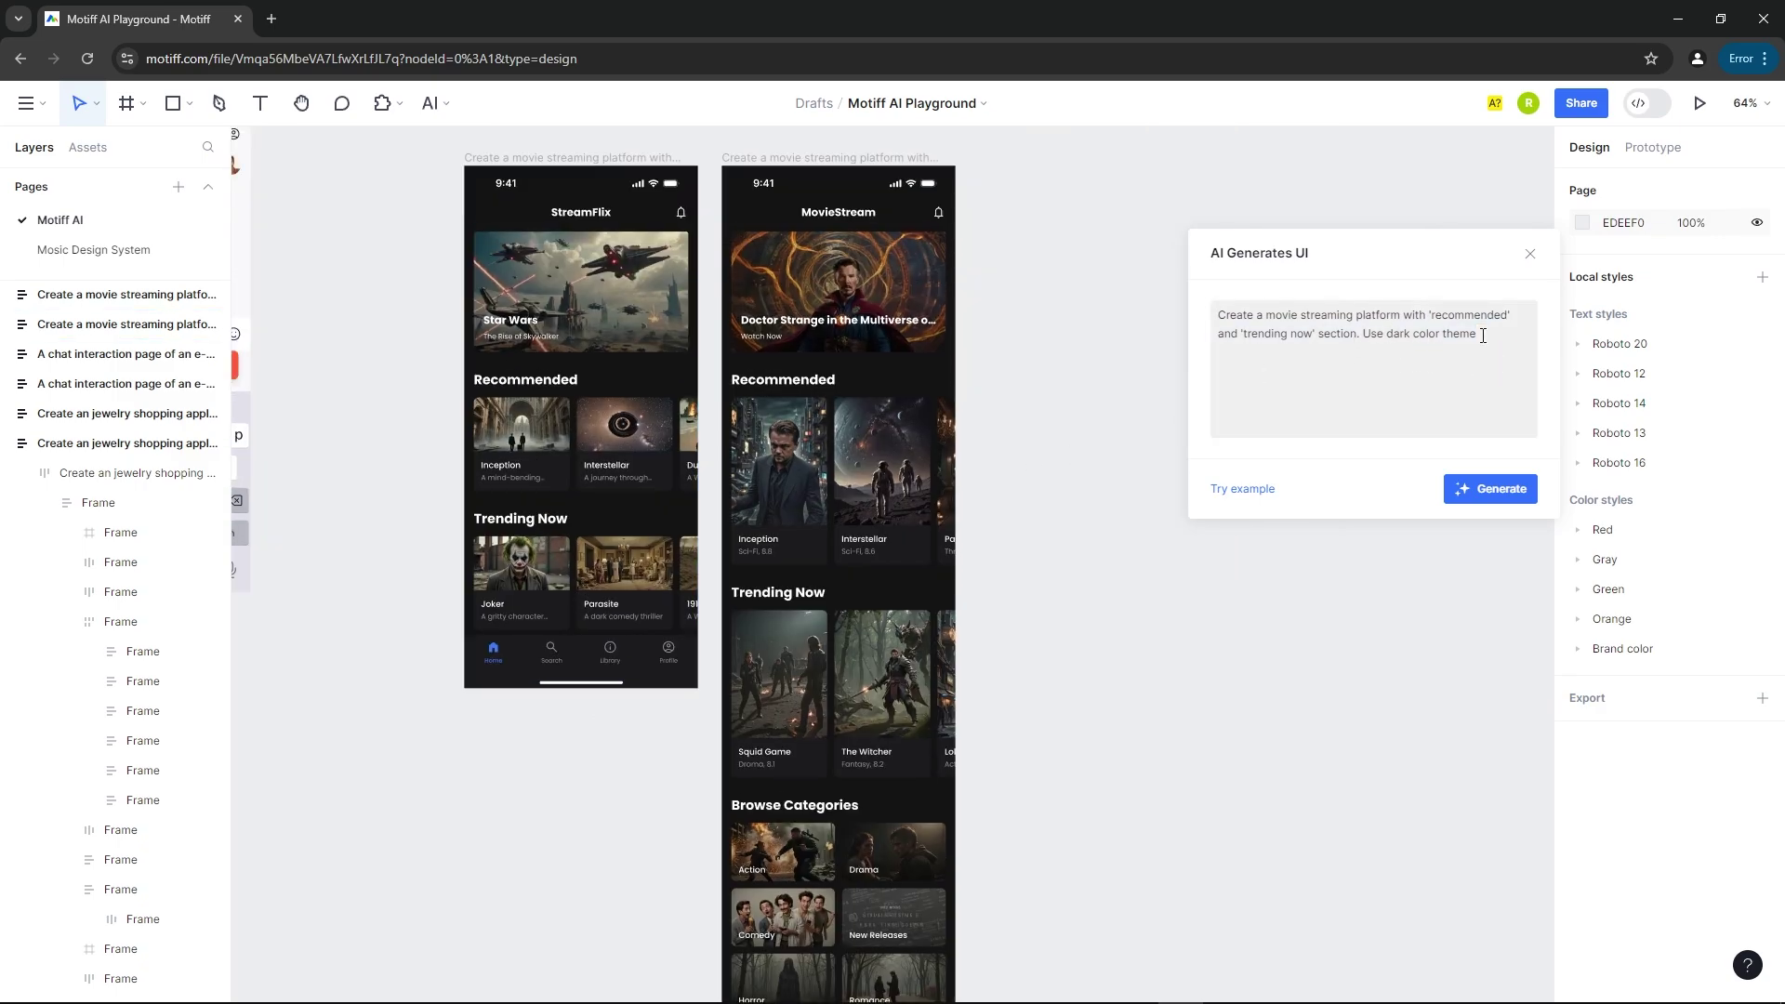
Close the AI Generates UI dialog and bring all generated screens into view.
left_click(1528, 255)
scroll(1231, 339, "down", 5)
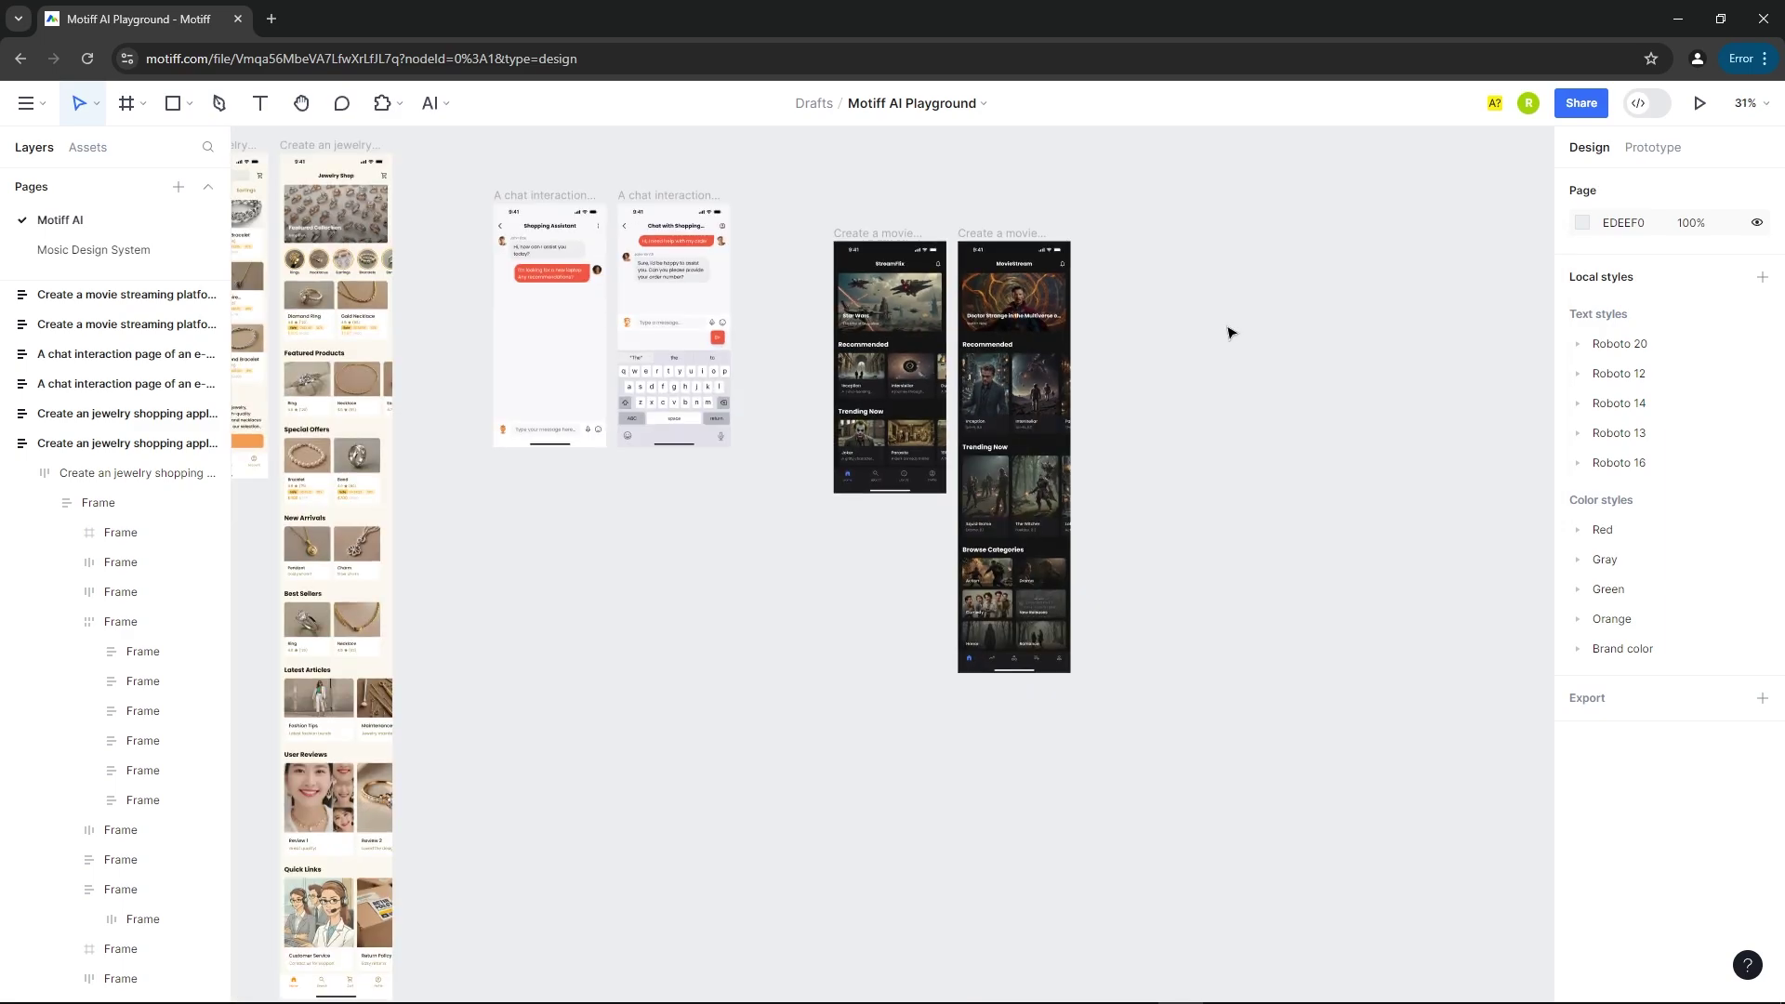
scroll(1058, 317, "up", 1)
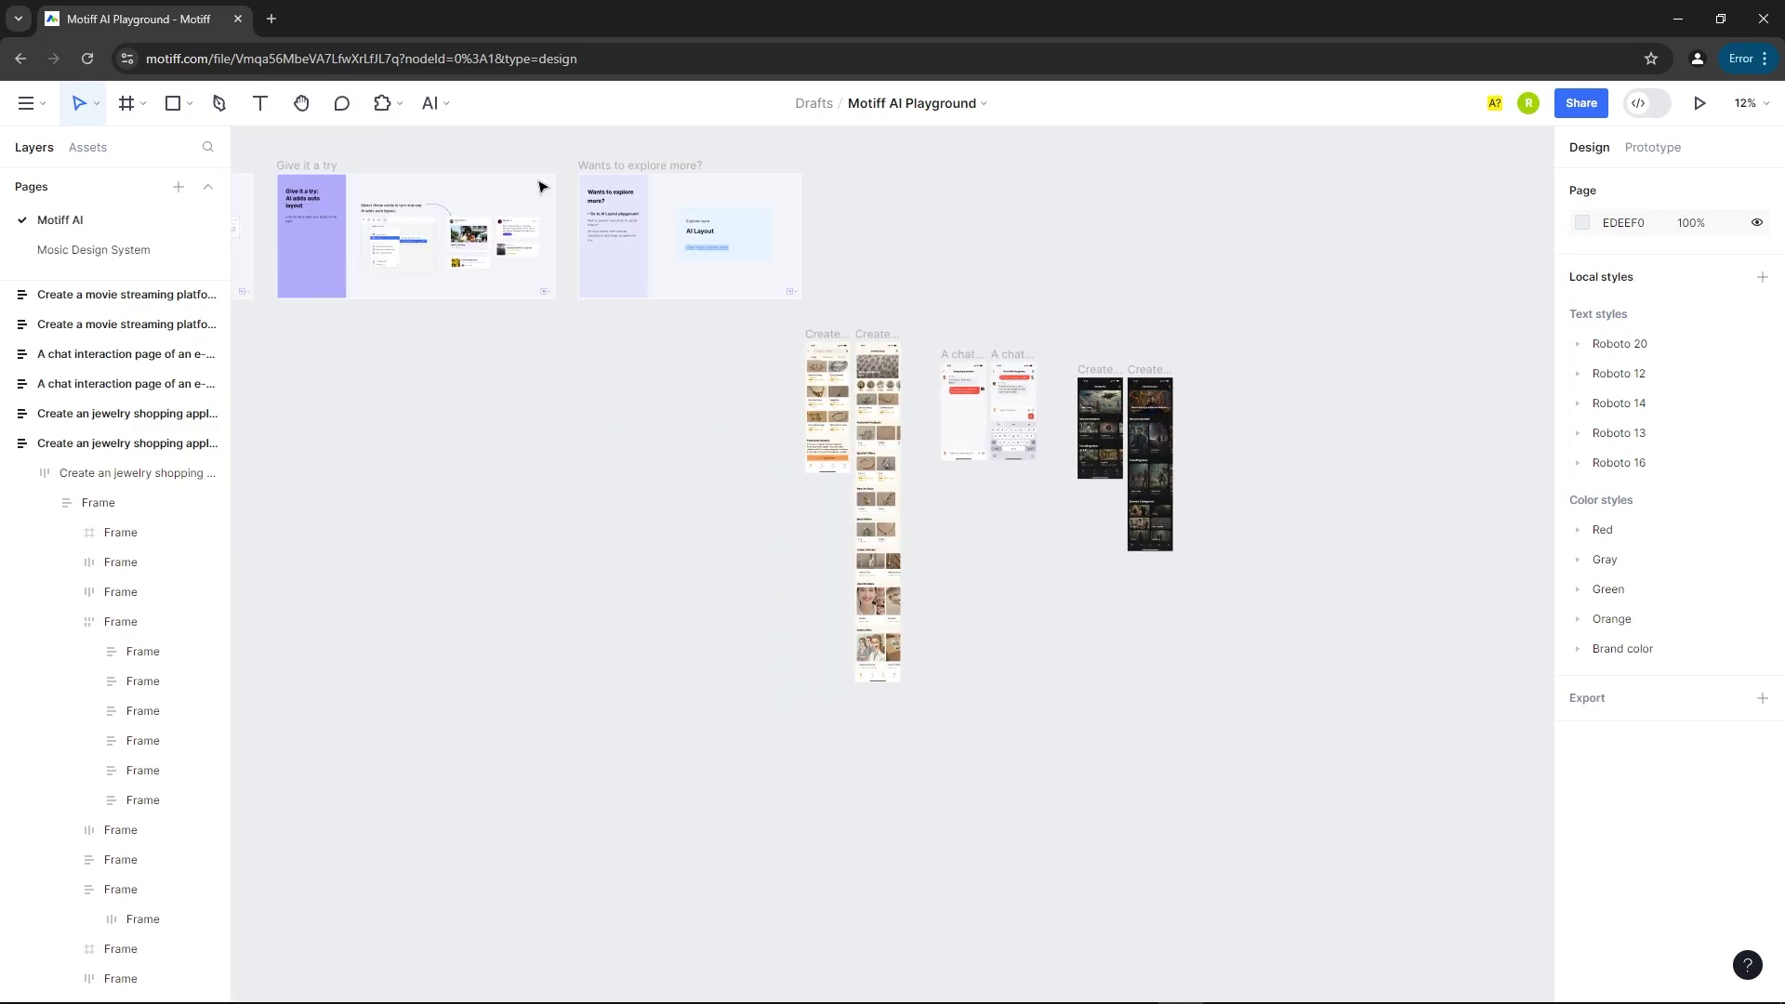
Create an empty iPhone 13 mini frame beside the generated movie streaming screens.
left_click(451, 105)
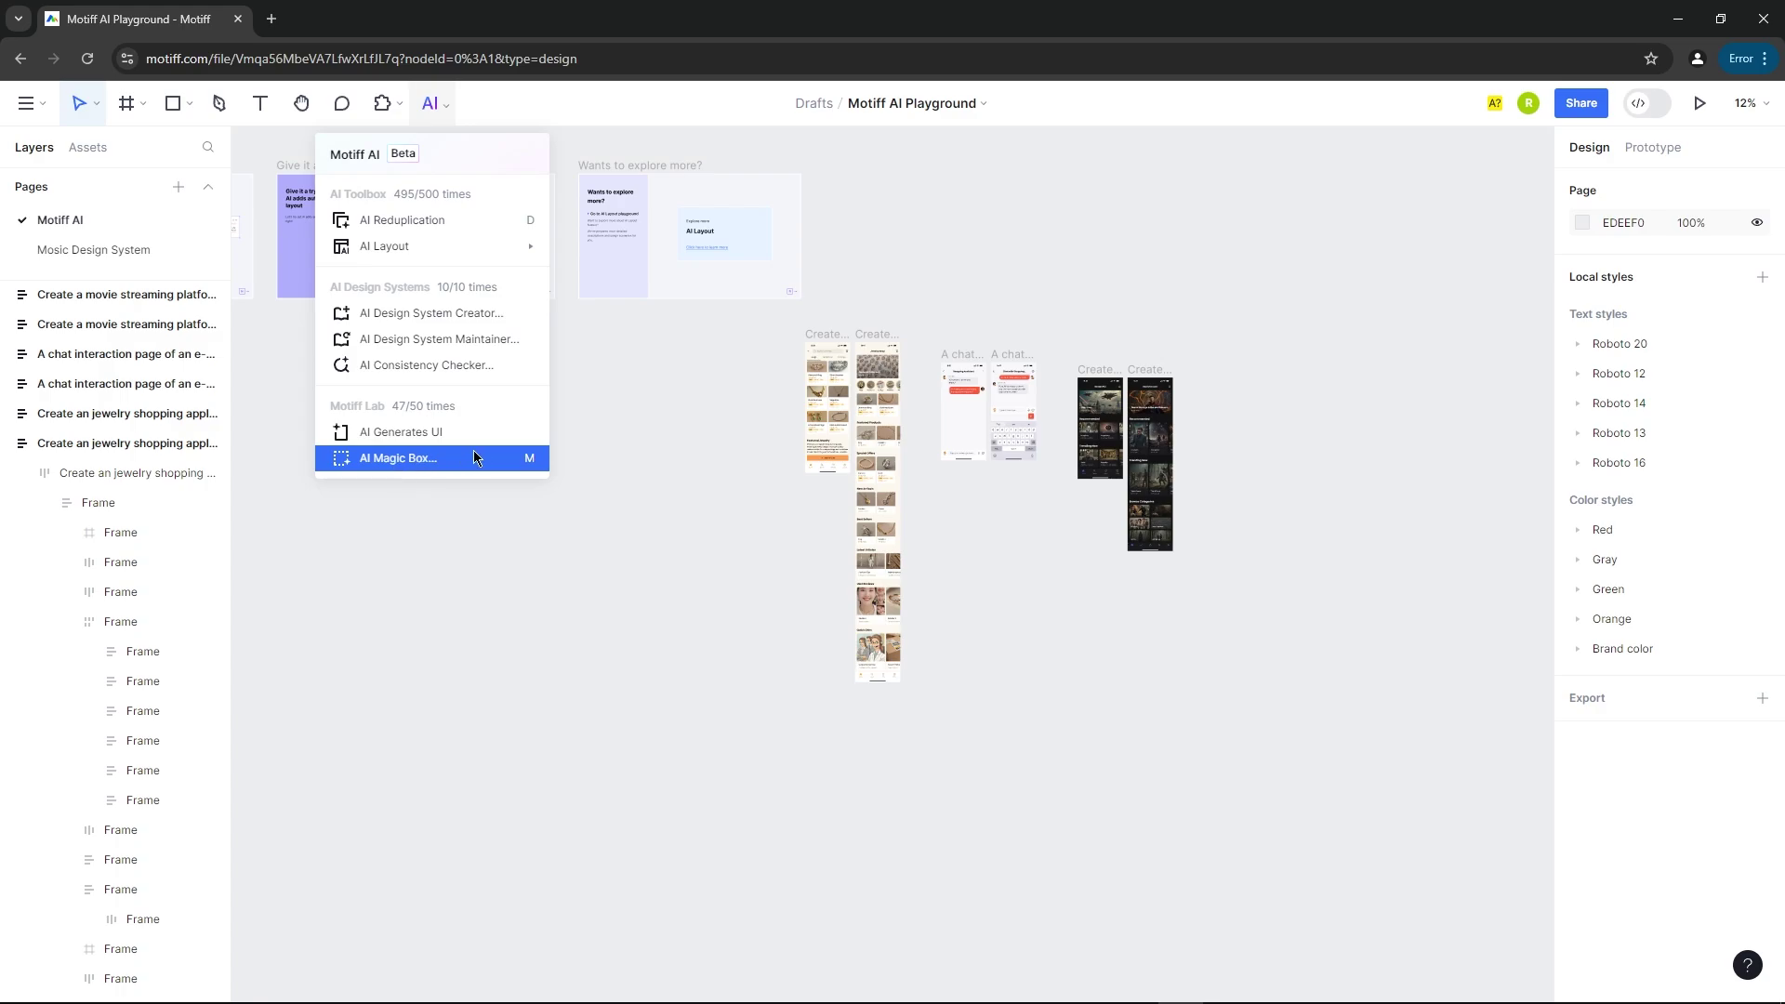
left_click(1276, 342)
scroll(1345, 349, "up", 3)
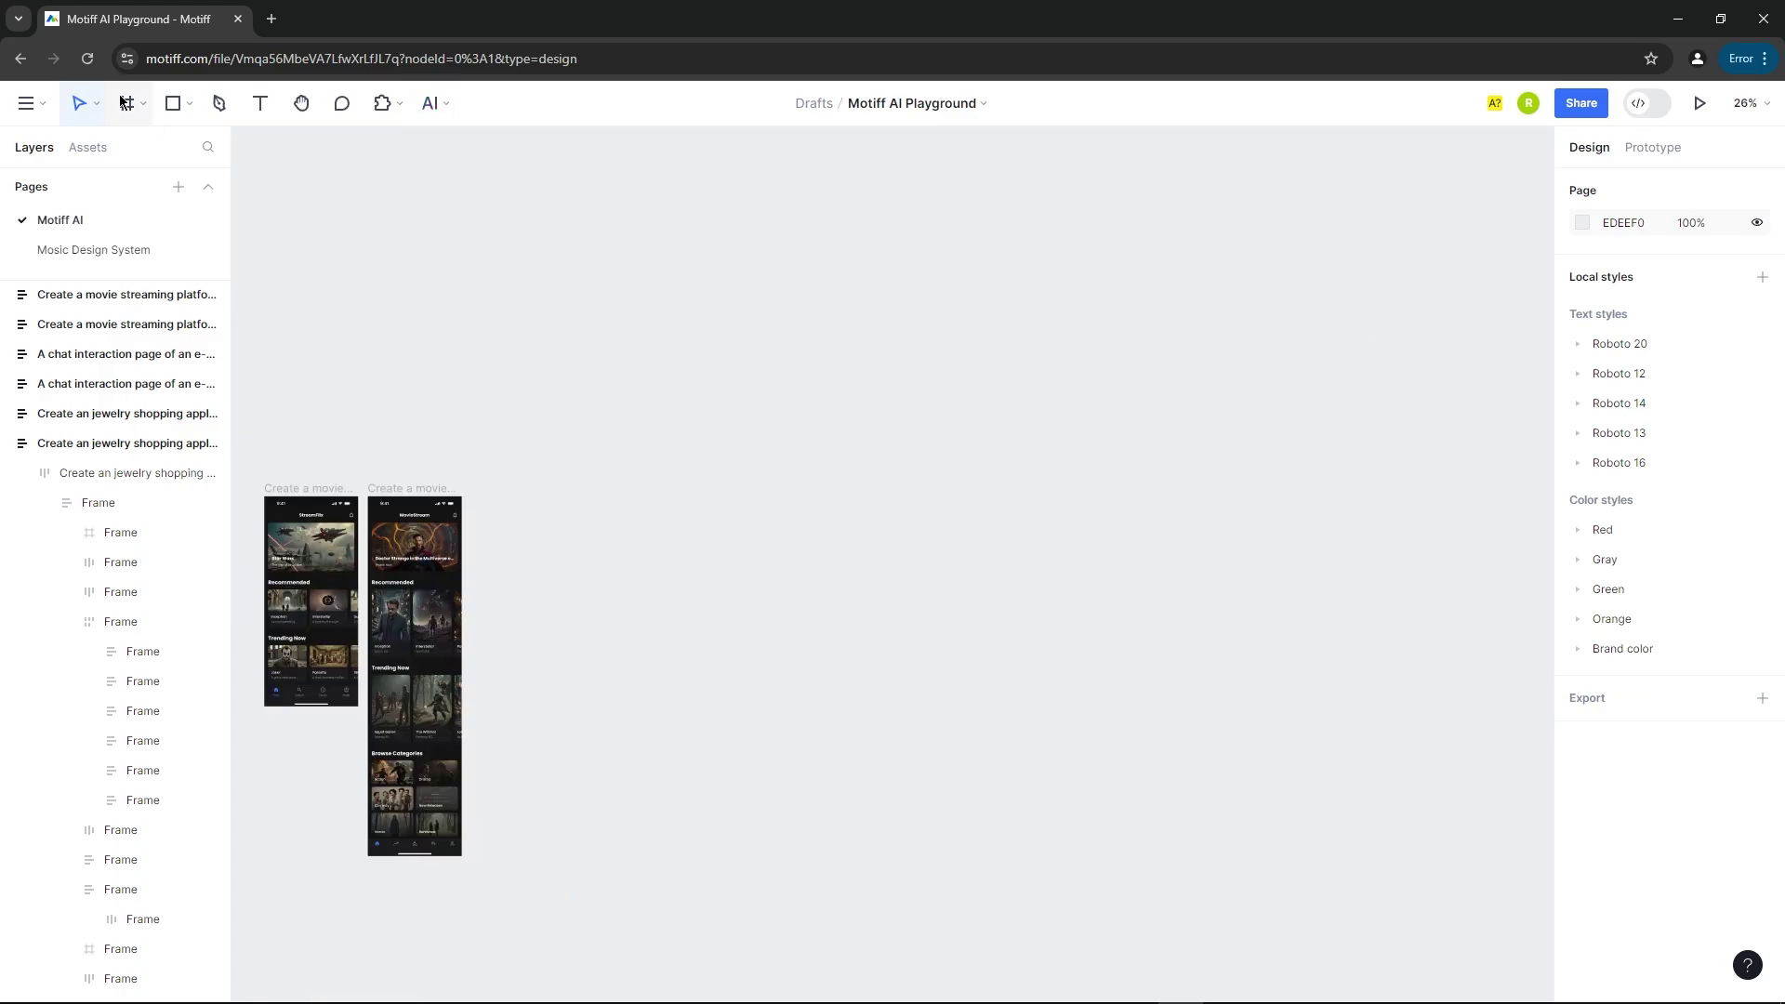
left_click(124, 102)
left_click(1598, 220)
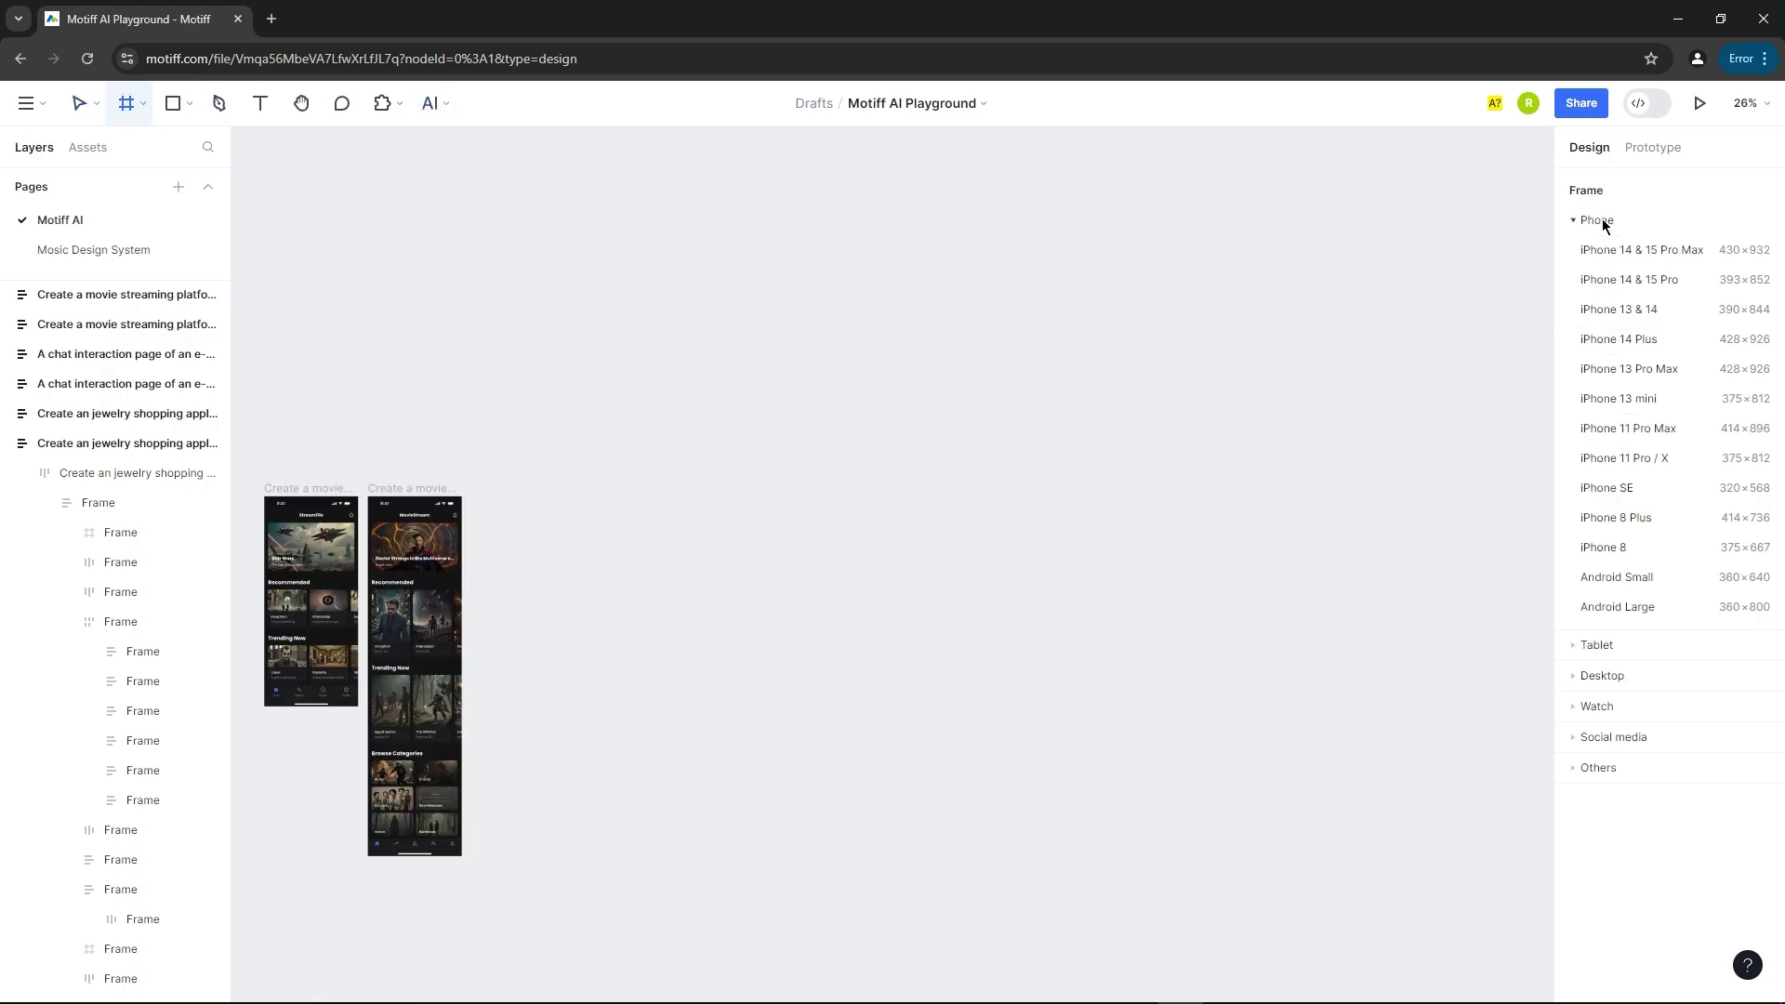
left_click(1630, 400)
left_click_drag(902, 524, 675, 525)
scroll(661, 572, "up", 5)
left_click(780, 236)
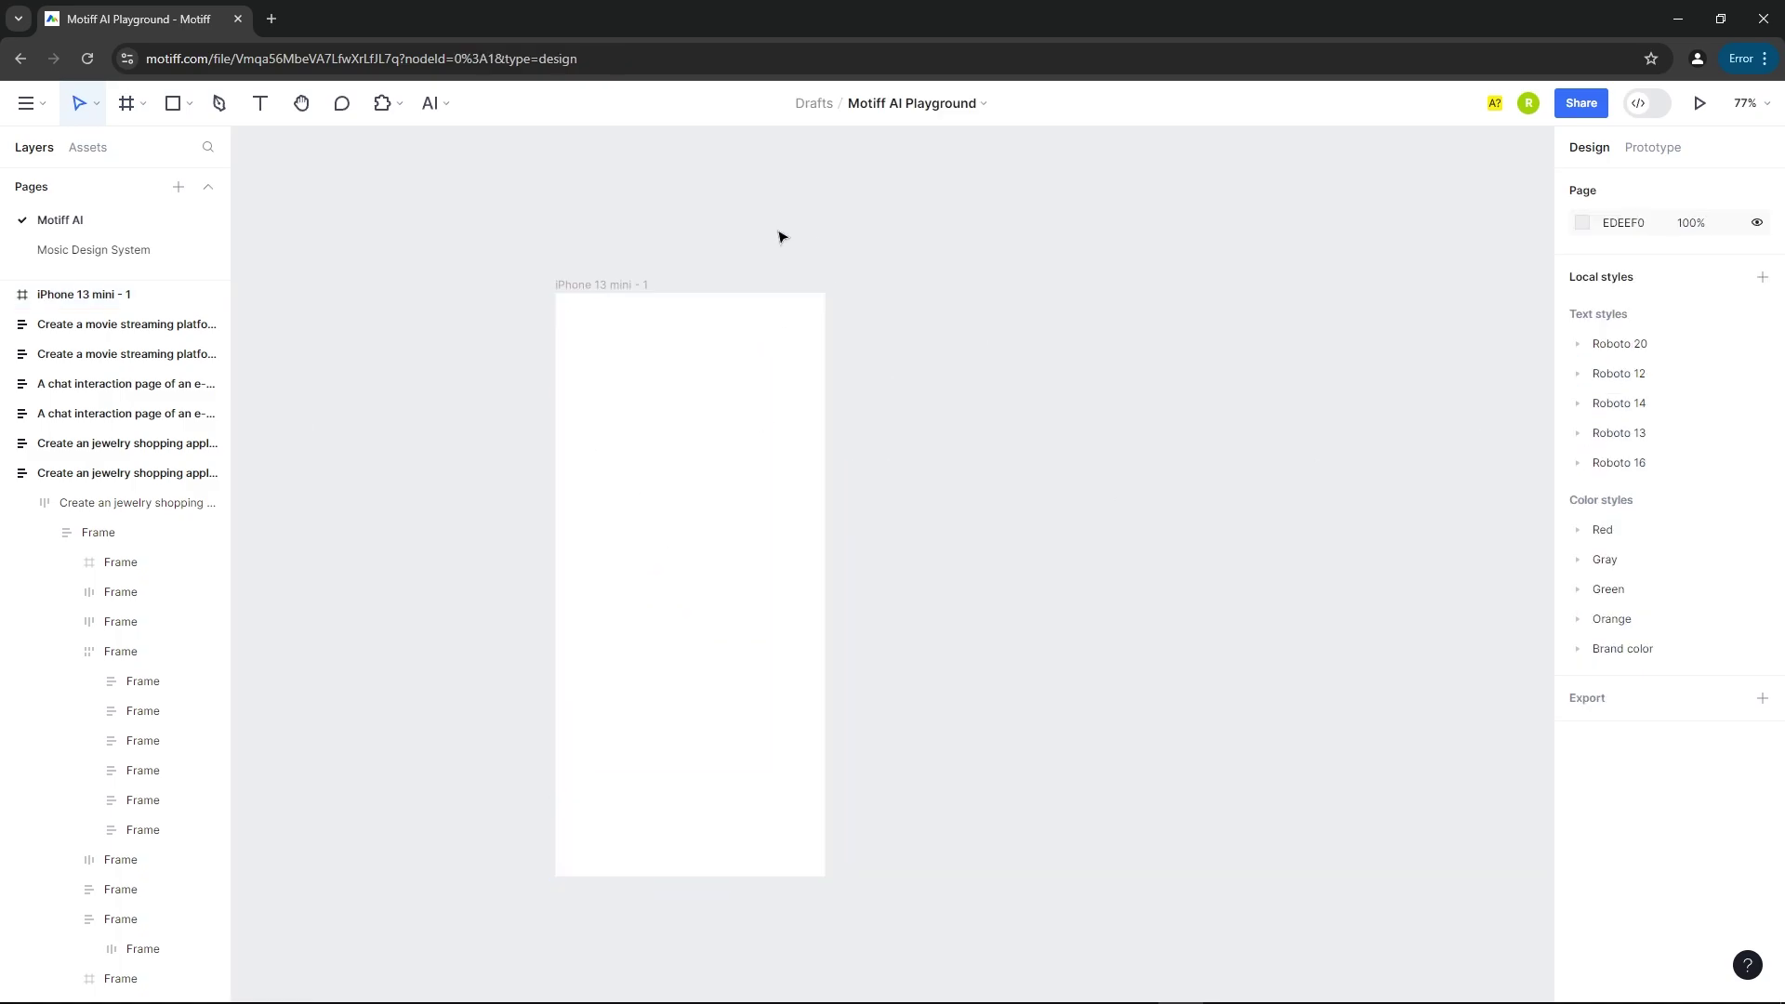
Use AI Magic Box on a 343 × 58 area near the frame's top to find "searchbar" and insert the Music search bar with microphone.
left_click(437, 100)
left_click(422, 455)
left_click_drag(686, 353, 814, 365)
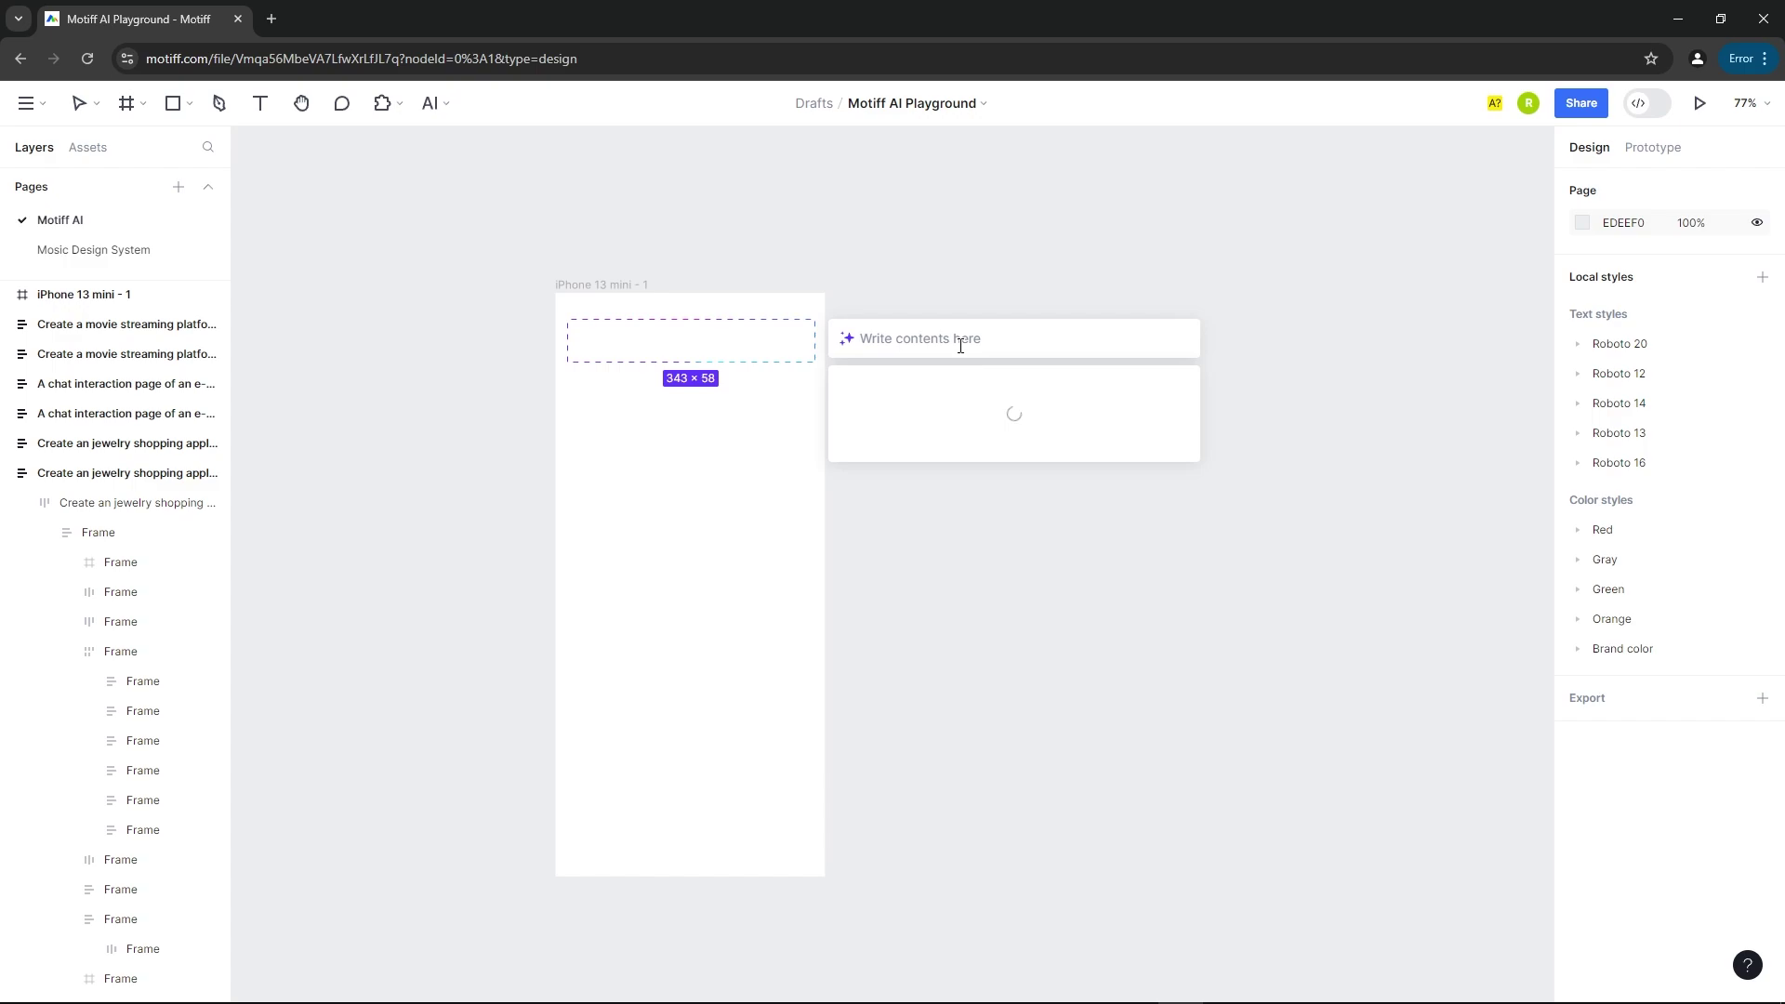
type("searchbar")
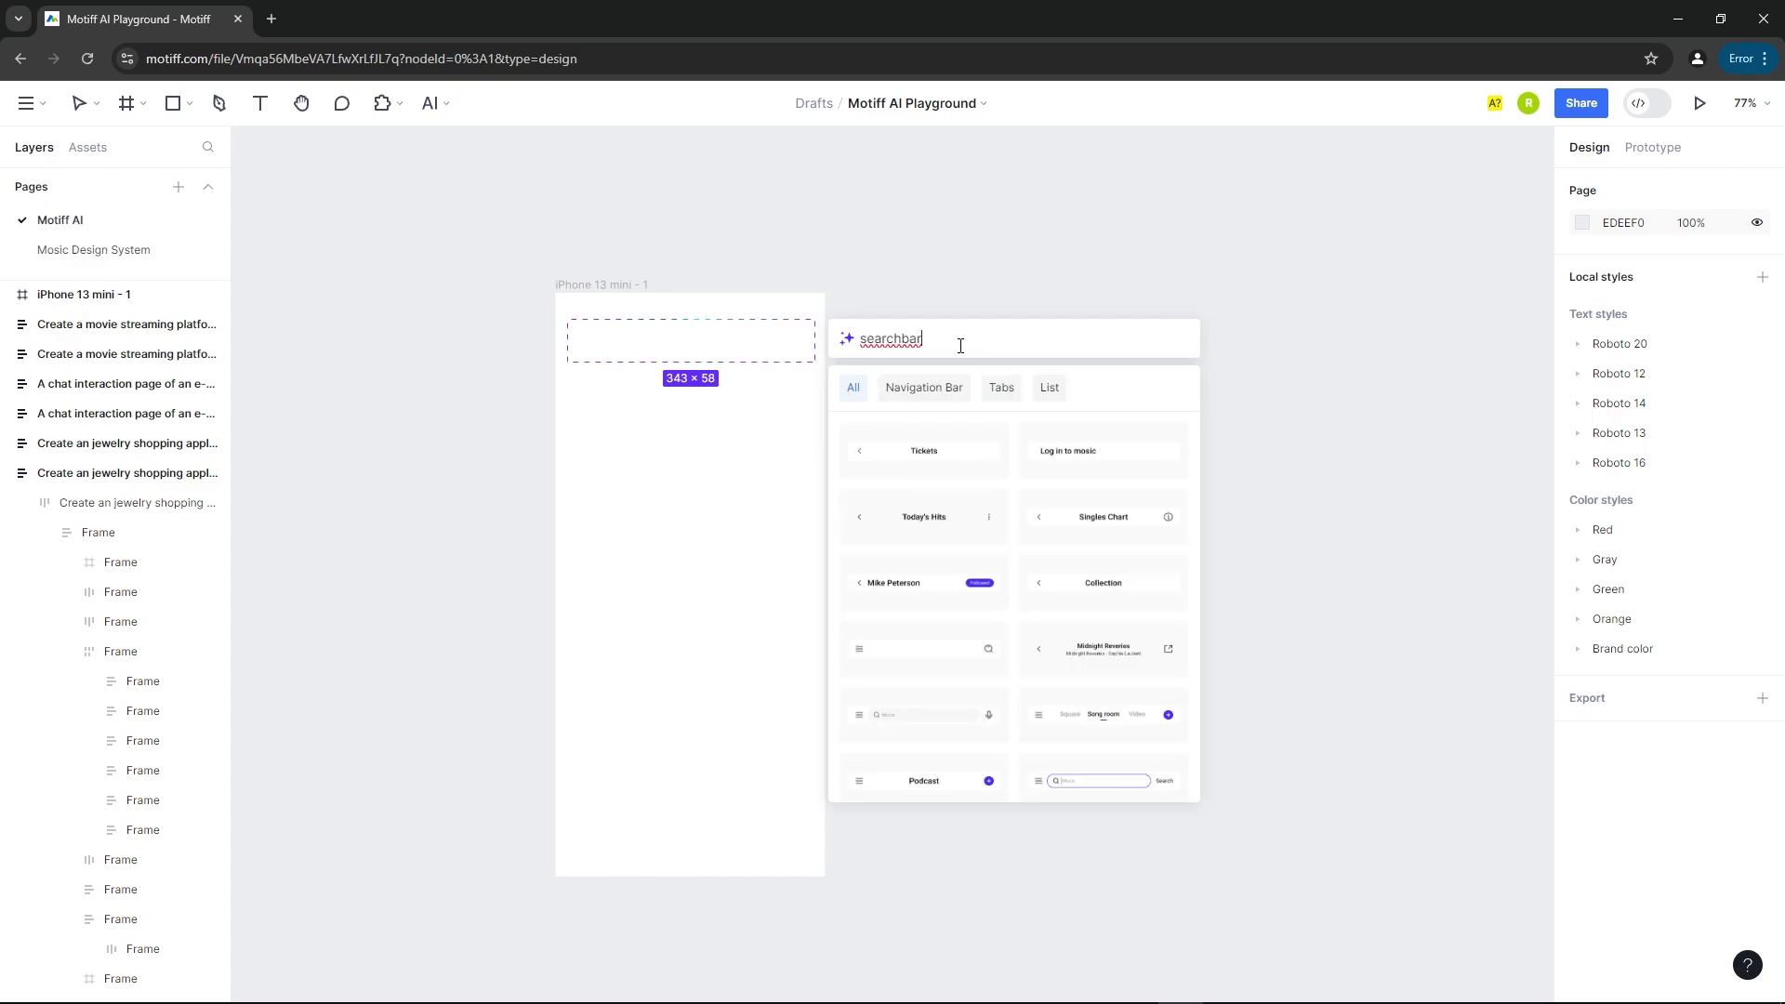
scroll(930, 618, "down", 1)
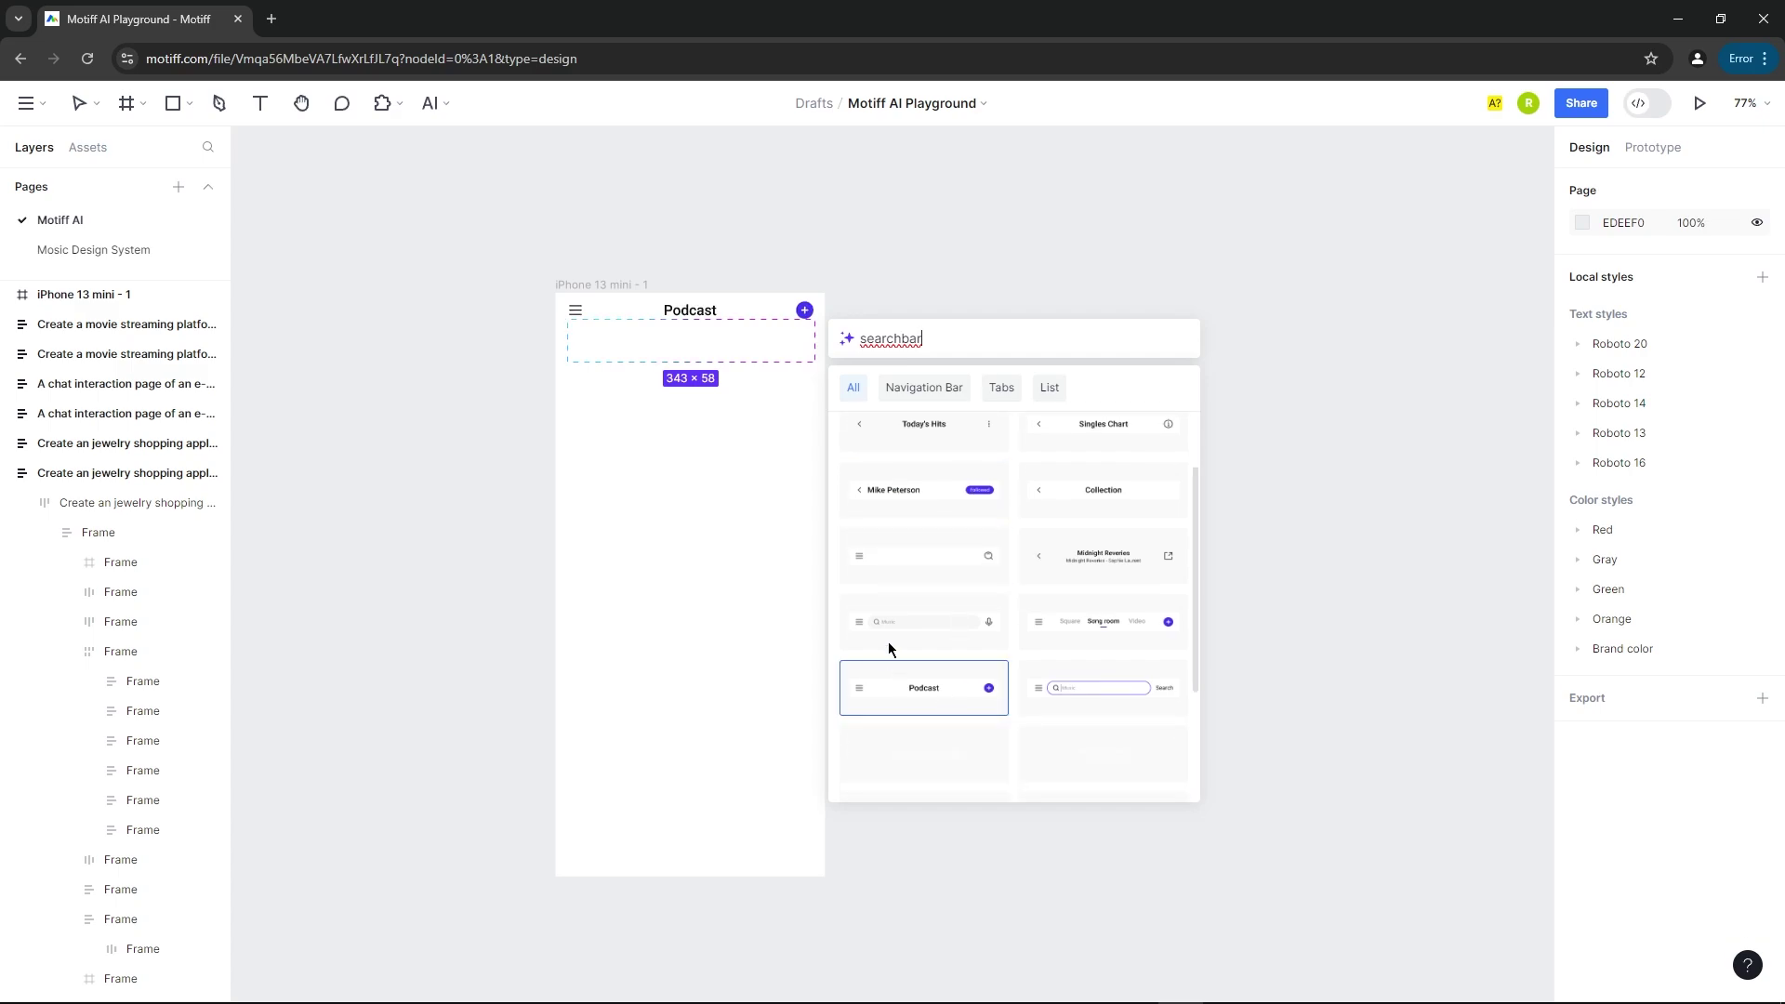
left_click(943, 630)
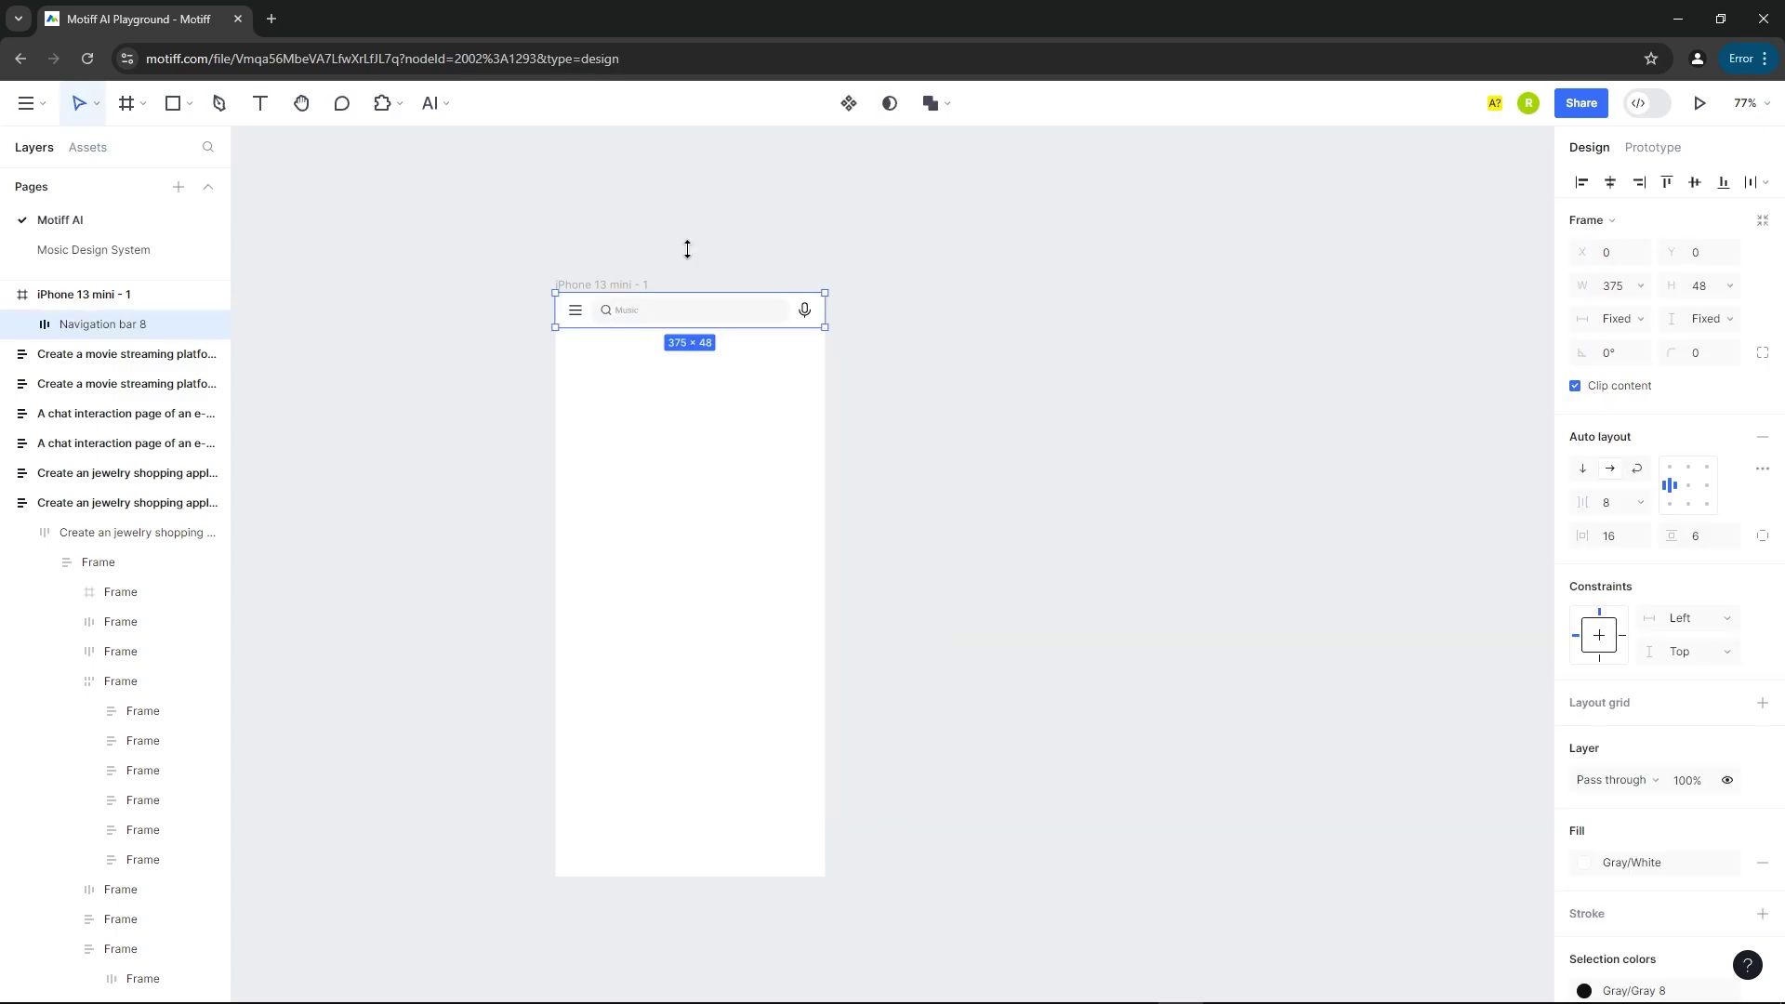
Move the search bar down to Y 56 within the phone frame.
scroll(666, 351, "up", 5, "ctrl")
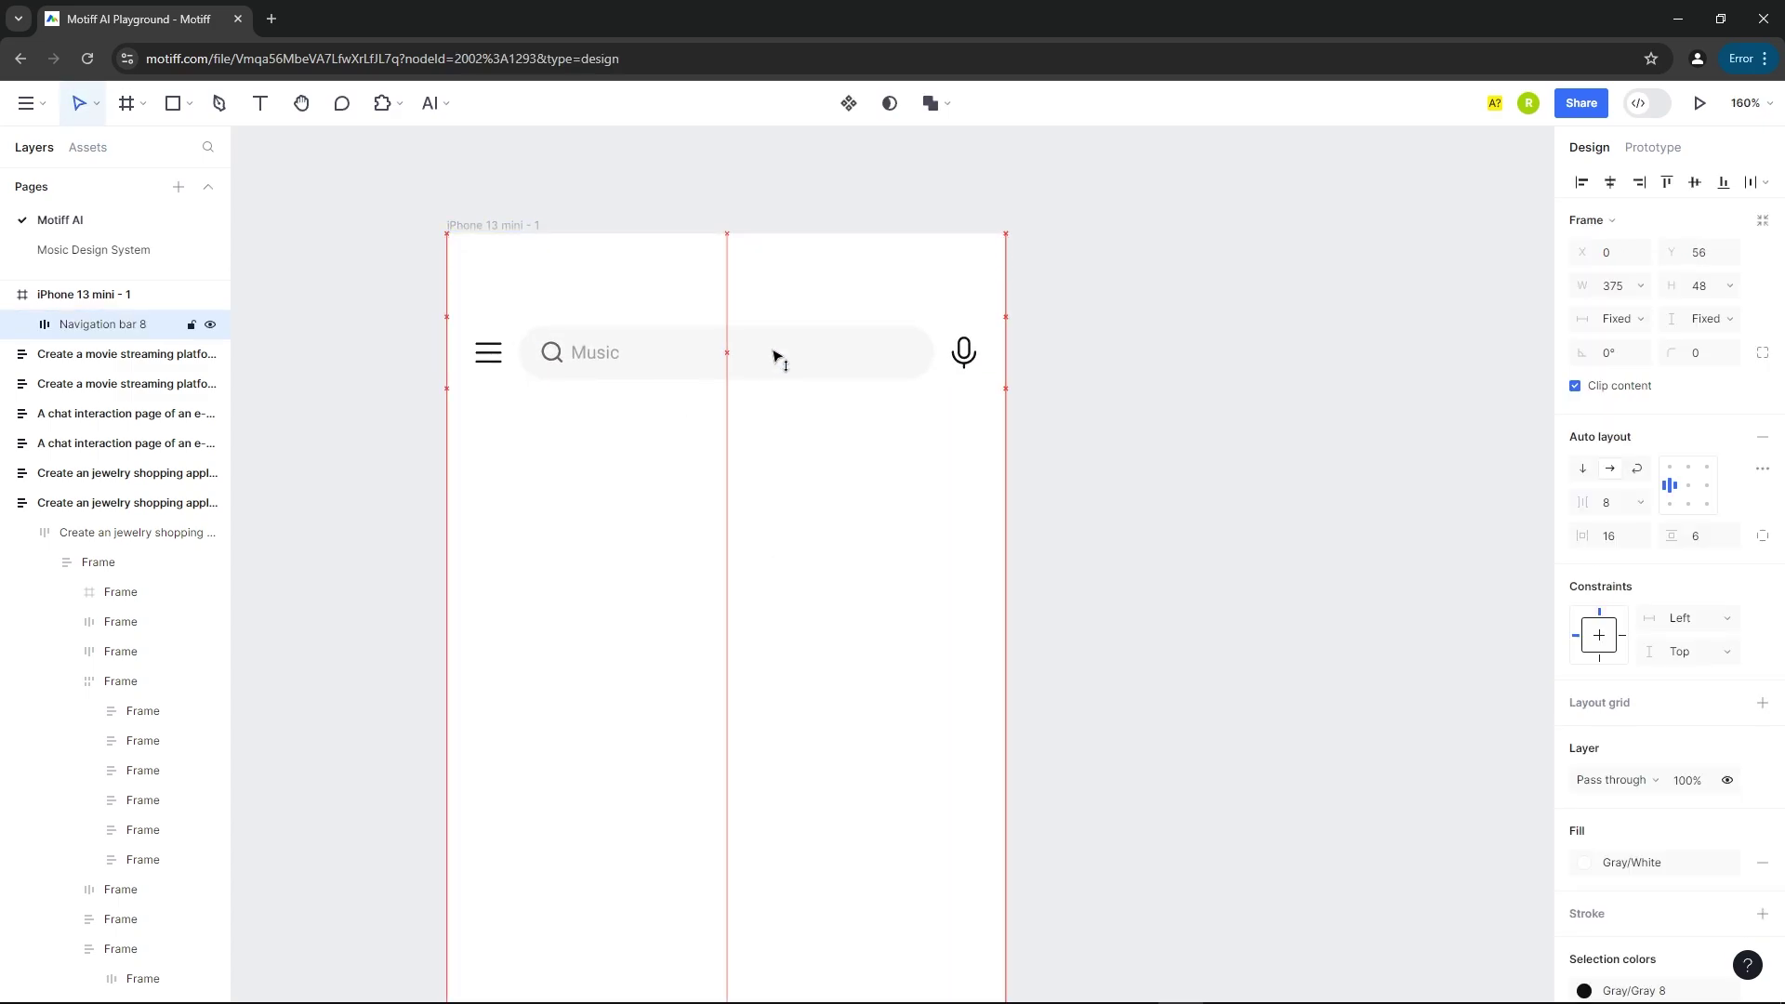
scroll(744, 243, "down", 3, "ctrl")
left_click(1021, 324)
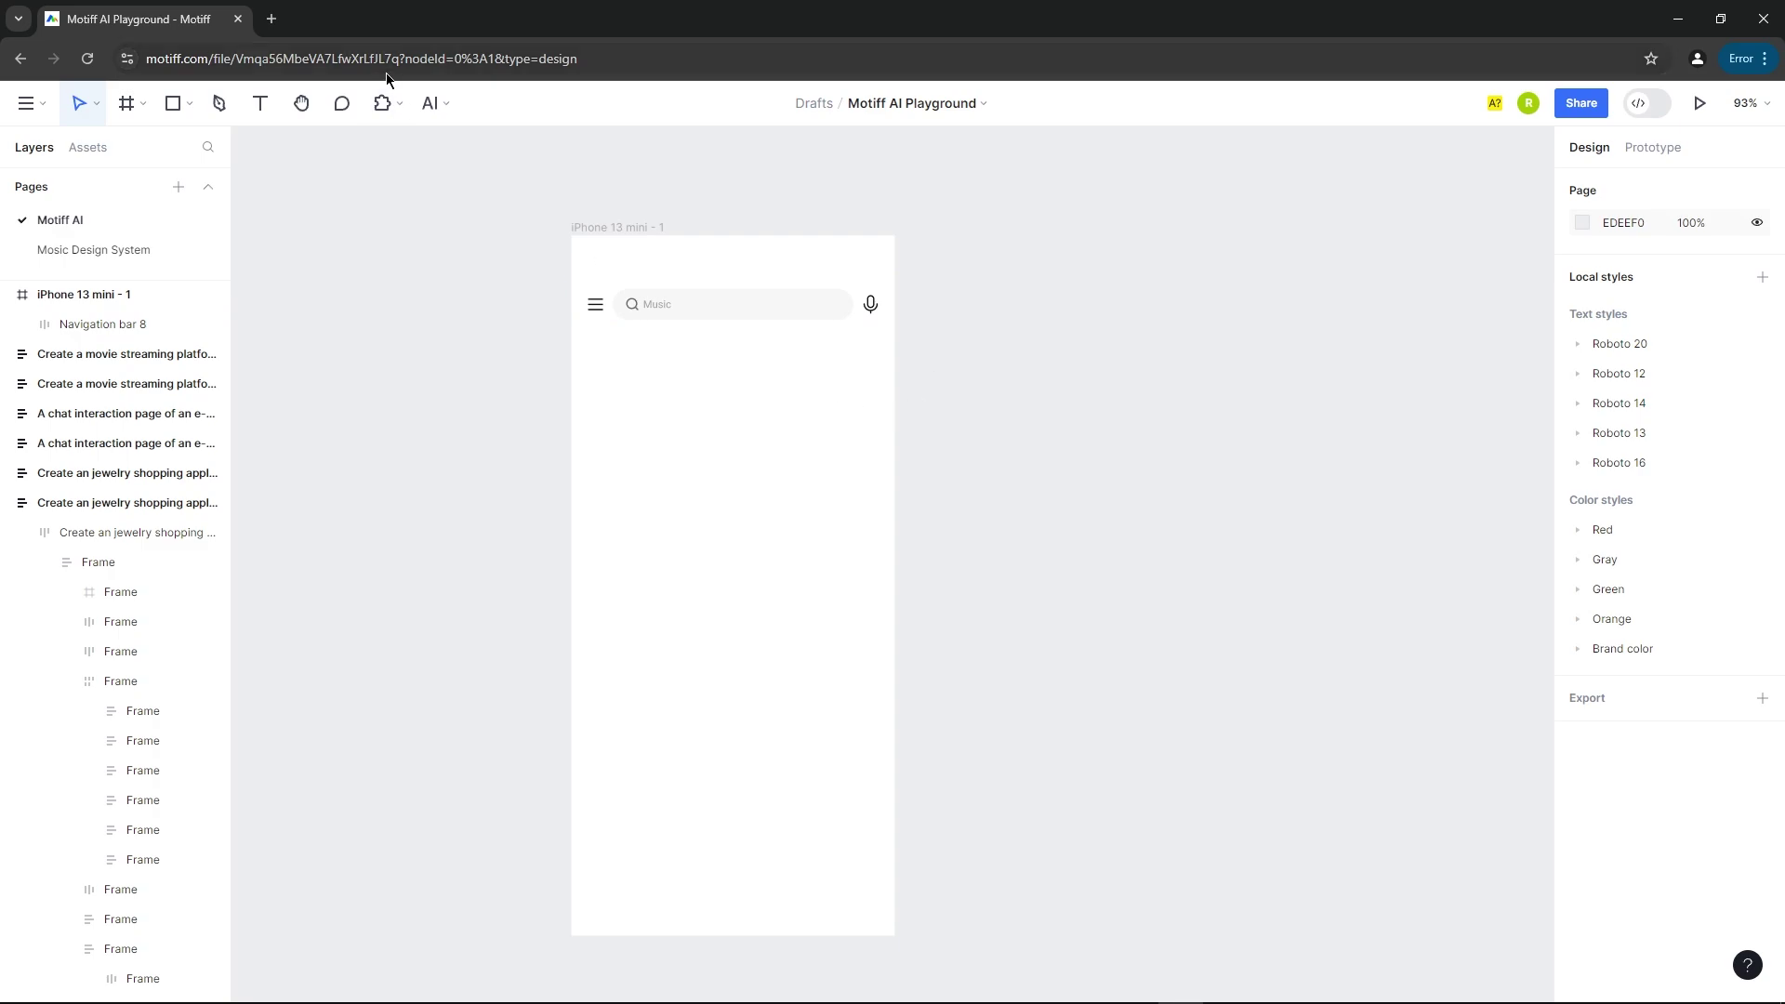
Use AI Magic Box on a 342 × 111 area below the search bar to find "song playlists" and insert the "Wind In The Willows" card.
left_click(433, 103)
left_click(426, 454)
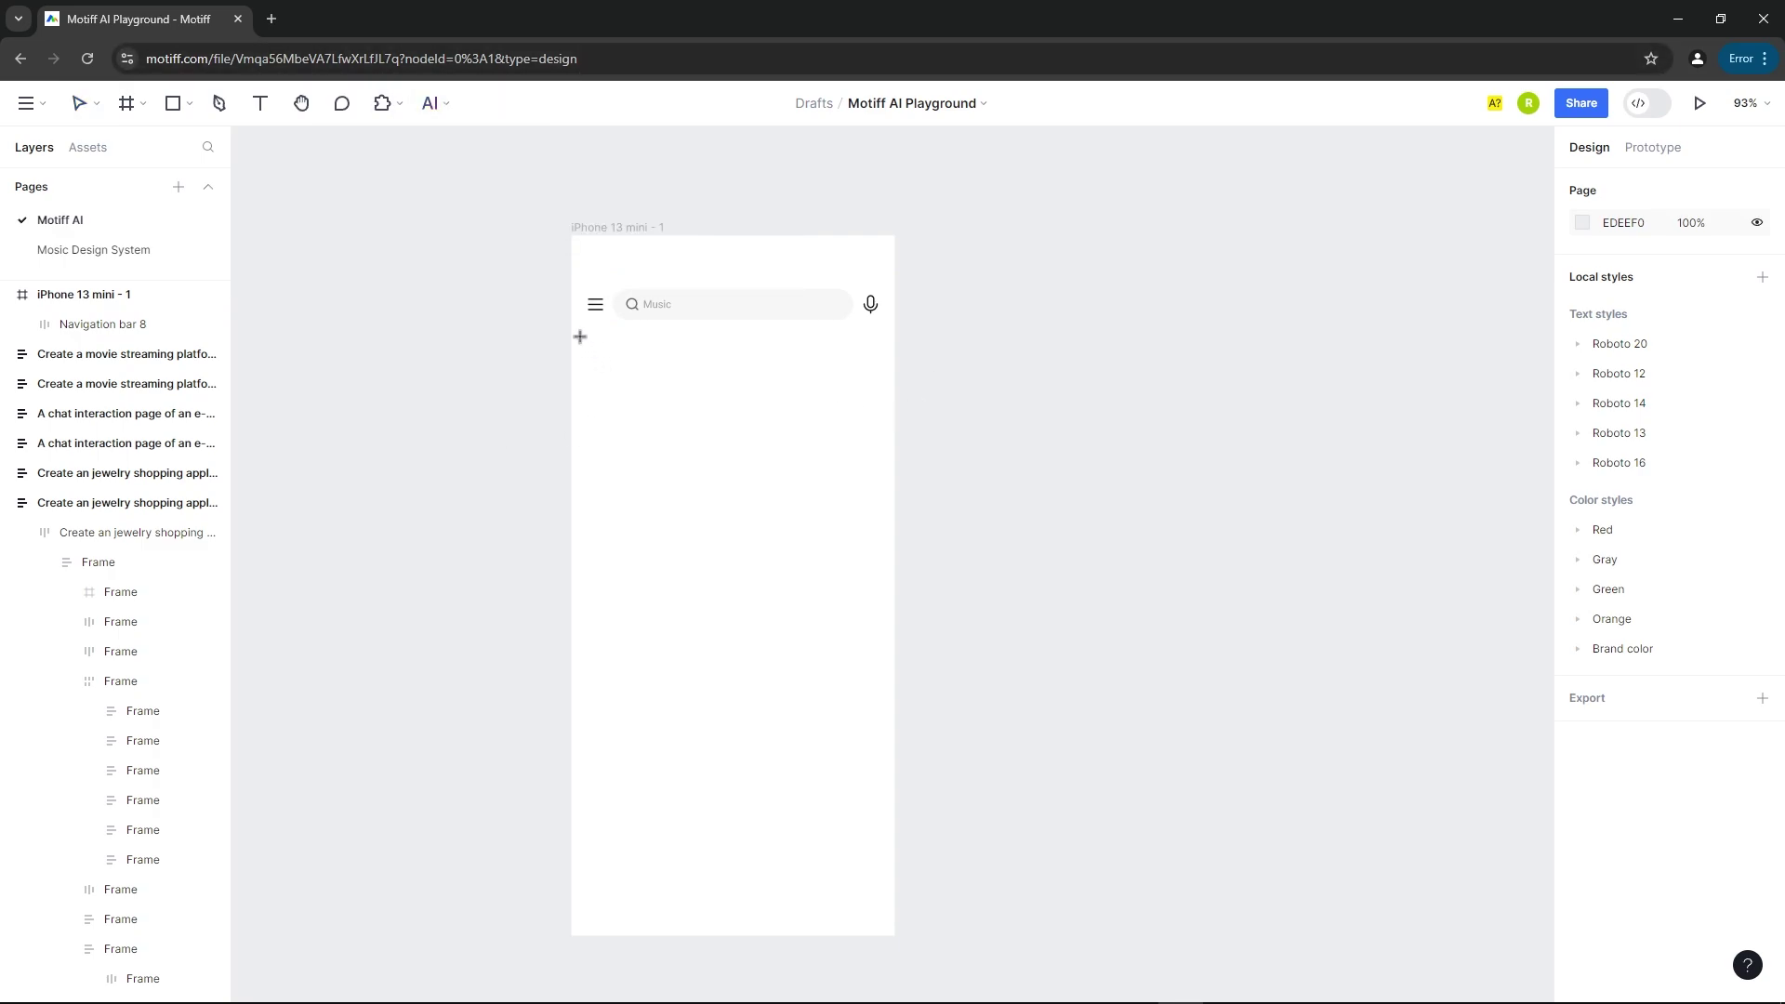
left_click_drag(587, 343, 883, 439)
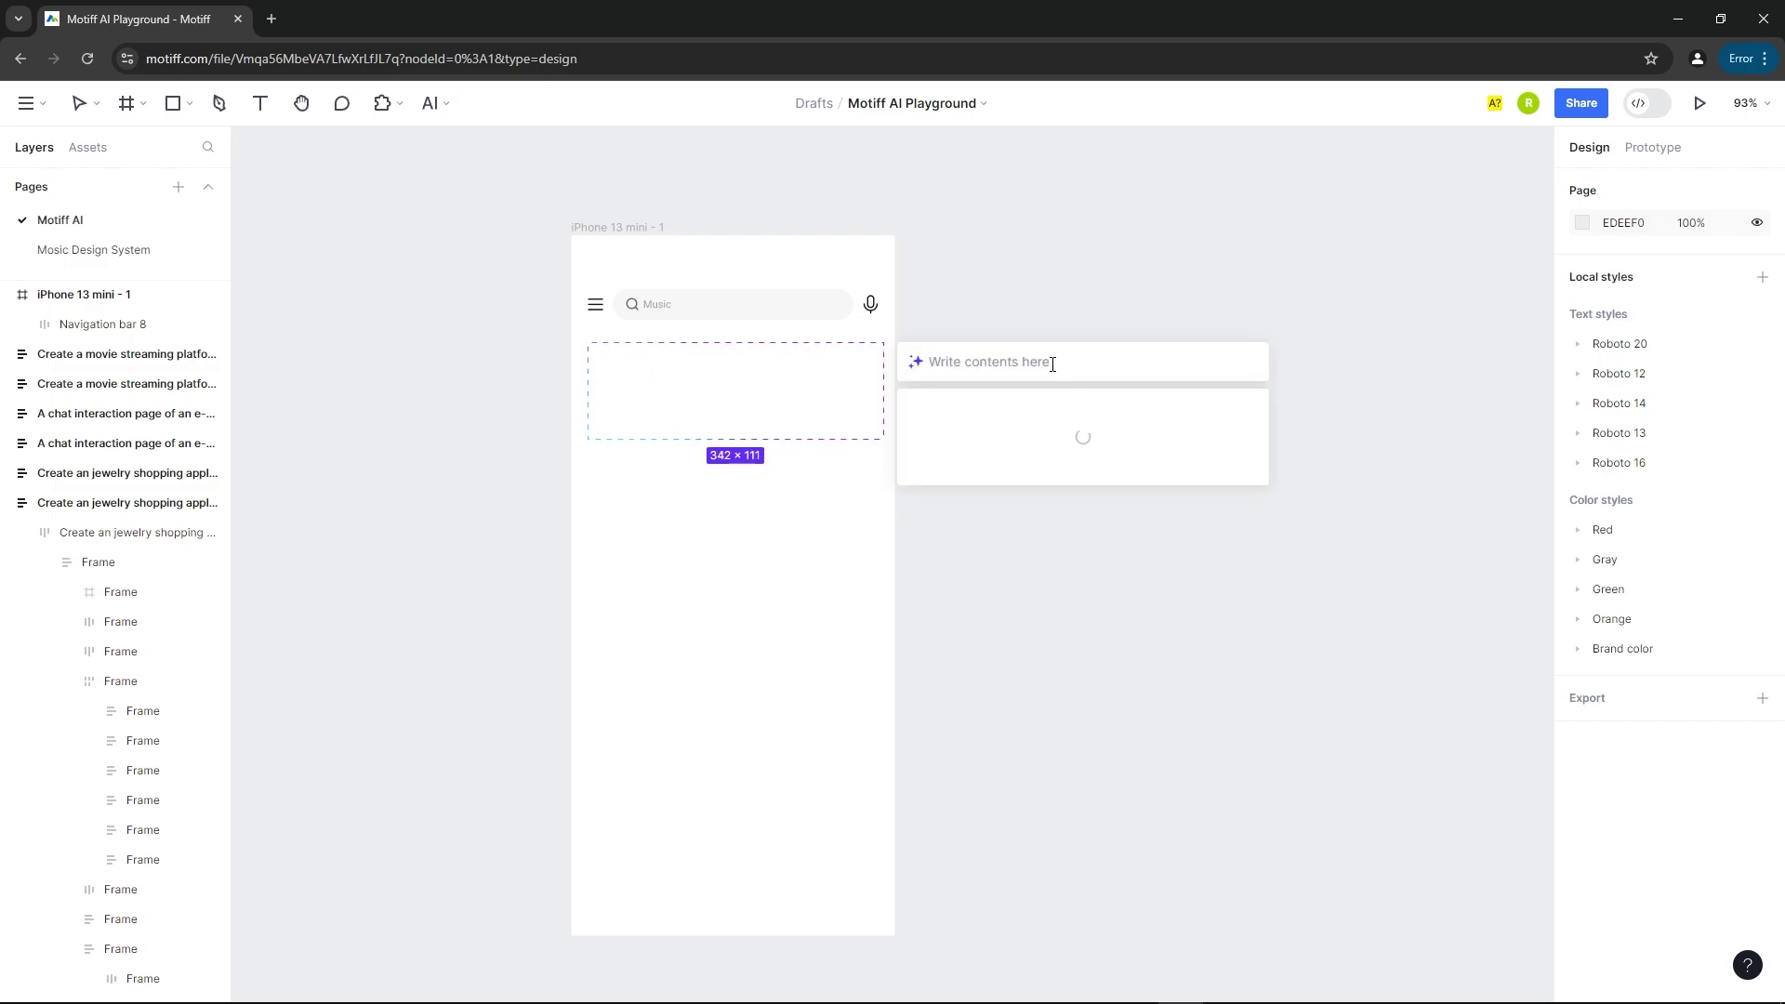
type("song playlists")
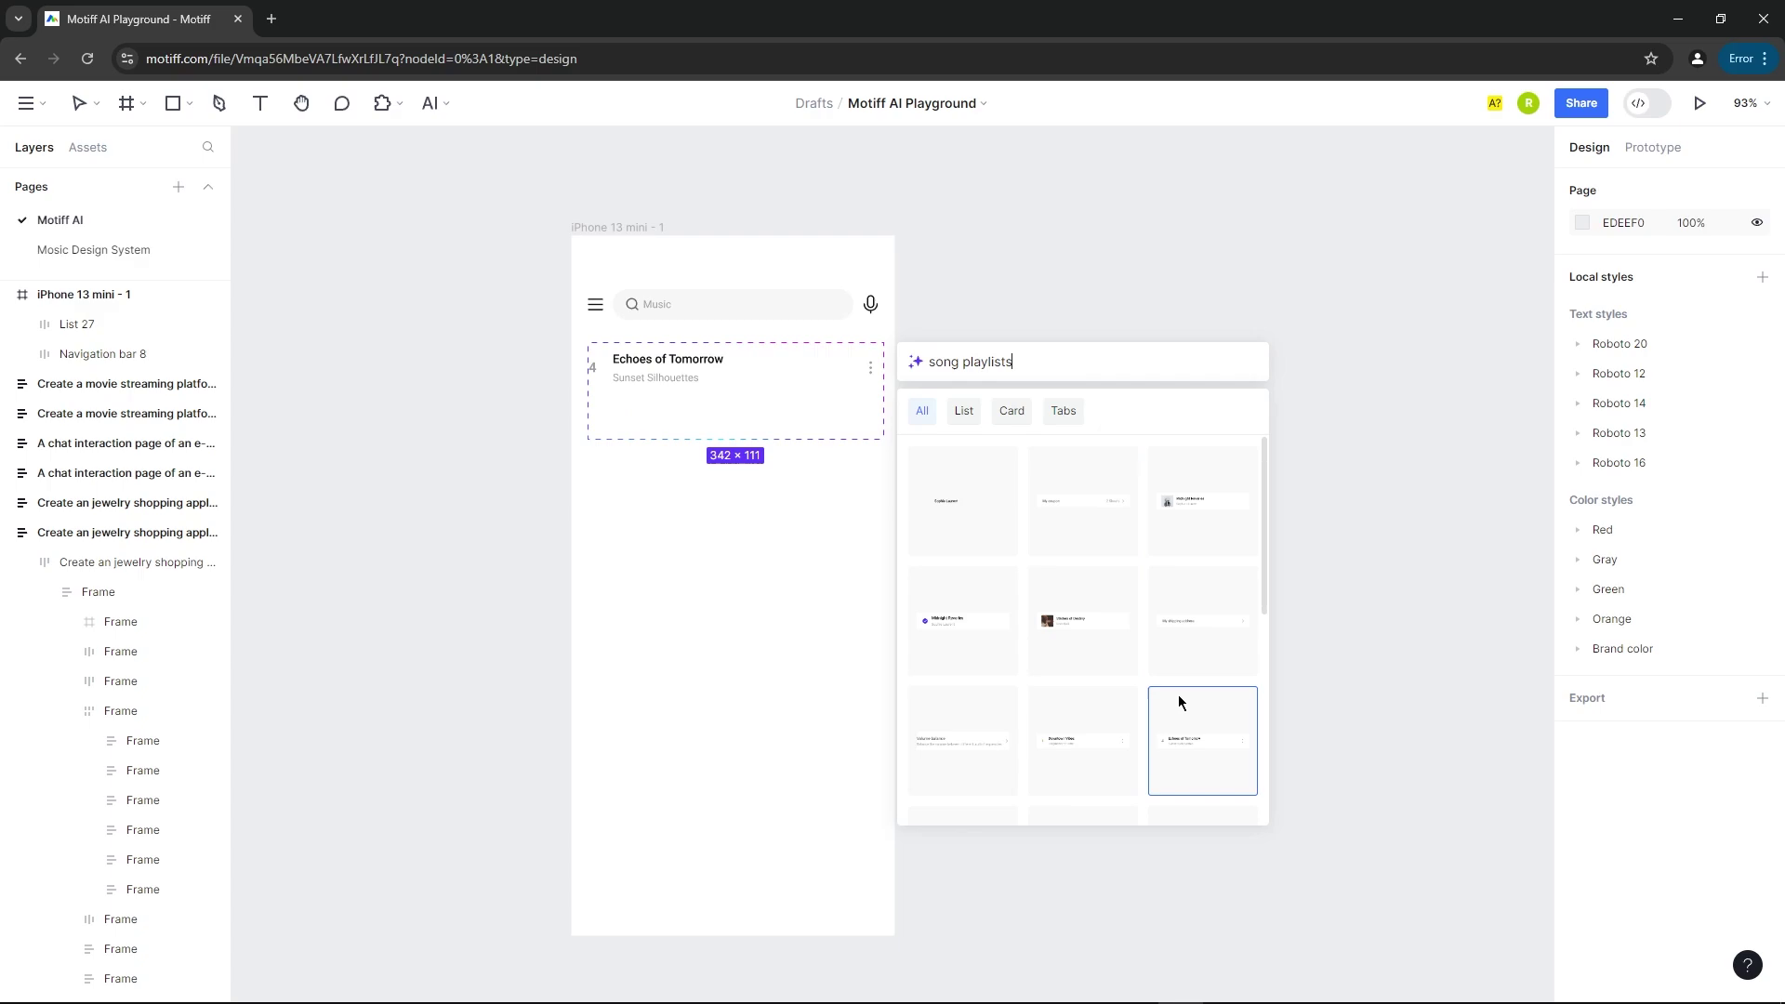
scroll(1129, 614, "down", 3)
scroll(1153, 614, "down", 2)
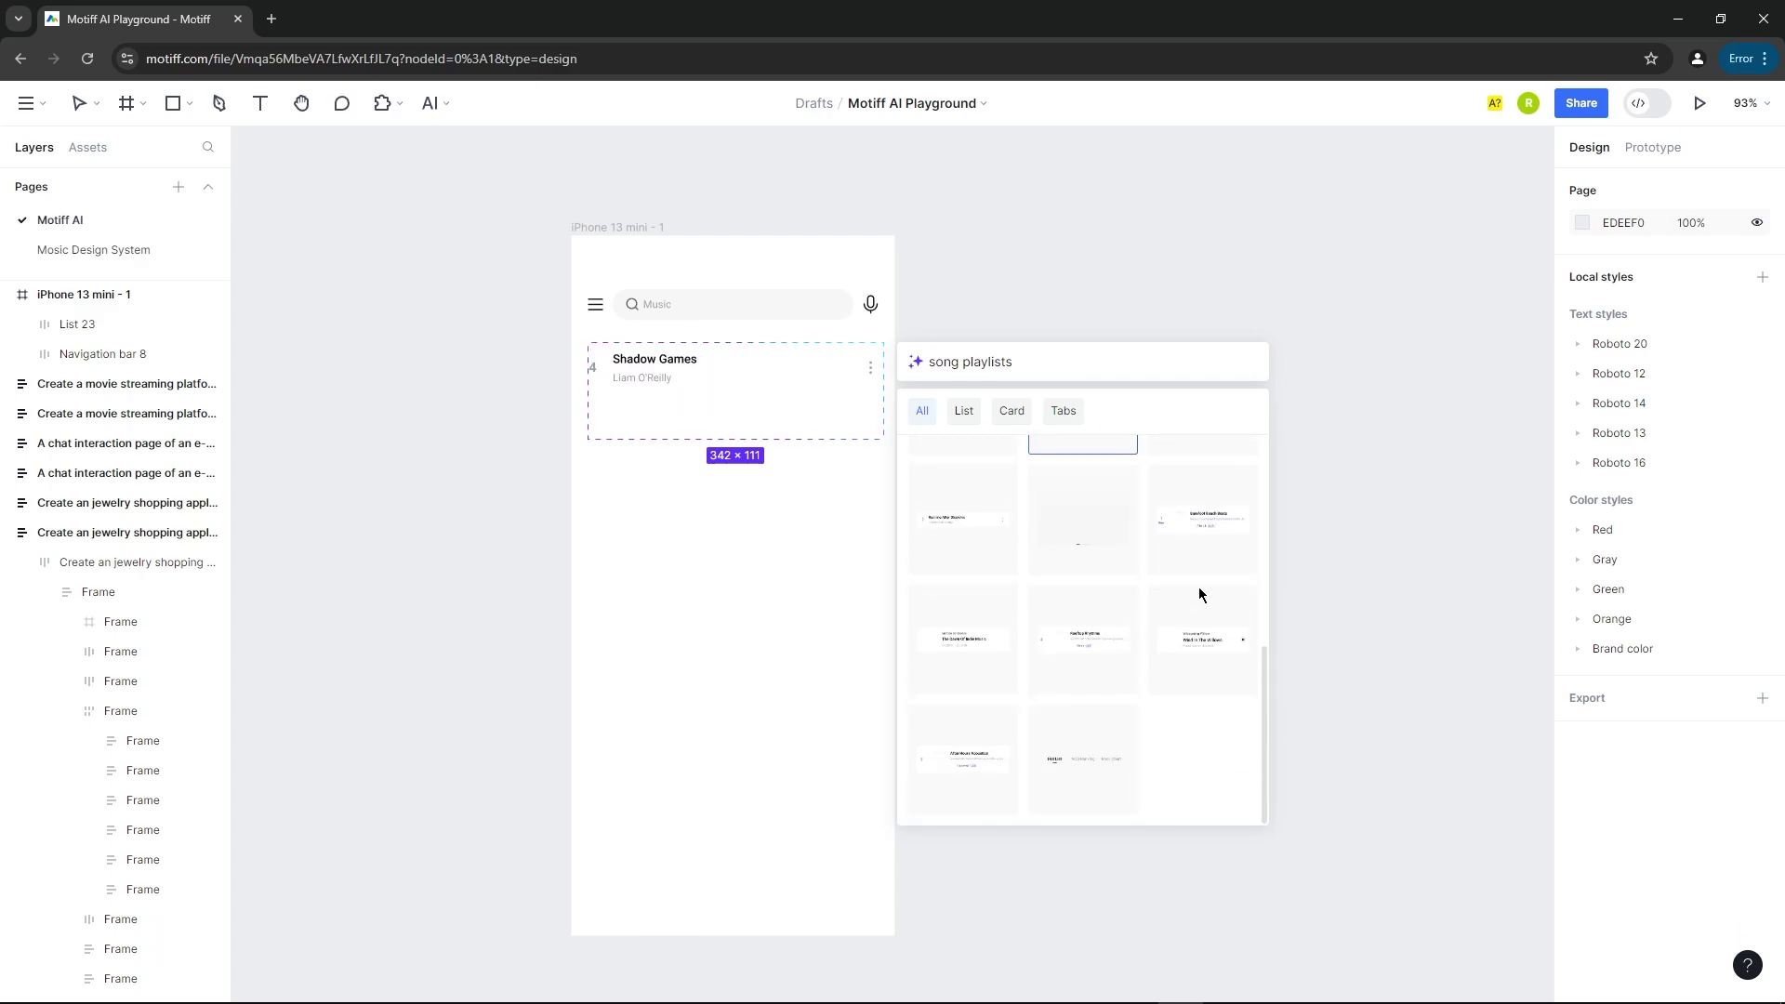
left_click(1213, 640)
left_click(1030, 452)
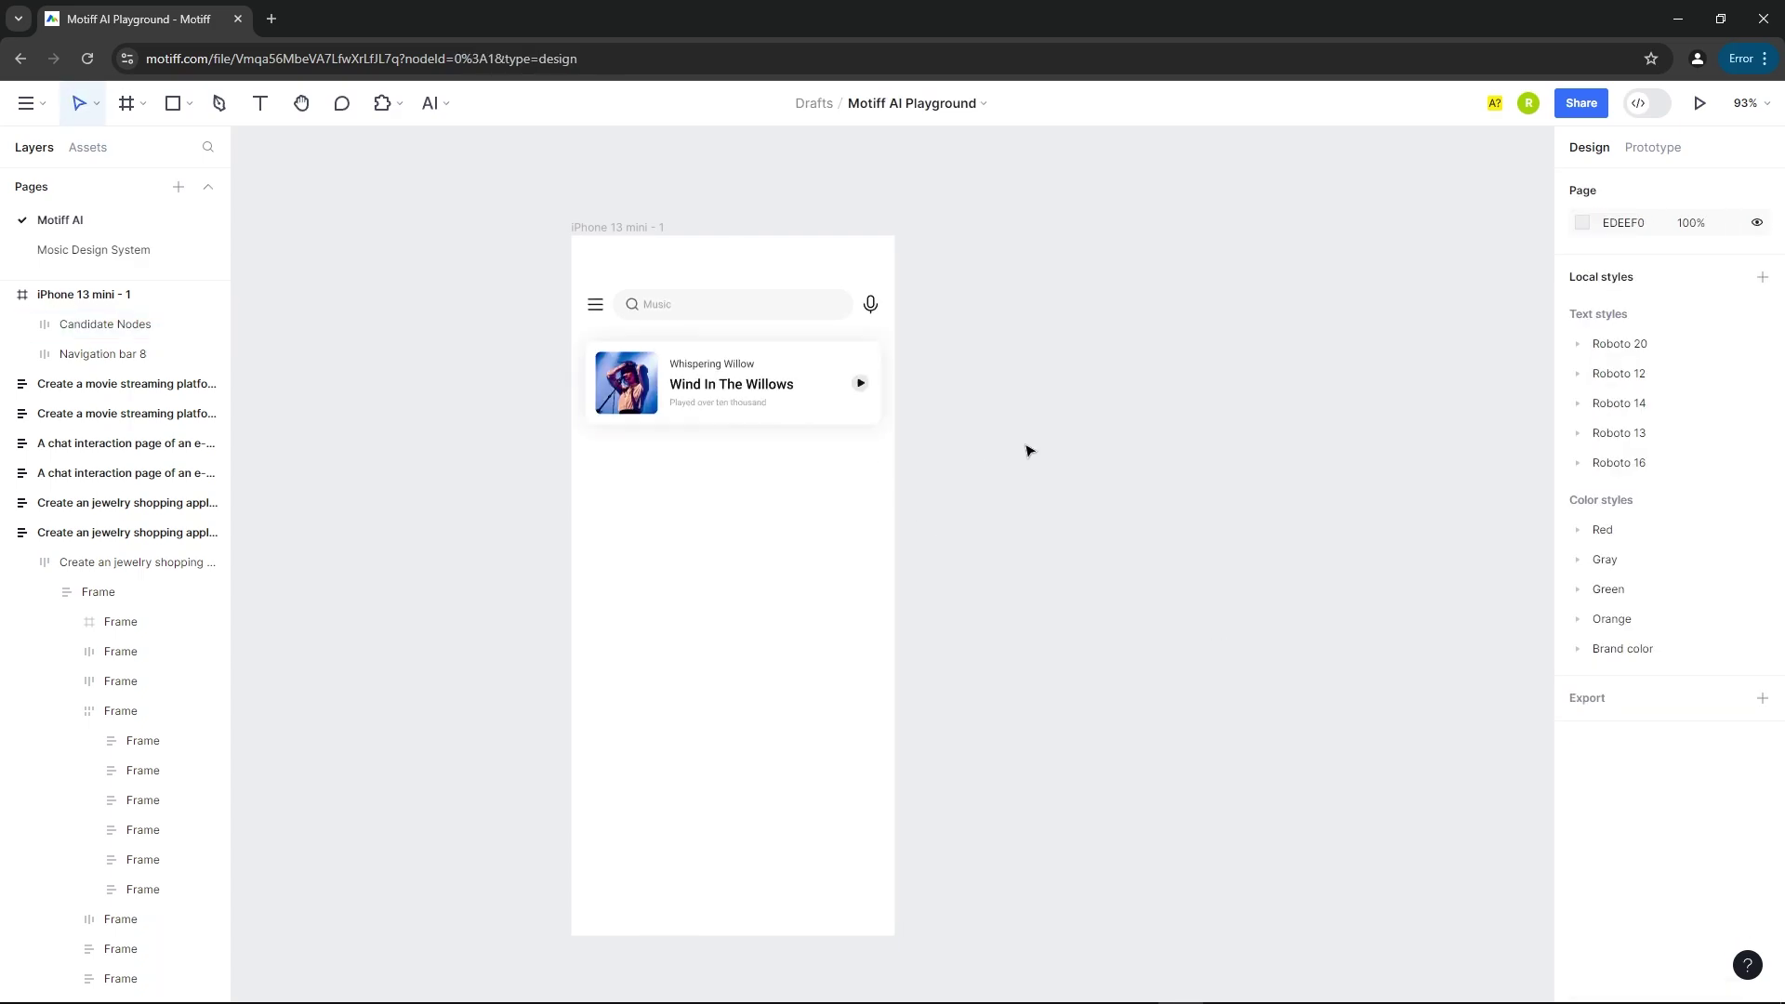
Move the song card down to Y 153 and add a "Recommended" heading in Roboto Medium 16 above it.
left_click_drag(782, 403, 593, 370)
left_click(782, 525)
scroll(683, 312, "up", 3)
left_click(733, 481, "ctrl")
double_click(595, 370)
type("Recomme")
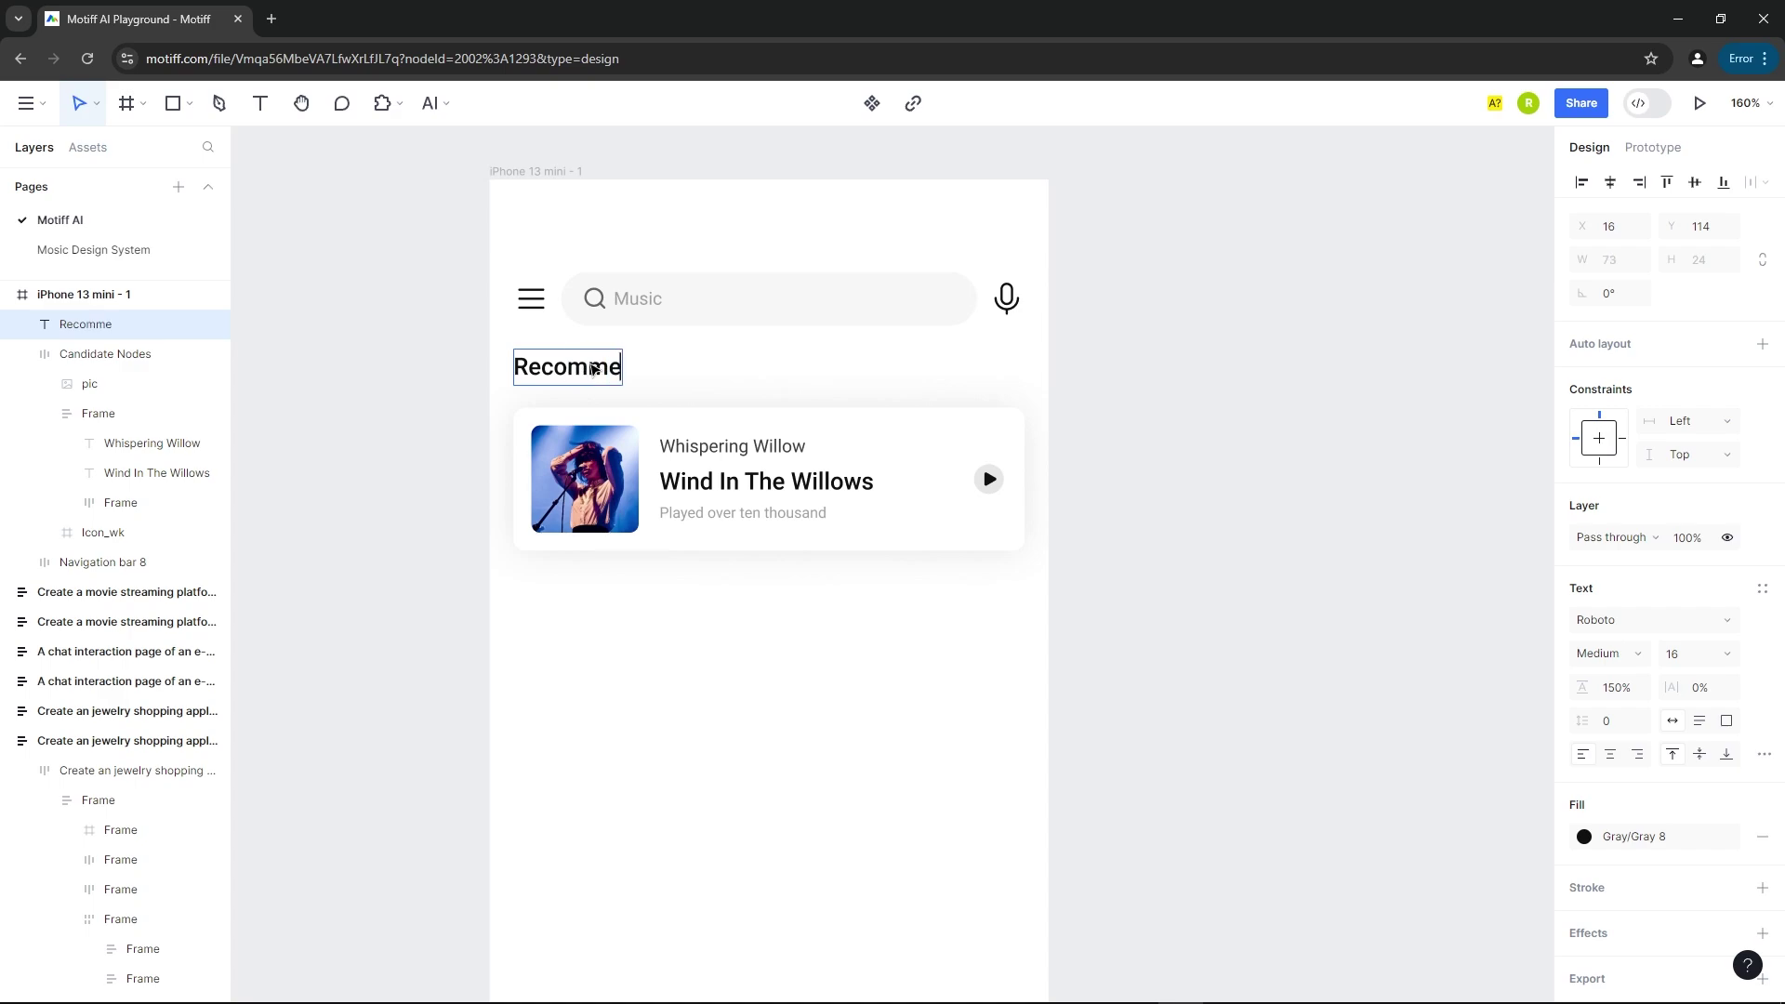
type("nded")
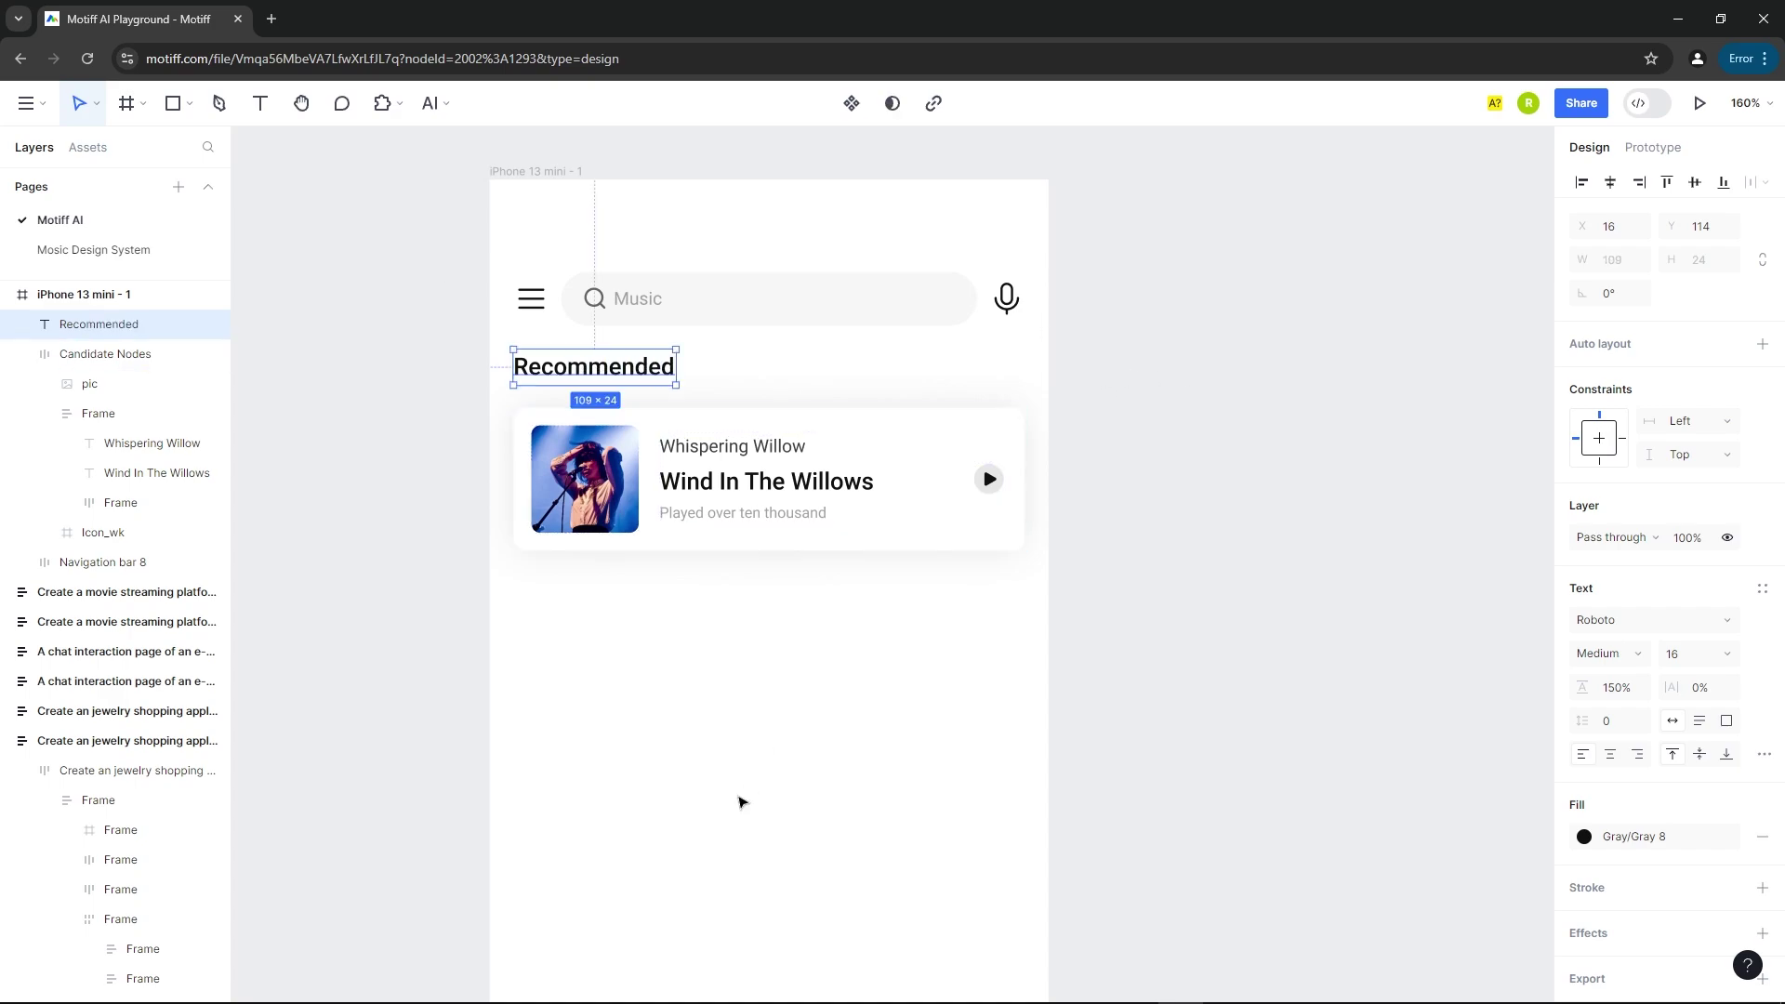
left_click(741, 801)
left_click(653, 545)
scroll(670, 269, "down", 3)
left_click(1048, 598)
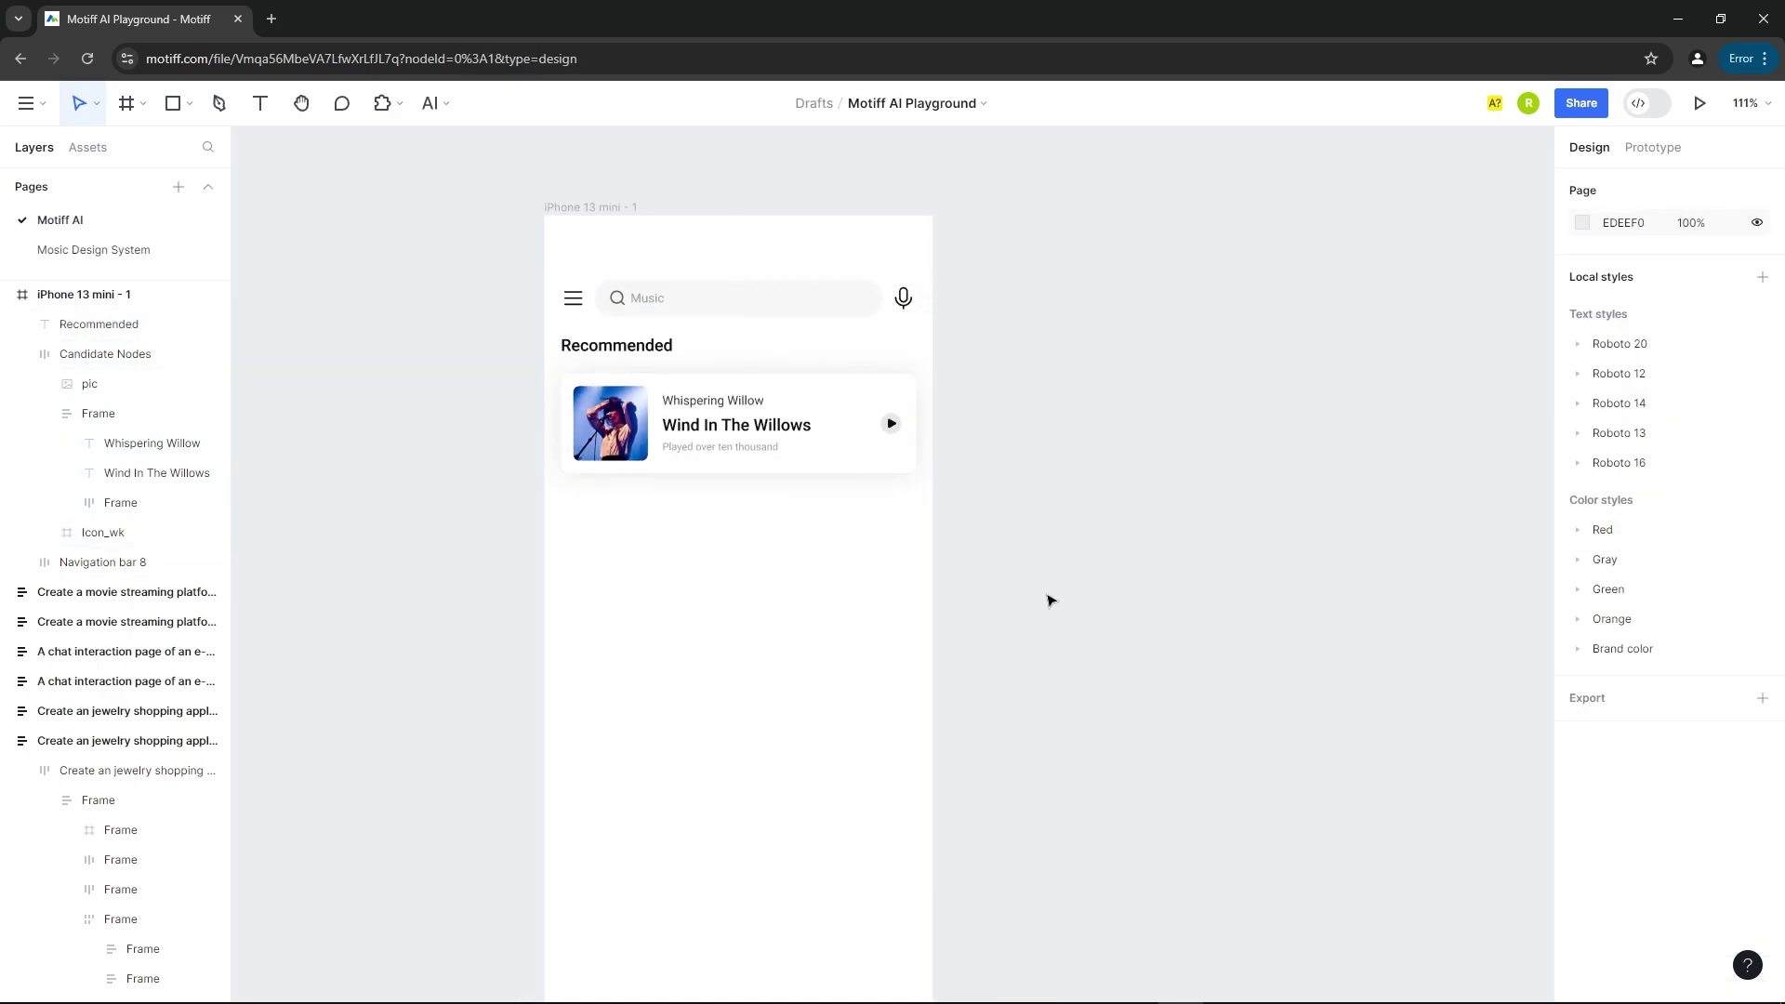
Move the "Recommended" heading slightly closer to the card, to X 16 and Y 117.
left_click(640, 341)
left_click_drag(639, 341, 689, 345)
scroll(528, 334, "up", 6)
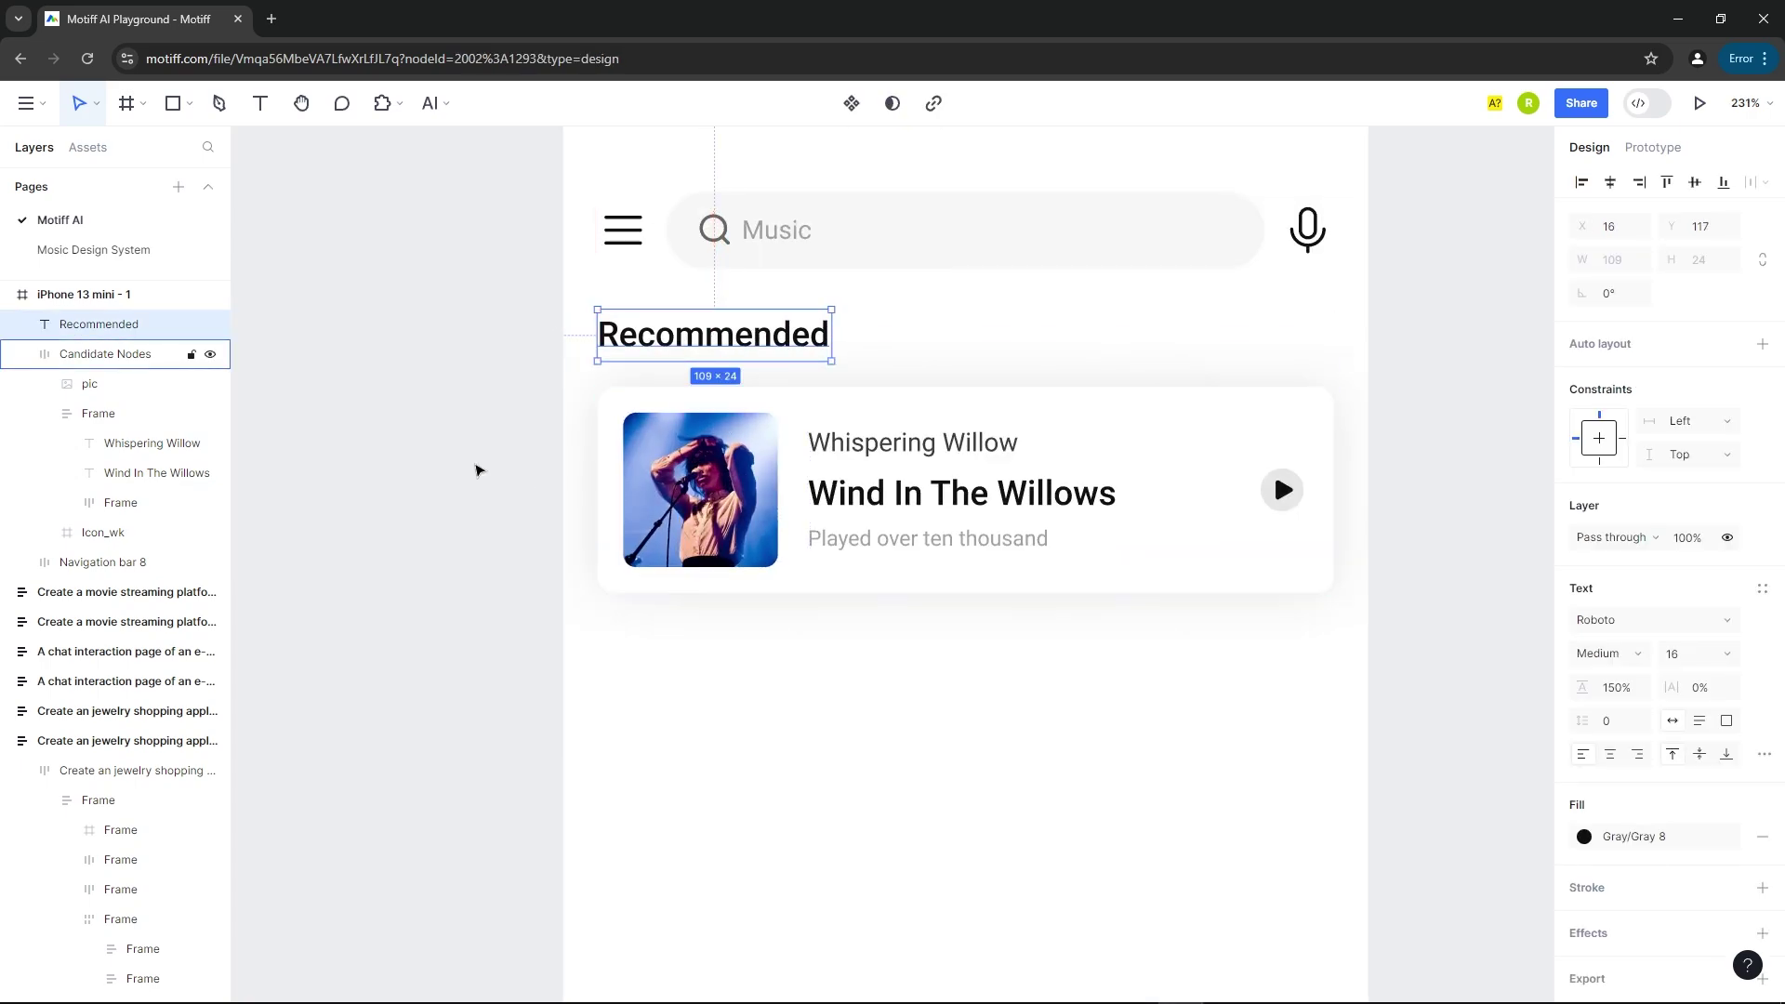
left_click(476, 466)
scroll(476, 466, "down", 4)
Apply AI Reduplication to the song card, extending it downward to generate four more cards with varied content.
left_click(728, 427)
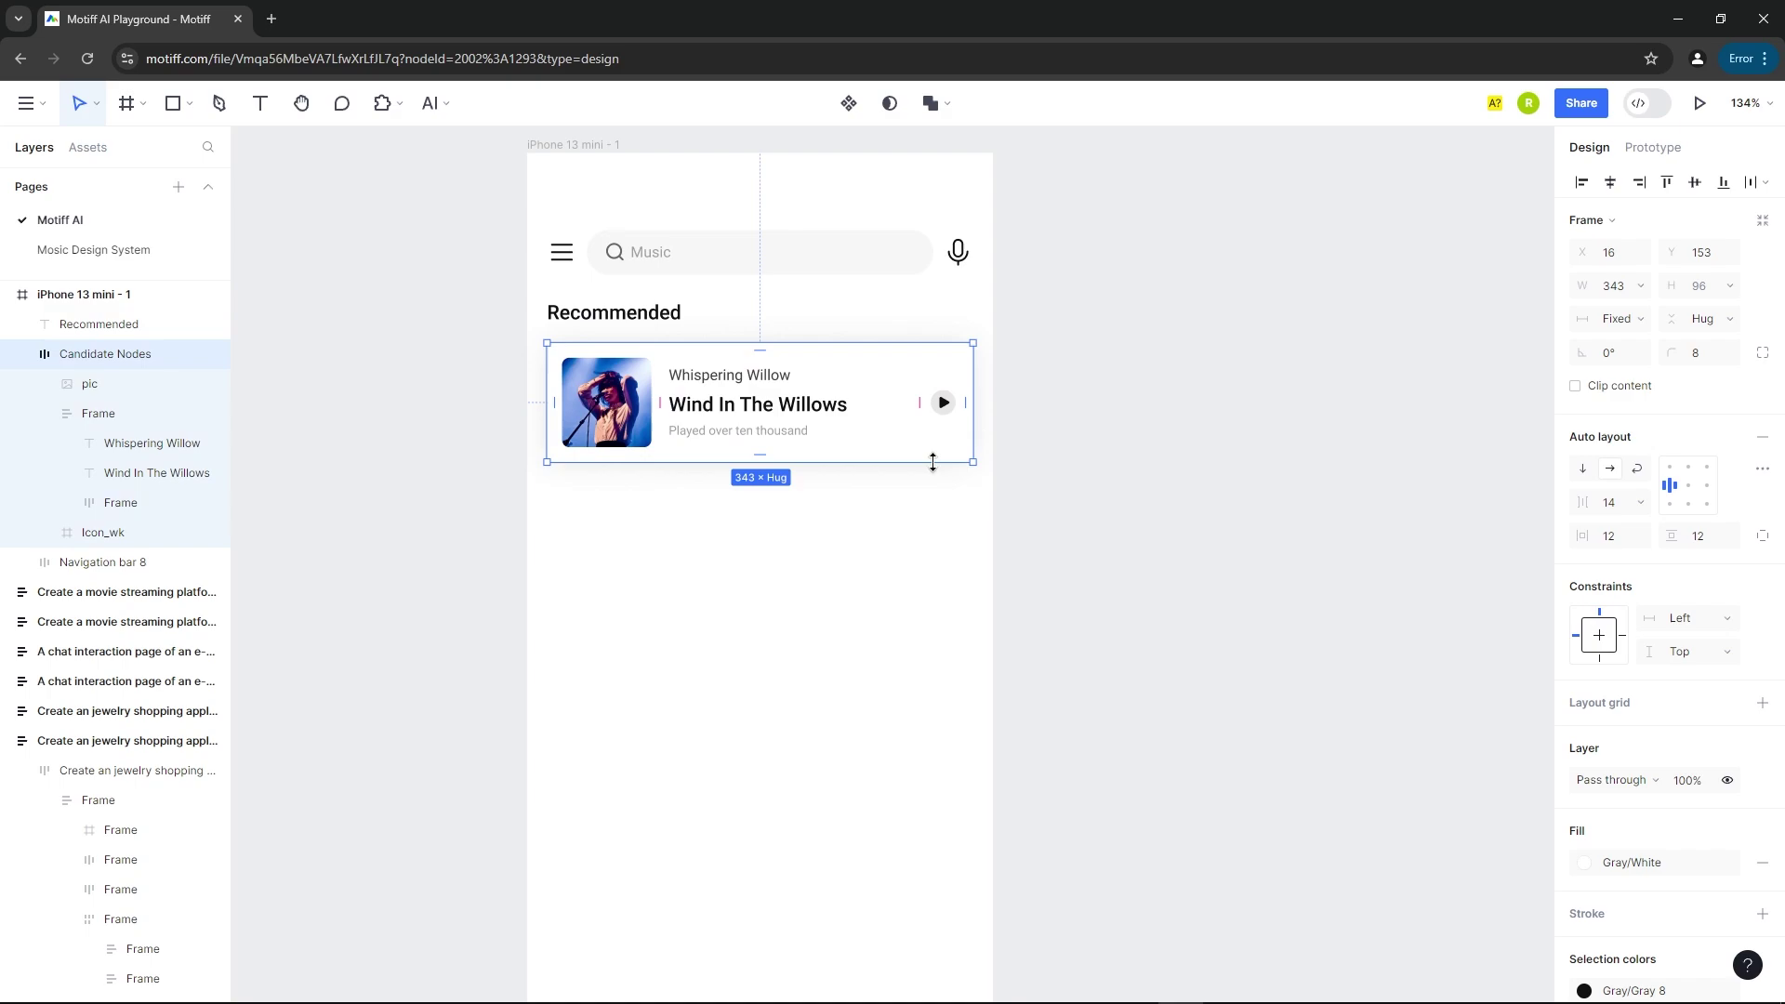
left_click(435, 104)
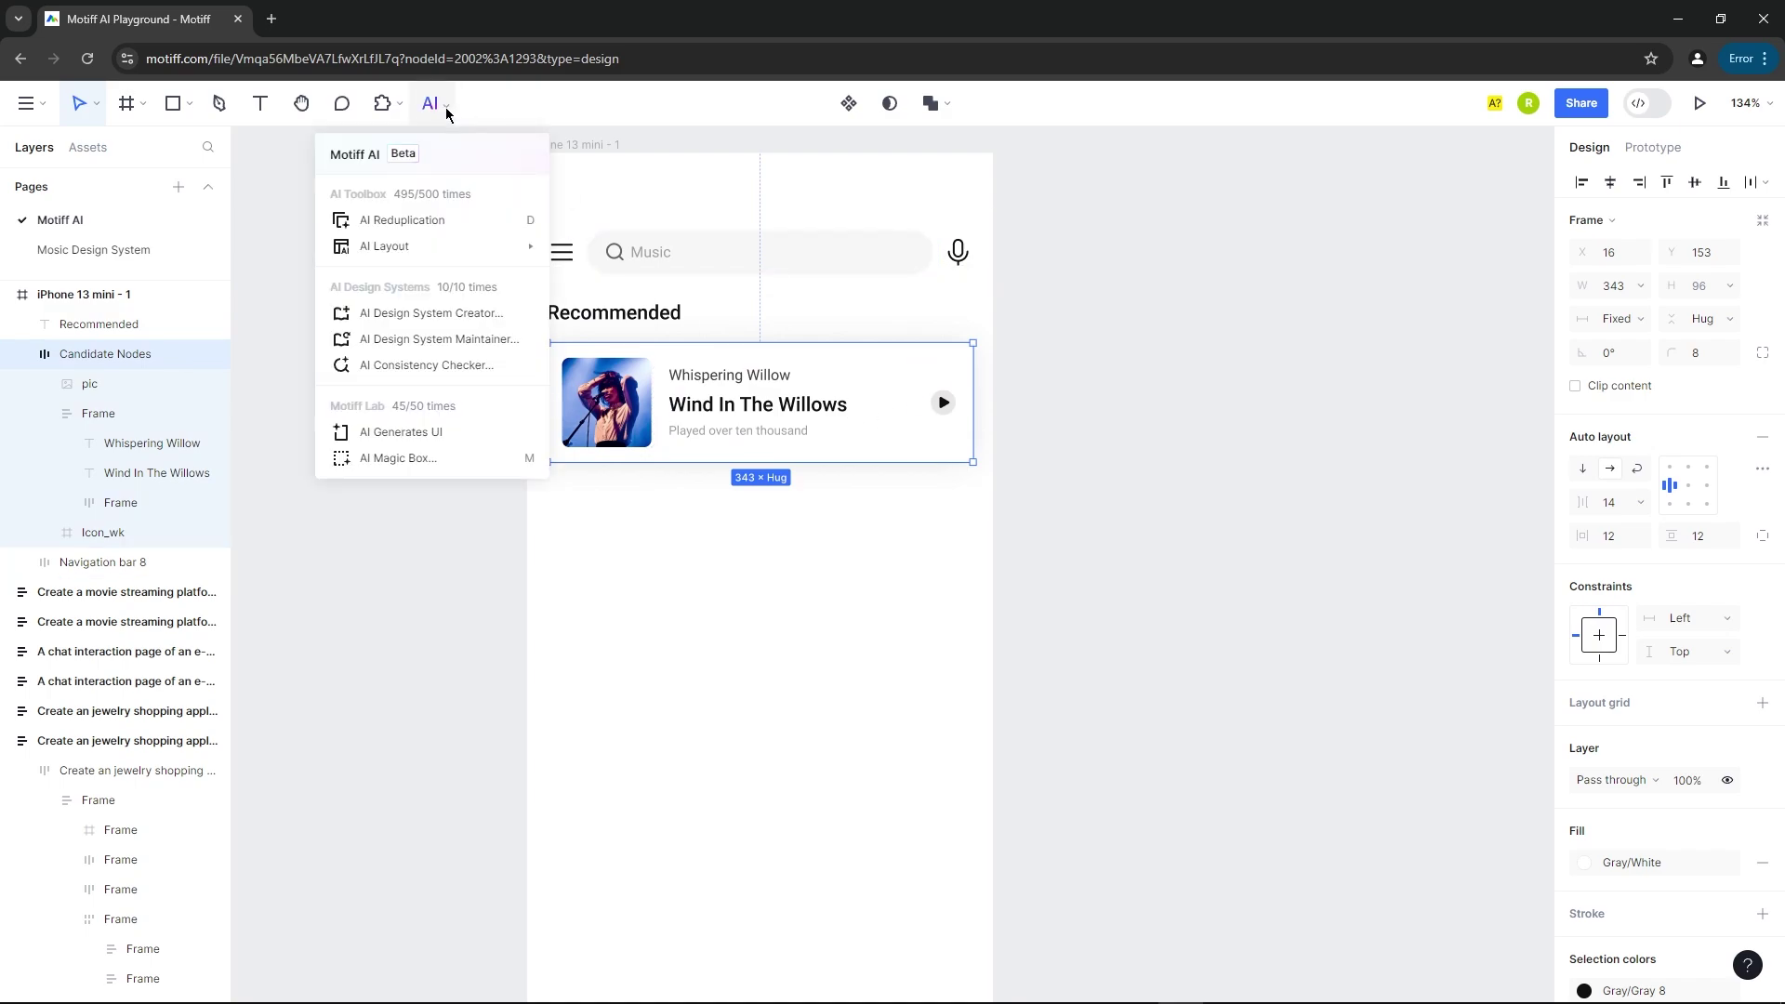
left_click(416, 221)
left_click_drag(988, 477, 985, 964)
scroll(961, 551, "down", 2)
scroll(961, 552, "down", 3)
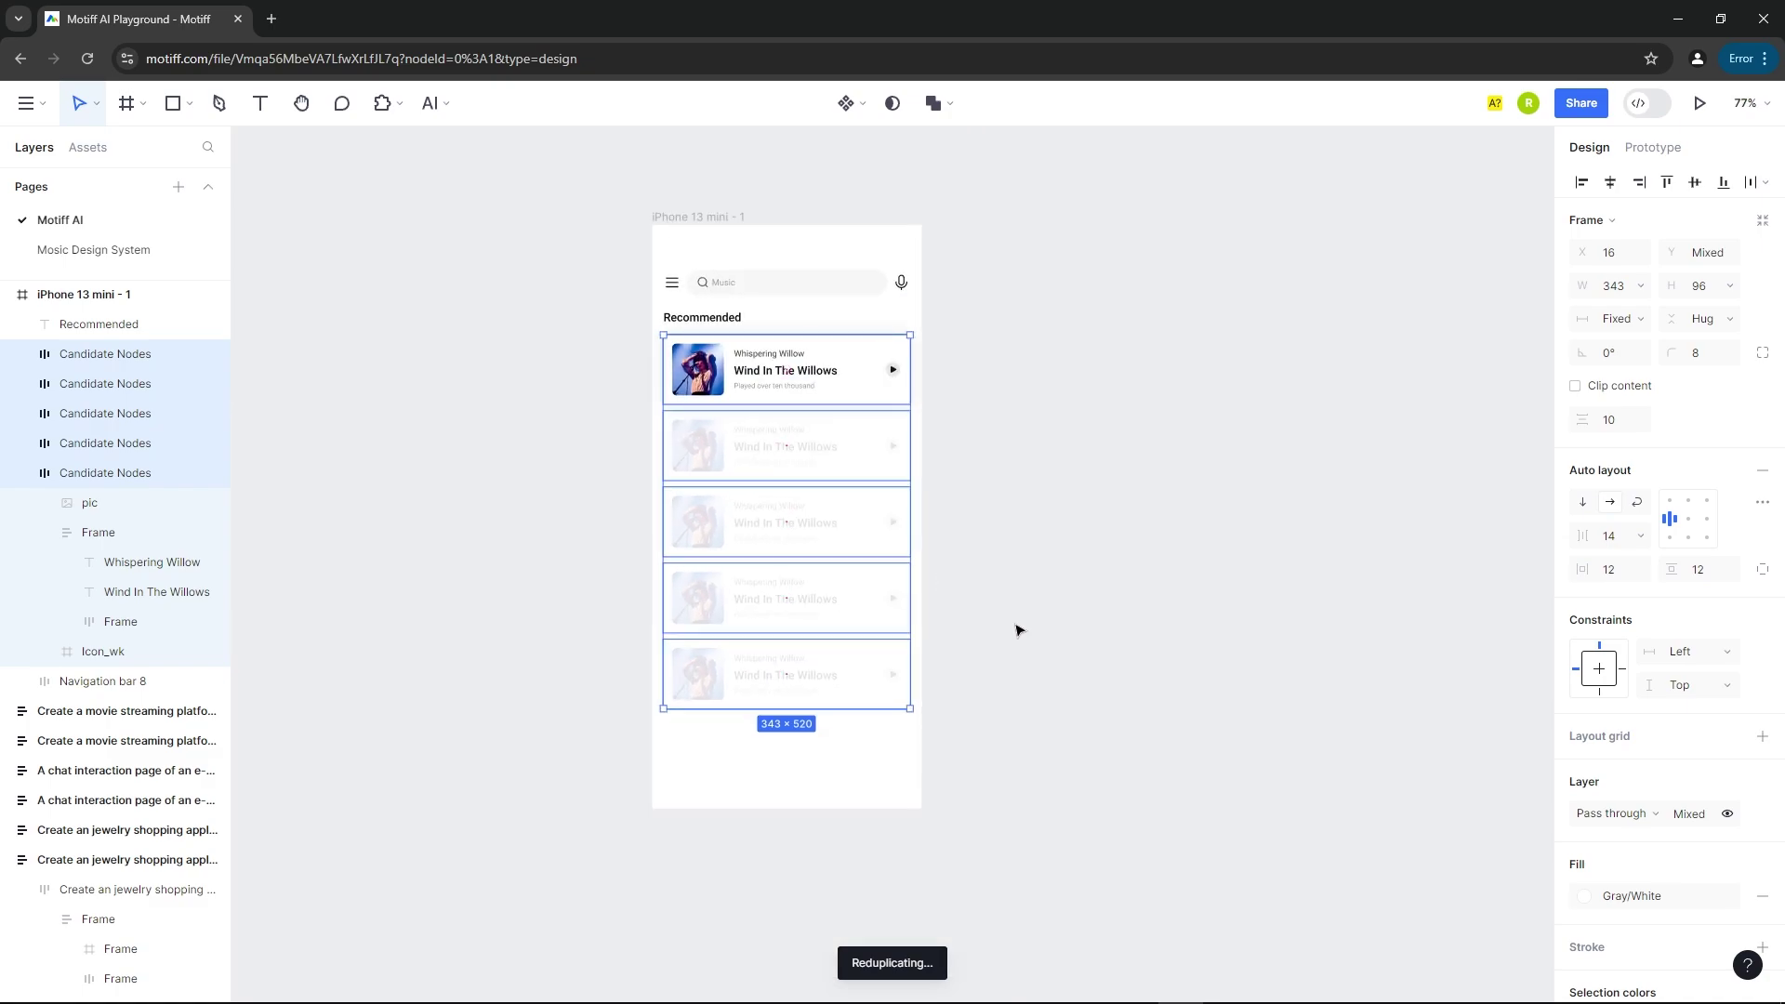
left_click(1016, 632)
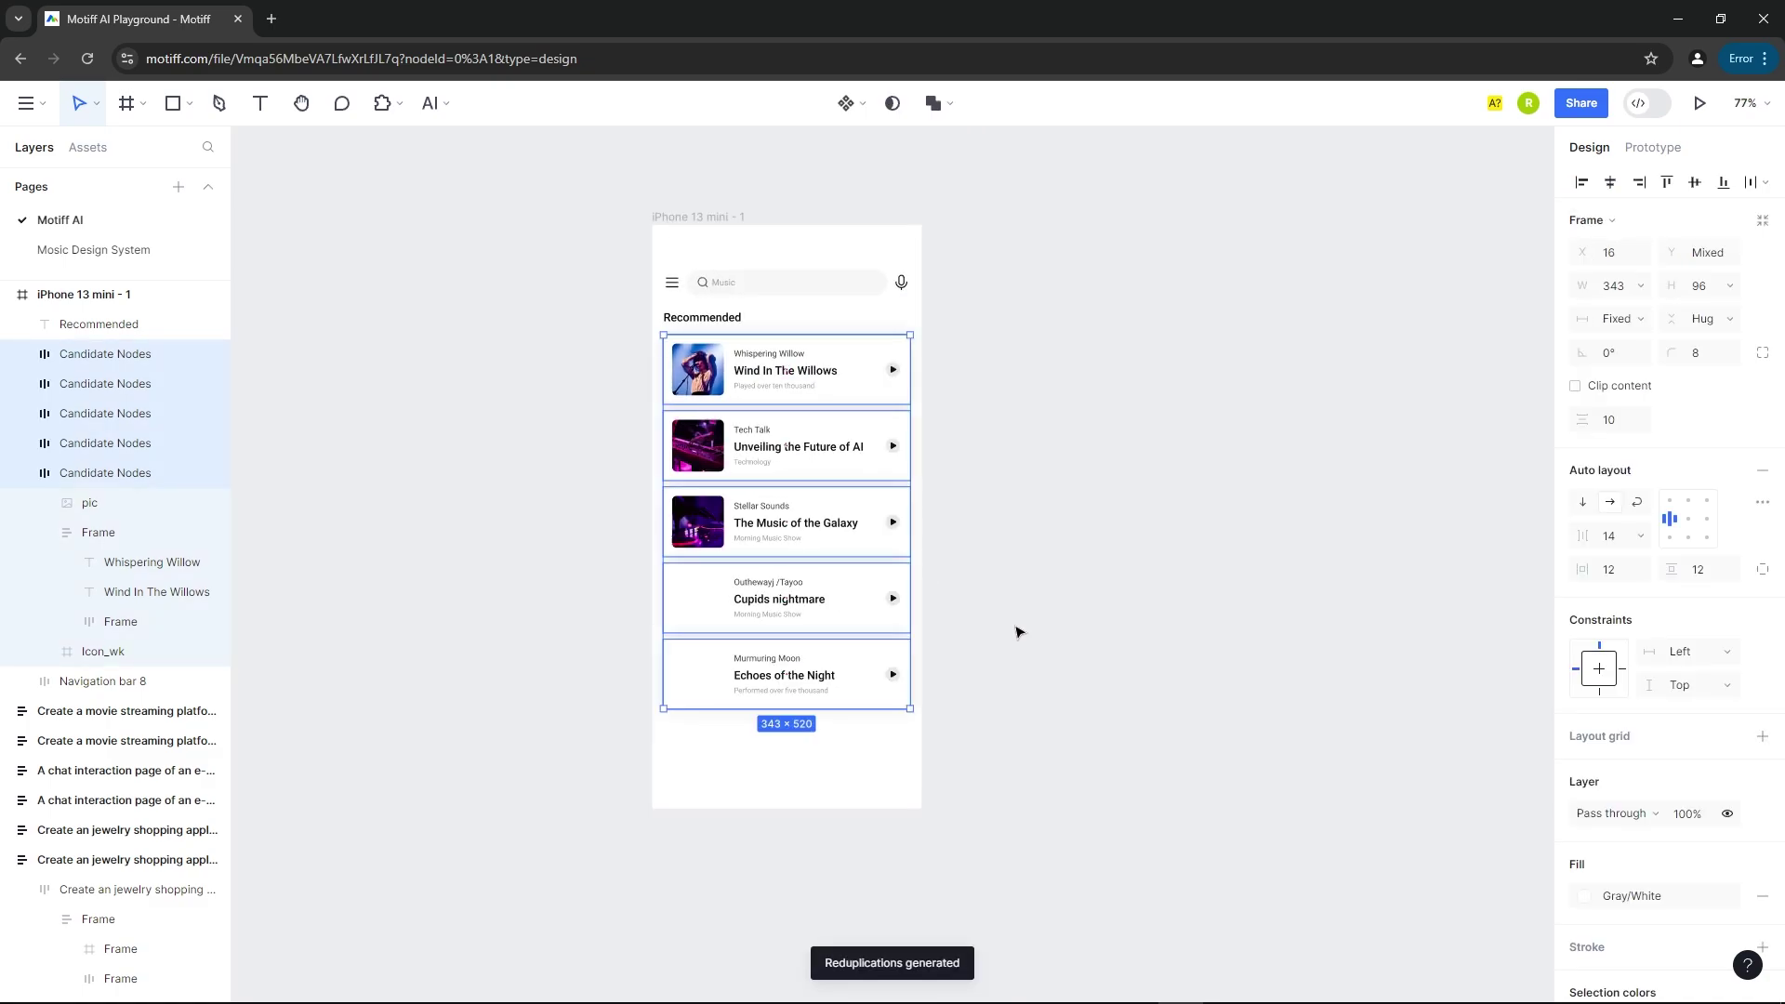
left_click(1017, 632)
scroll(1017, 632, "up", 3)
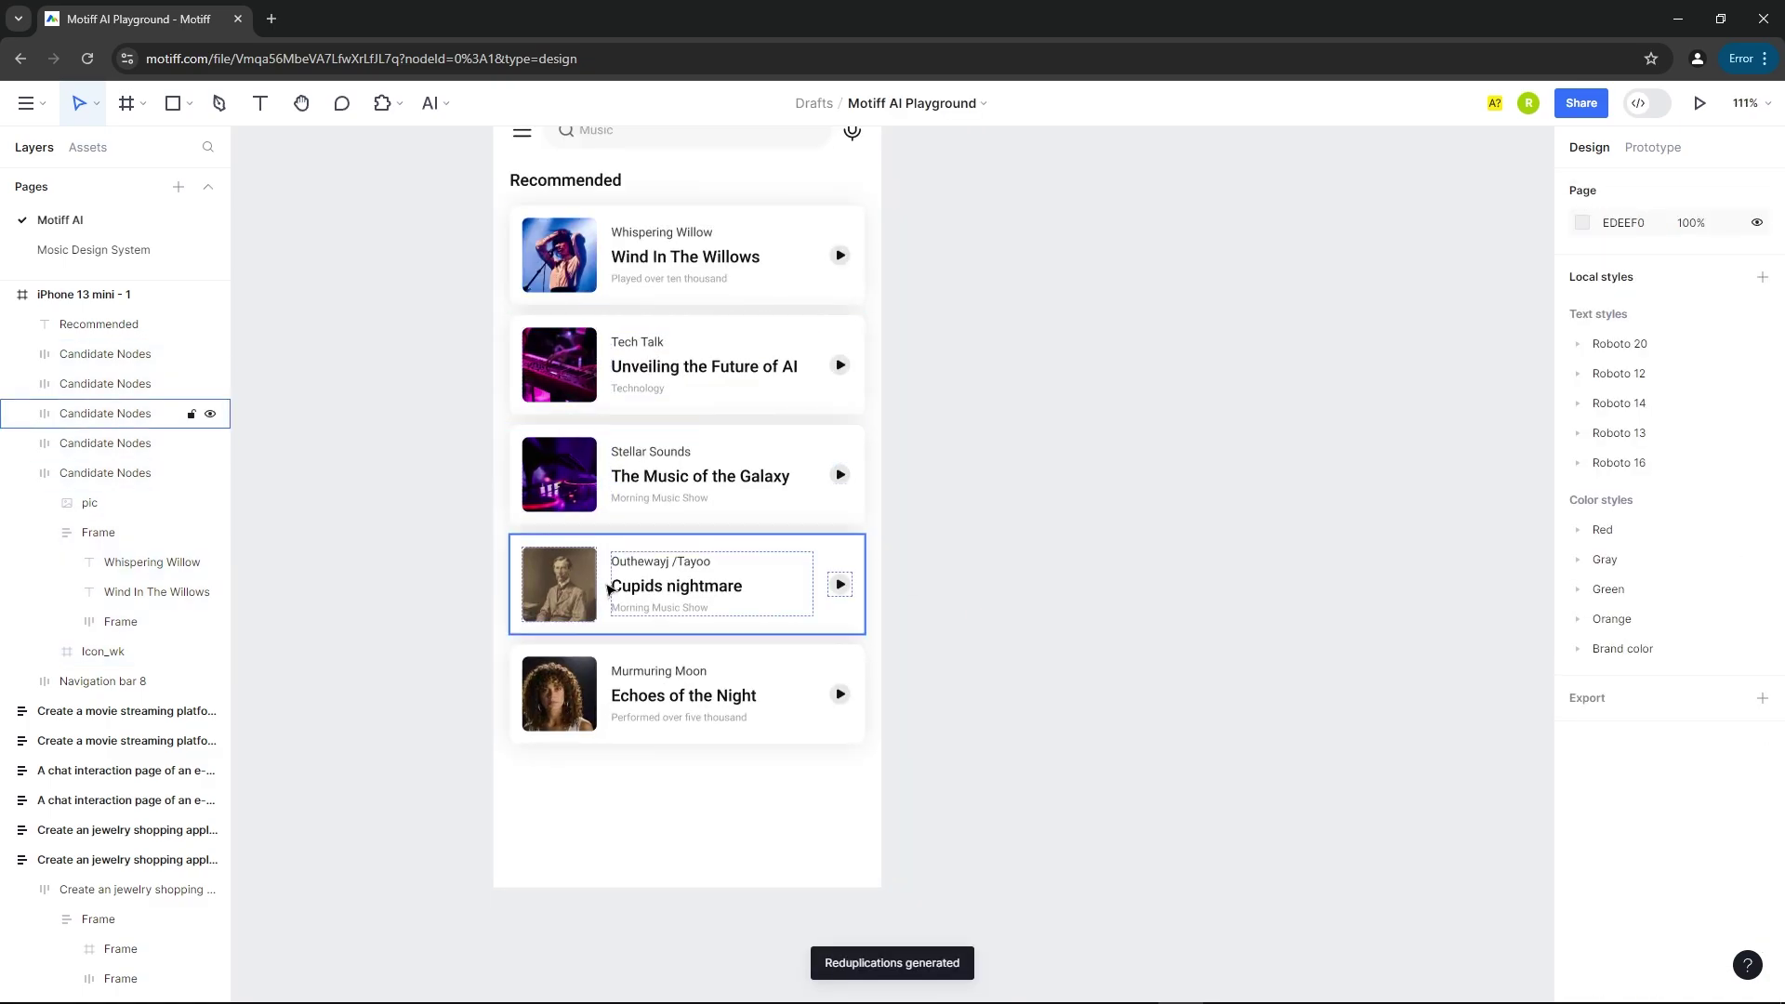
scroll(492, 299, "down", 3)
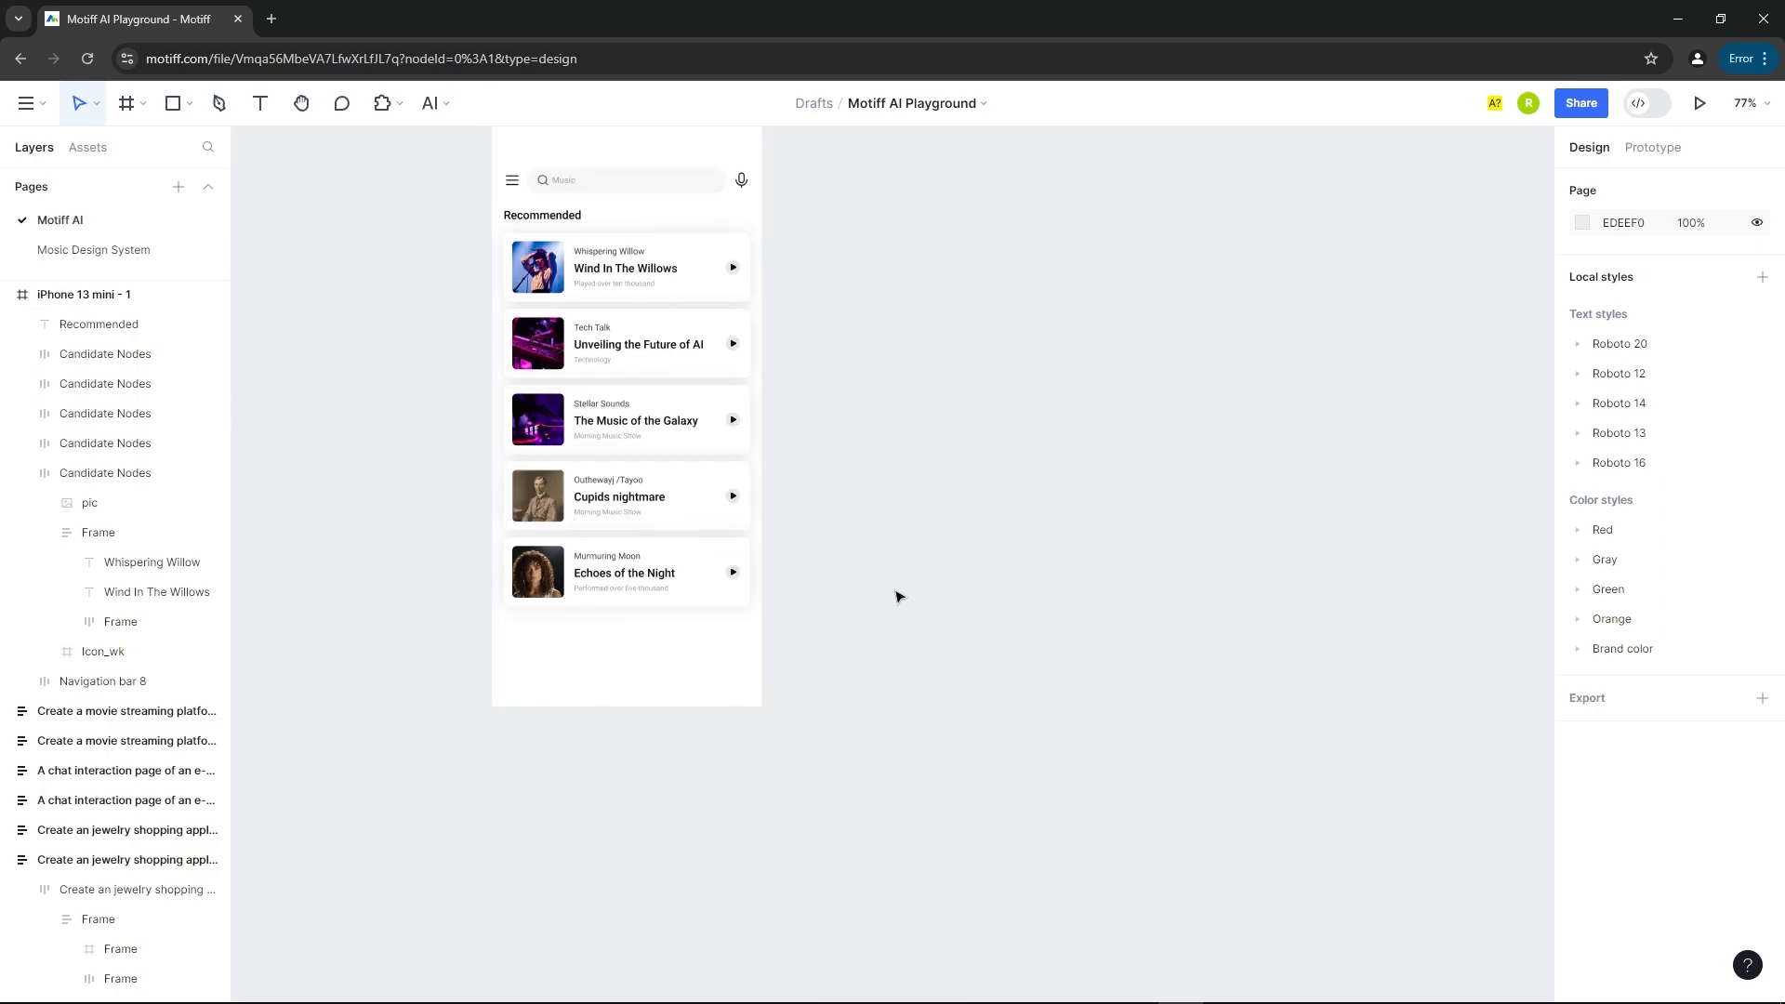
Use AI Magic Box on a 360 × 62 area below the cards to find "bottom navbar" and insert the tab bar with its second icon highlighted.
left_click(431, 103)
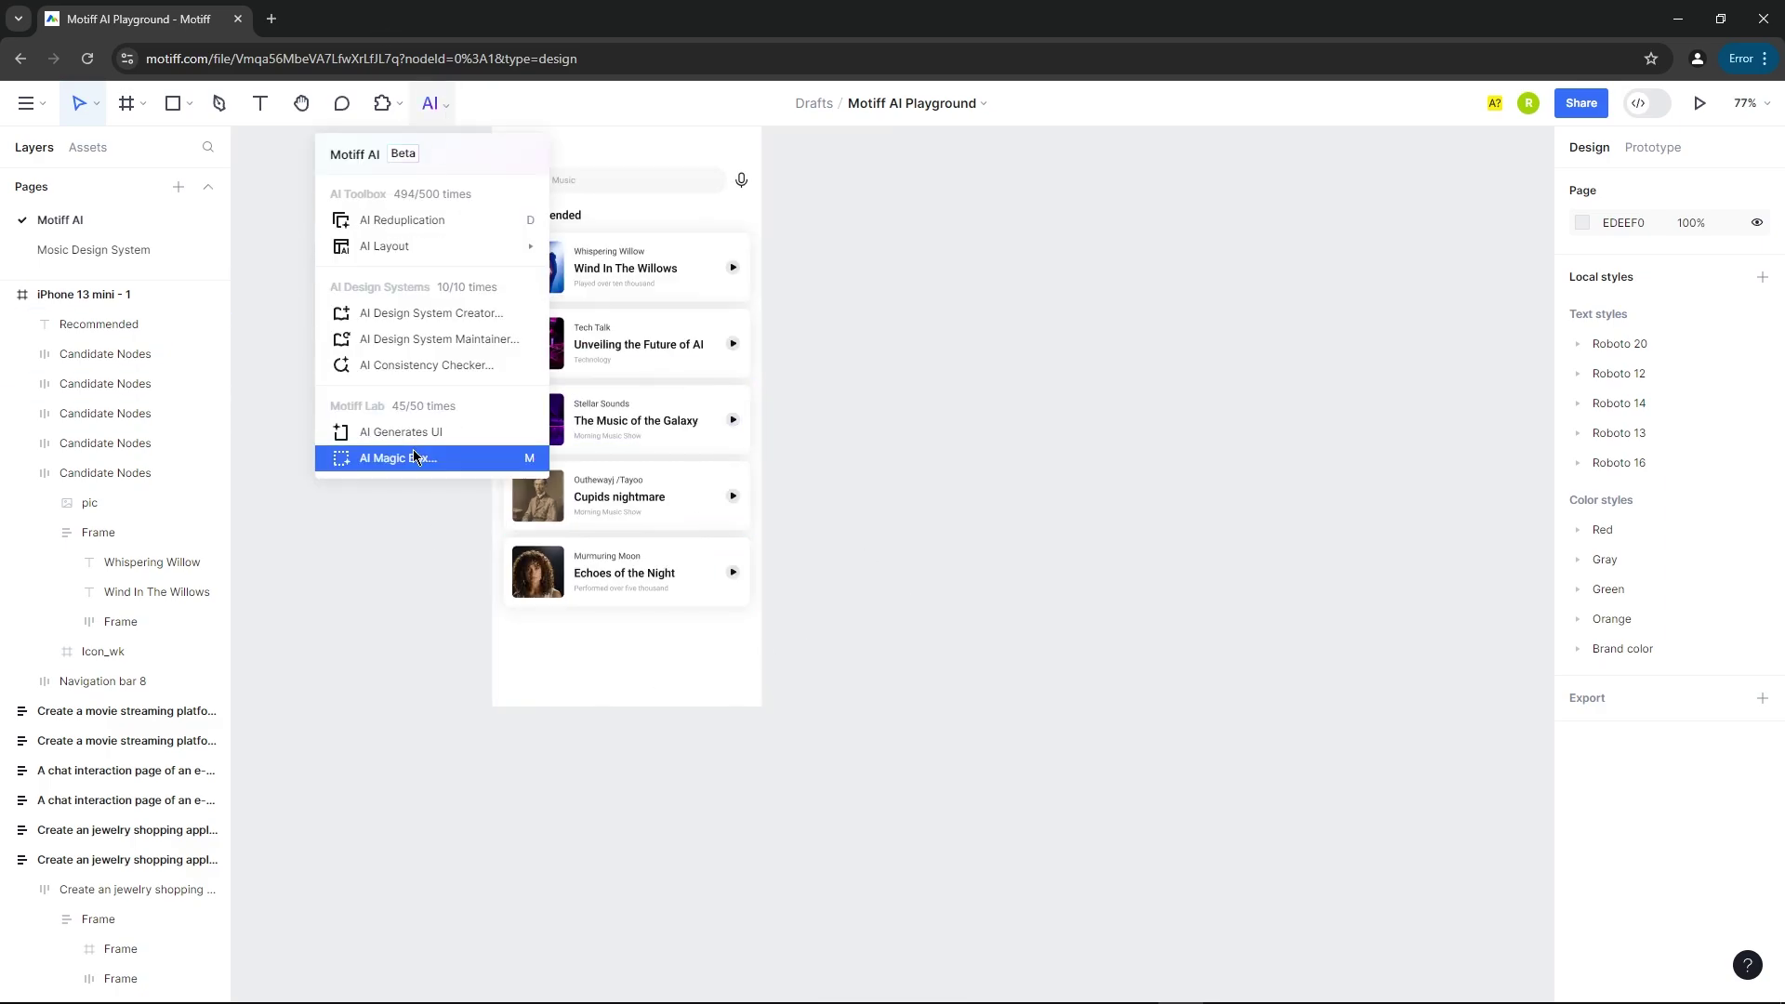
left_click(415, 457)
left_click_drag(497, 649, 755, 693)
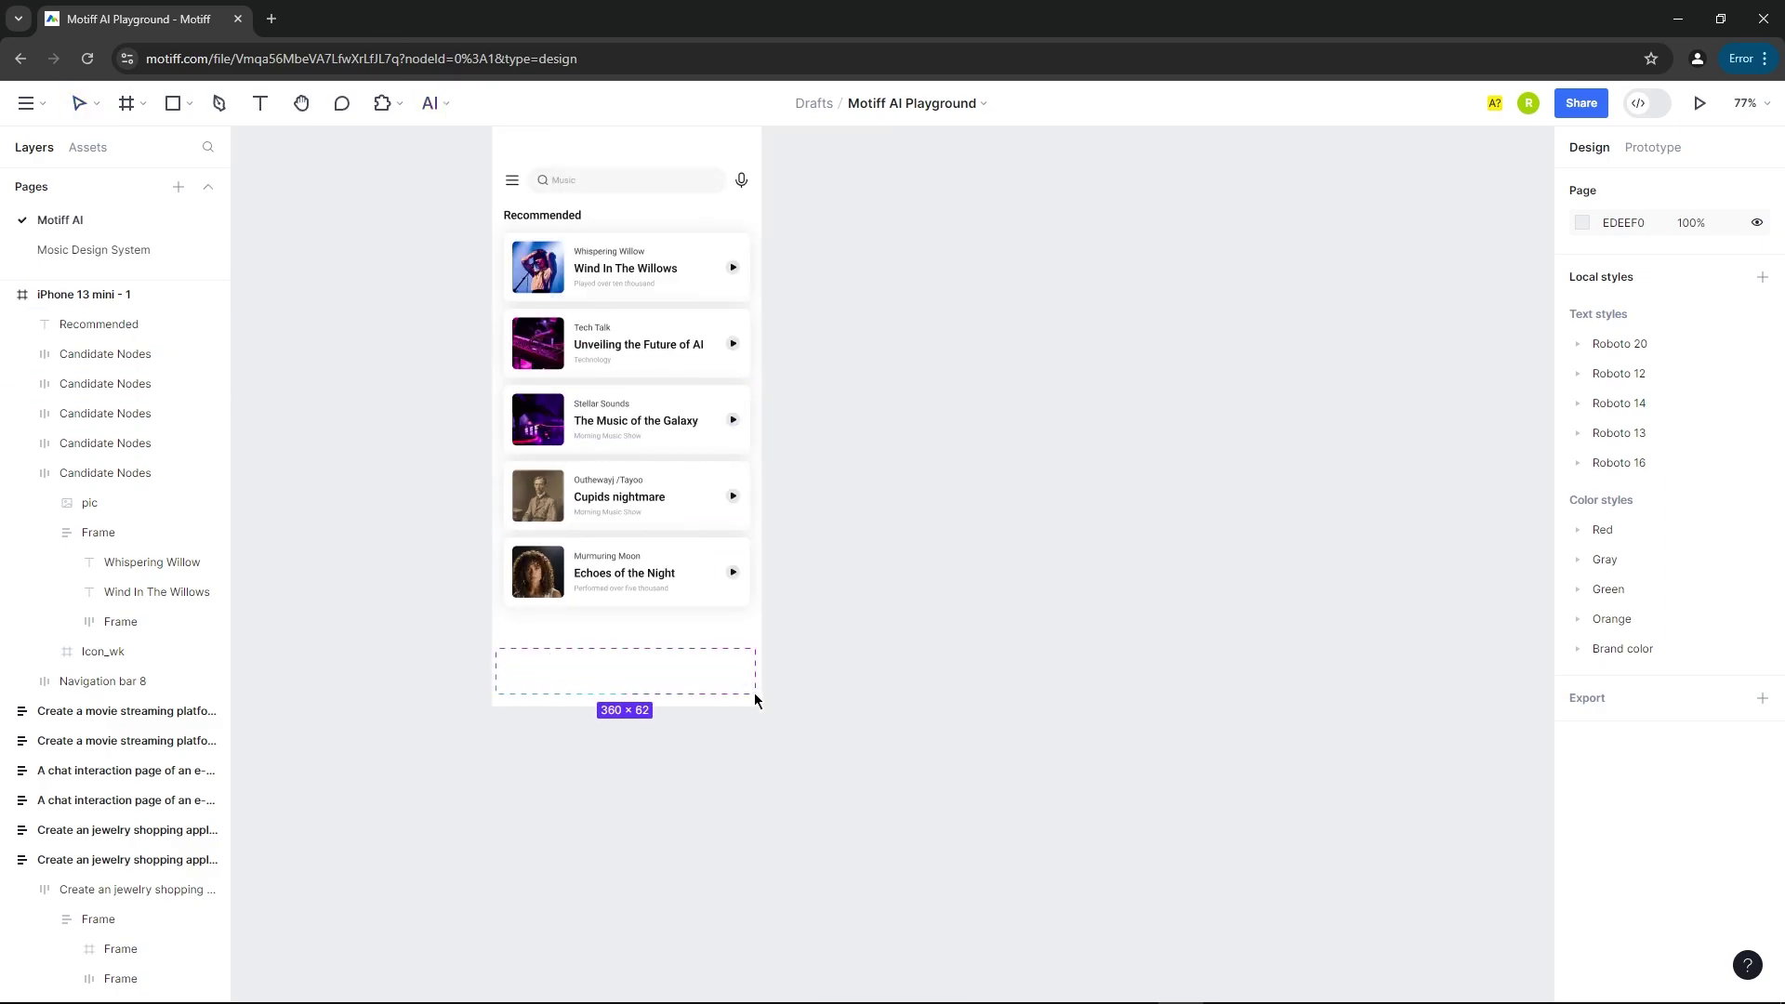
type("bottom navbar")
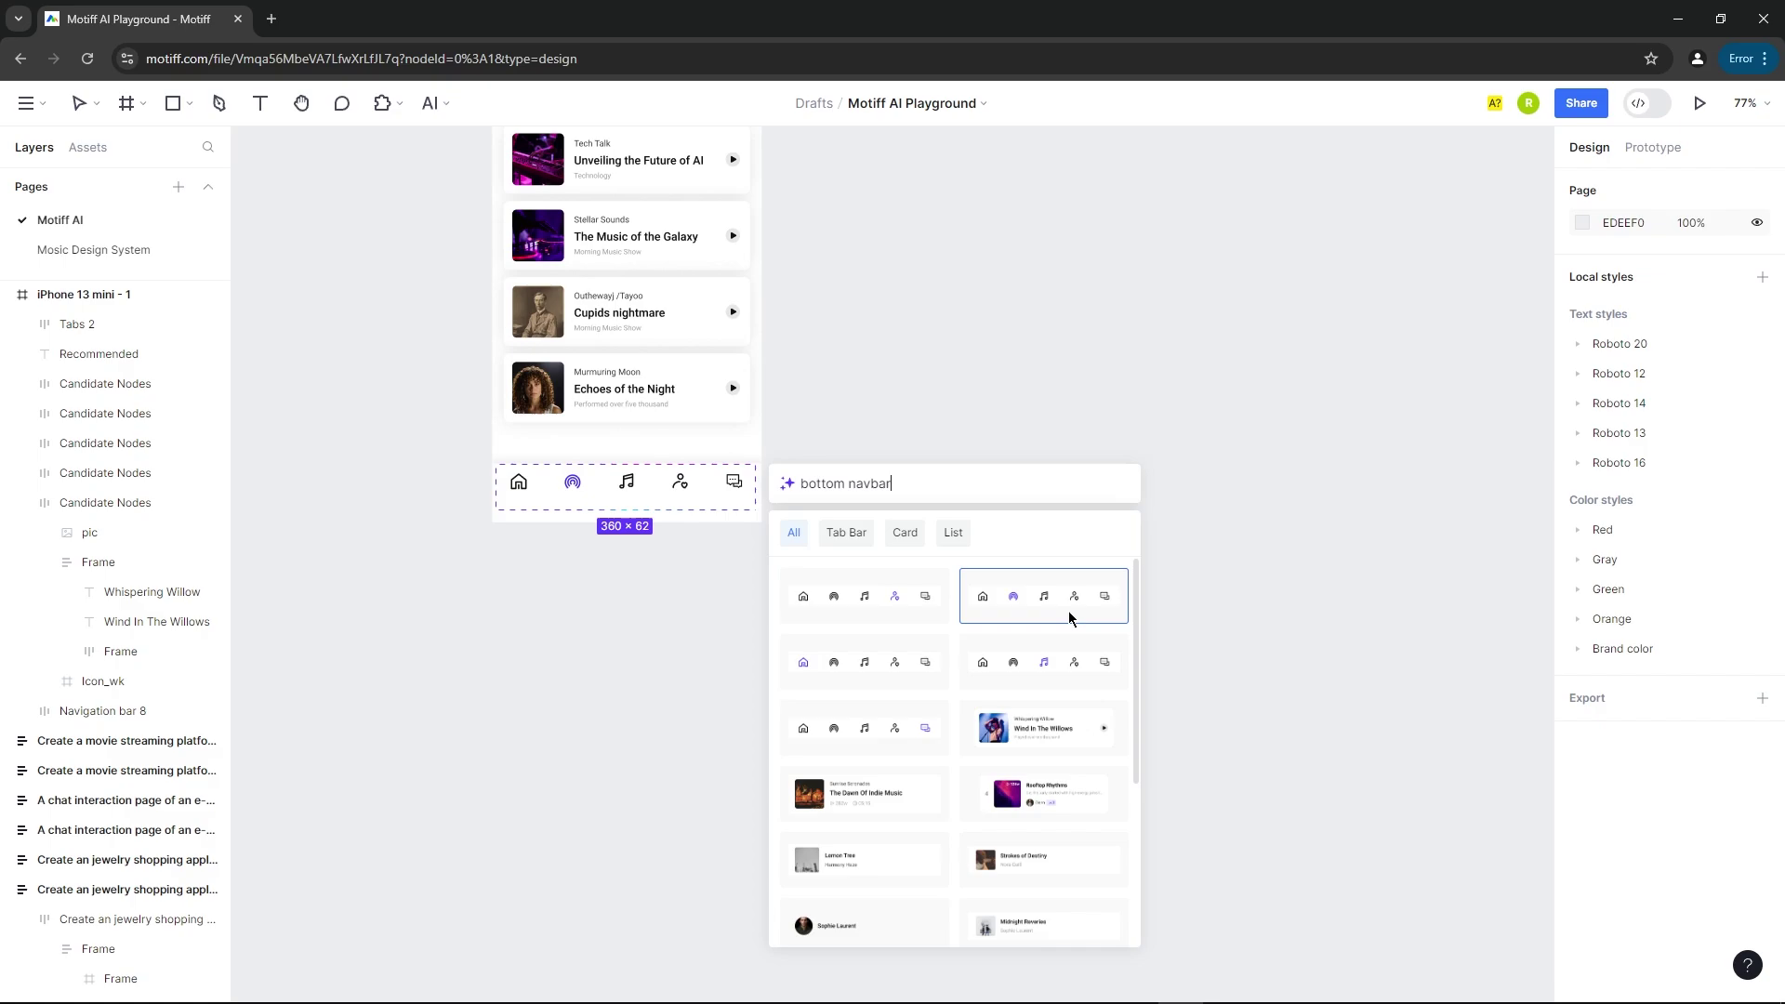
left_click(1042, 605)
left_click(917, 471)
scroll(480, 411, "up", 4)
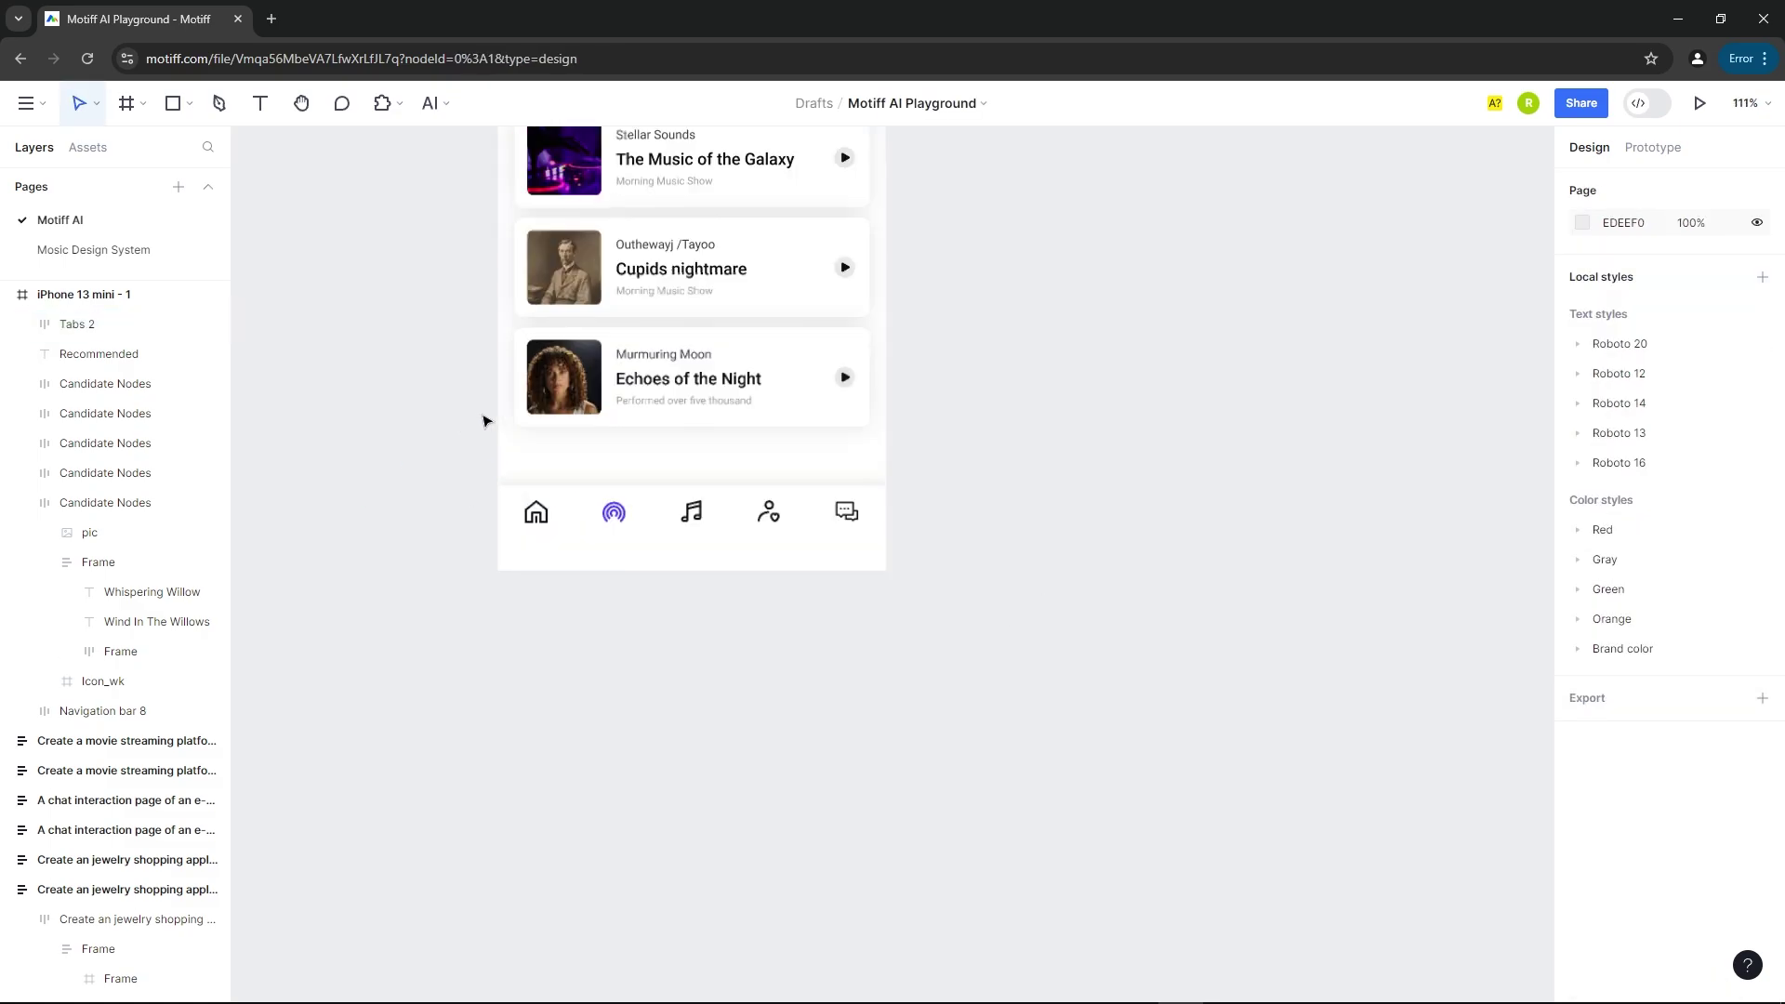
Move the tab bar down to the bottom edge of the phone frame.
left_click(749, 554)
left_click_drag(781, 563, 809, 616)
left_click(1092, 491)
Apply AI Reduplication to the "Echoes of the Night" card, adding two more cards below it, and review the whole music screen.
left_click(614, 423)
scroll(494, 427, "down", 3)
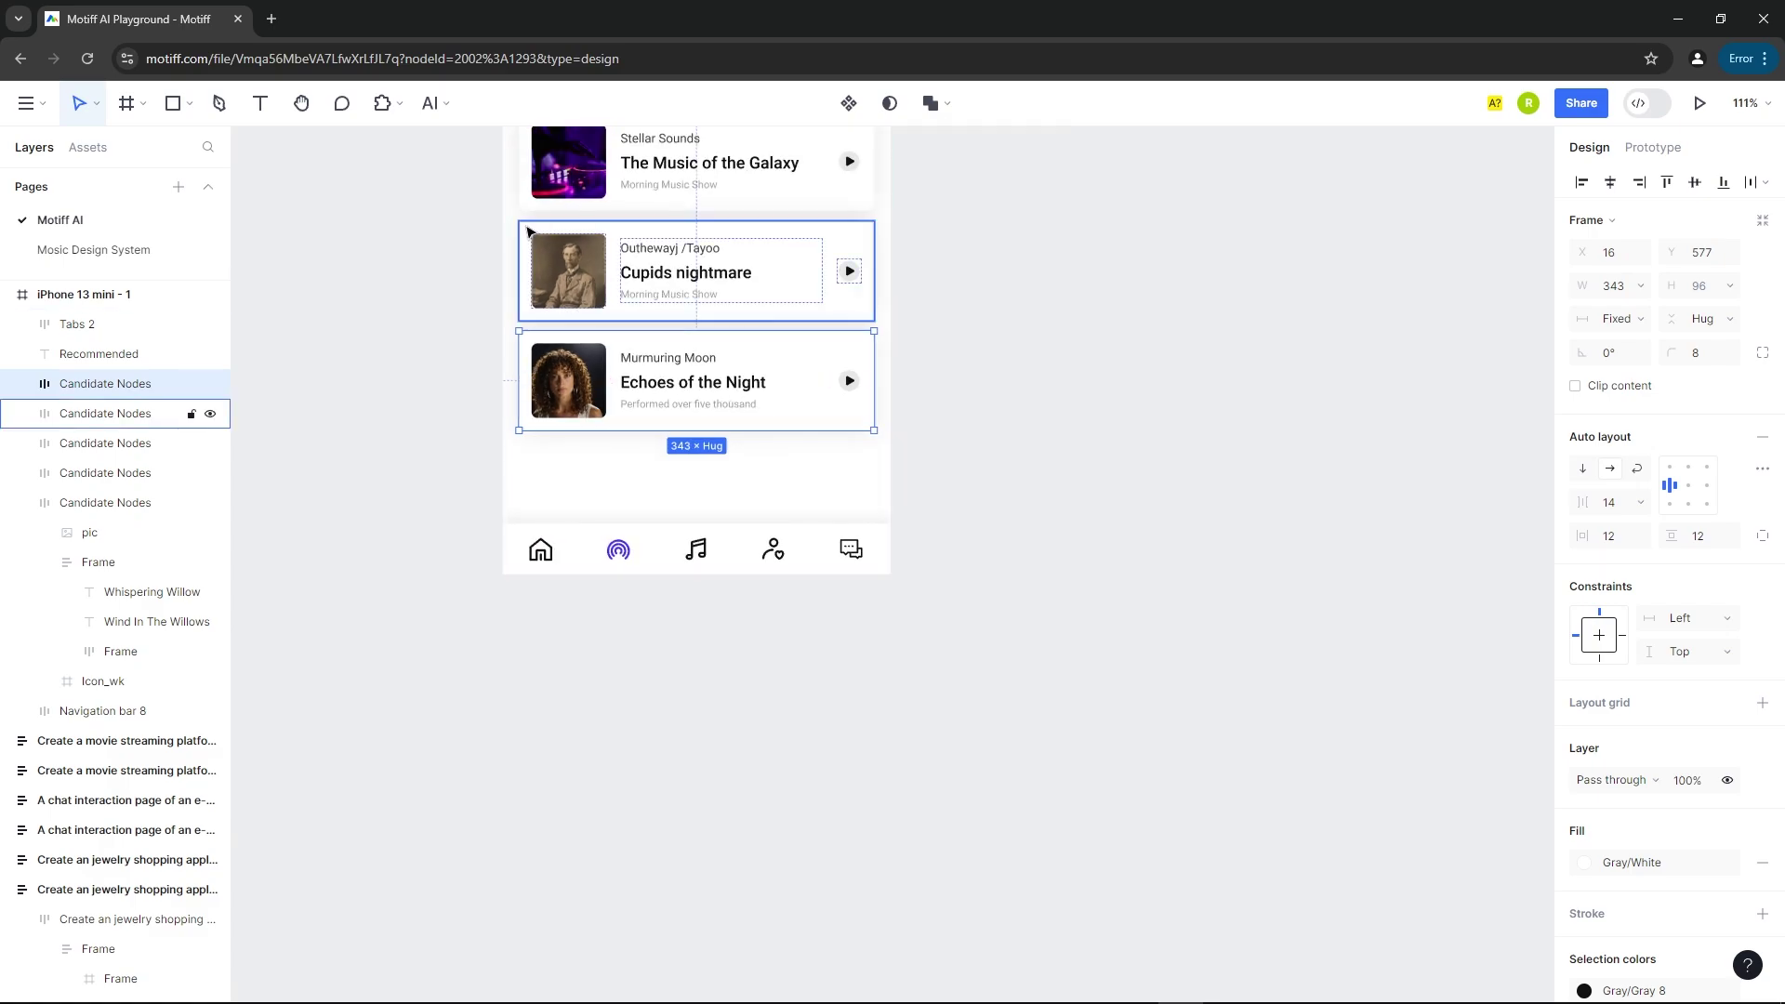
left_click(433, 103)
mouse_move(400, 257)
left_click(462, 227)
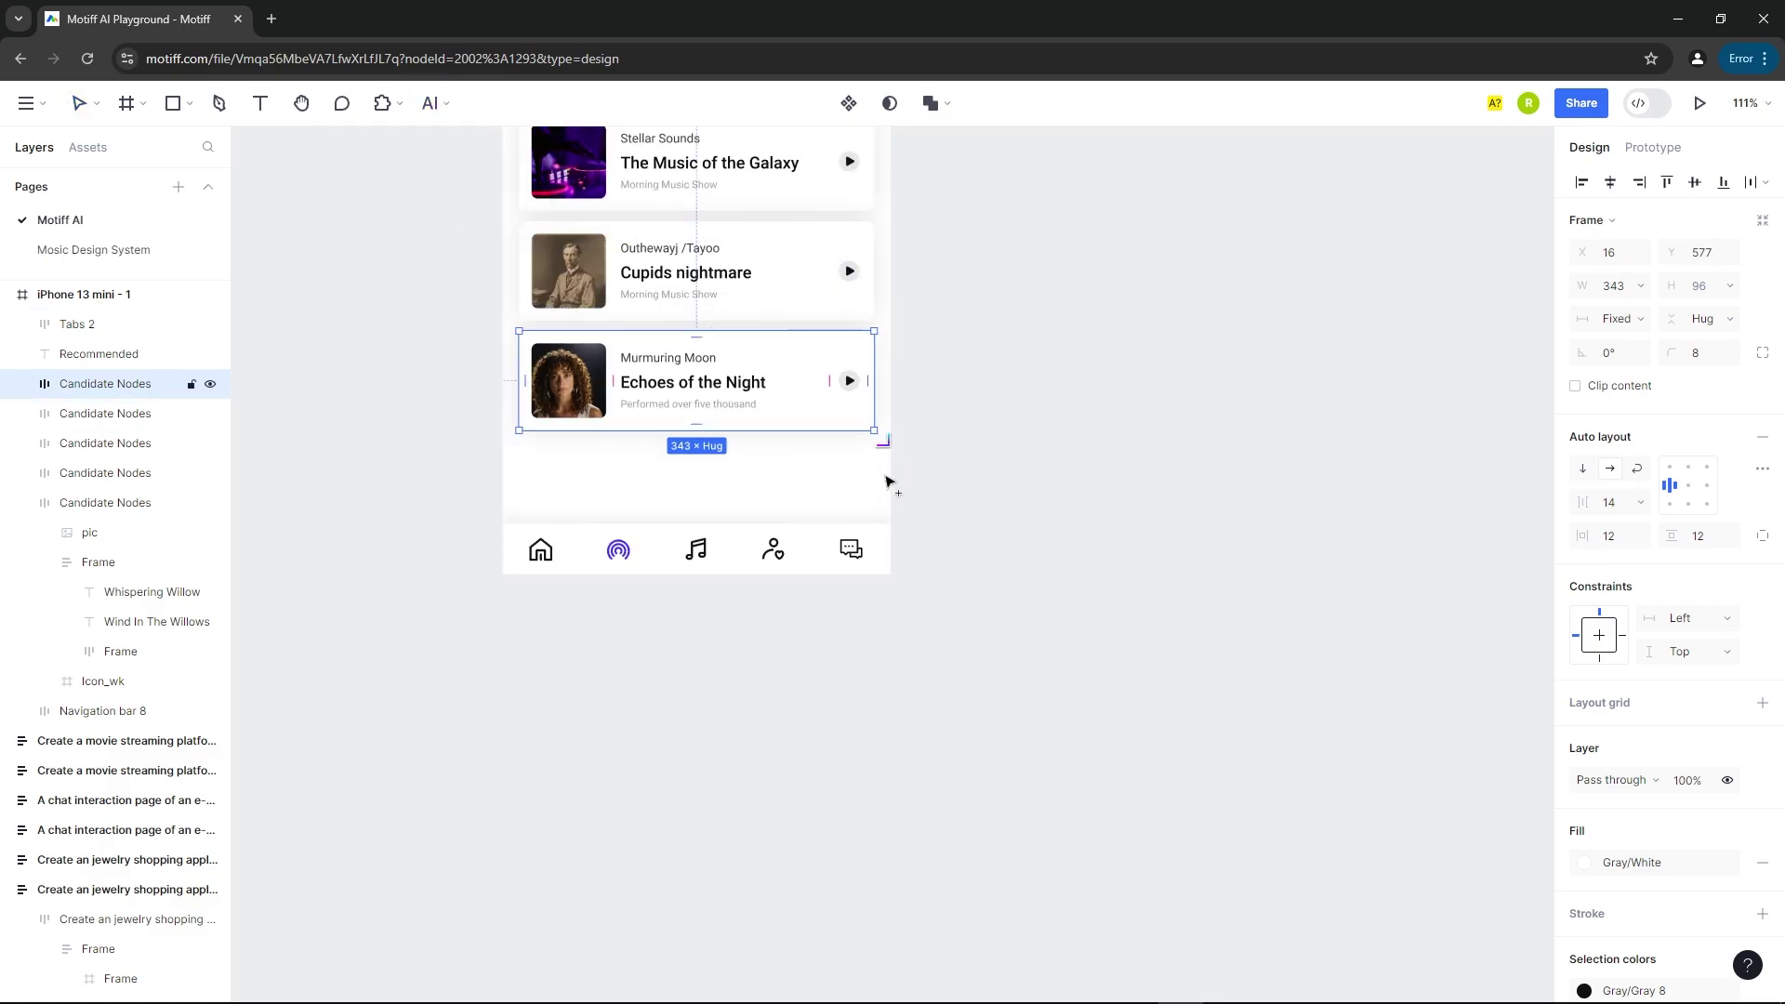
left_click_drag(889, 449, 913, 651)
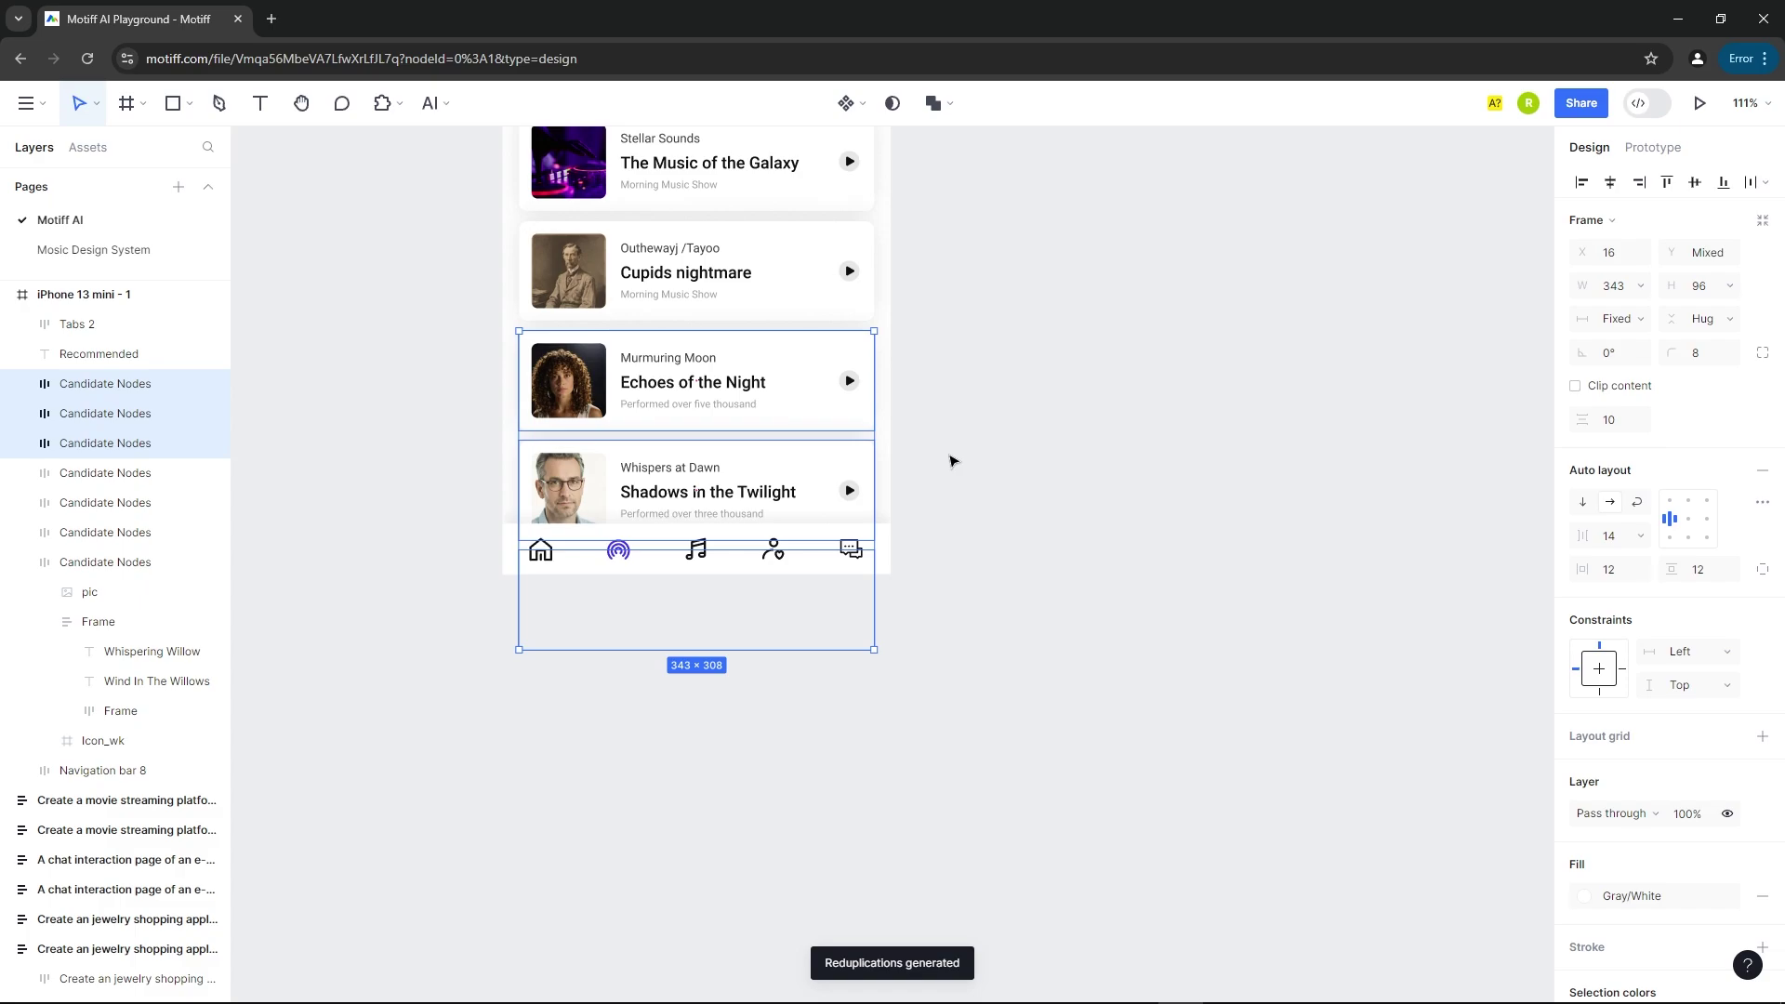
left_click(950, 461)
scroll(980, 415, "up", 2)
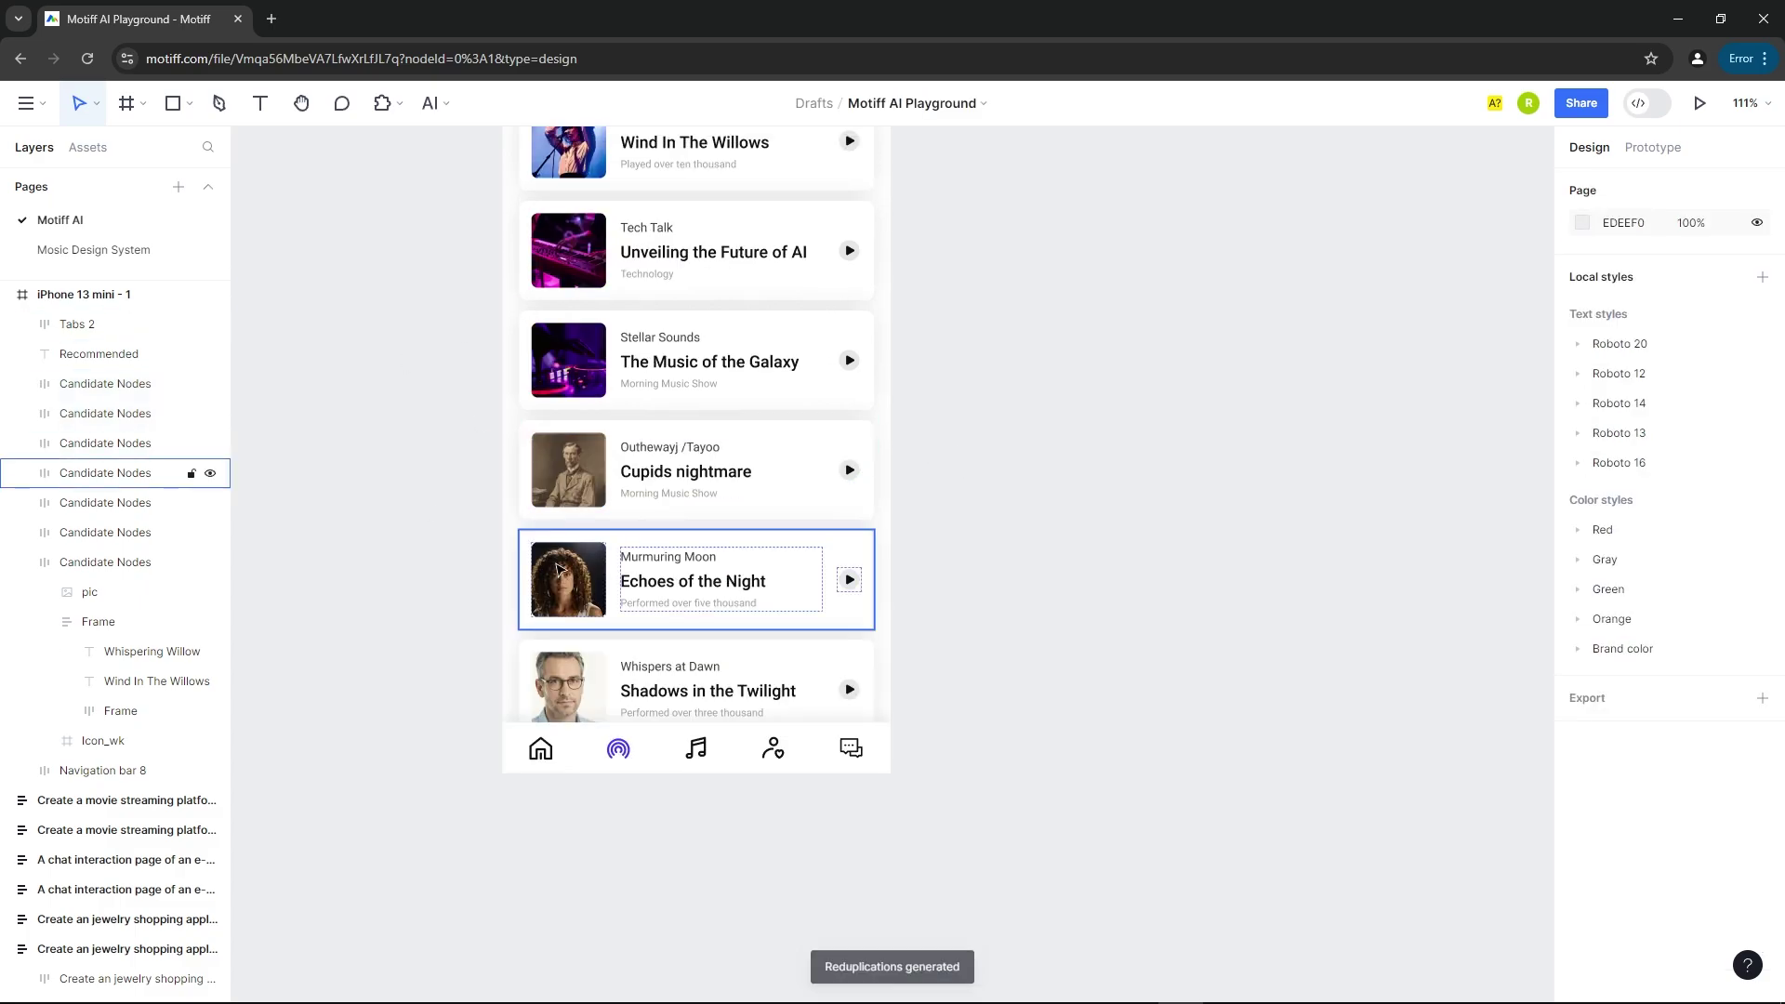
scroll(558, 569, "down", 3)
scroll(477, 281, "up", 1)
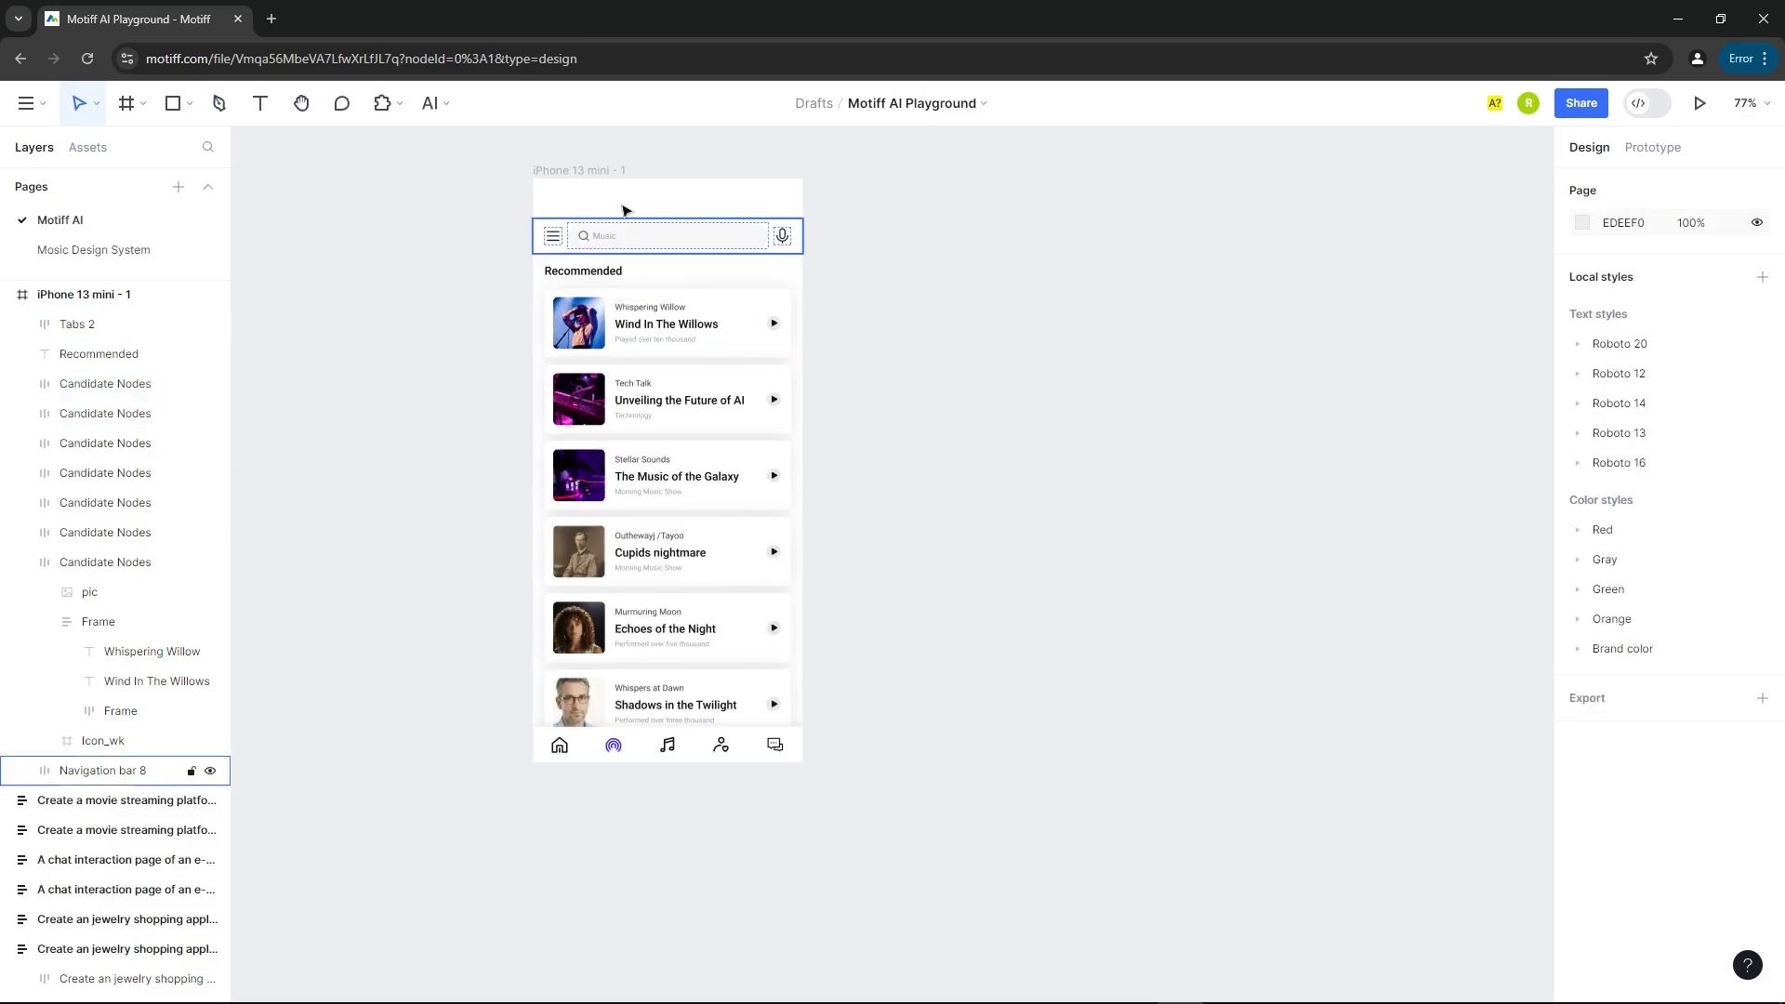
scroll(462, 558, "up", 2)
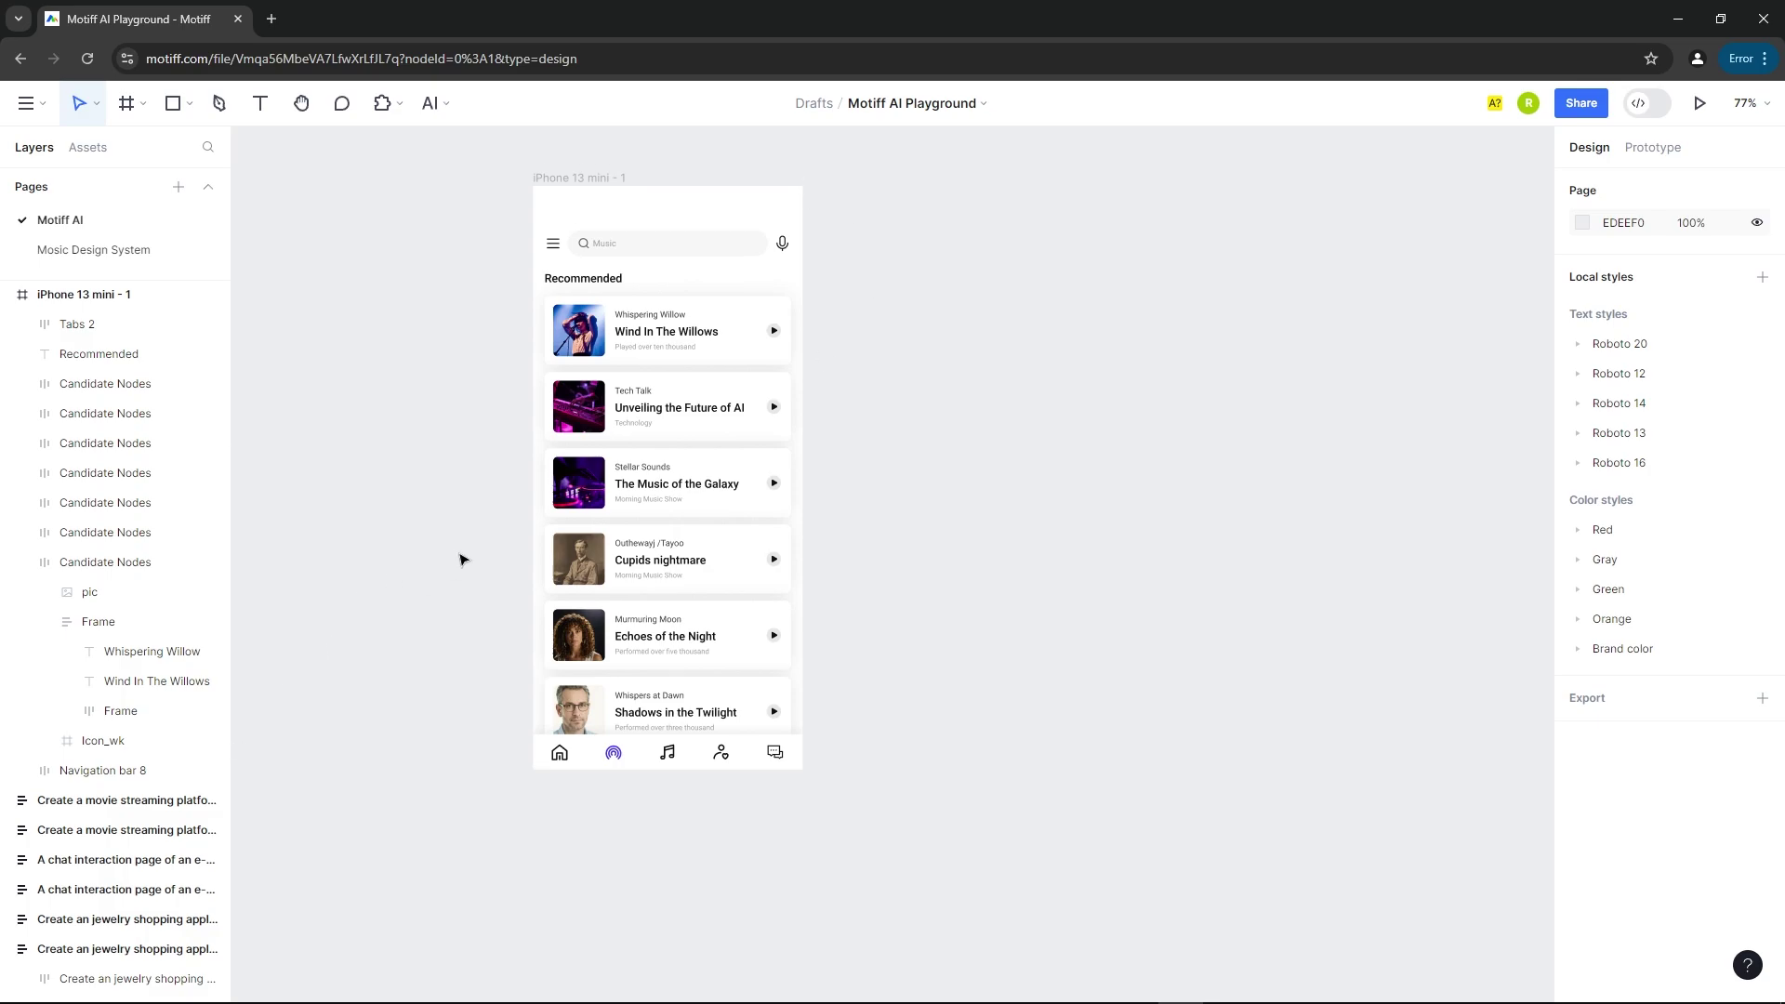
Look over the playground's tutorial rows and locate the AI Design System Creator section.
scroll(558, 354, "down", 1)
scroll(1311, 391, "down", 10)
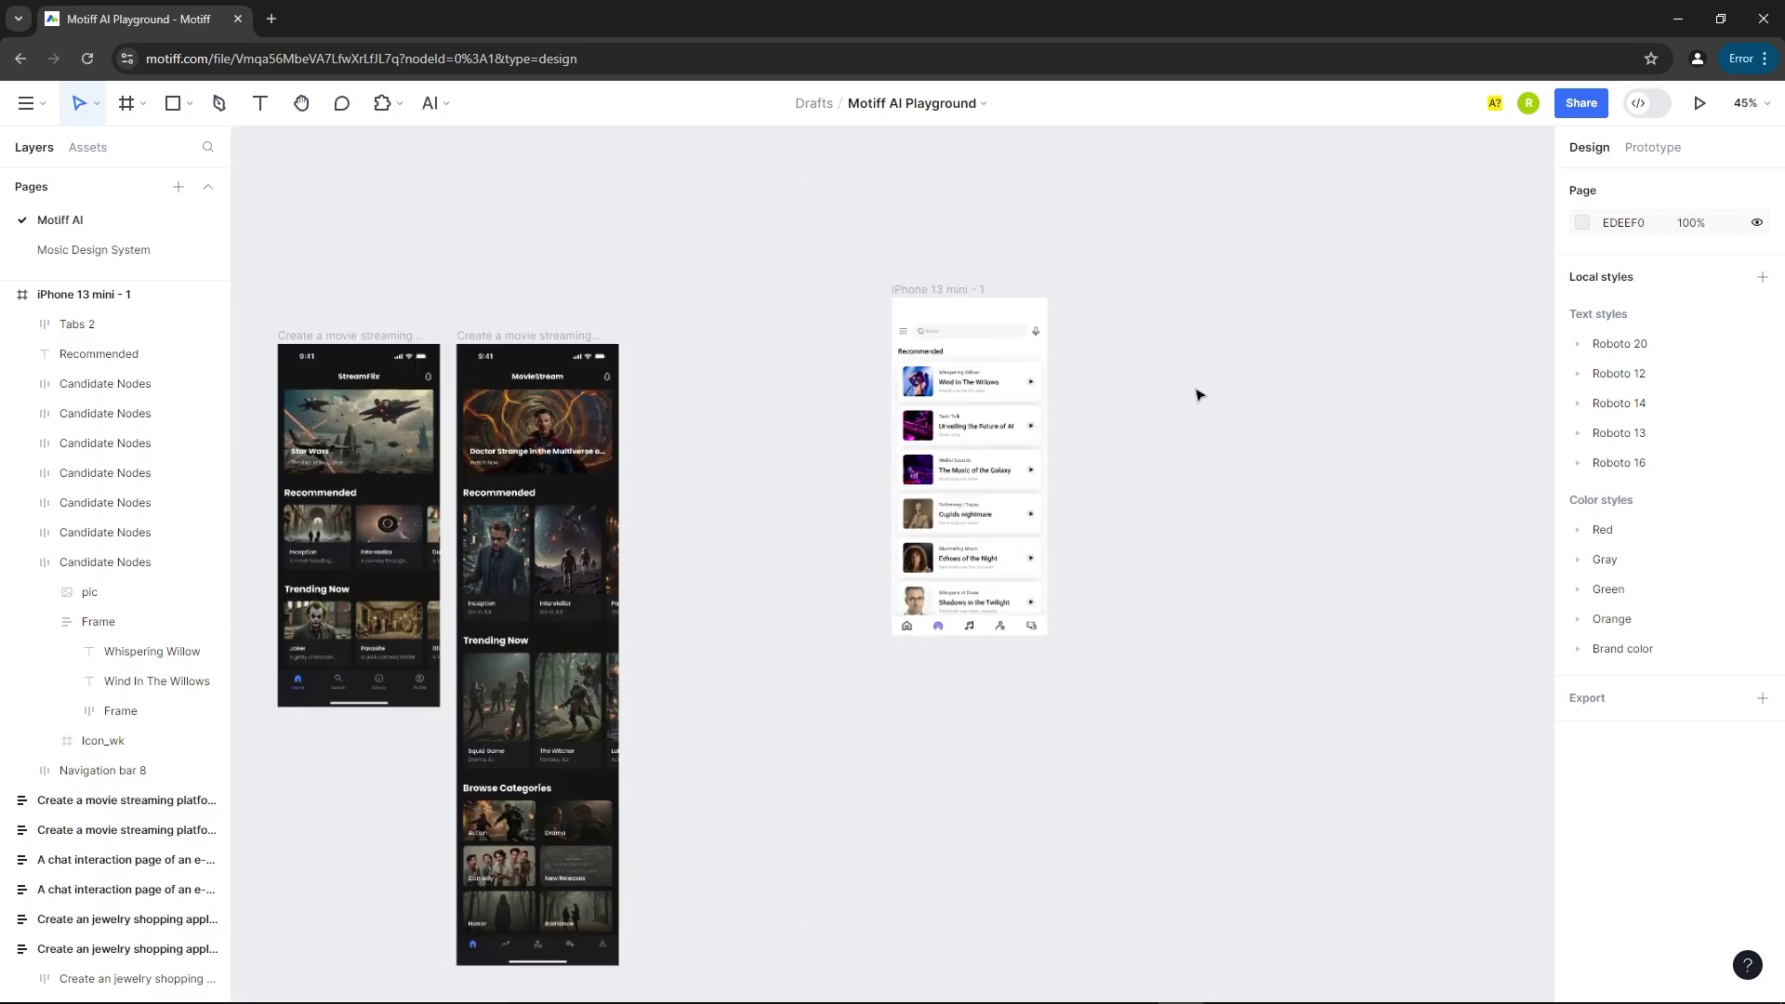
scroll(1113, 570, "down", 6)
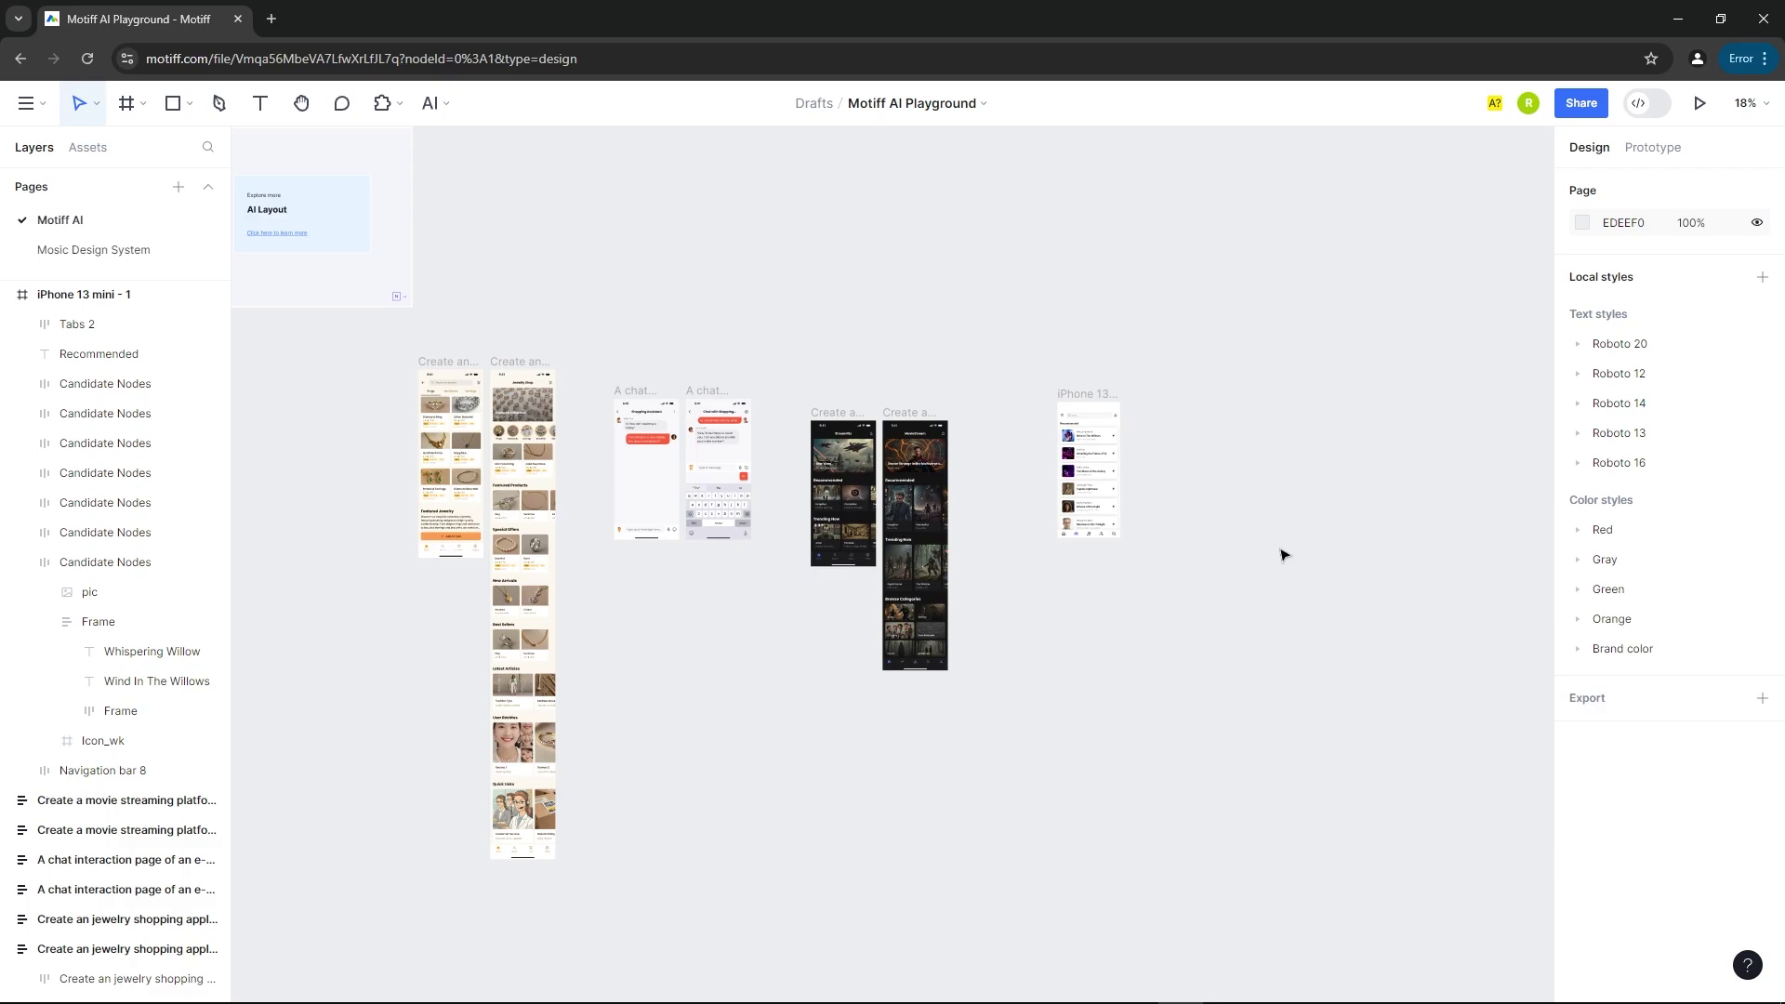
scroll(837, 632, "up", 5)
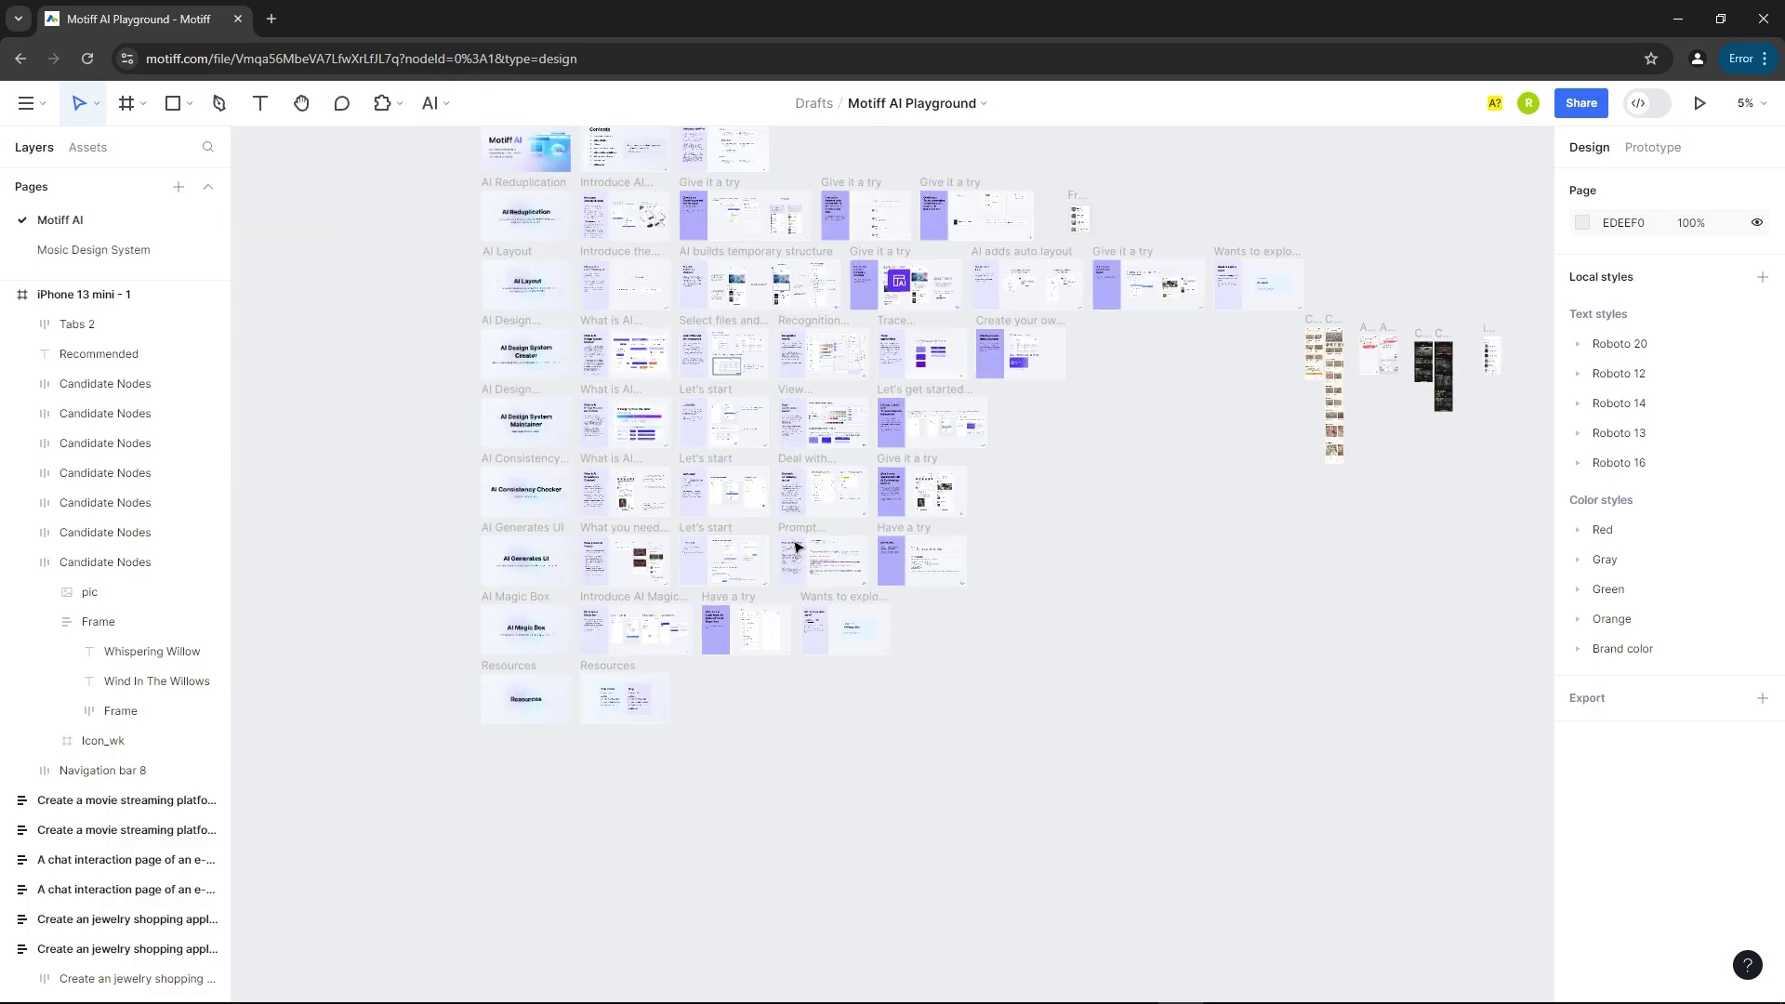
scroll(469, 555, "up", 1)
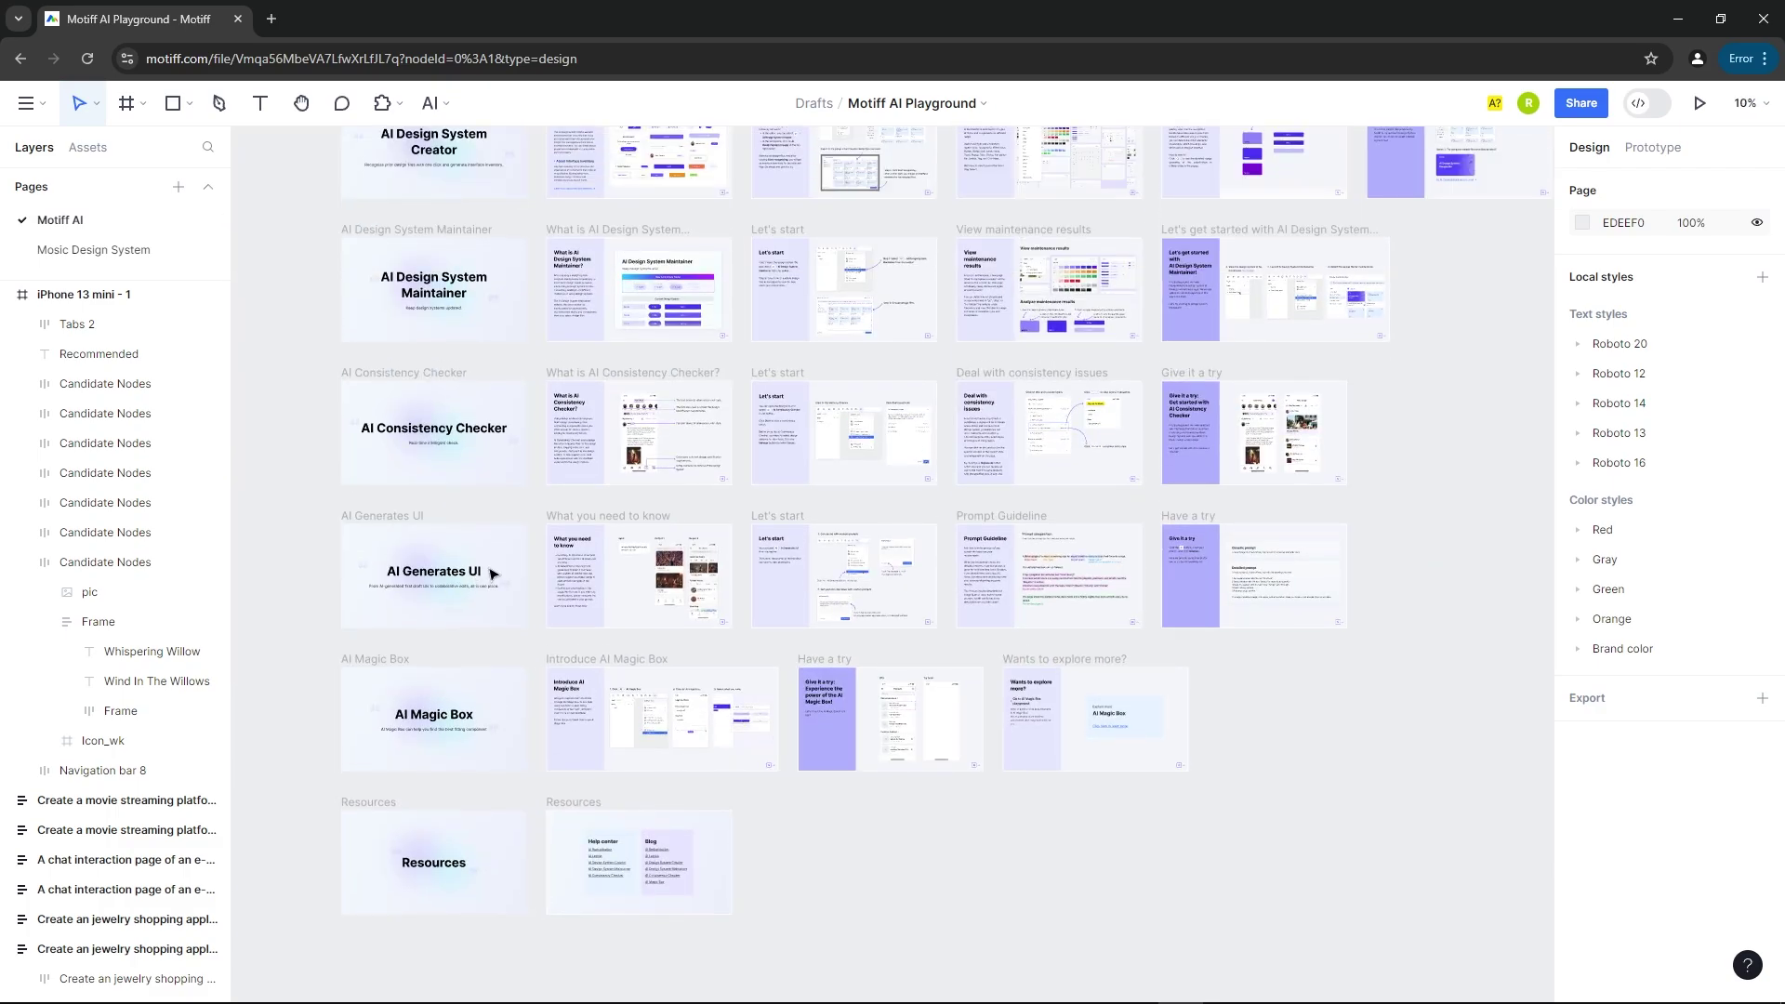
scroll(588, 376, "up", 3)
scroll(790, 553, "down", 3)
scroll(612, 452, "up", 3)
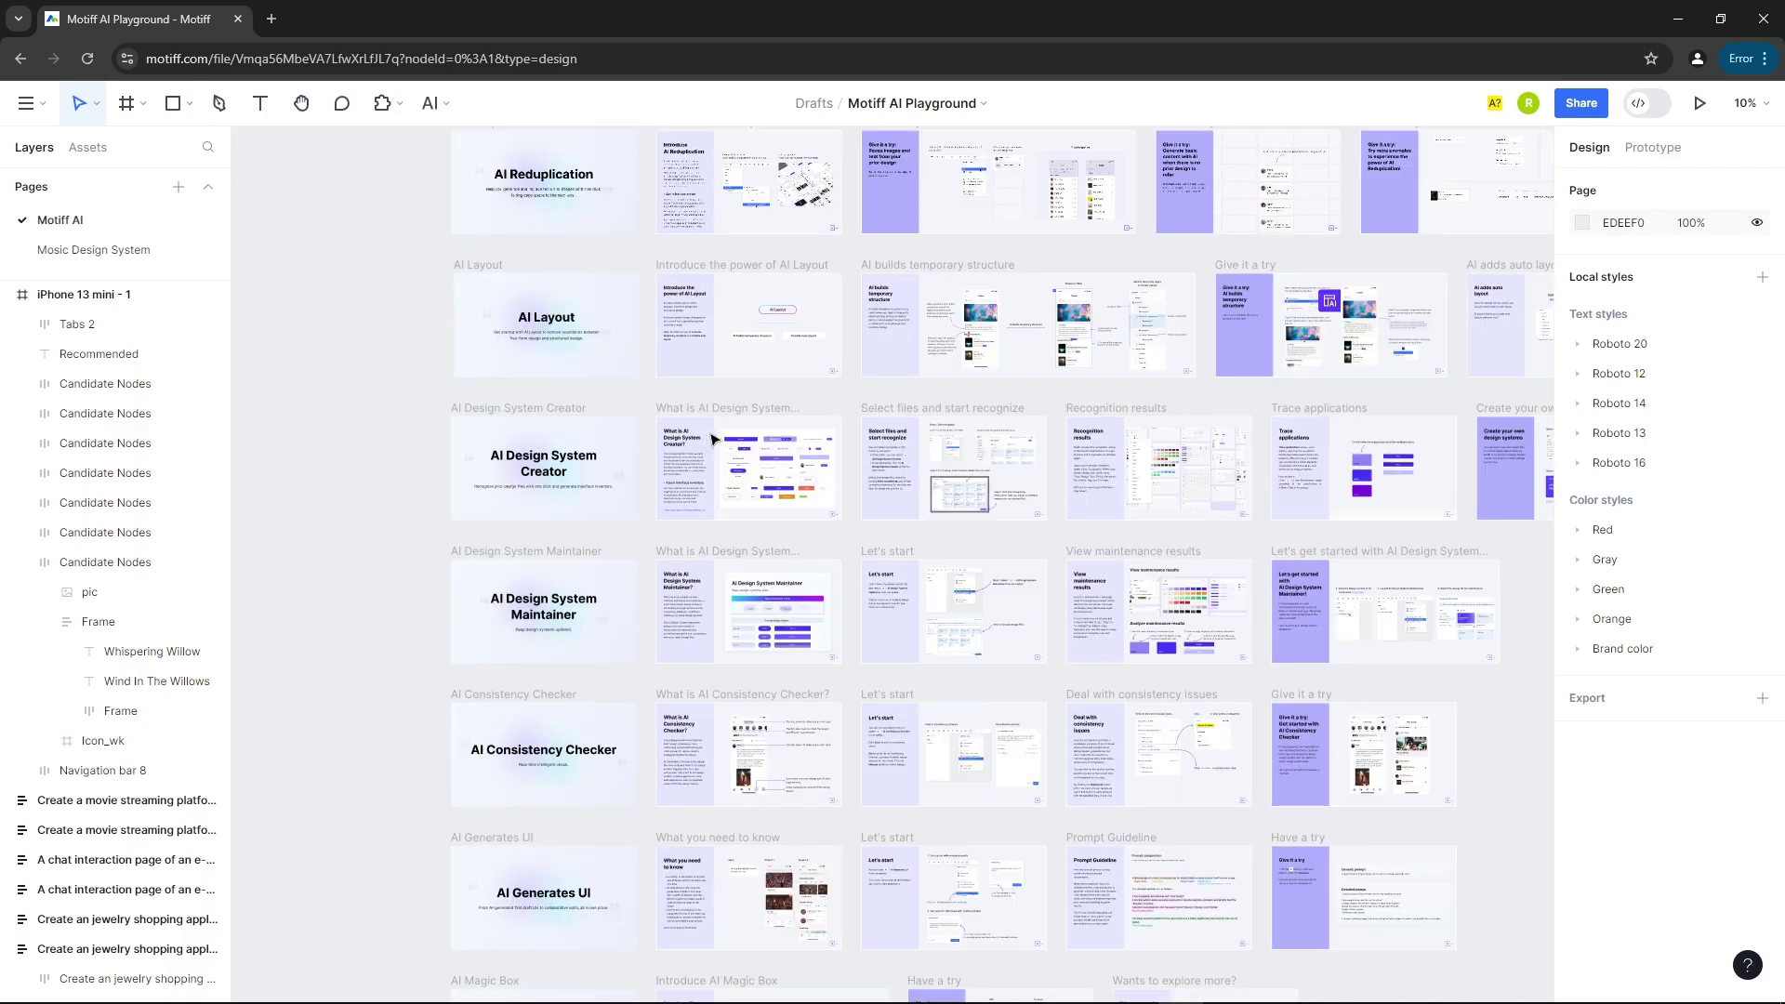
scroll(711, 437, "up", 3)
scroll(601, 399, "down", 2)
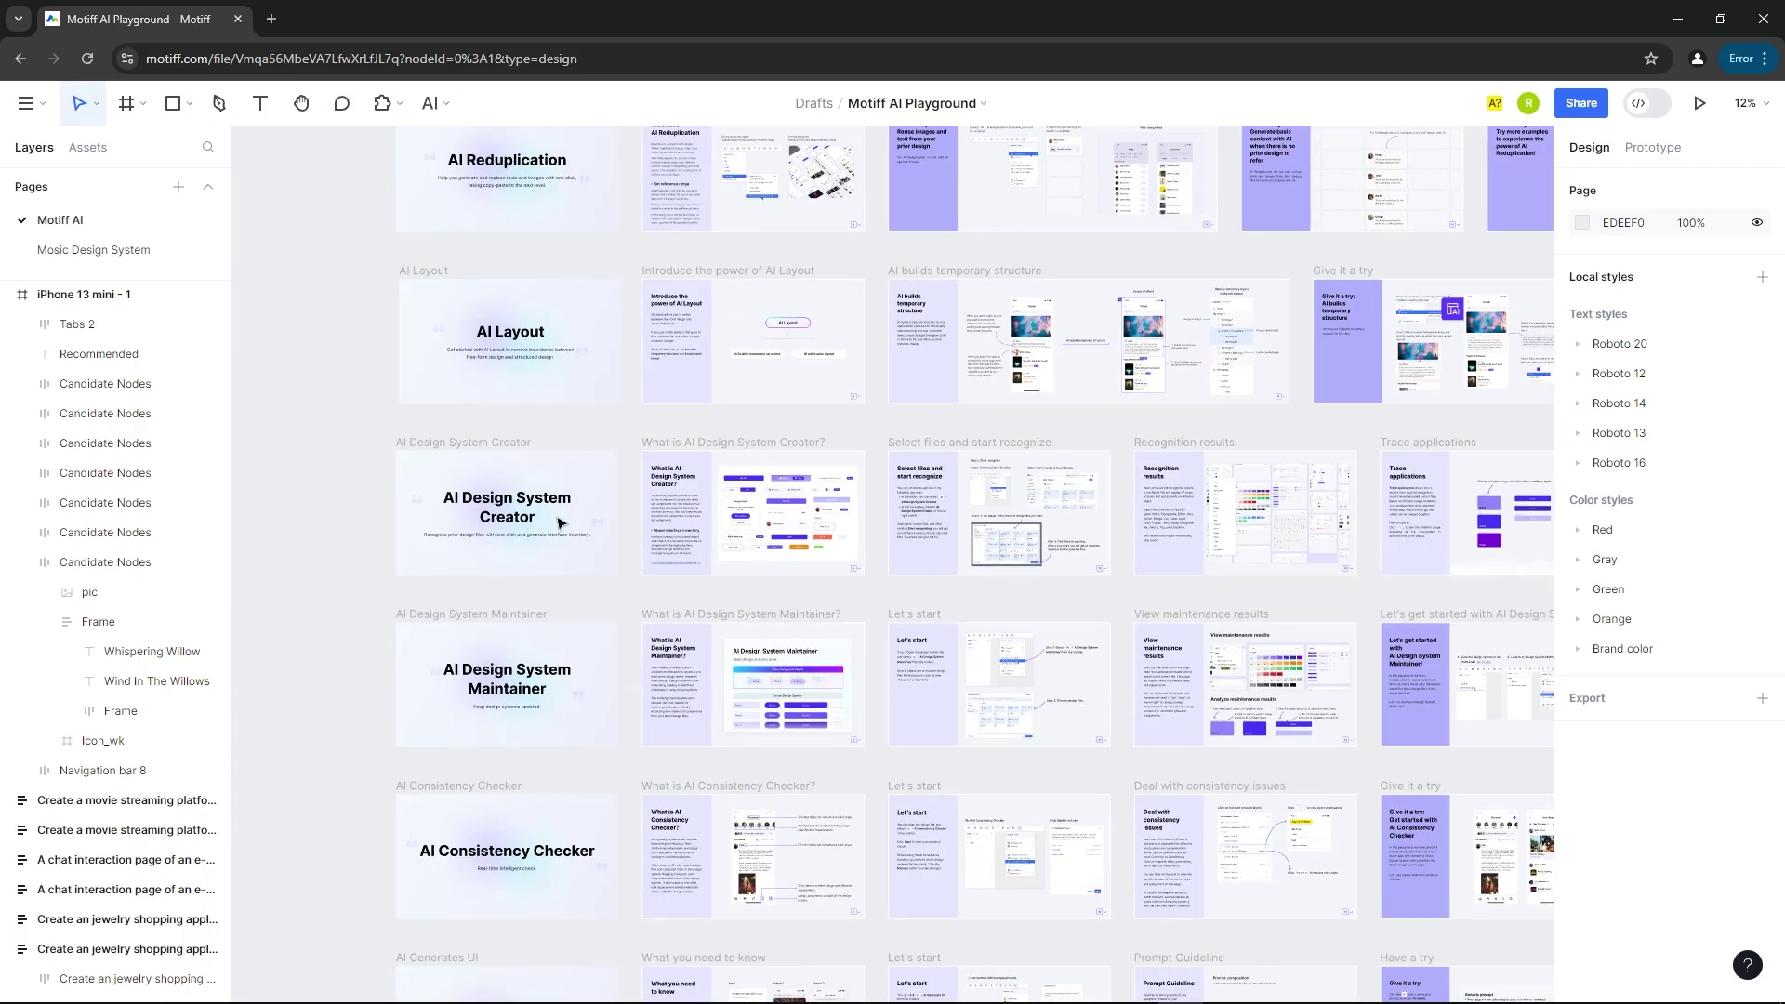
Examine the AI Design System Creator tutorial frames, from its introduction and file selection through recognition results and creating your own design systems.
scroll(558, 522, "up", 3)
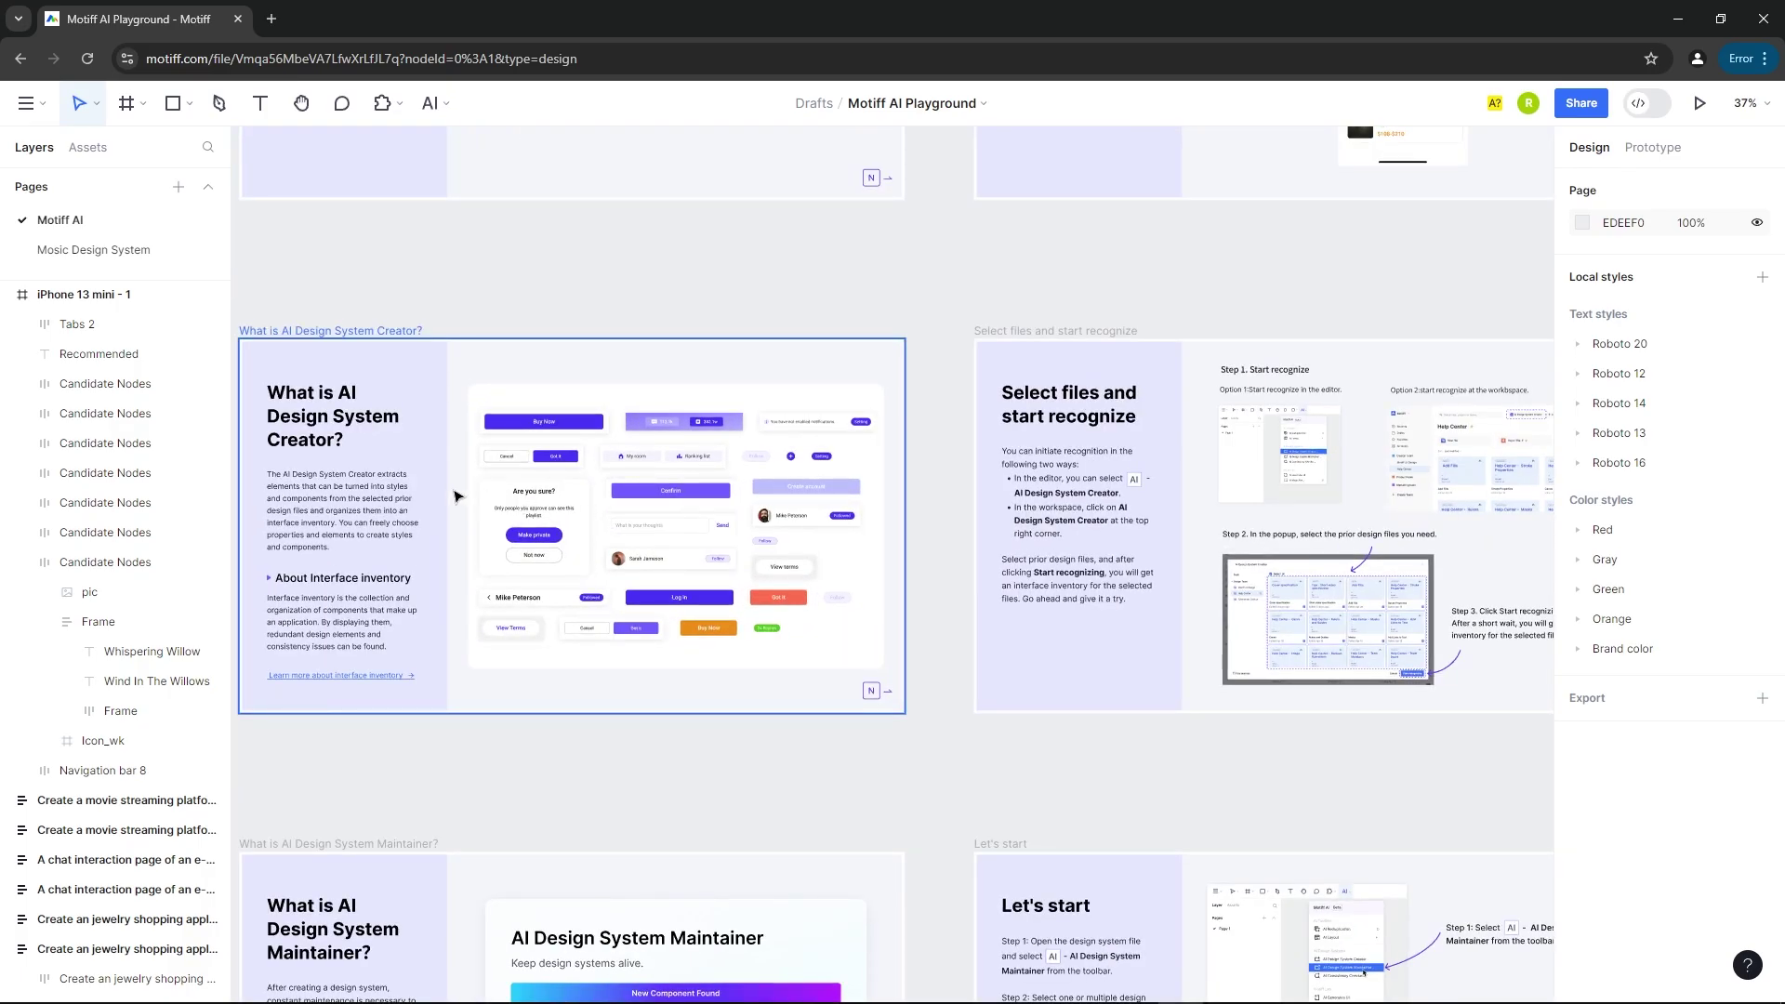
scroll(454, 497, "down", 1)
scroll(1128, 514, "up", 1)
scroll(793, 464, "down", 2)
scroll(710, 474, "up", 1)
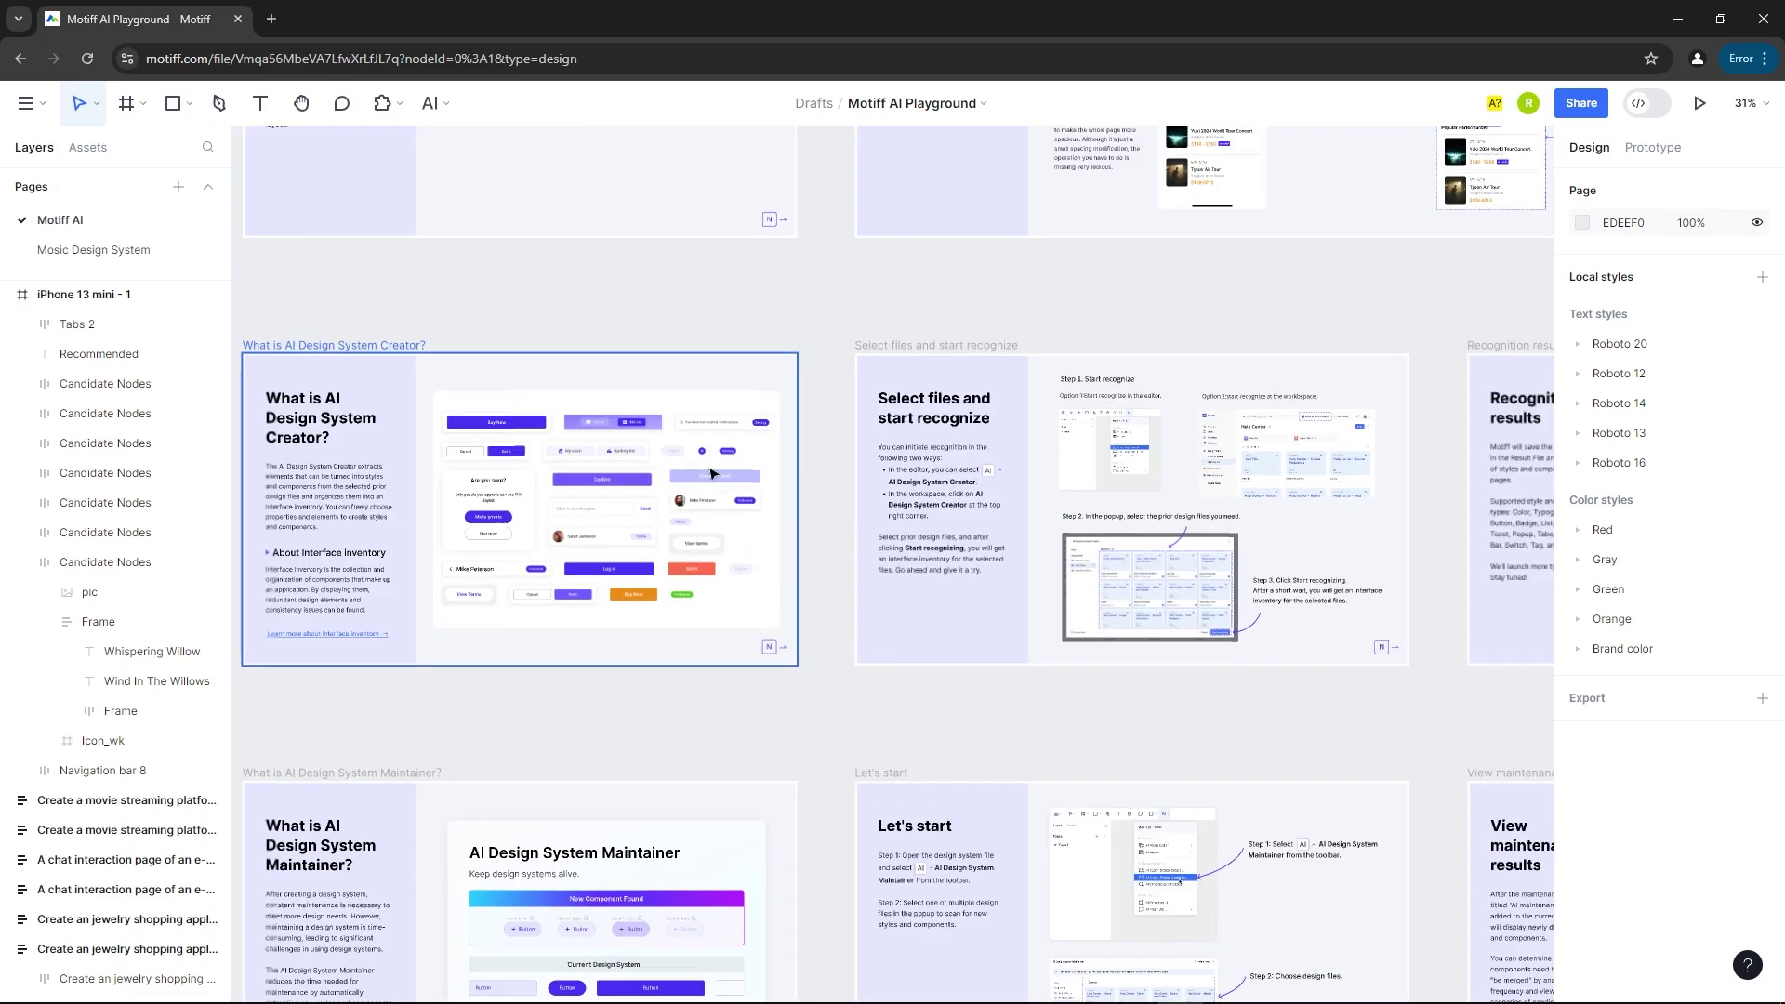
scroll(785, 487, "up", 2)
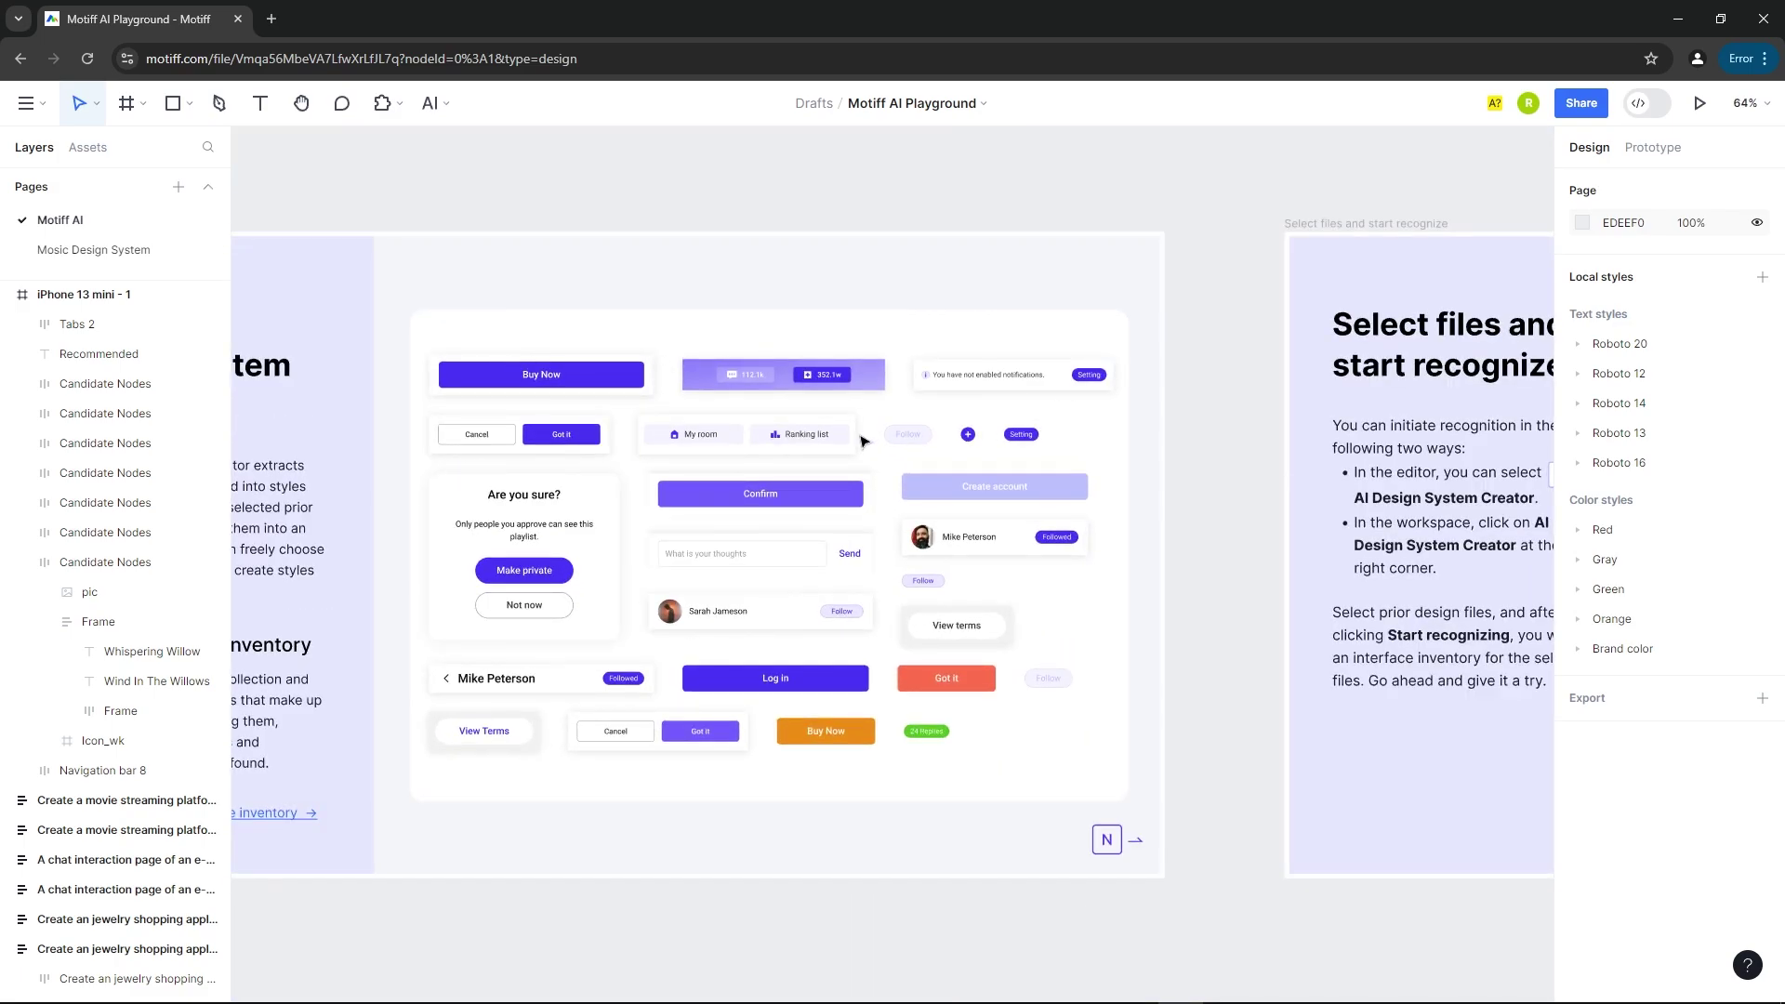
scroll(863, 441, "down", 1)
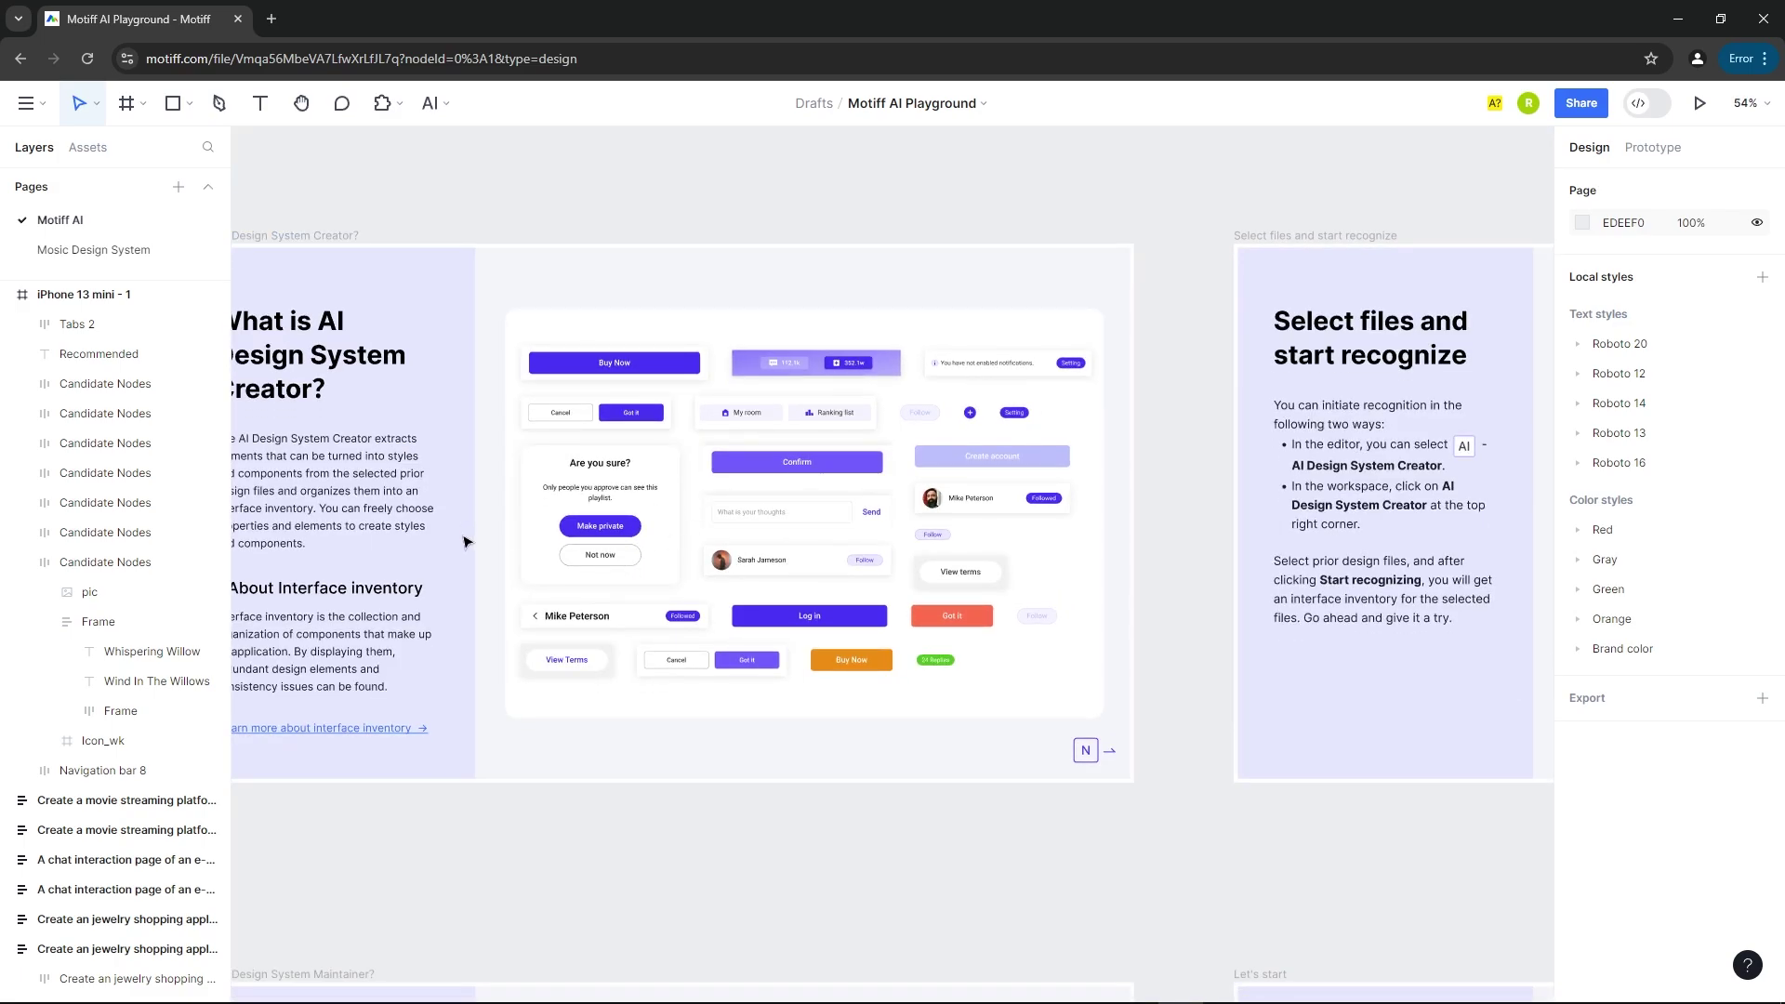
key("n")
scroll(944, 480, "down", 6)
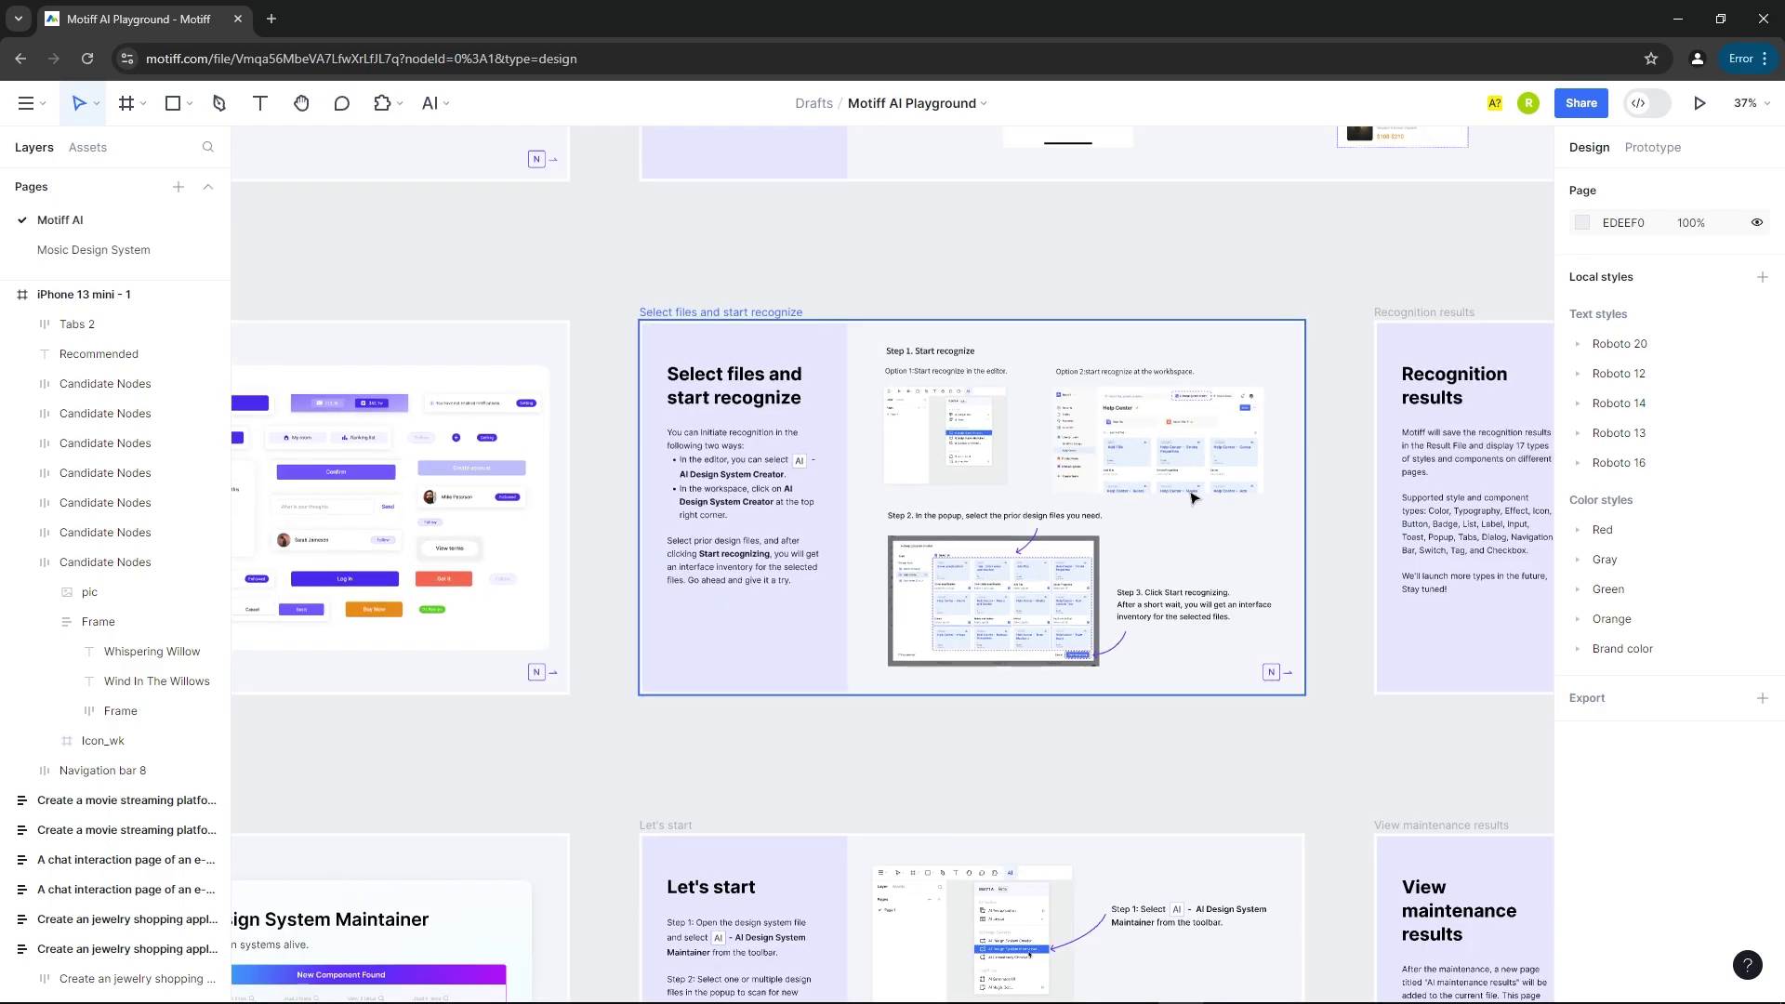
scroll(1512, 485, "up", 3)
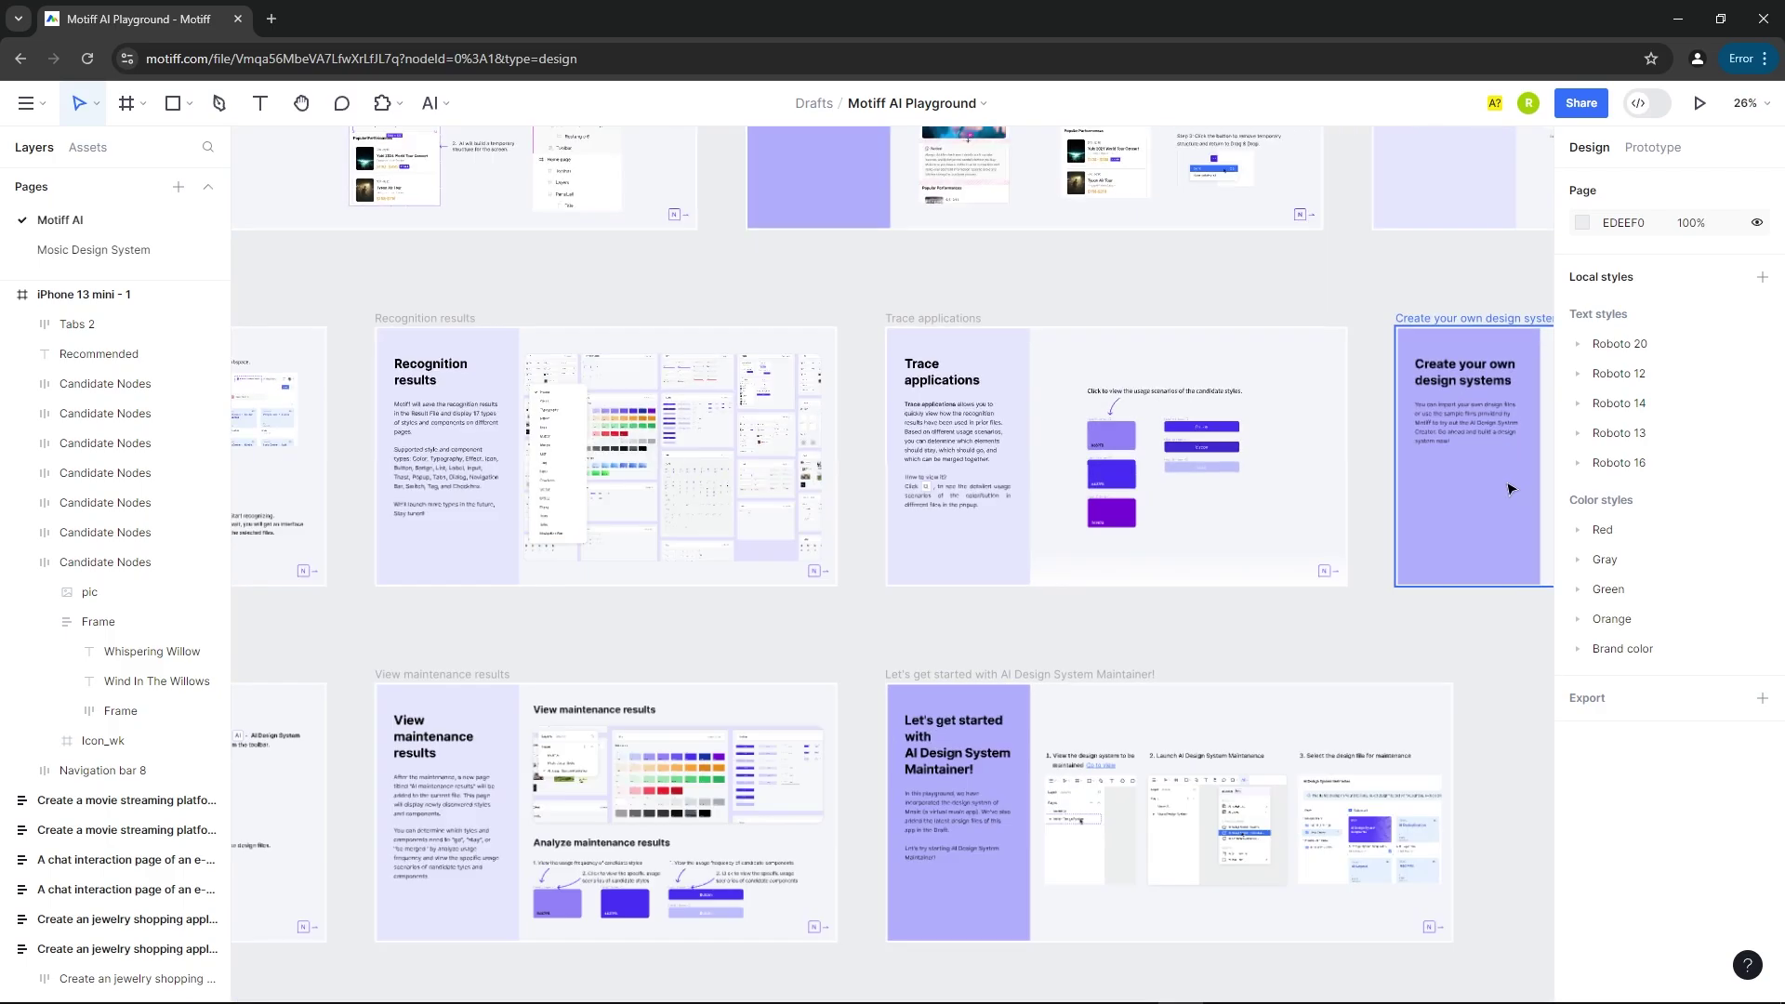
scroll(690, 452, "down", 5)
scroll(935, 493, "down", 3)
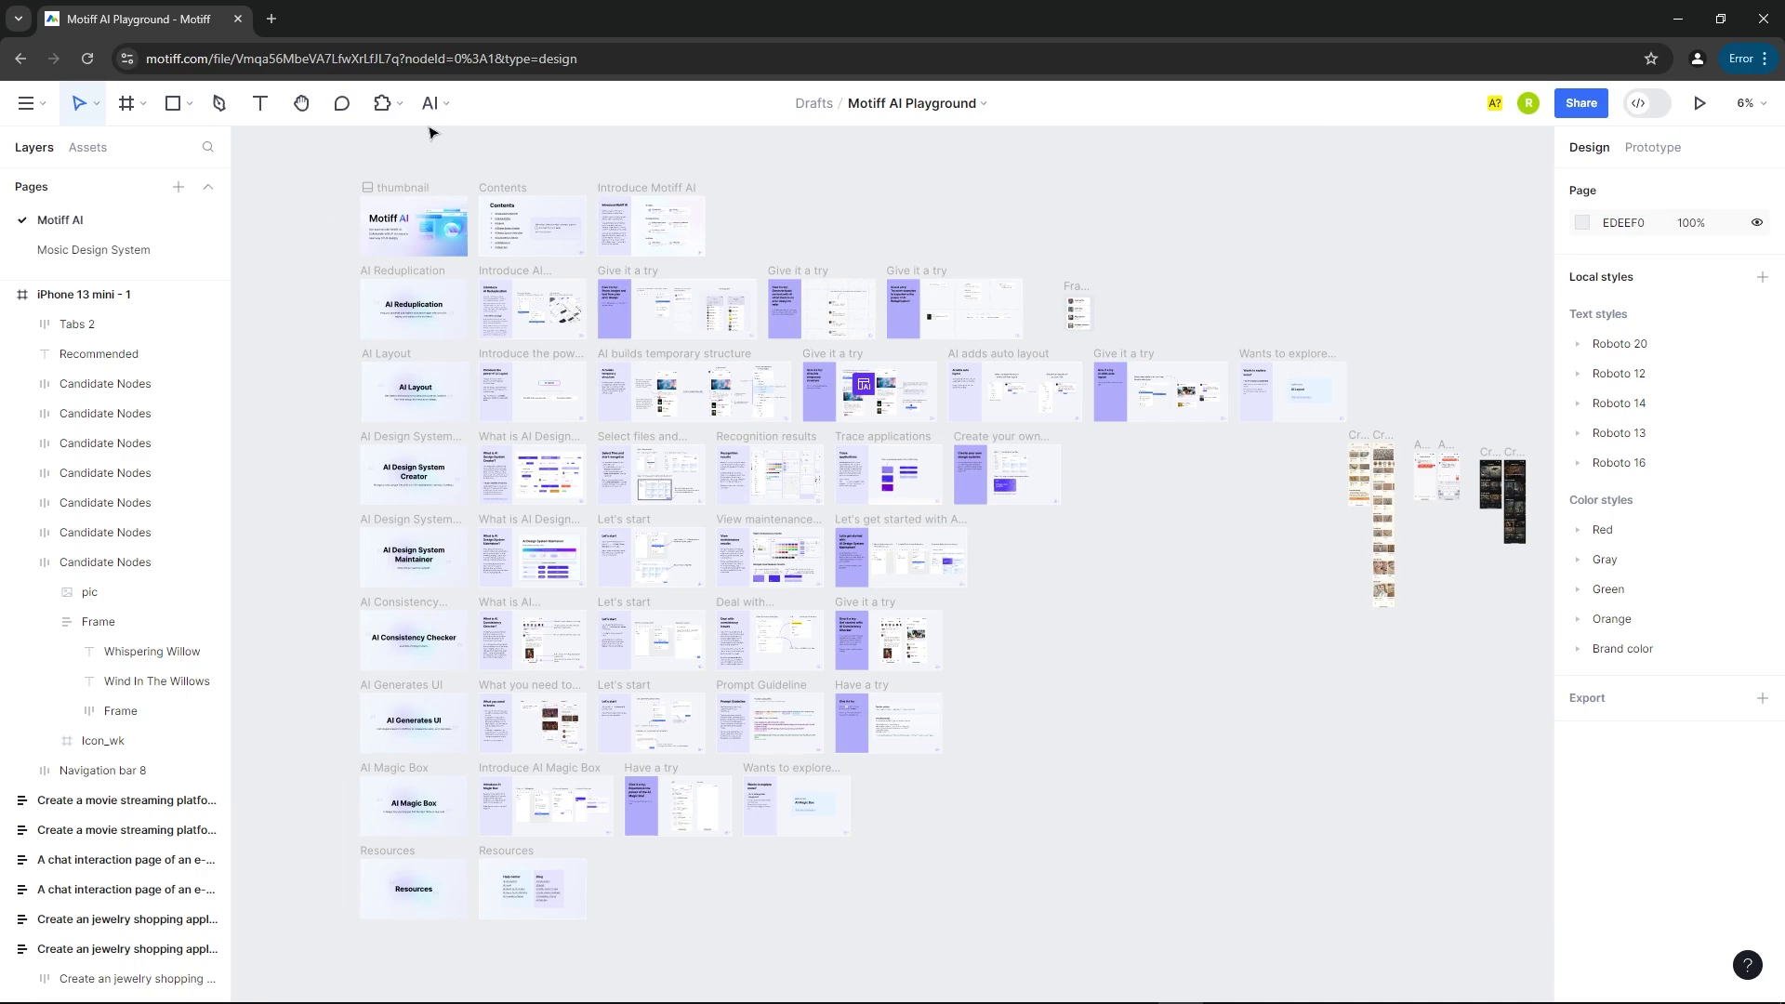
Run AI Design System Creator on the draft "Sample file - AI Design System" and start recognizing.
left_click(455, 113)
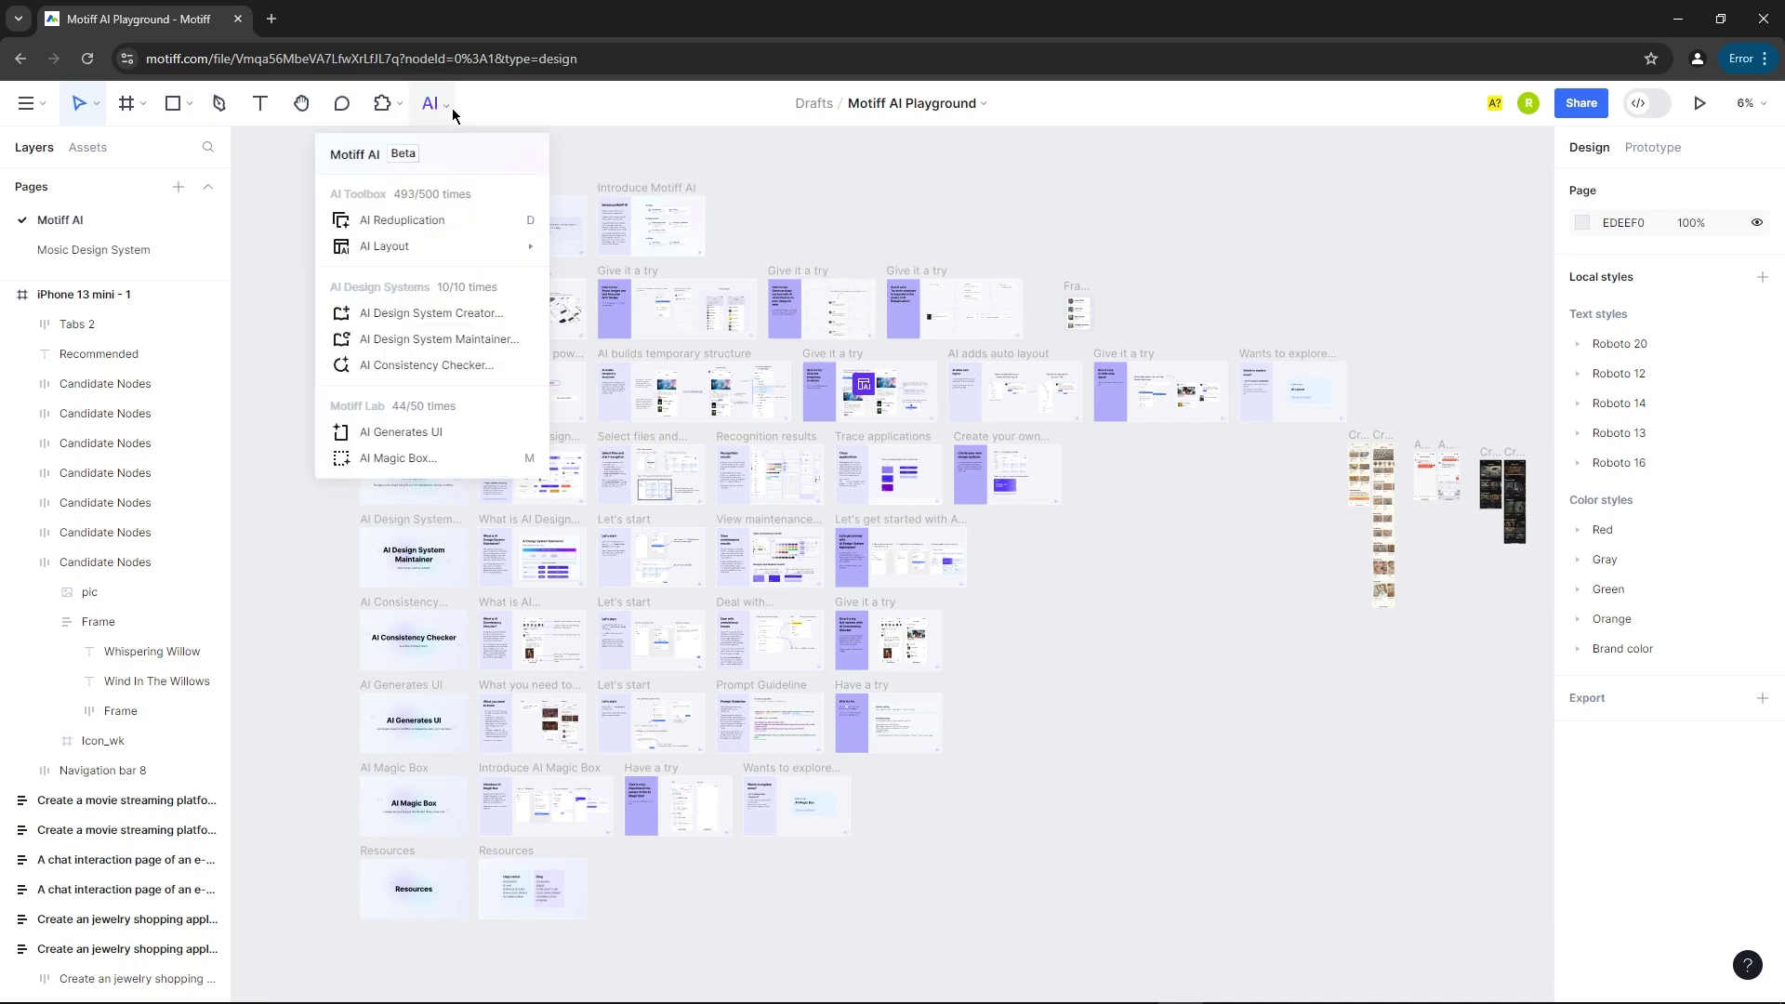
left_click(429, 315)
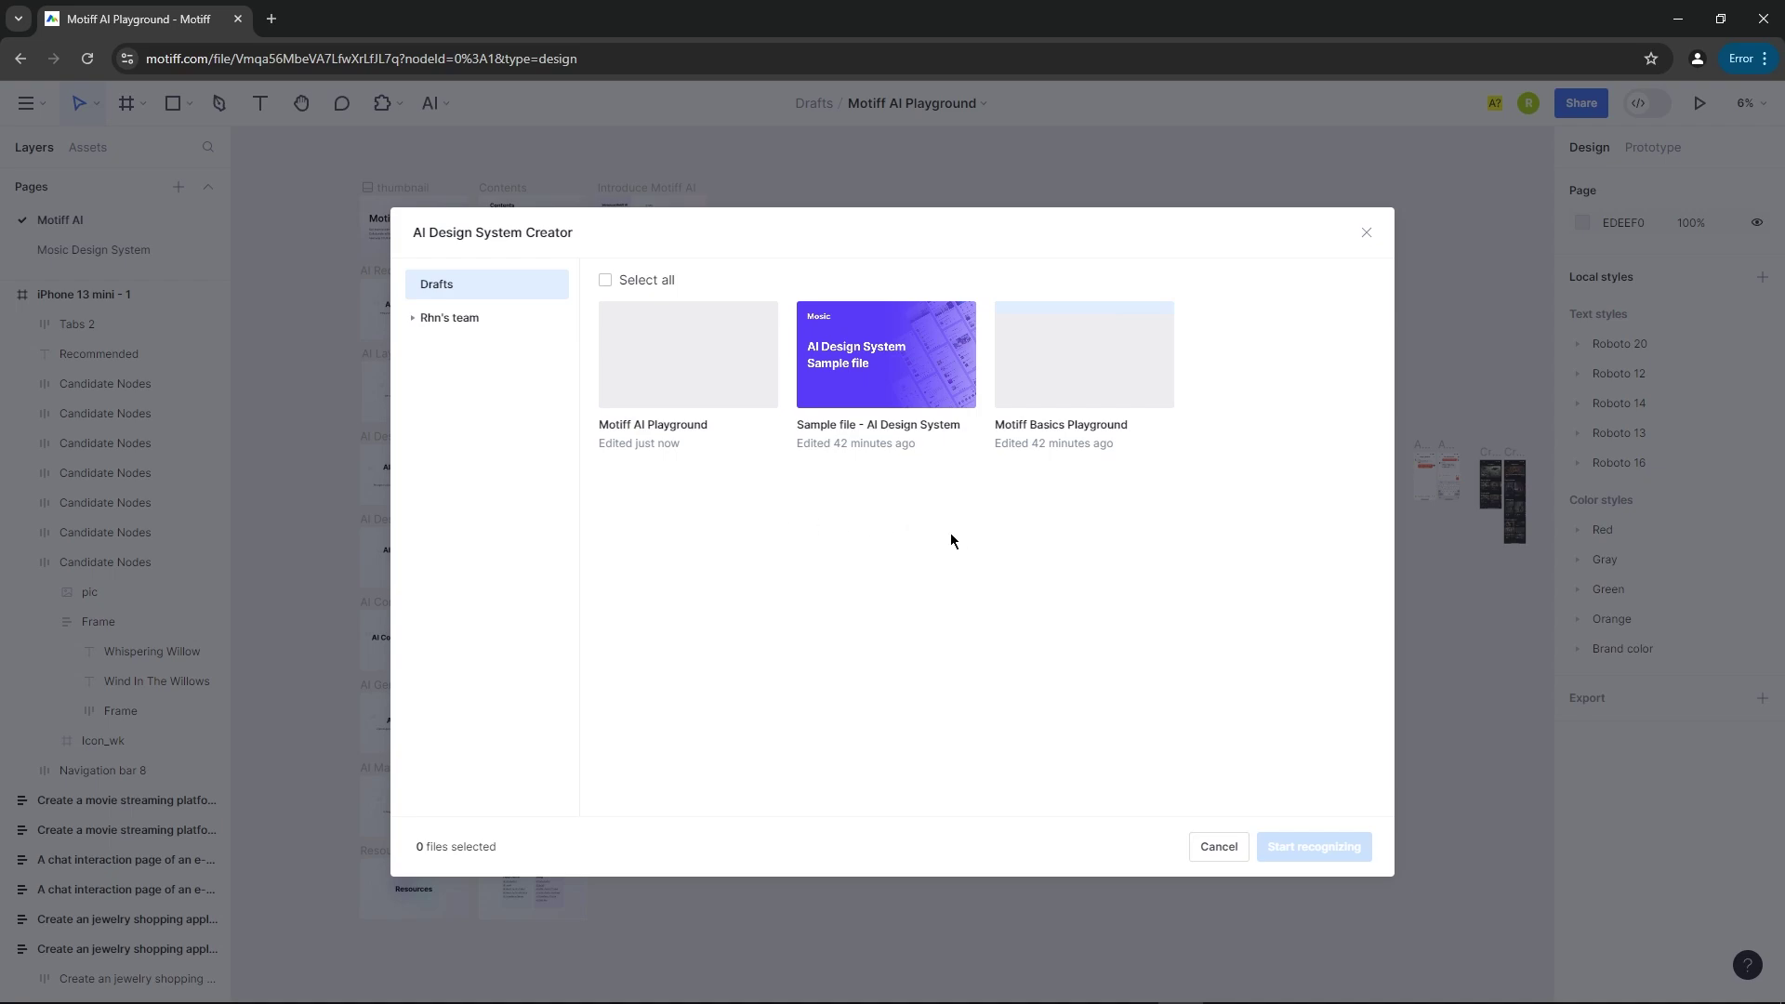
mouse_move(869, 327)
left_click(902, 370)
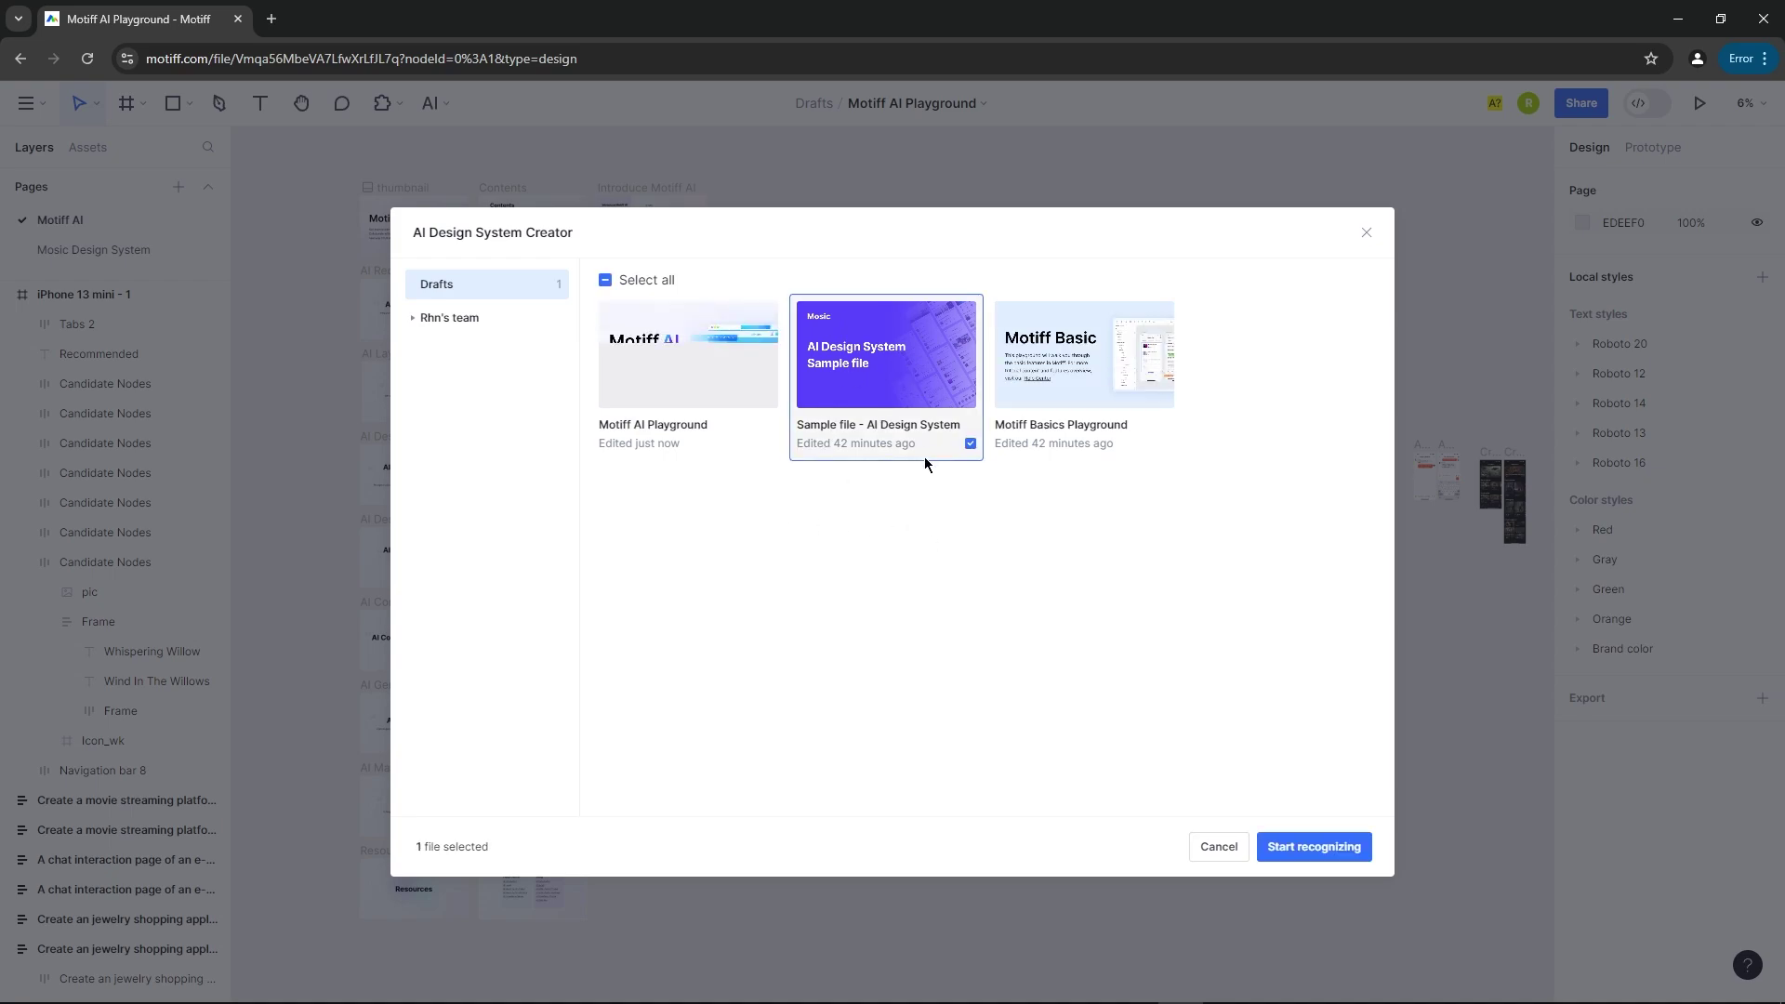
left_click(1324, 848)
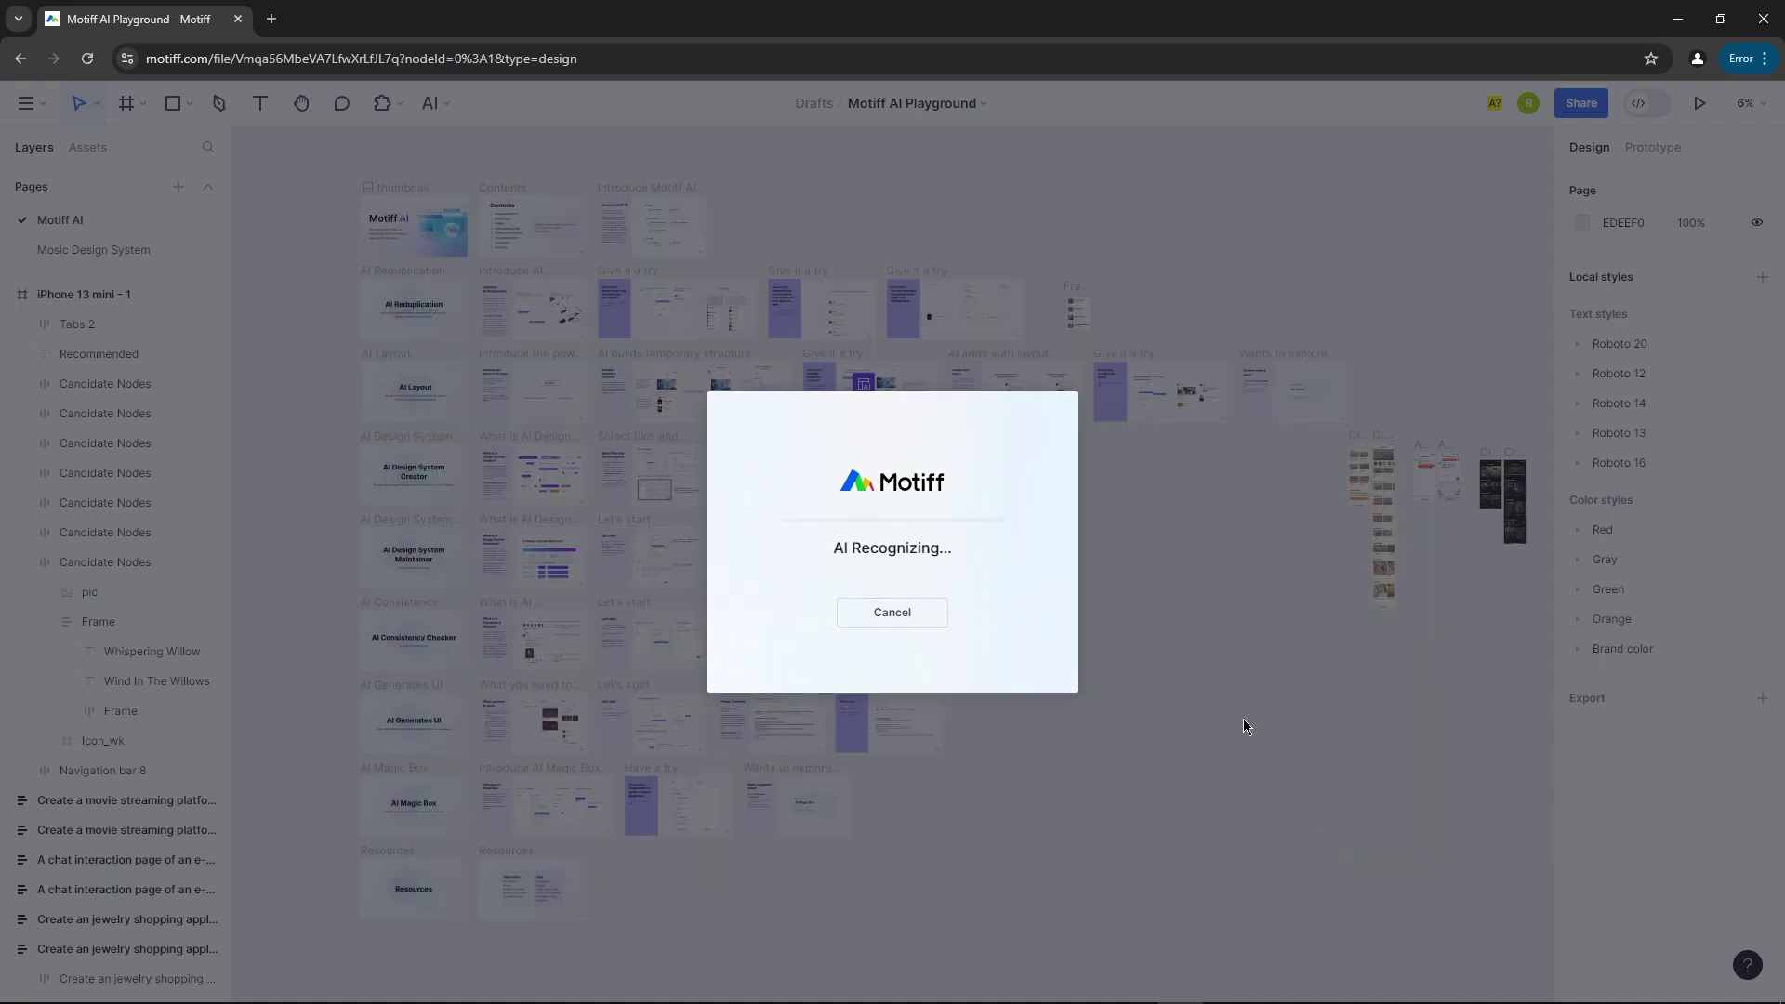
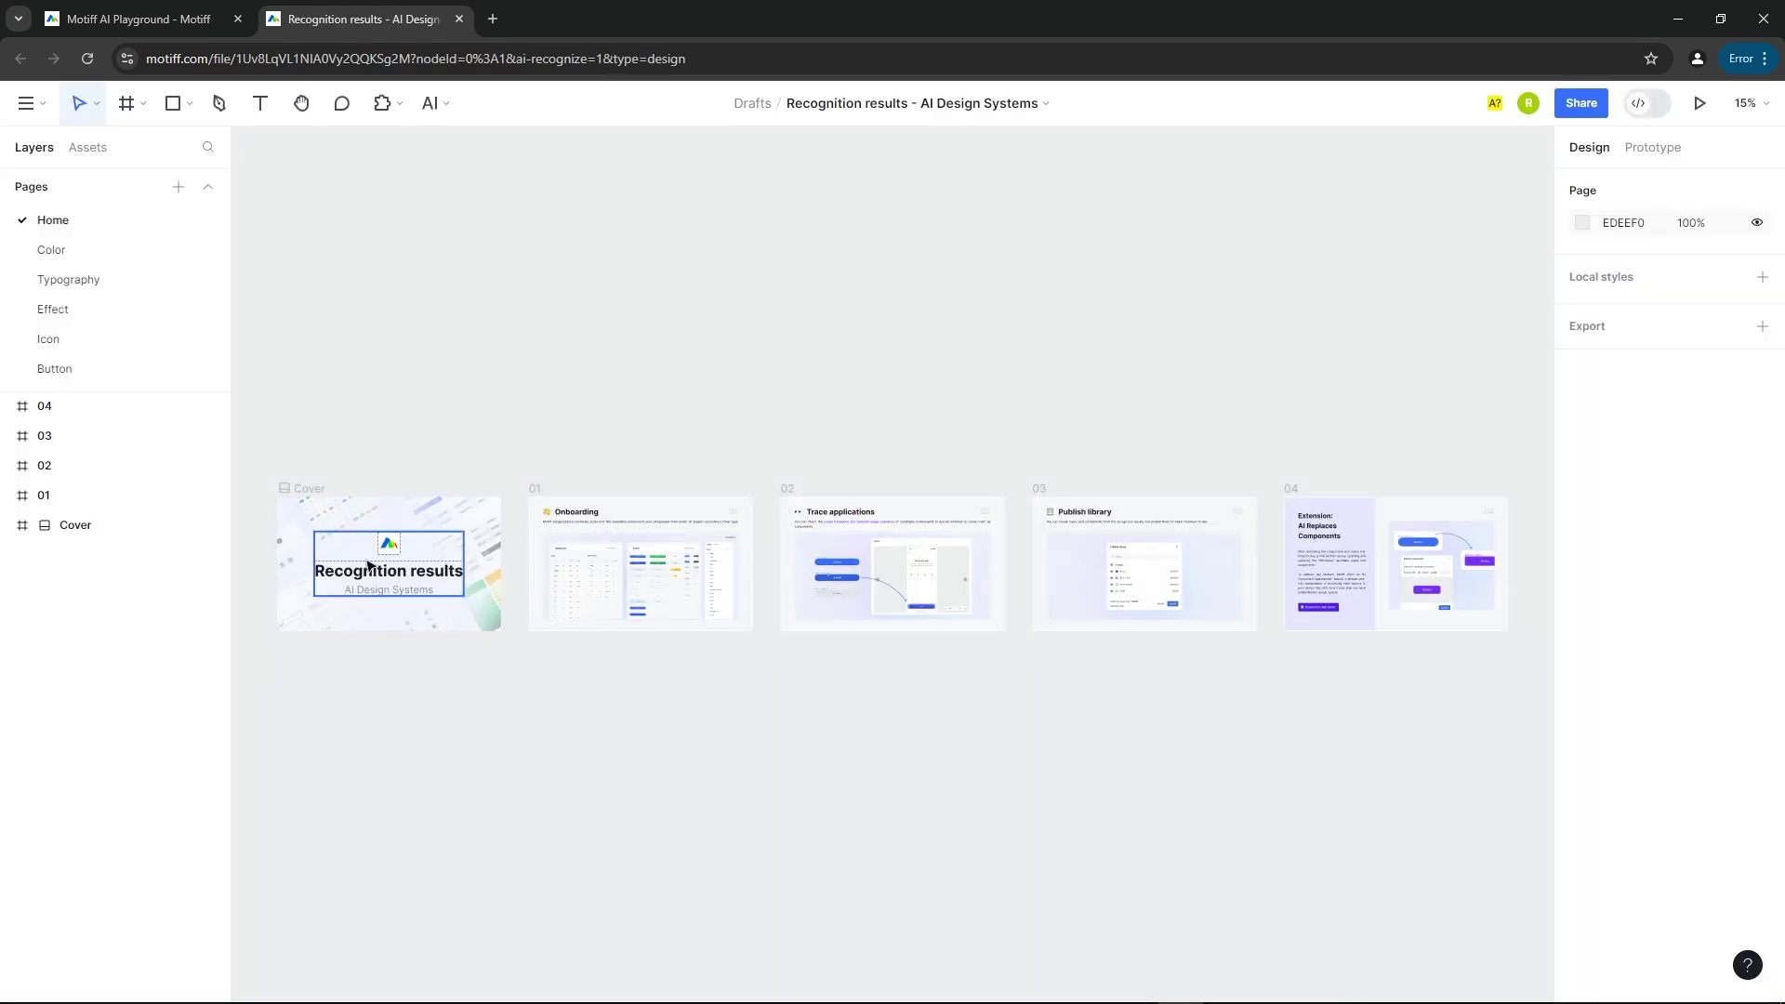
Look over the recognition results' Home page frames, focusing on the Onboarding and Trace applications frames.
scroll(571, 649, "up", 5)
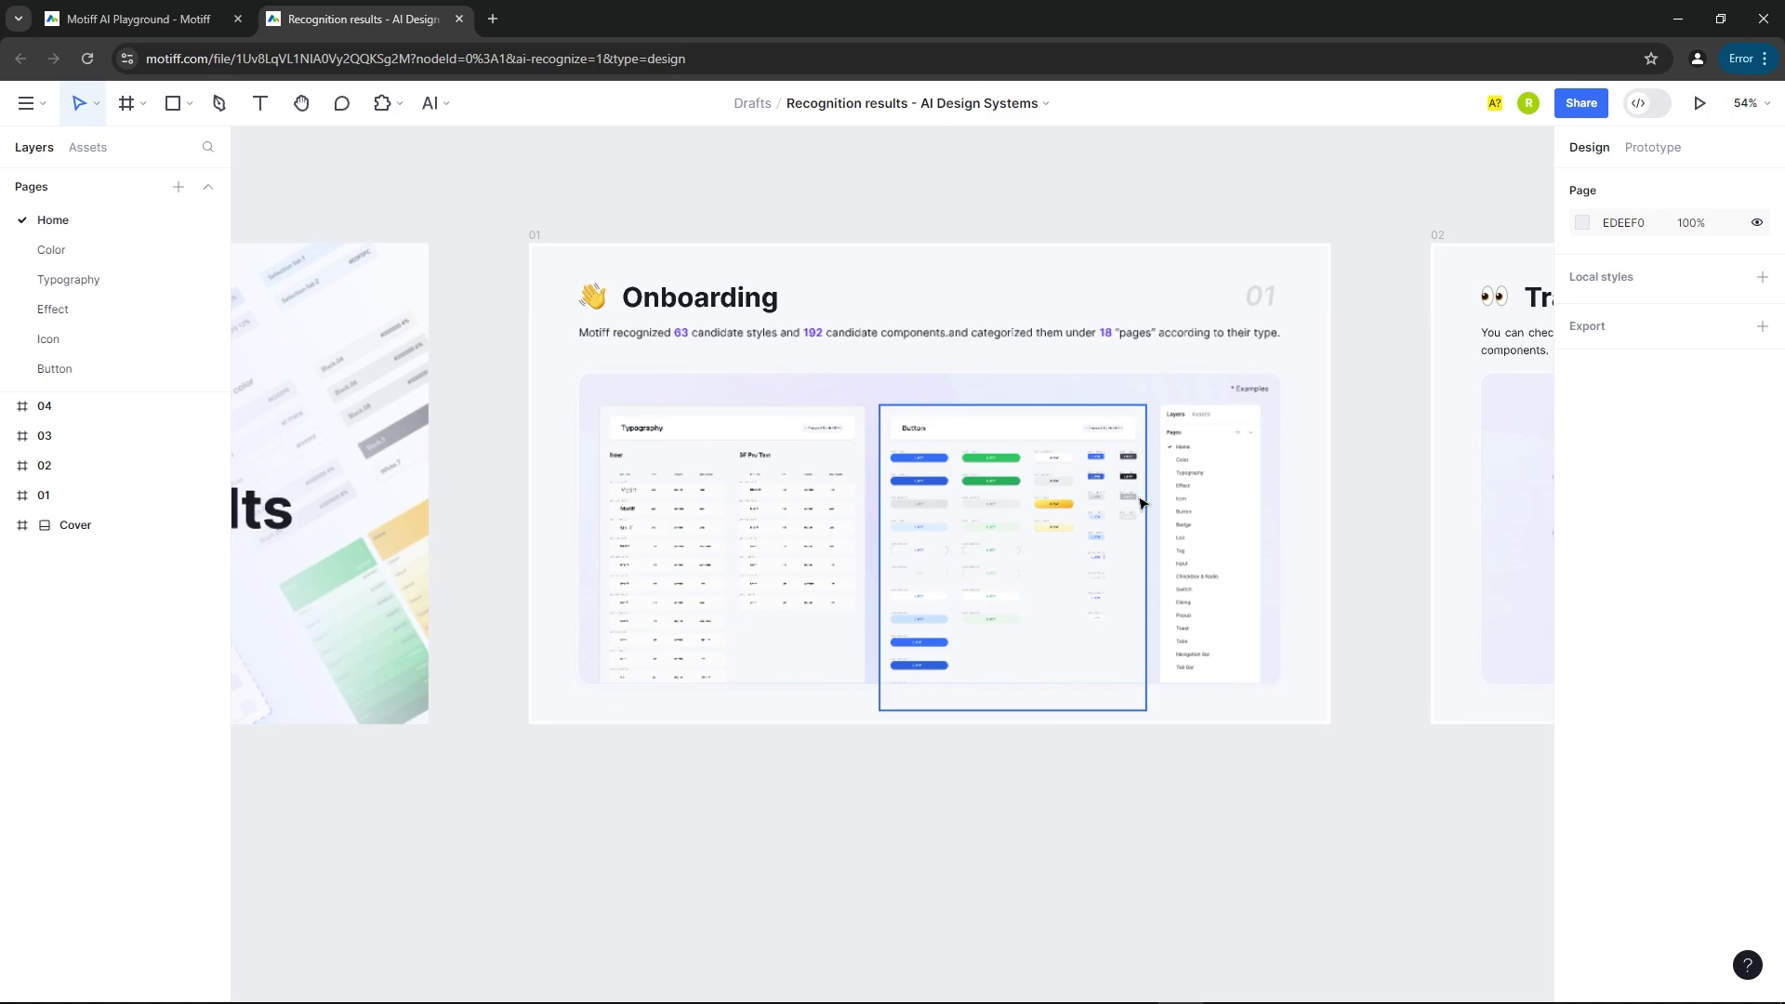
scroll(642, 539, "down", 4)
scroll(677, 517, "up", 5)
scroll(730, 431, "up", 2)
scroll(949, 399, "down", 8)
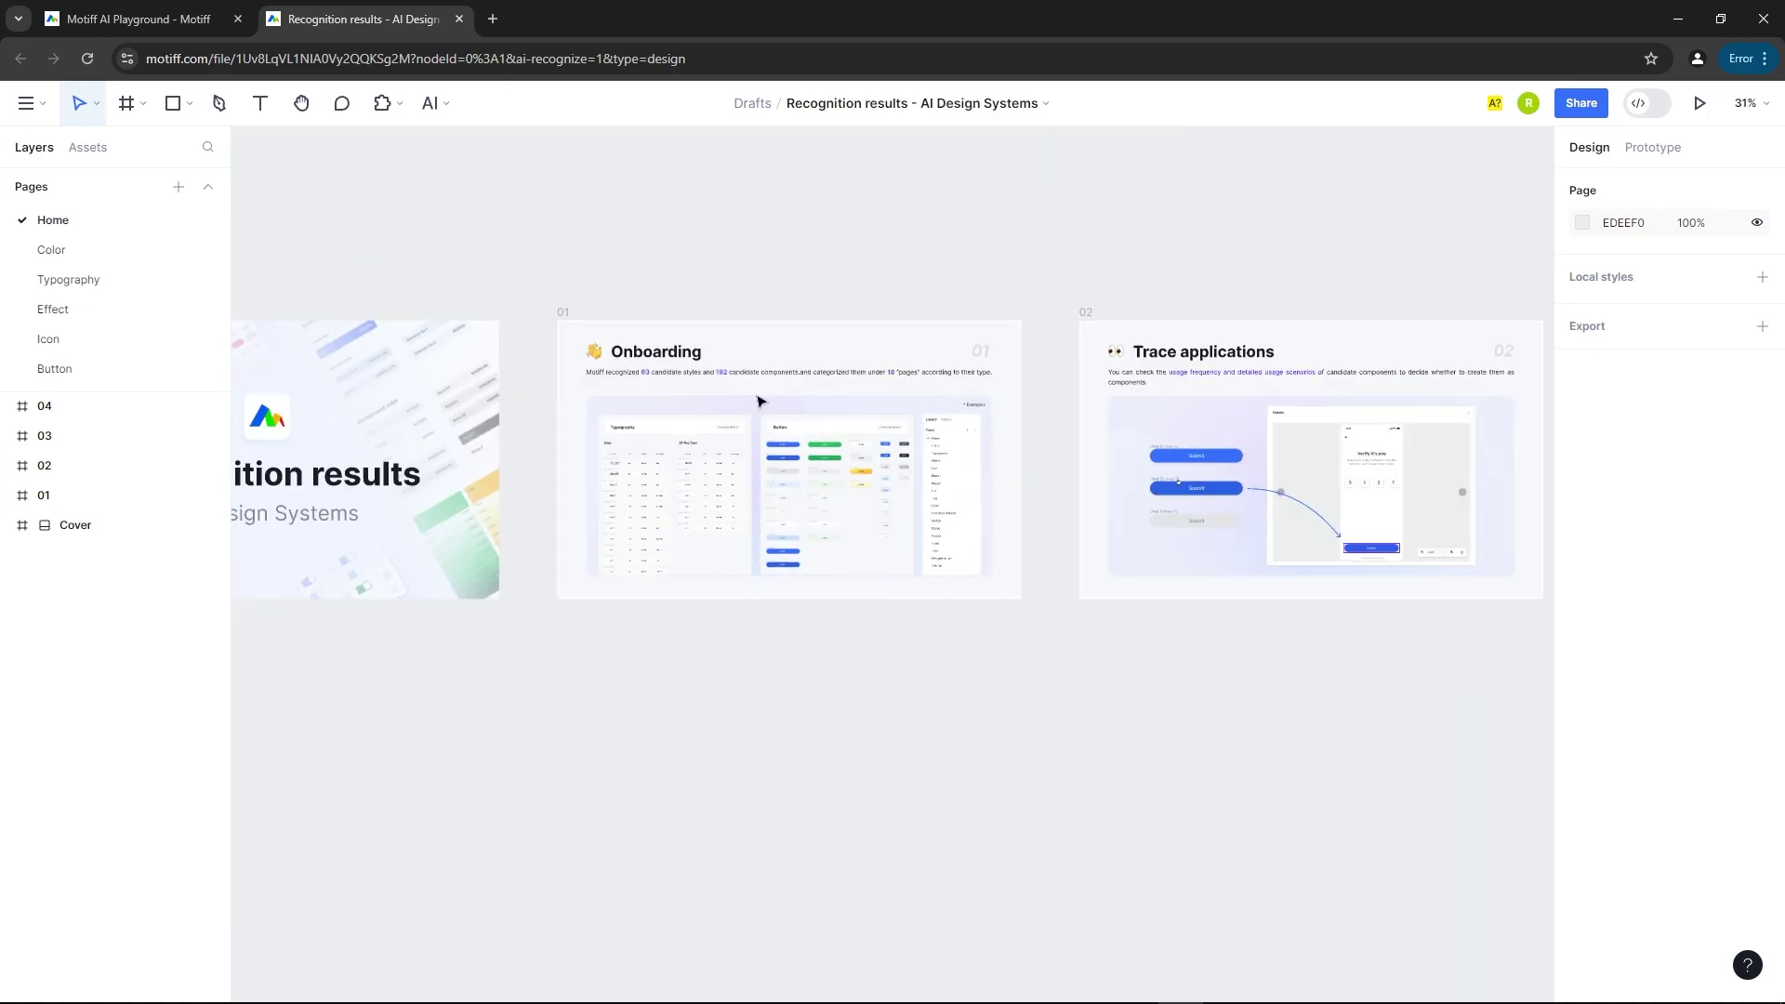
Open the Color page and examine all recognized solid color swatches, from the purples down to the grays and blacks.
left_click(80, 252)
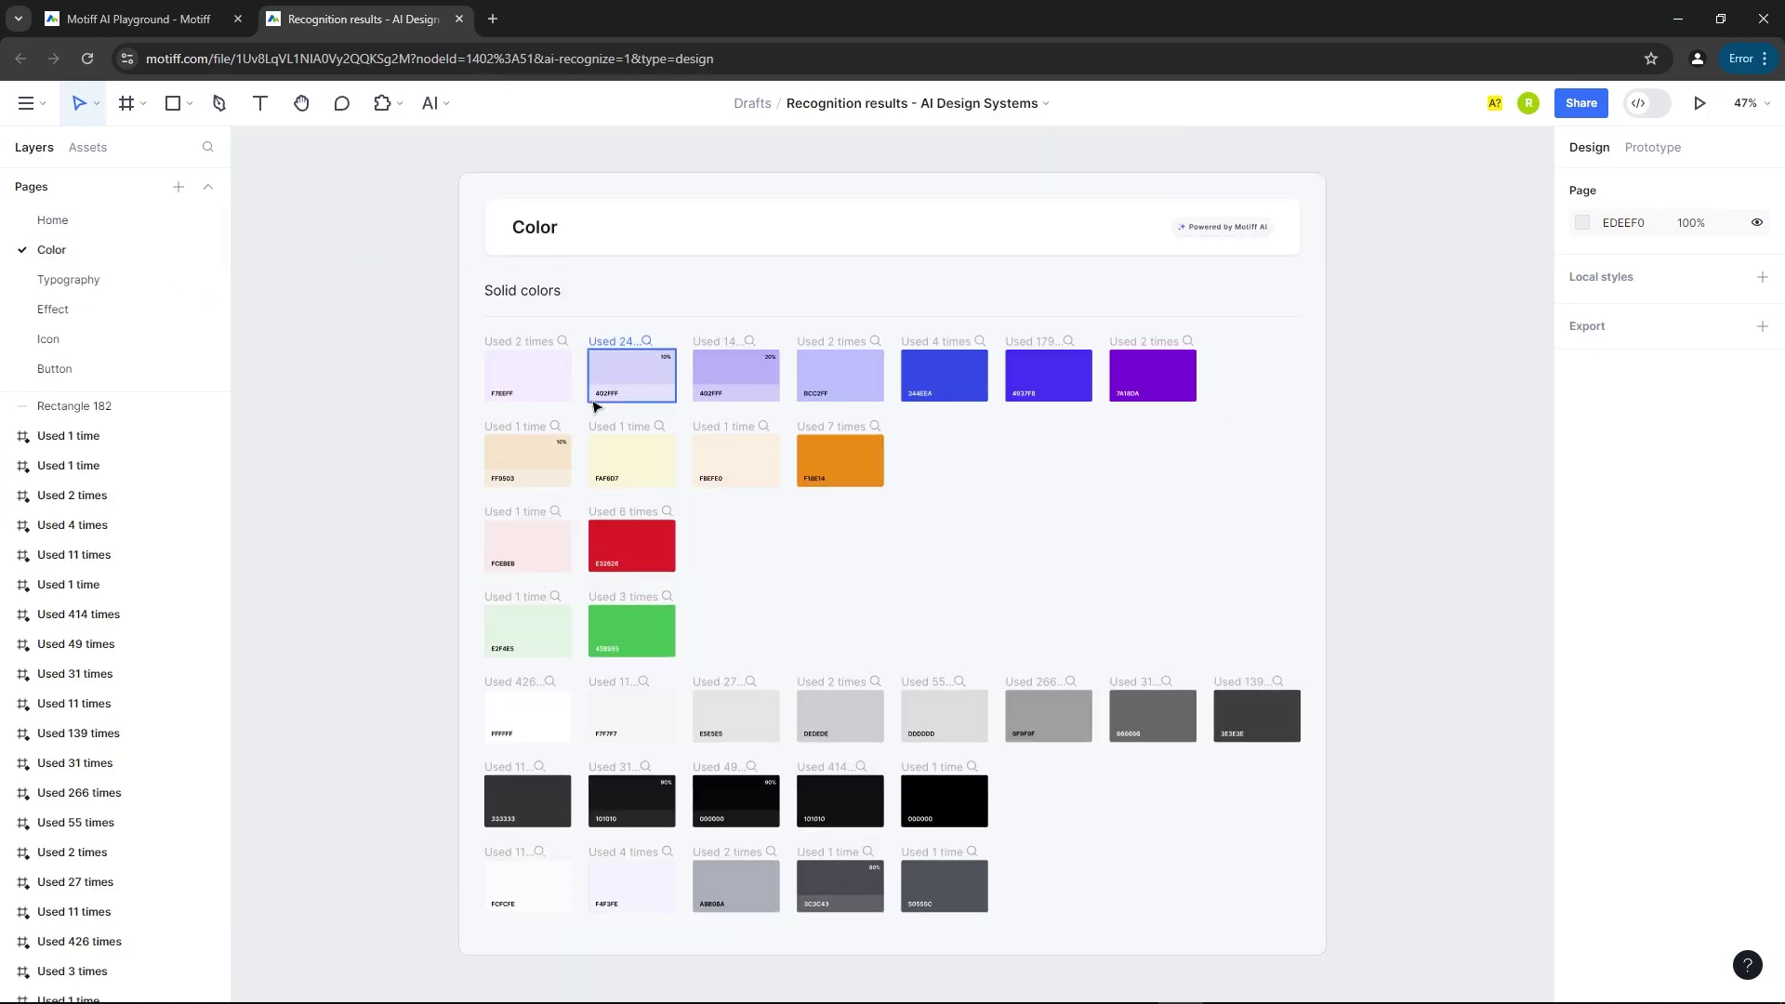
scroll(505, 358, "up", 4)
scroll(1004, 417, "up", 3)
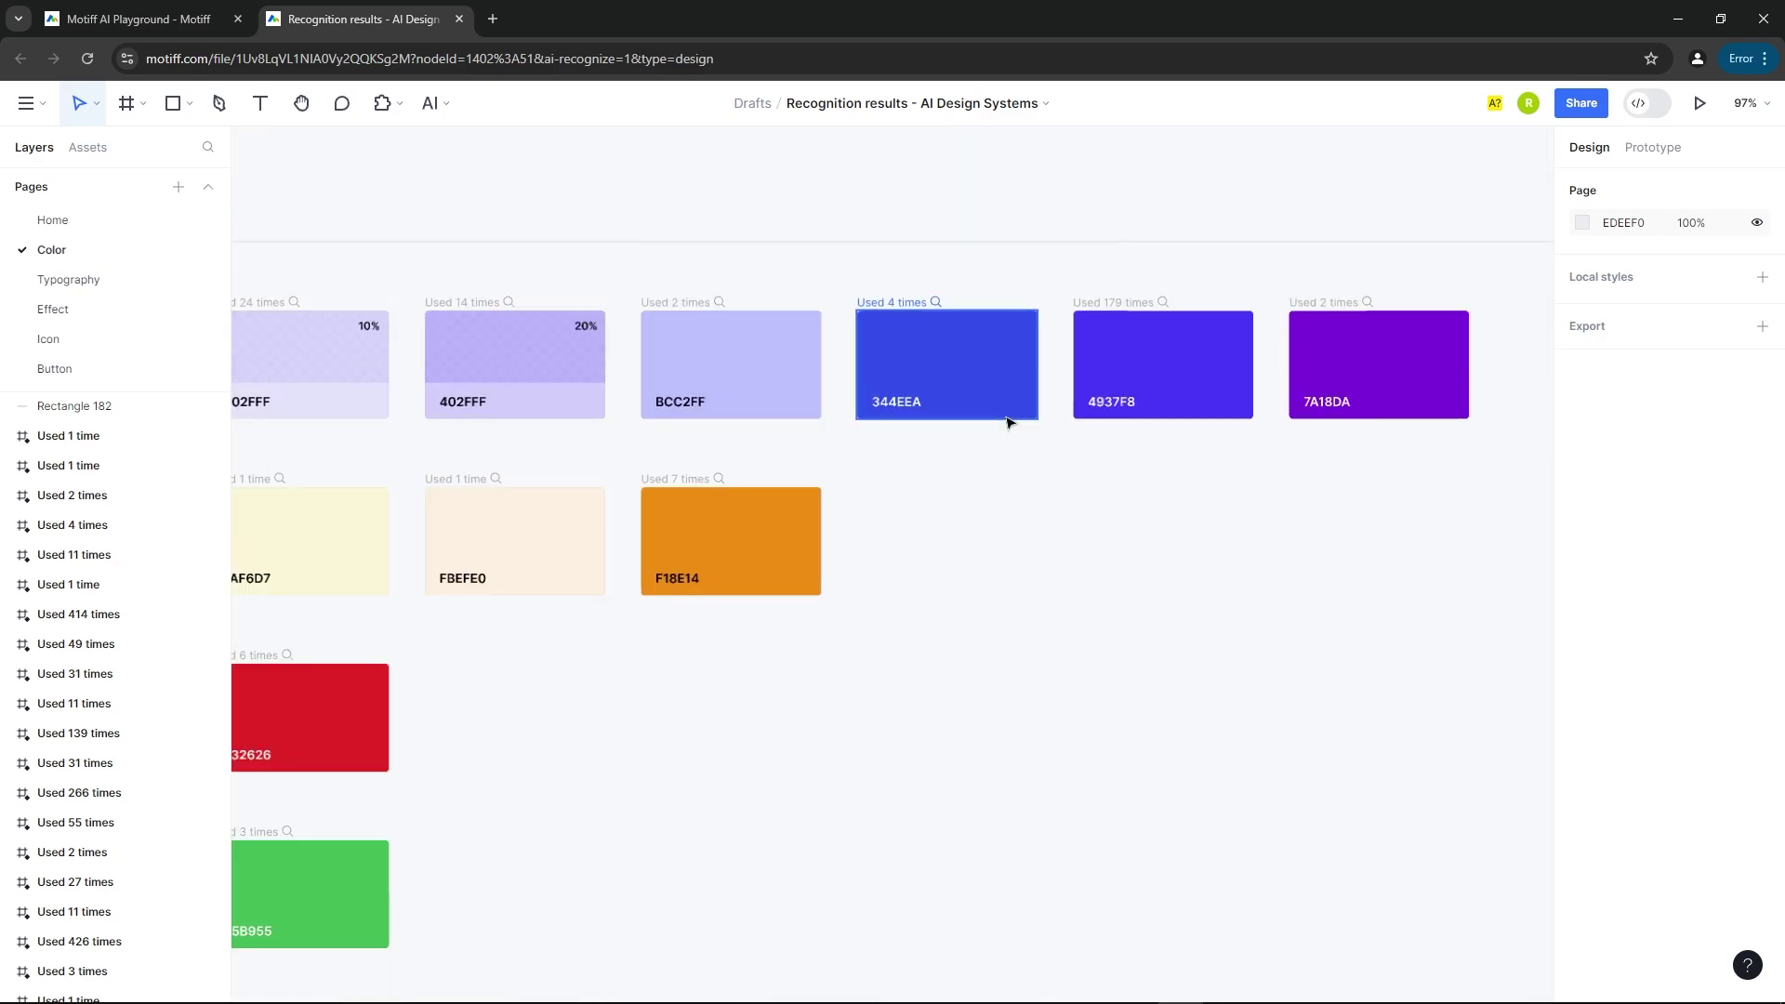
scroll(1136, 296, "down", 3)
scroll(465, 418, "up", 3)
scroll(418, 418, "down", 2)
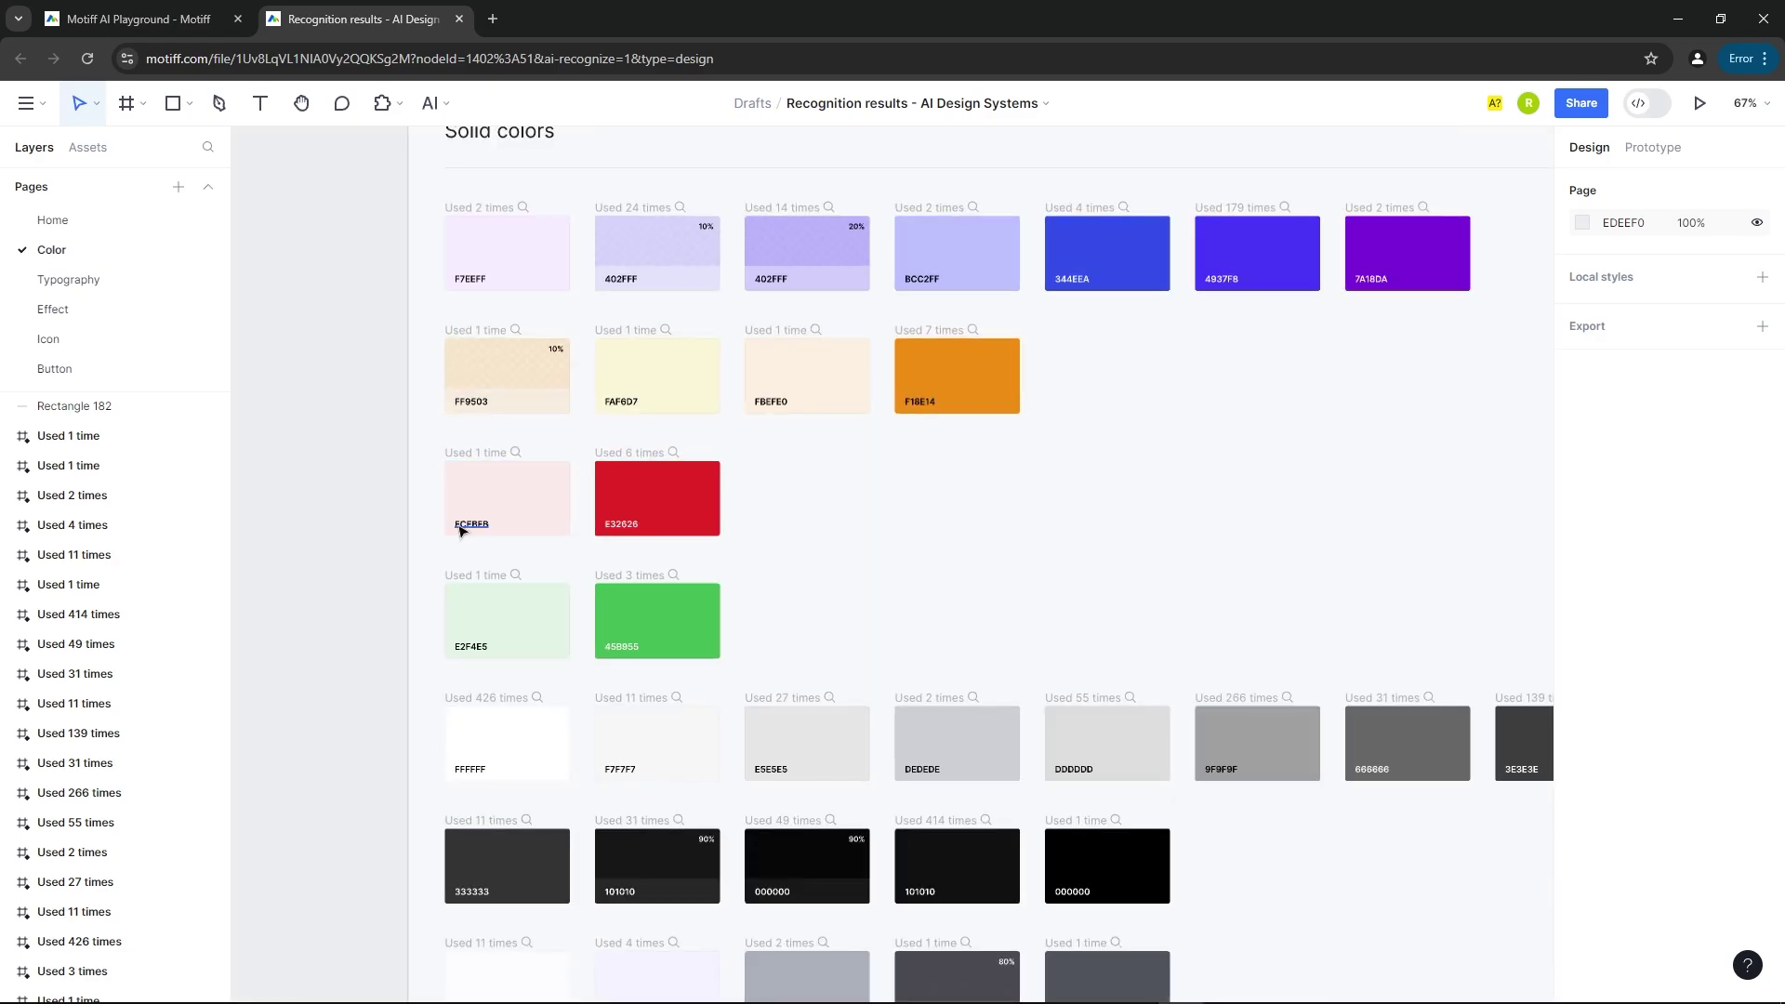
scroll(447, 492, "down", 1)
scroll(426, 482, "down", 3)
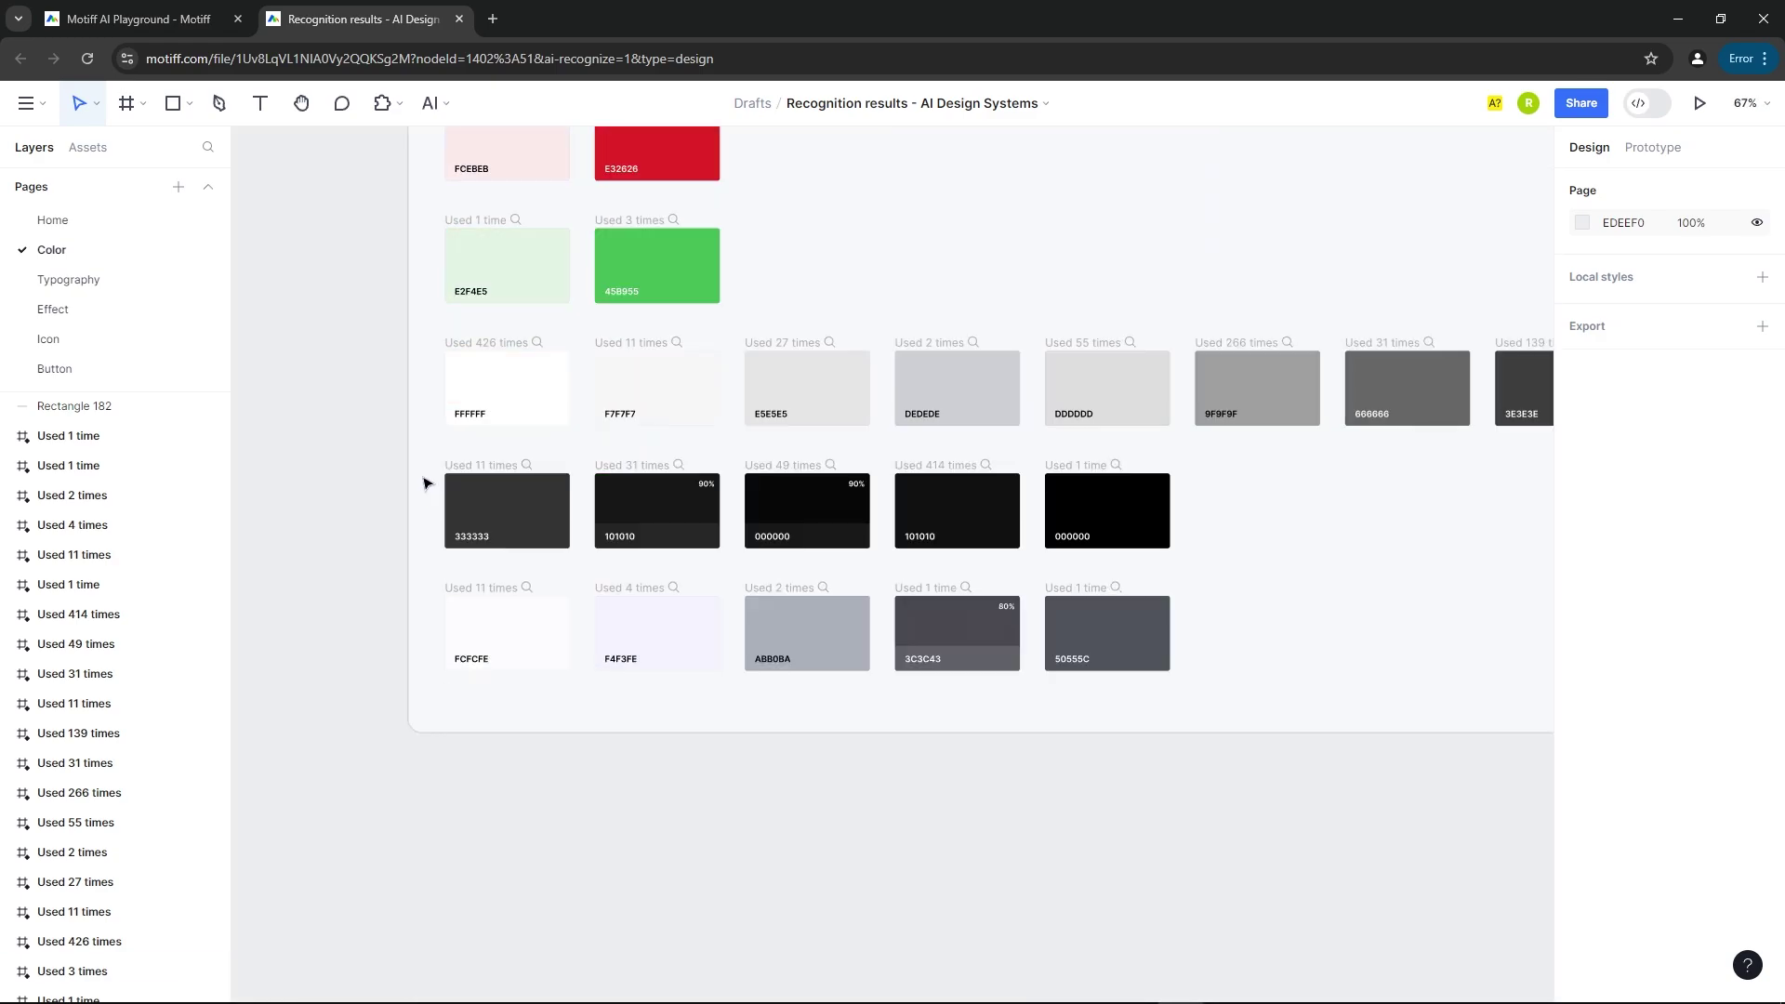
scroll(1275, 406, "up", 2)
scroll(549, 445, "down", 3)
scroll(1335, 238, "up", 1)
scroll(533, 478, "down", 2)
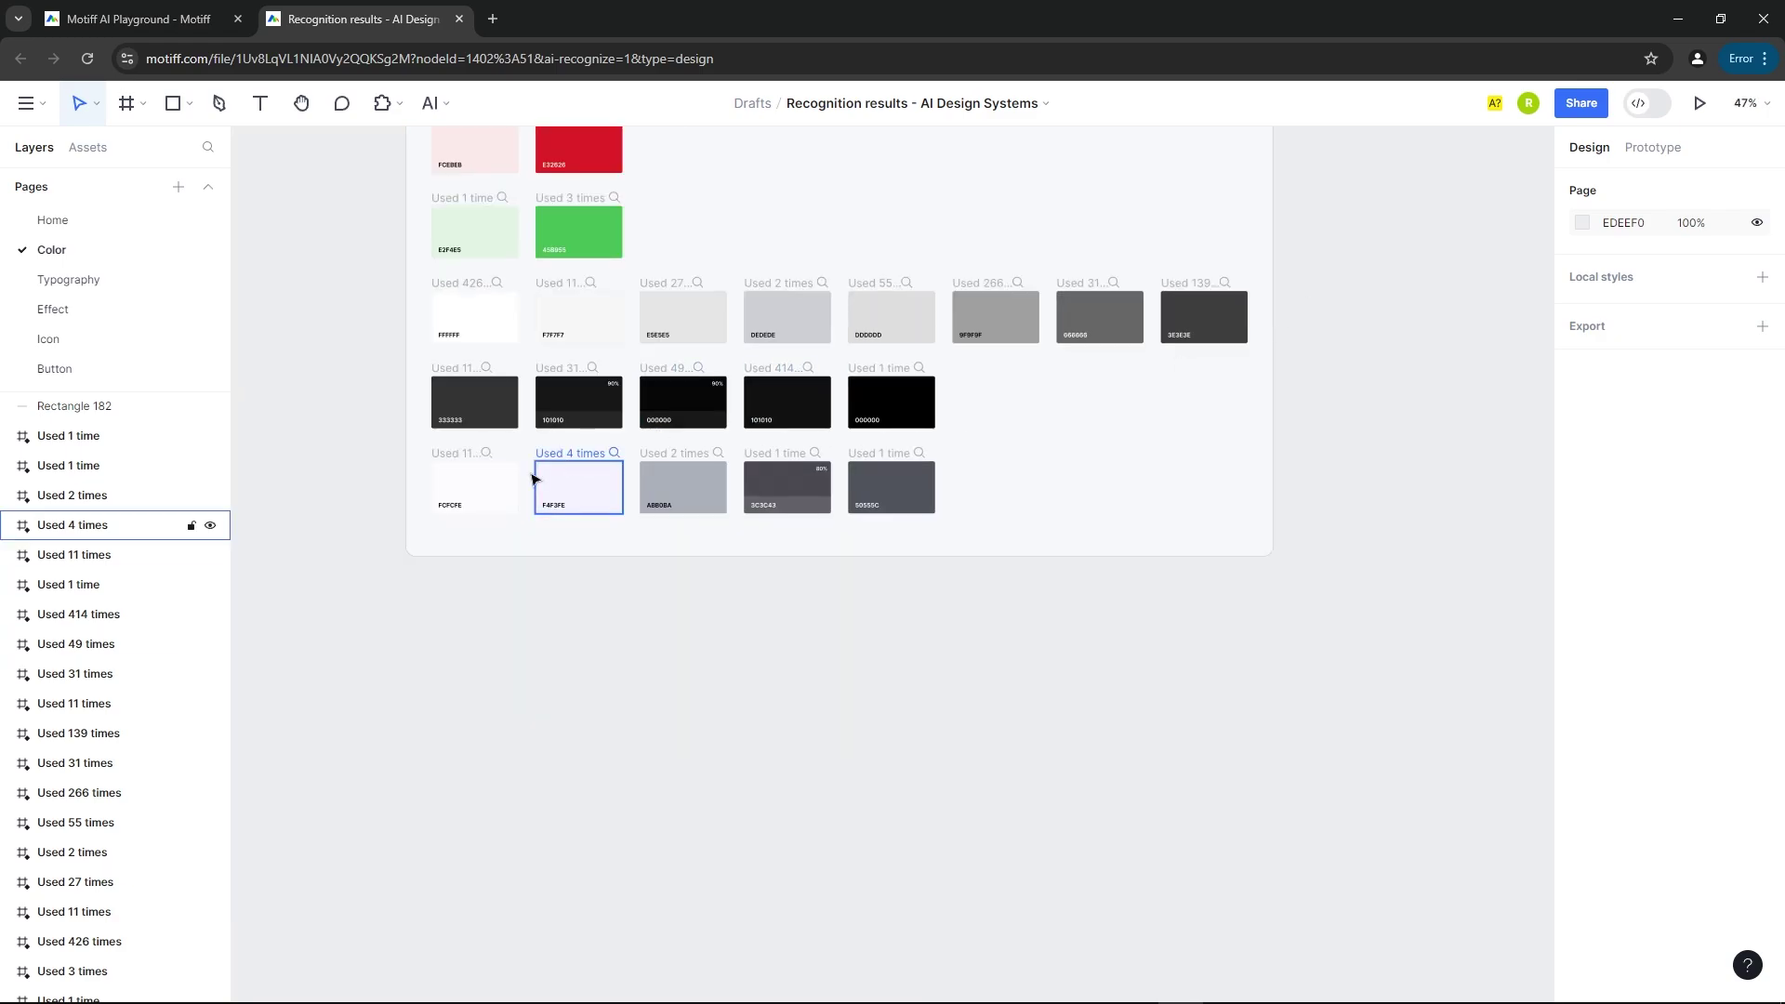
View the usage details of the F4F3FE color swatch, check both screens where it is used, and close them.
scroll(466, 466, "up", 3)
left_click(635, 456)
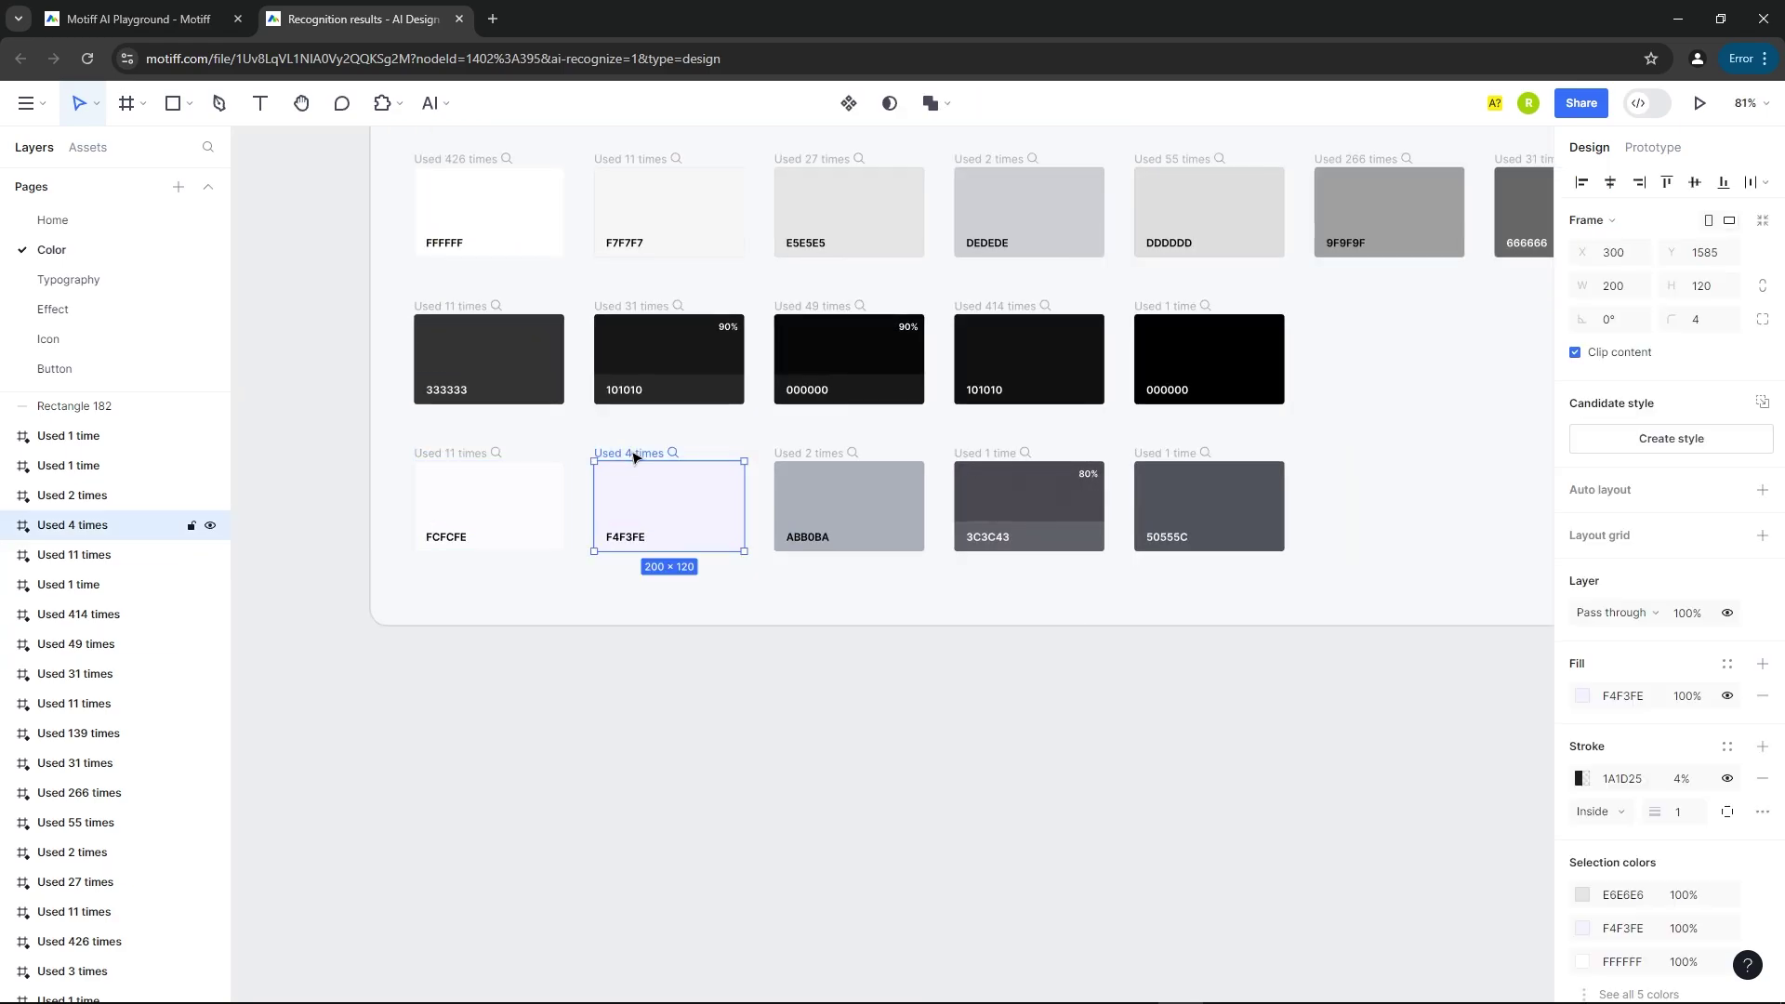
left_click(673, 453)
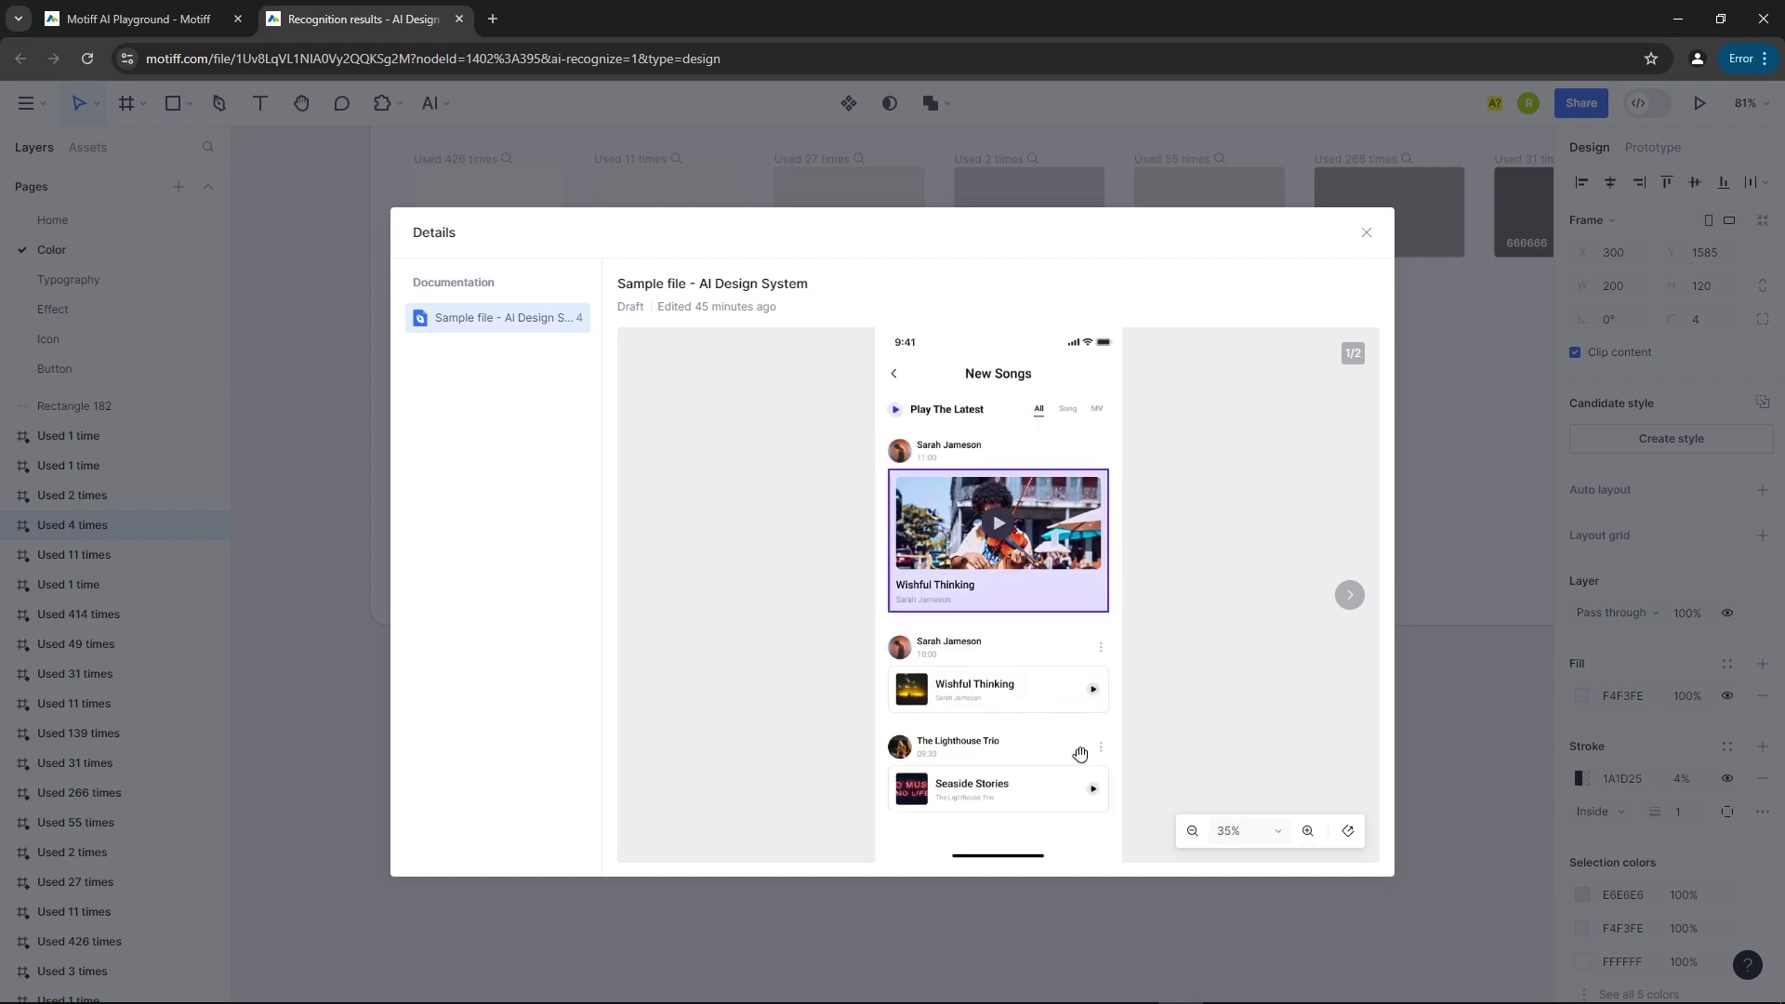
scroll(1116, 633, "down", 2)
scroll(1114, 517, "up", 2)
left_click(1351, 594)
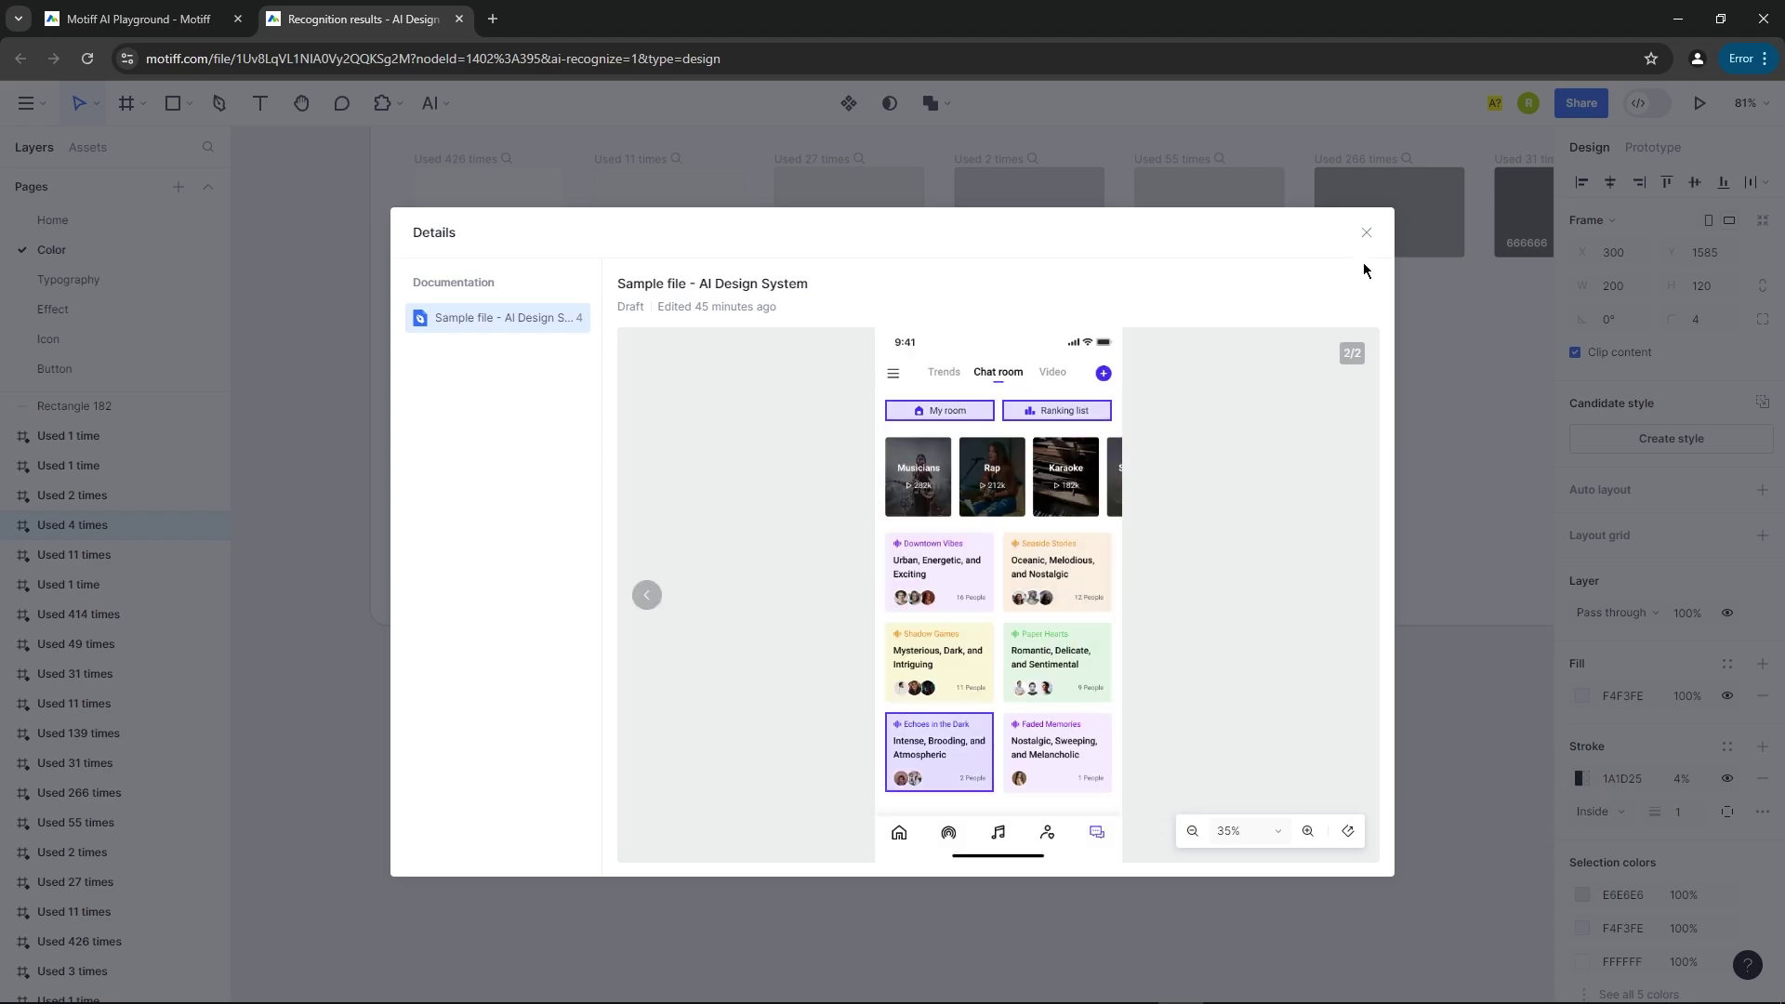
left_click(1366, 232)
left_click(817, 660)
View the usage details of the 4937F8 color swatch, check its first two screens, and close them.
scroll(697, 710, "down", 5)
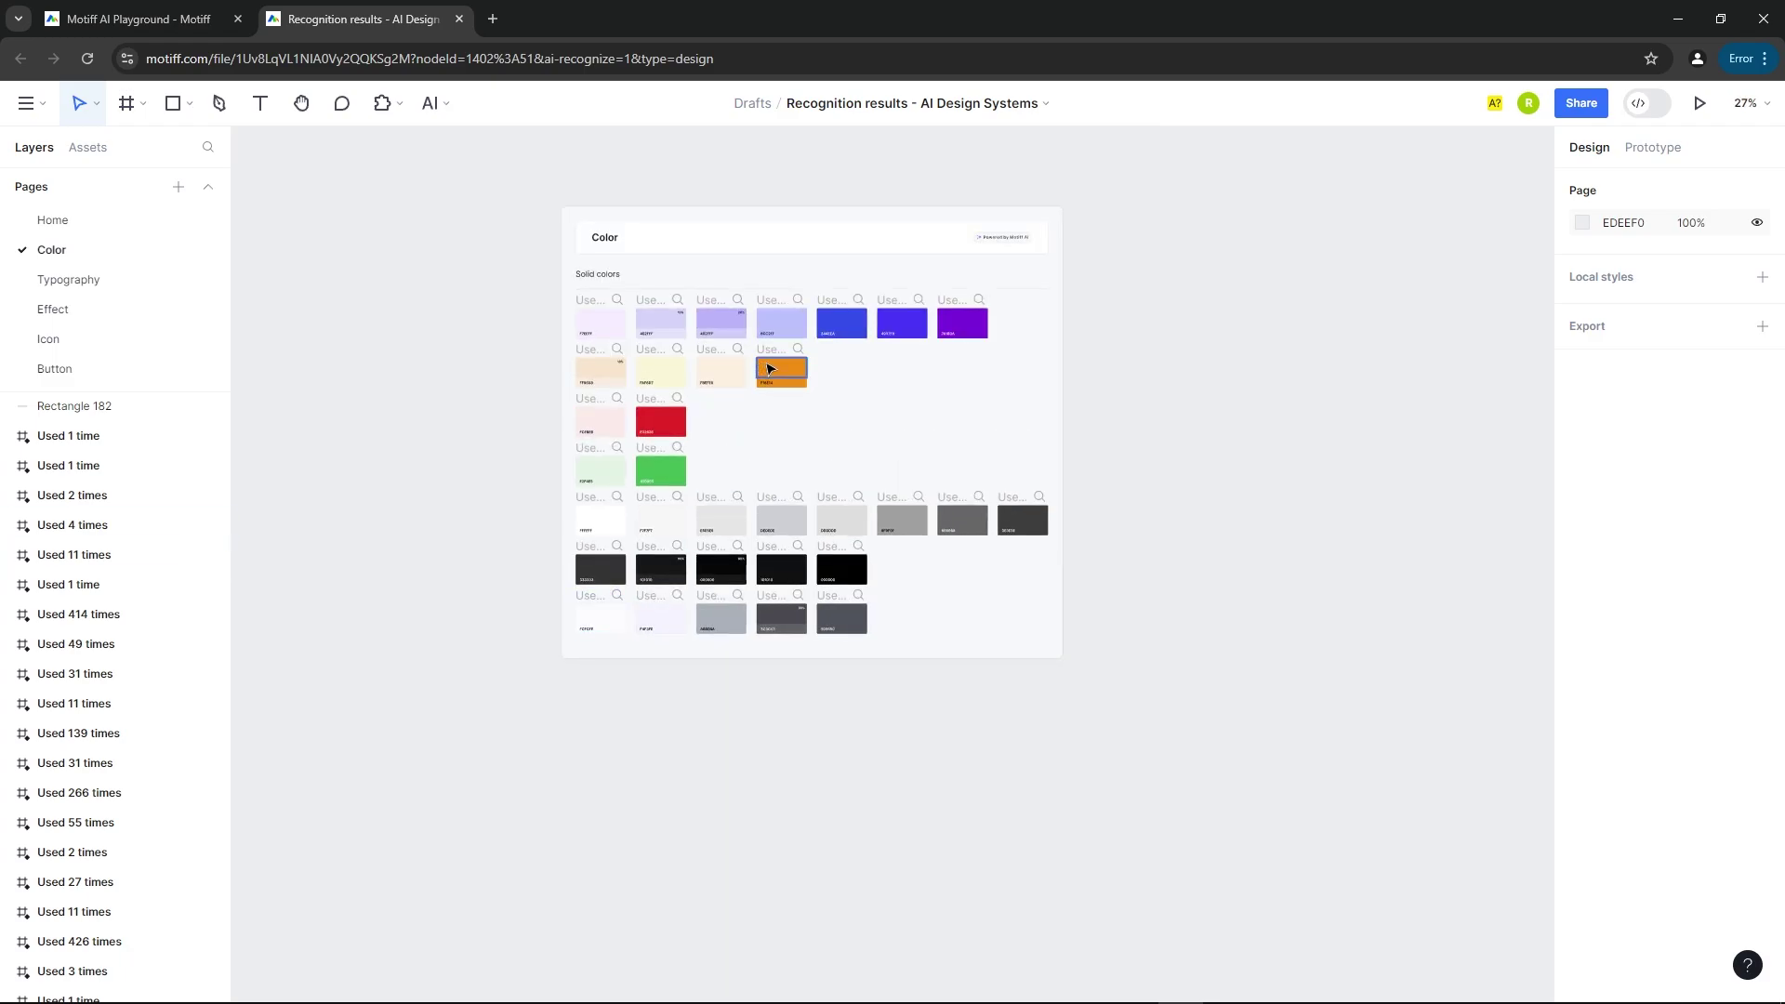
scroll(918, 339, "up", 4)
left_click(898, 308)
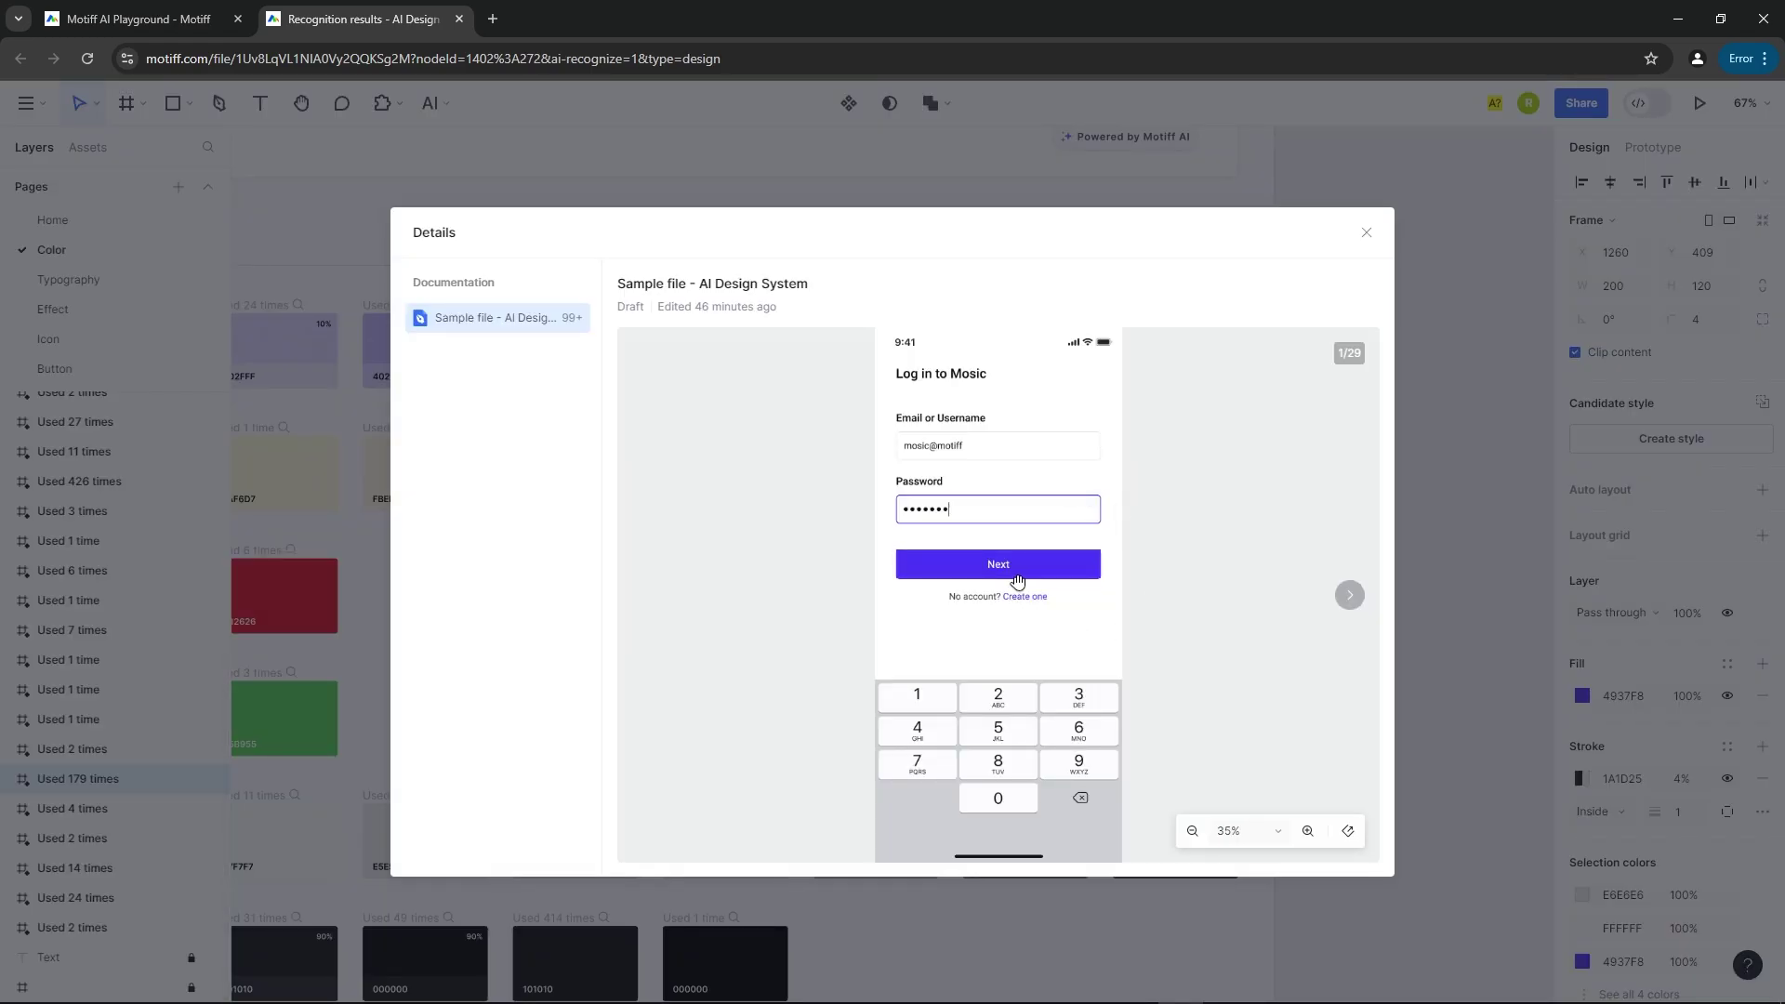
left_click(1350, 596)
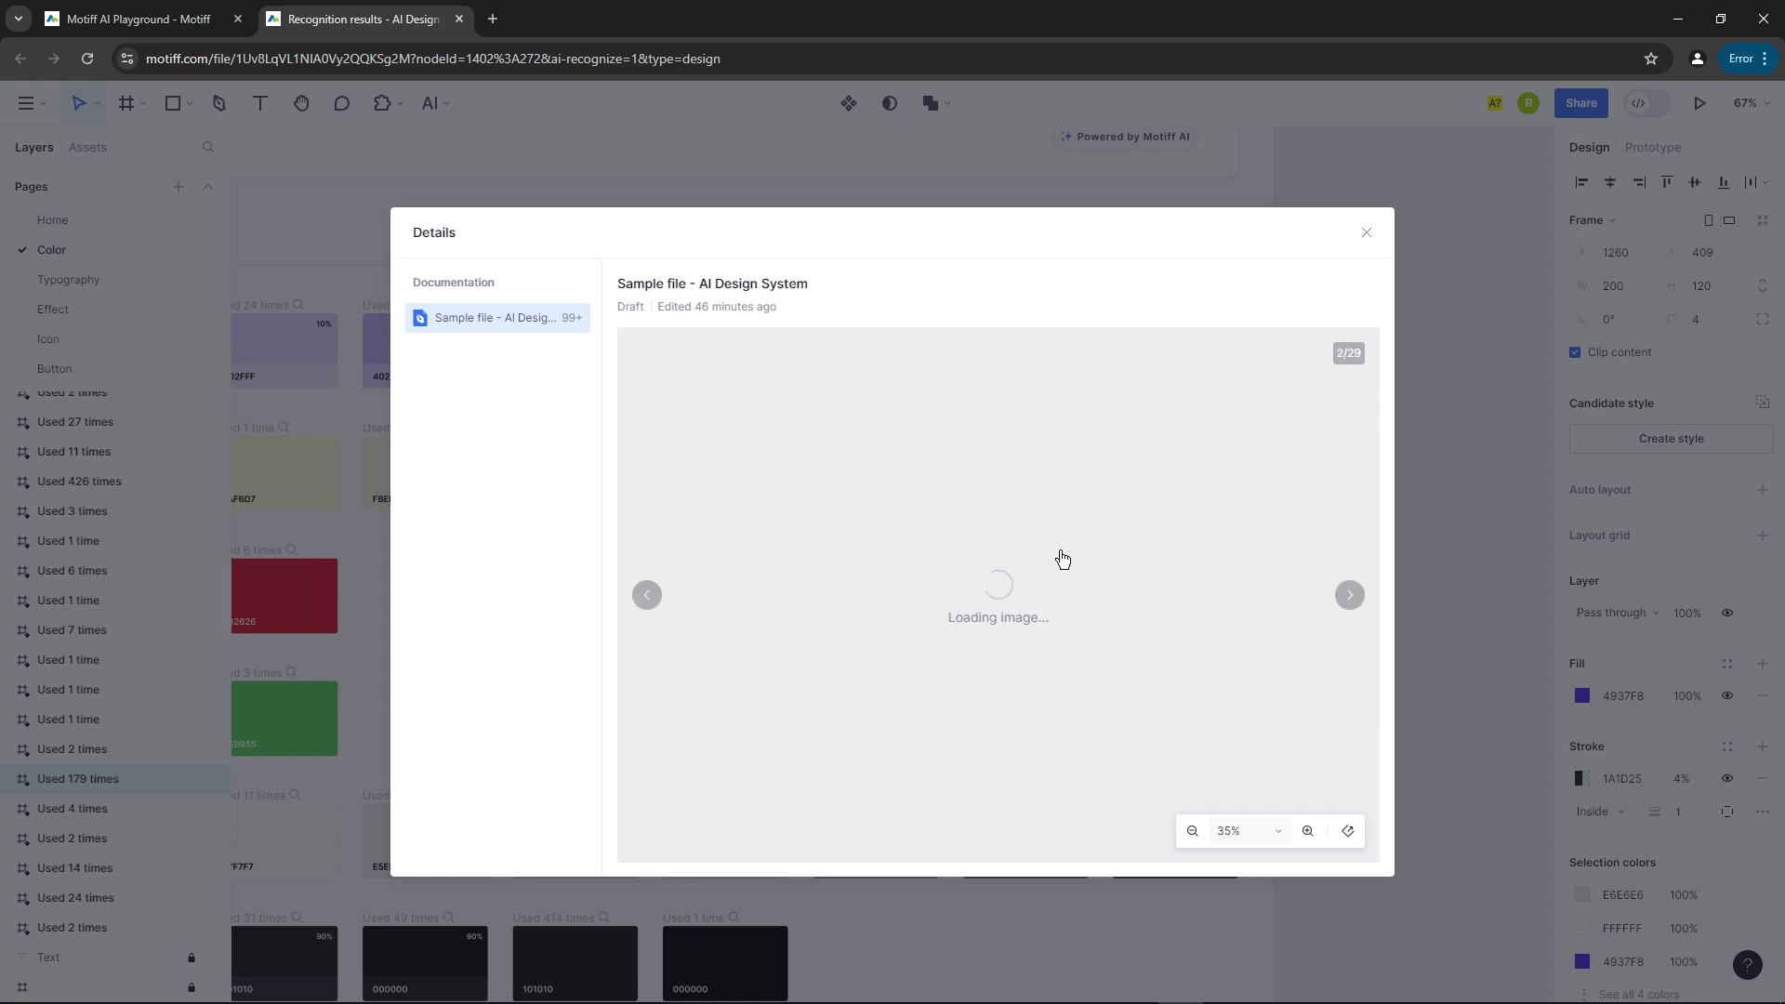
scroll(1136, 643, "down", 1)
scroll(1125, 709, "up", 1)
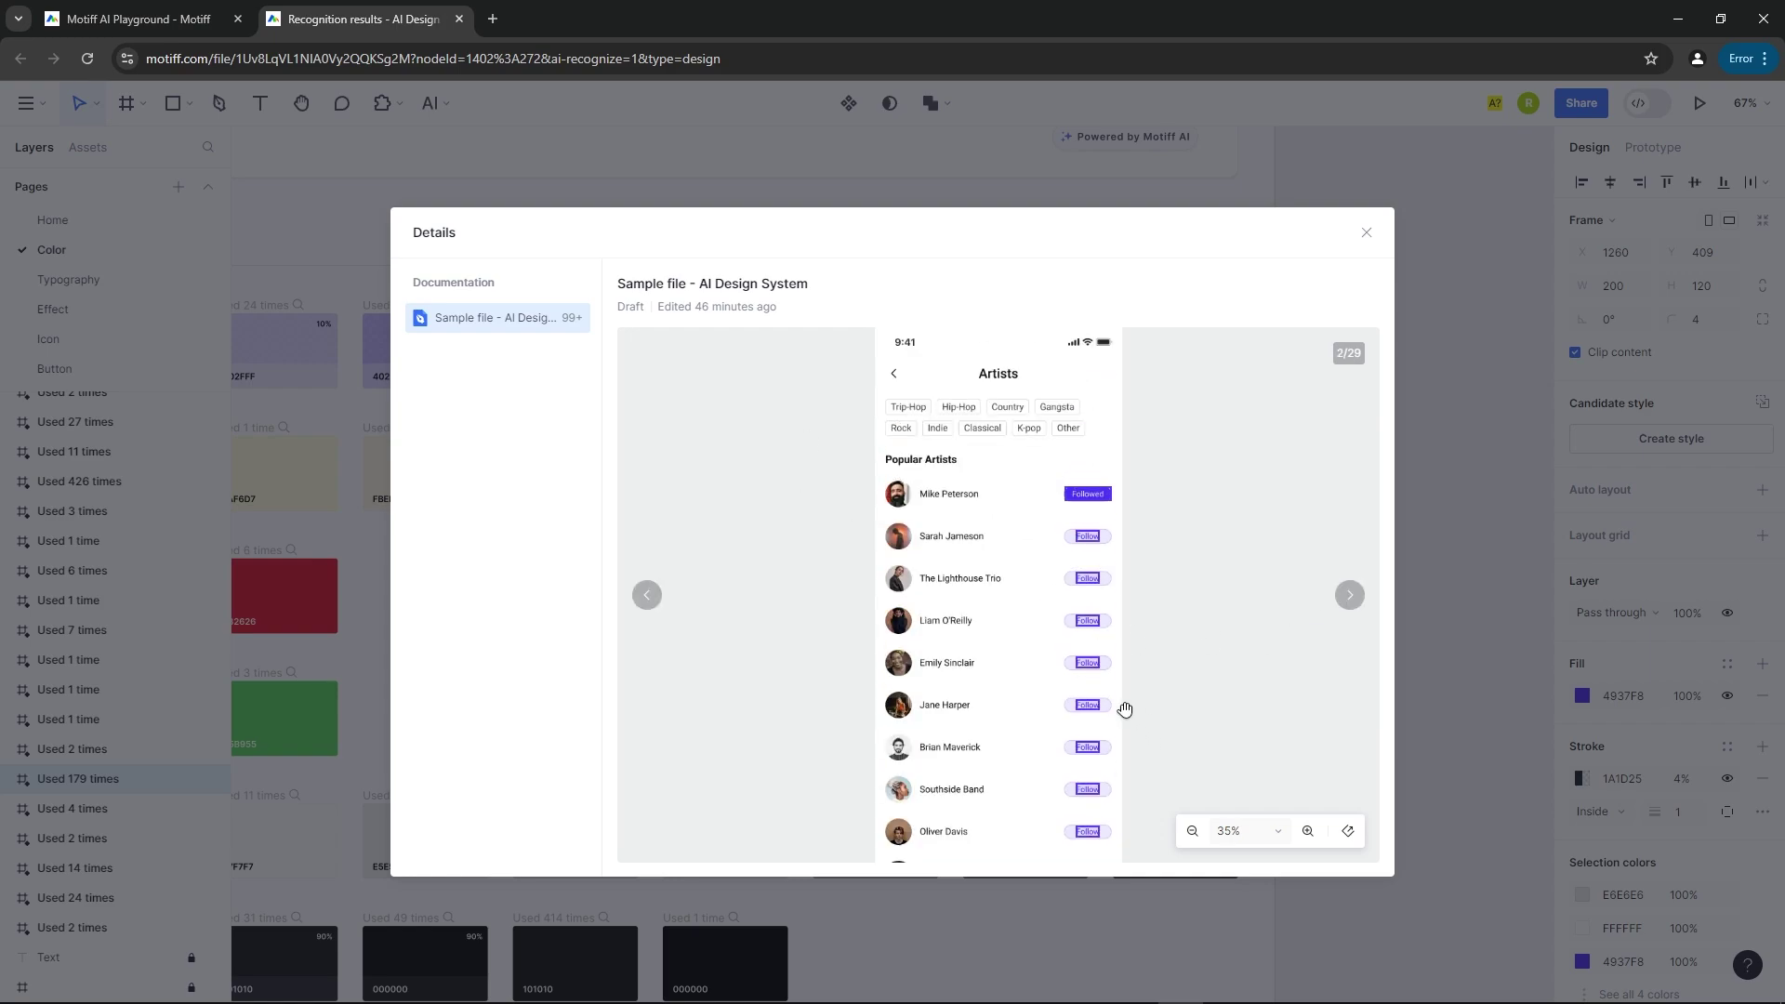
left_click(1366, 232)
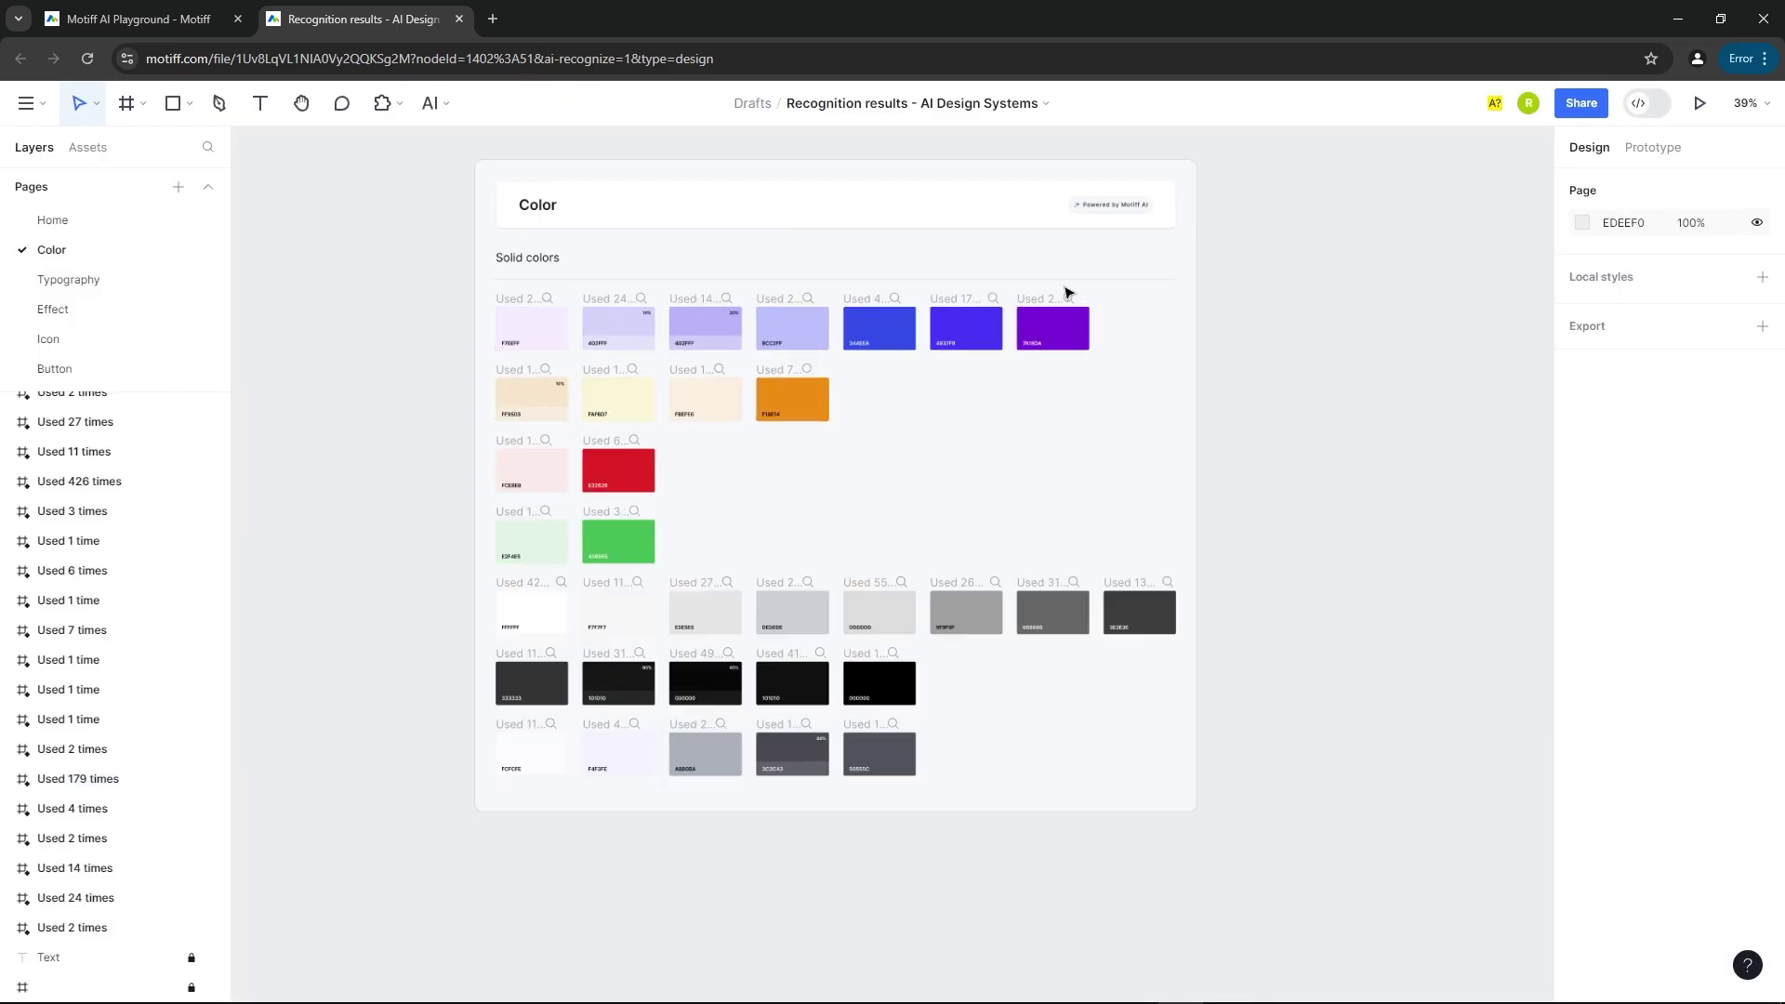
Open the Typography page and examine the recognized Roboto, SF Pro and GOVER text styles with their sizes, weights and line heights.
left_click(67, 279)
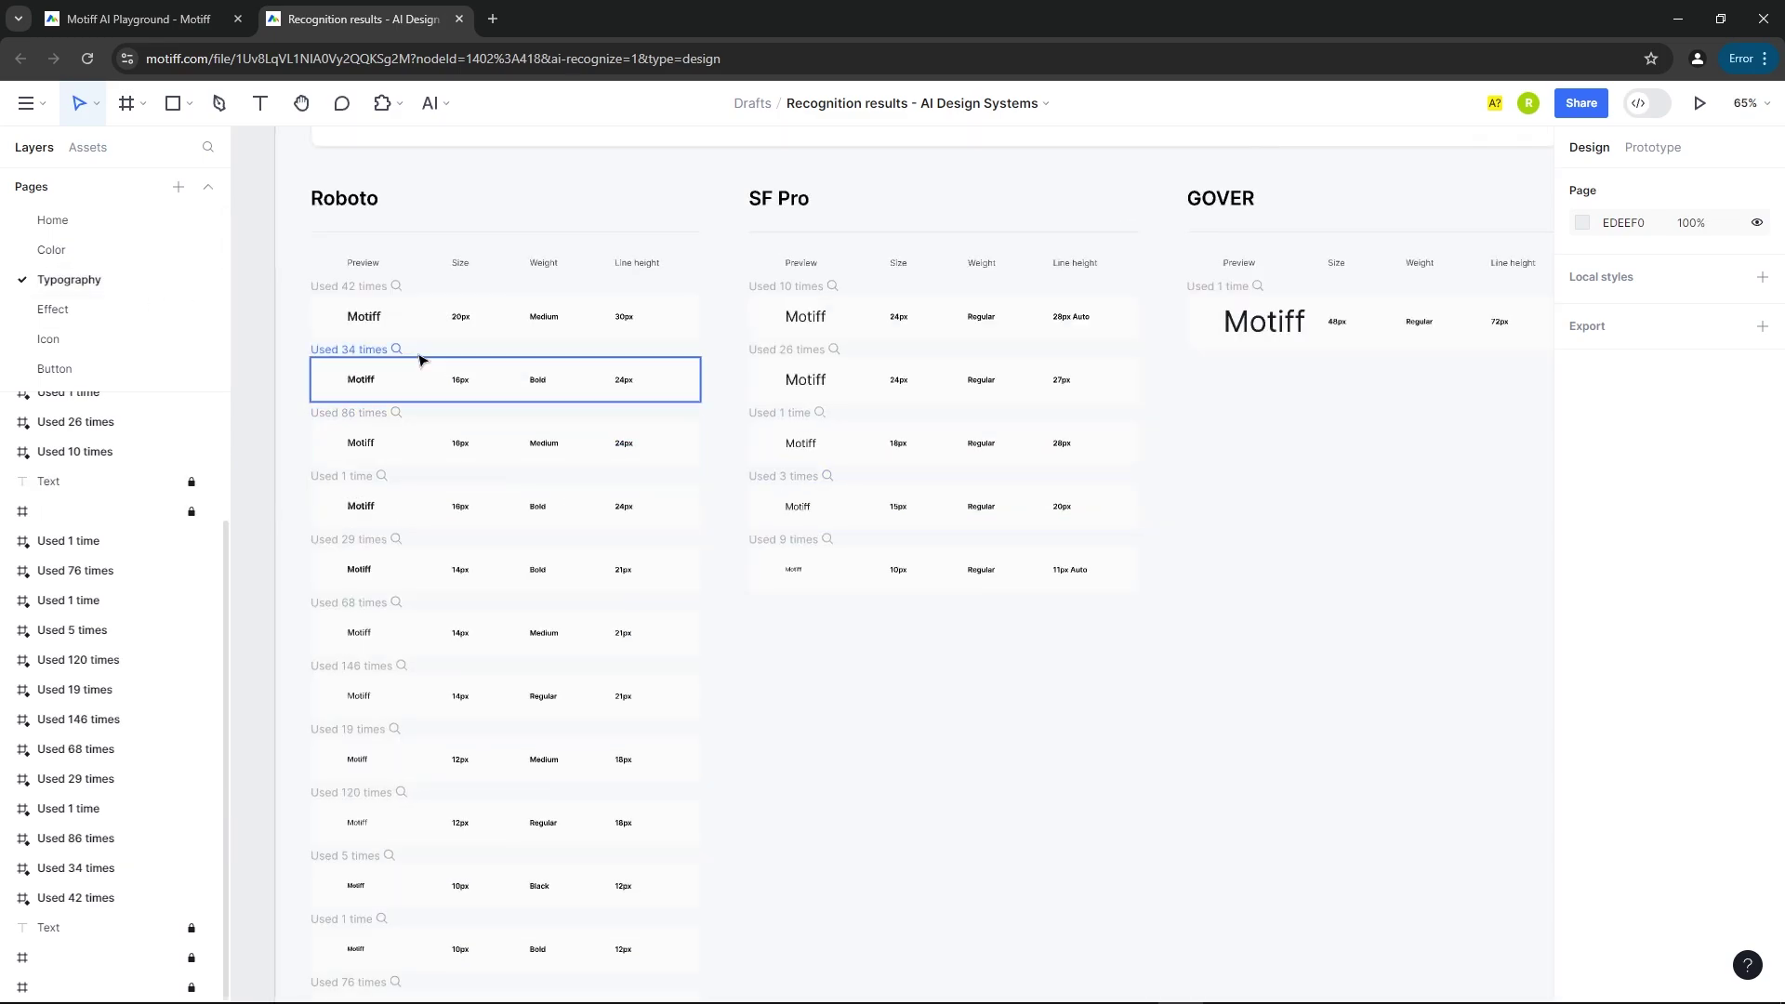
scroll(460, 279, "up", 5)
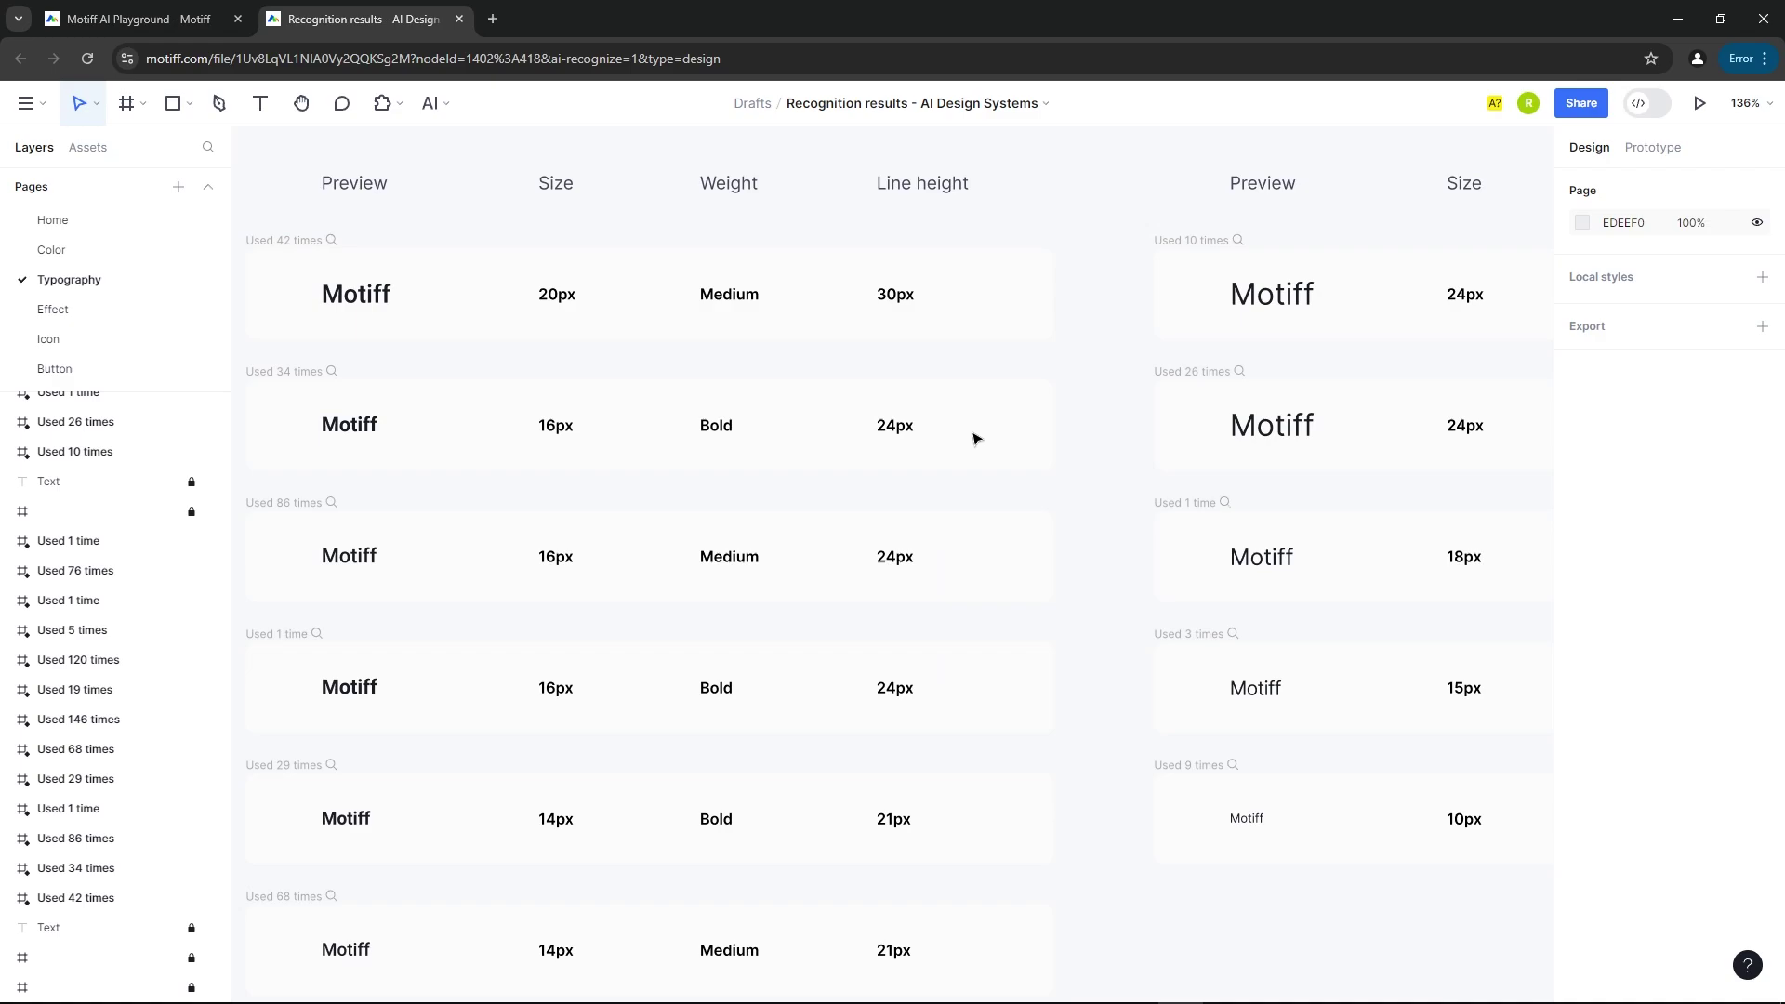
scroll(717, 343, "down", 5)
scroll(678, 606, "down", 8)
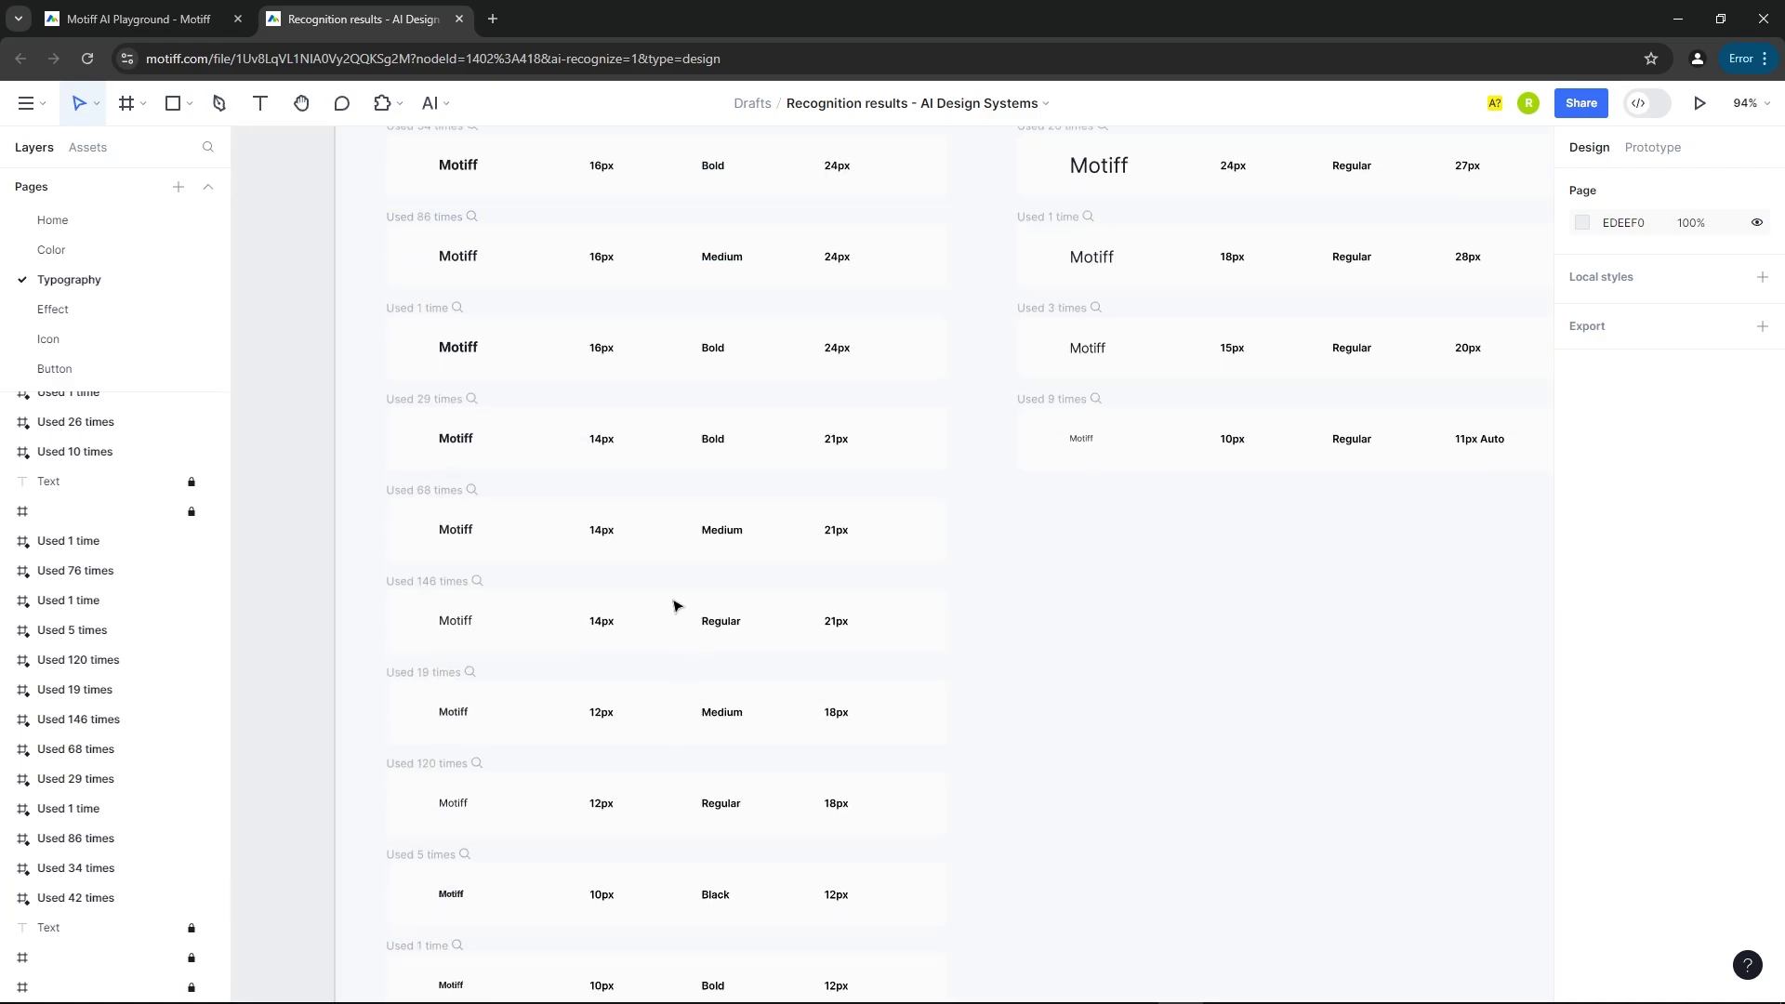
scroll(550, 781, "down", 5)
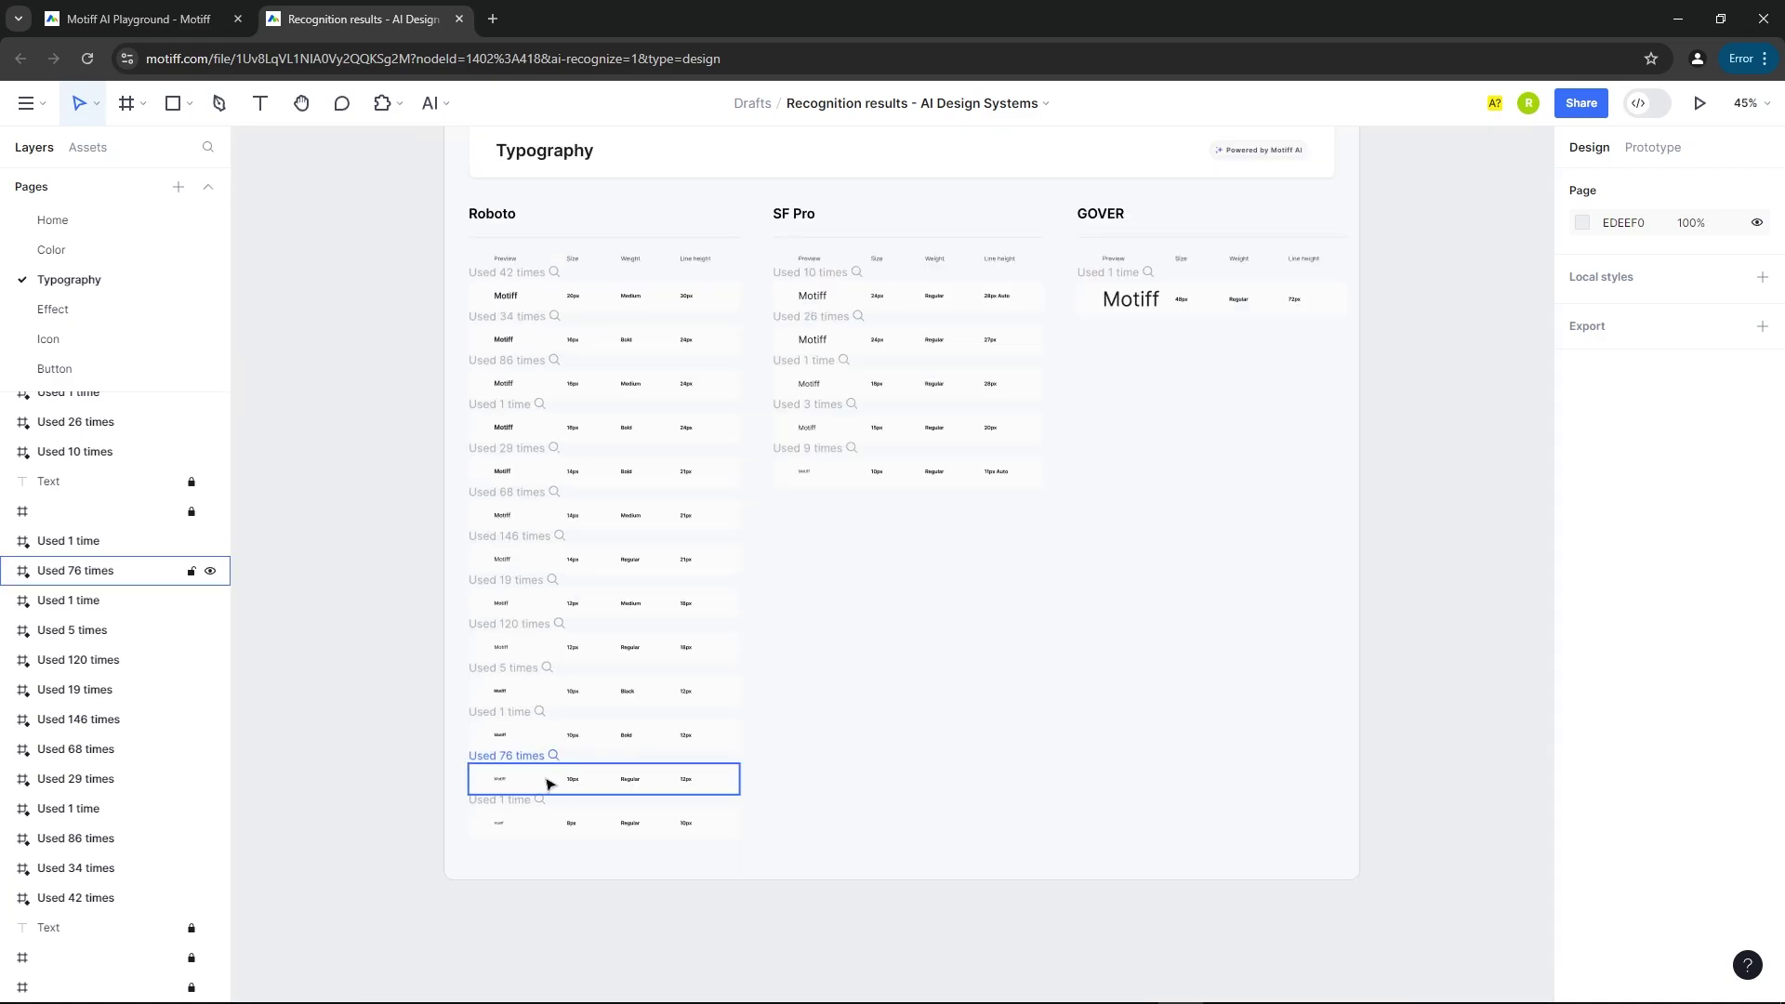
scroll(994, 206, "up", 5)
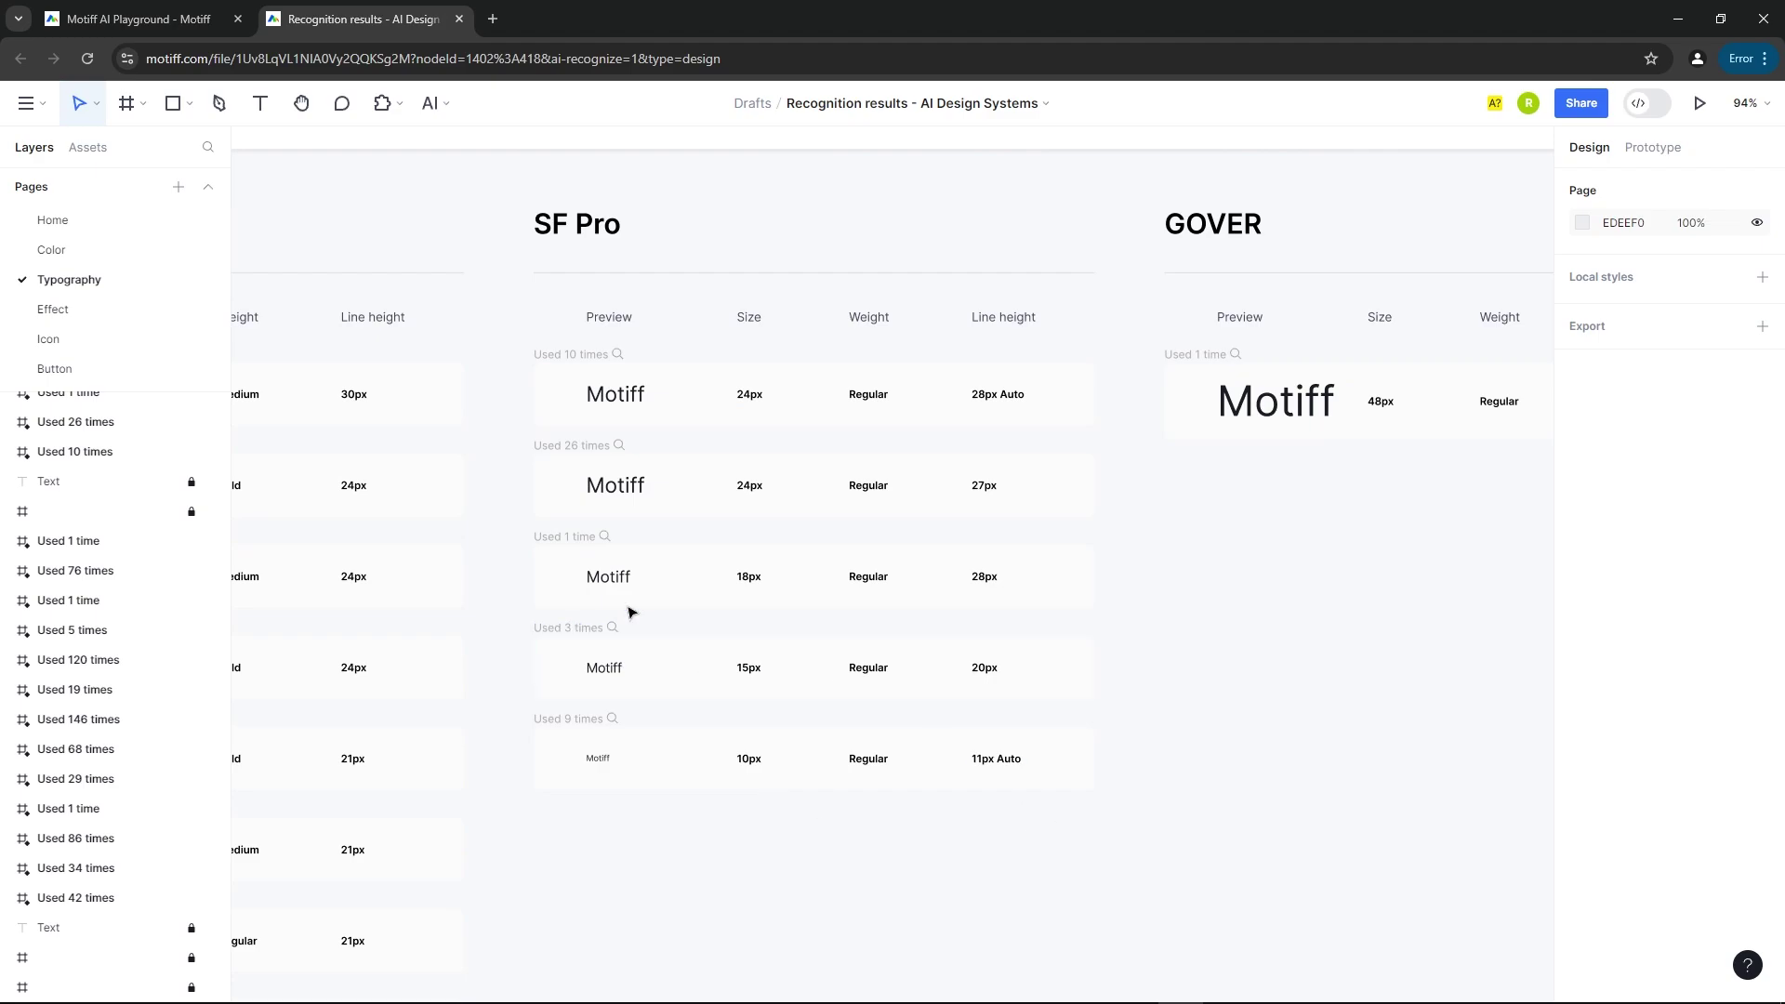
scroll(631, 612, "down", 3)
scroll(1269, 398, "up", 4)
scroll(1220, 321, "down", 4)
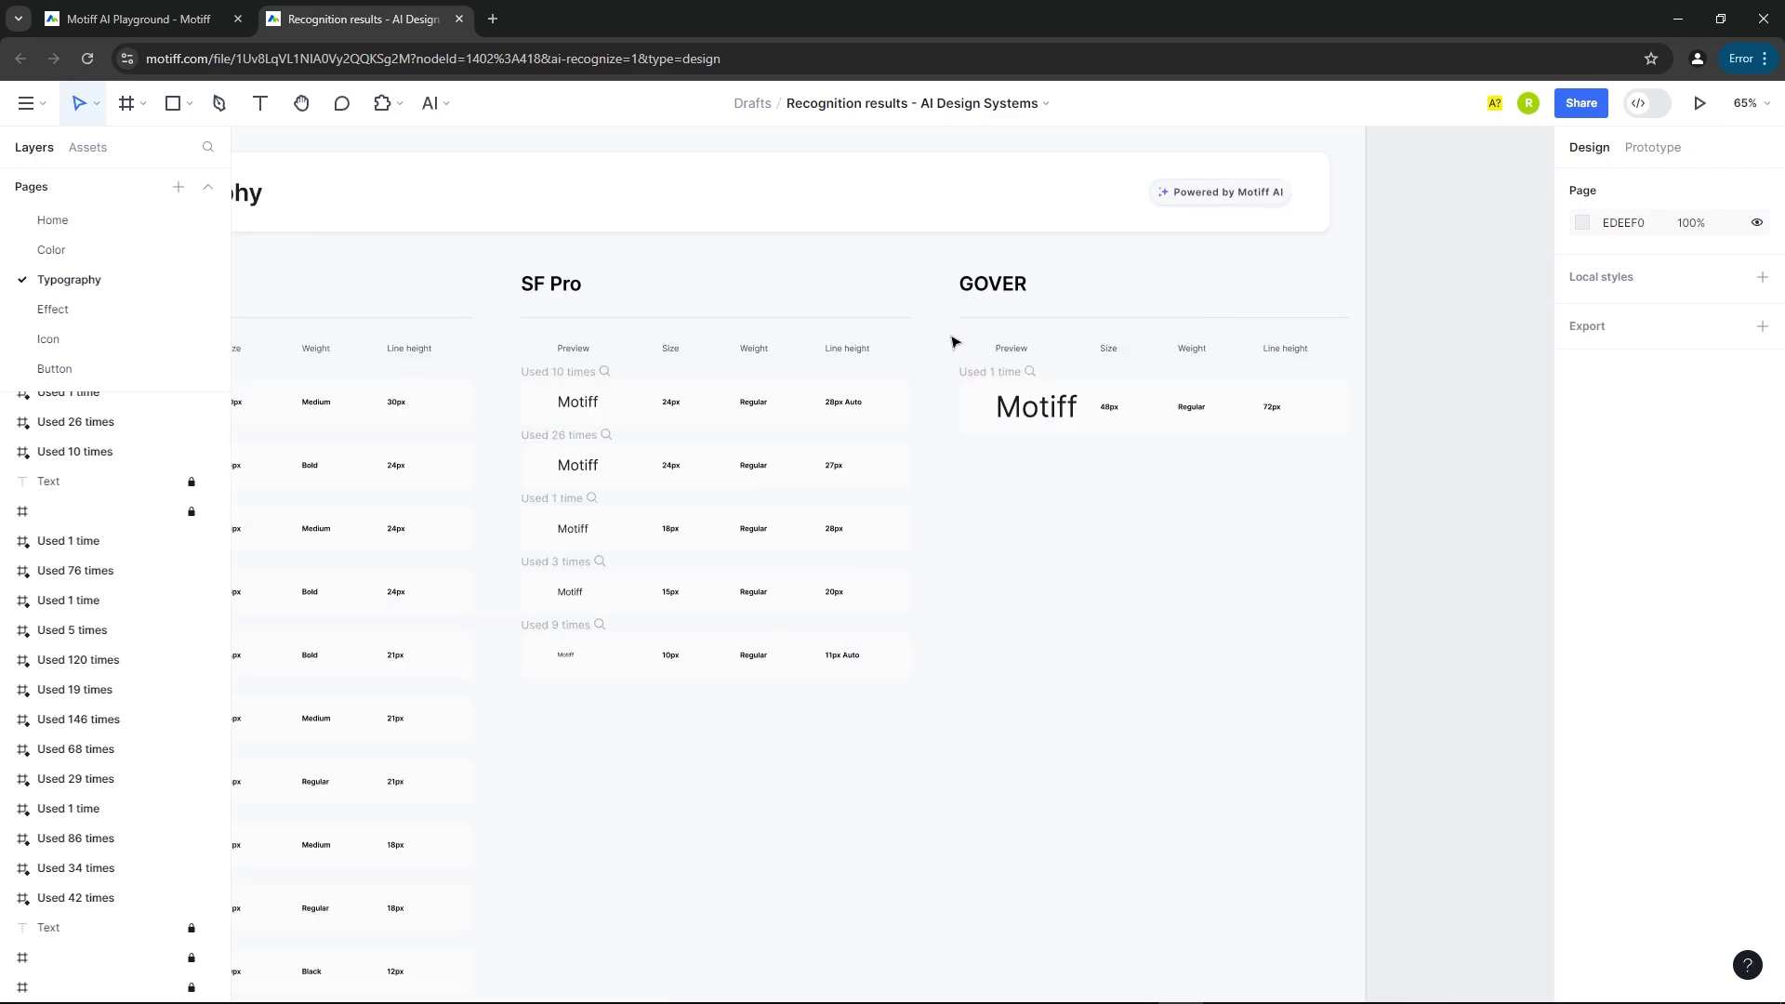
Open the Effect page and inspect several of the drop shadow samples and their properties.
left_click(111, 311)
scroll(405, 490, "up", 5)
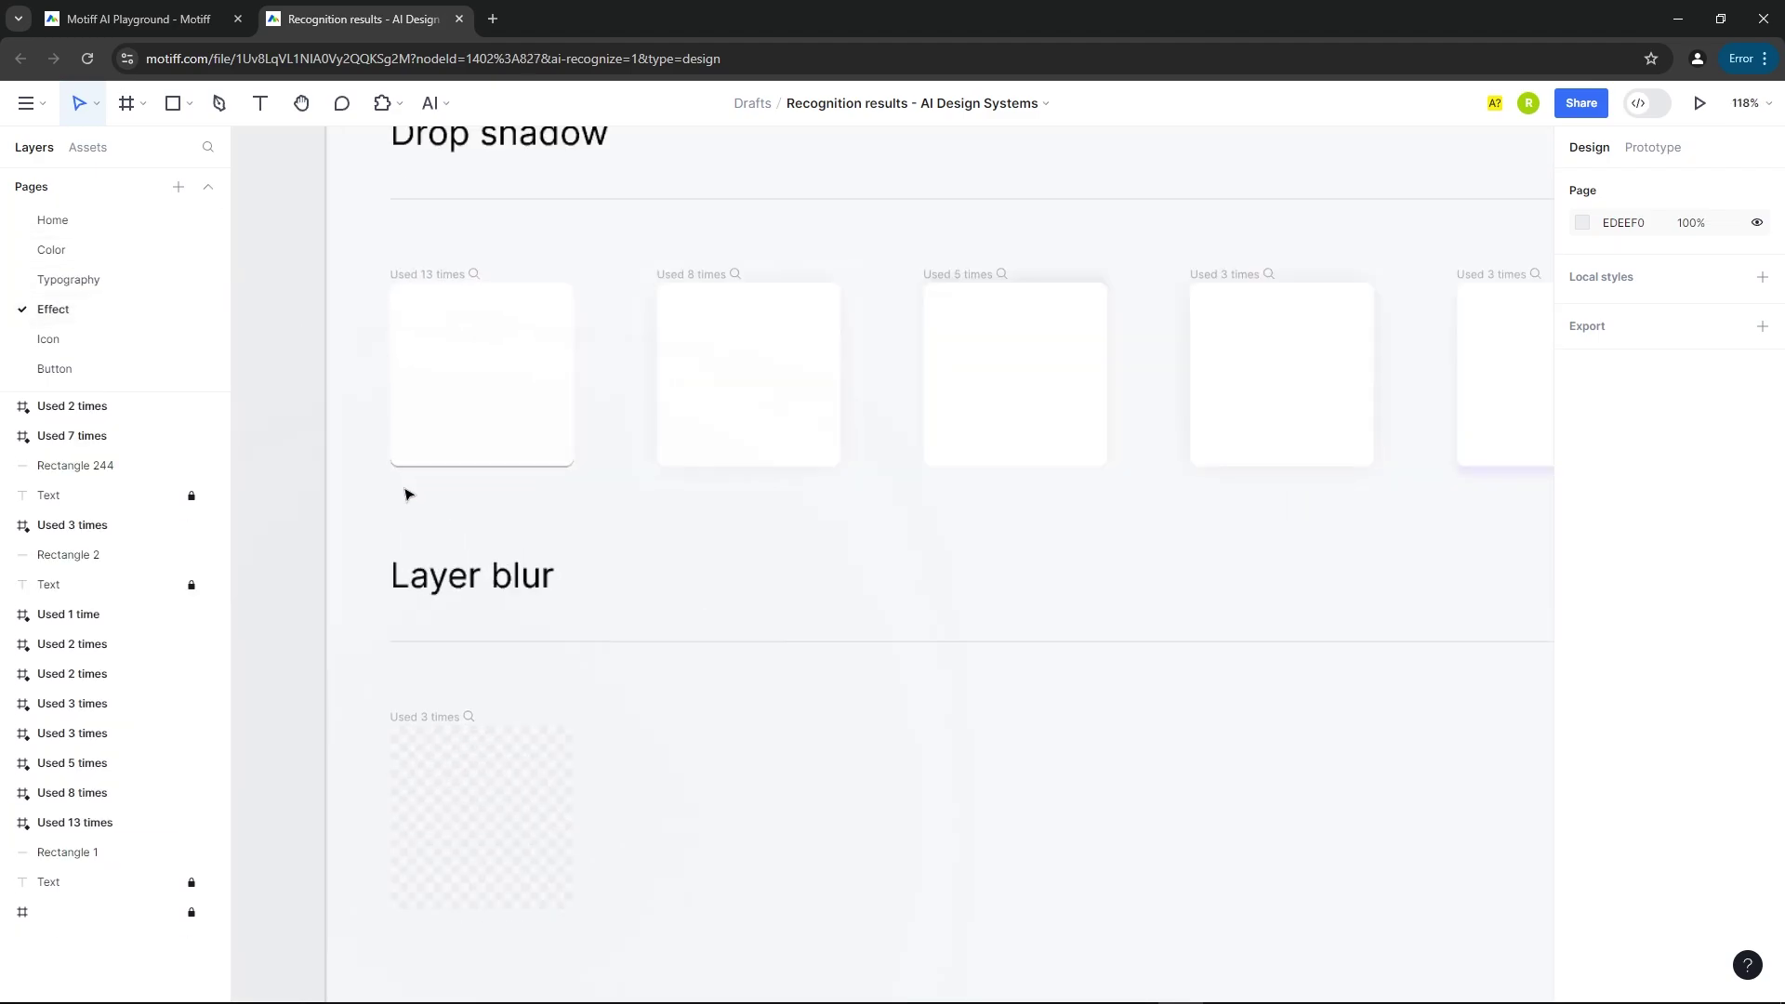
left_click(487, 462)
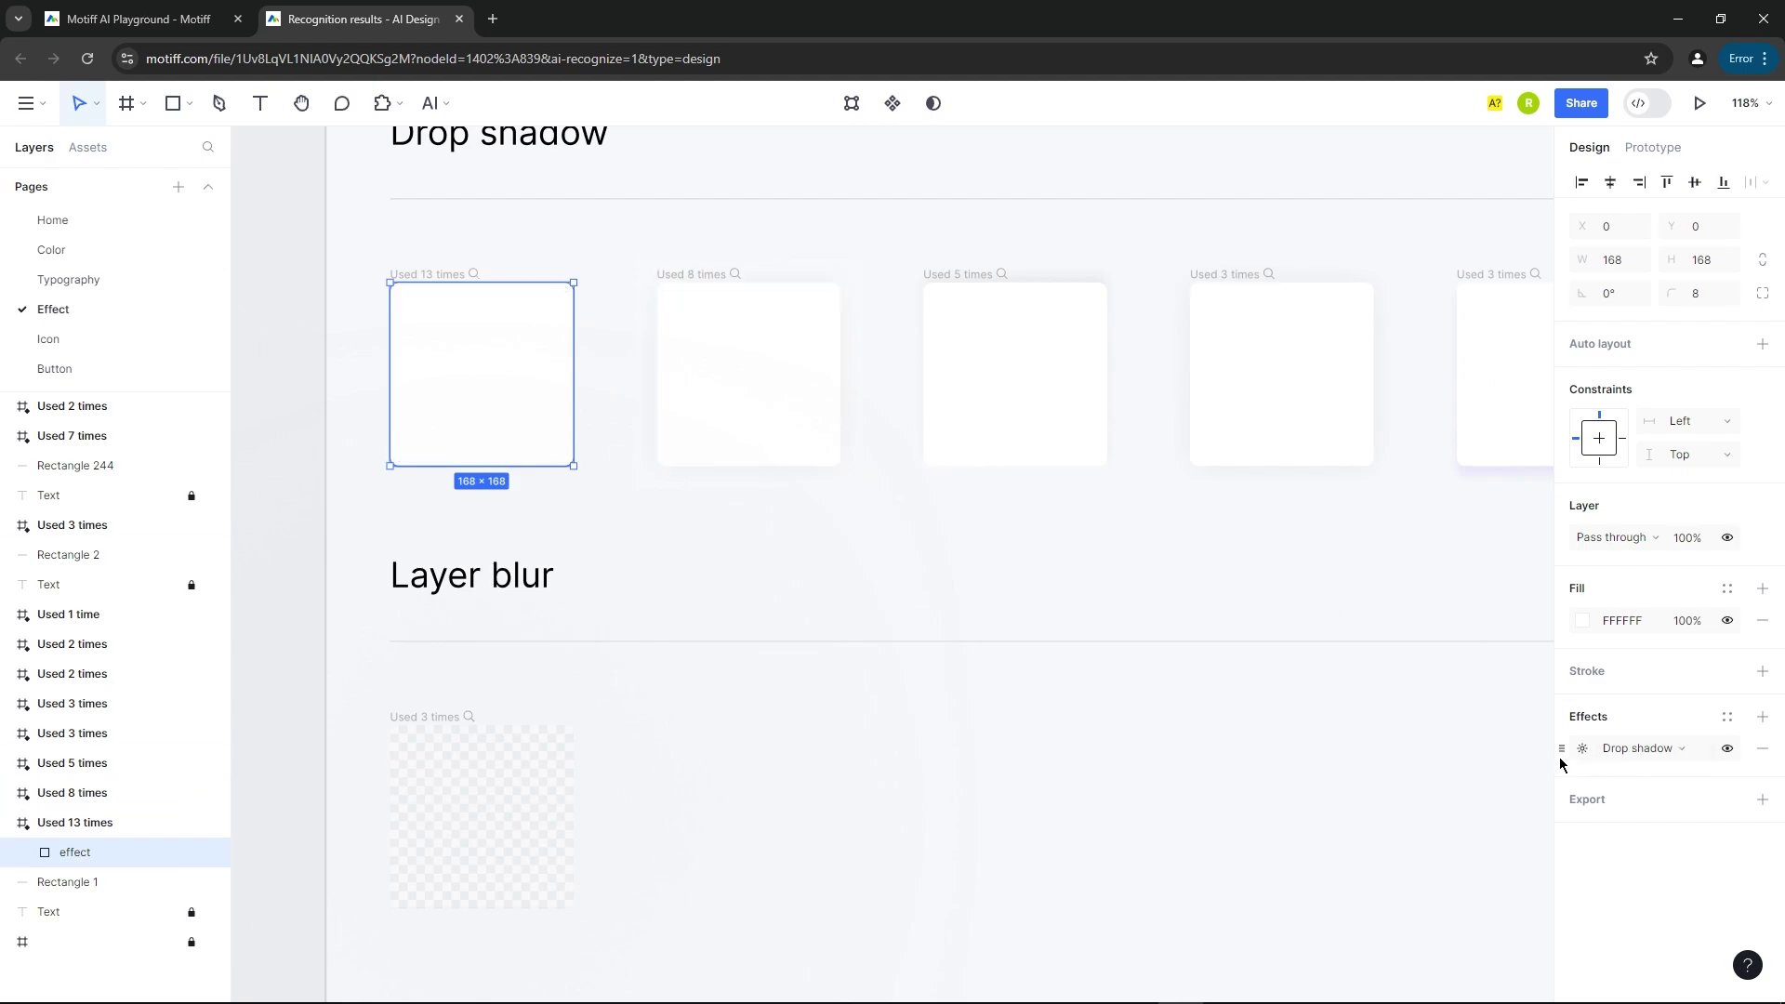
left_click(973, 418)
left_click(714, 387)
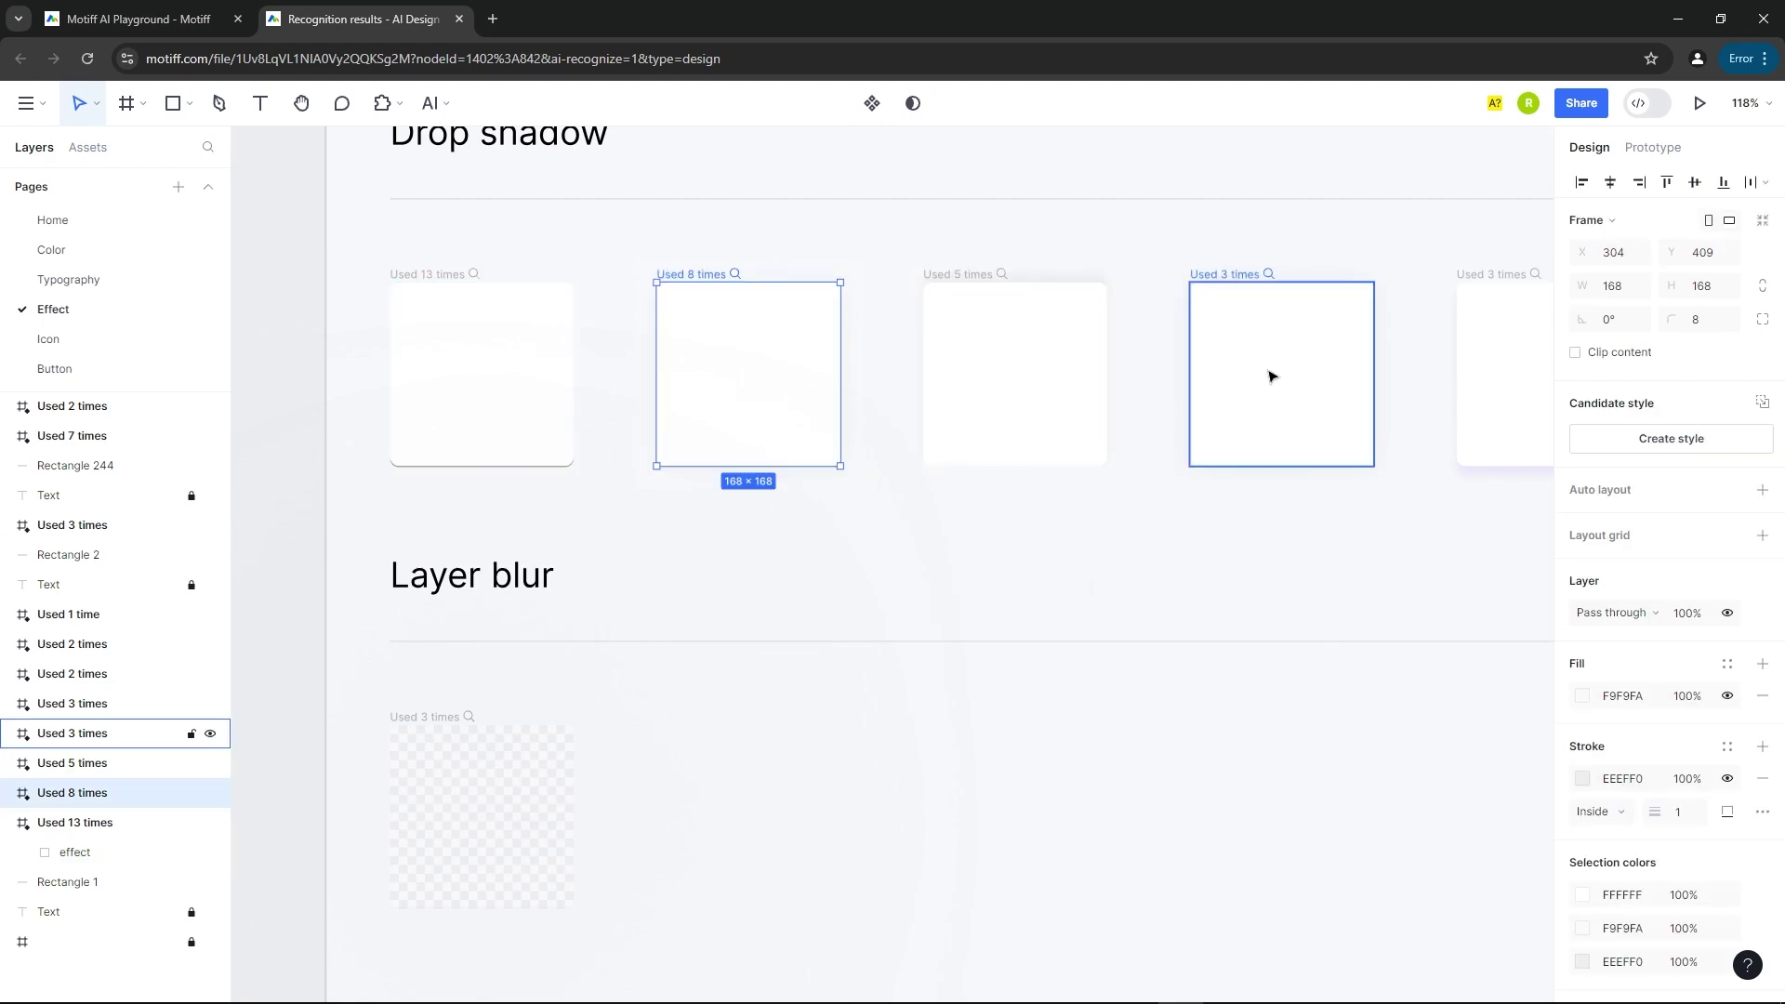
left_click(1271, 375)
scroll(729, 382, "down", 5)
left_click(1104, 409)
scroll(611, 369, "down", 1)
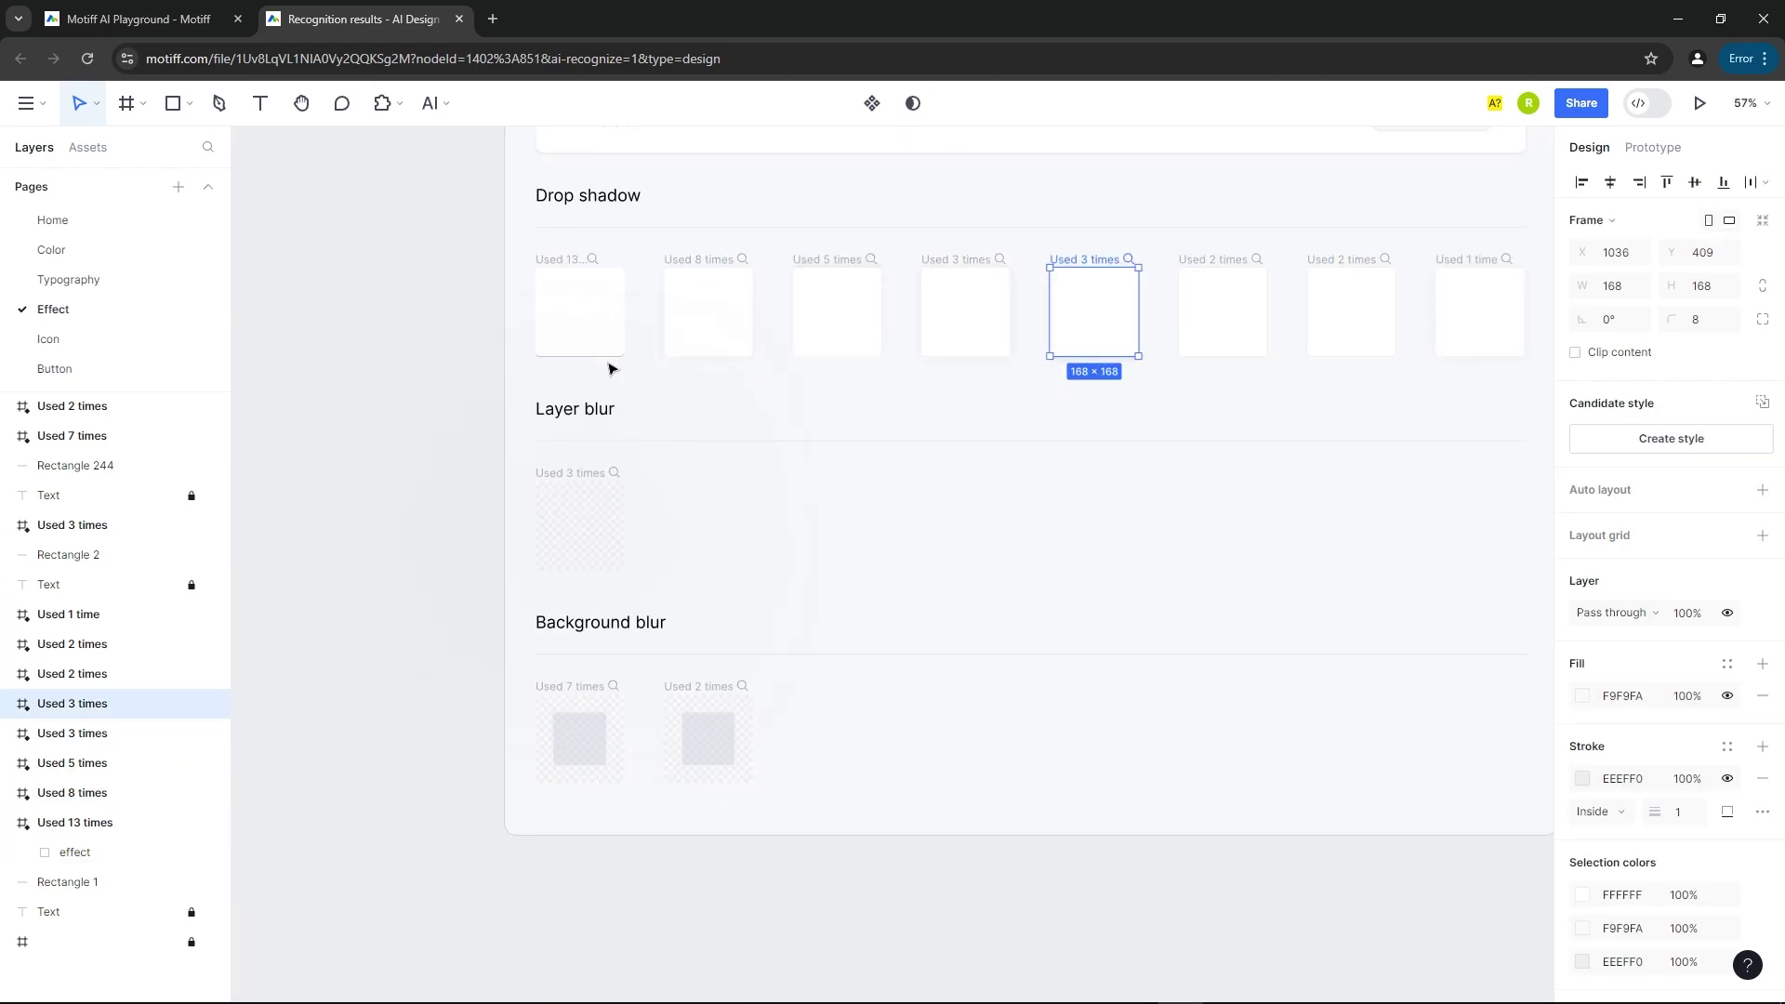
Inspect the effect properties of the layer blur sample and the first background blur sample.
left_click(588, 548)
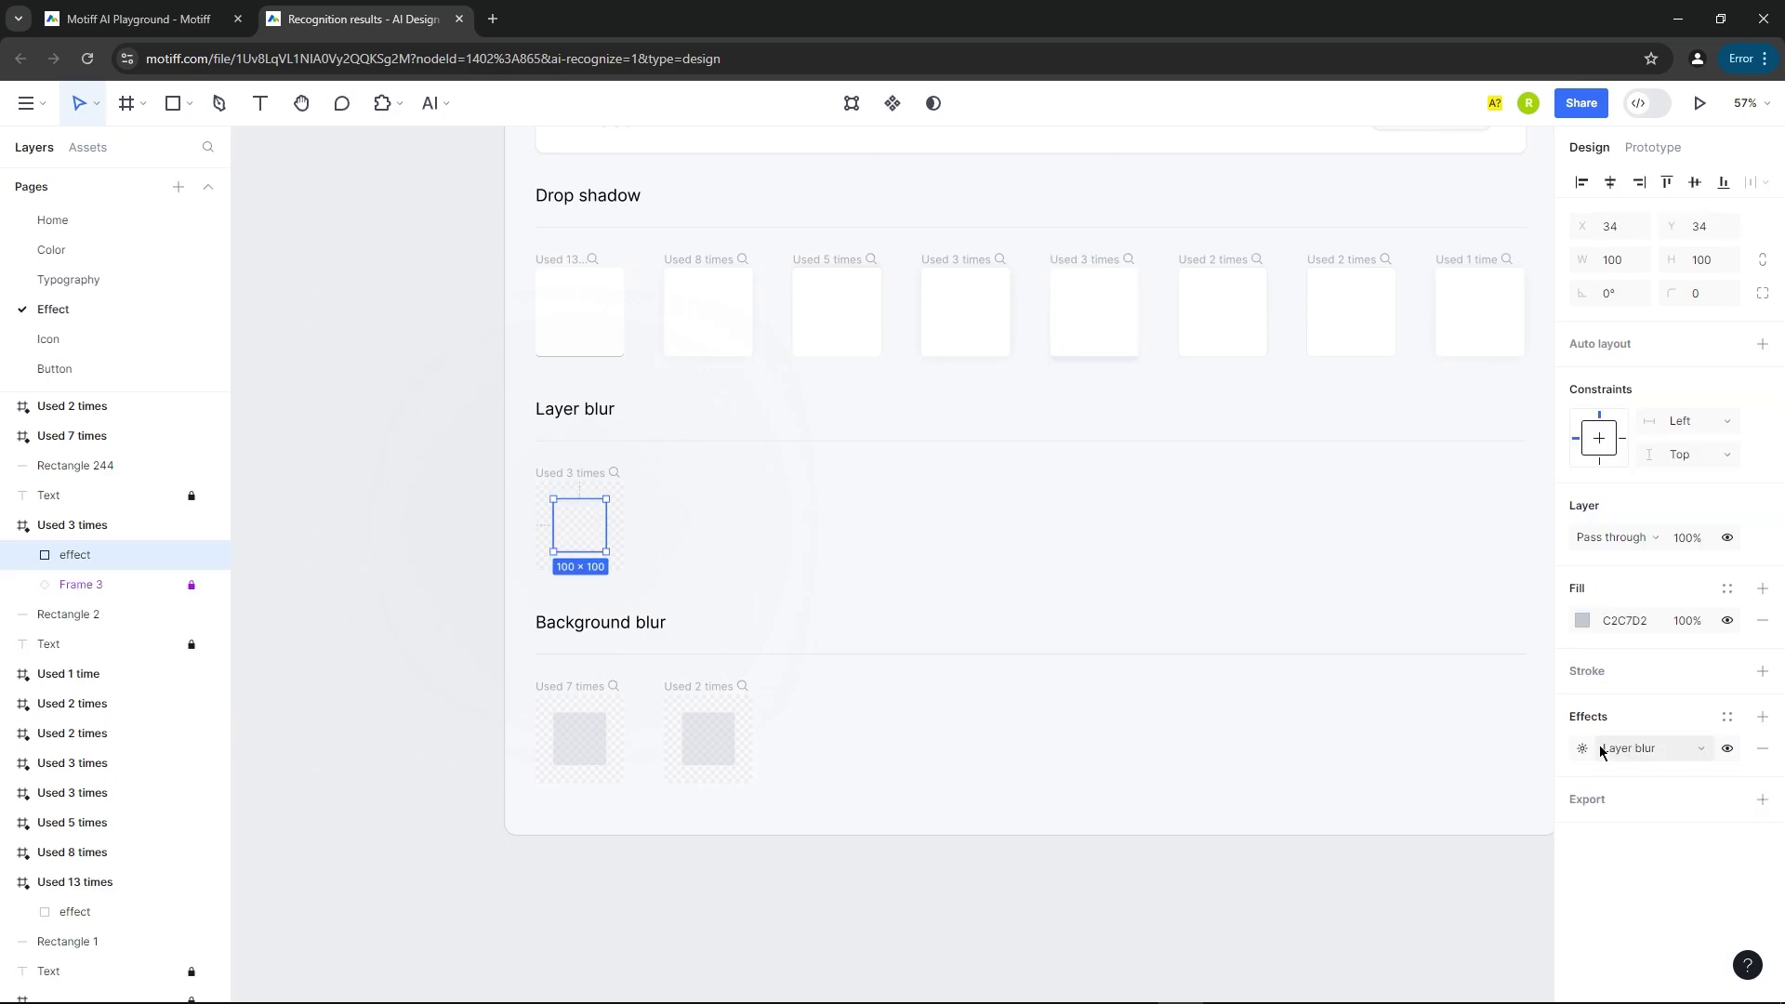
left_click(600, 699)
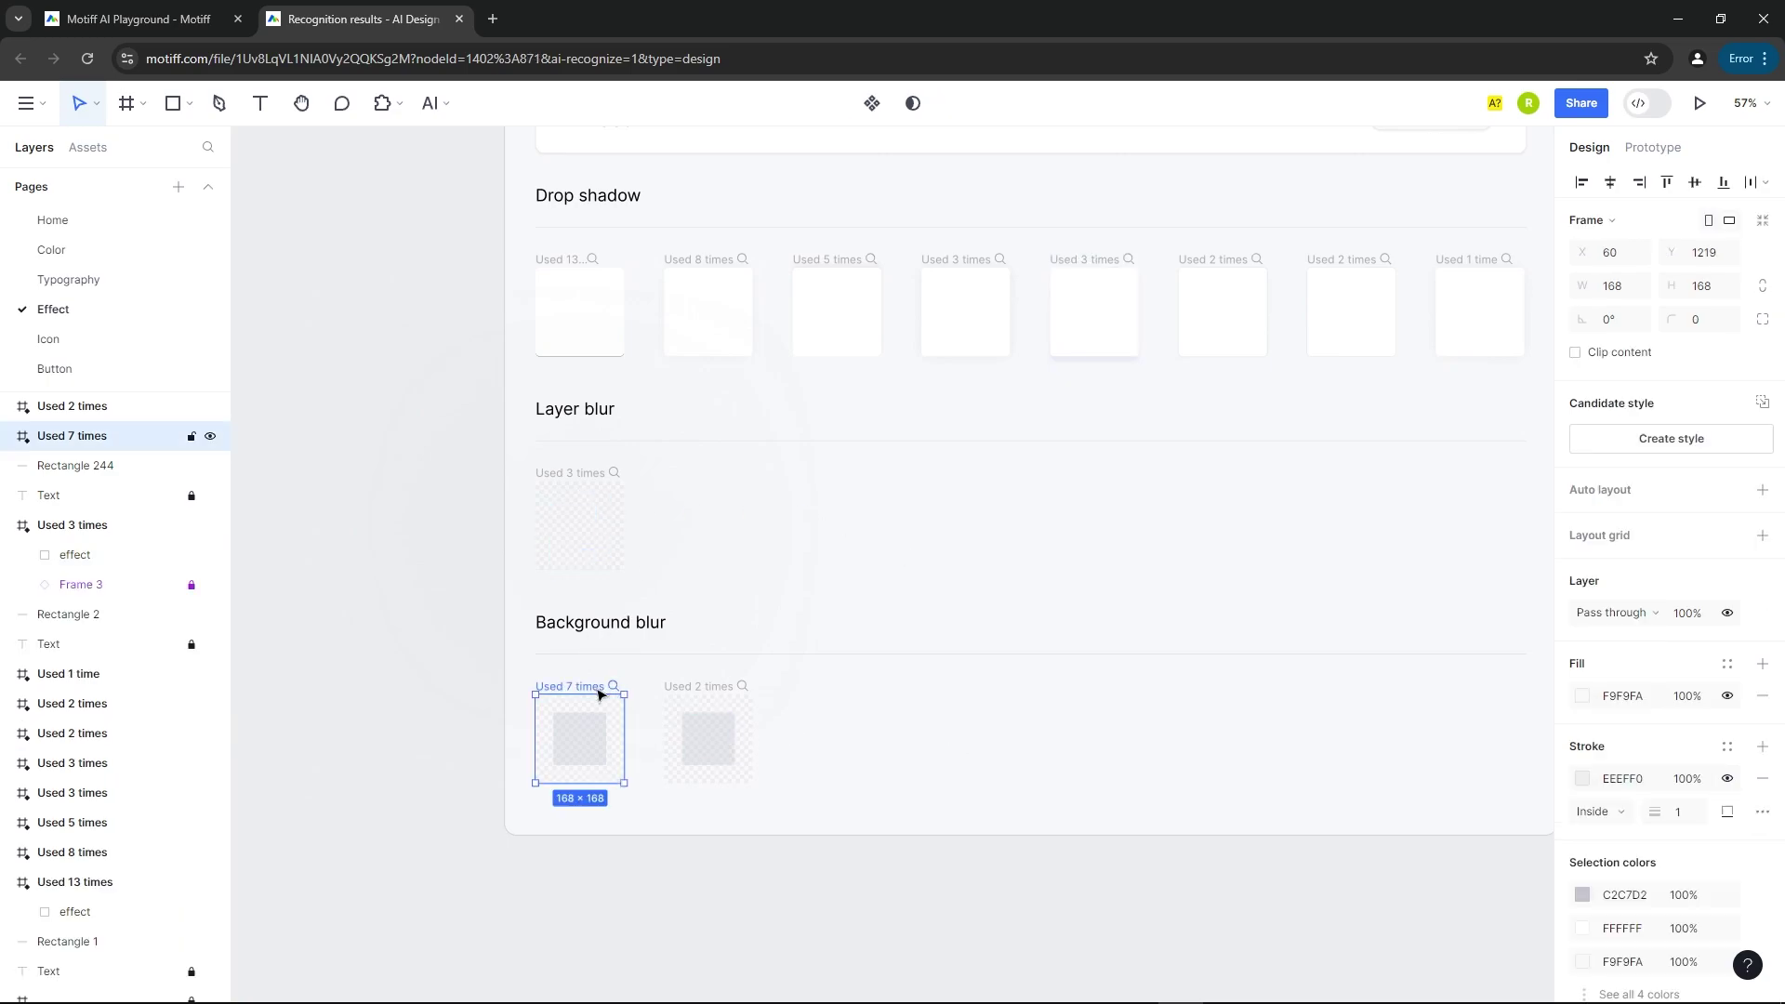
scroll(1582, 821, "down", 3)
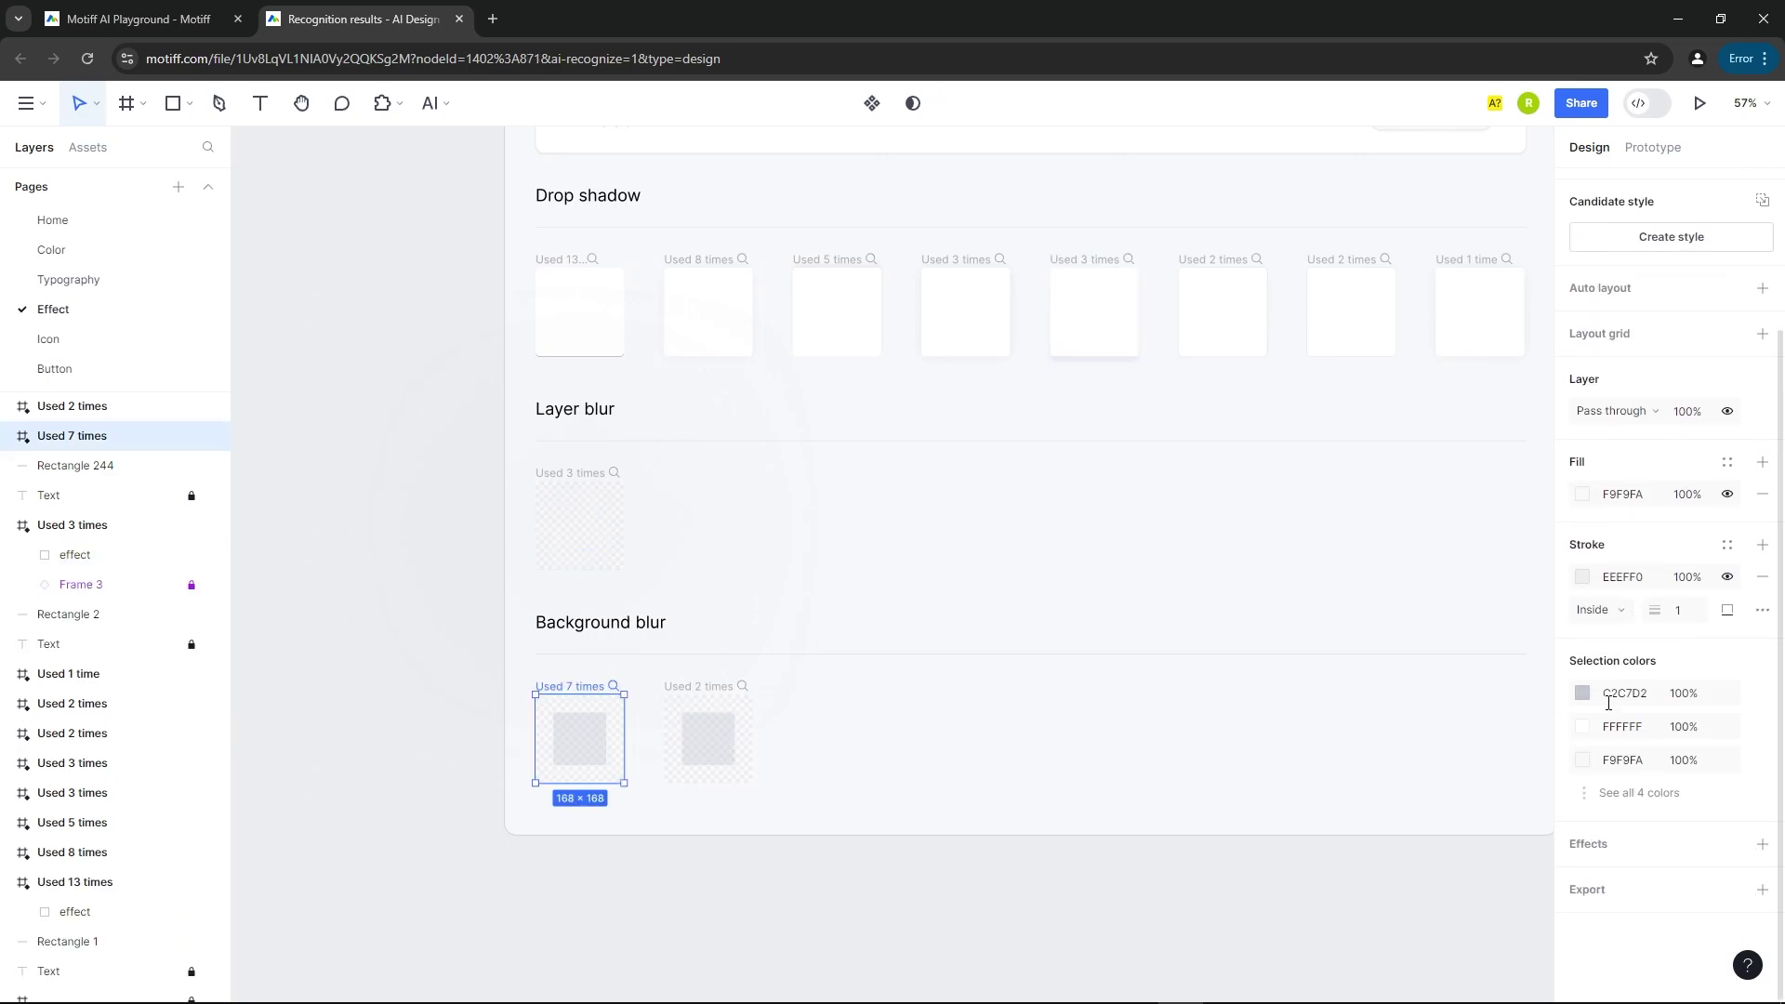
left_click(589, 758)
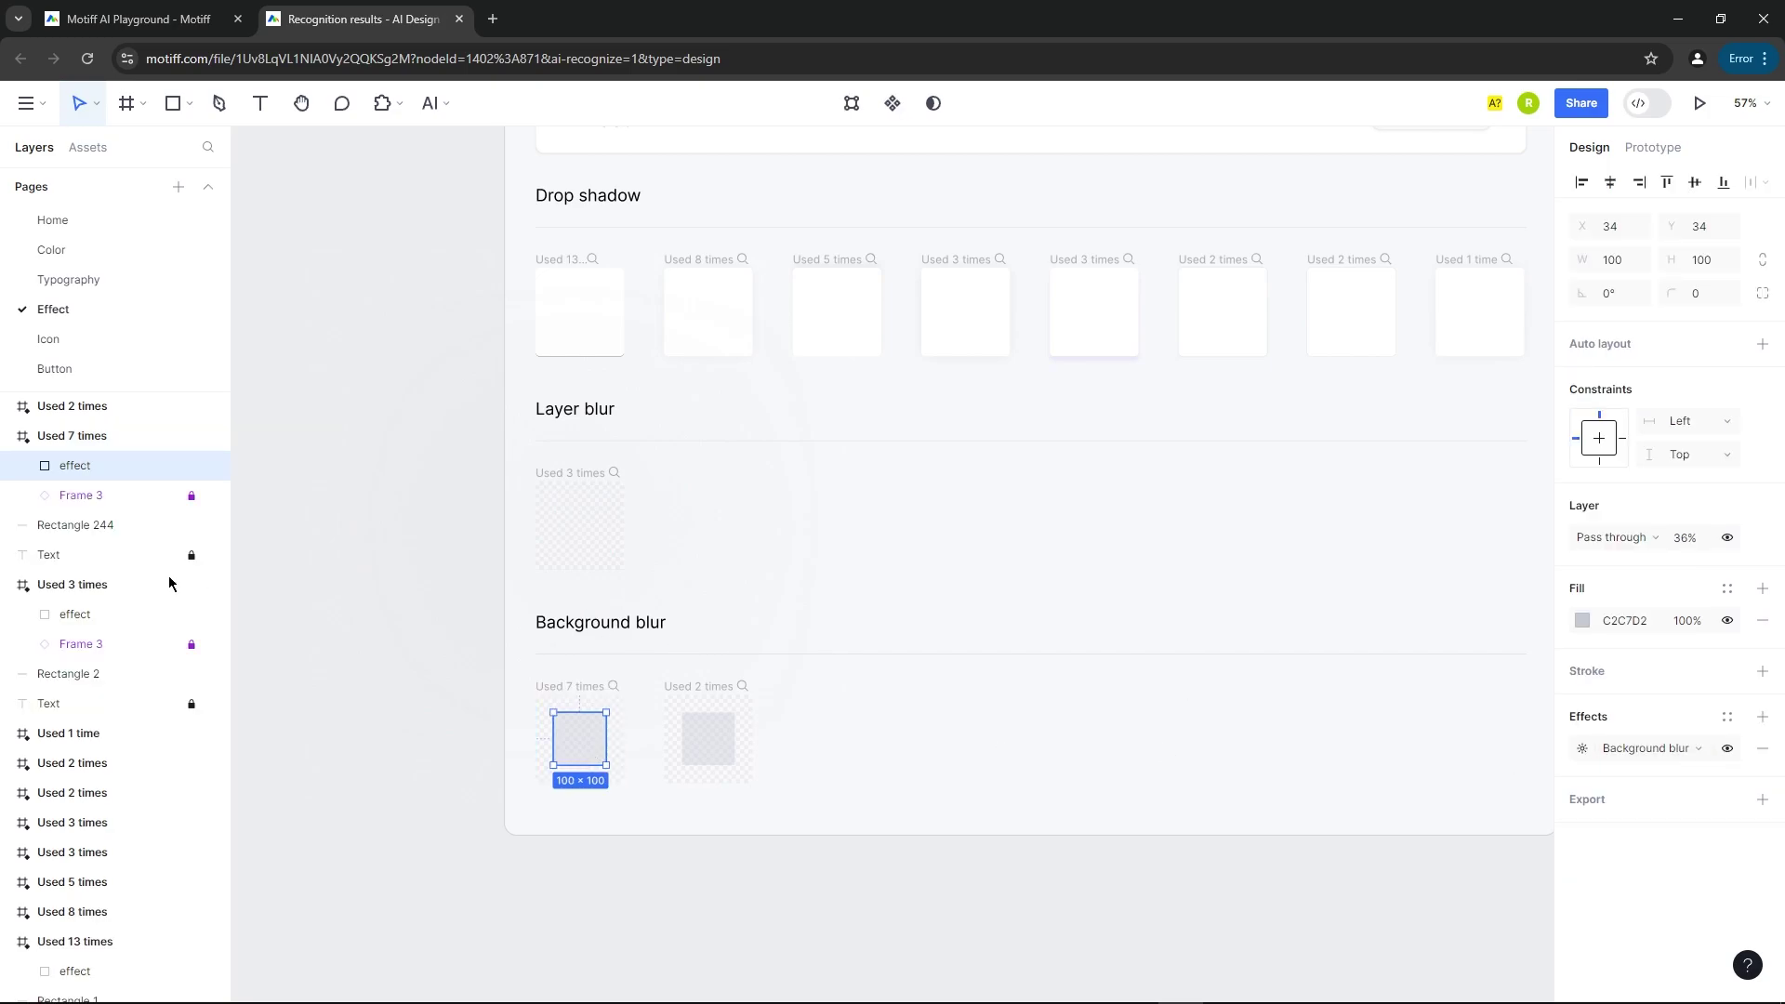
Open the Icon page, look over the 30*30px and 24*24px icons, and inspect the black back-arrow icon in the 24*24px group up close.
left_click(48, 341)
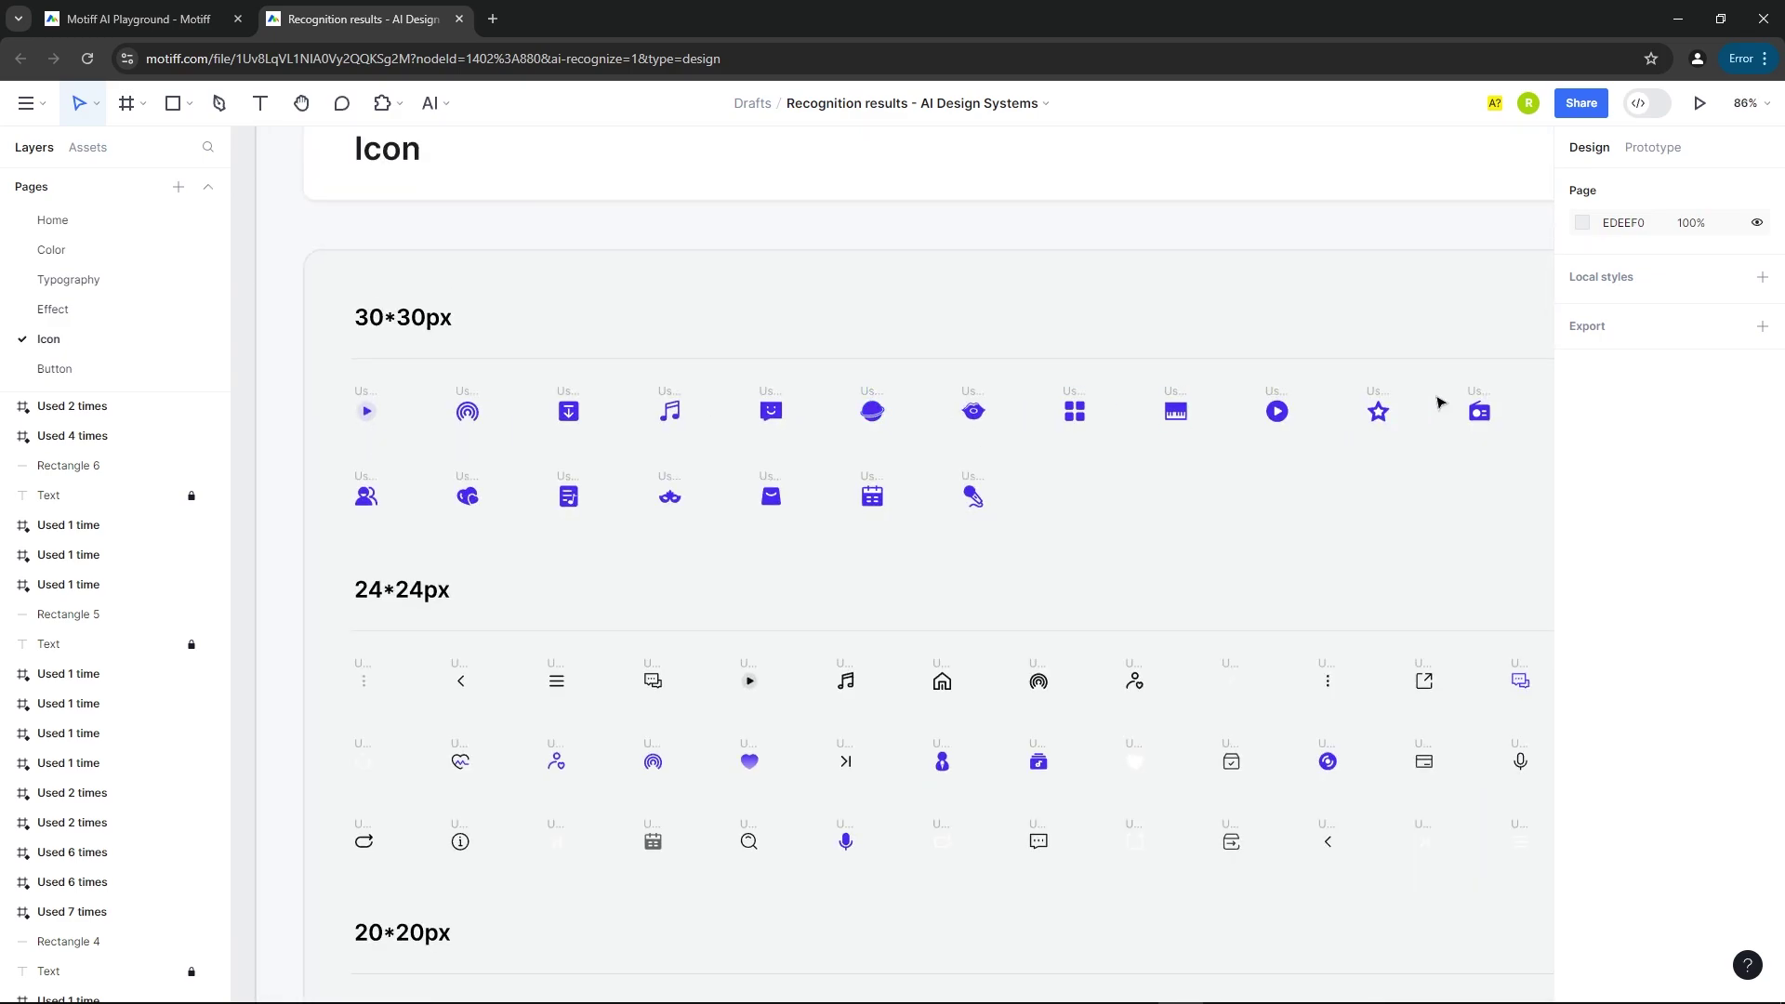
scroll(1002, 462, "up", 3)
scroll(1039, 395, "down", 1)
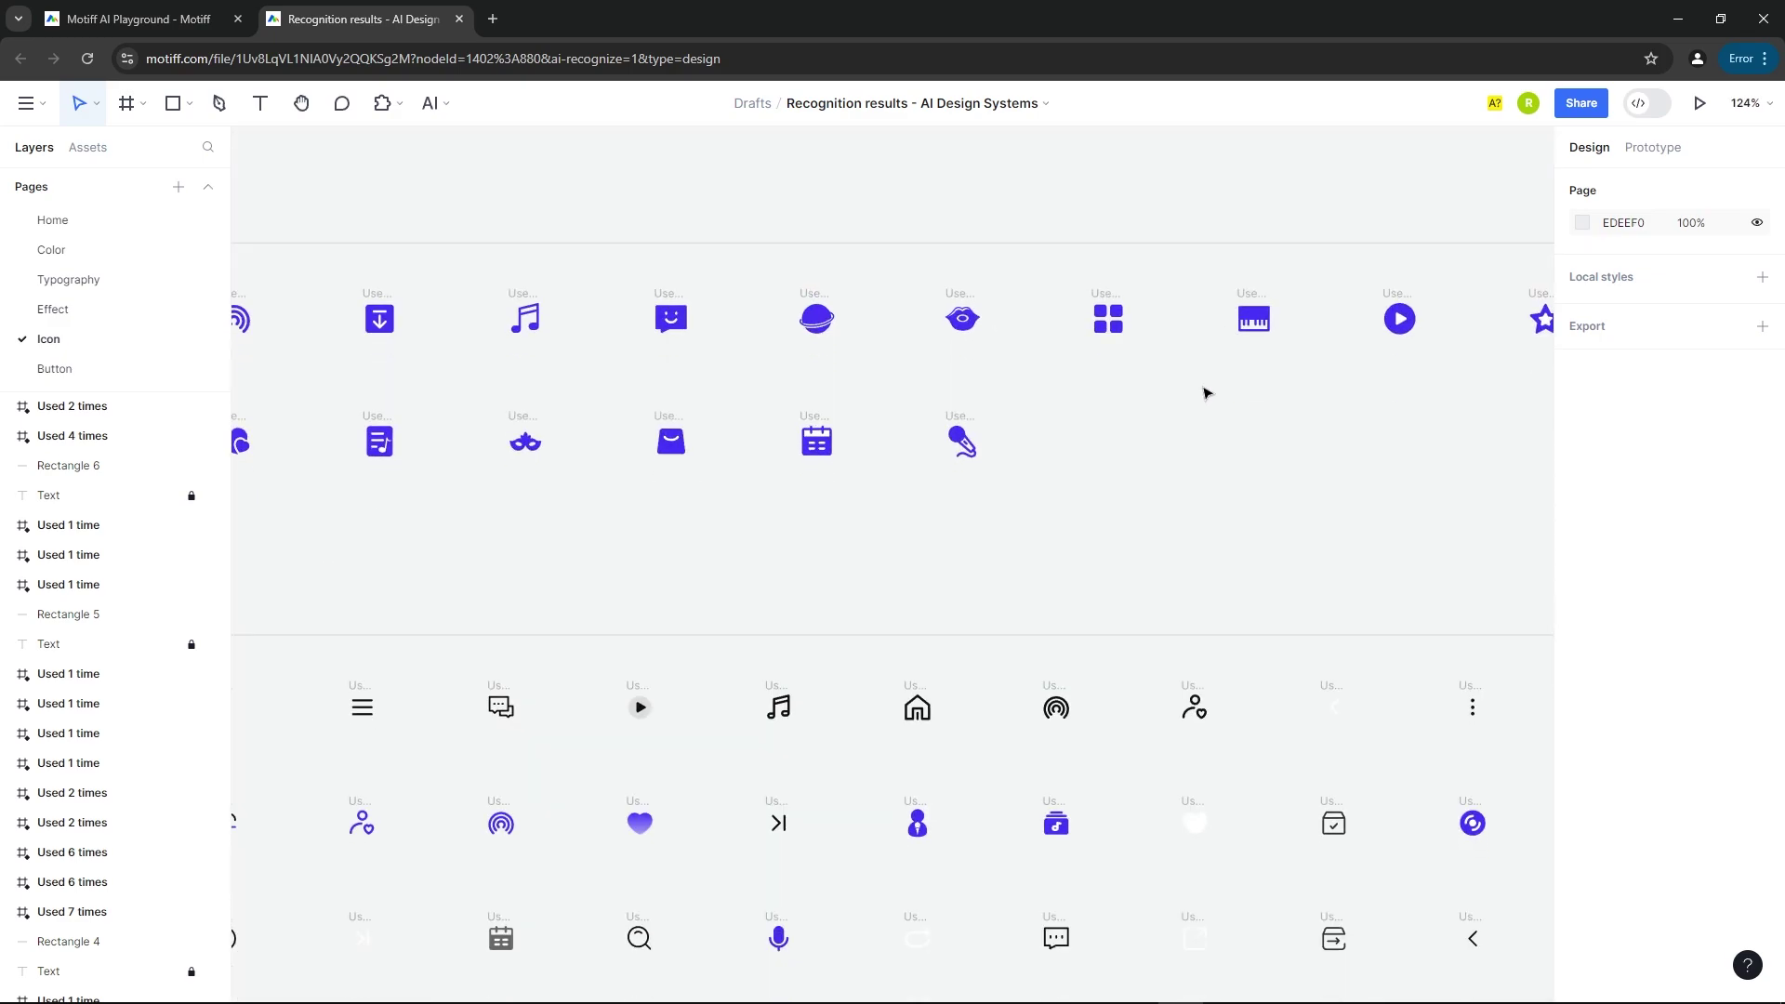
scroll(1067, 390, "down", 3)
scroll(733, 469, "down", 2)
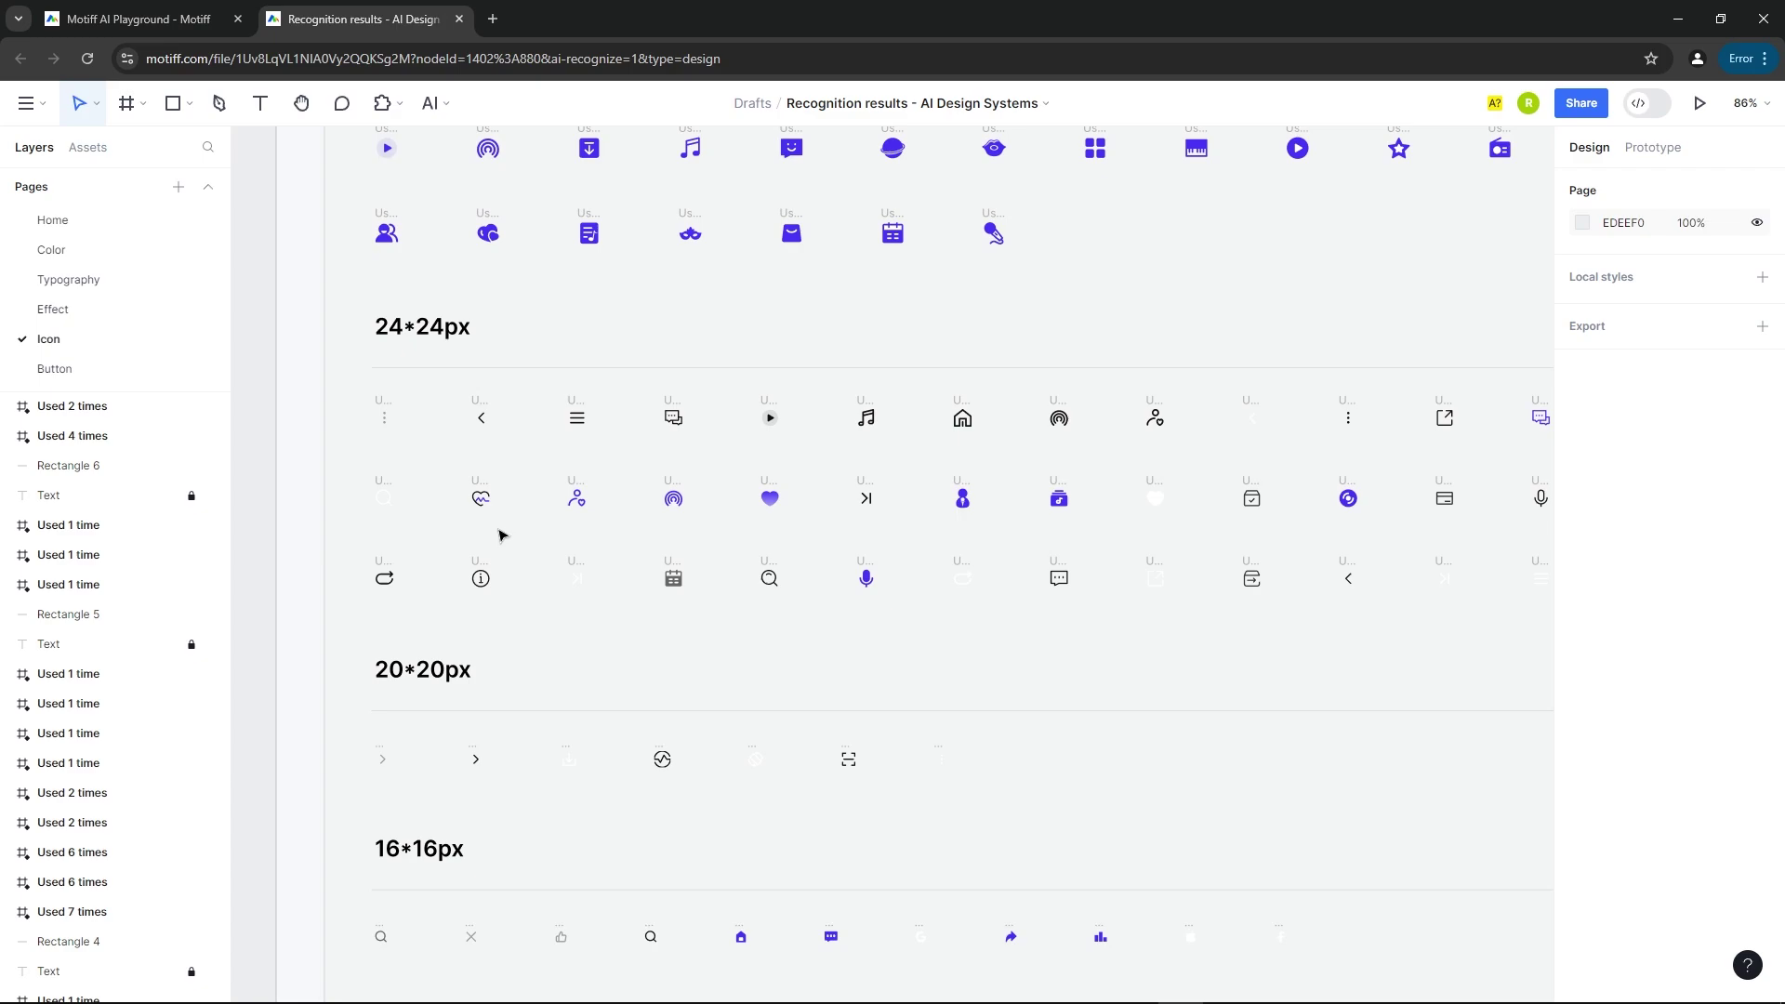
left_click(478, 409)
key("shift+2")
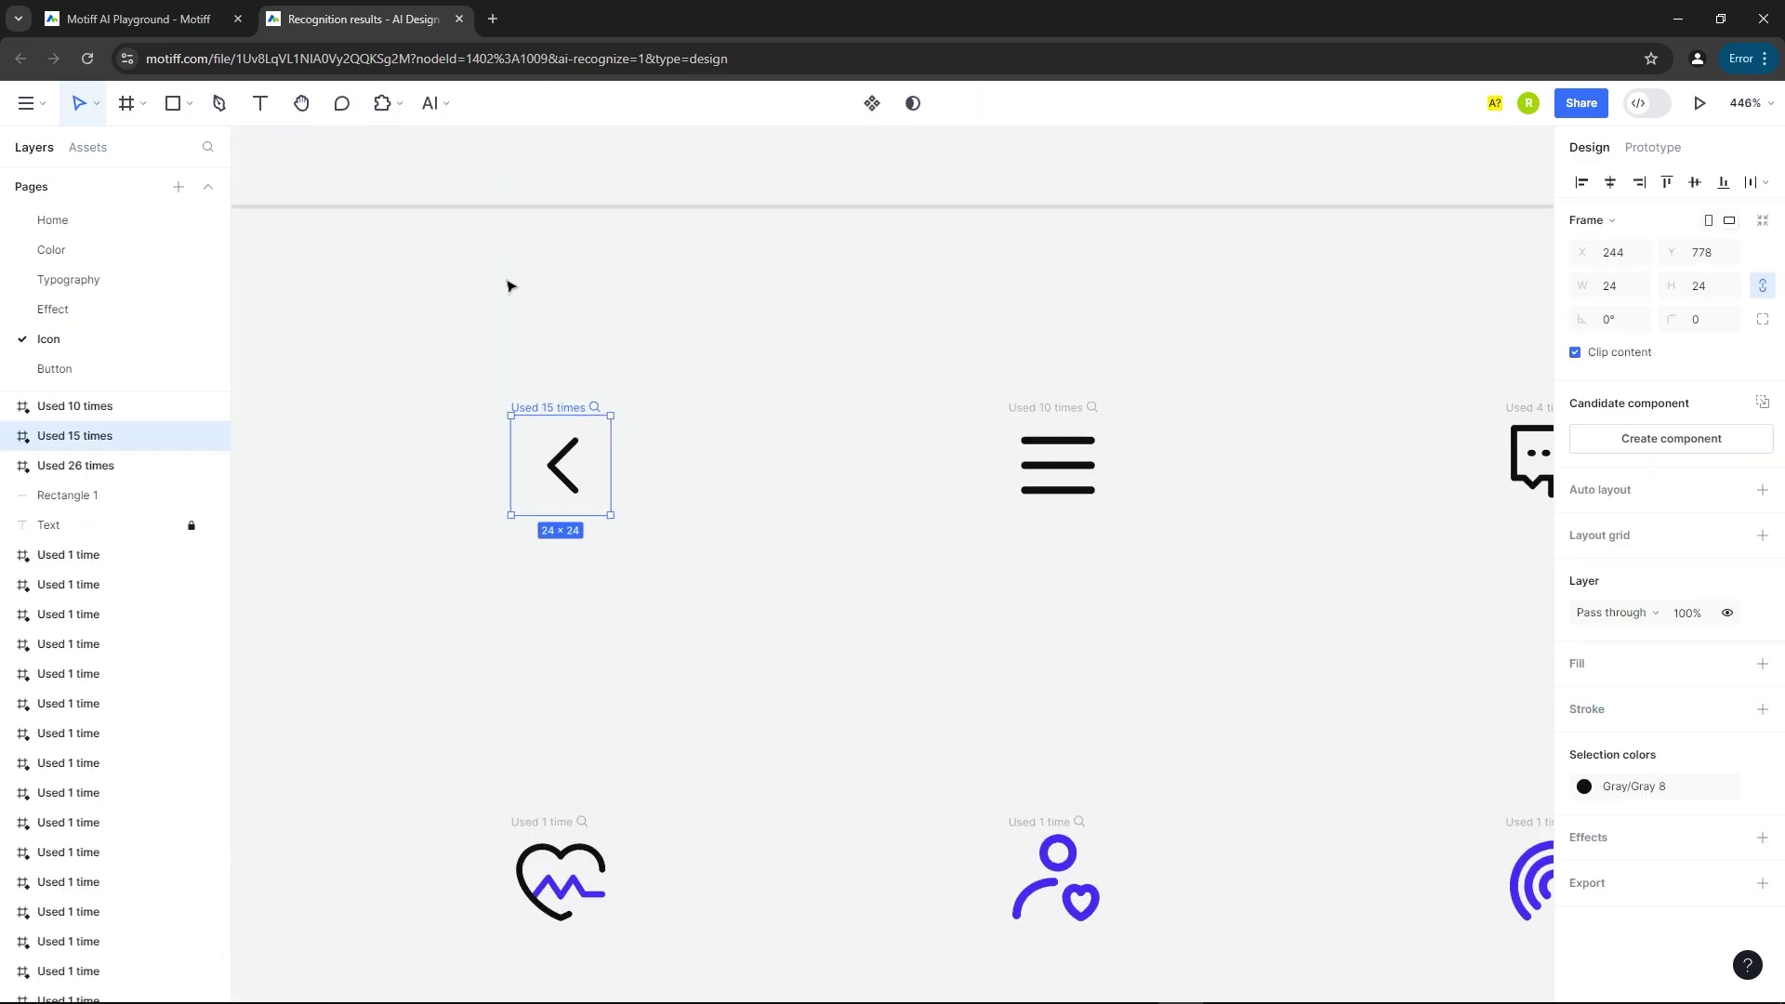
Look over the 20*20px, 16*16px, 12*12px and Others icon groups, and browse the remaining component pages in the page list.
scroll(626, 246, "down", 8)
scroll(454, 455, "down", 3)
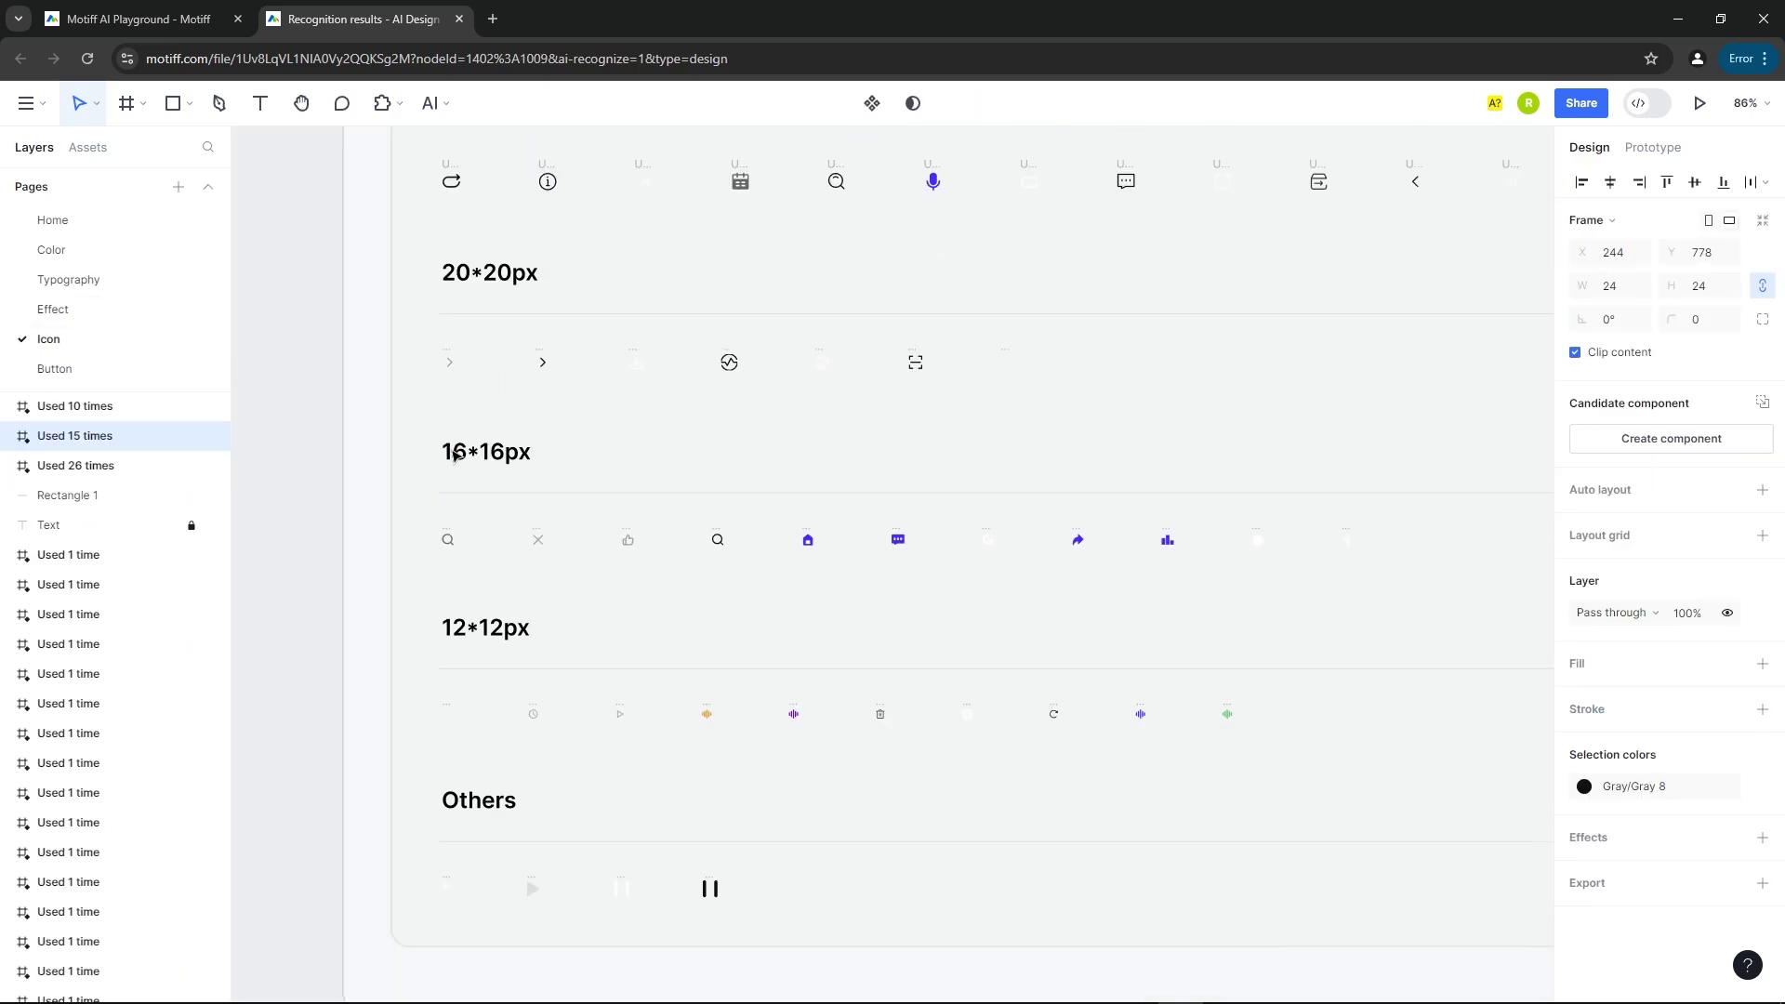
scroll(454, 456, "down", 3)
scroll(51, 307, "down", 3)
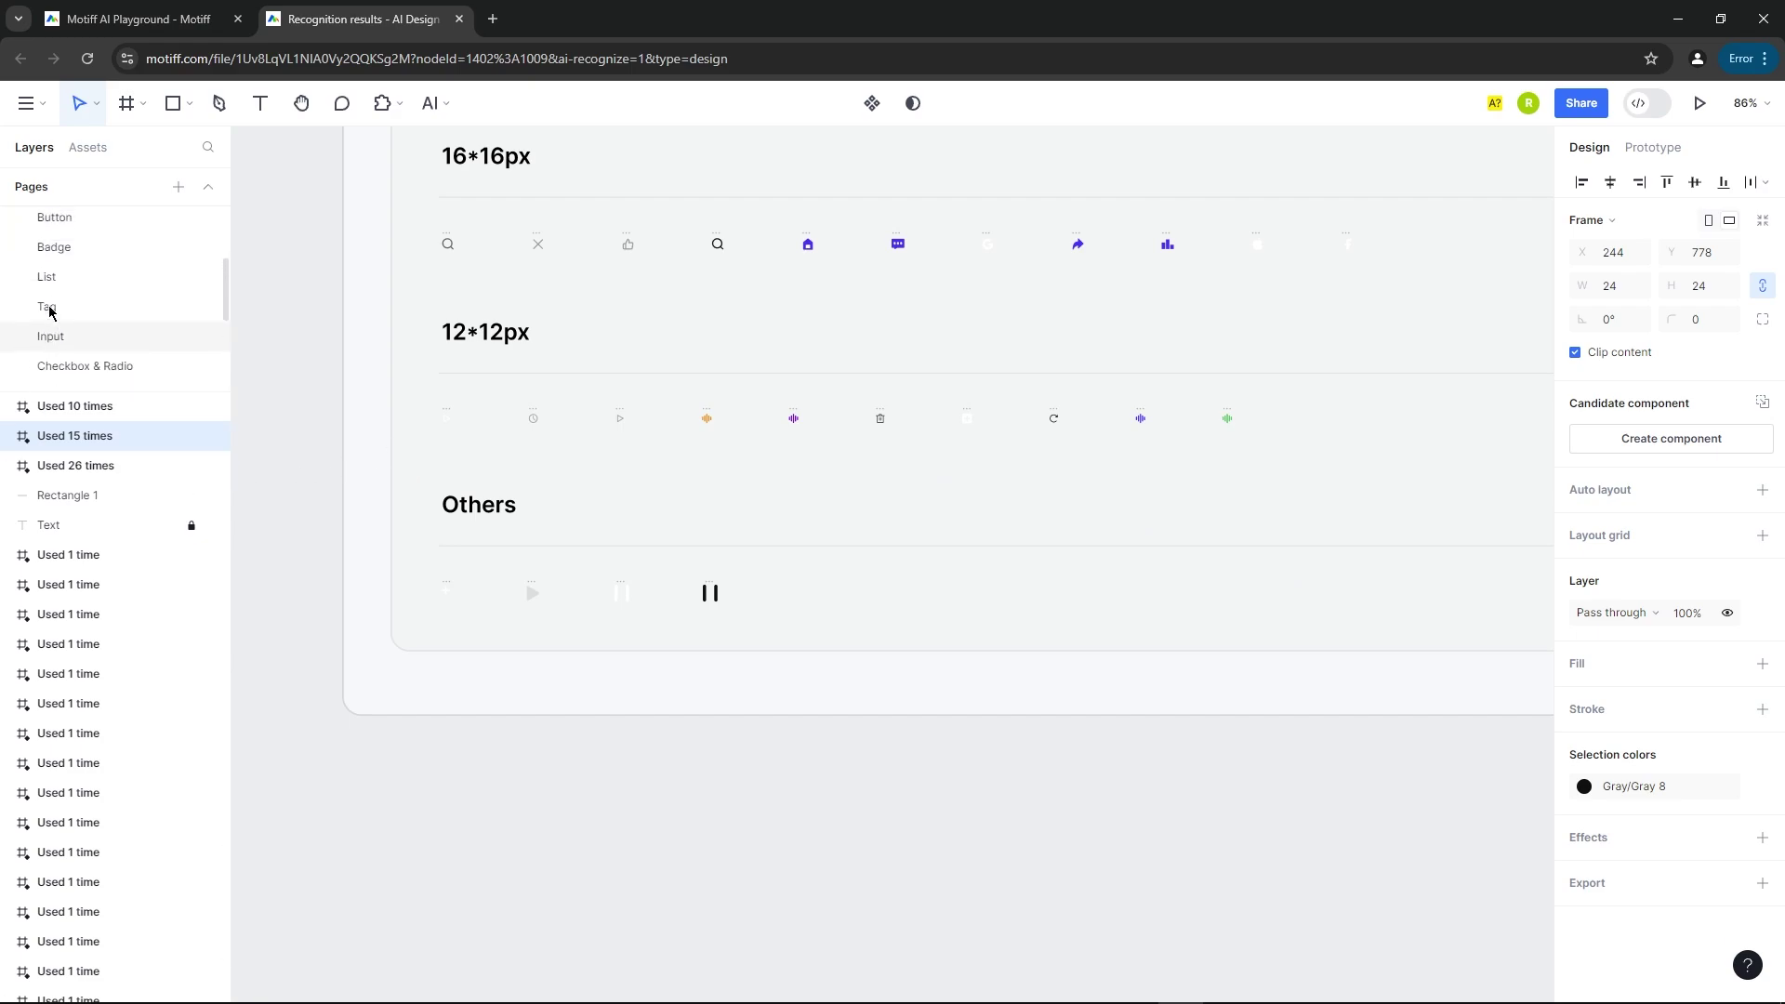
Open the Button page, look over the recognized buttons, and inspect the properties of the Confirm button up close.
left_click(51, 276)
scroll(1028, 427, "up", 2)
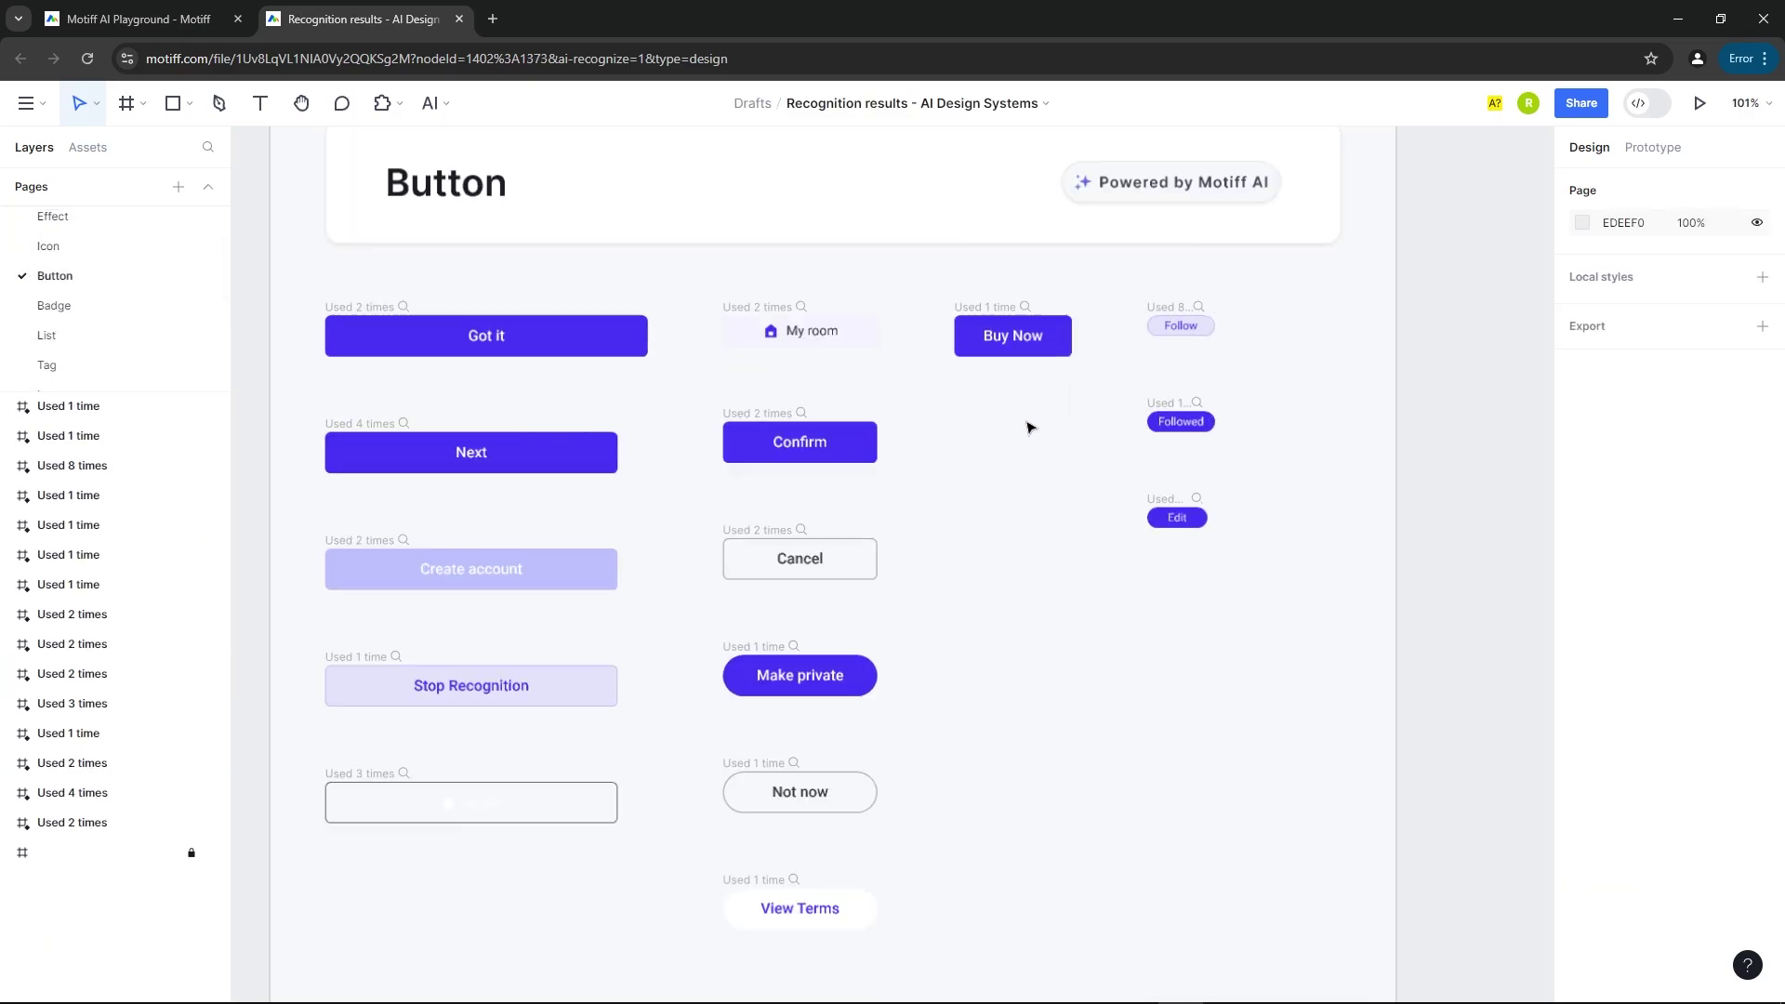
scroll(948, 427, "down", 2)
left_click(569, 352)
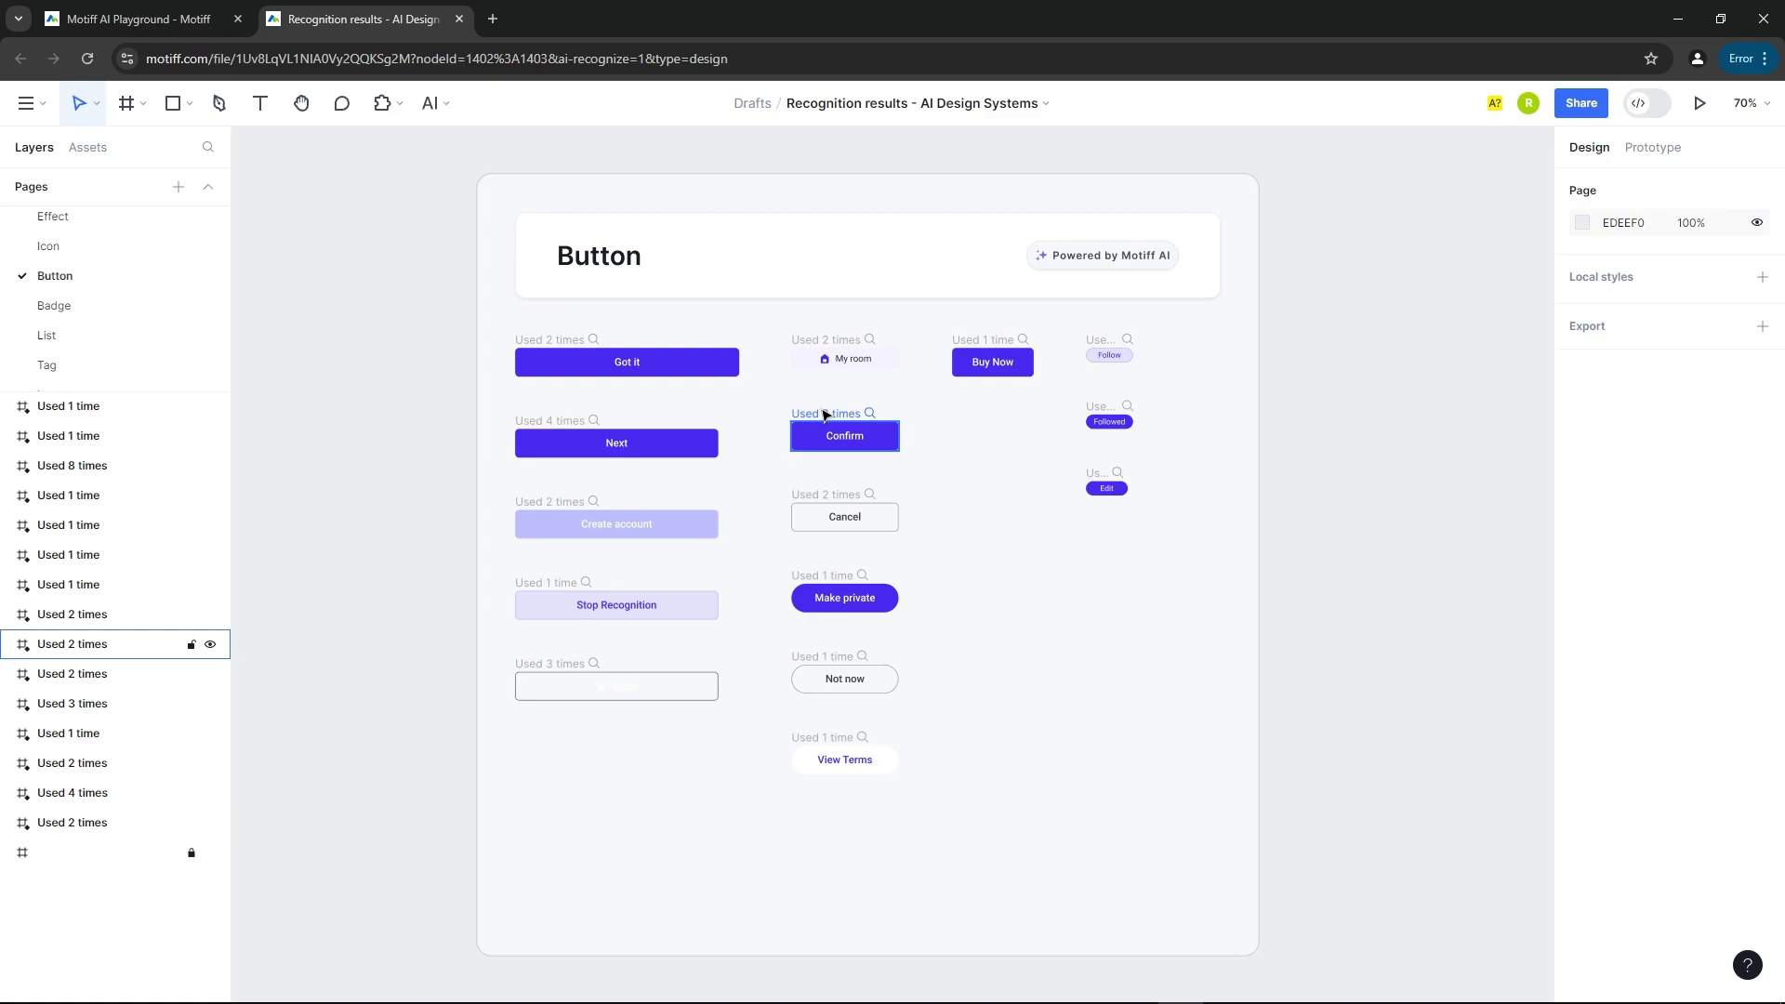
left_click(824, 415)
scroll(890, 422, "up", 3)
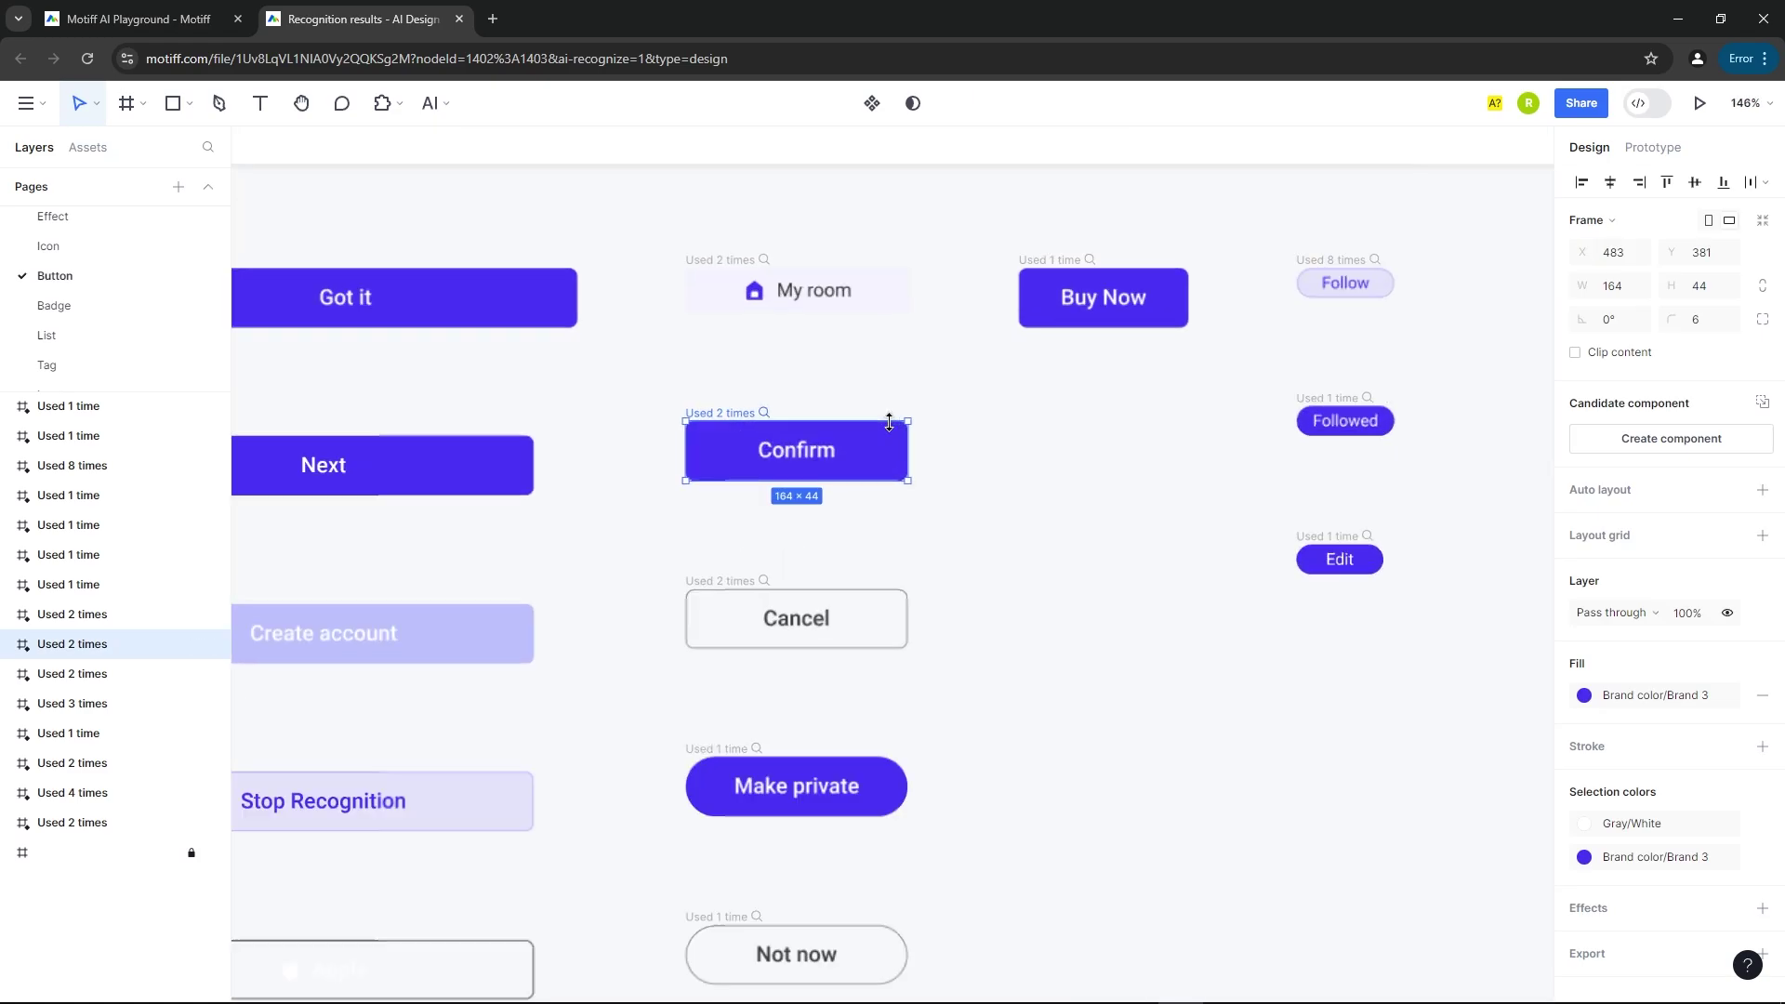
View the usage details of the Confirm button, examine both sample file screens that use it, and close the details.
left_click(764, 412)
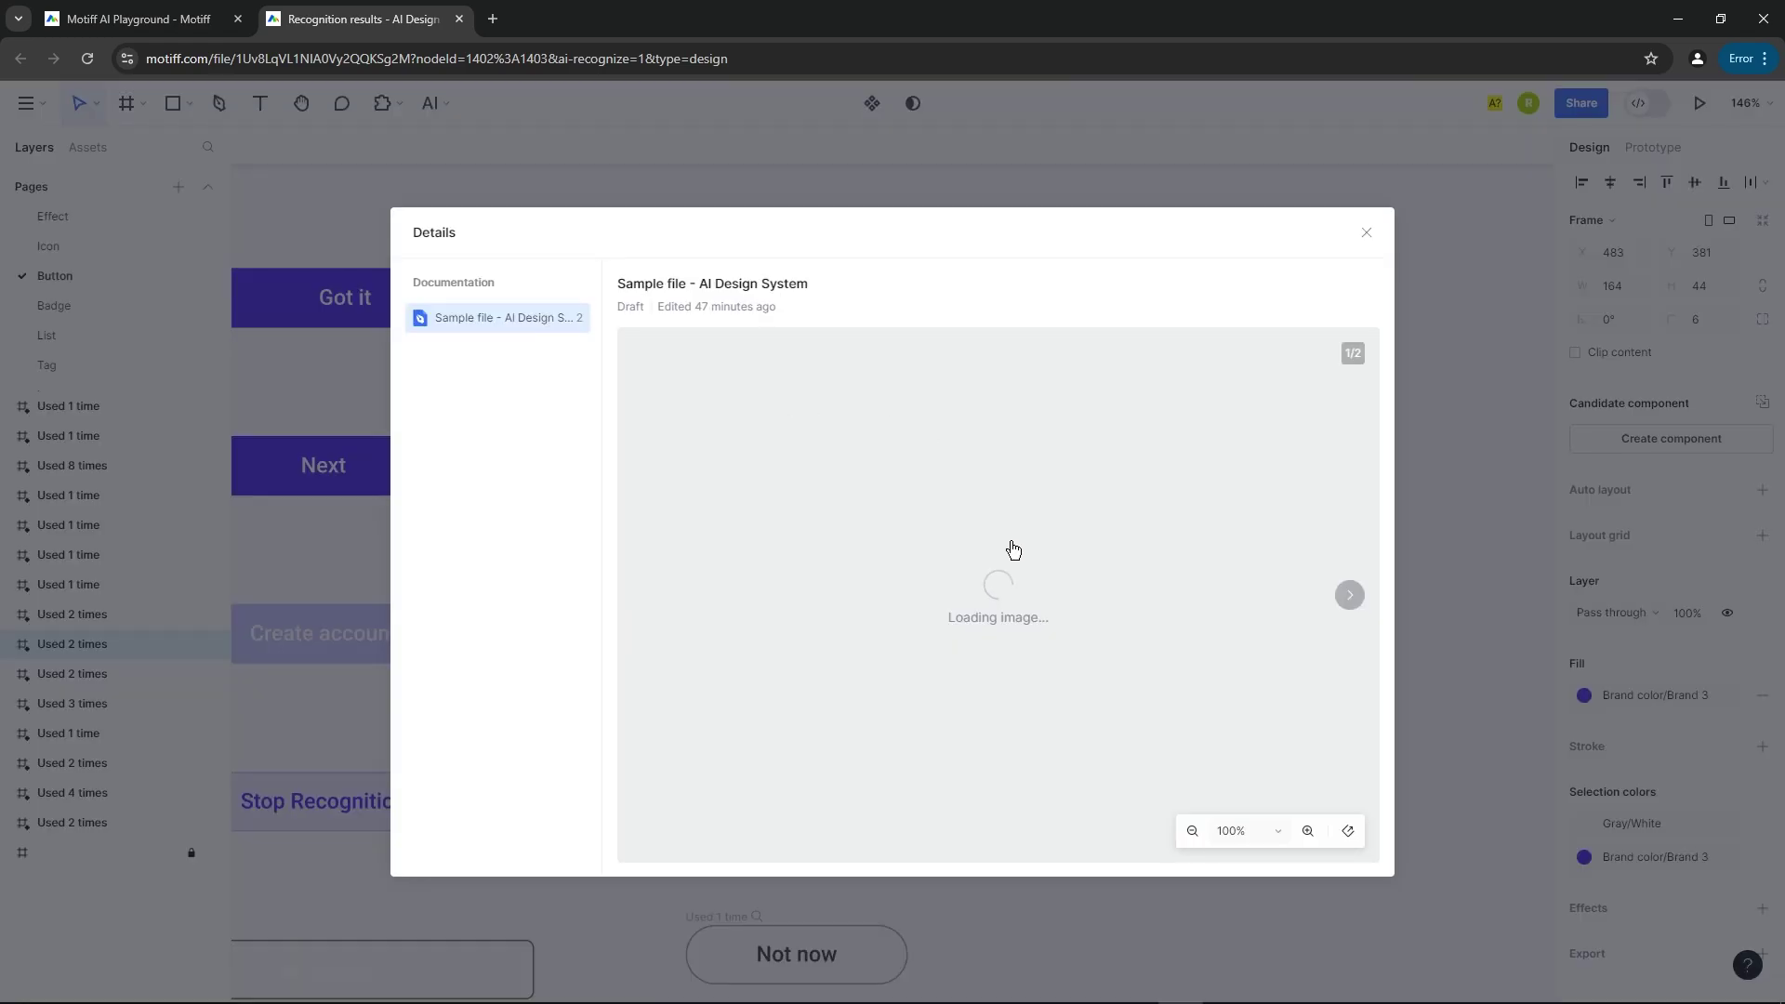
scroll(1070, 662, "down", 2)
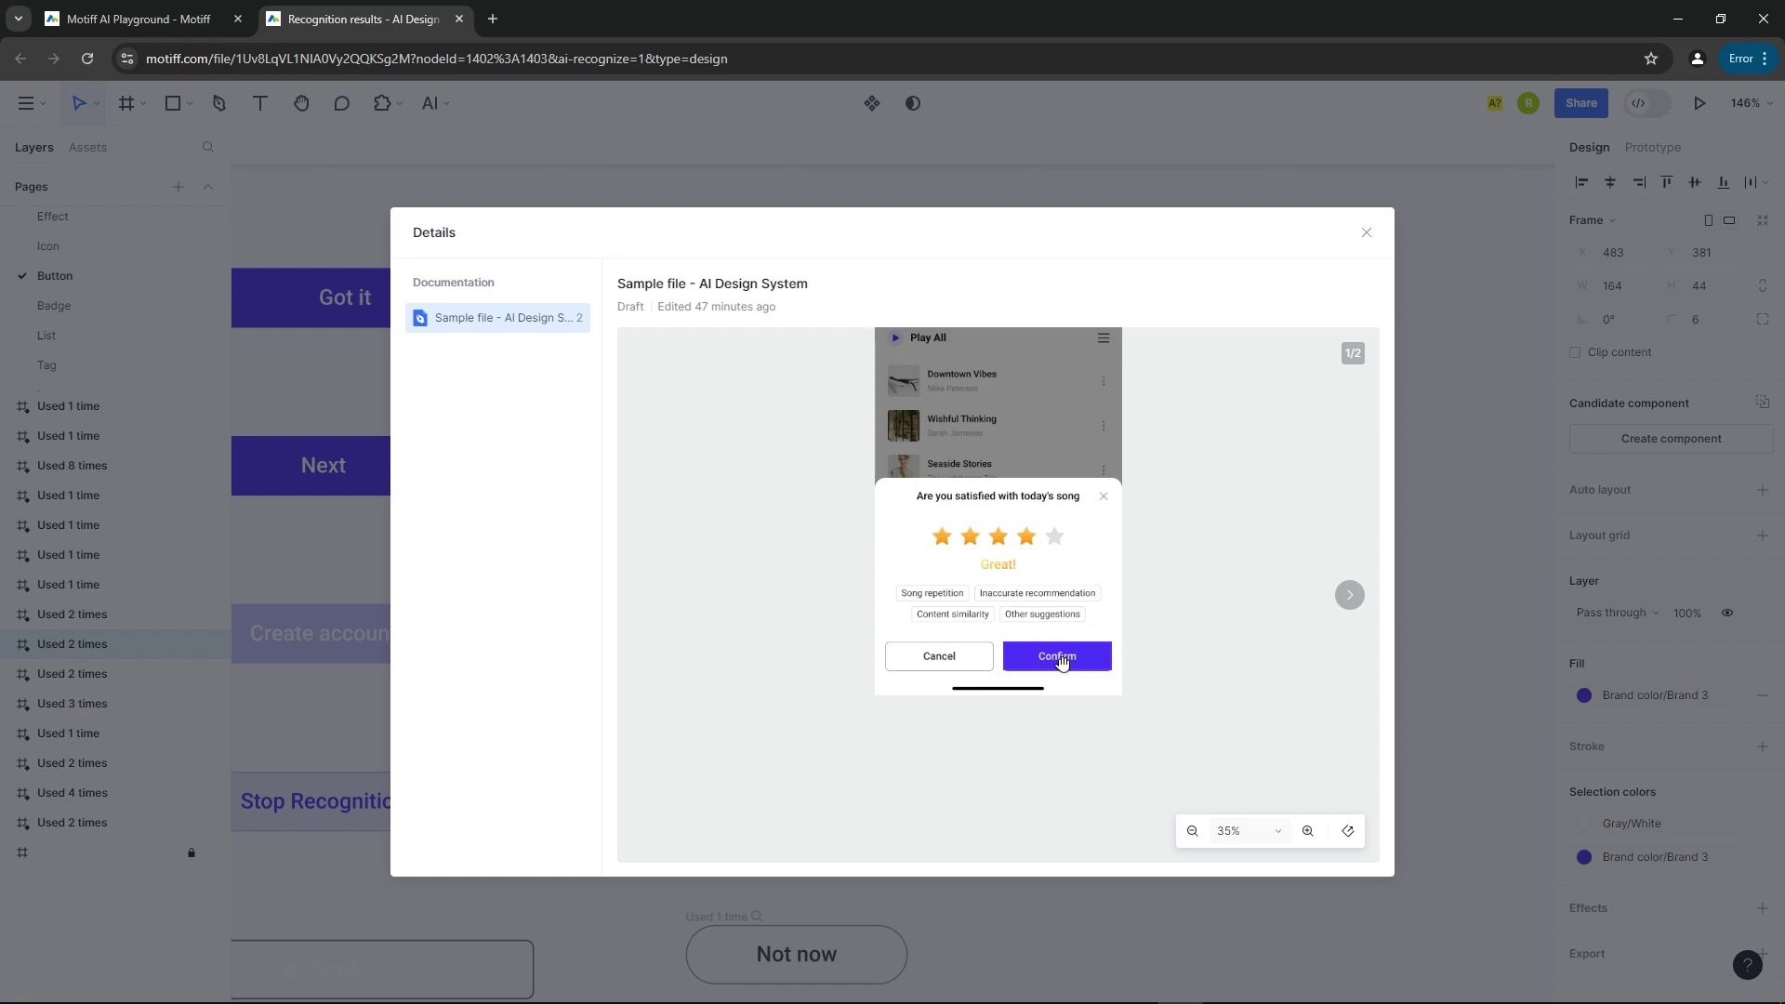
scroll(1202, 674, "up", 3)
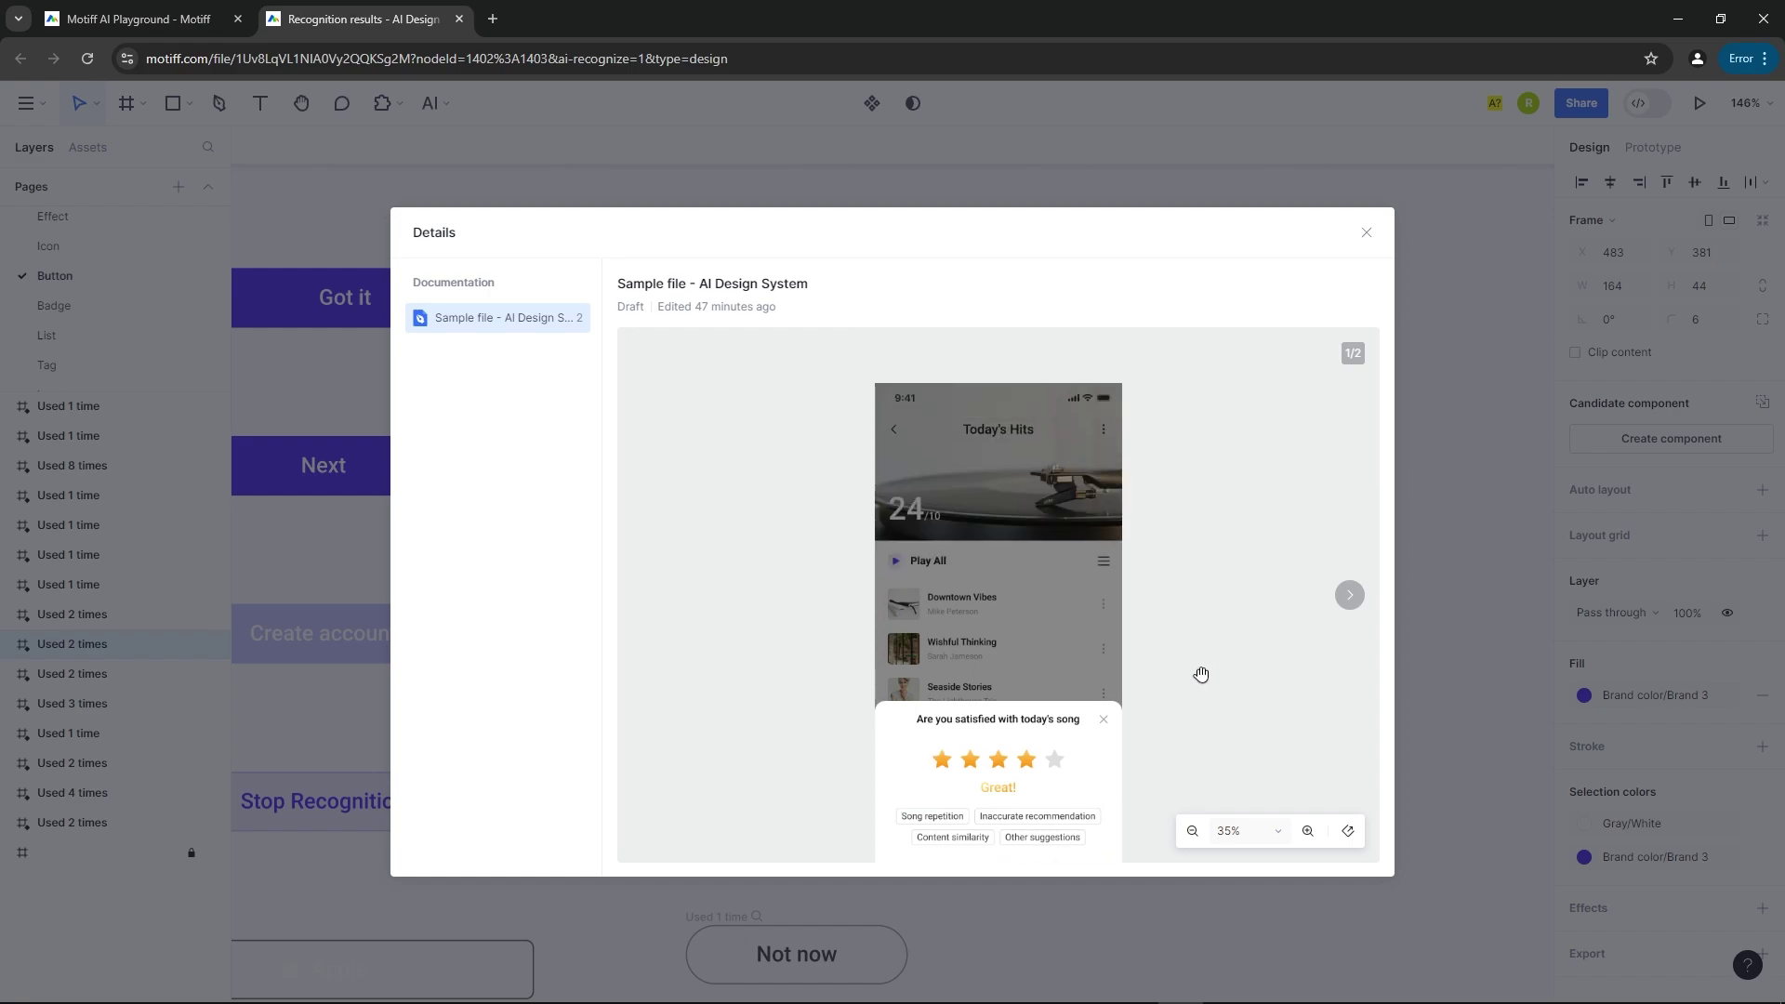
left_click(1352, 606)
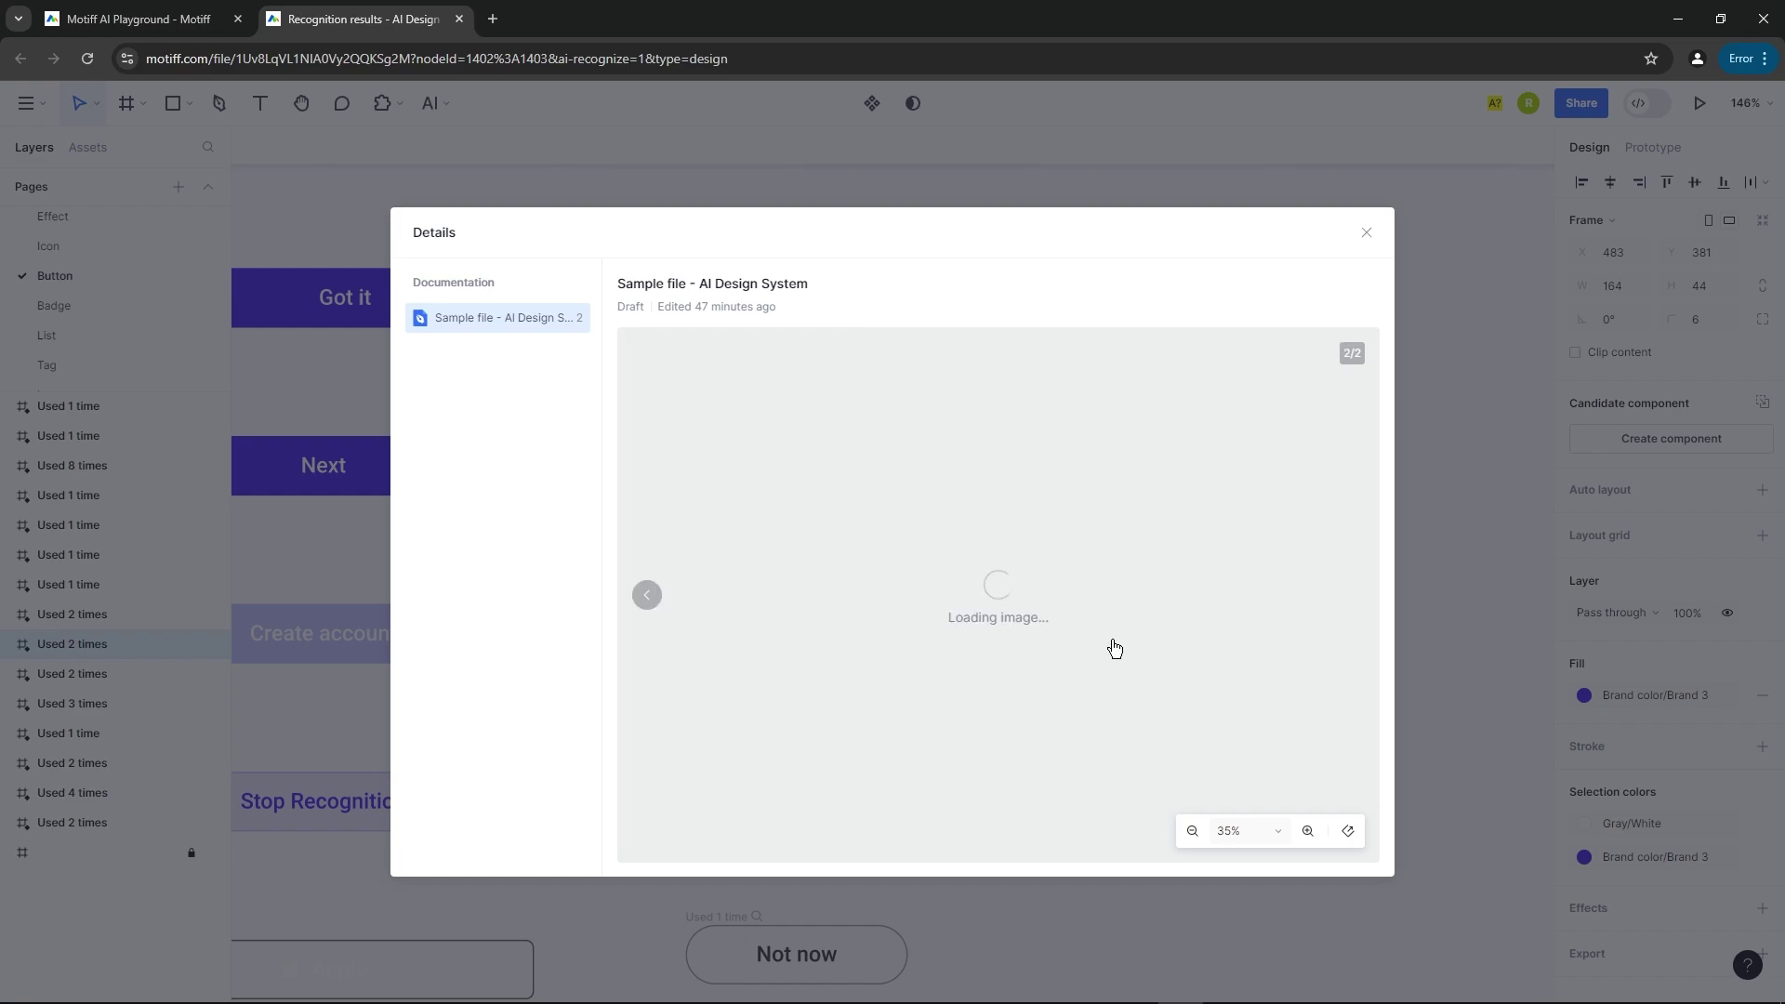
scroll(1112, 643, "down", 1)
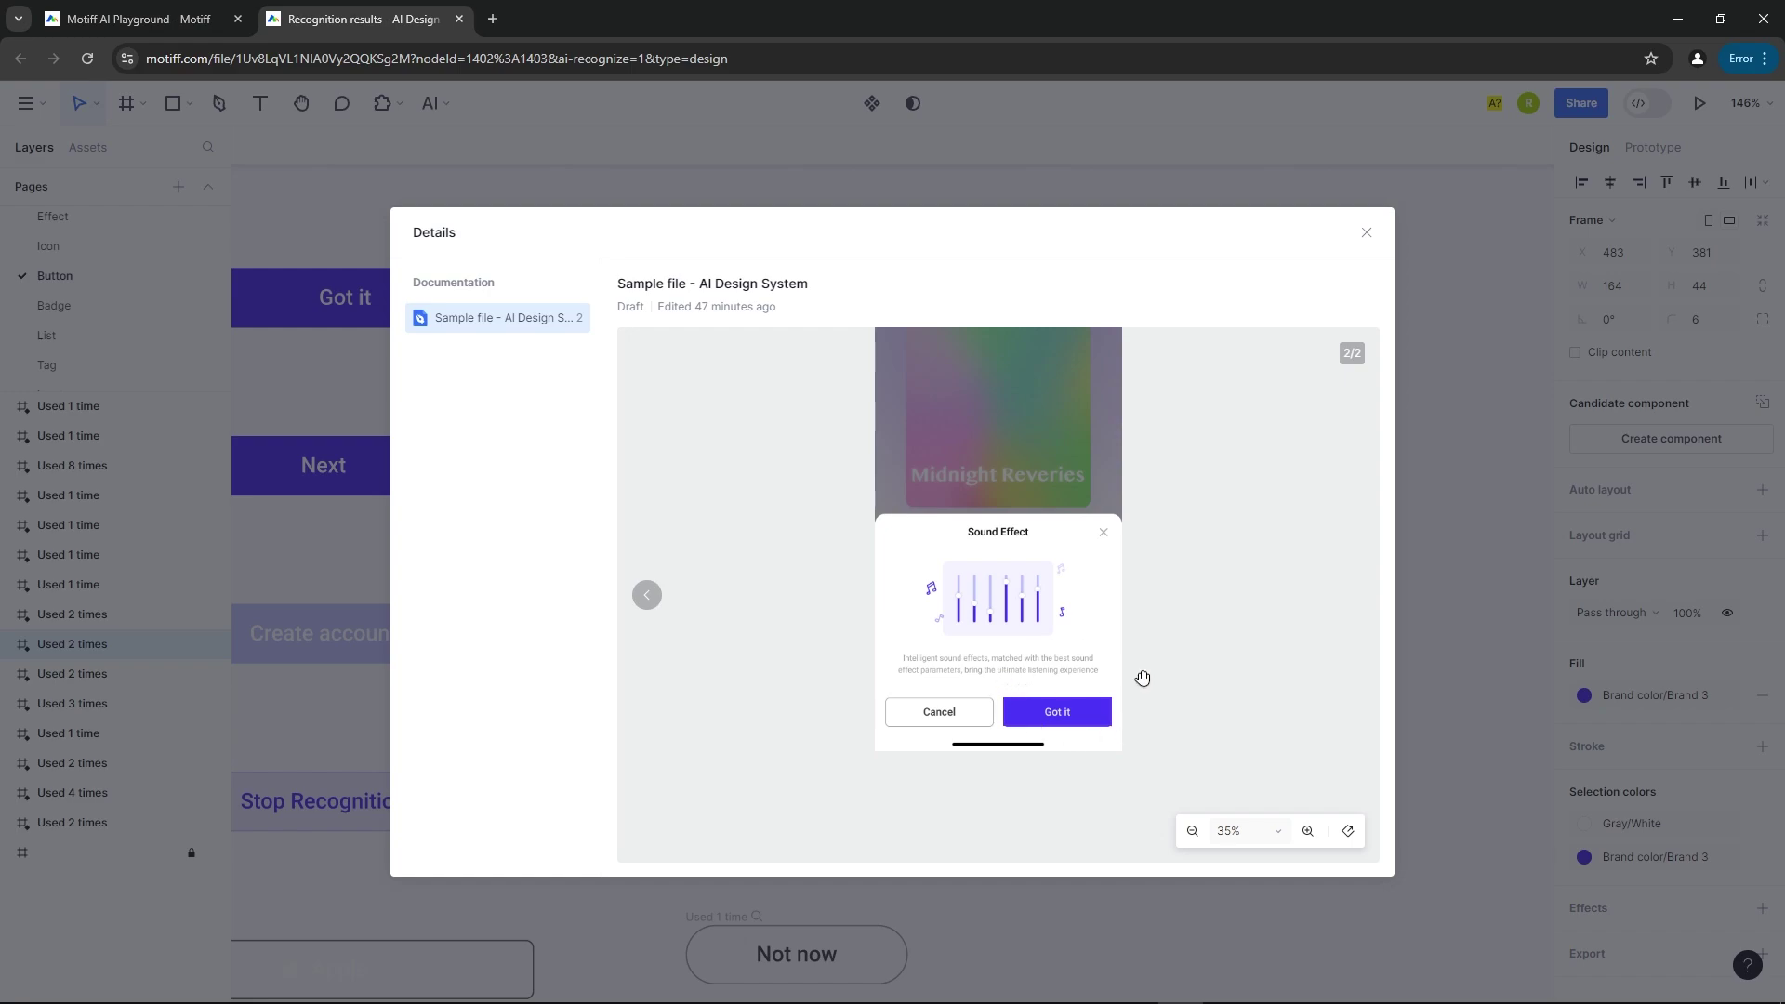
scroll(1142, 678, "up", 2)
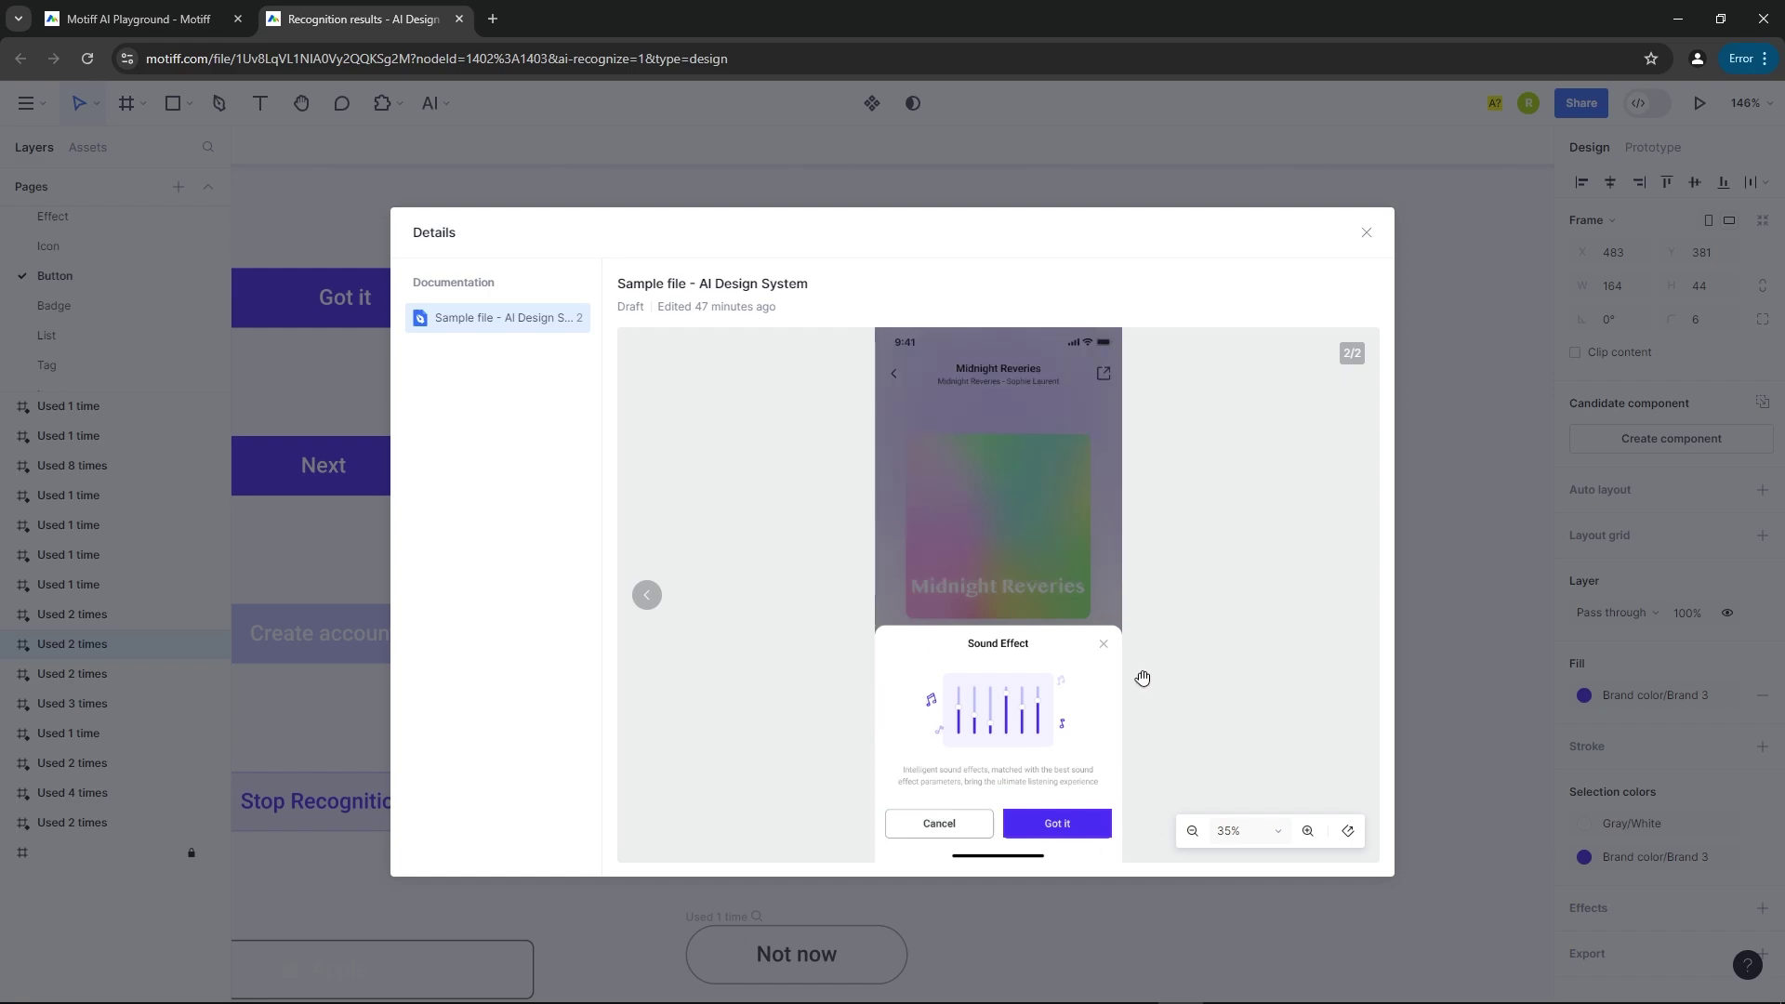
left_click(1367, 235)
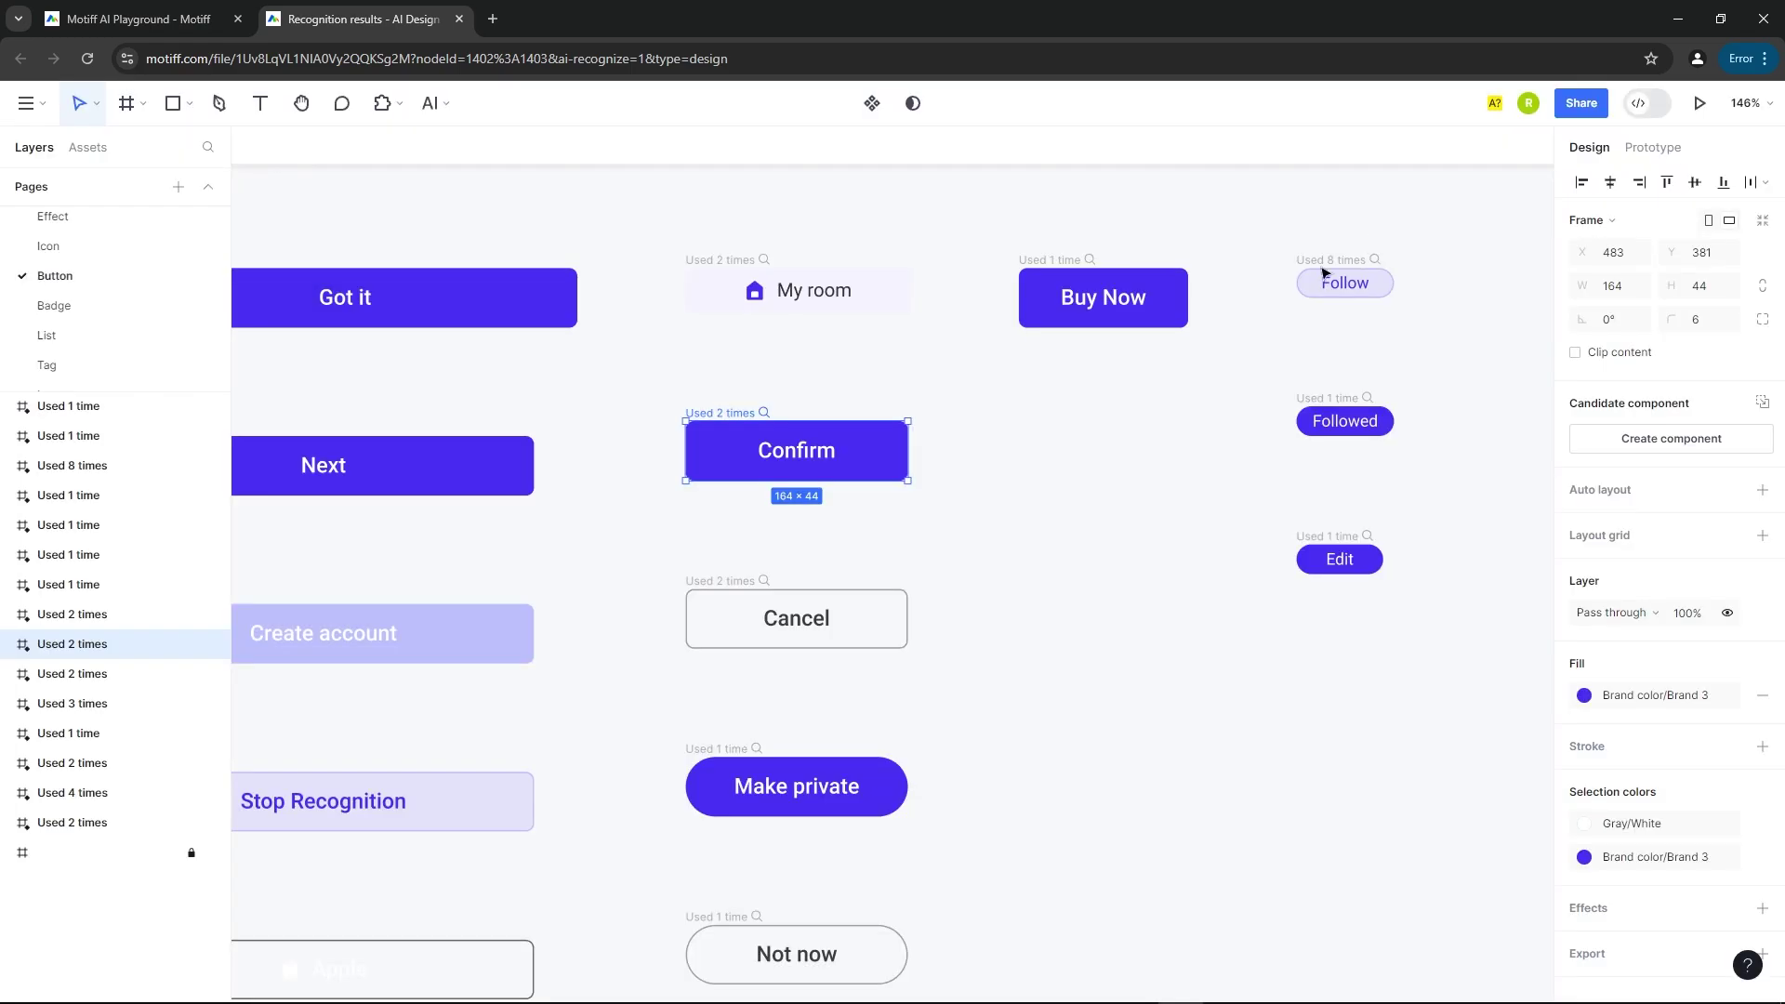
Look over the recognized components on the Badge, List, Tag and Input pages.
left_click(96, 308)
left_click(67, 340)
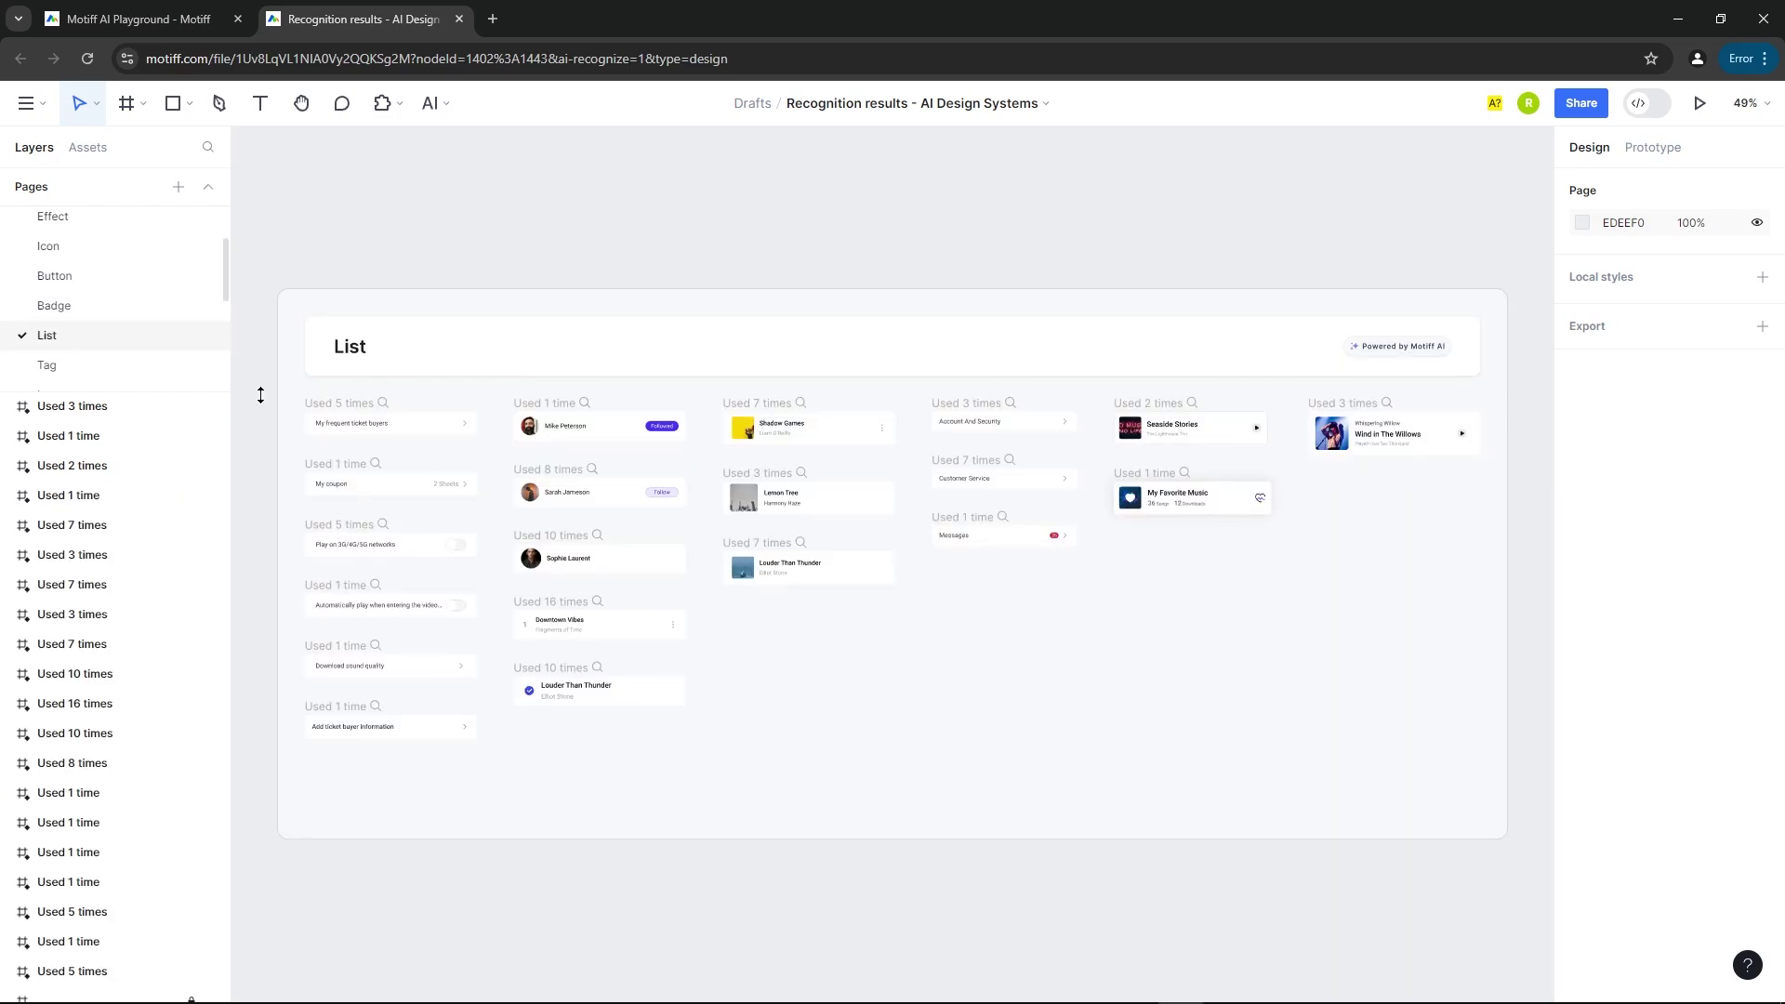
scroll(455, 493, "up", 3)
scroll(800, 260, "down", 3)
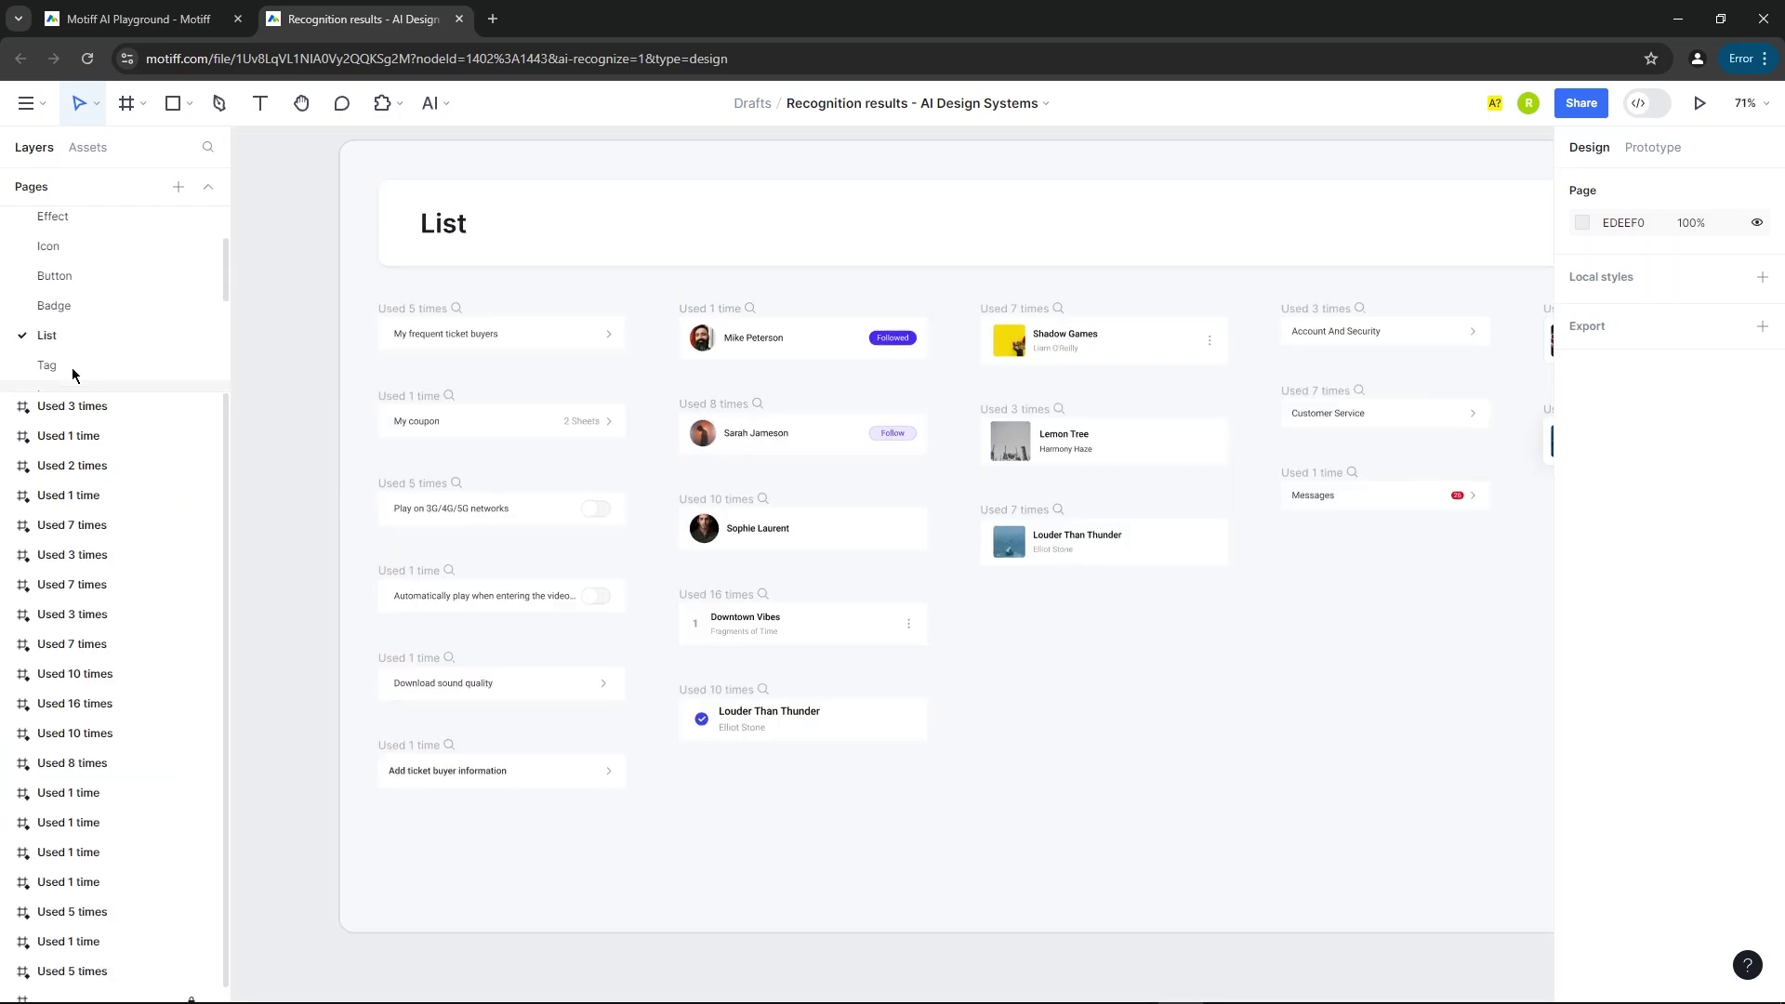
scroll(77, 310, "down", 2)
scroll(77, 310, "up", 2)
left_click(82, 271)
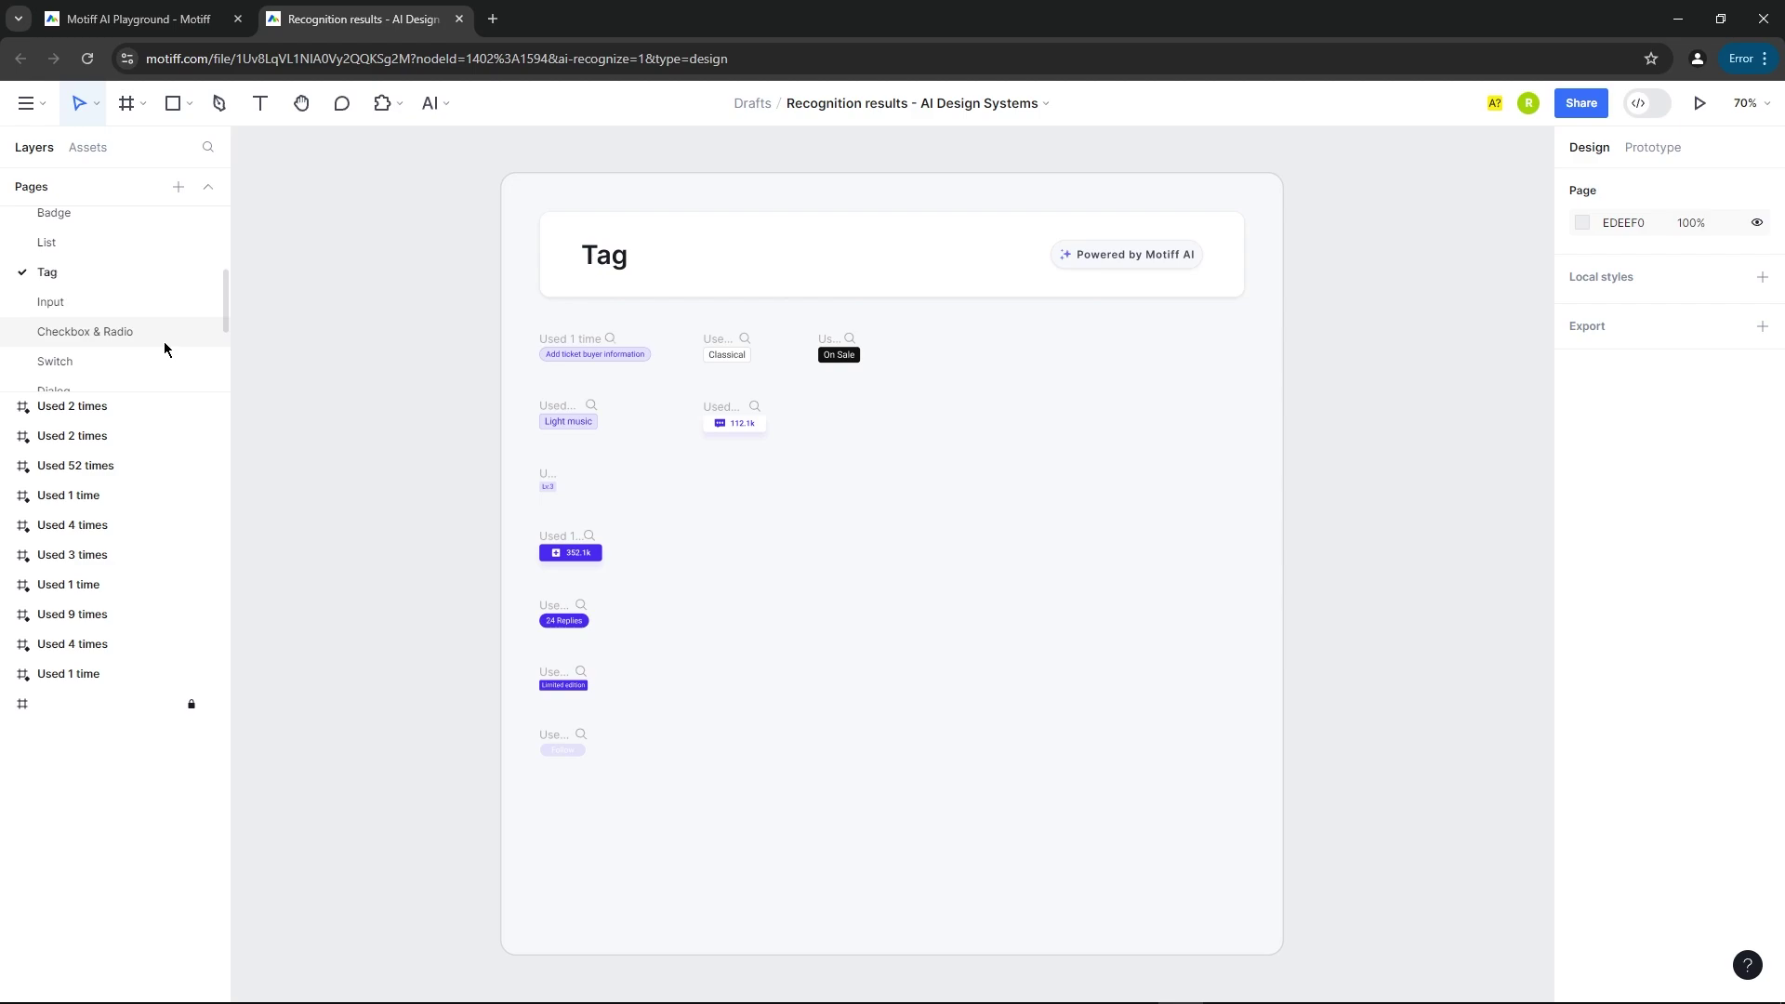
left_click(82, 299)
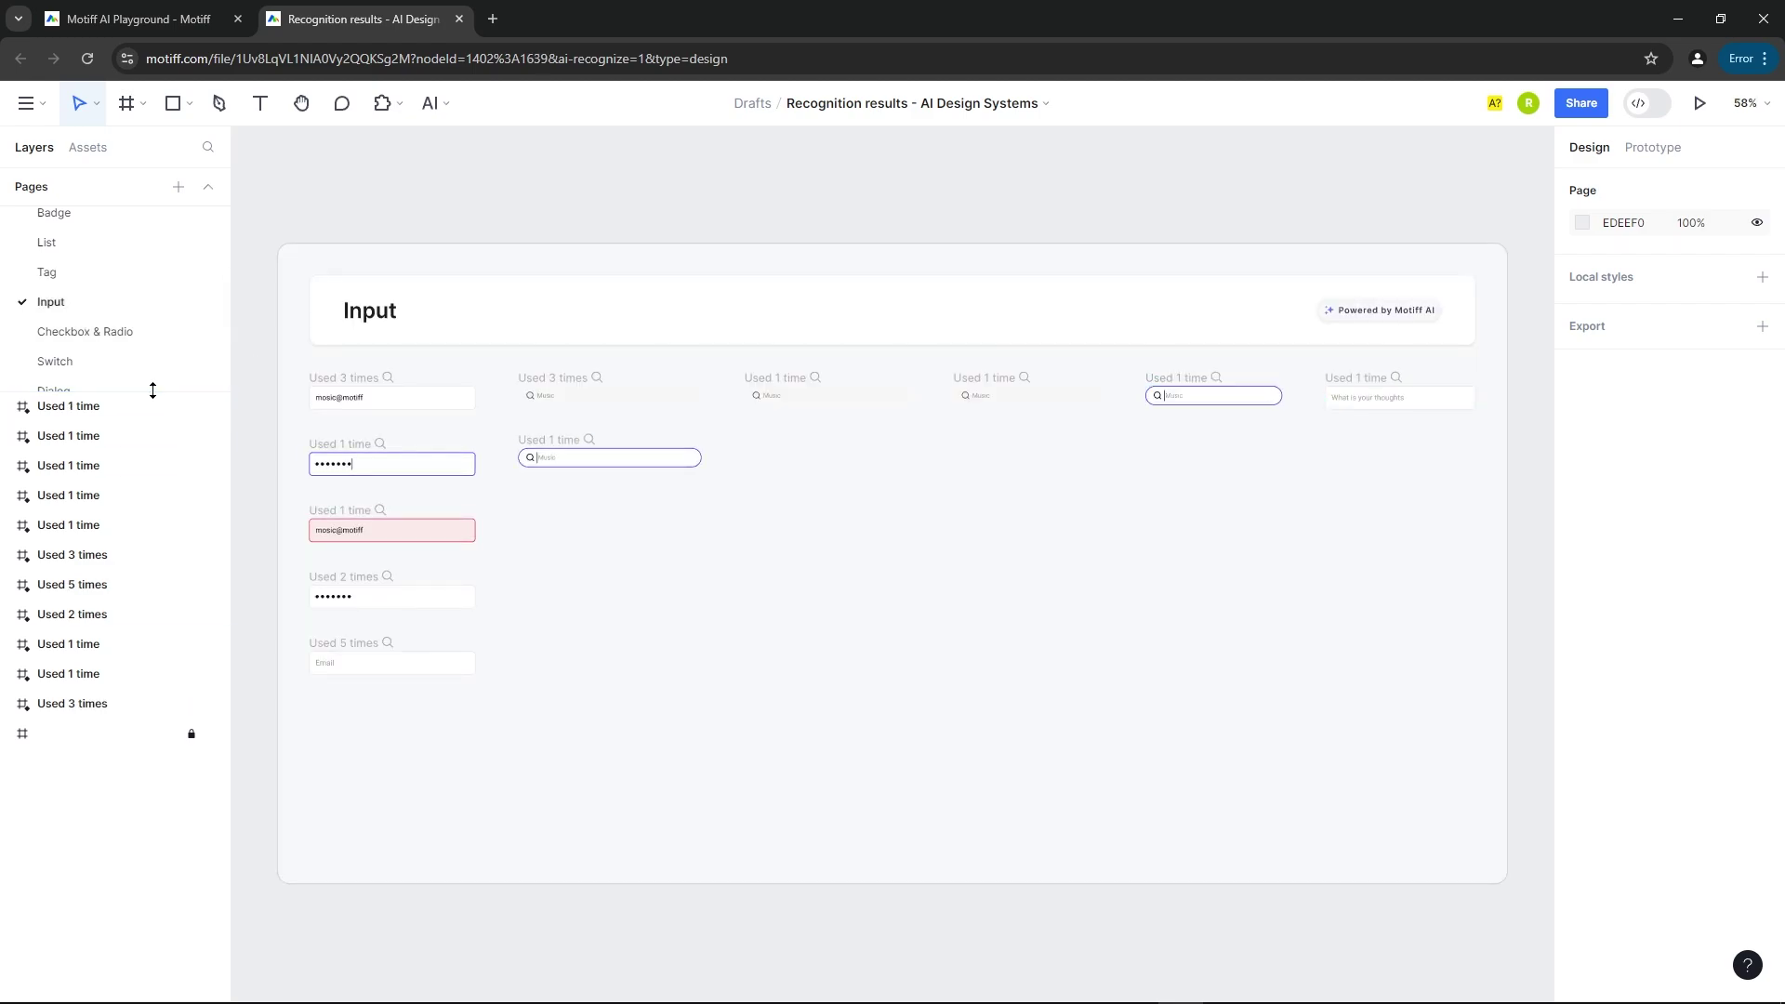
Enlarge the page list to show all pages and look over the Checkbox & Radio, Switch and Dialog pages.
left_click_drag(154, 391, 147, 765)
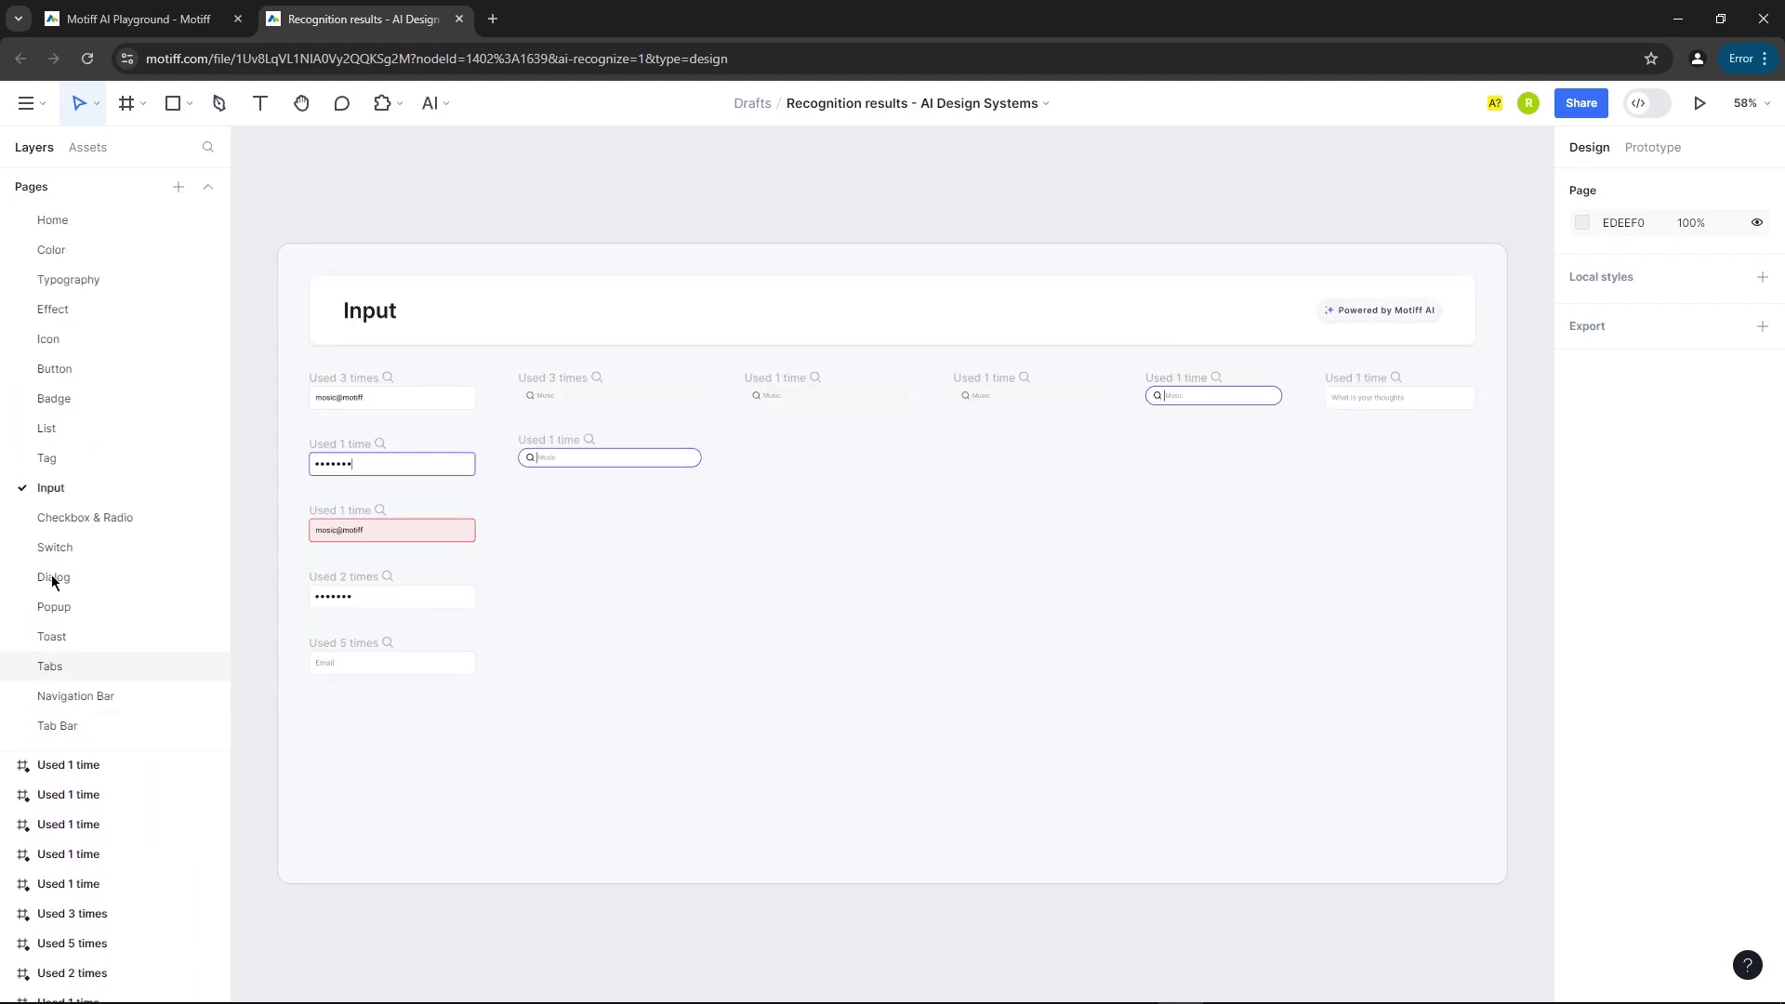
left_click(86, 517)
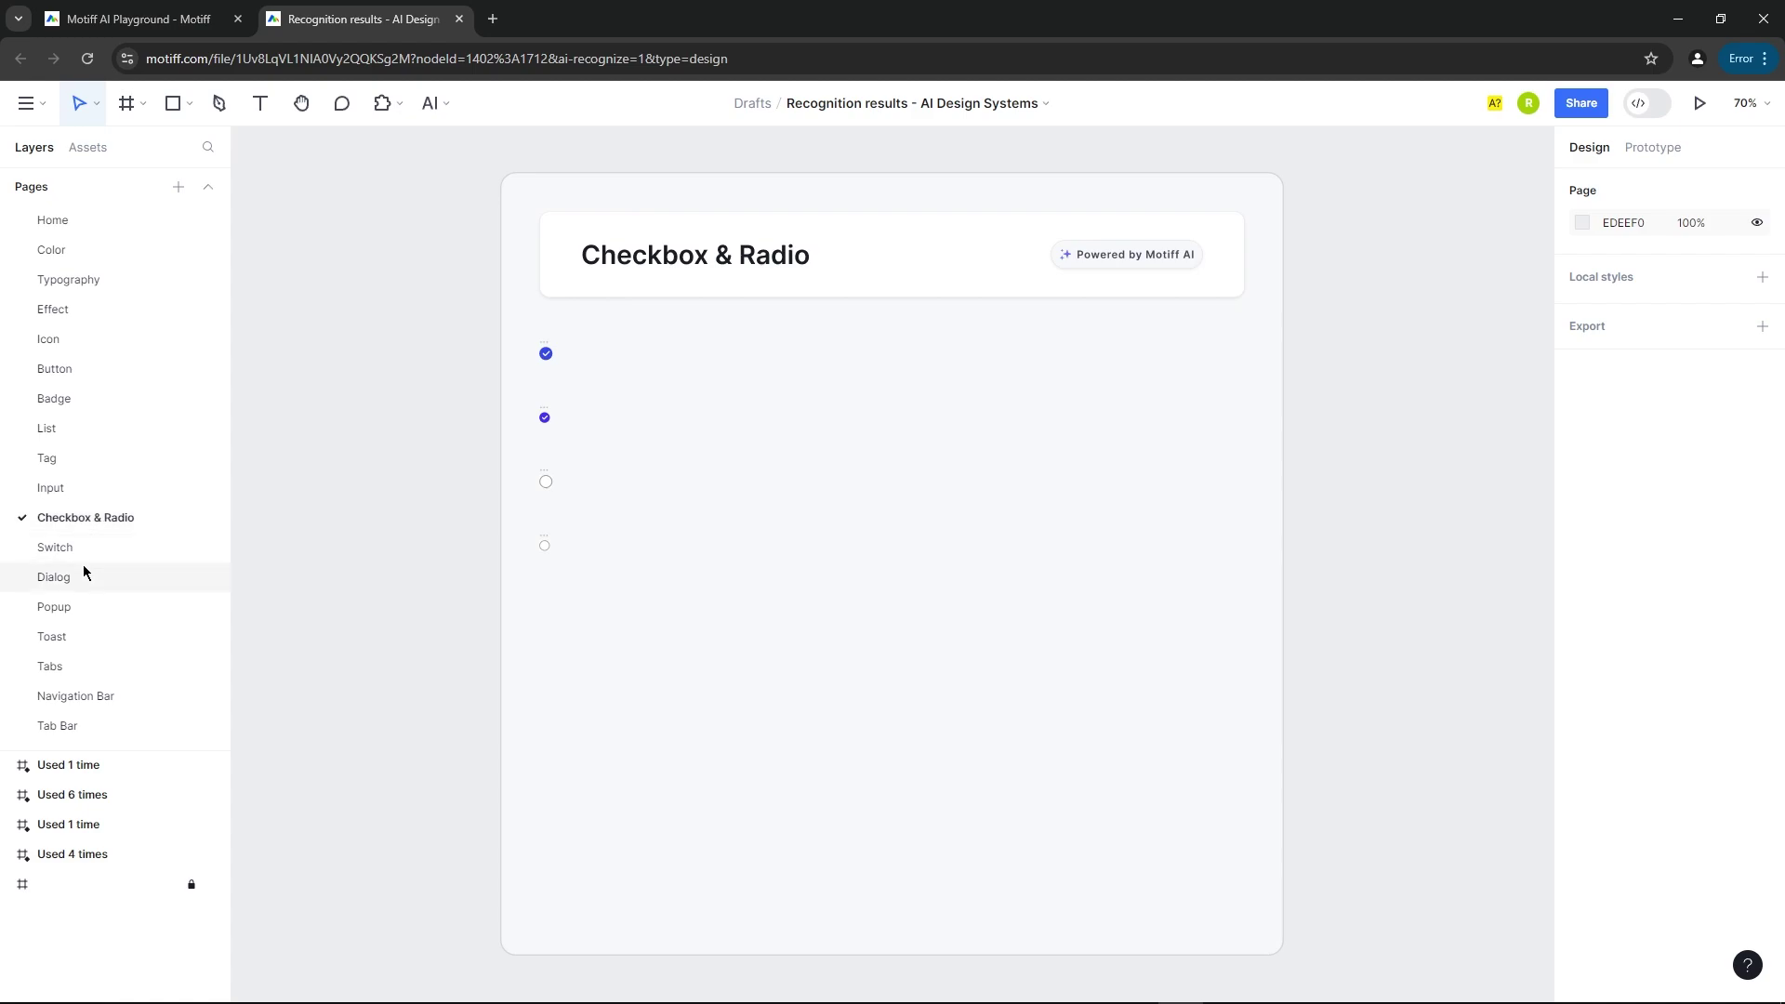
left_click(87, 550)
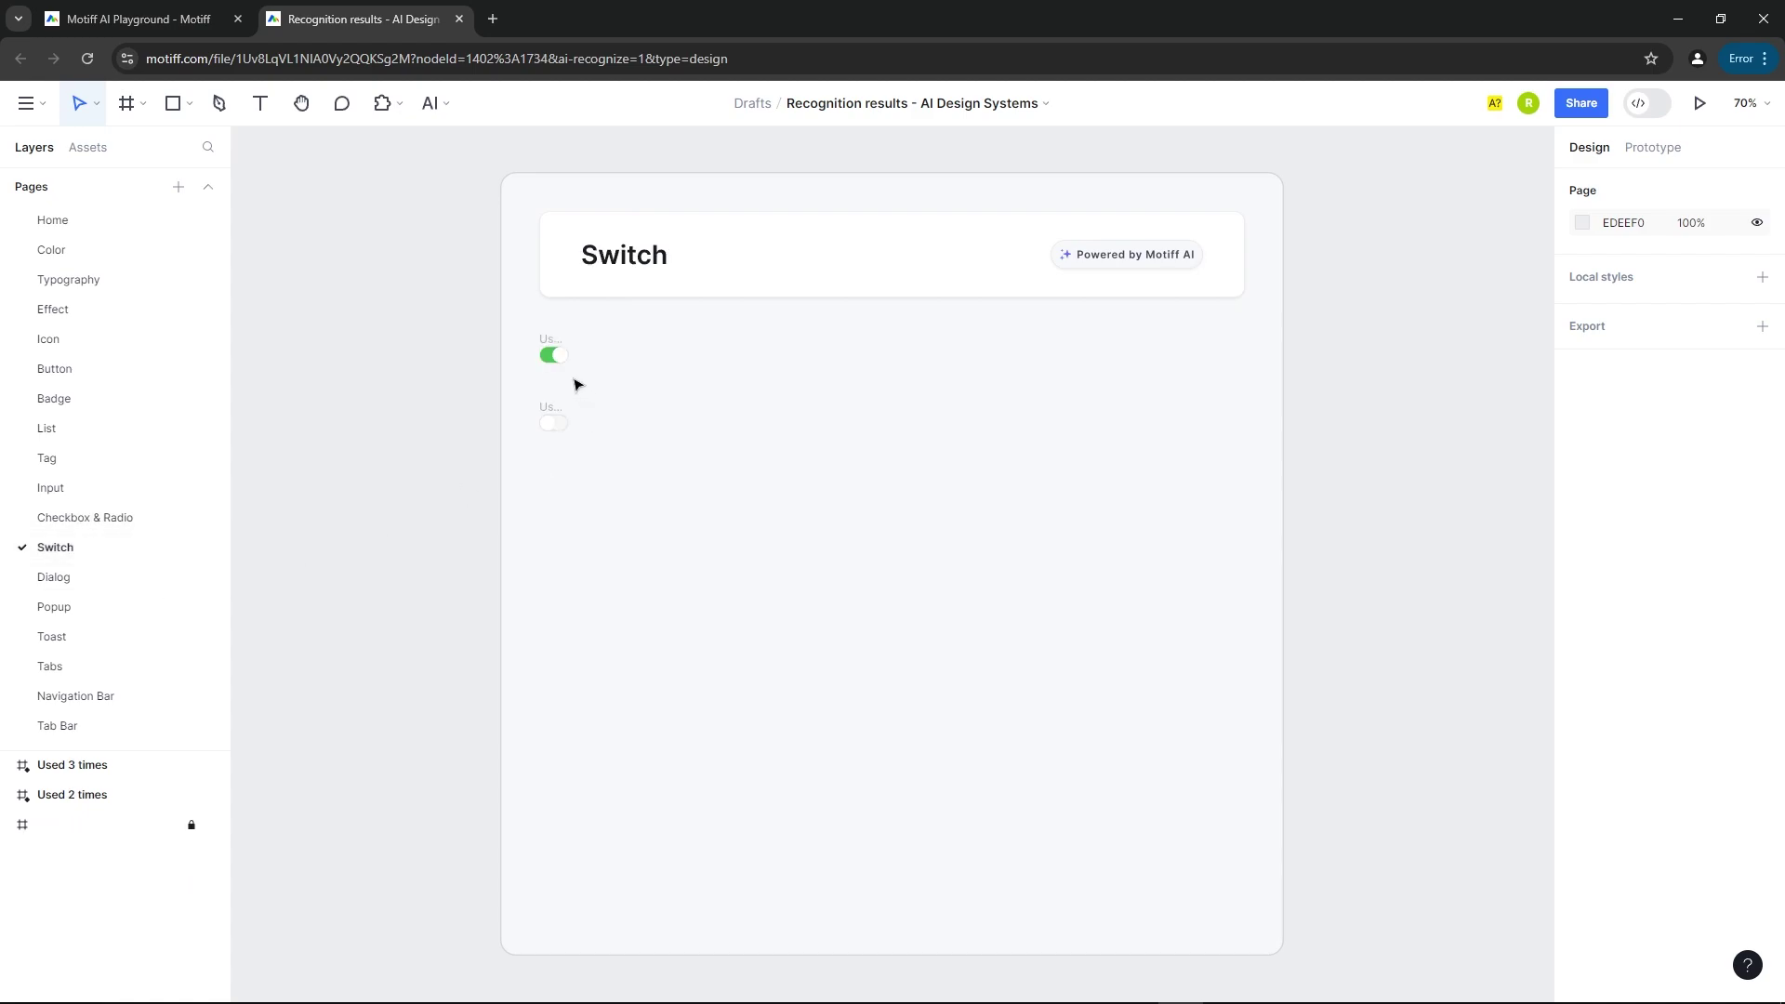
left_click(95, 578)
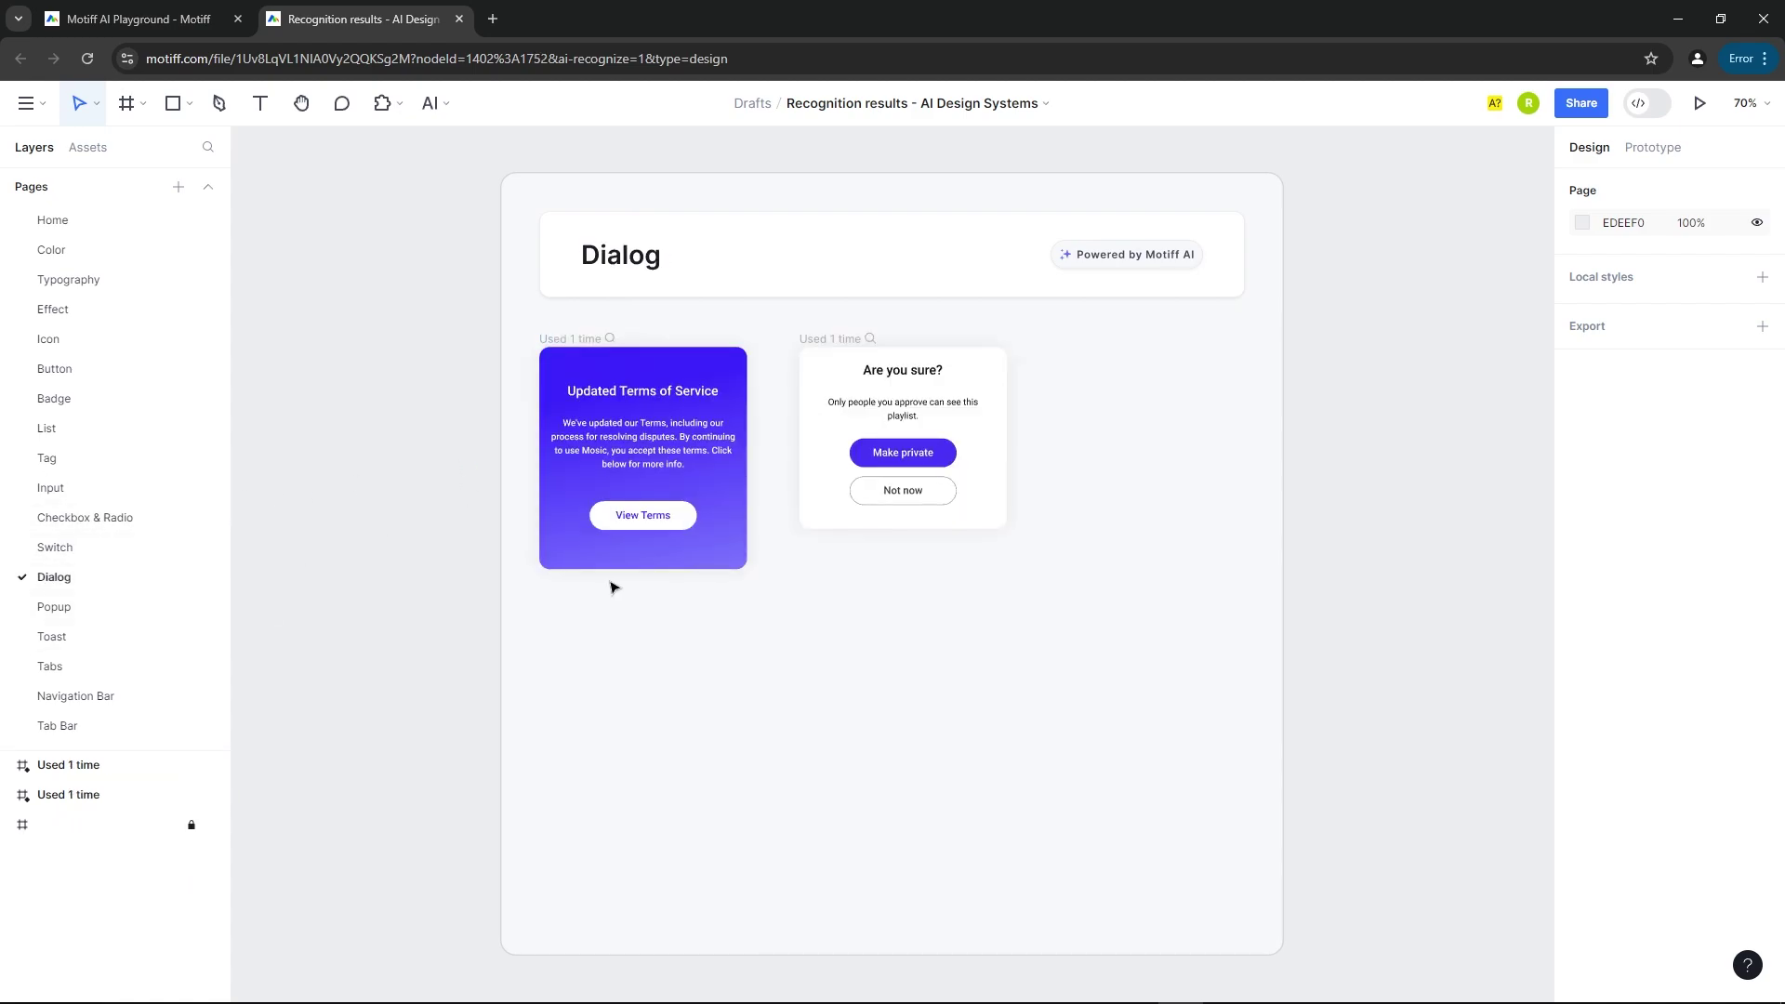
scroll(716, 532, "up", 3)
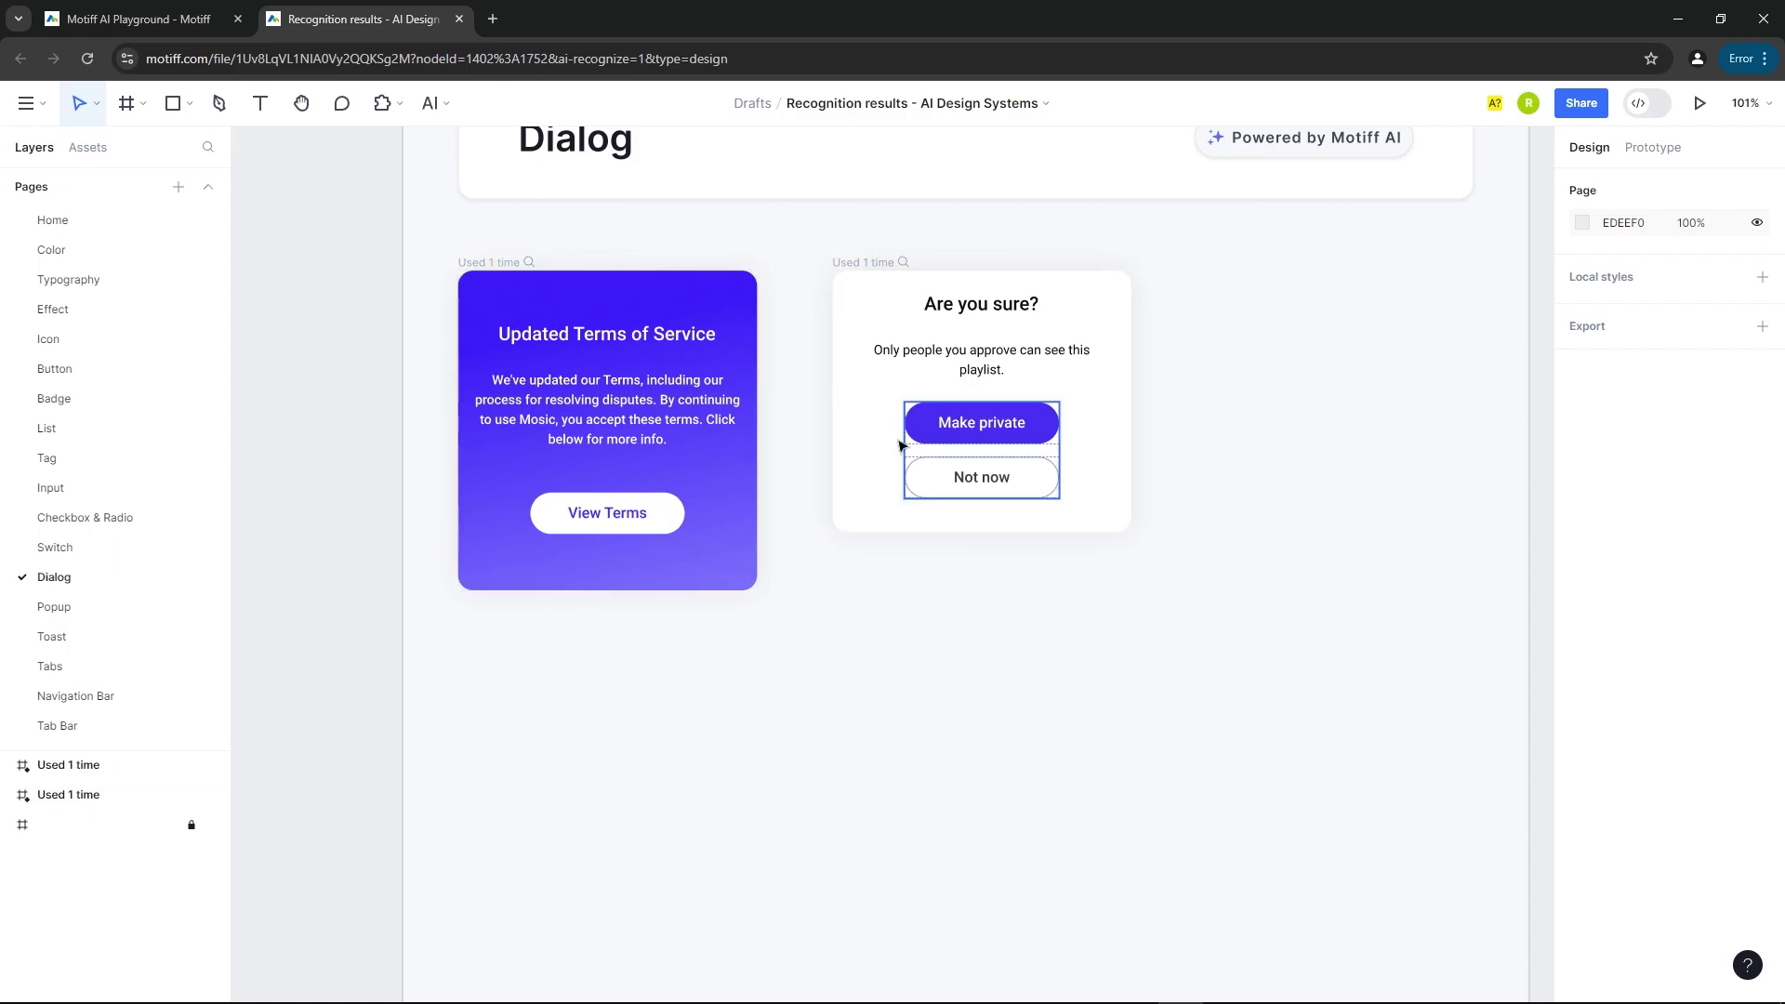
Open the Popup page and examine the recognized popups, from the song rating popup across to the account menu.
left_click(81, 609)
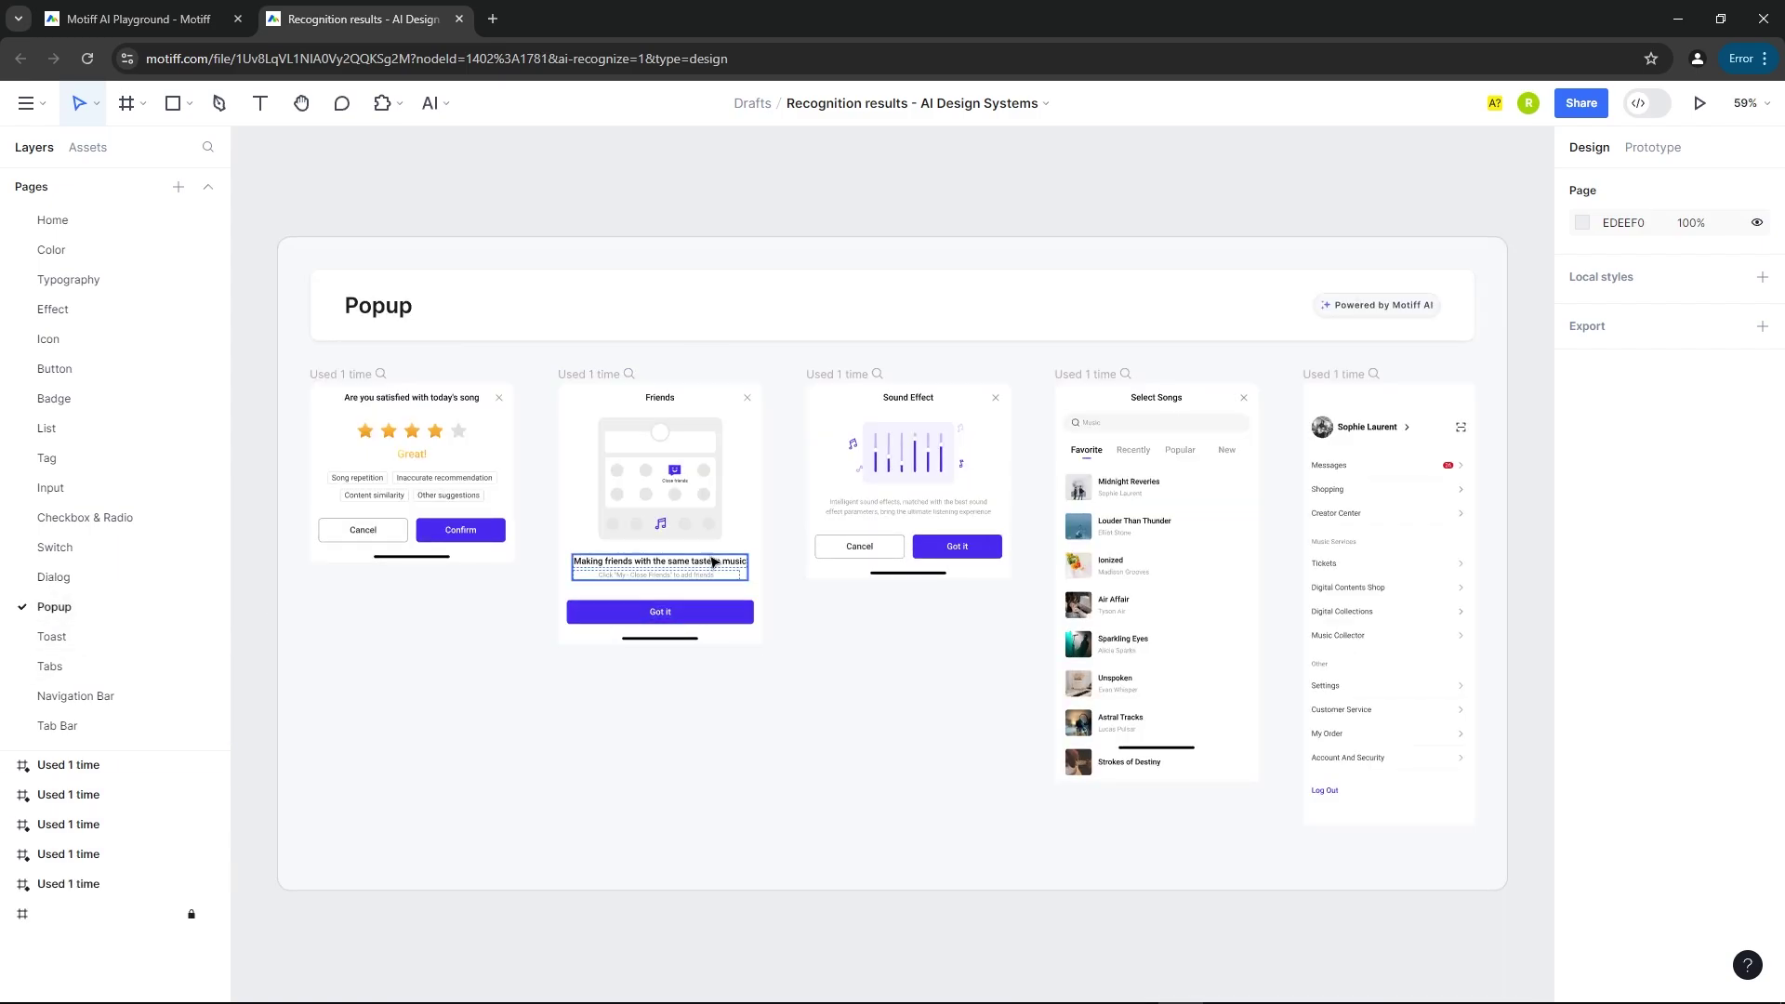
scroll(402, 515, "up", 1)
scroll(401, 514, "up", 3)
scroll(450, 348, "down", 3)
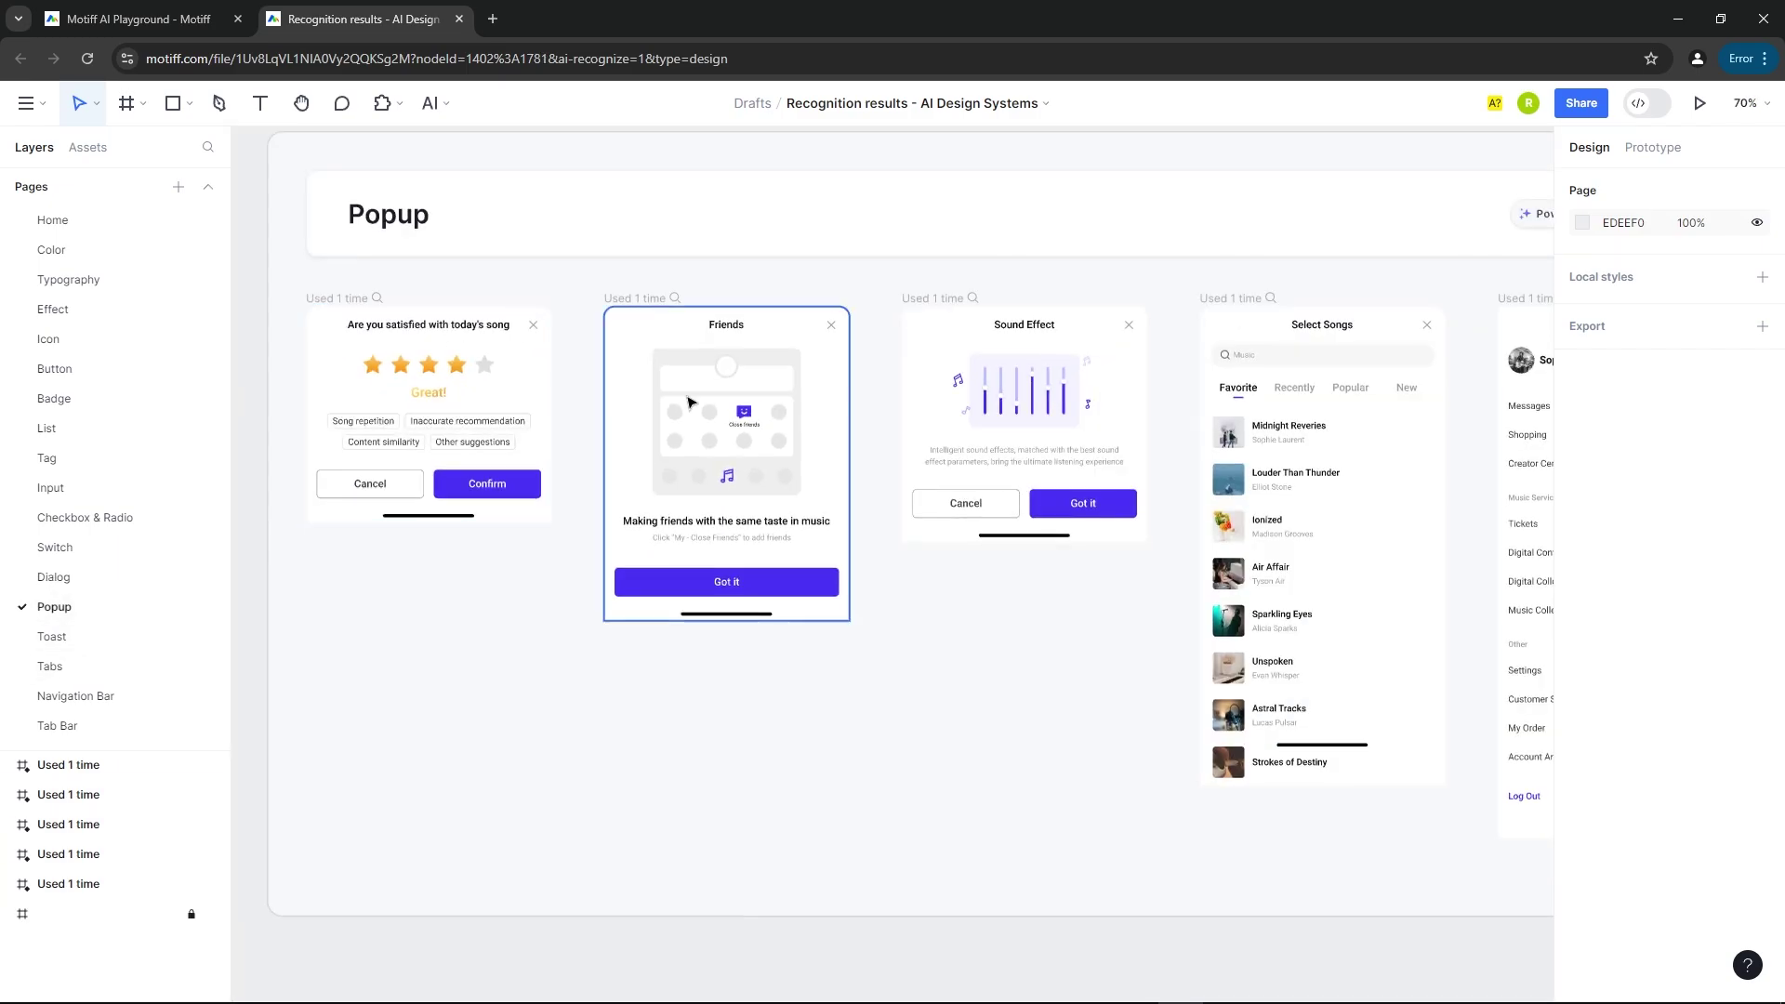
scroll(592, 233, "down", 3)
scroll(1140, 376, "up", 3)
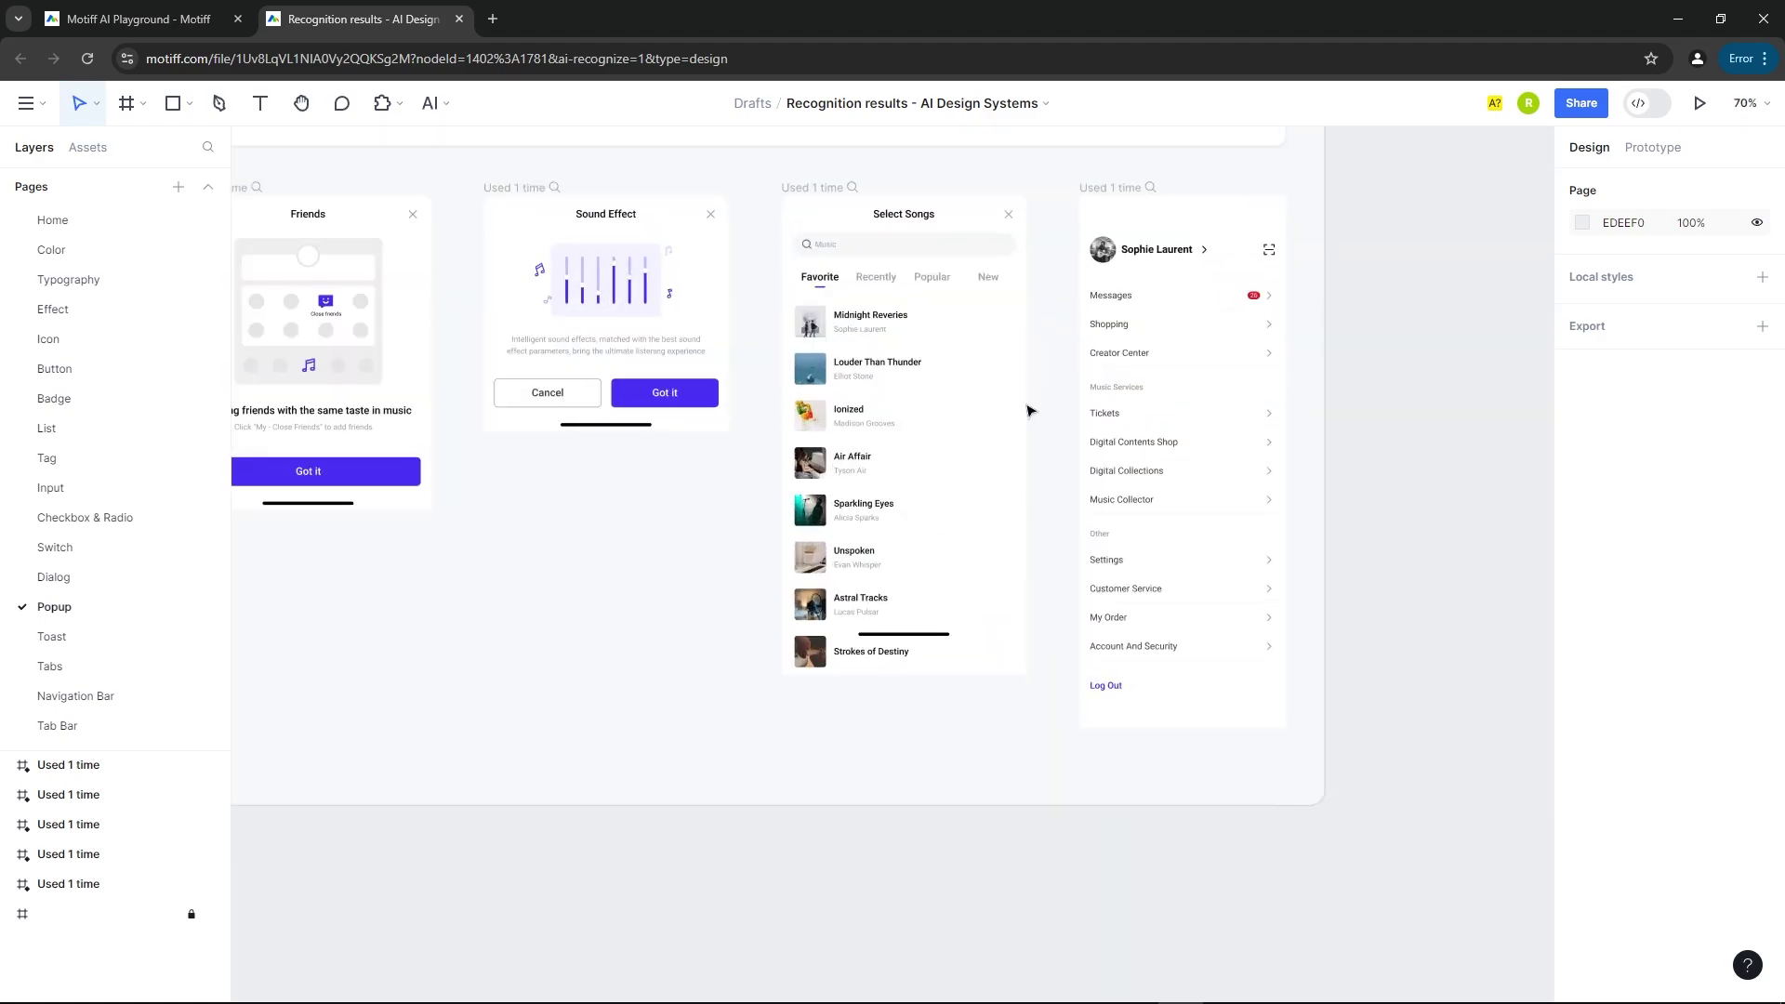
Look over the Toast, Tabs, Navigation Bar and Tab Bar pages, and reopen the Color page.
left_click(67, 636)
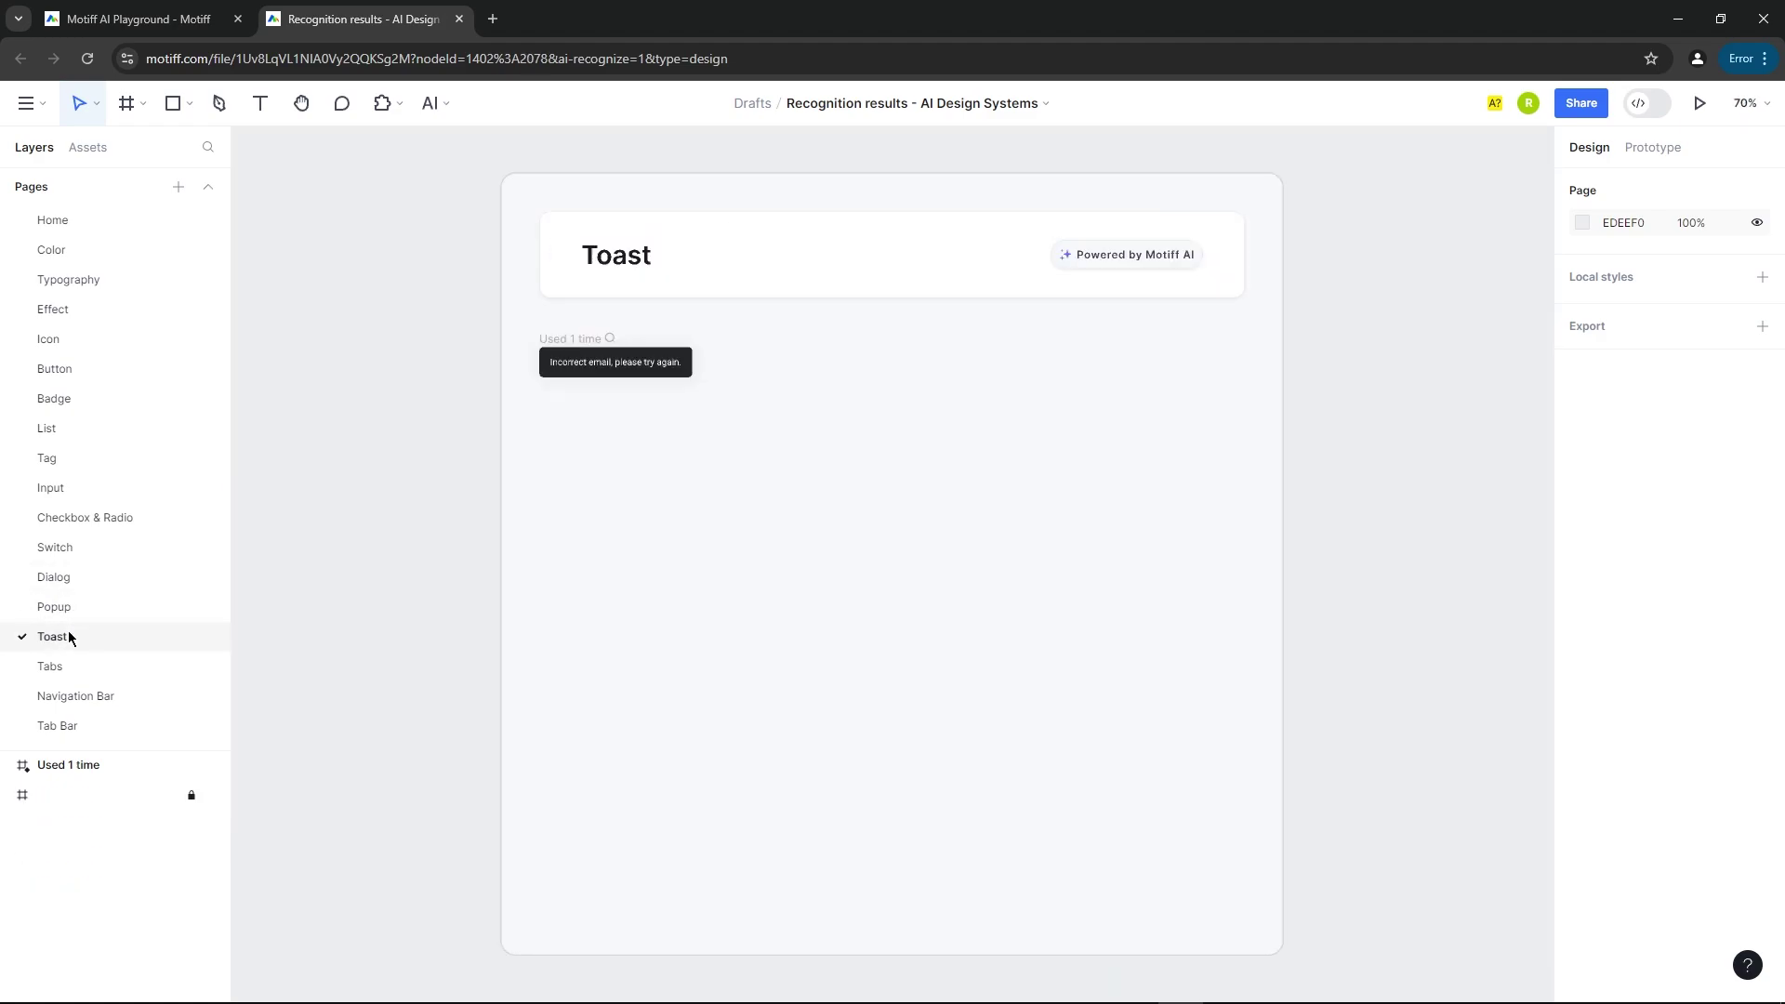
left_click(71, 664)
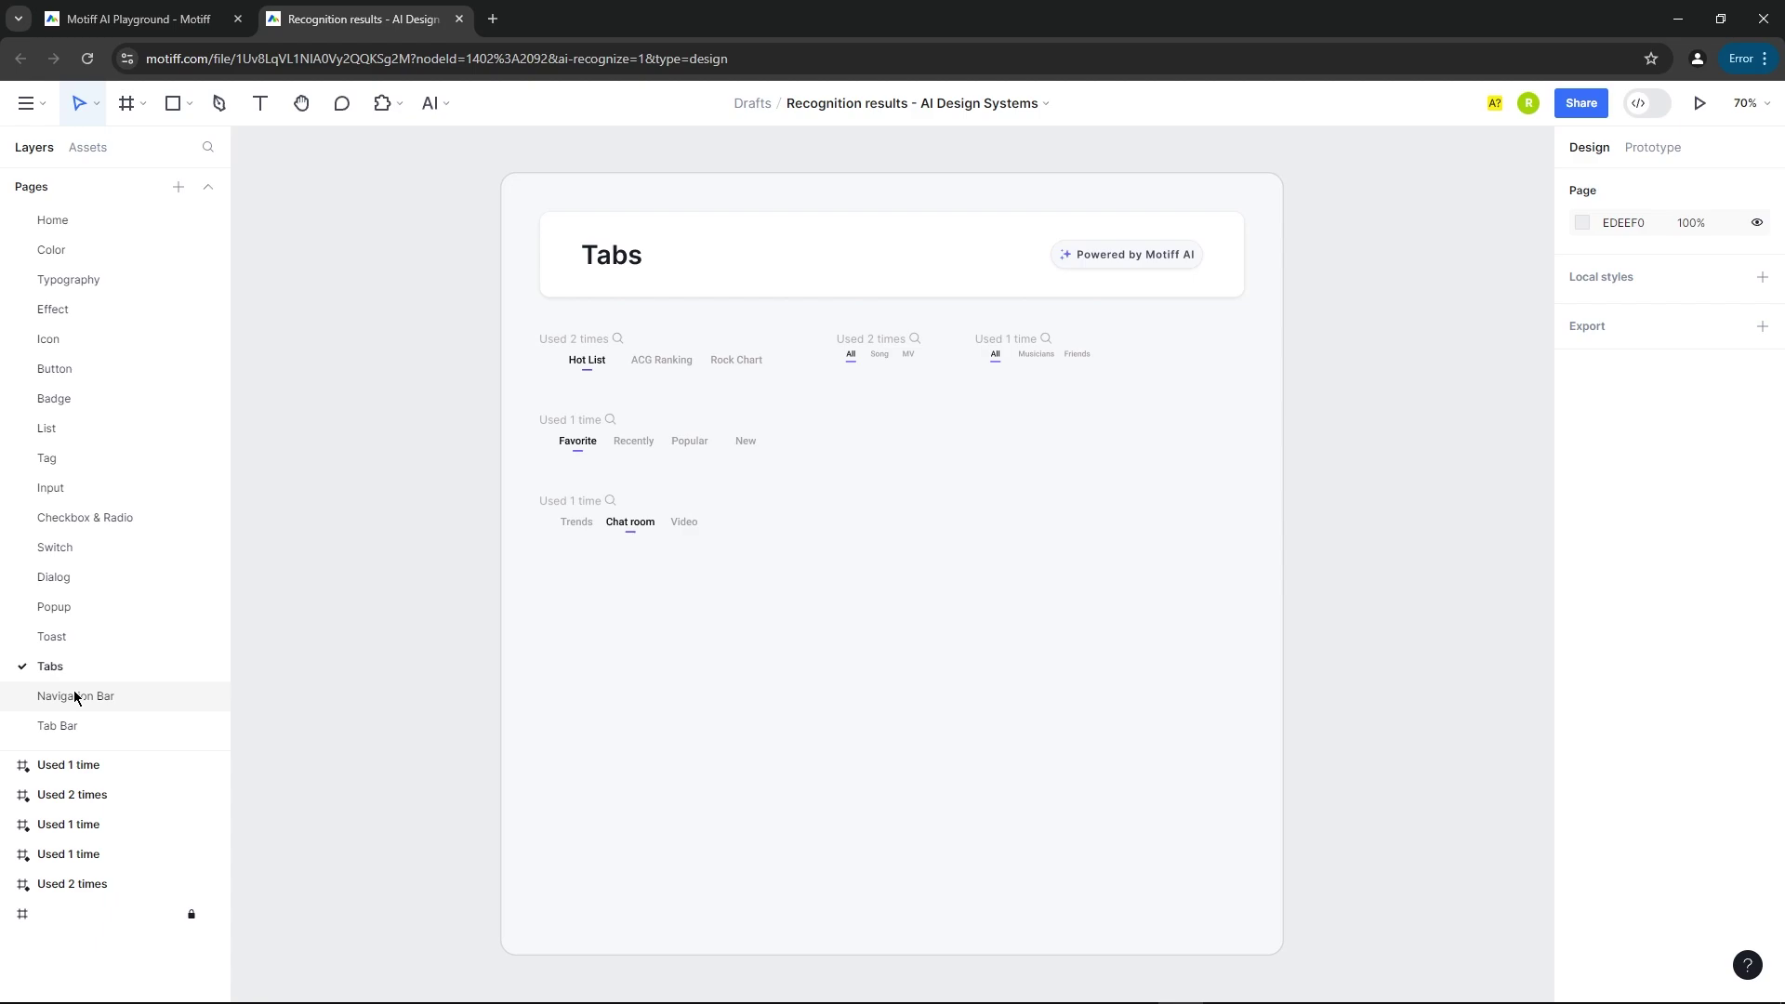
left_click(74, 696)
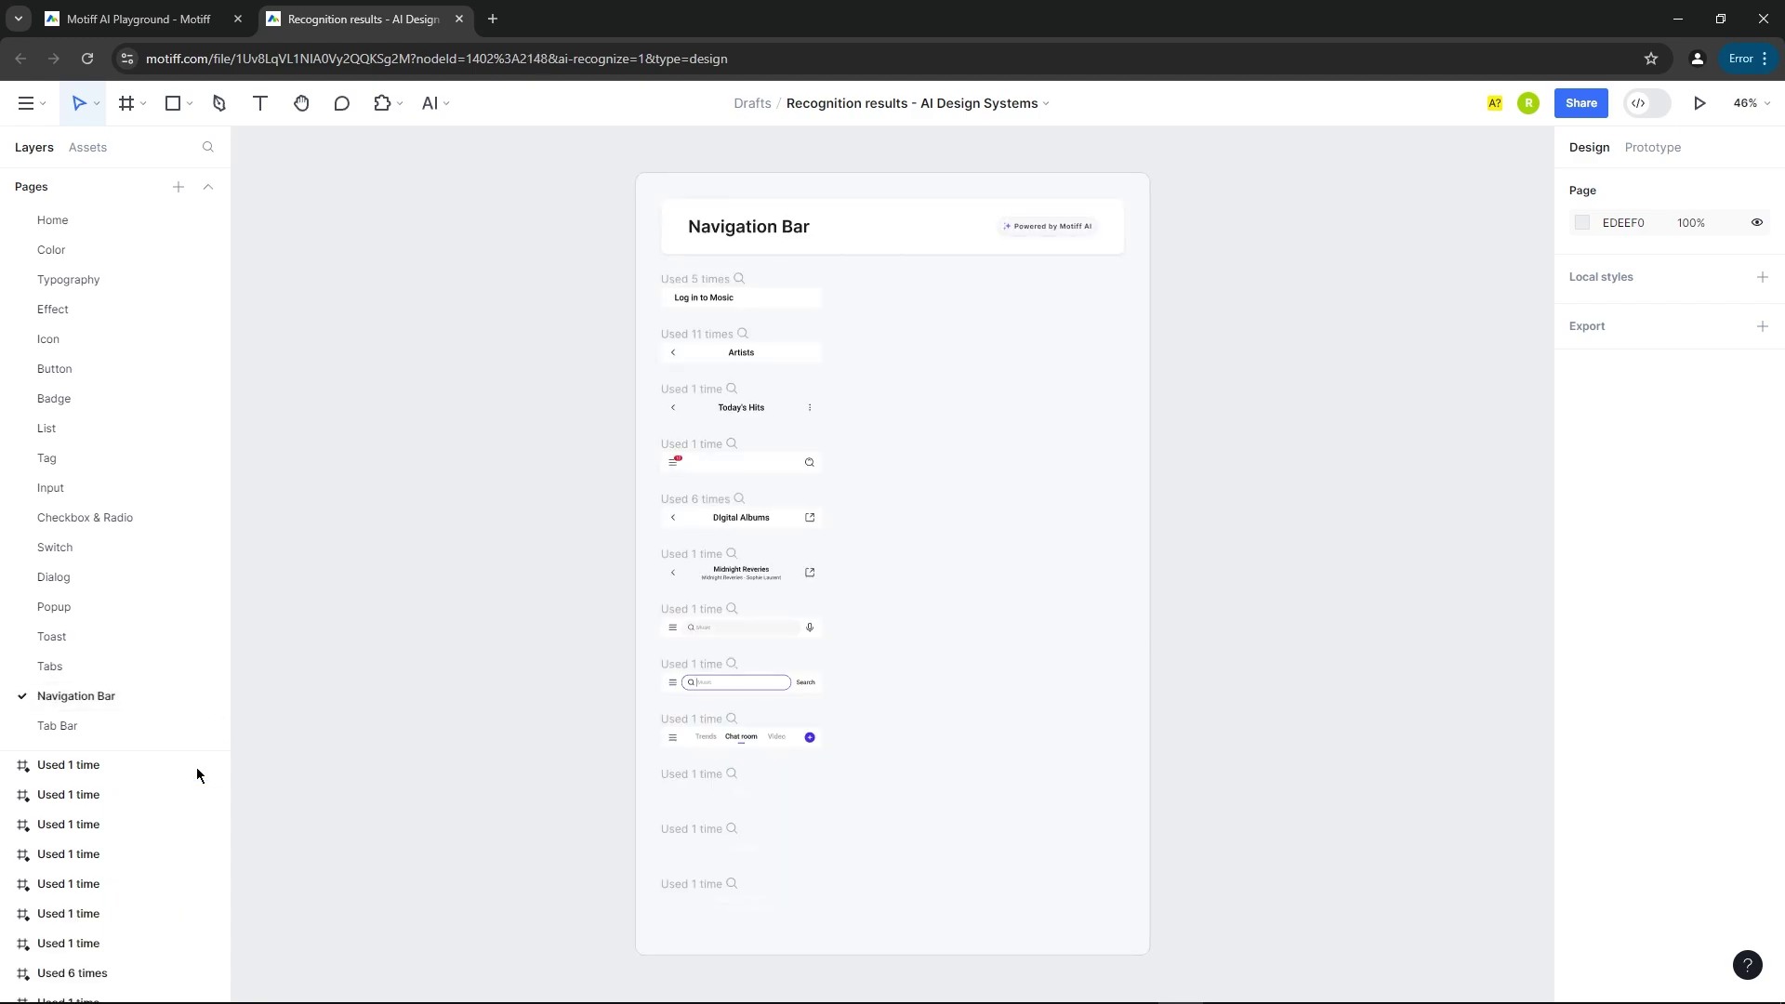
left_click(93, 724)
scroll(693, 341, "up", 3, "ctrl")
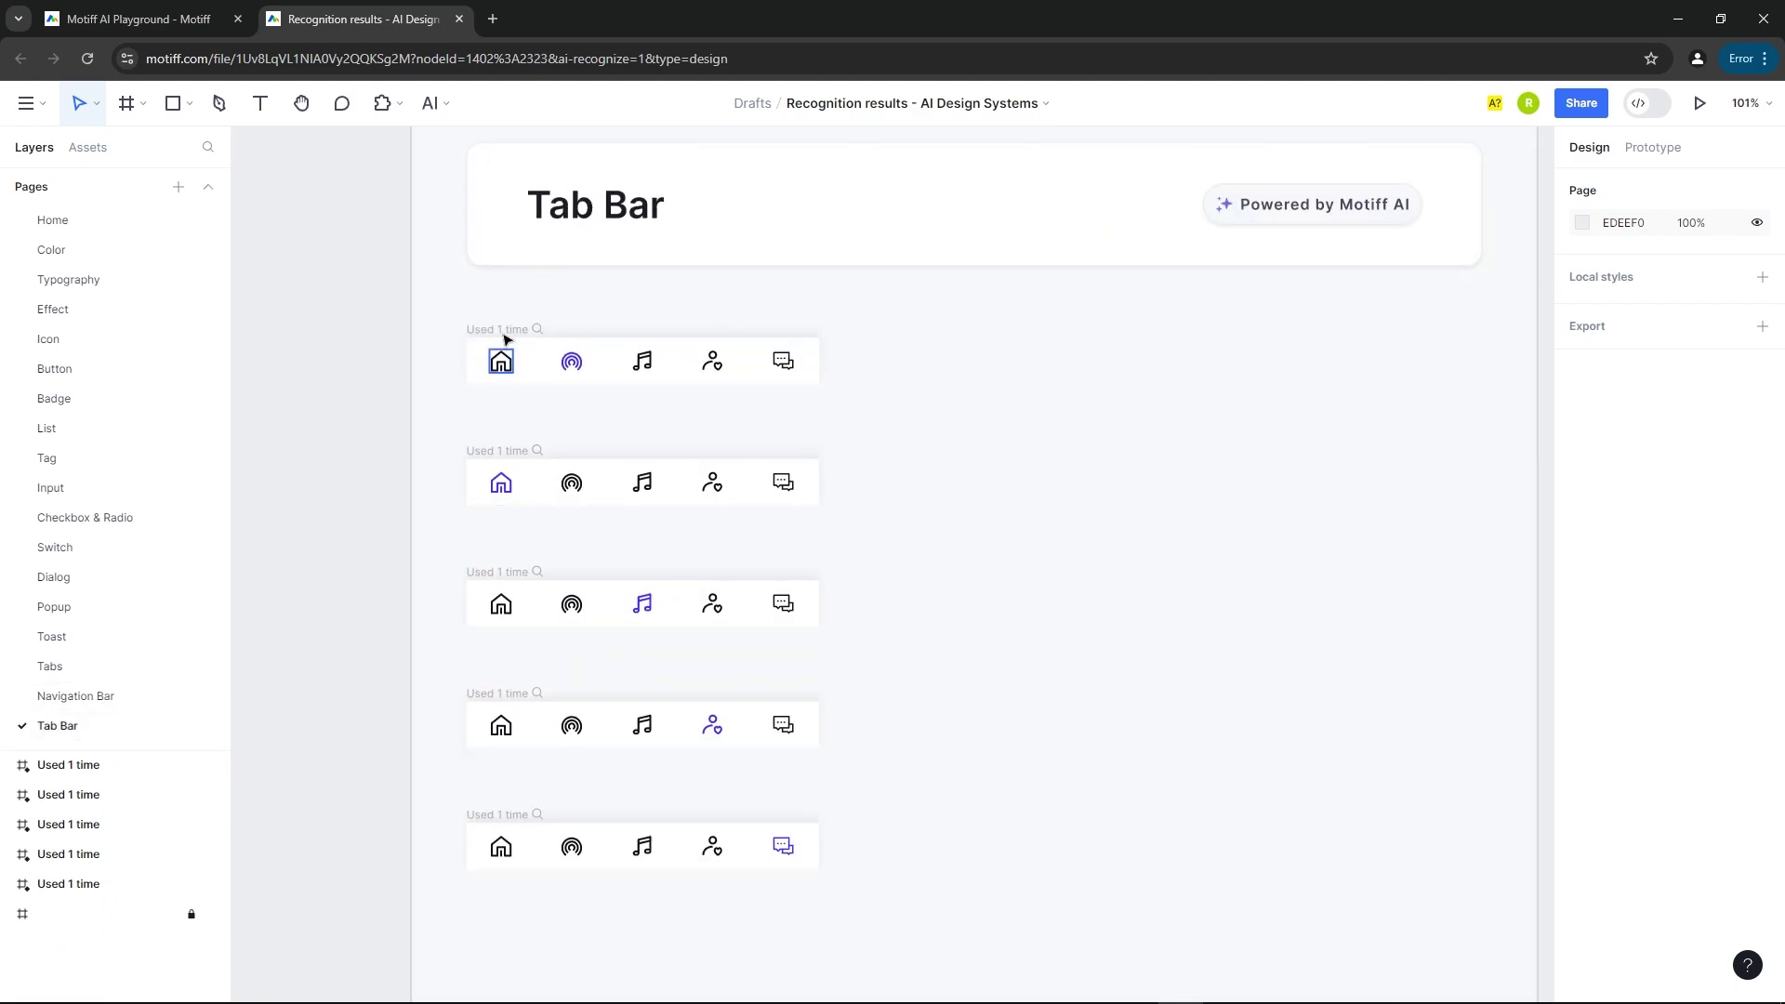
scroll(516, 578, "down", 3, "ctrl")
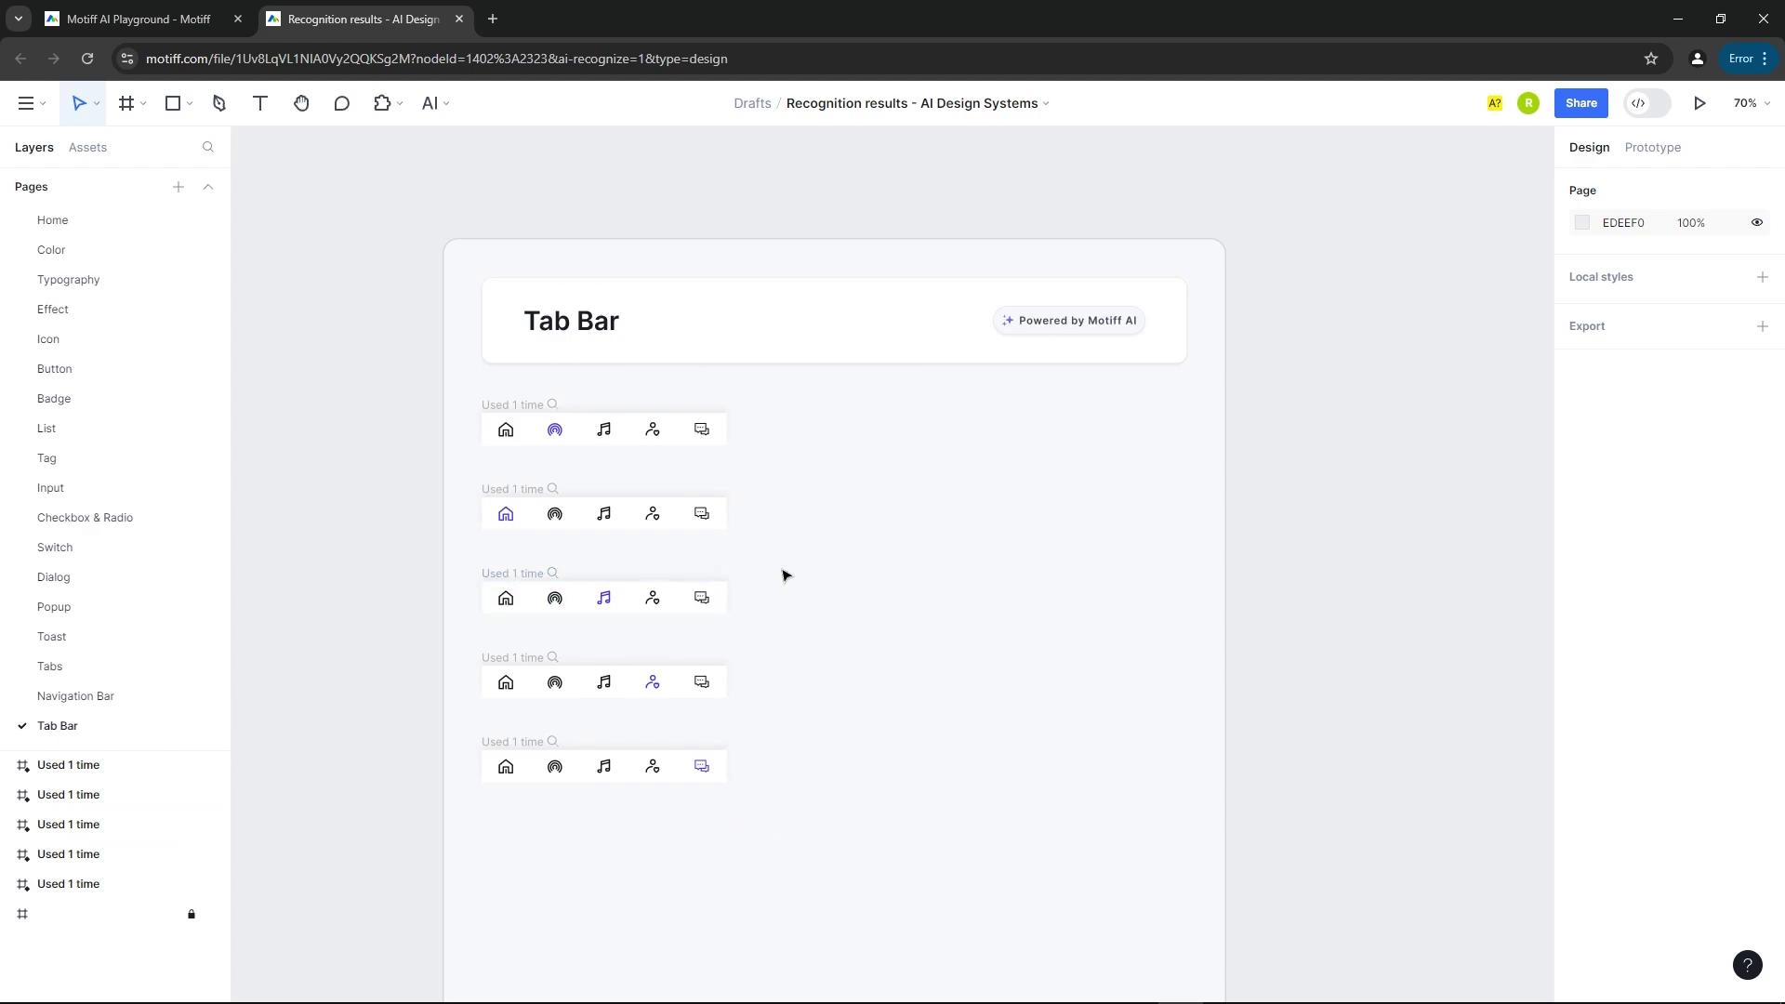
scroll(631, 243, "down", 2, "ctrl")
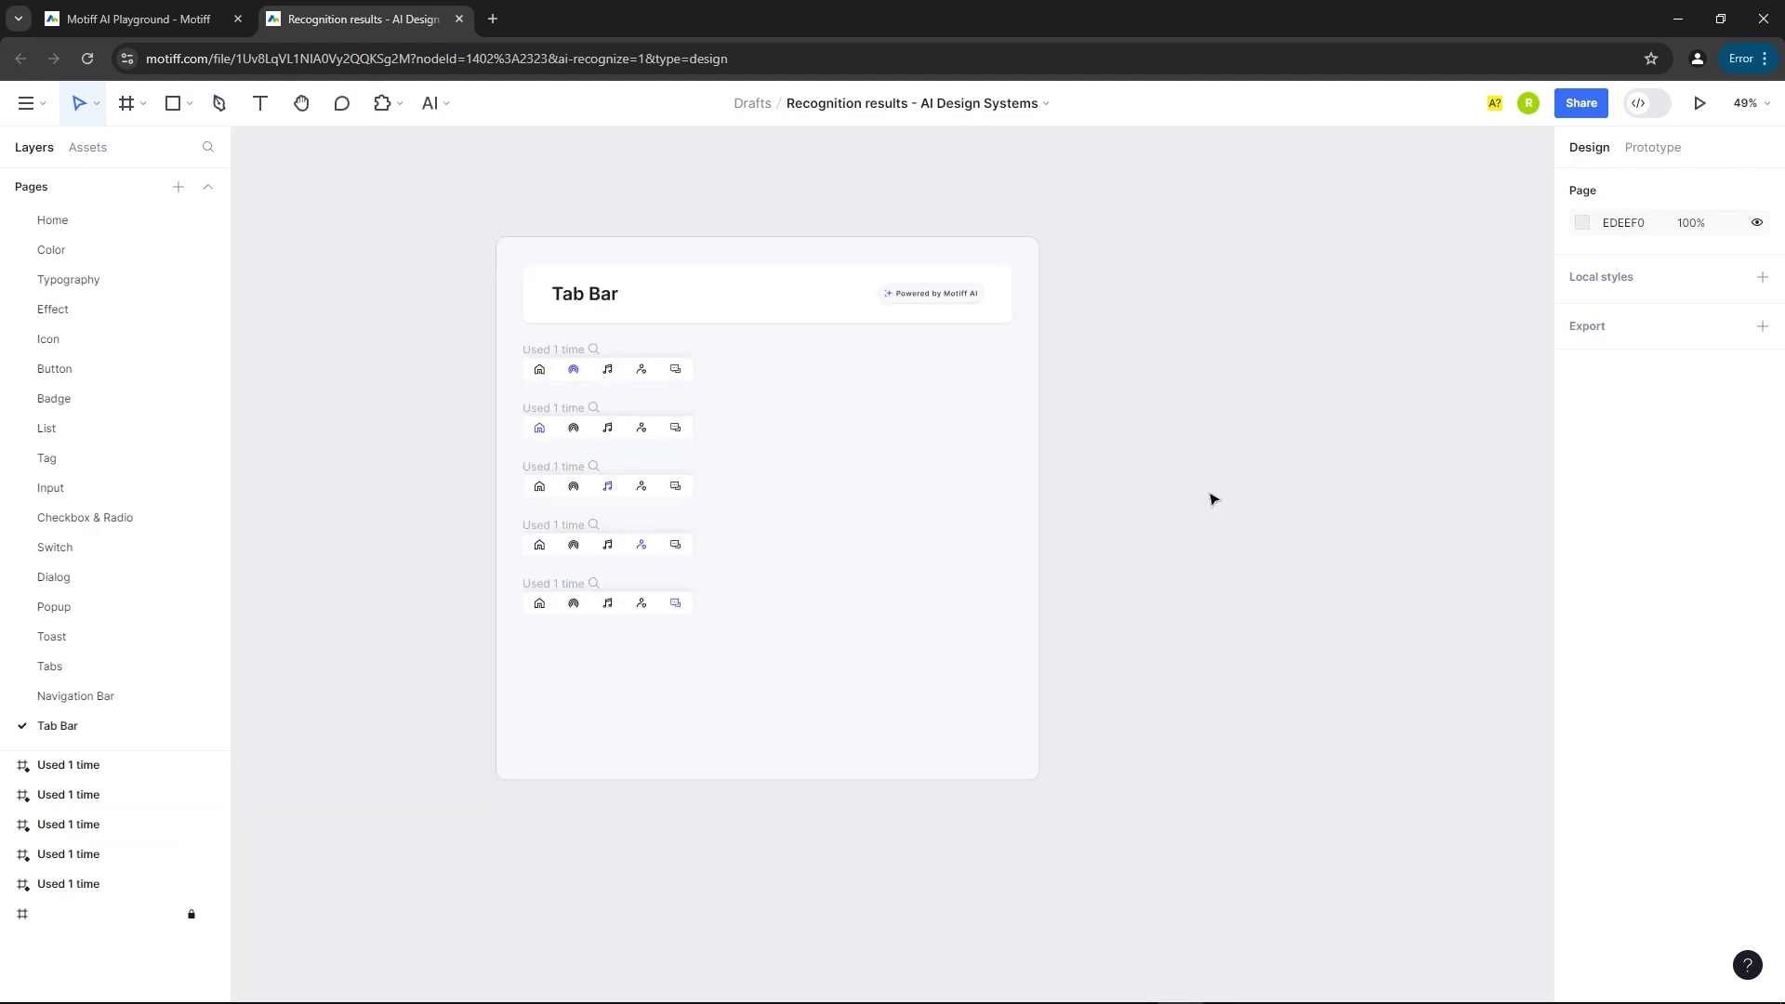
left_click(82, 249)
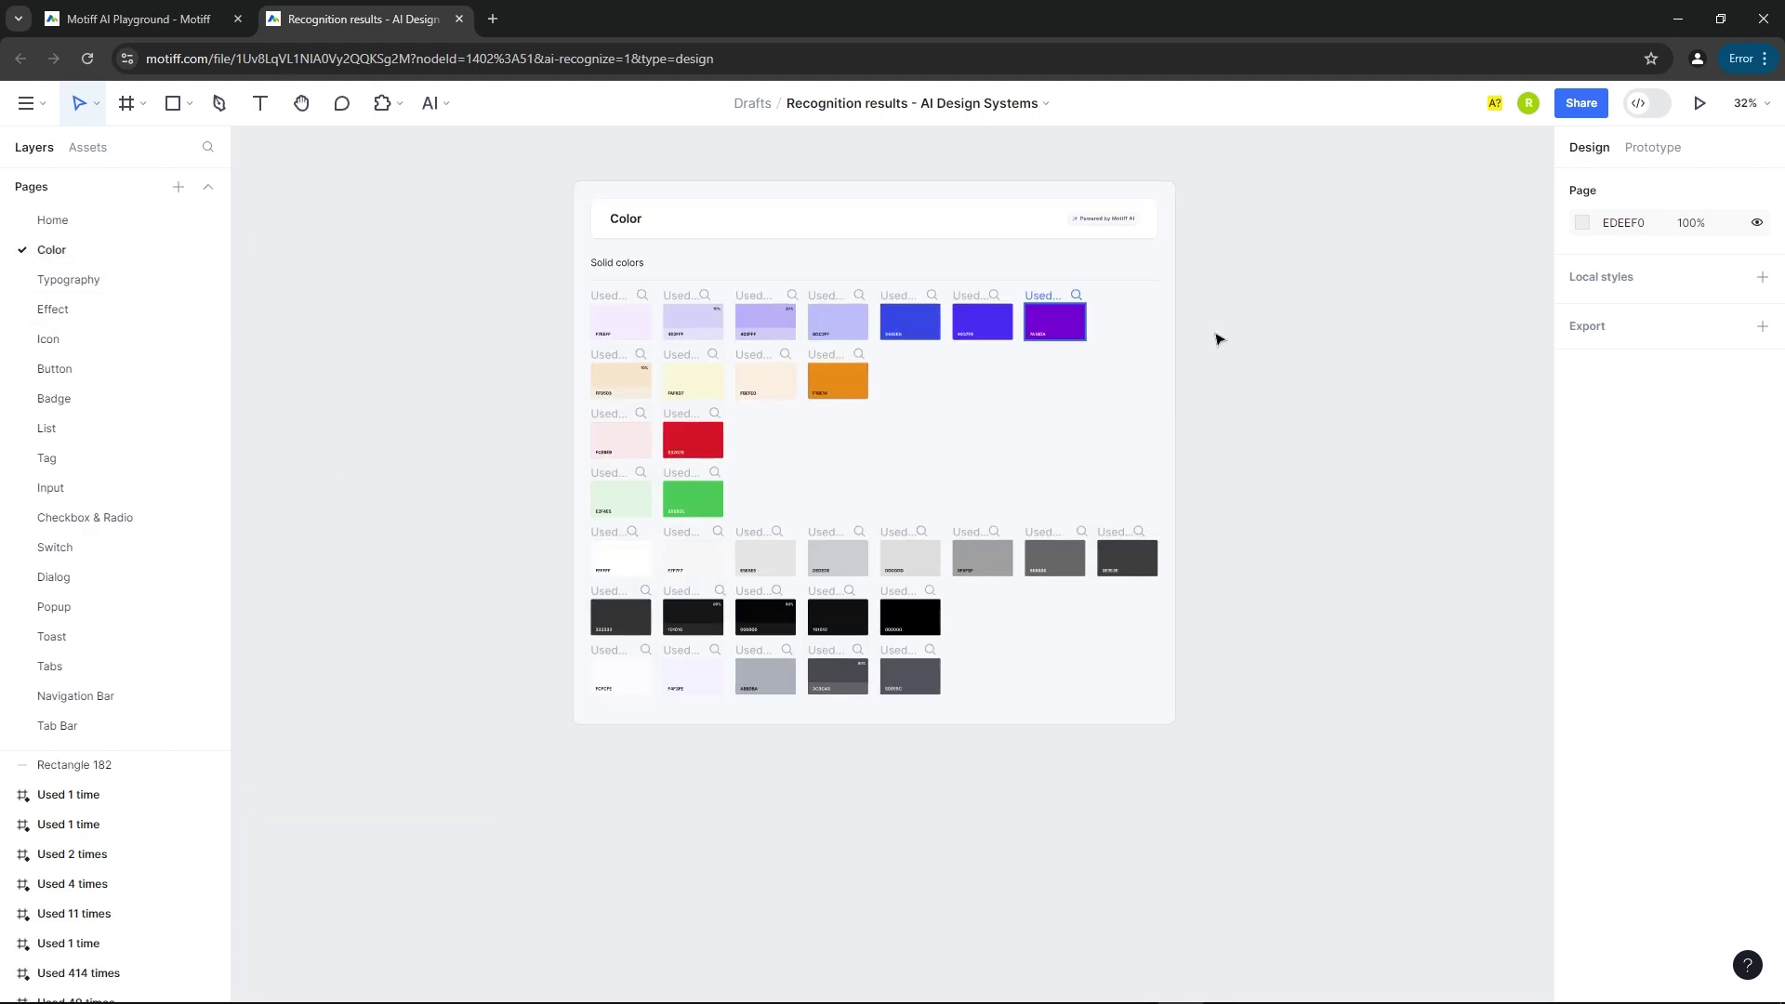
scroll(1216, 335, "up", 1)
Switch to the Motiff AI Playground file and examine the list of AI tools in the Contents frame.
left_click(146, 15)
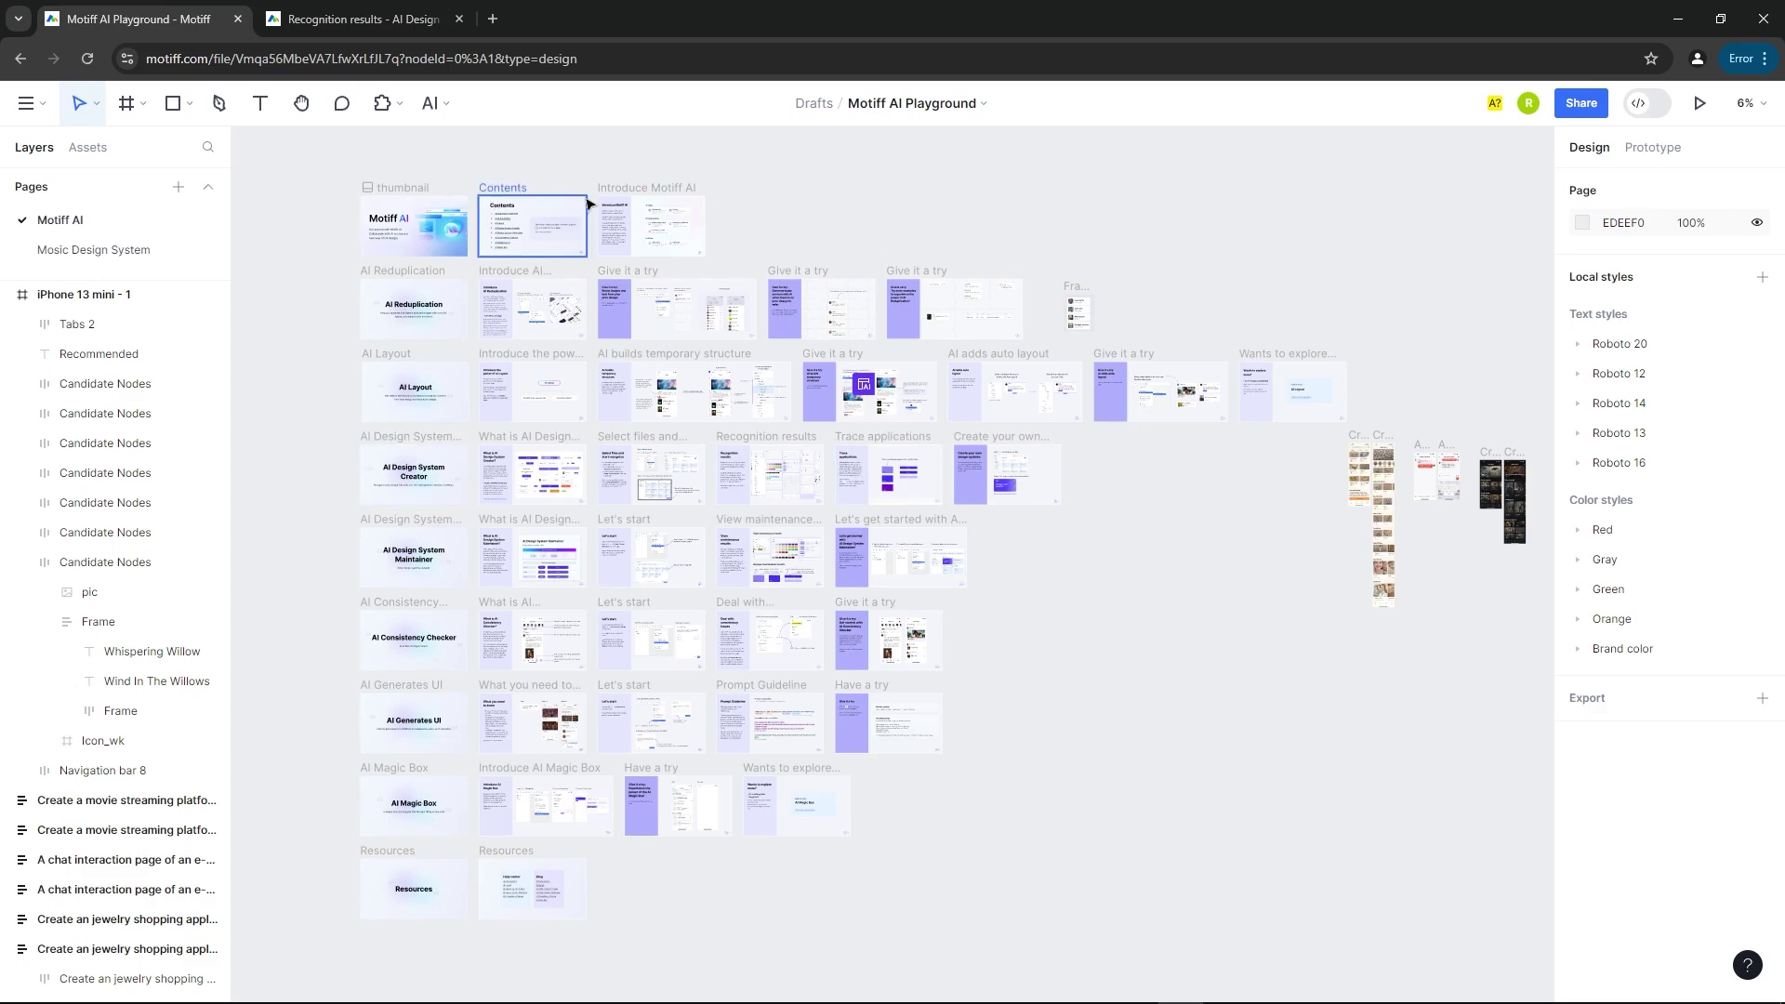
key("shift+2")
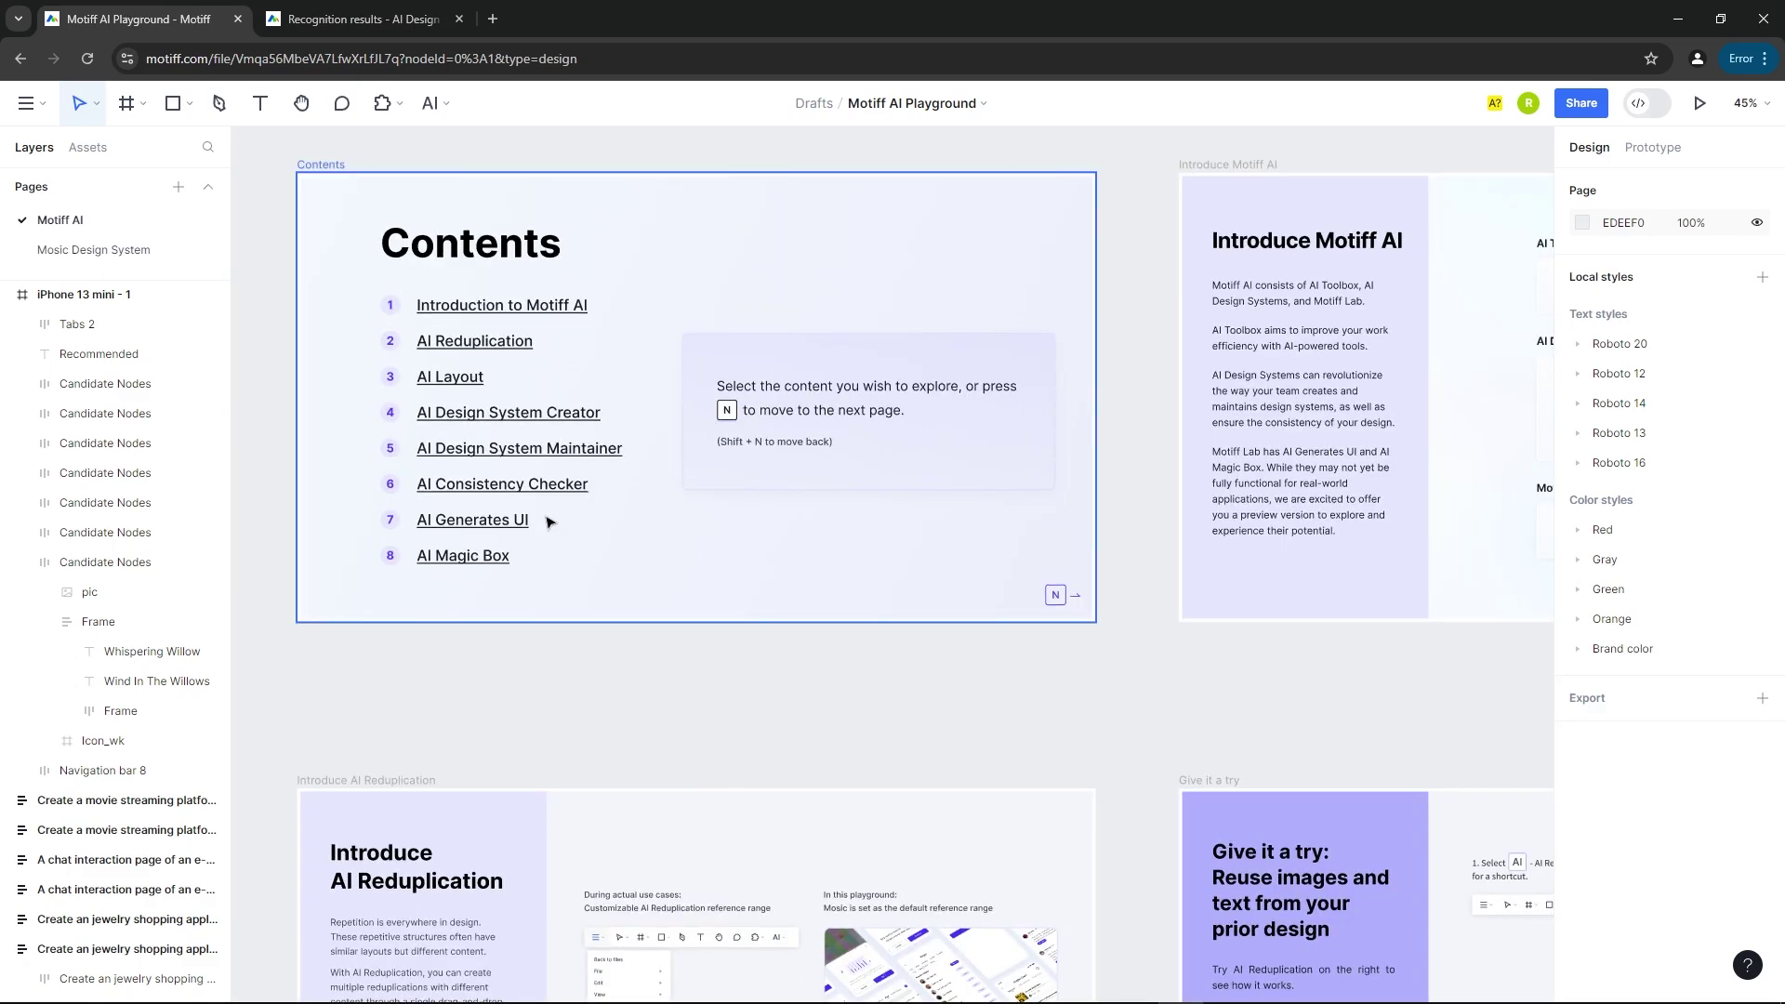
scroll(821, 526, "down", 3)
scroll(698, 450, "up", 4)
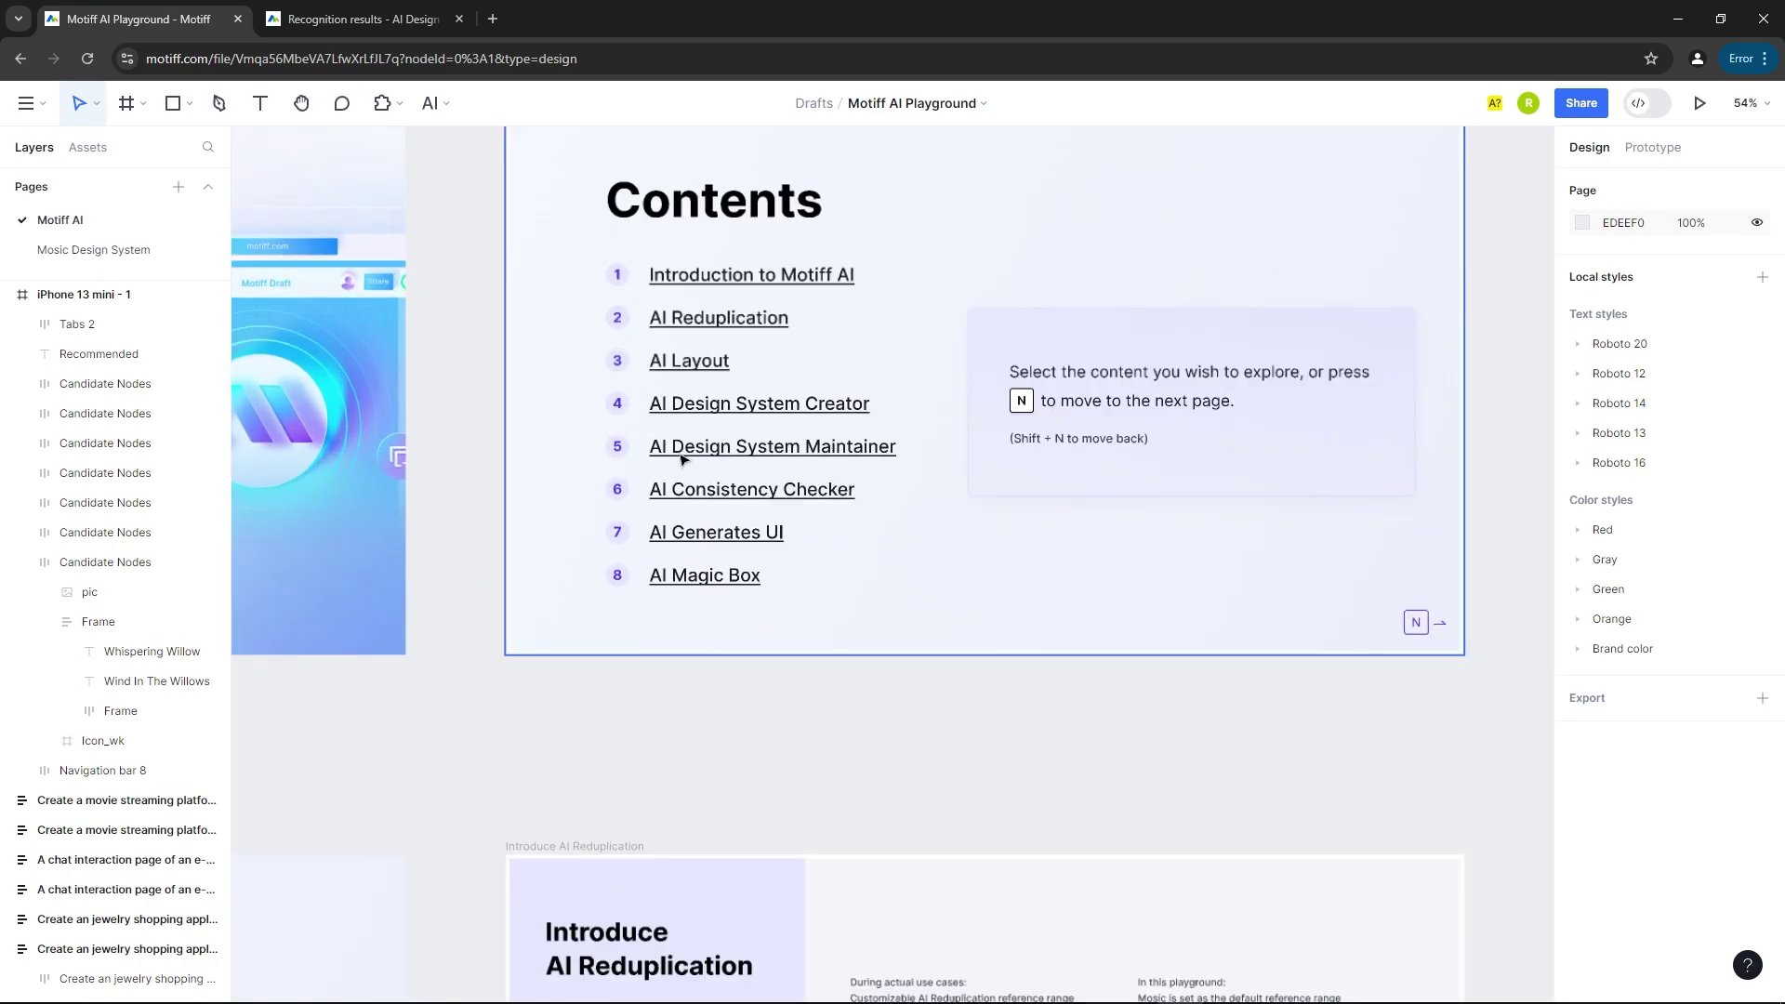
scroll(810, 532, "down", 2)
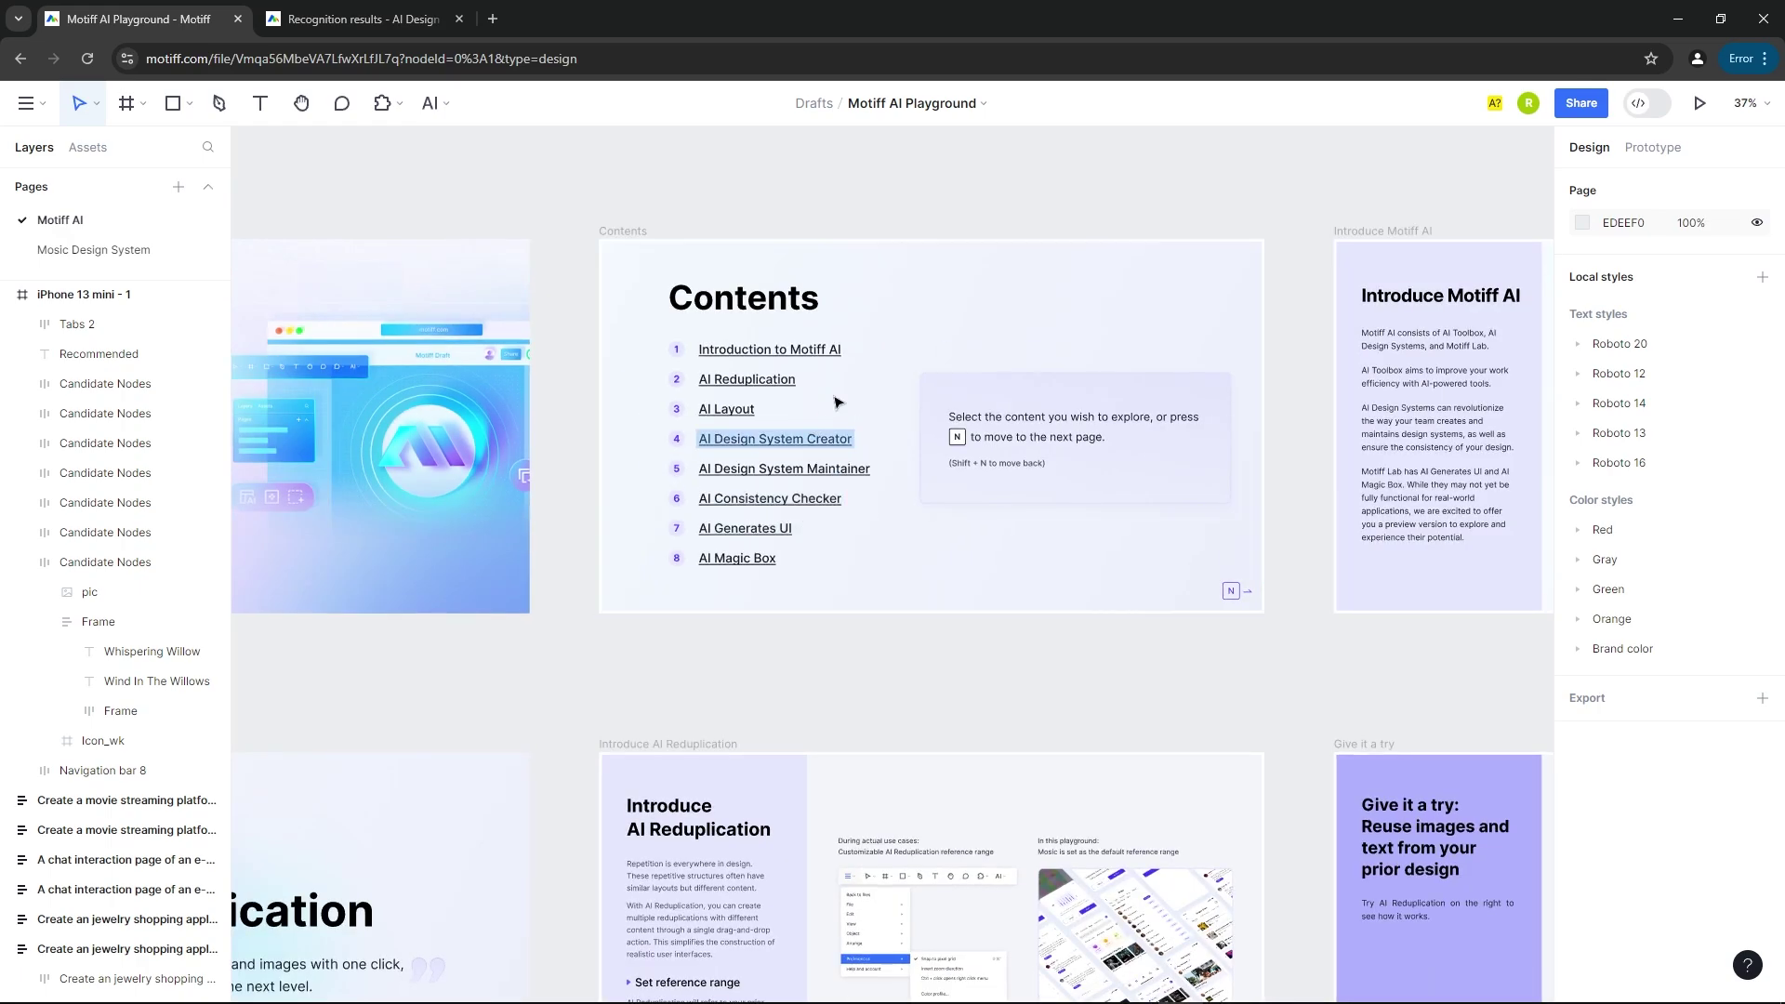
Examine the playground frames explaining AI Design System Creator, AI Design System Maintainer and AI Consistency Checker.
scroll(791, 537, "down", 1)
scroll(1013, 524, "down", 3)
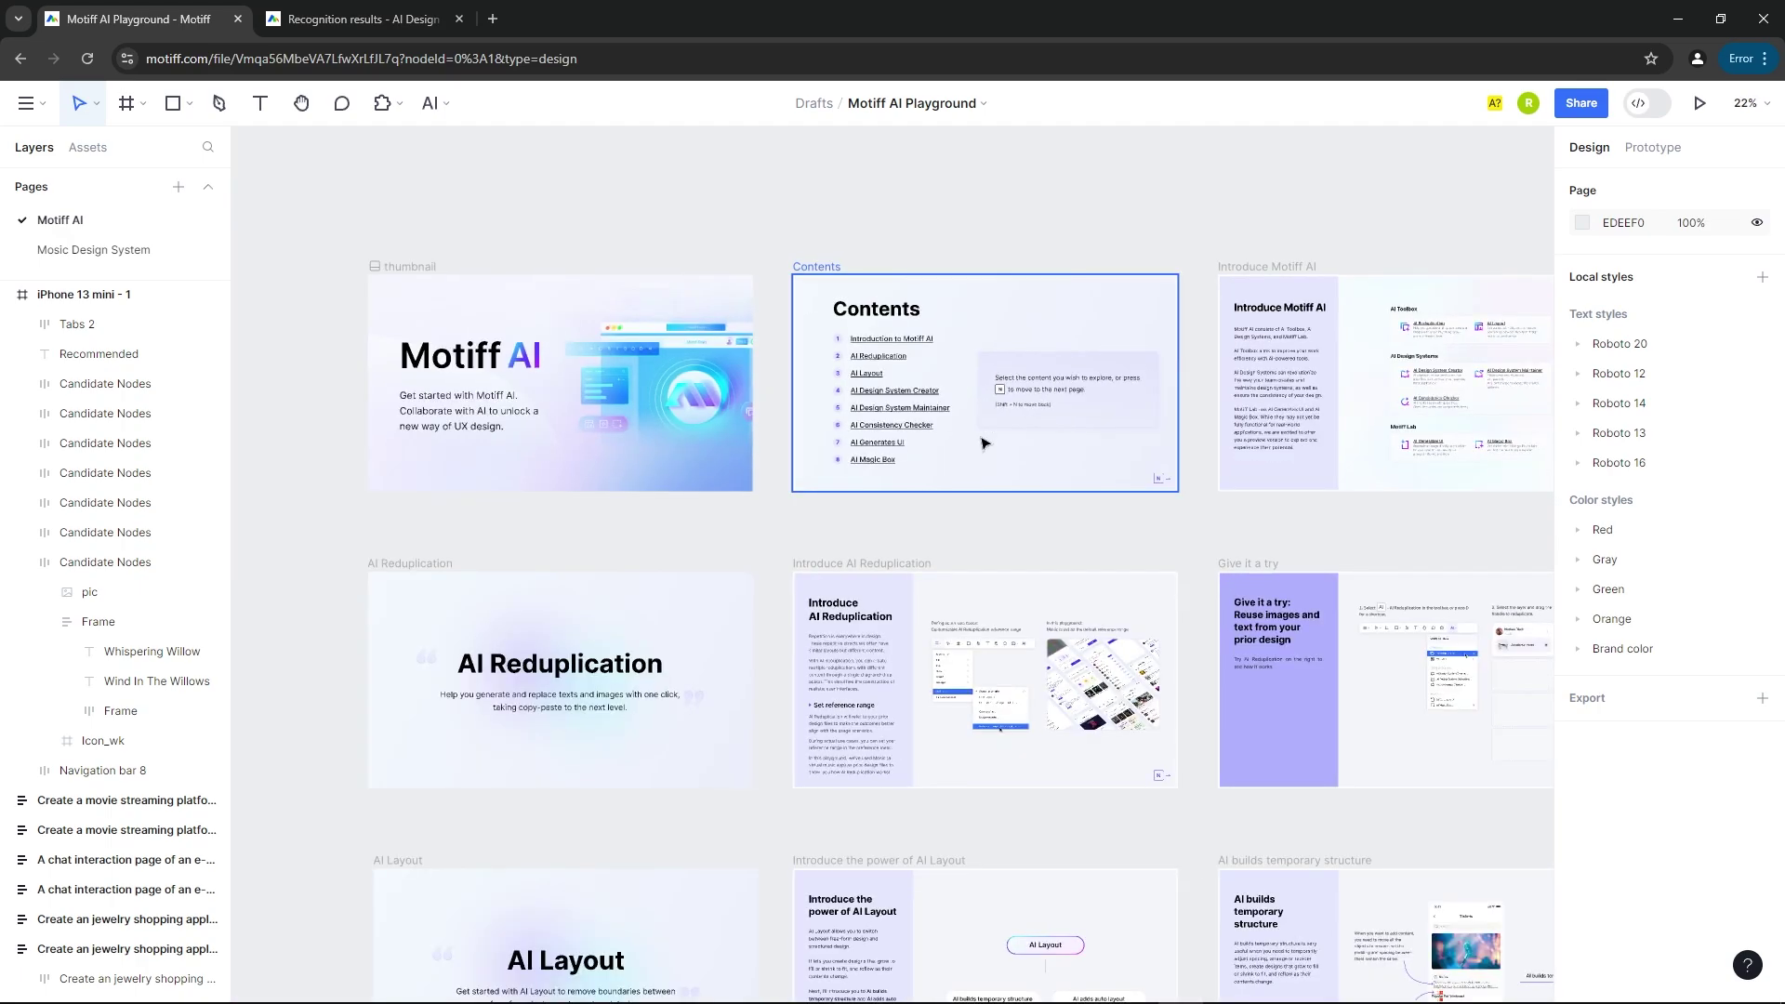
scroll(479, 627, "down", 6)
scroll(1029, 690, "up", 4)
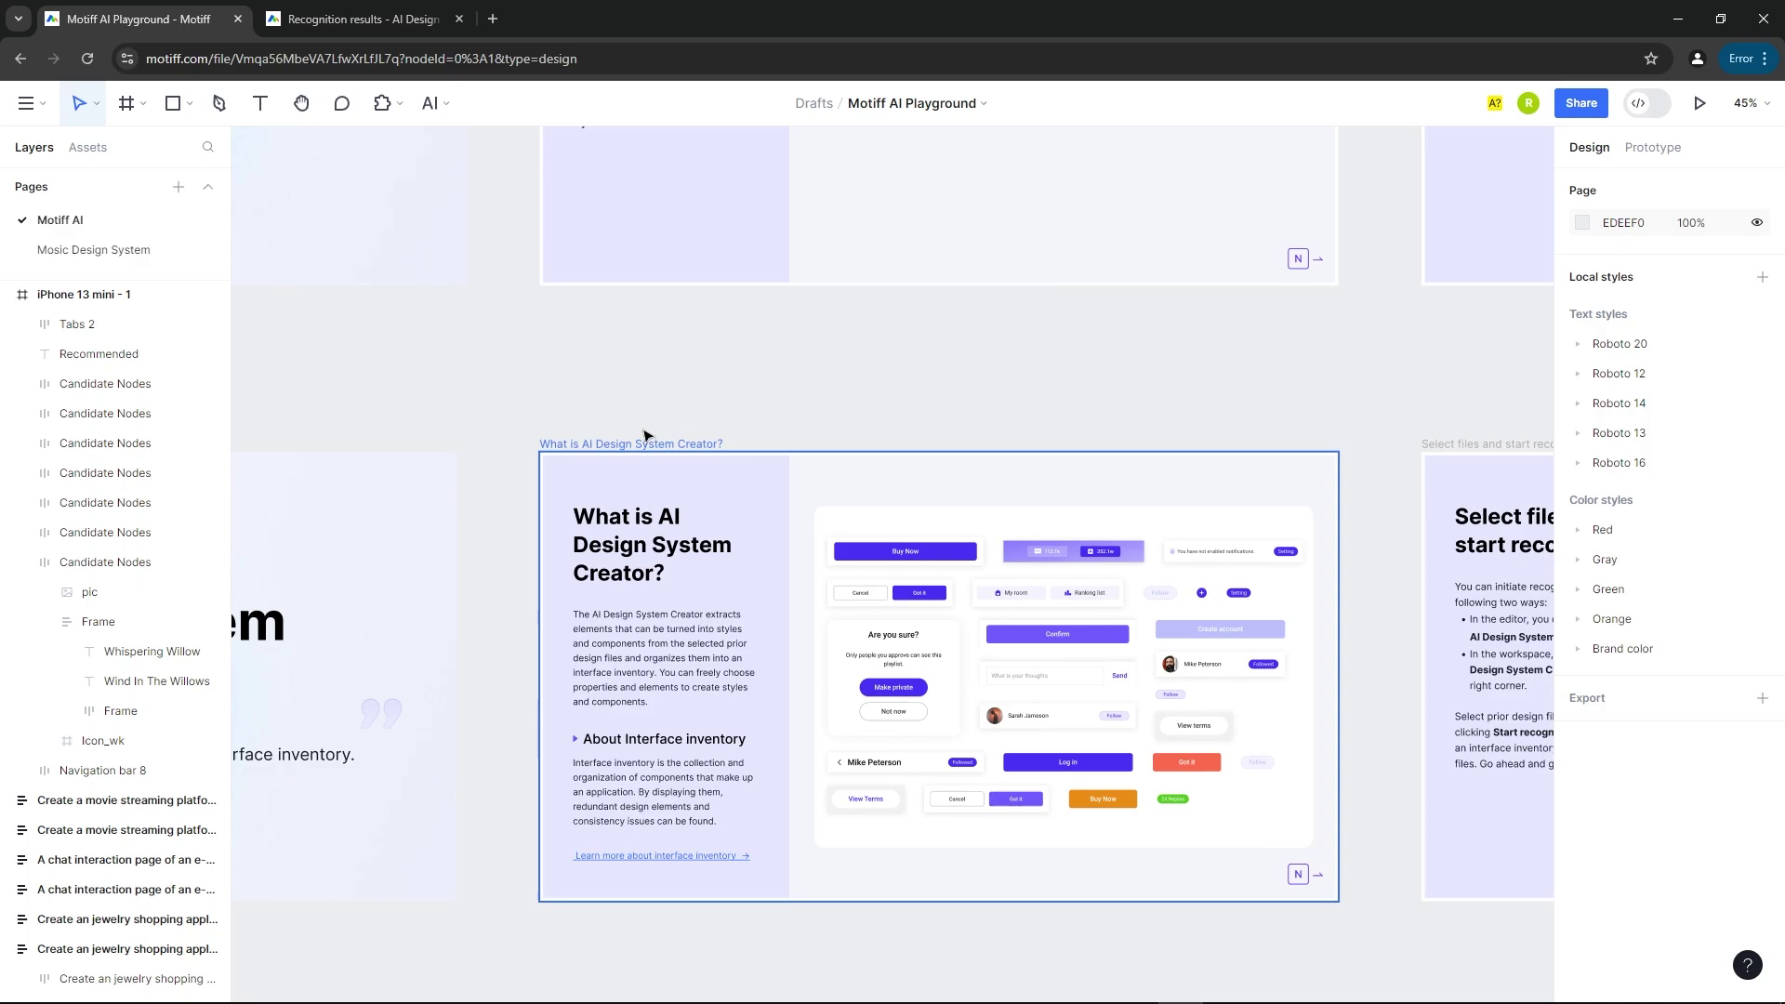
scroll(737, 645, "down", 3)
scroll(744, 648, "up", 1)
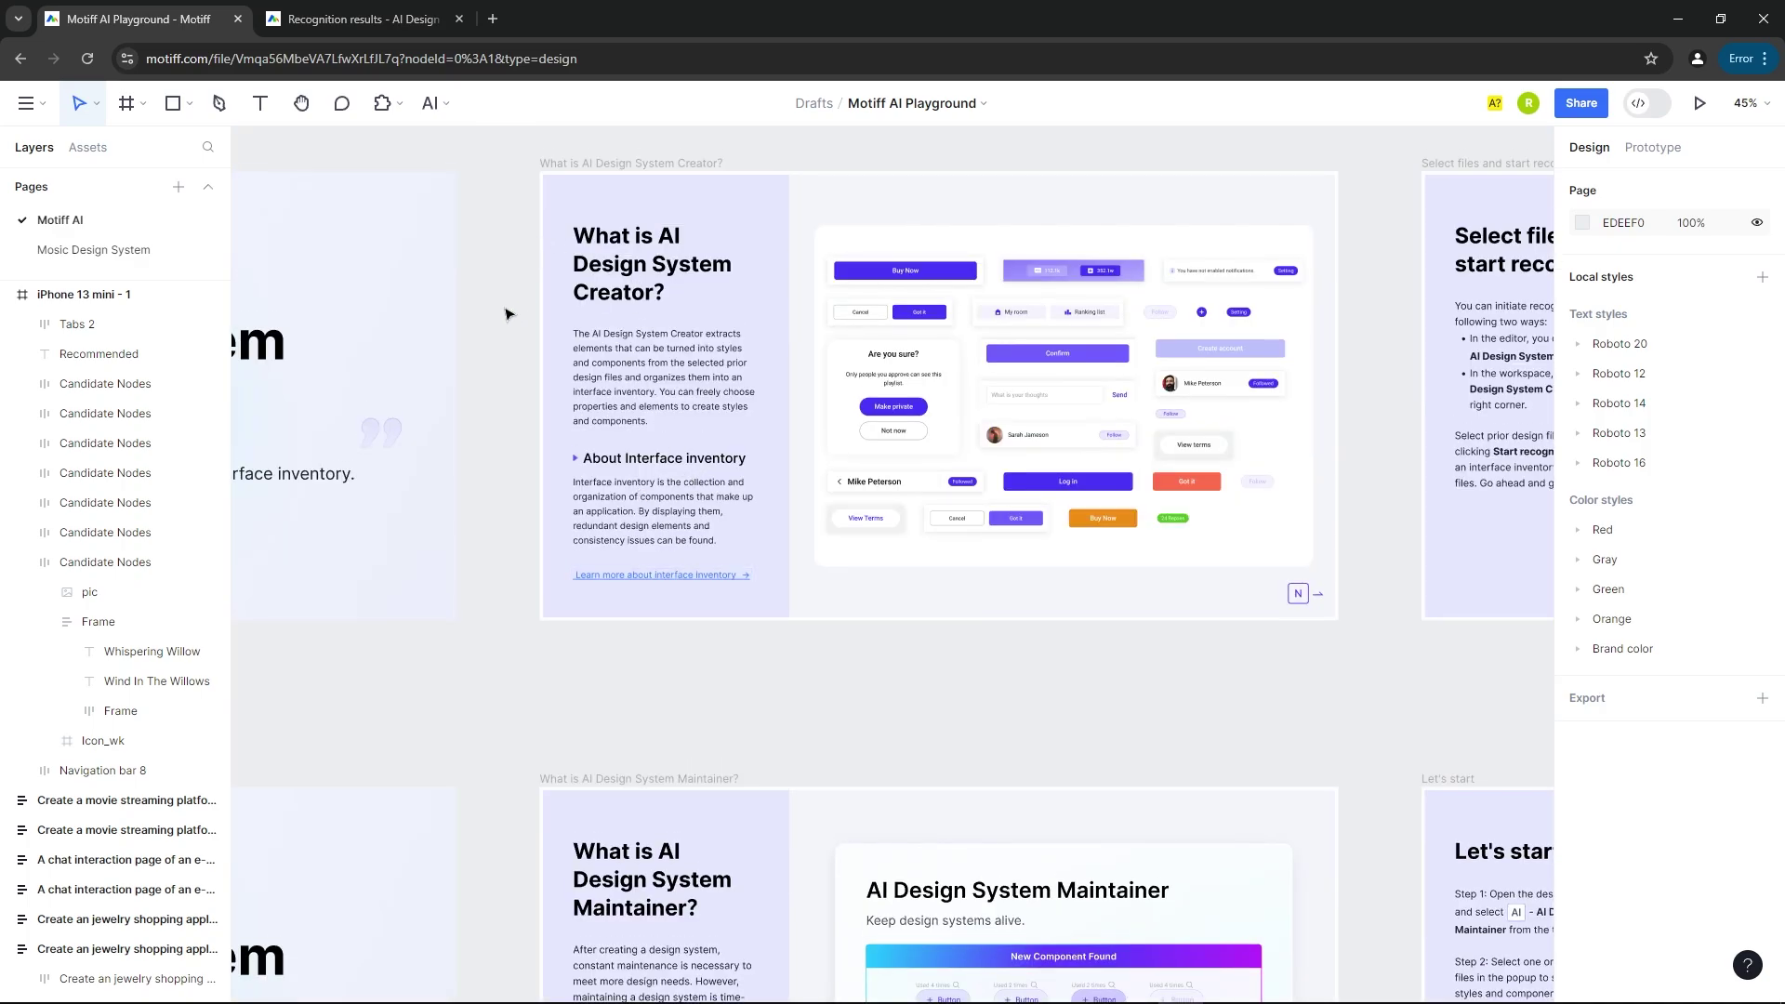
scroll(510, 314, "down", 5)
scroll(512, 326, "down", 3)
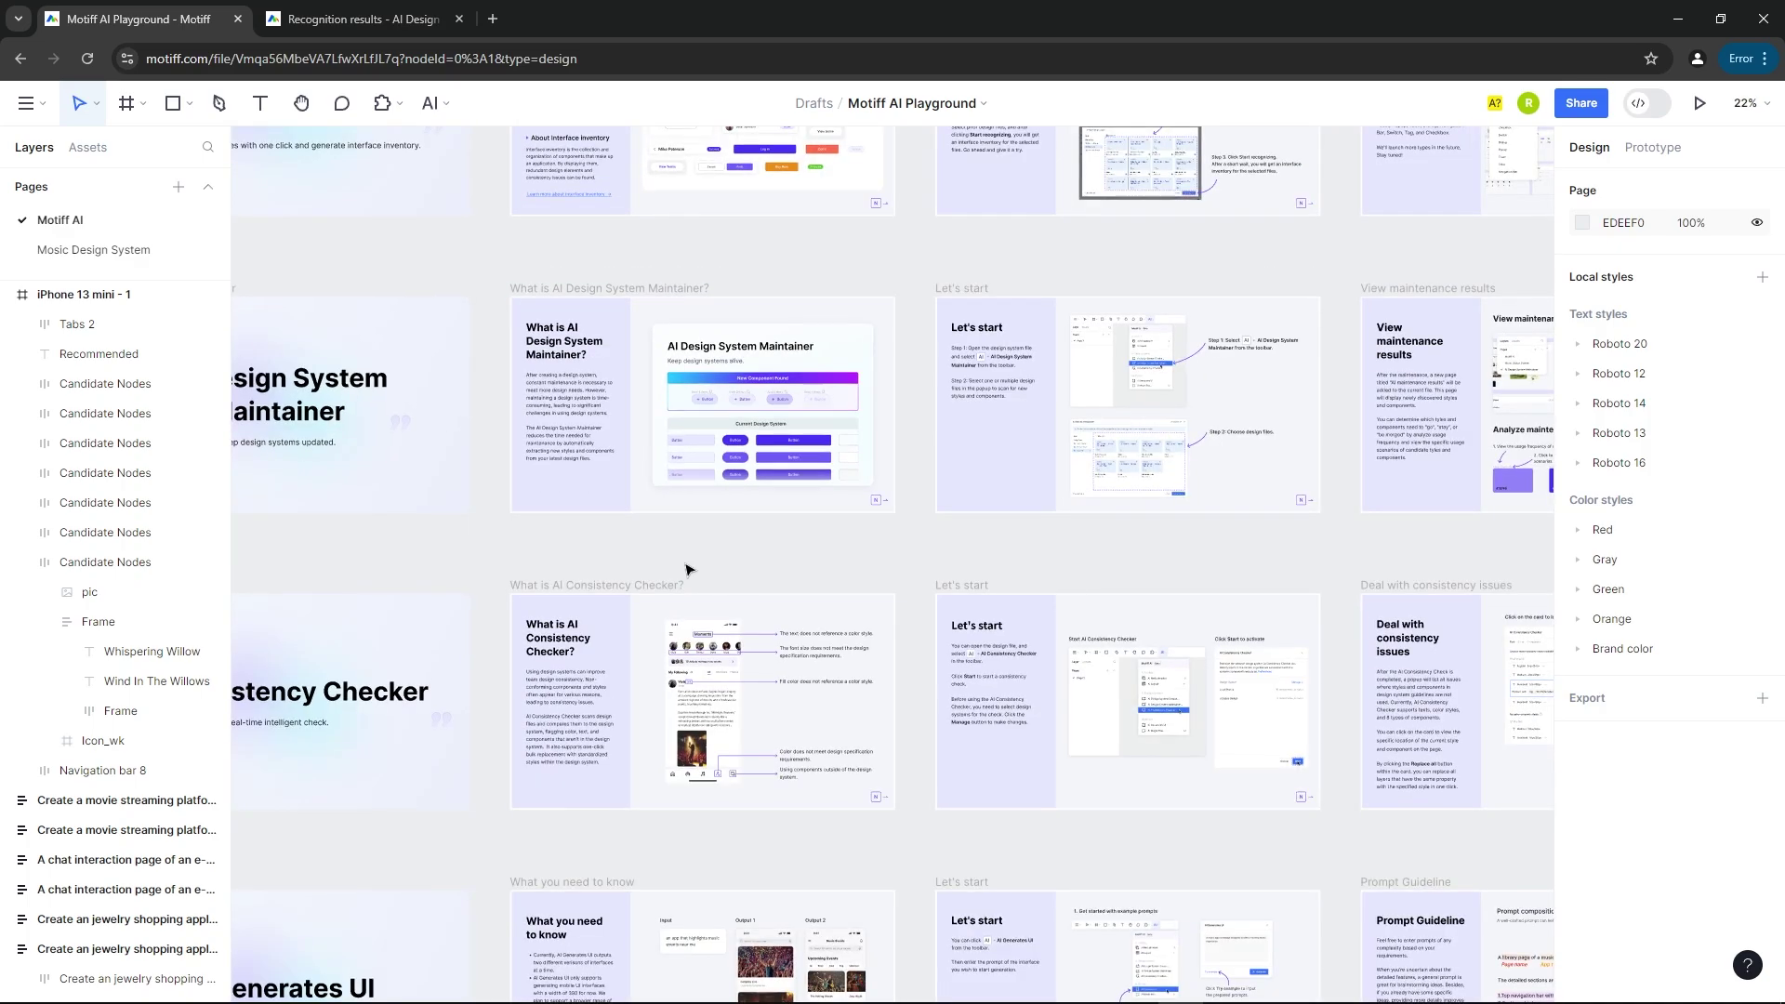
Examine the movie streaming platform screens placed beside the playground frames up close.
scroll(689, 569, "down", 2)
scroll(481, 711, "down", 6)
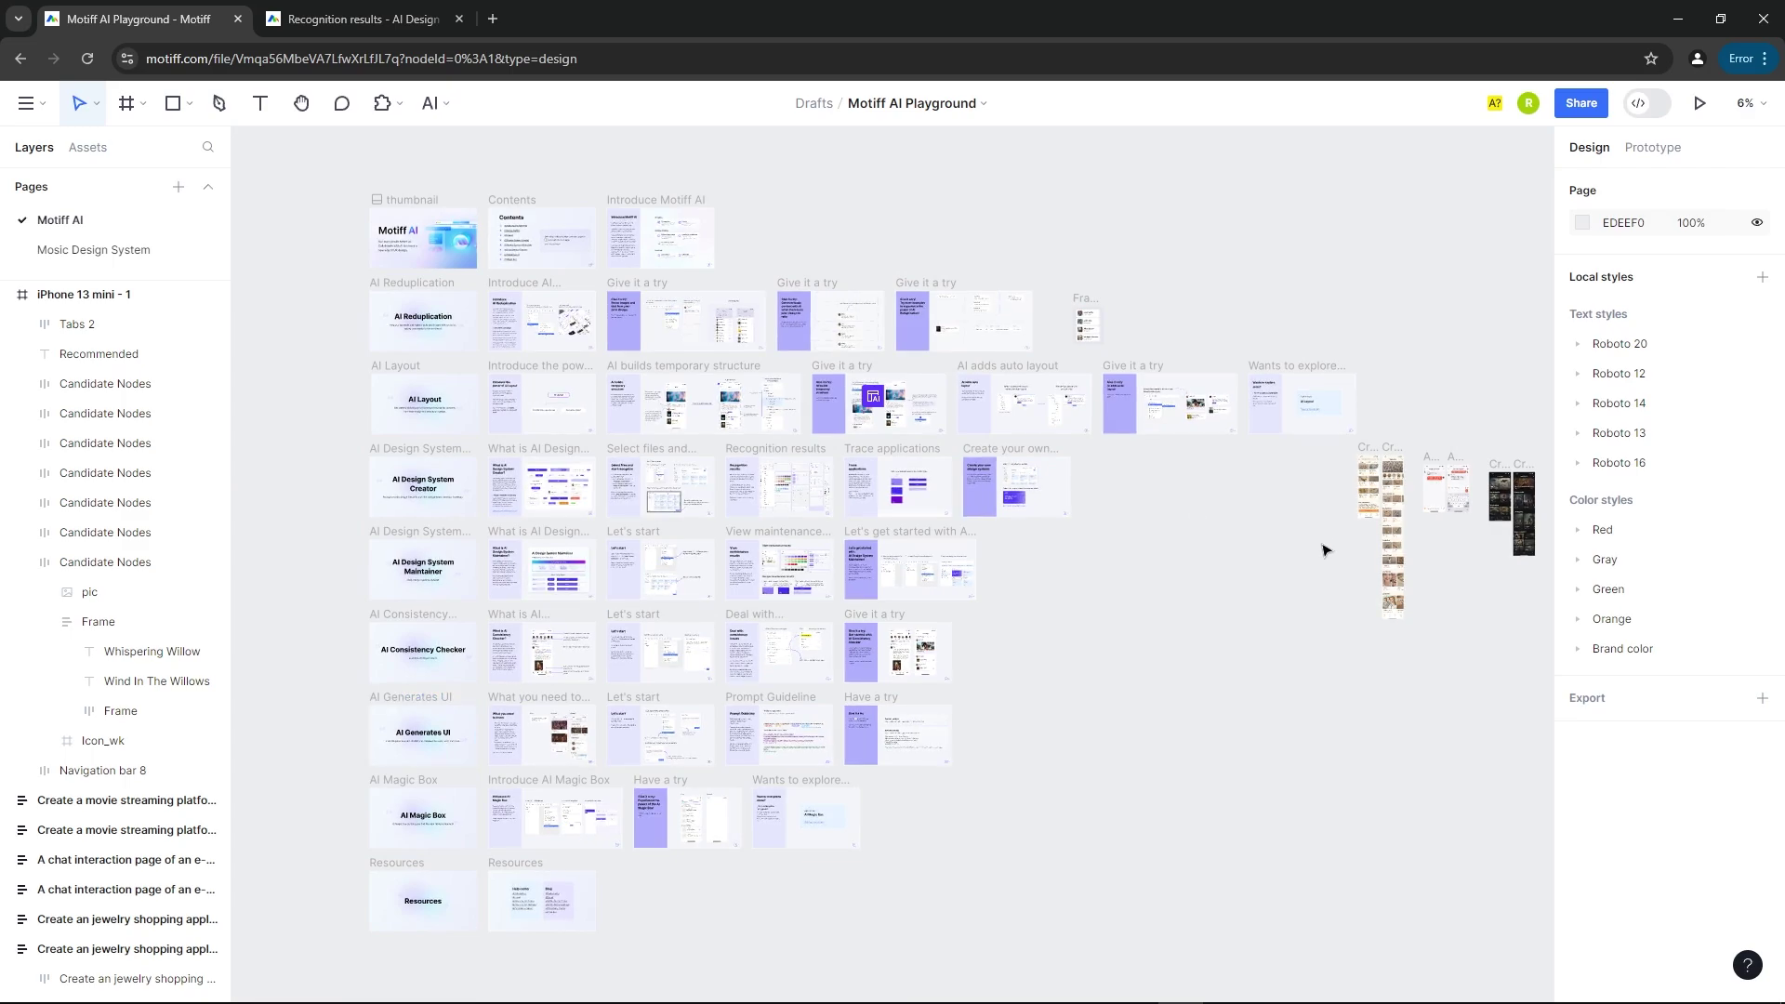
scroll(1247, 502, "up", 8)
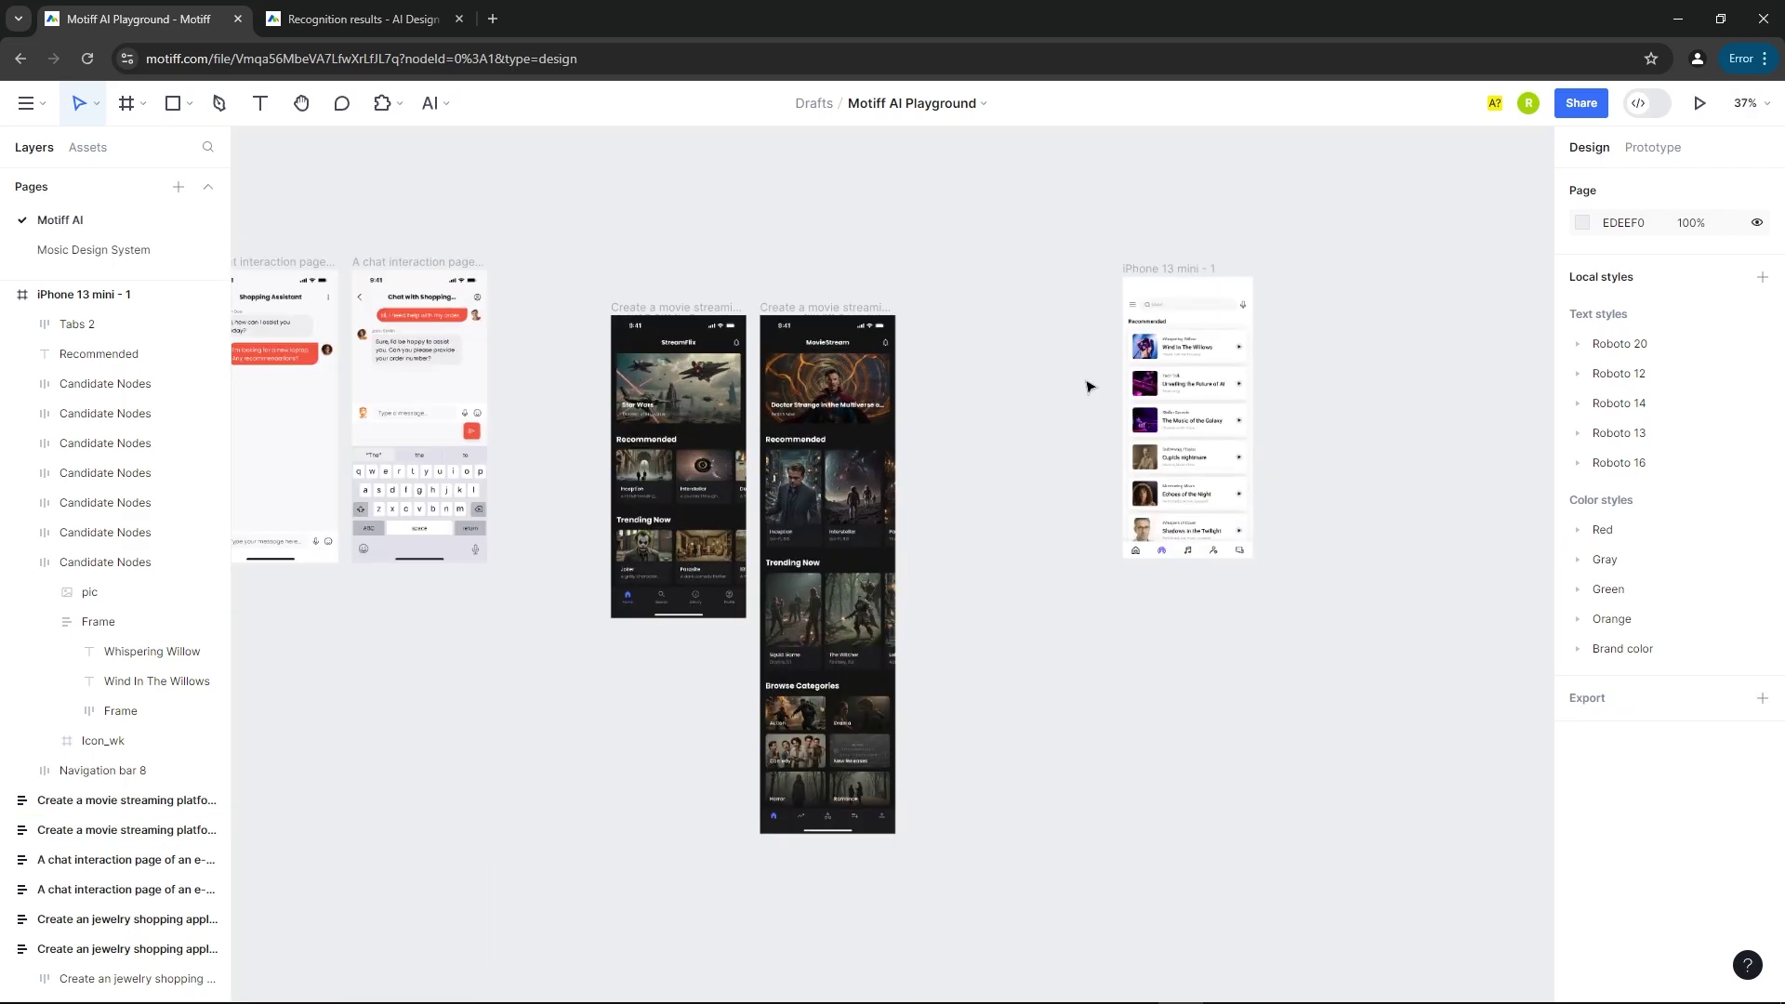
scroll(639, 409, "up", 3)
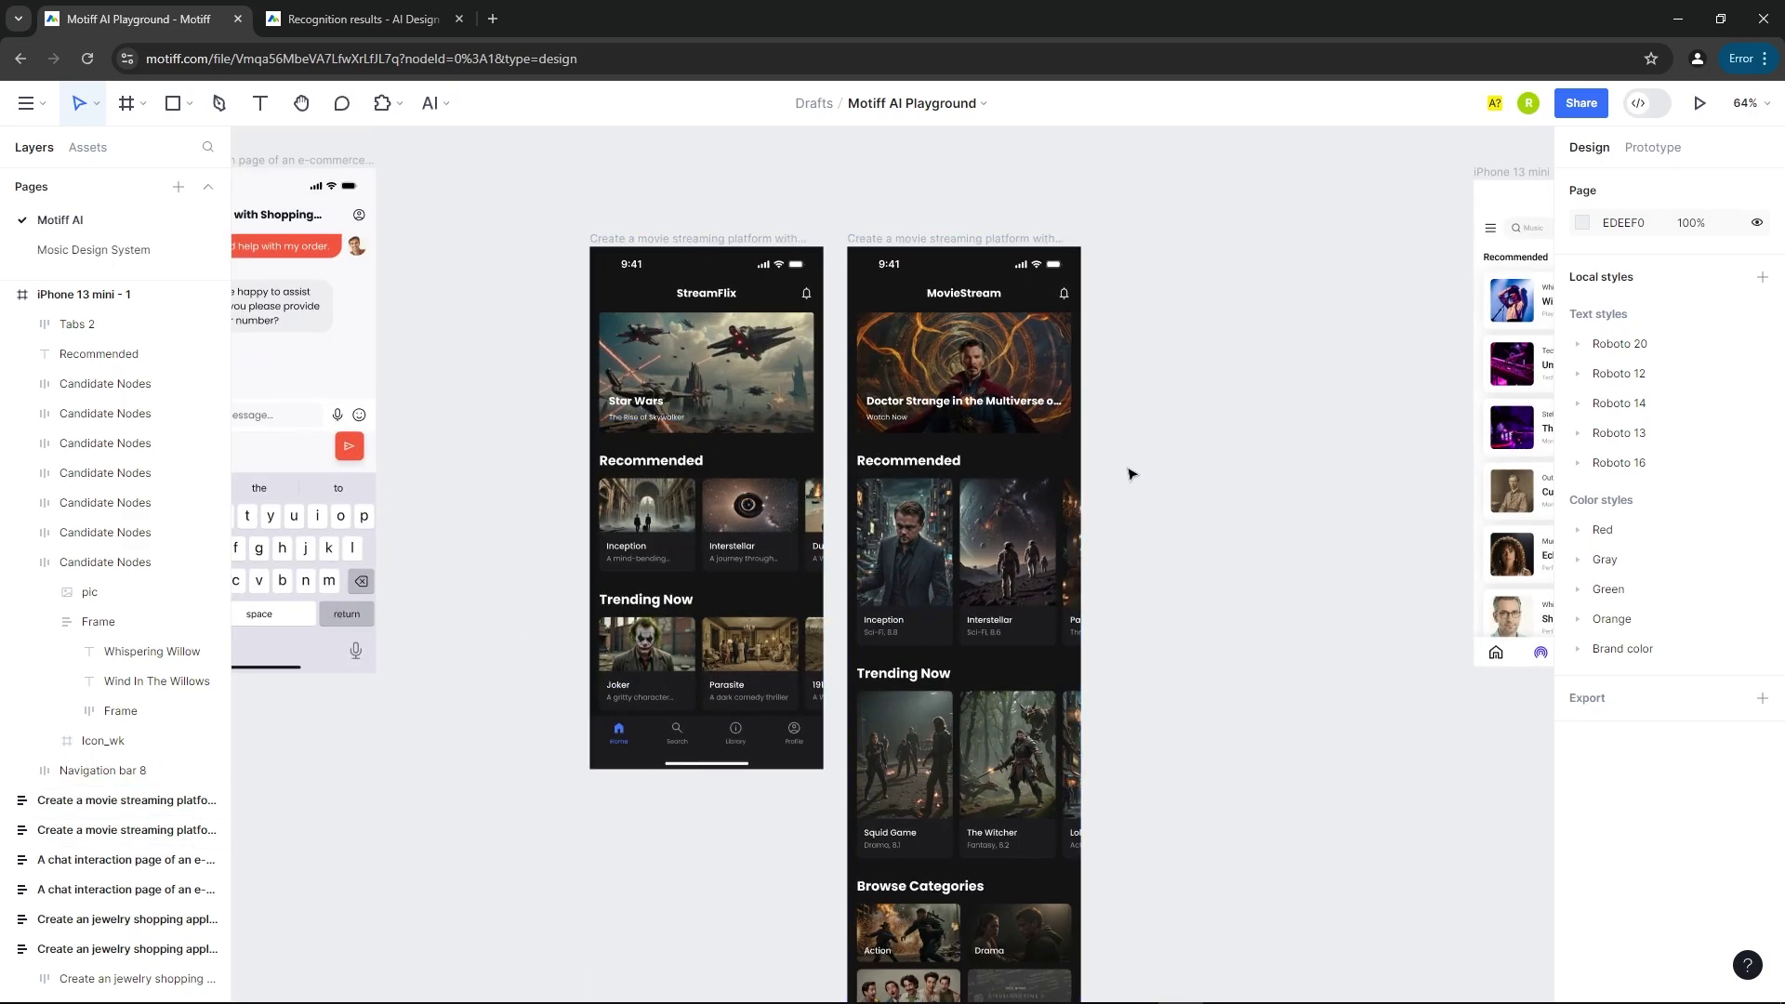